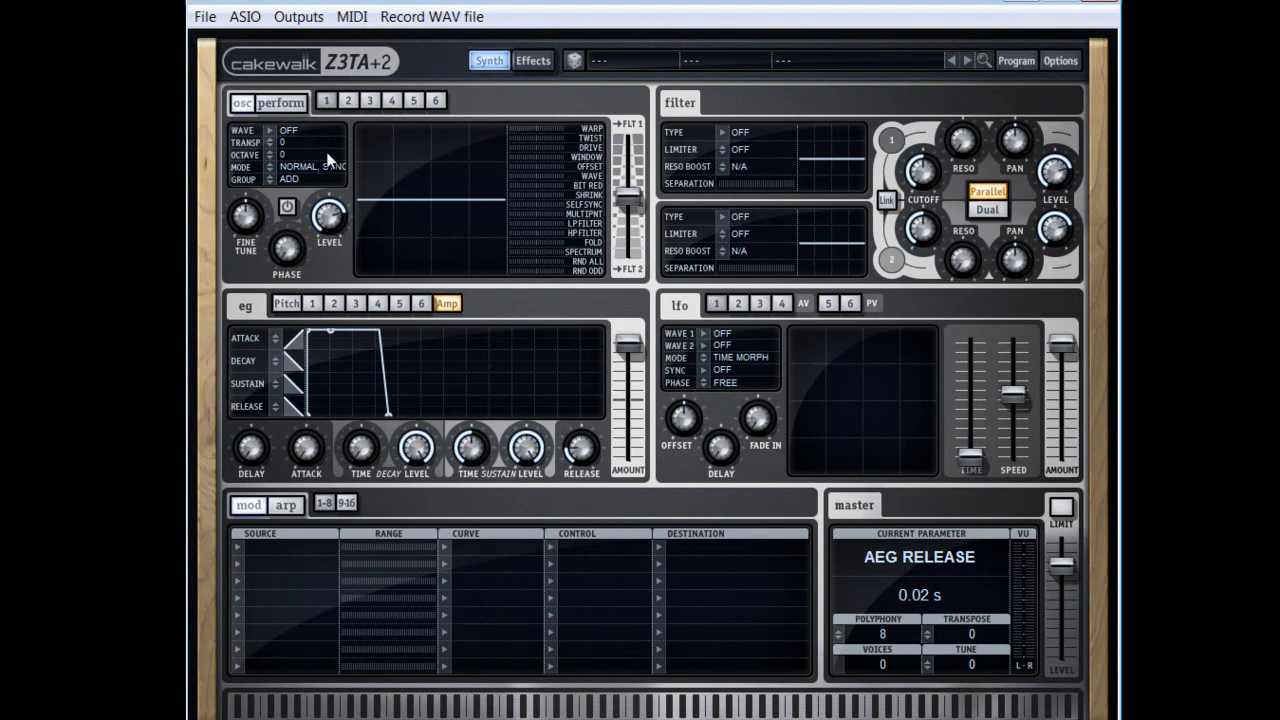
Step: Examine the synthesizer's signal-flow overview screen, close it and view the effects page
left_click(286, 65)
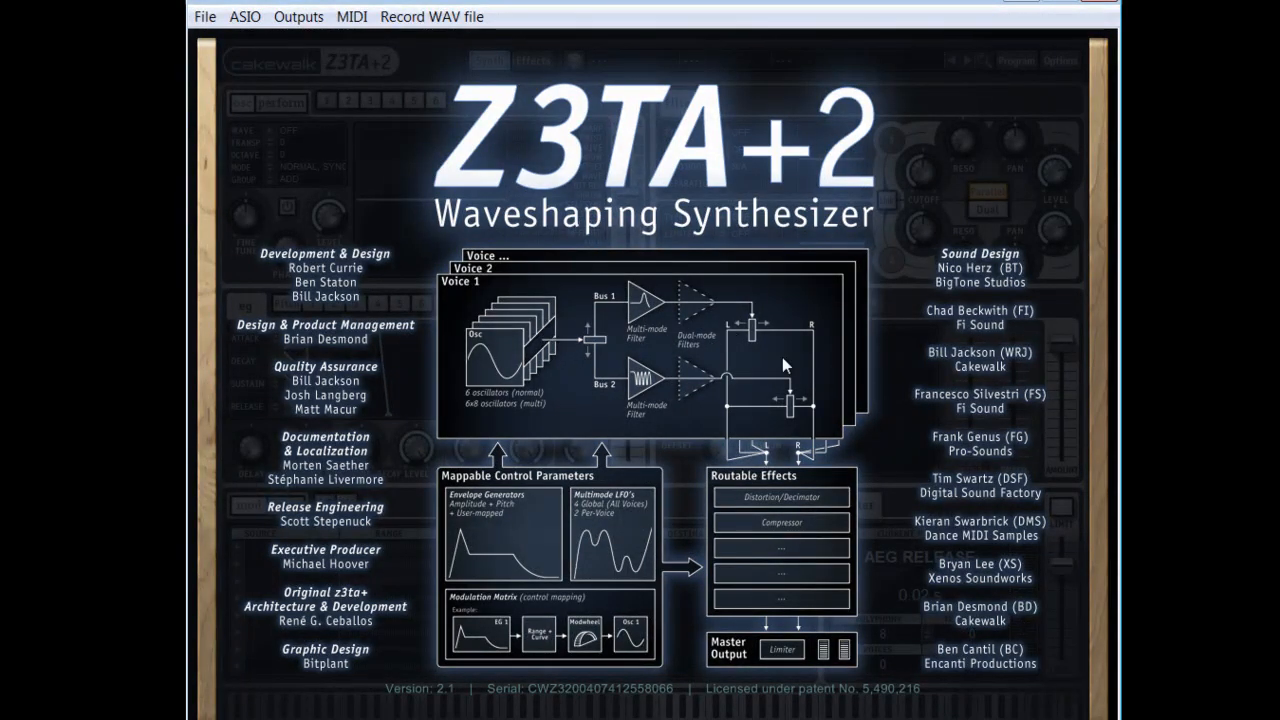
left_click(302, 157)
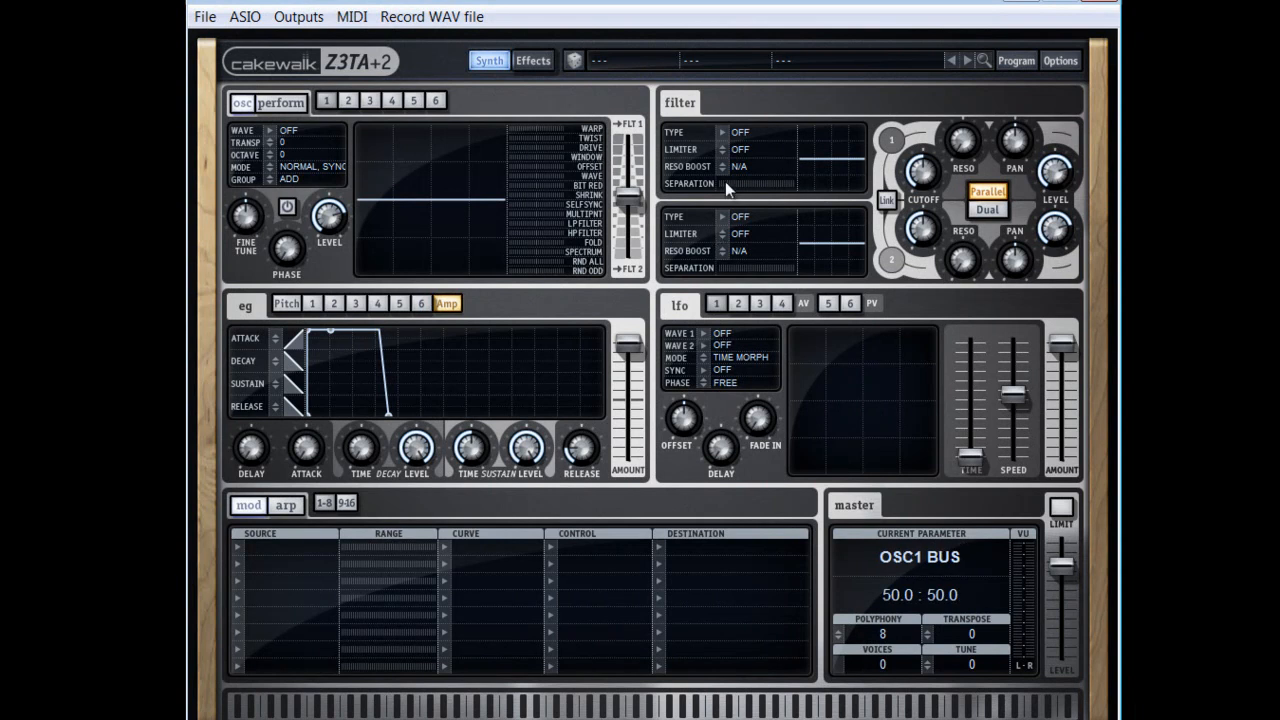
left_click(539, 66)
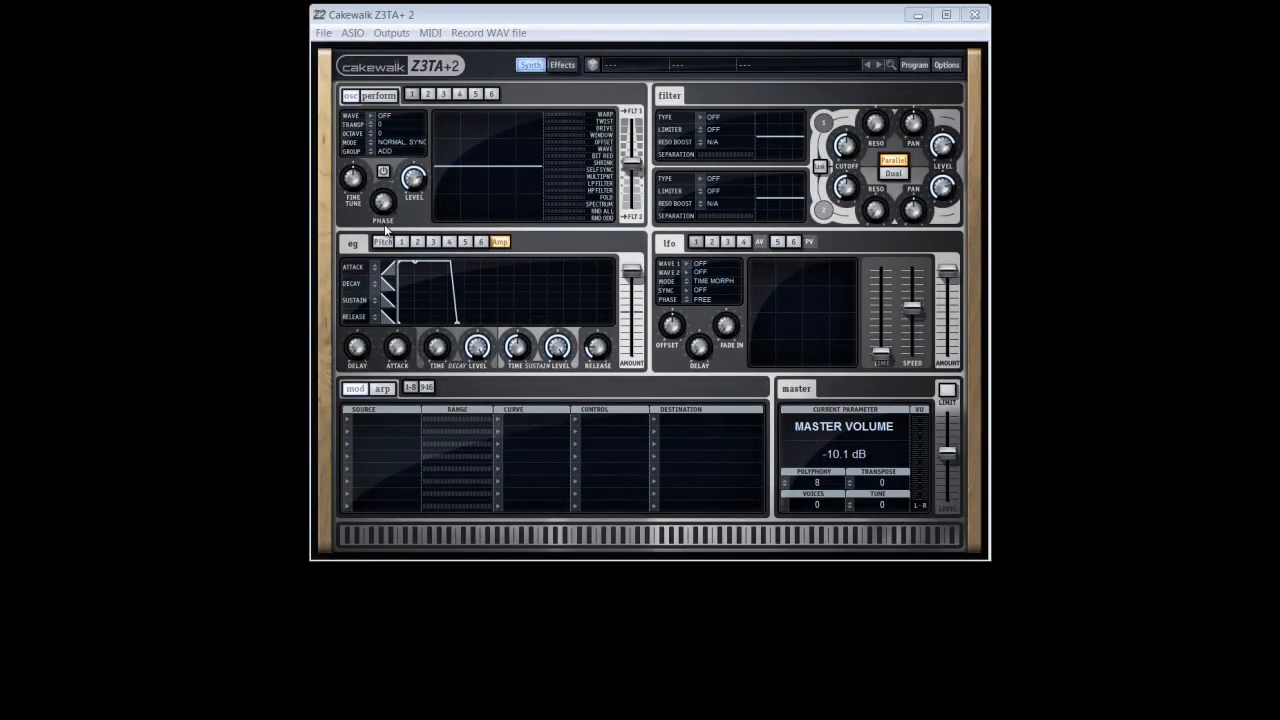
Step: Review the available oscillator waveform categories and set oscillator 1's wave to Vintage Saw 1
left_click(369, 114)
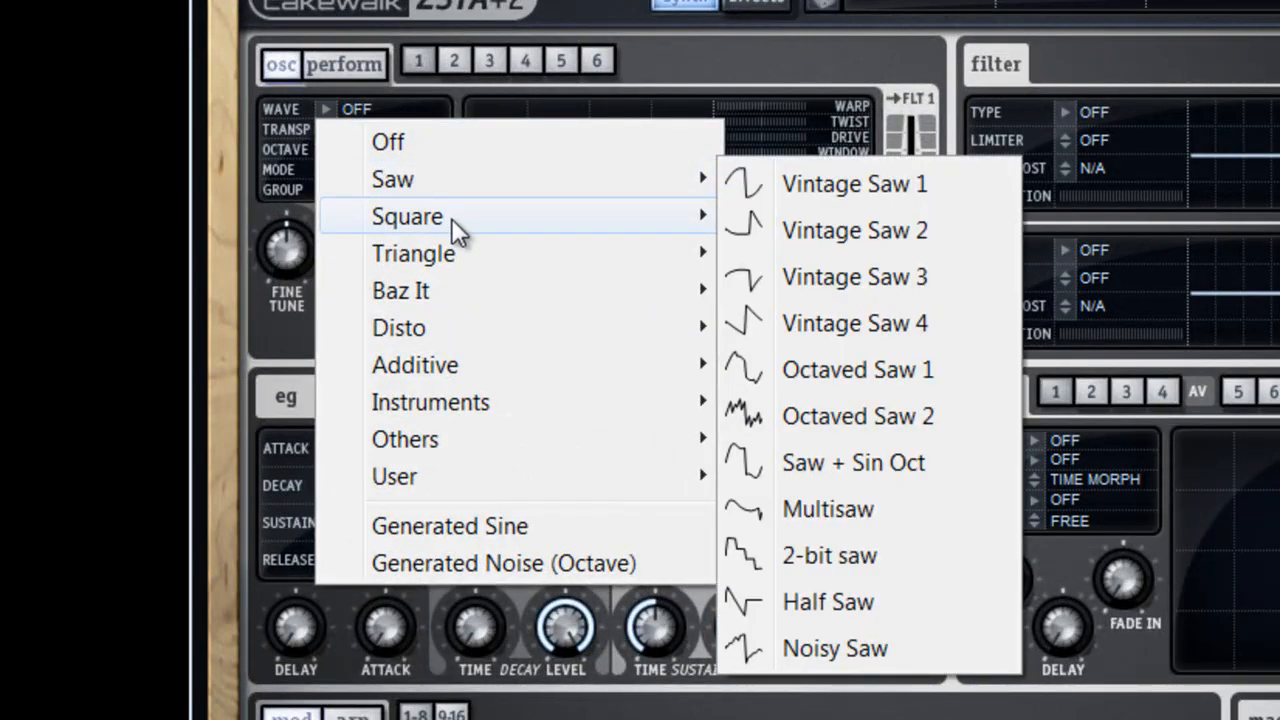
mouse_move(452, 224)
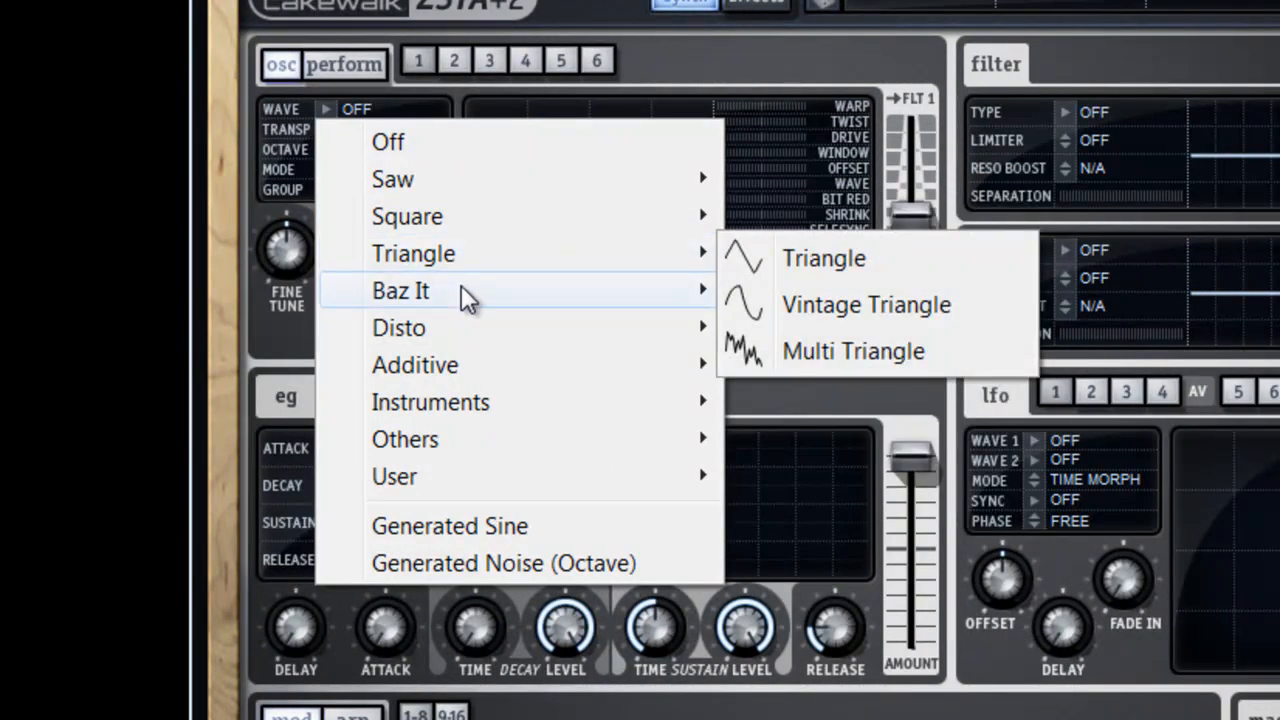
mouse_move(464, 300)
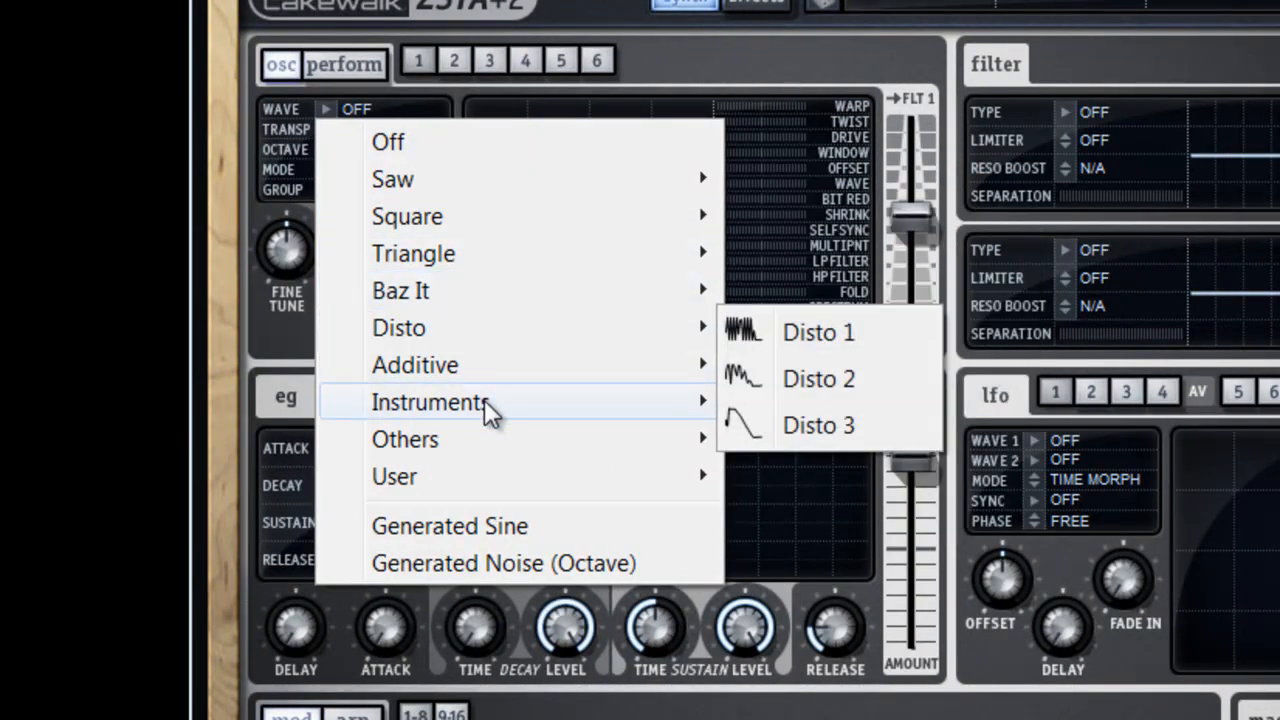
mouse_move(504, 486)
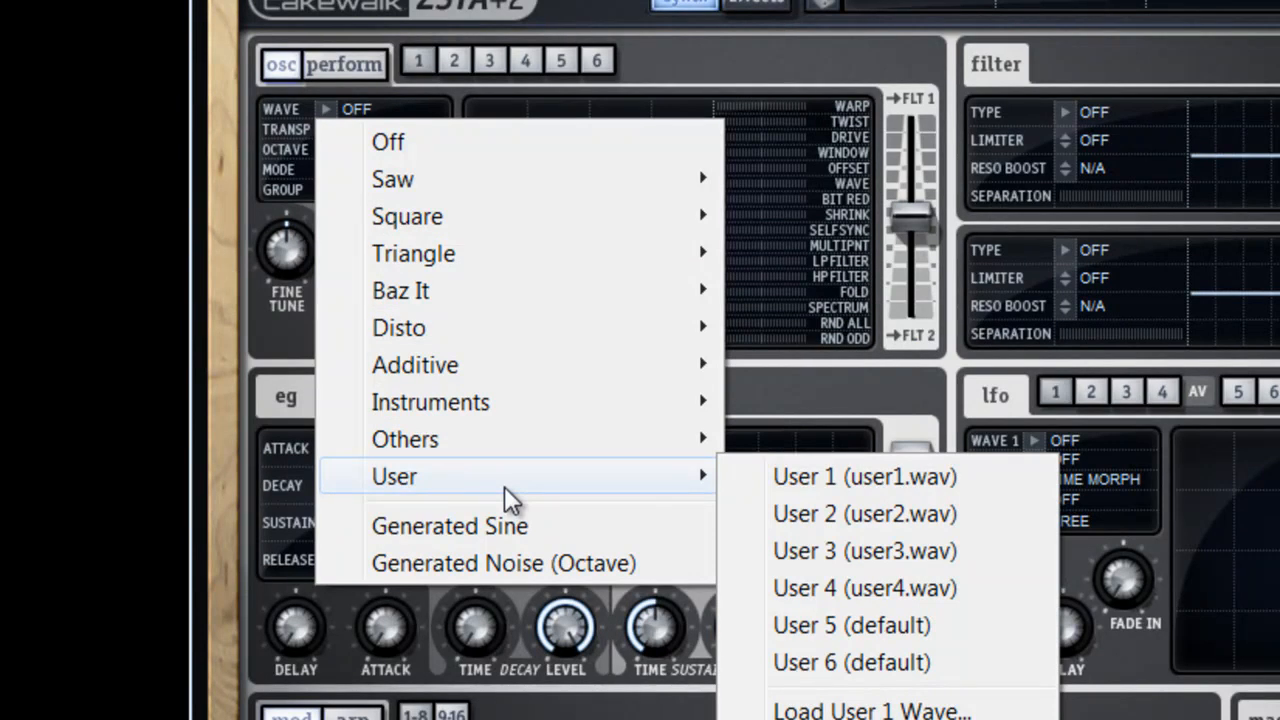
mouse_move(493, 168)
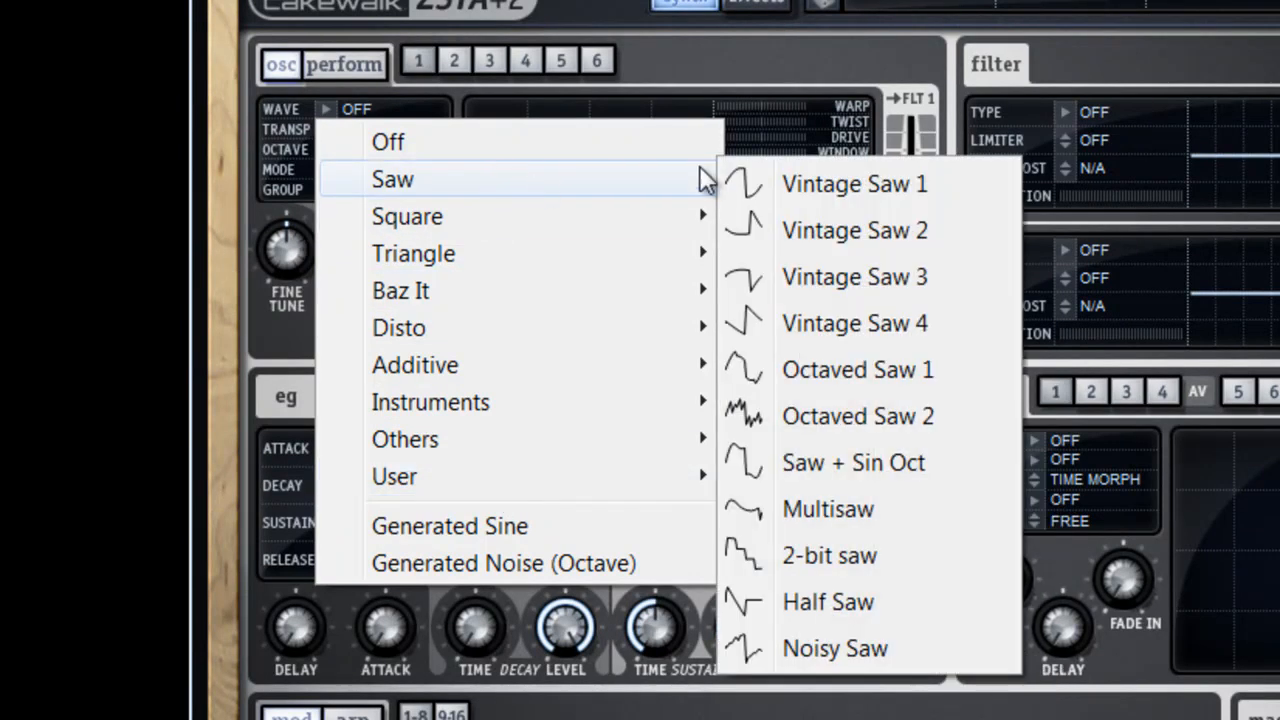
left_click(871, 182)
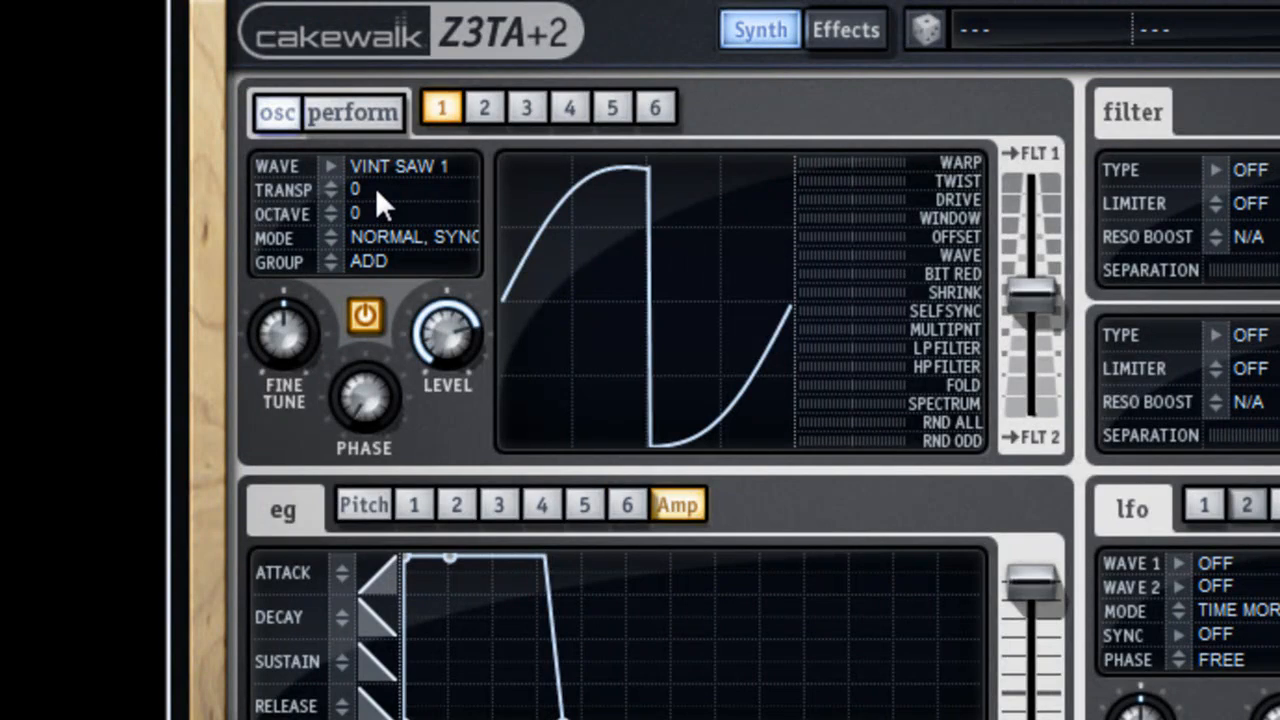
Step: Set oscillator 1's mode to MULTI, SYNC and try out its spread control
scroll(375, 187, "up", 1)
scroll(375, 187, "down", 2)
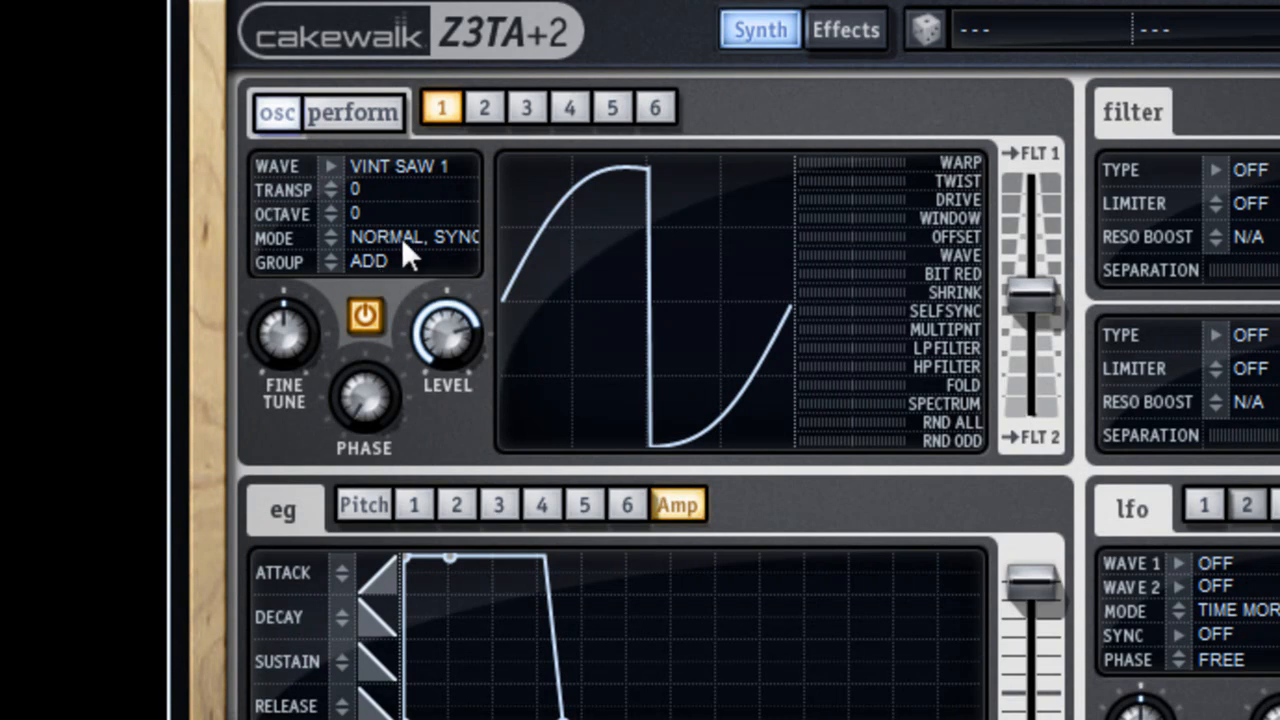
left_click(401, 237)
left_click(398, 240)
left_click(394, 240)
left_click(394, 240)
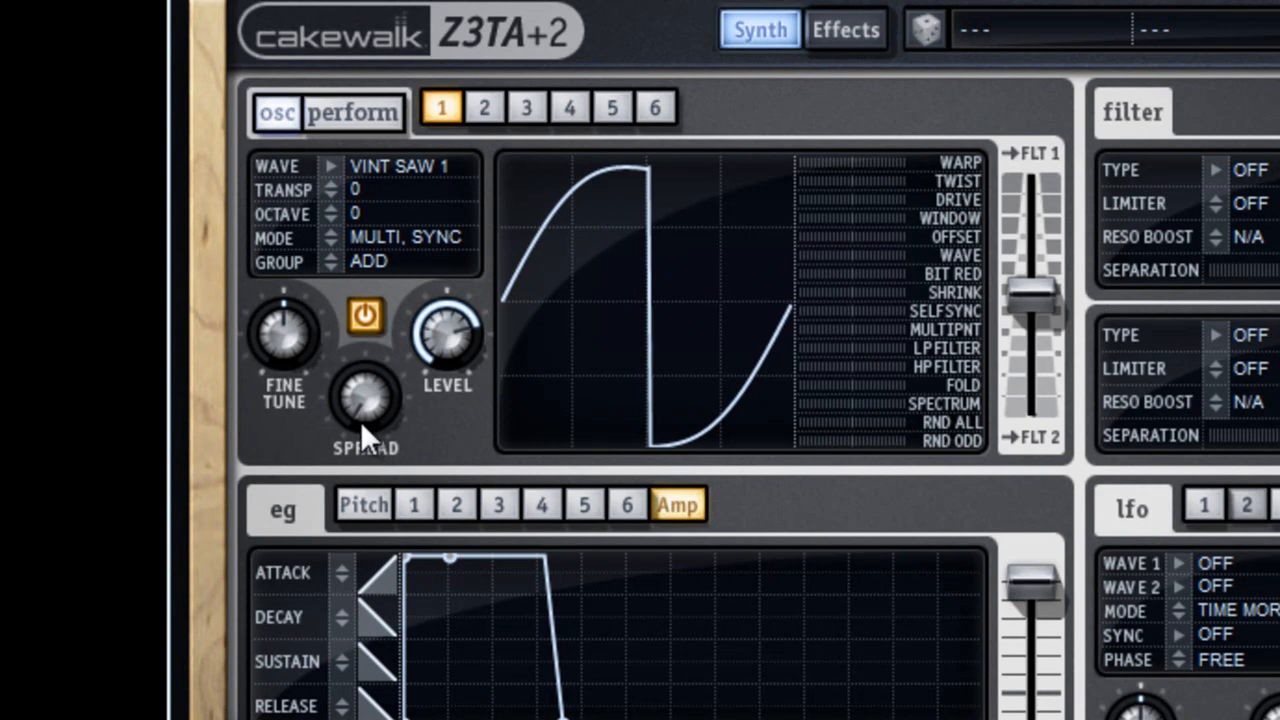
left_click_drag(362, 401, 427, 491)
left_click(376, 268)
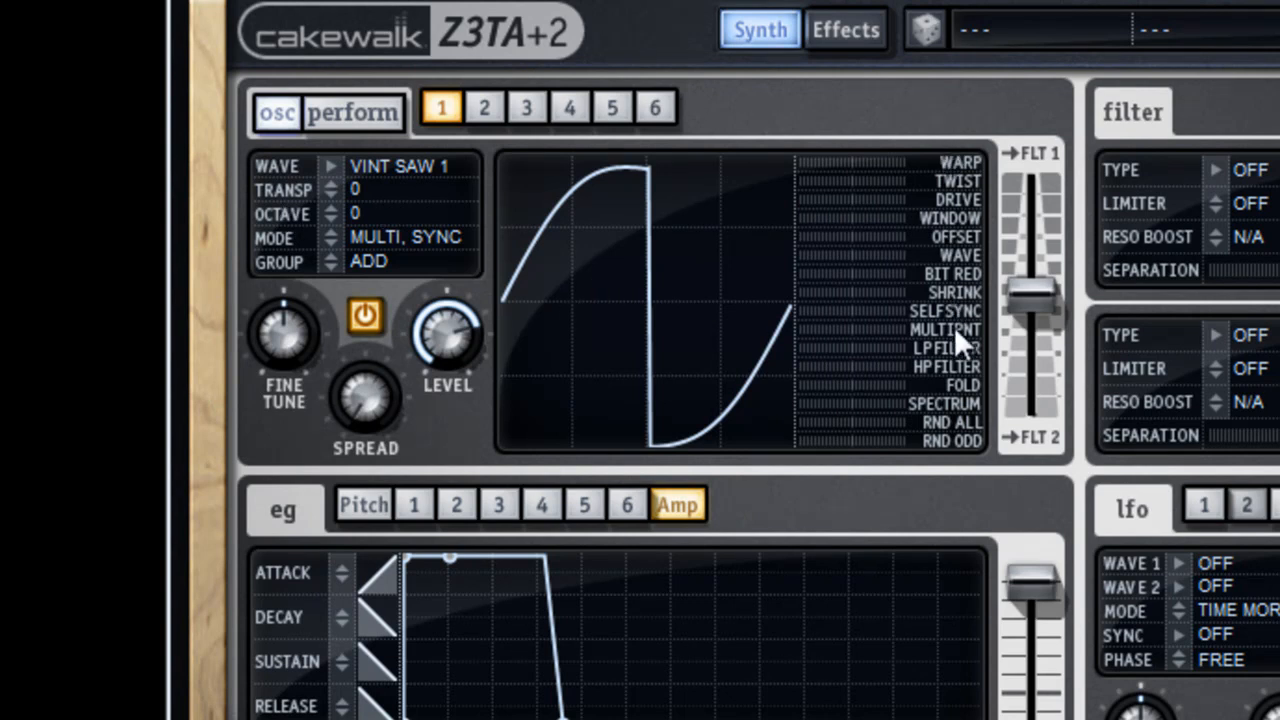
Step: Try the Twist, Window, Selfsync and Spectrum shapers on oscillator 1's waveform, and reset all shapers
left_click_drag(844, 402, 870, 404)
left_click_drag(846, 309, 954, 195)
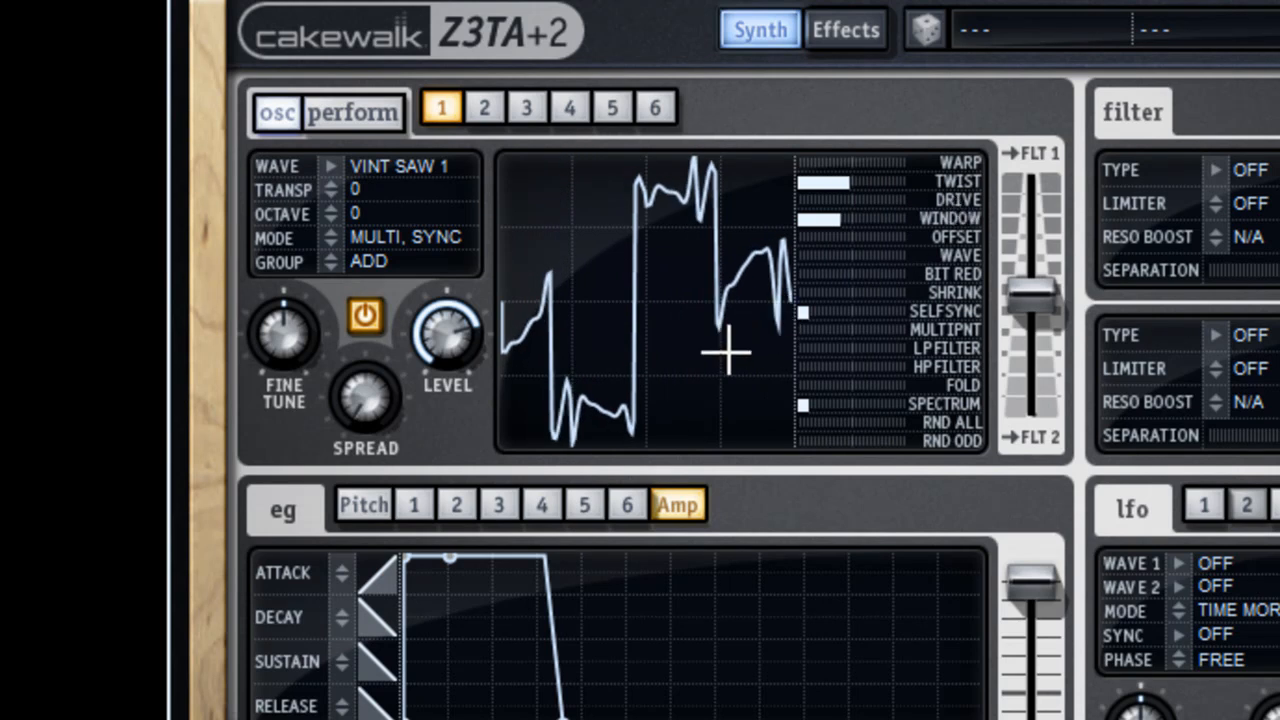
right_click(662, 347)
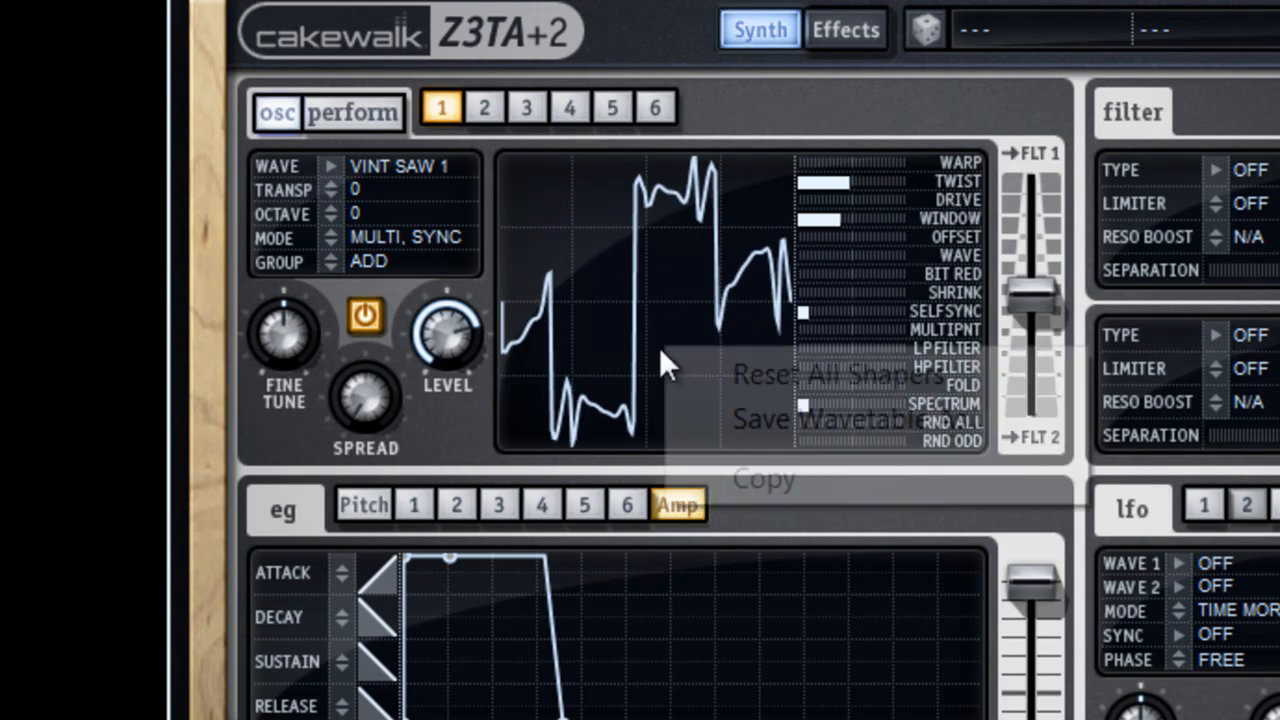
left_click(860, 372)
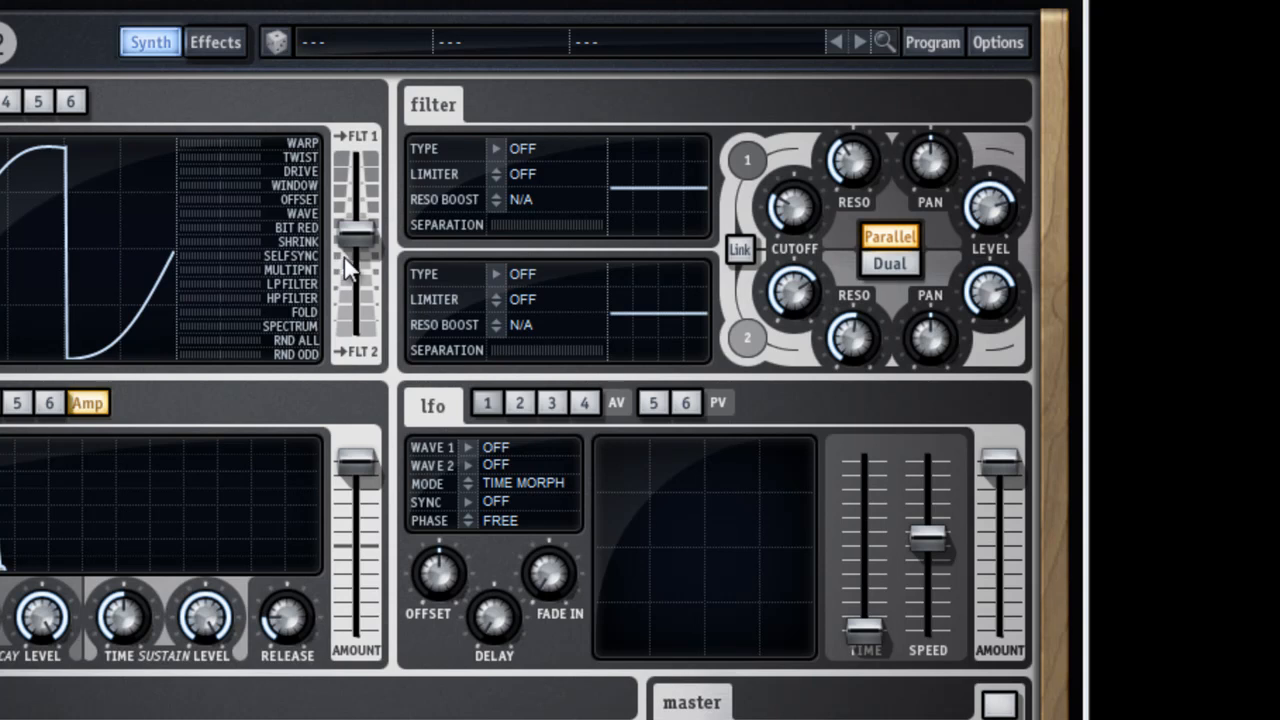
Step: Set the first filter's type to 24 dB/Oct LPF and the second filter's type to 12 dB/Oct BPF
left_click_drag(368, 235, 396, 337)
left_click_drag(369, 257, 365, 226)
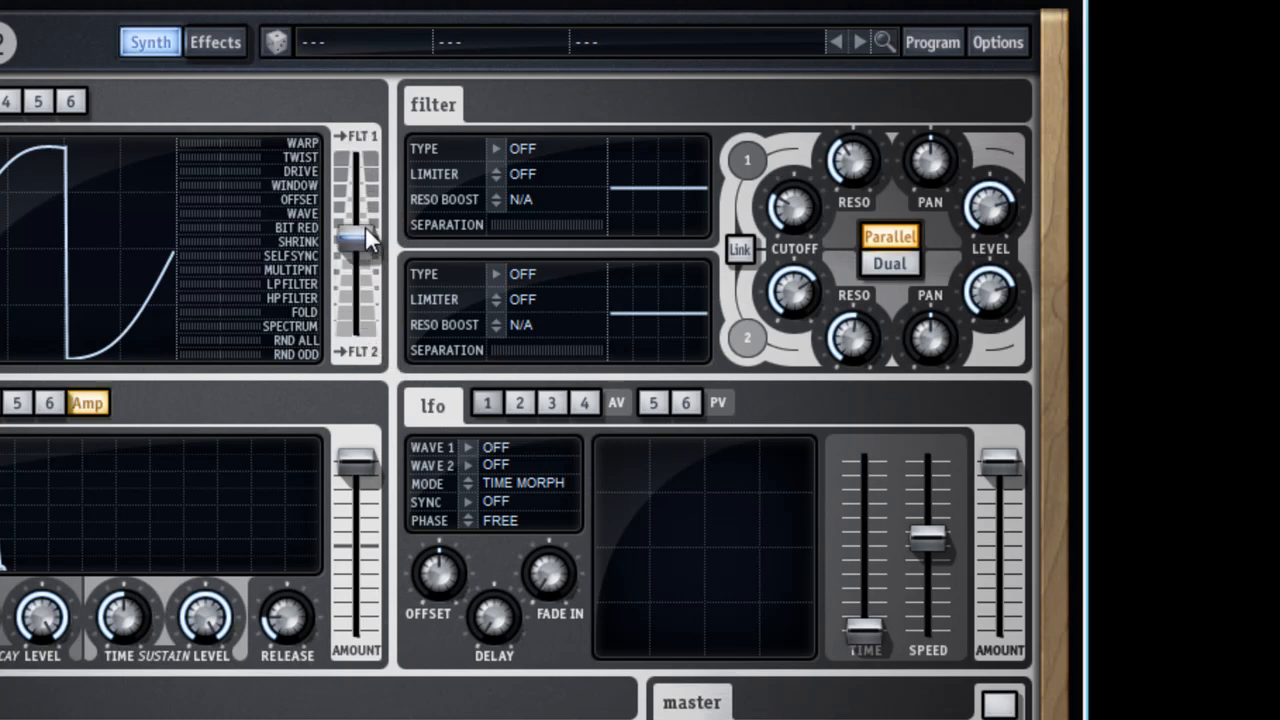
left_click(496, 150)
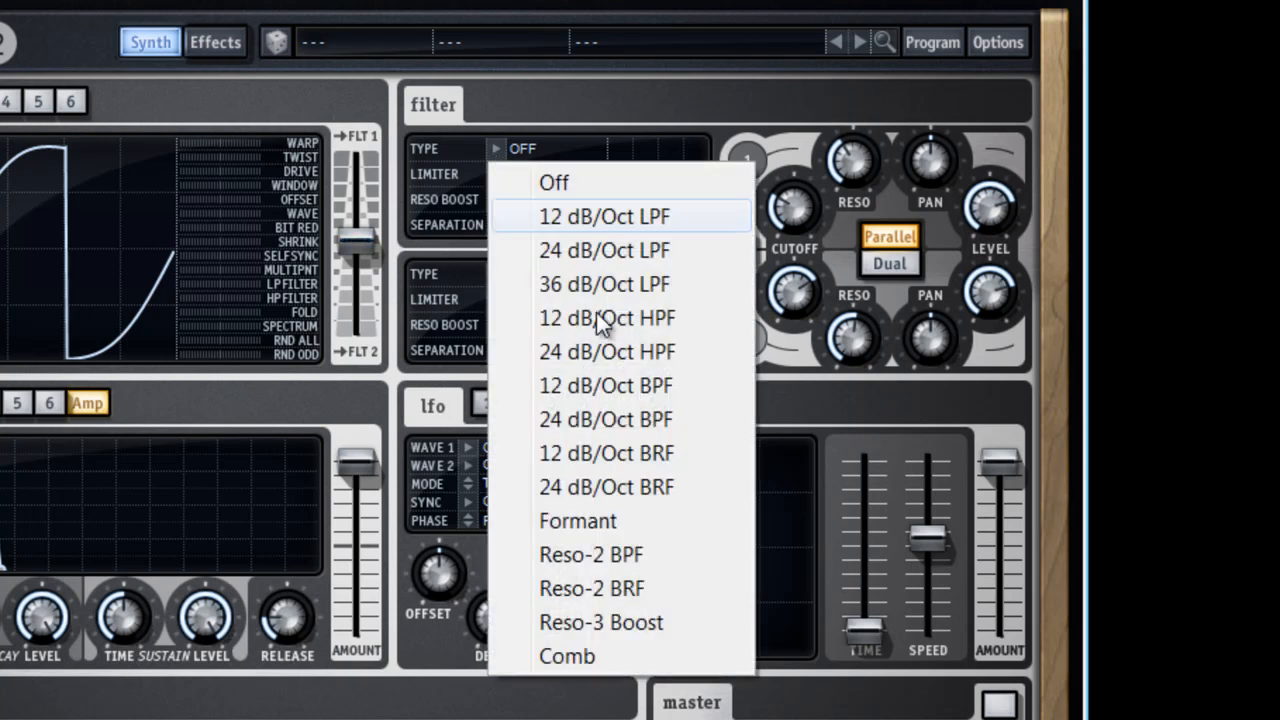
left_click(627, 252)
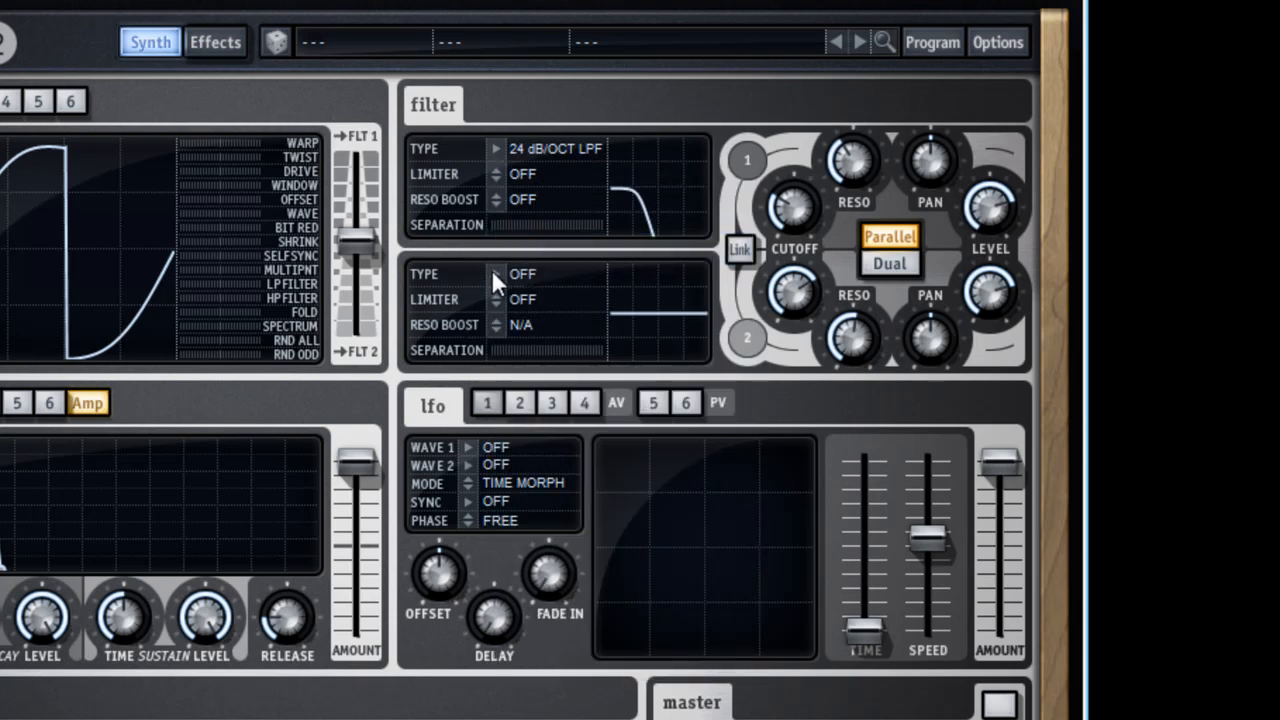
left_click(494, 274)
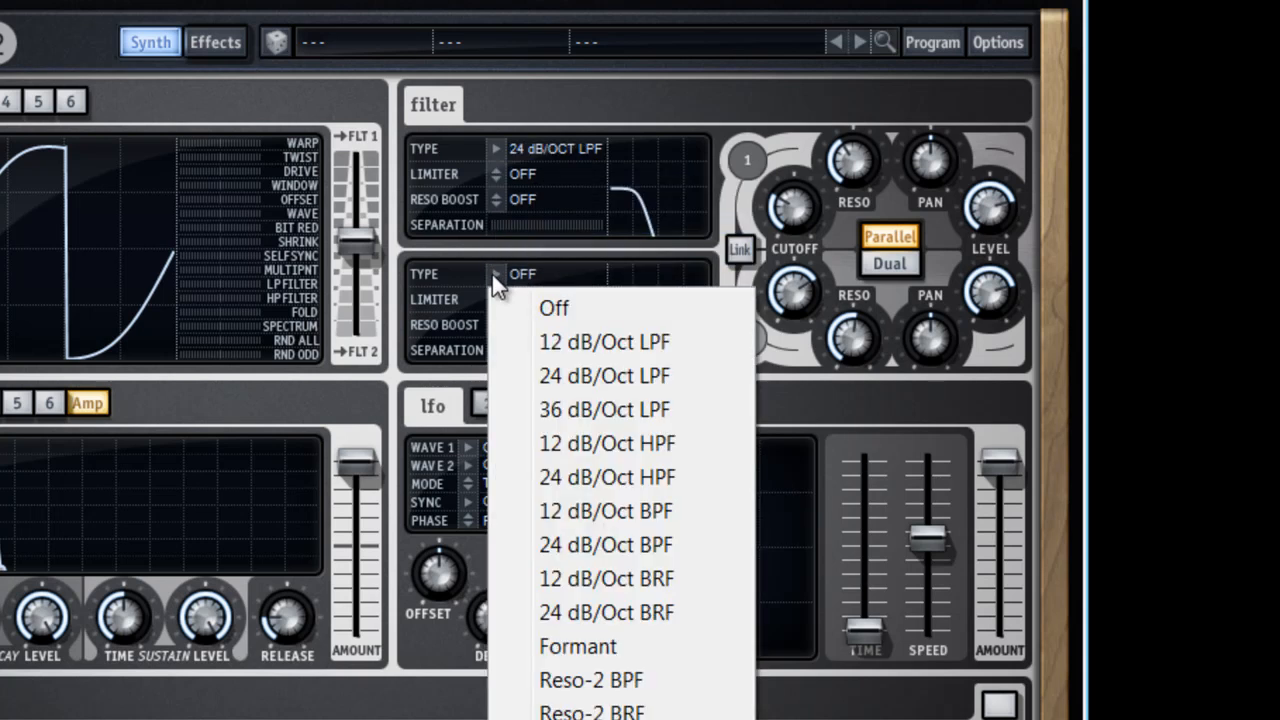
left_click(603, 508)
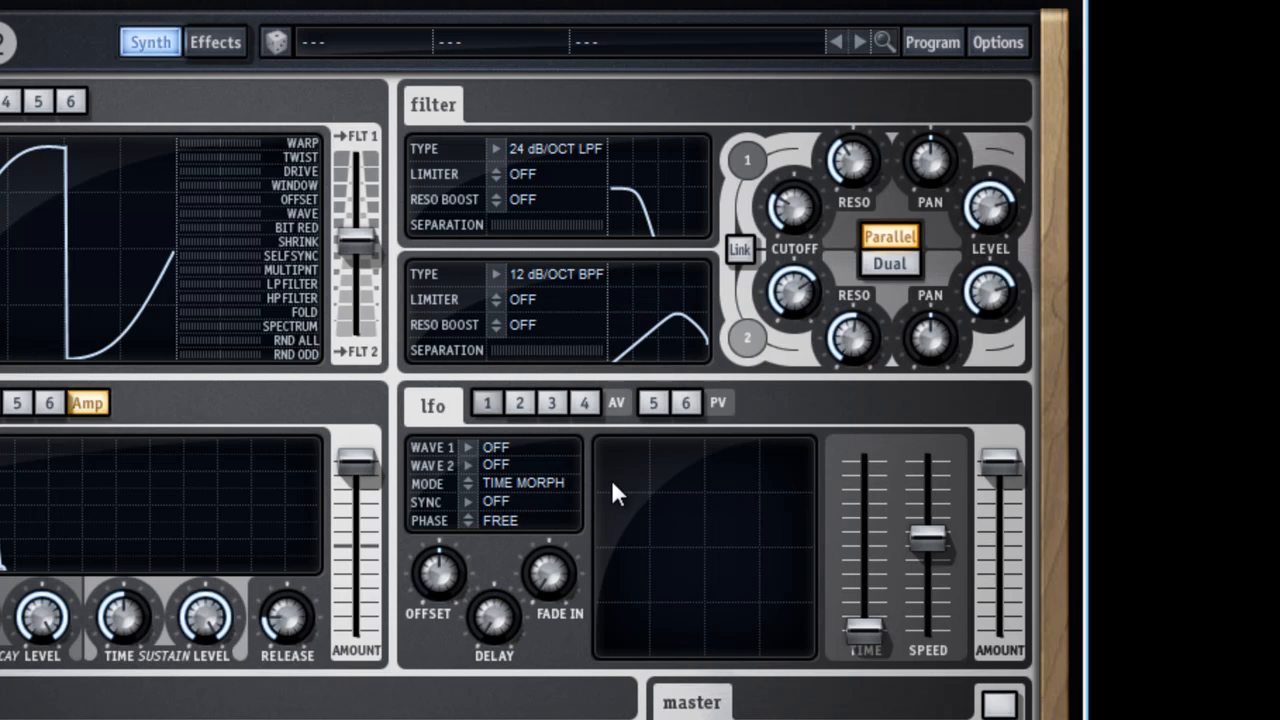
Step: Route oscillator 1 to each filter in turn while adjusting that filter's cutoff, and rebalance the routing between both filters
left_click_drag(363, 246, 366, 155)
mouse_move(795, 207)
left_mouse_down()
mouse_move(825, 62)
mouse_move(812, 215)
left_mouse_up()
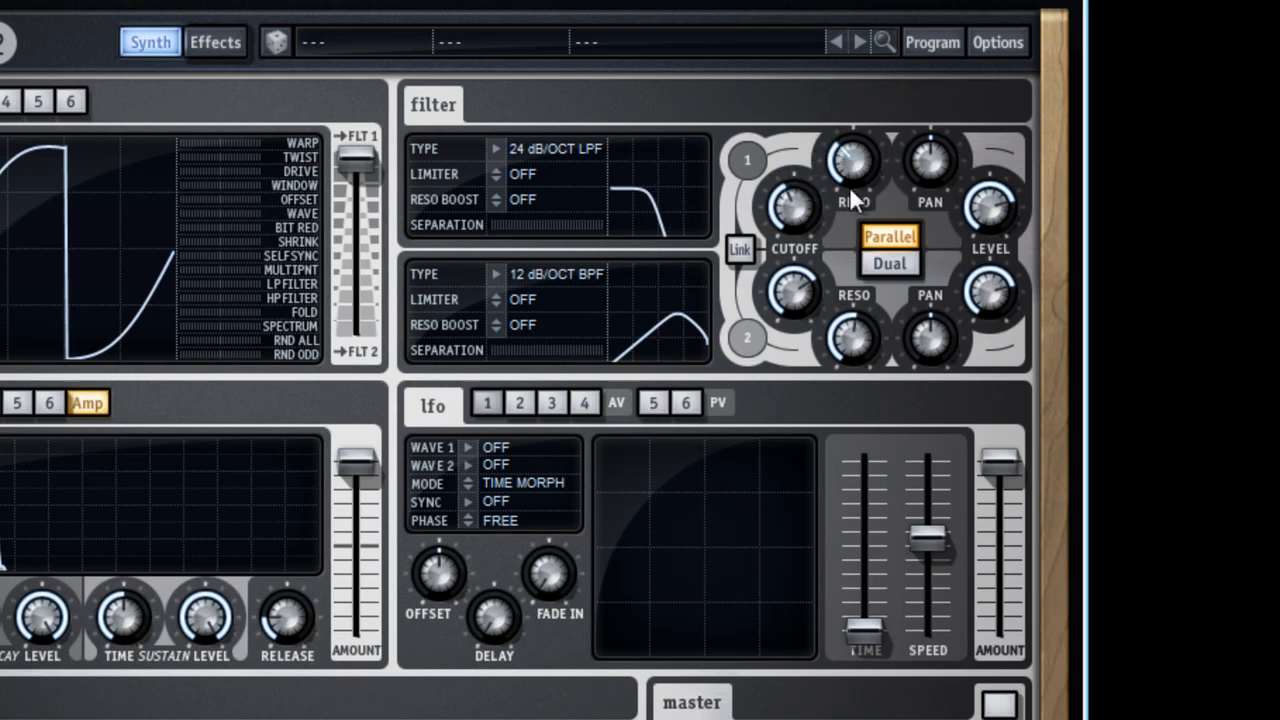
left_click_drag(352, 172, 405, 362)
left_click_drag(790, 292, 739, 316)
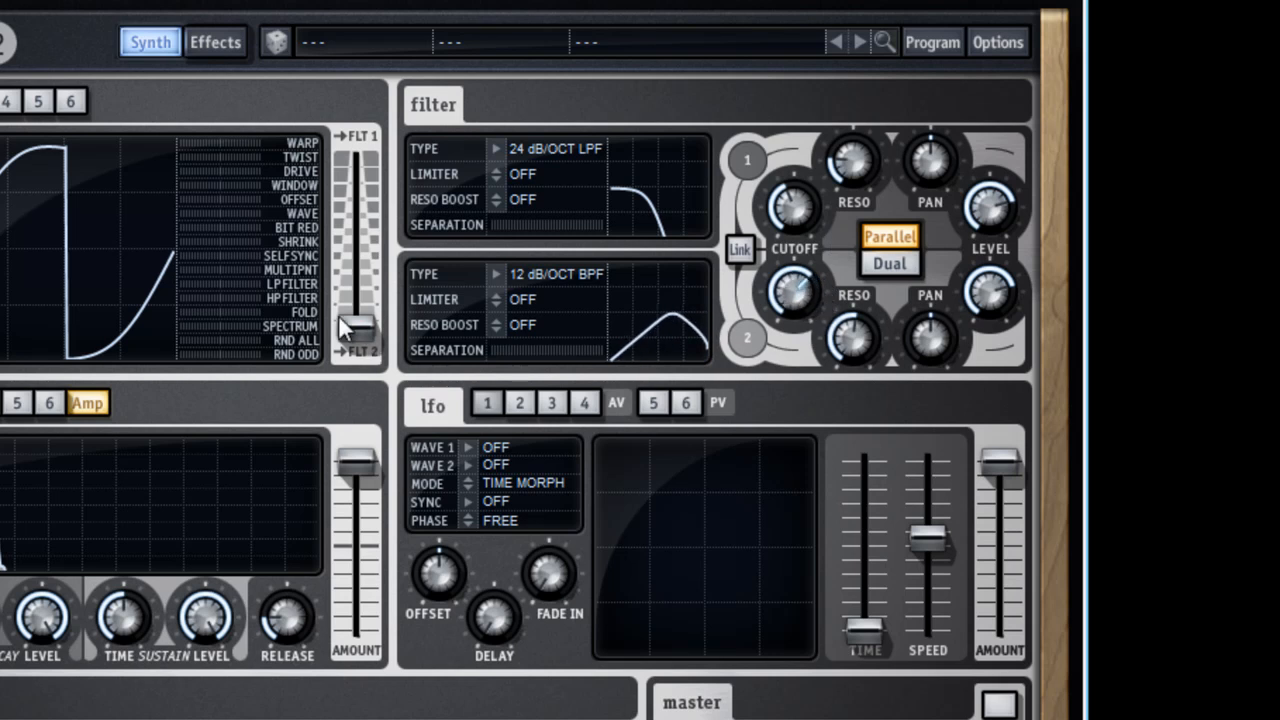
left_click_drag(369, 326, 383, 242)
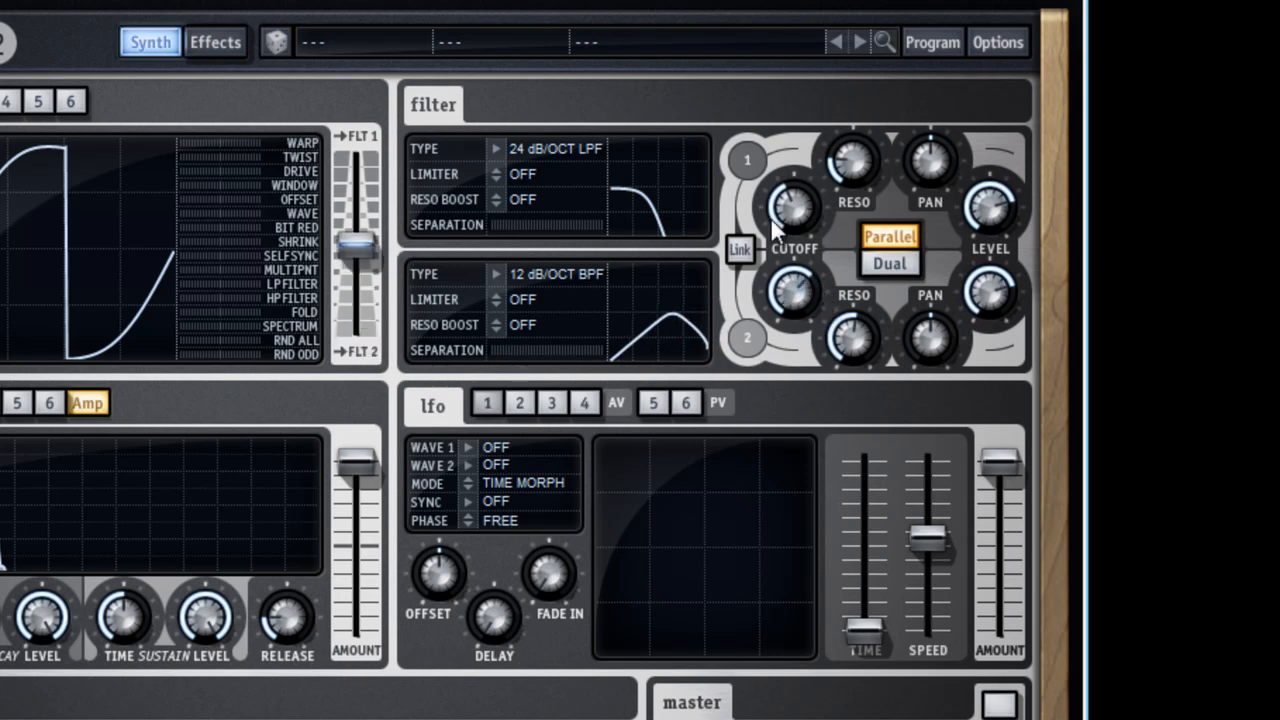
Step: Switch the filters from parallel to Dual mode and adjust the cutoffs of both filters
left_click(883, 260)
mouse_move(785, 300)
left_mouse_down()
mouse_move(797, 331)
mouse_move(792, 305)
left_mouse_up()
left_click_drag(822, 218, 807, 86)
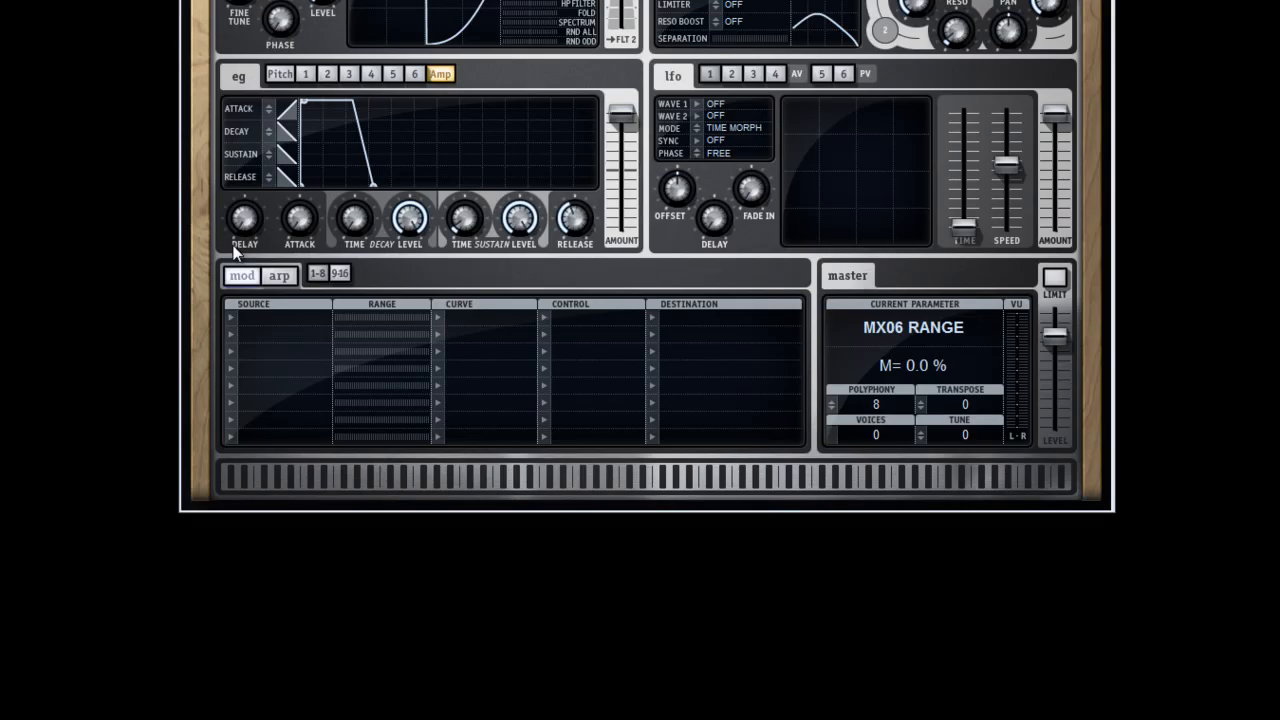
Step: Browse the source options of the first modulation slot and set its range to about 93%
left_click(232, 318)
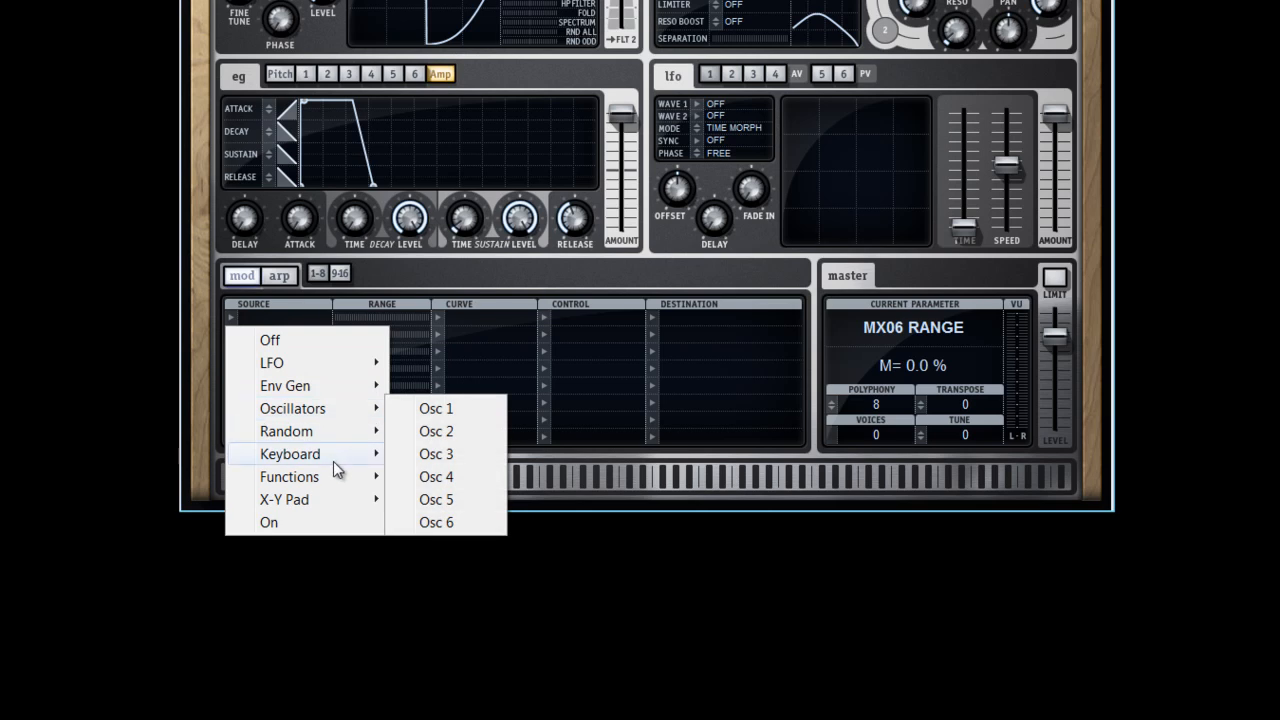
mouse_move(333, 461)
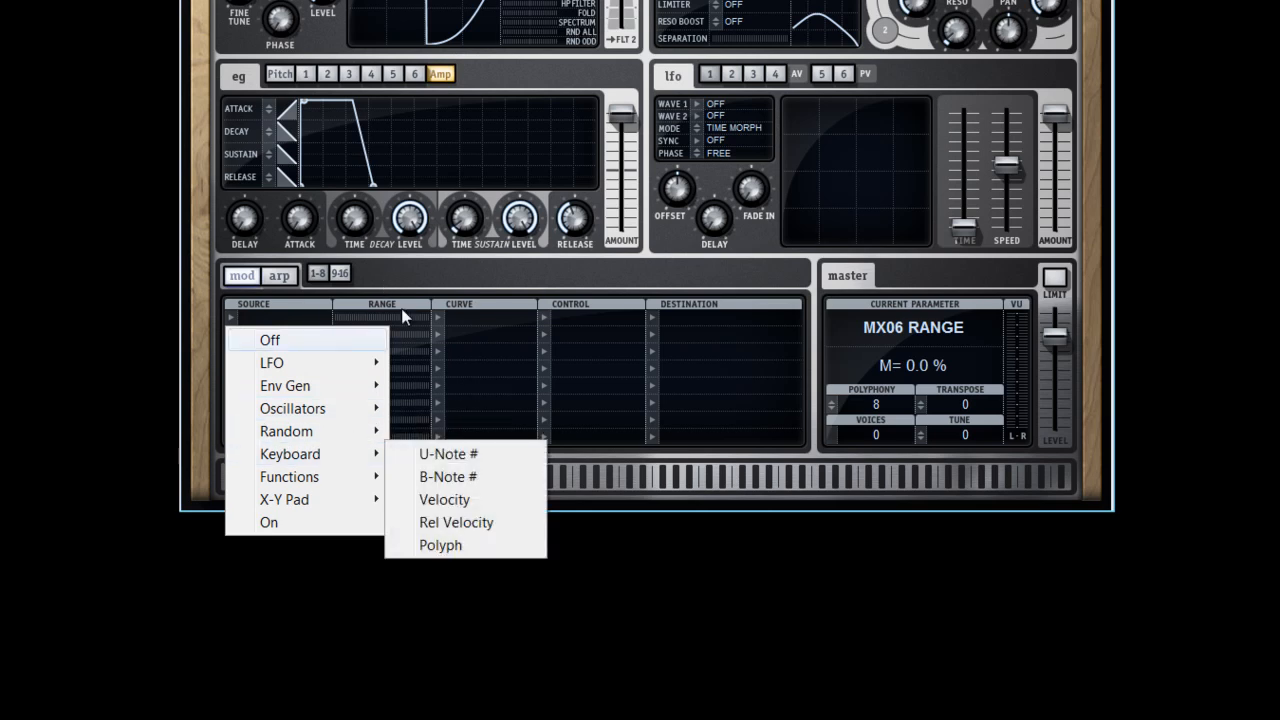
left_click(370, 314)
left_click_drag(353, 323, 460, 340)
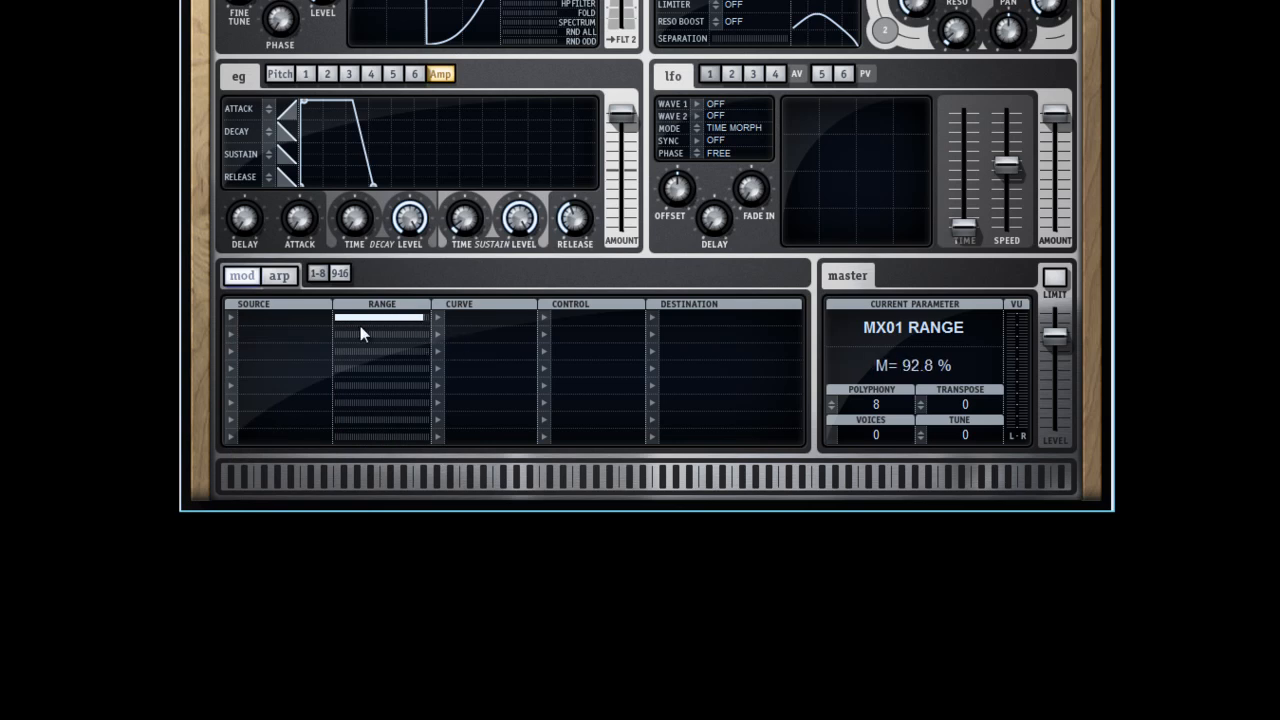
mouse_move(343, 320)
left_mouse_down()
mouse_move(400, 322)
mouse_move(335, 321)
left_mouse_up()
Step: Examine the curve options and the control options offered for the first modulation slot
left_click(438, 319)
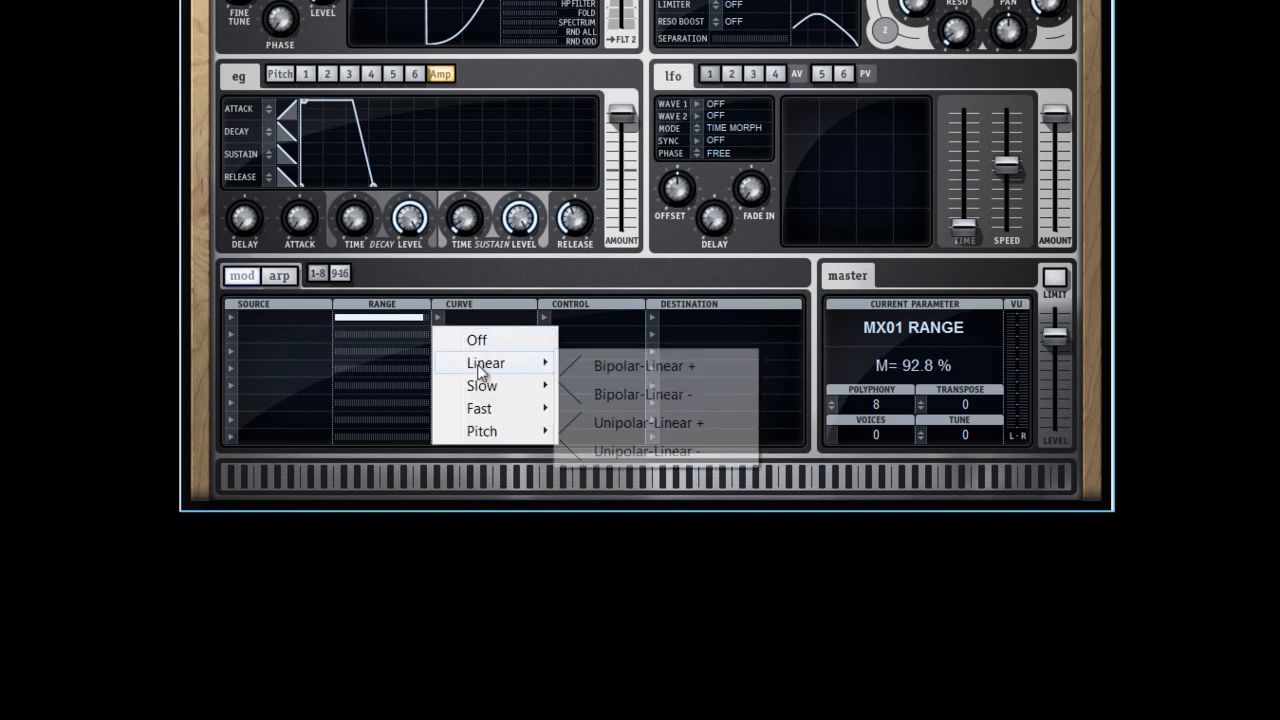
mouse_move(519, 438)
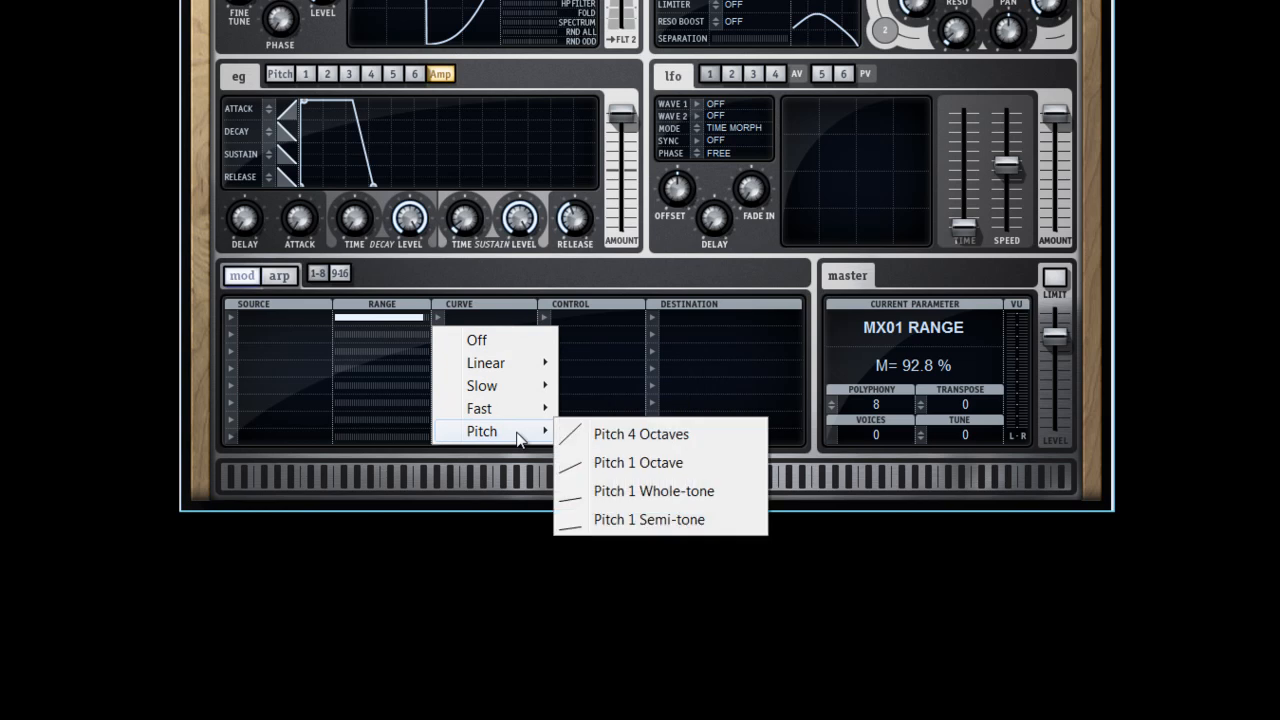
left_click(542, 319)
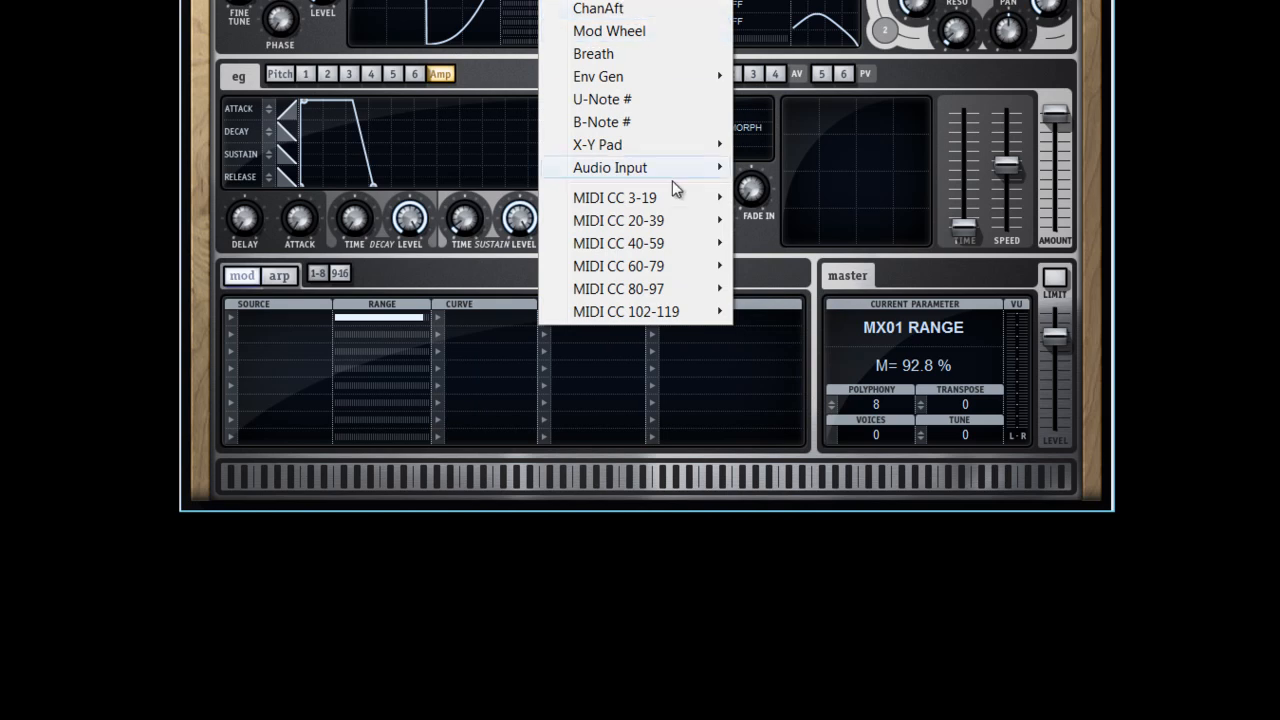
mouse_move(680, 223)
Step: Set the first modulation slot's destination to Main Volume and browse the other destination categories
left_click(770, 318)
left_click(652, 317)
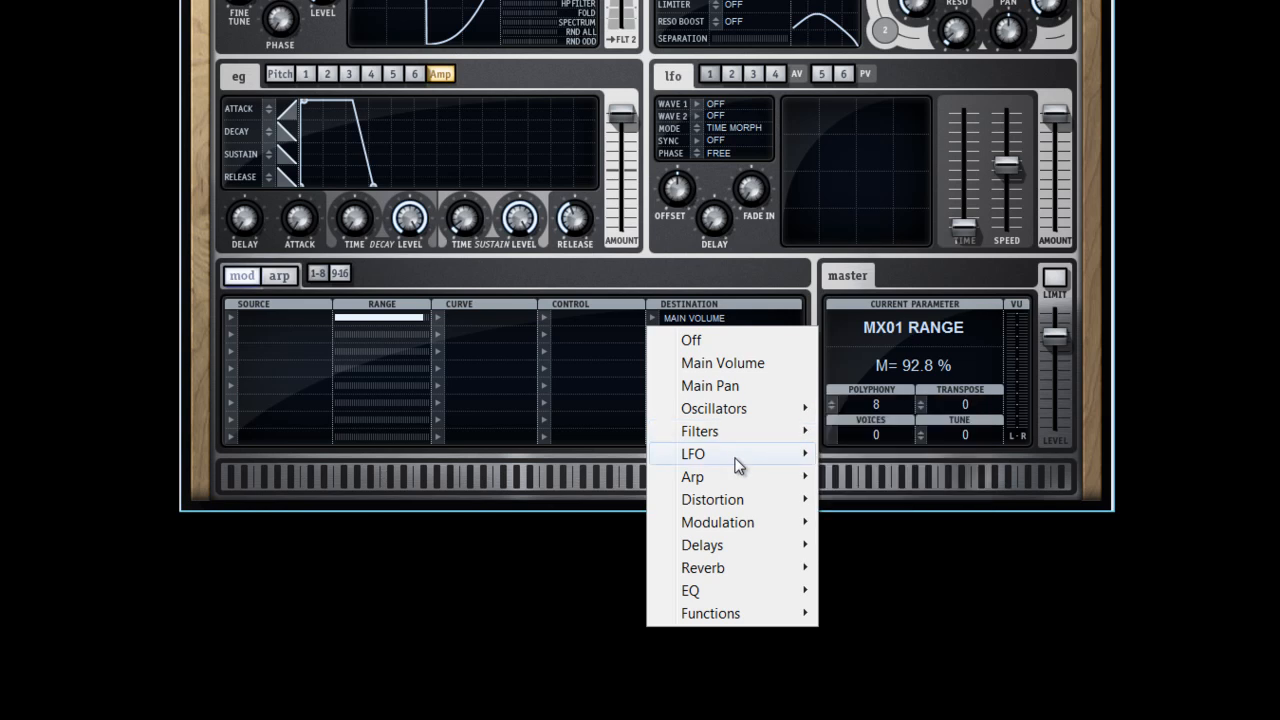
mouse_move(738, 465)
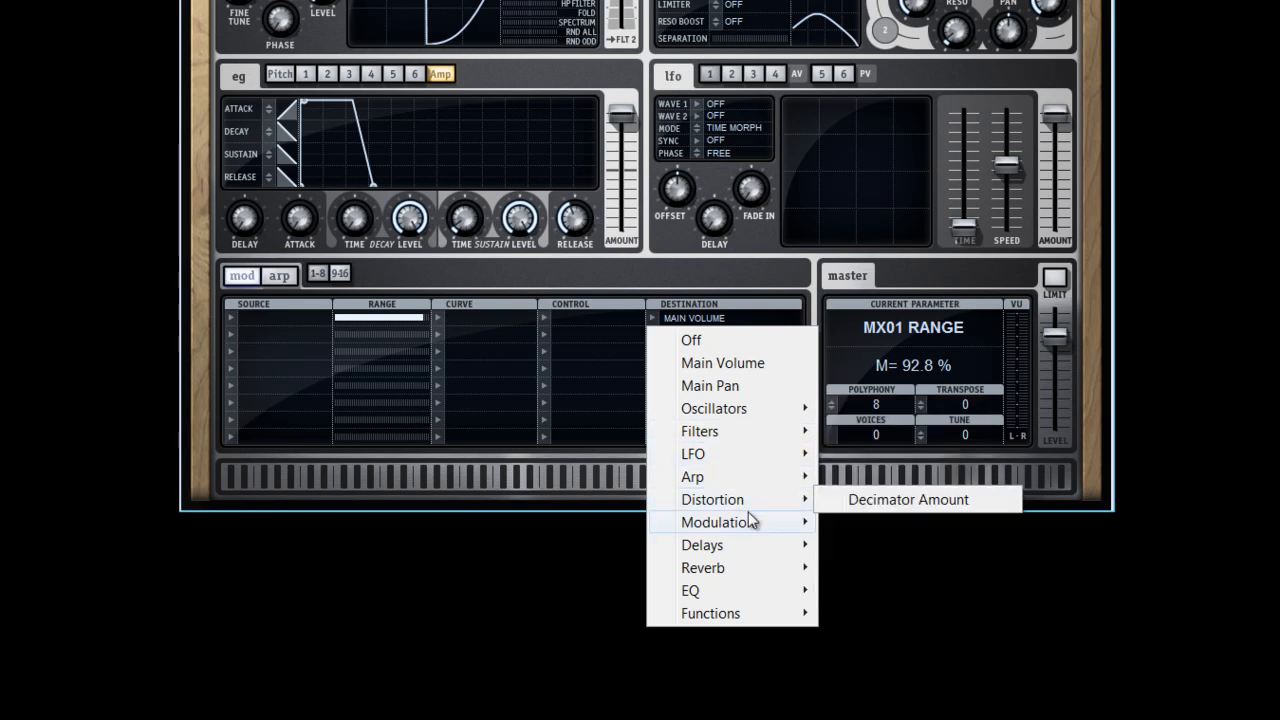
mouse_move(759, 549)
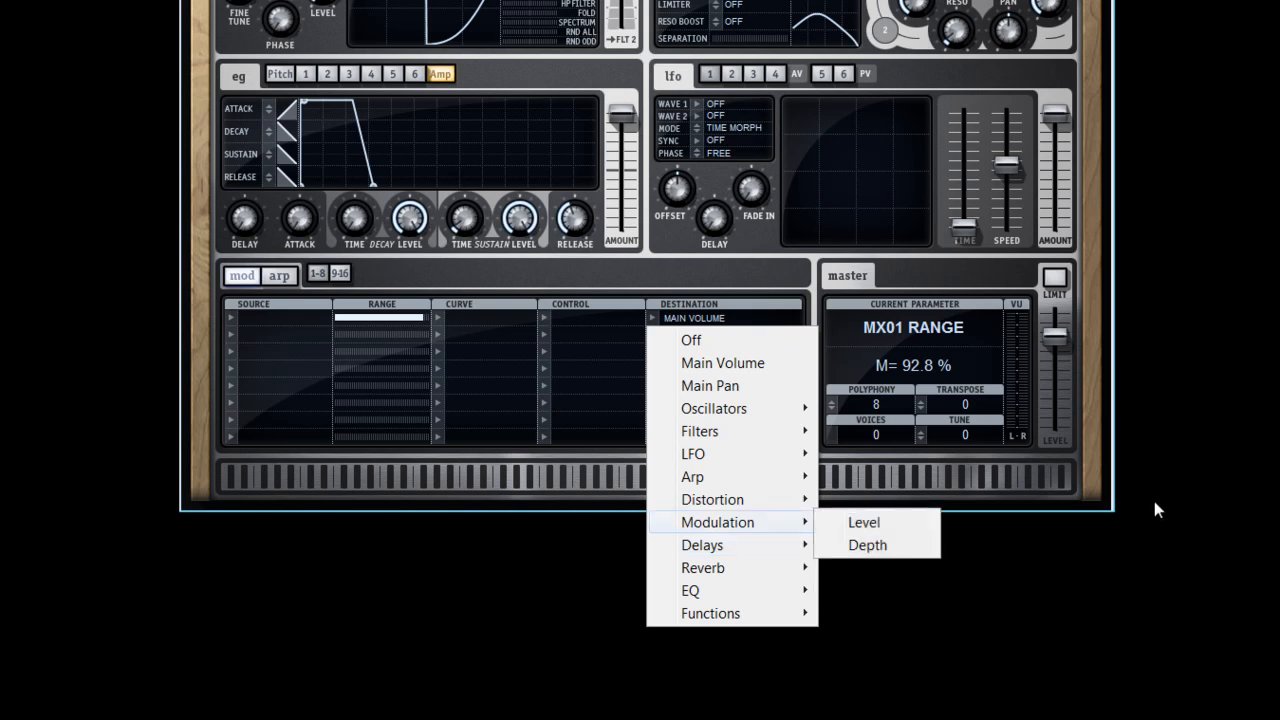
left_click(1167, 537)
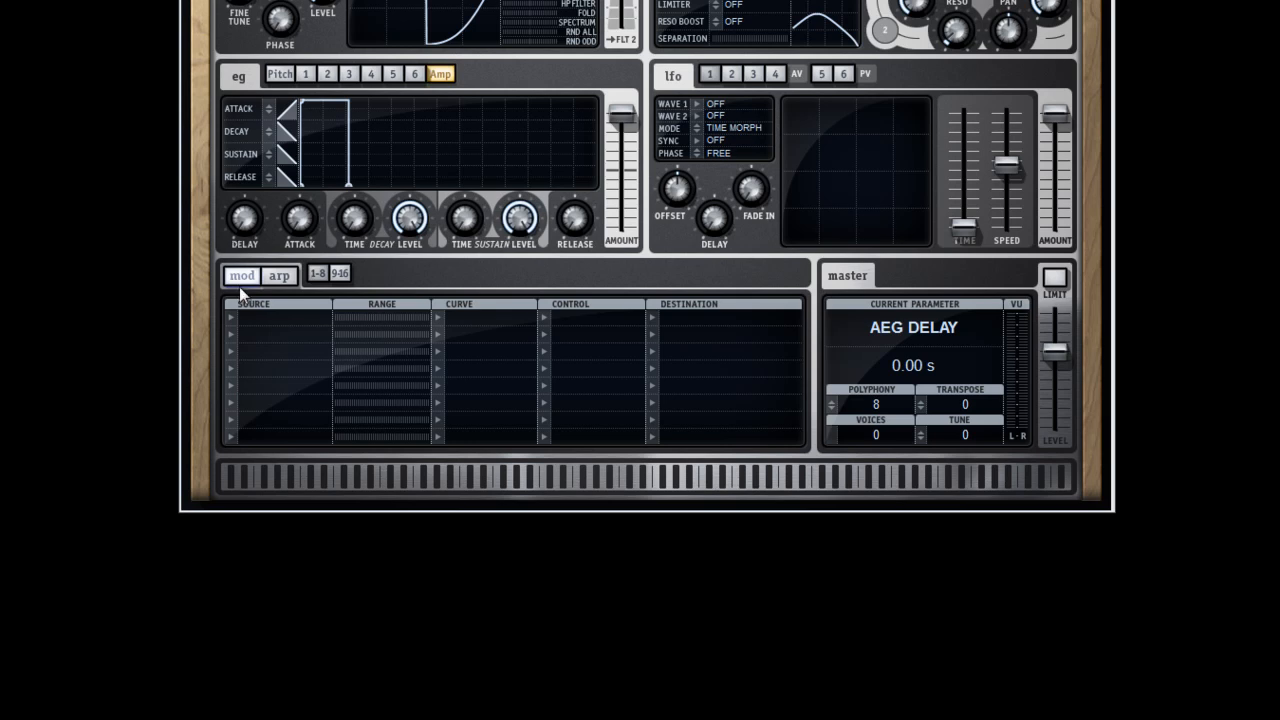
Step: Set the first modulation slot's source to Velocity, with a range of 100% and a Unipolar-Linear + curve
left_click(237, 322)
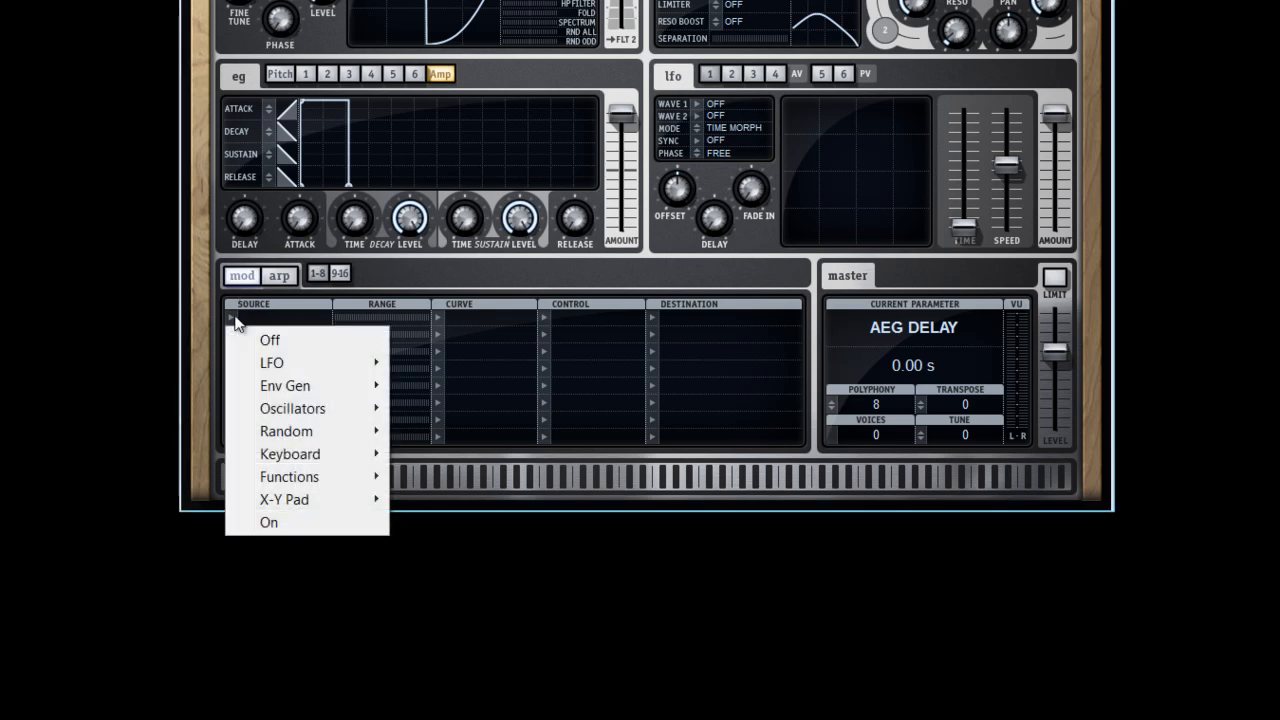
mouse_move(366, 459)
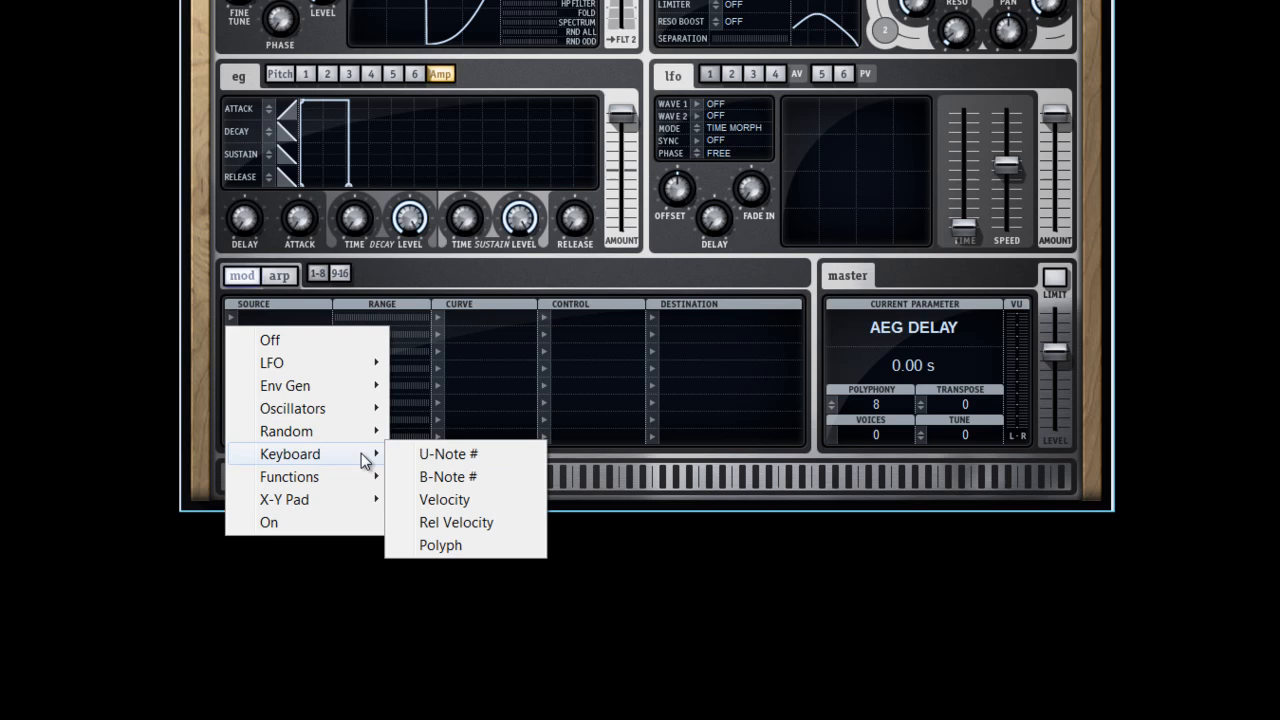
left_click(462, 499)
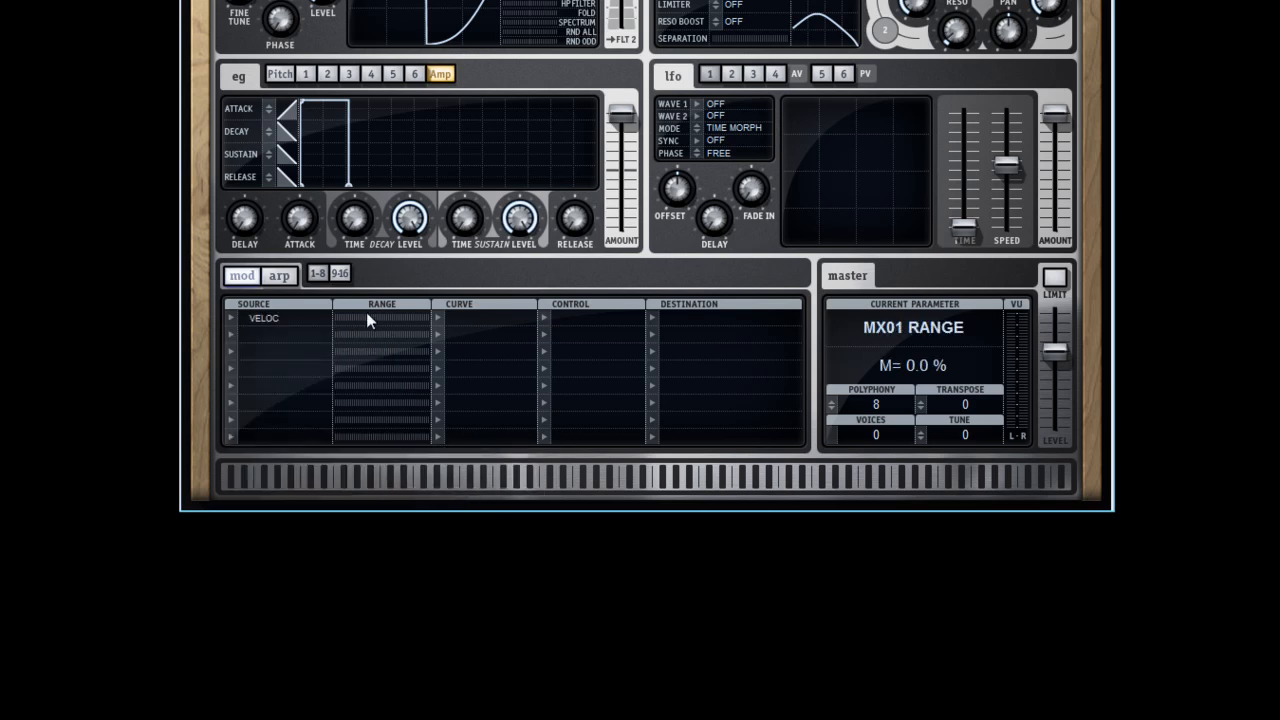
left_click_drag(364, 318, 505, 331)
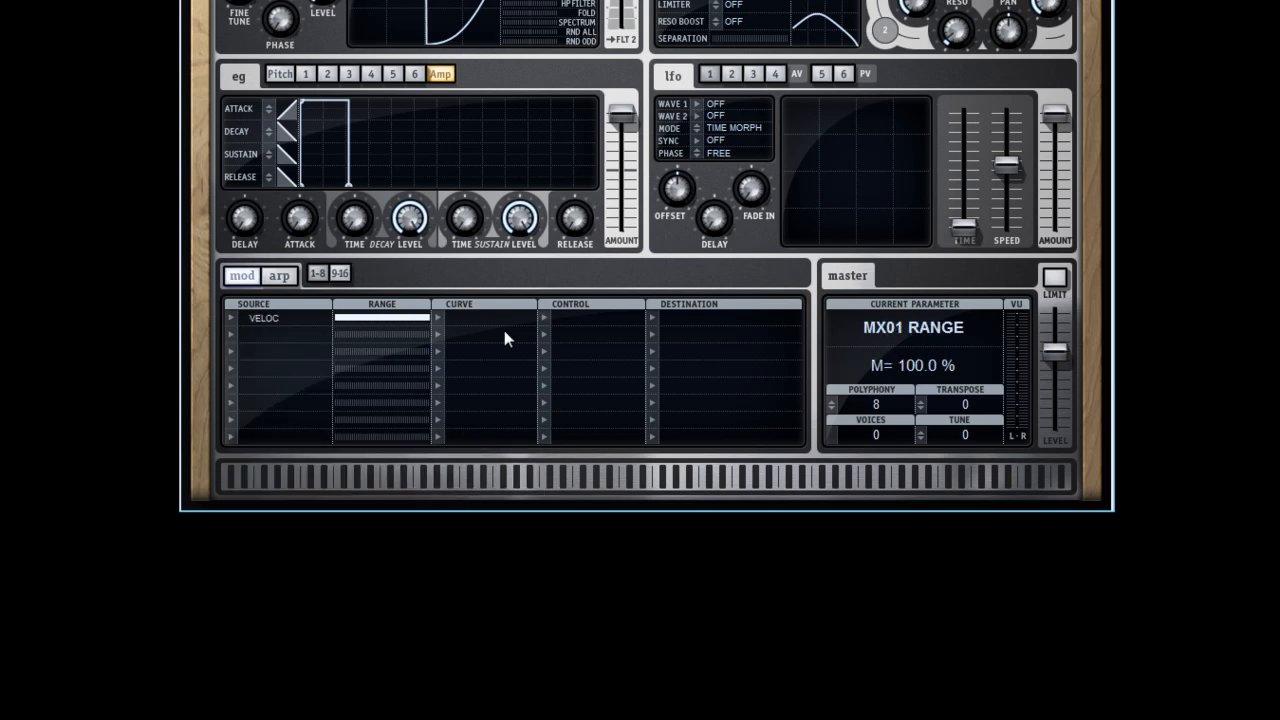
left_click(440, 322)
mouse_move(505, 366)
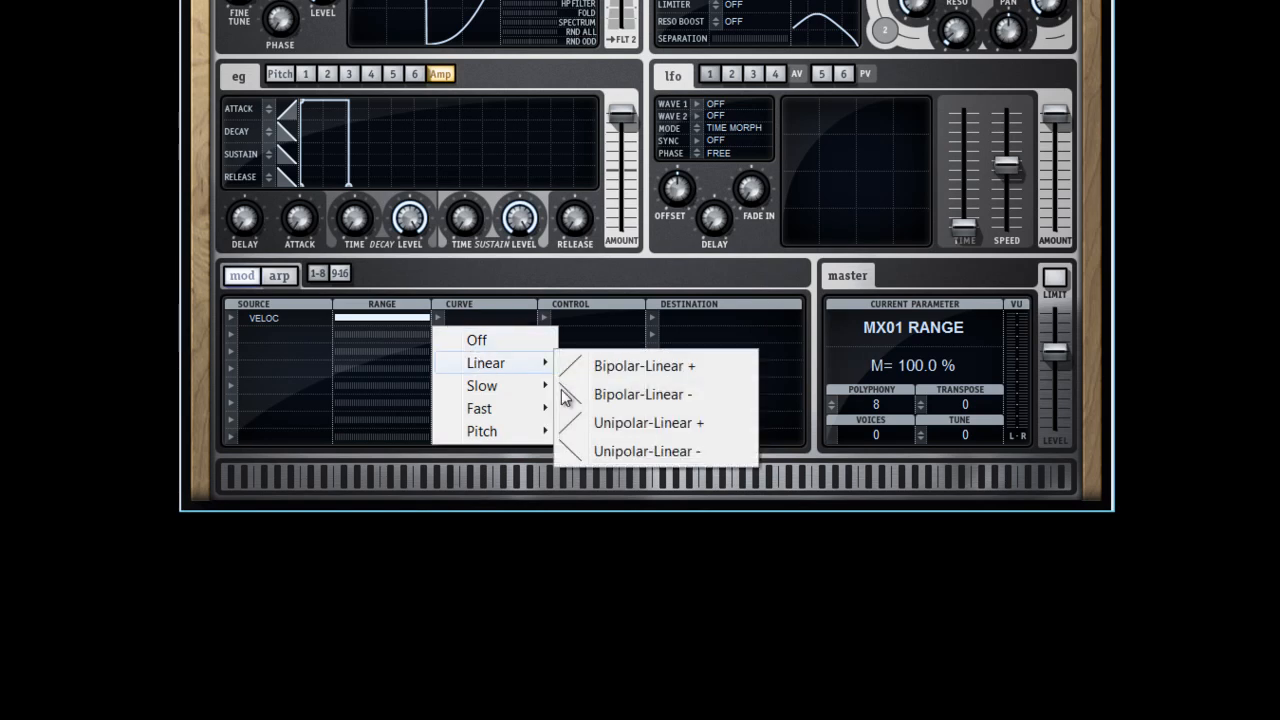
left_click(645, 428)
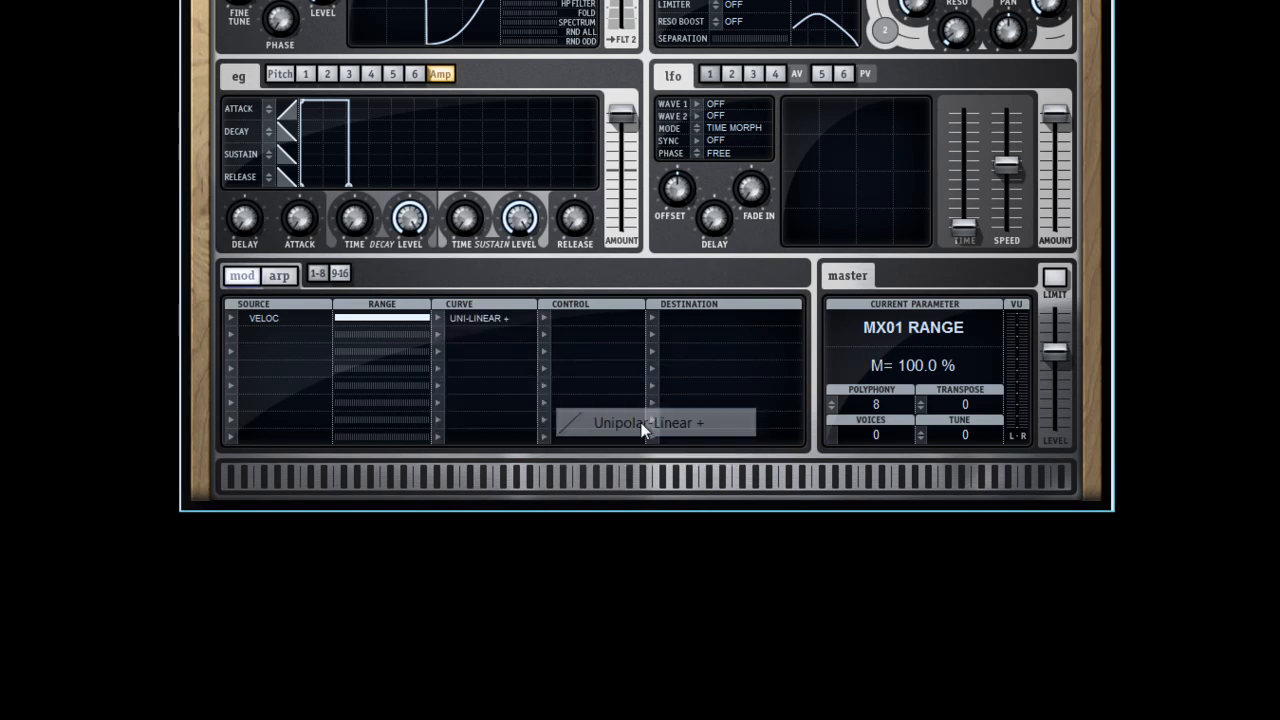
Step: Route the first modulation slot to the level of all oscillators
left_click(652, 318)
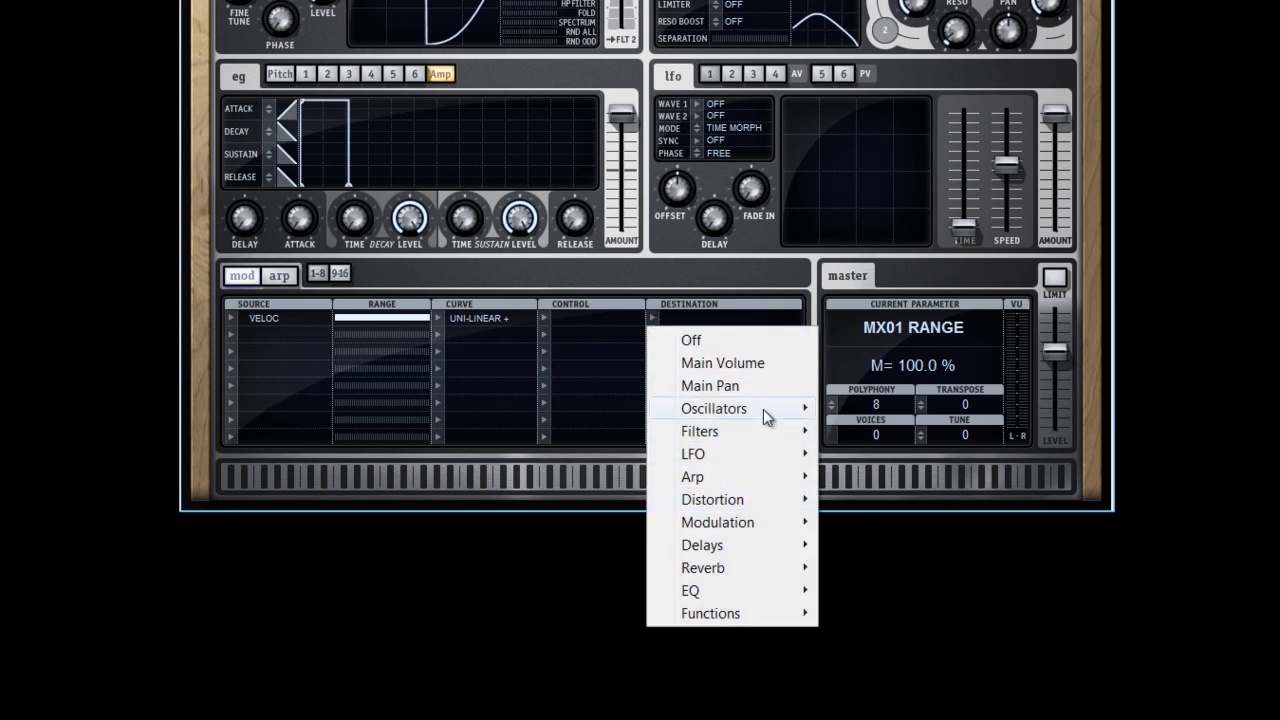
mouse_move(763, 409)
mouse_move(910, 545)
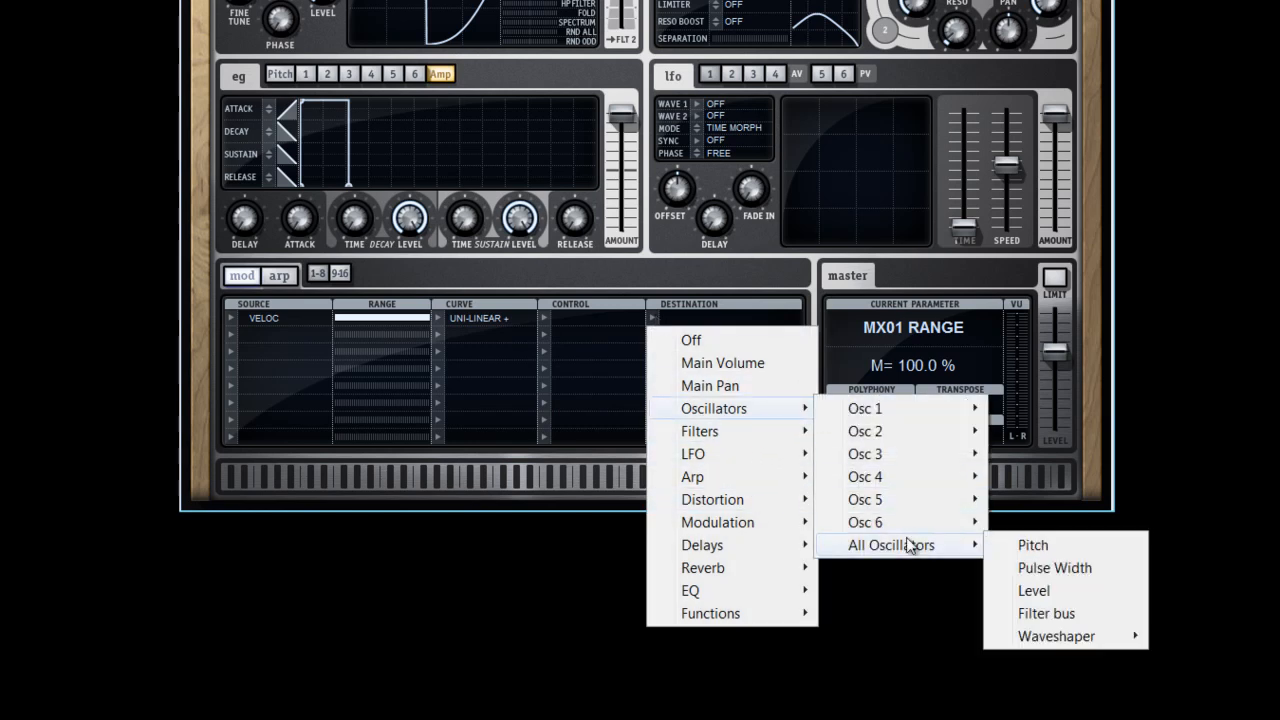
left_click(1076, 590)
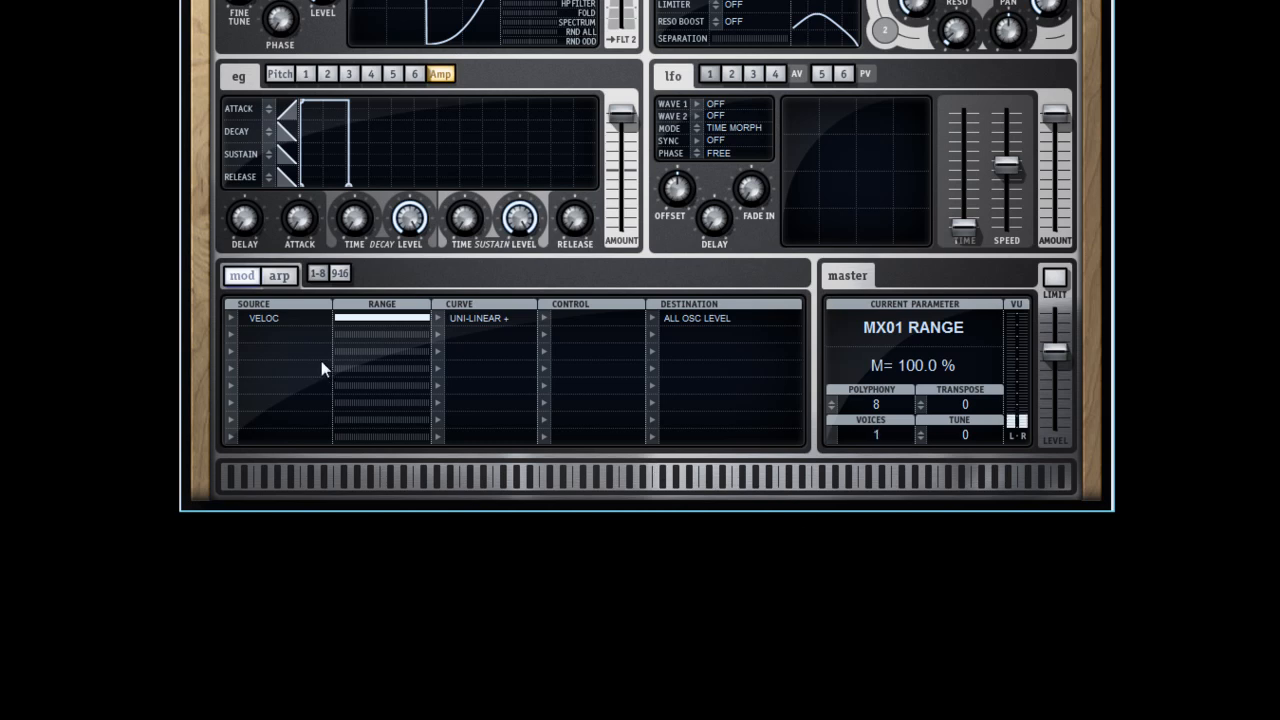
Step: Set the second modulation slot's source to Velocity, with a range of 100% and a Unipolar-Linear + curve
left_click(231, 336)
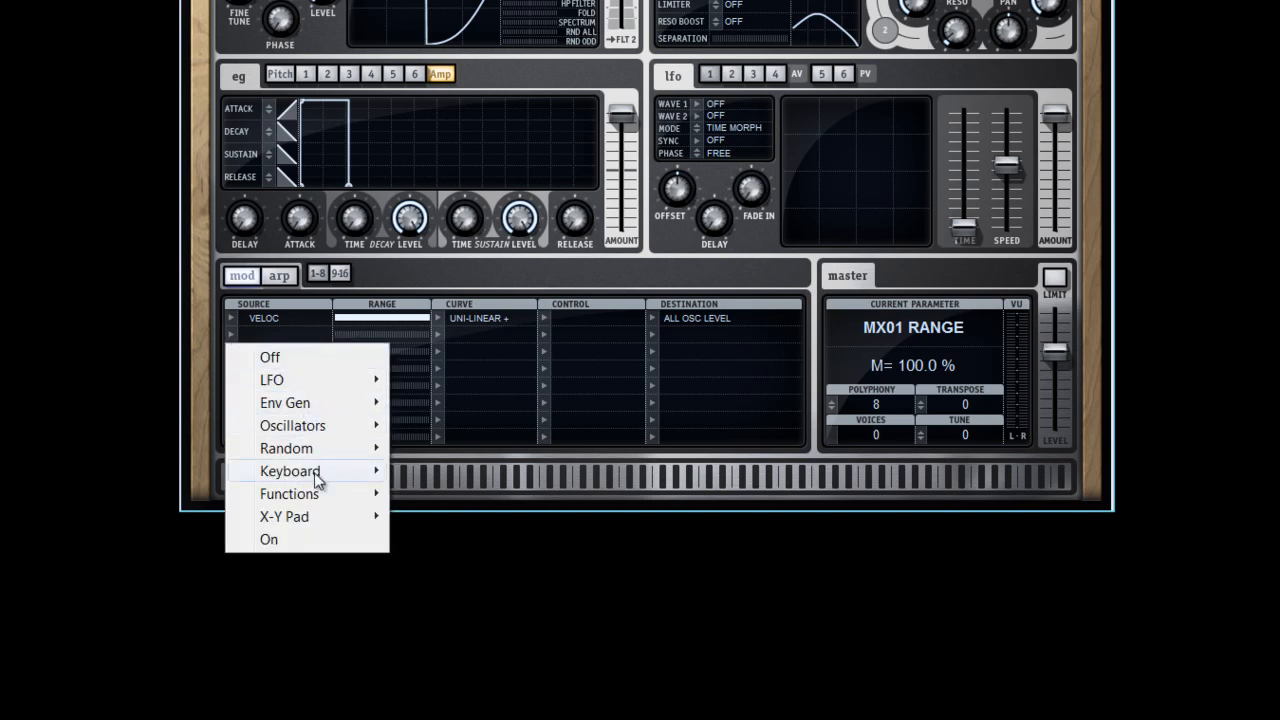
mouse_move(314, 480)
left_click(466, 515)
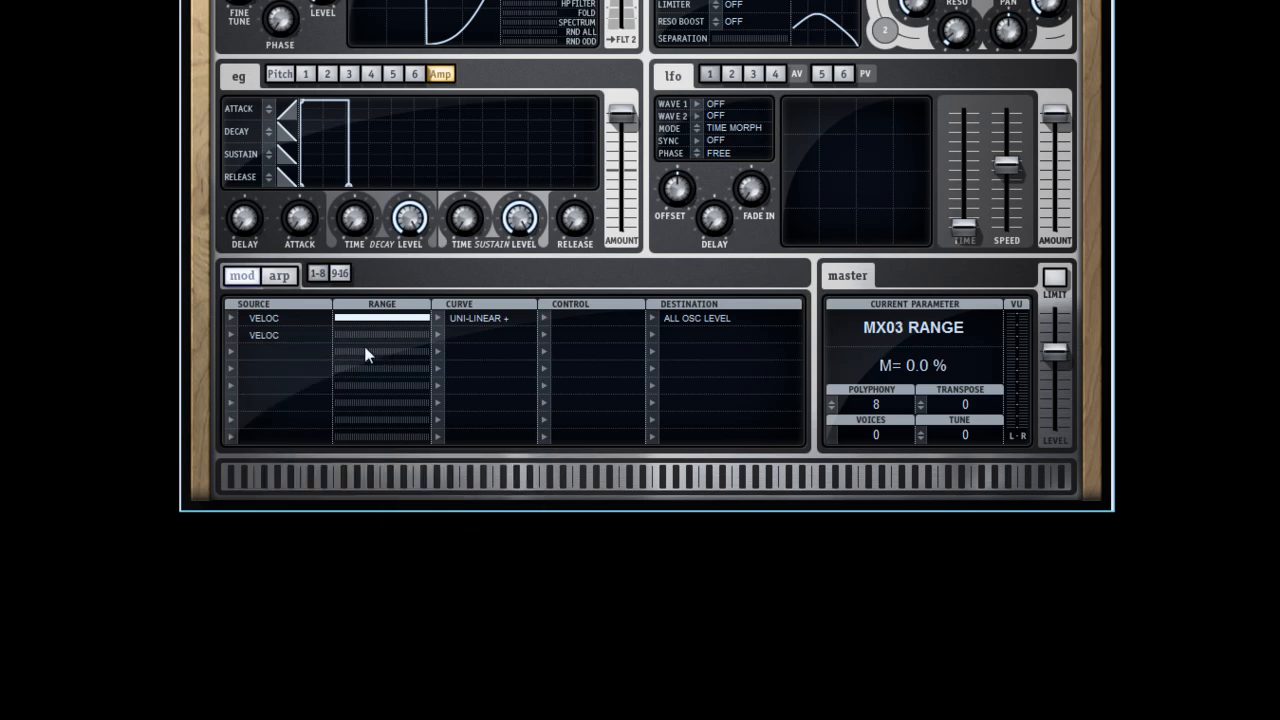
left_click_drag(359, 337, 495, 350)
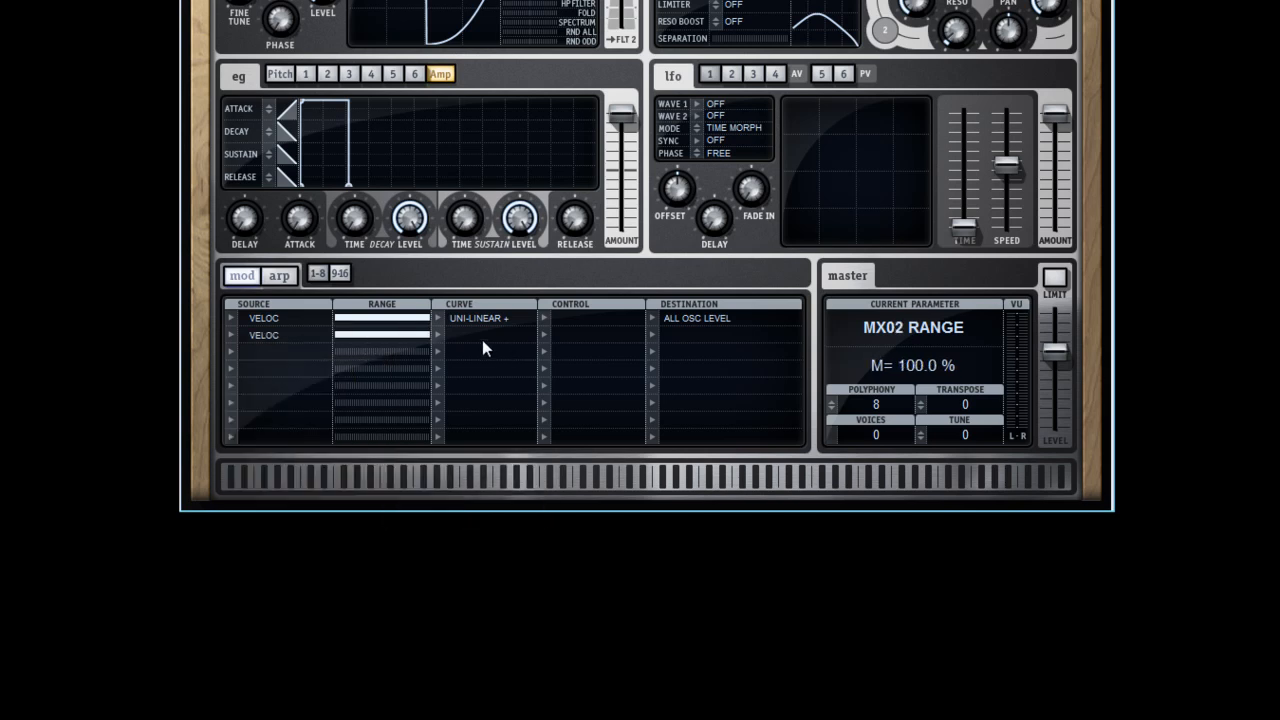
left_click(436, 335)
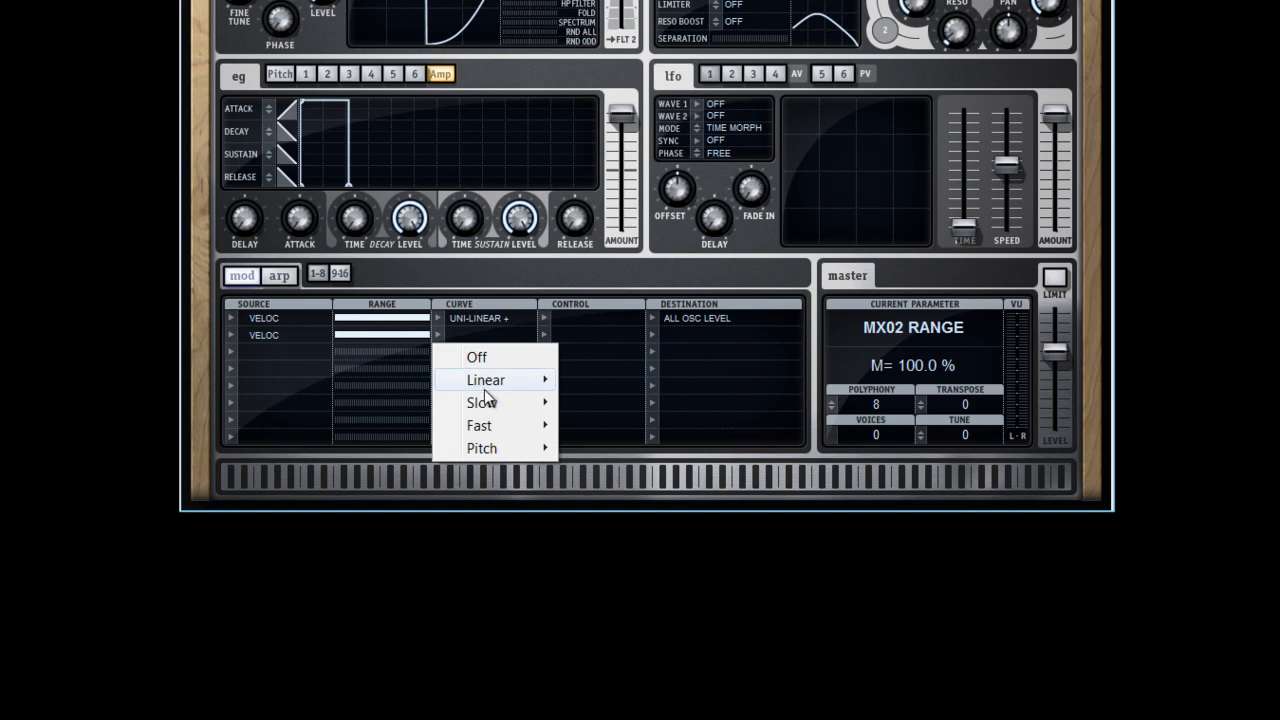
mouse_move(512, 390)
left_click(654, 439)
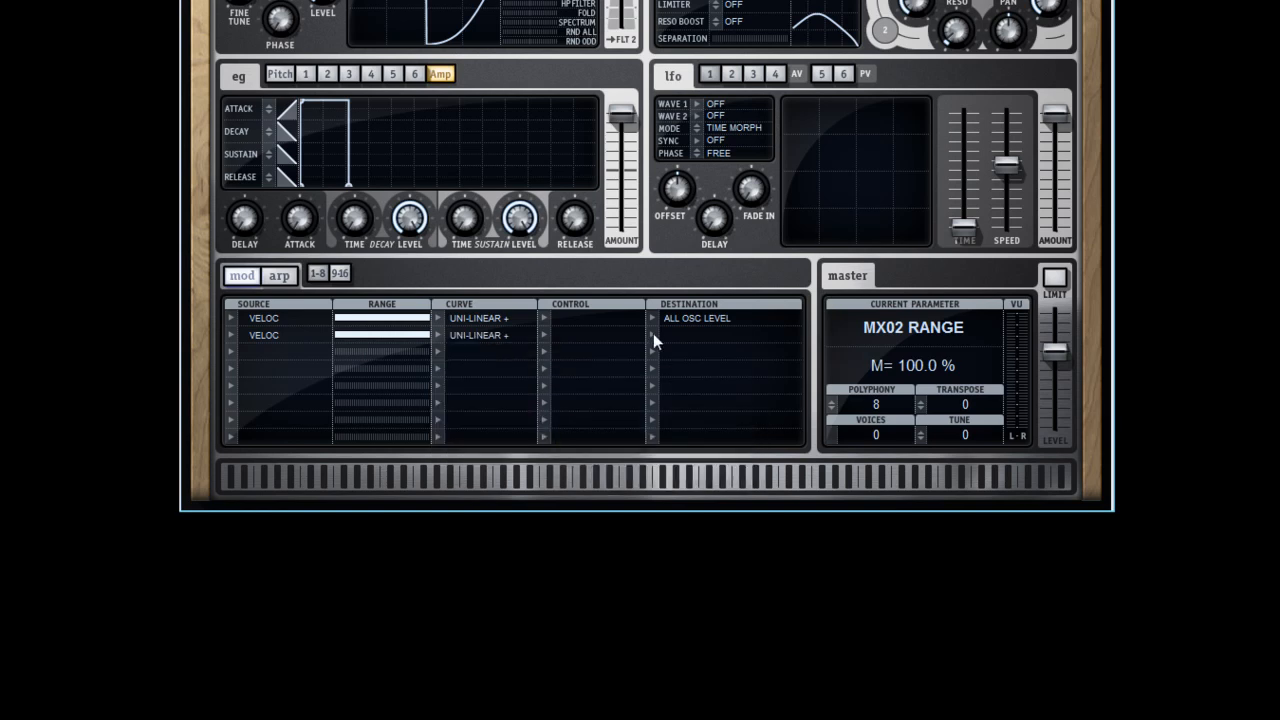
Step: Route the second modulation slot to the cutoff of all filters and turn filter 1's cutoff far down
left_click(653, 334)
mouse_move(760, 448)
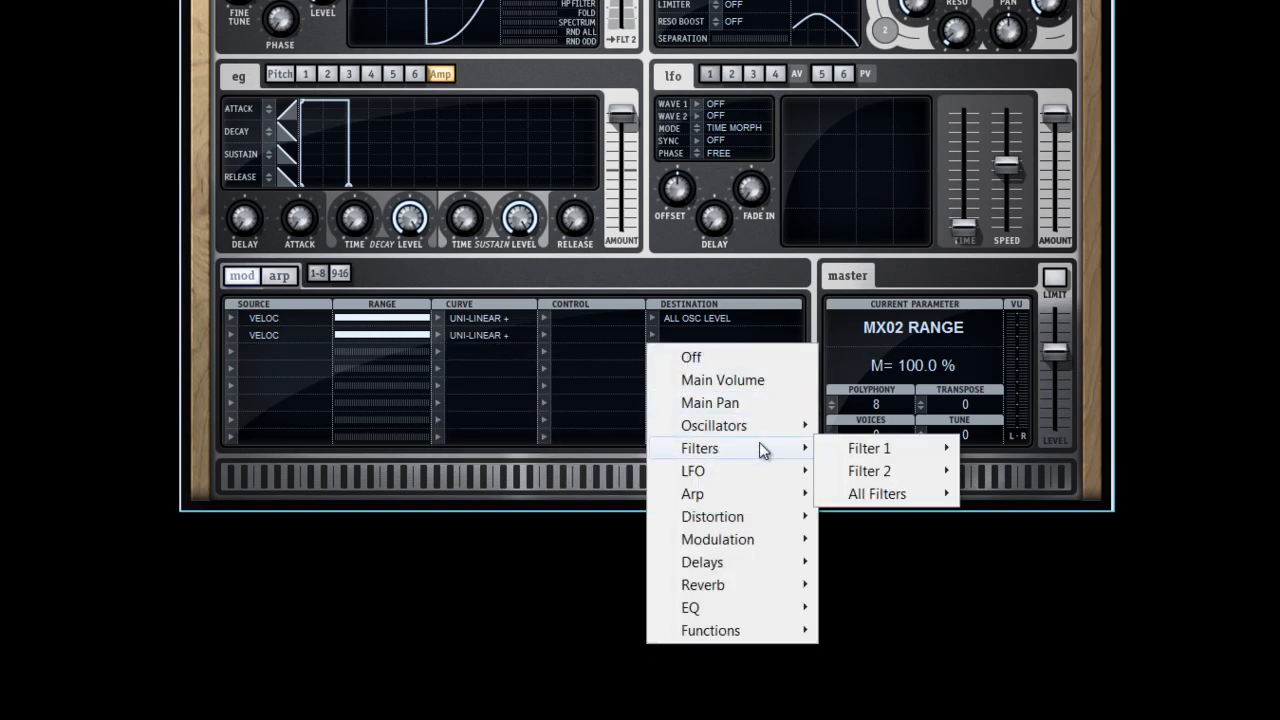
mouse_move(903, 493)
left_click(1026, 493)
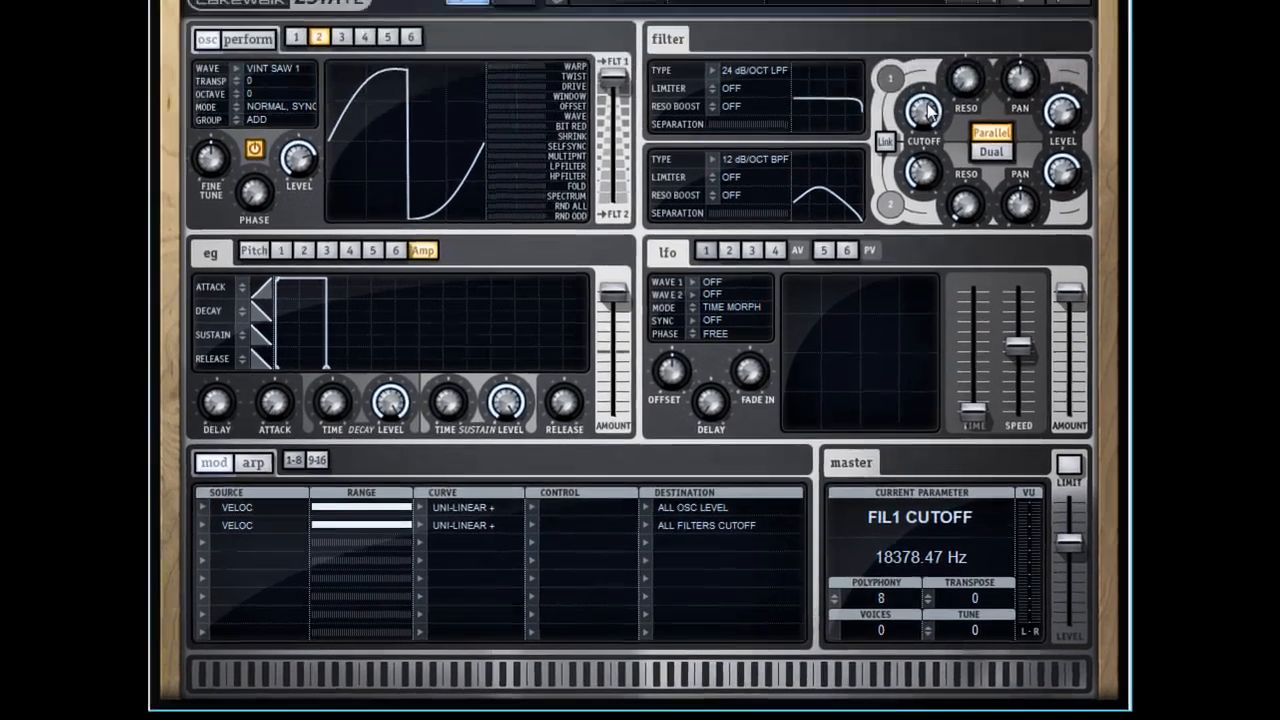
left_click_drag(932, 119, 999, 334)
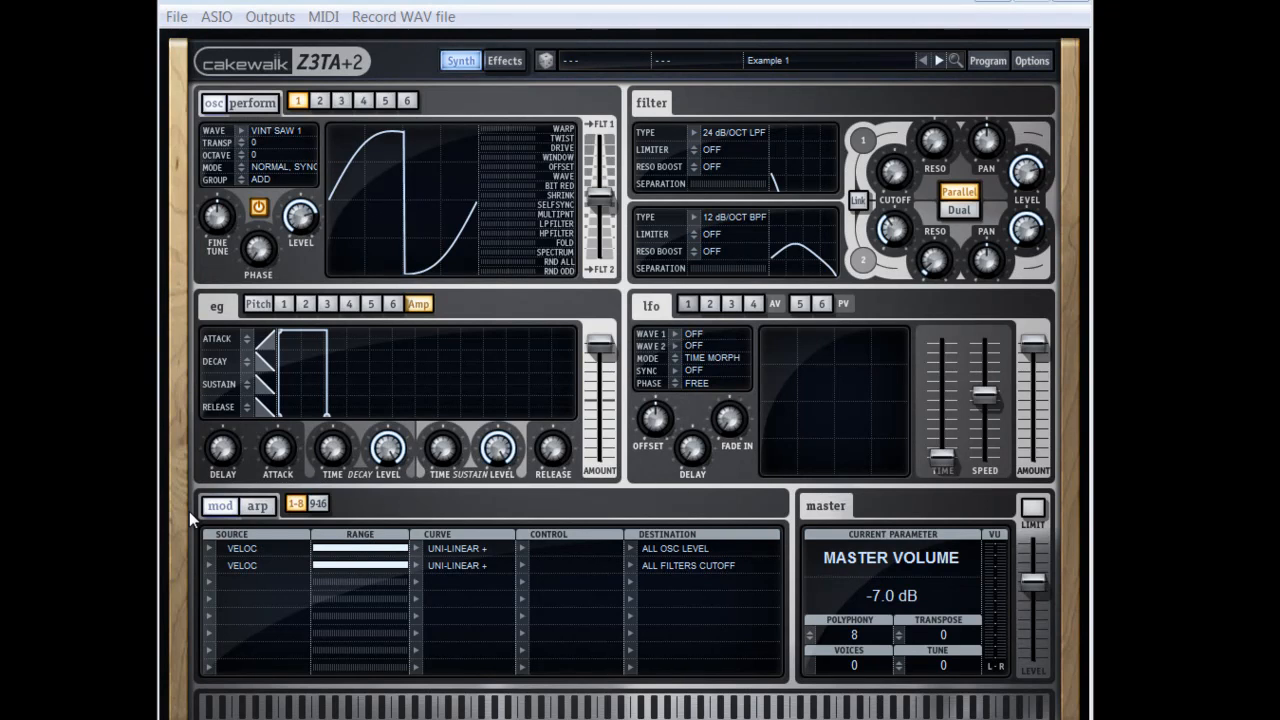
Step: Set LFO 1's first wave to Sine and raise its speed to about 9.86 Hz
left_click(684, 336)
mouse_move(727, 386)
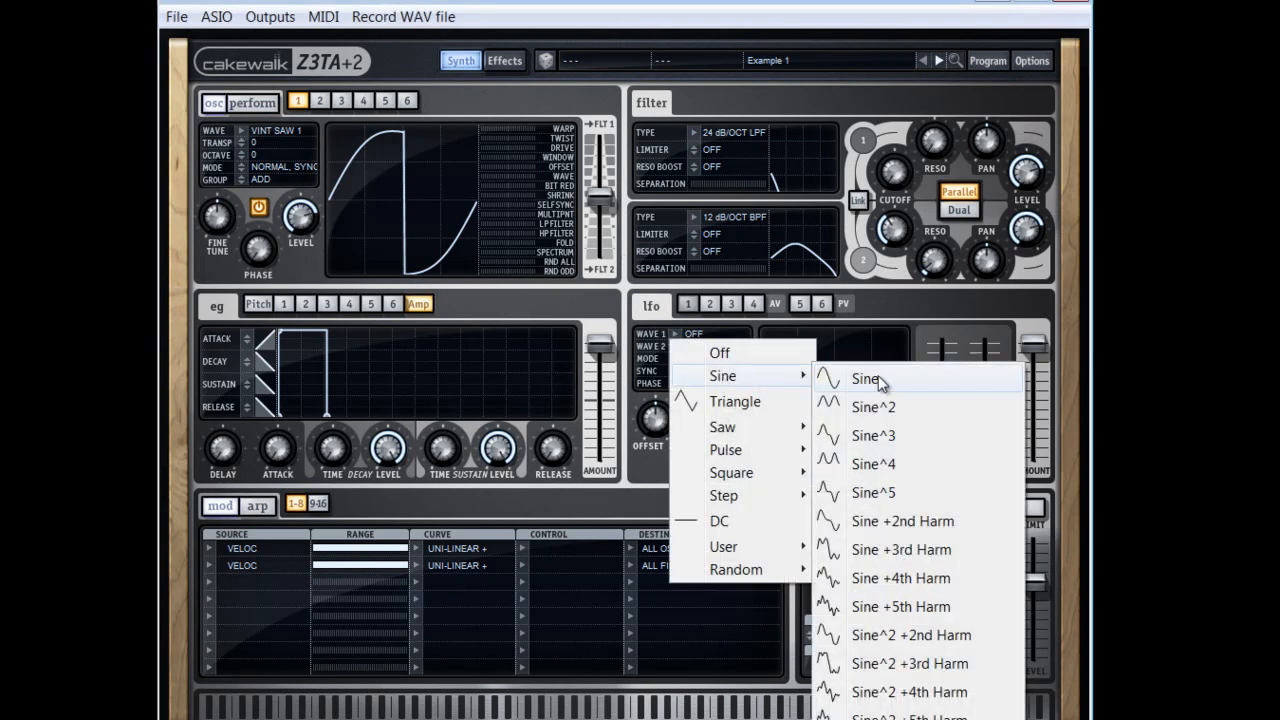
left_click(868, 379)
mouse_move(991, 396)
left_mouse_down()
mouse_move(990, 414)
mouse_move(995, 372)
left_mouse_up()
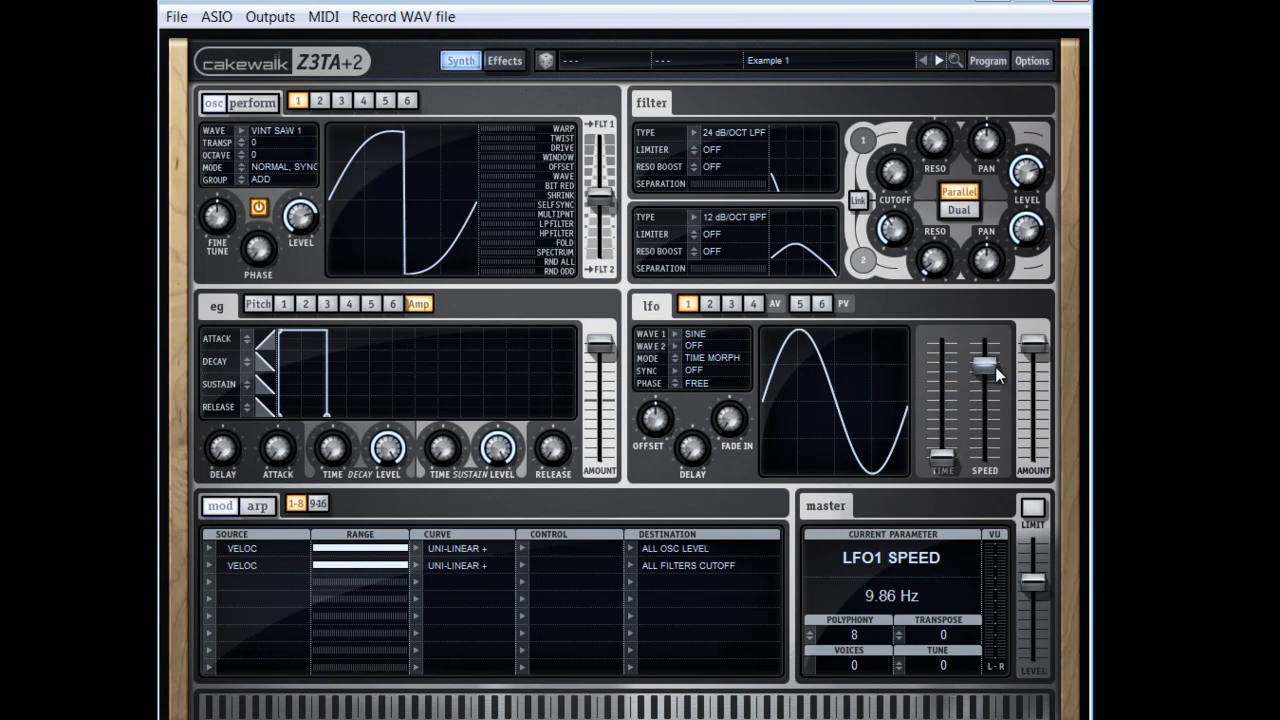
Step: Set LFO 1's tempo sync to 1/2 t
left_click(671, 369)
mouse_move(751, 528)
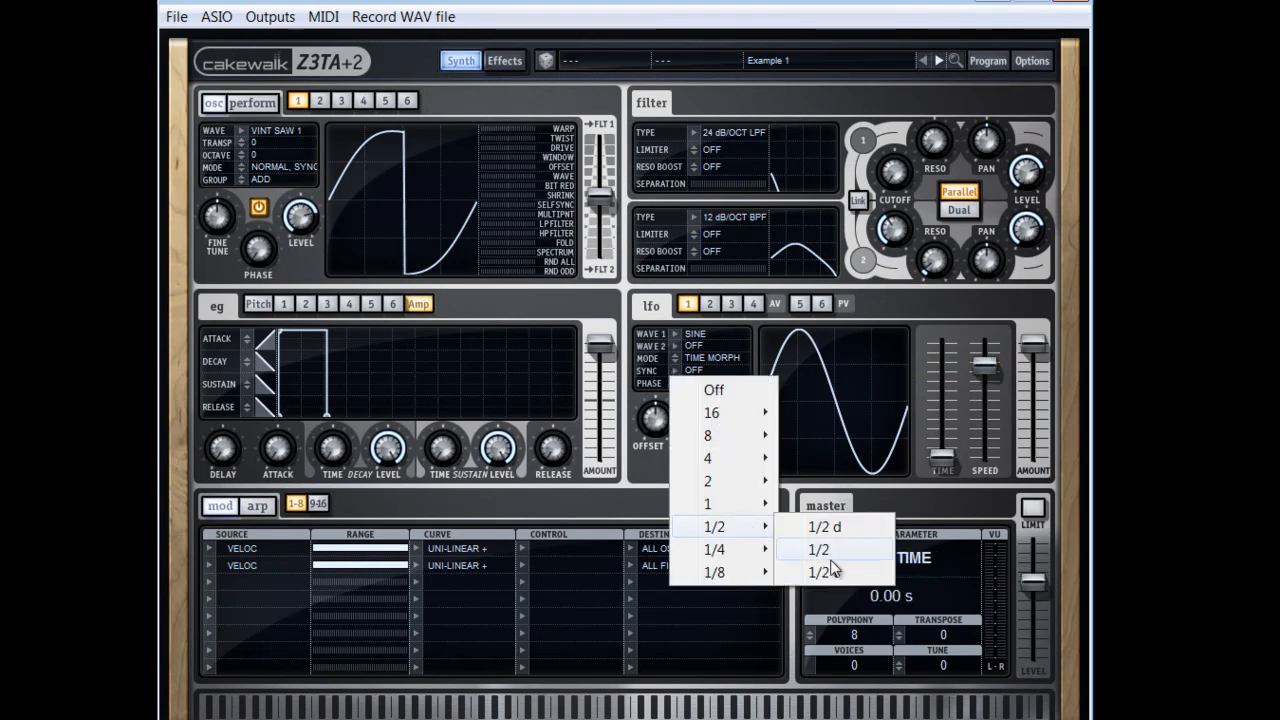
left_click(838, 562)
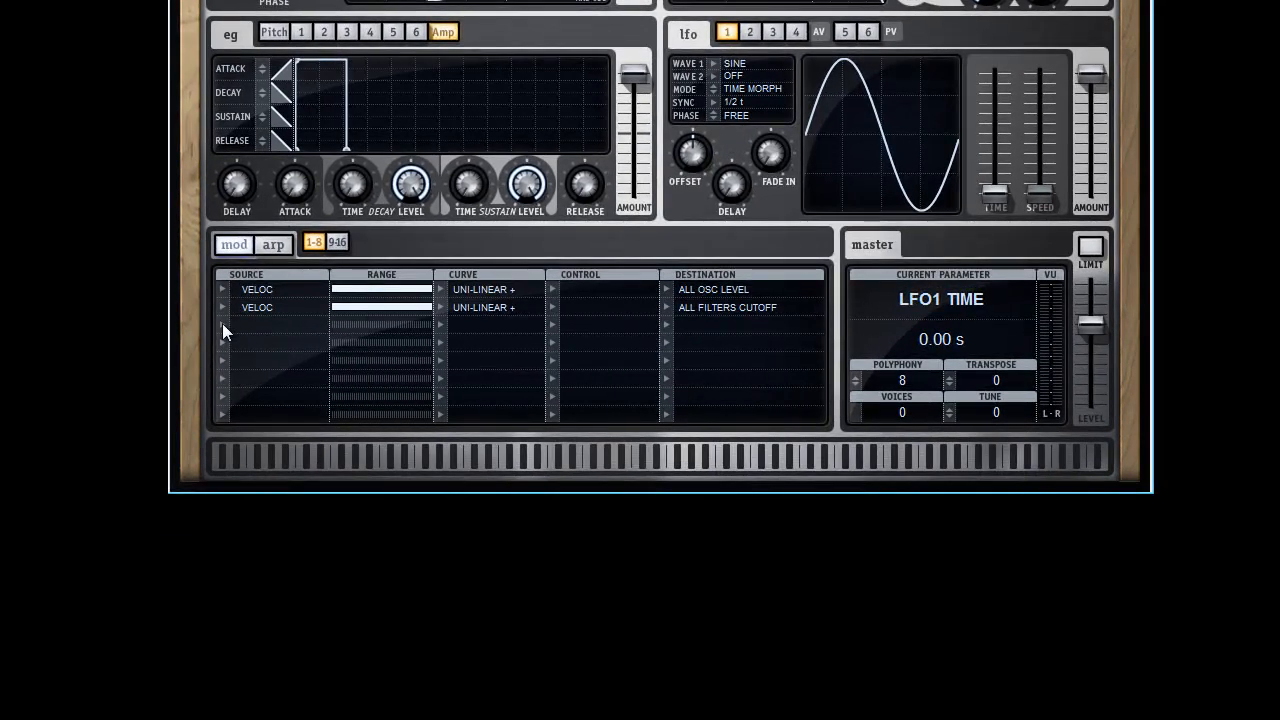
Step: Set the third modulation slot's source to LFO 1, with a range of about 13.6% and a Unipolar-Linear - curve
left_click(210, 567)
mouse_move(304, 372)
left_click(440, 370)
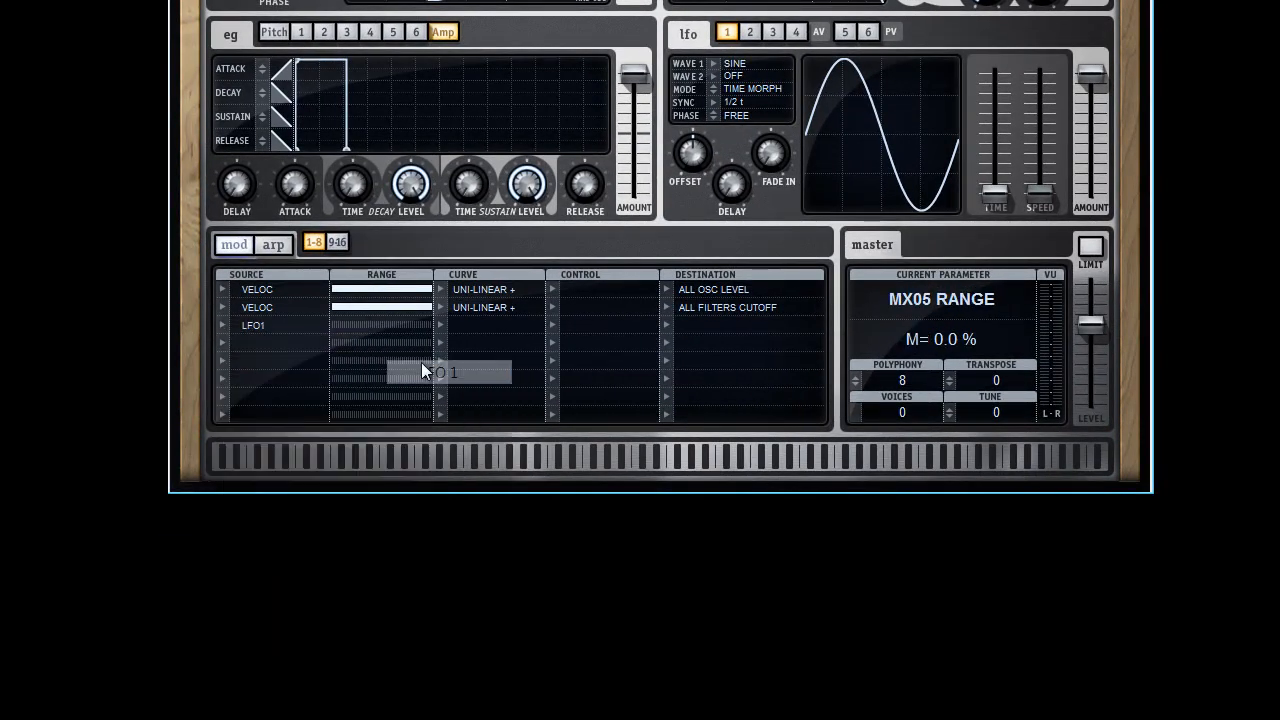
left_click_drag(348, 322, 416, 321)
left_click(440, 324)
mouse_move(540, 380)
left_click(651, 465)
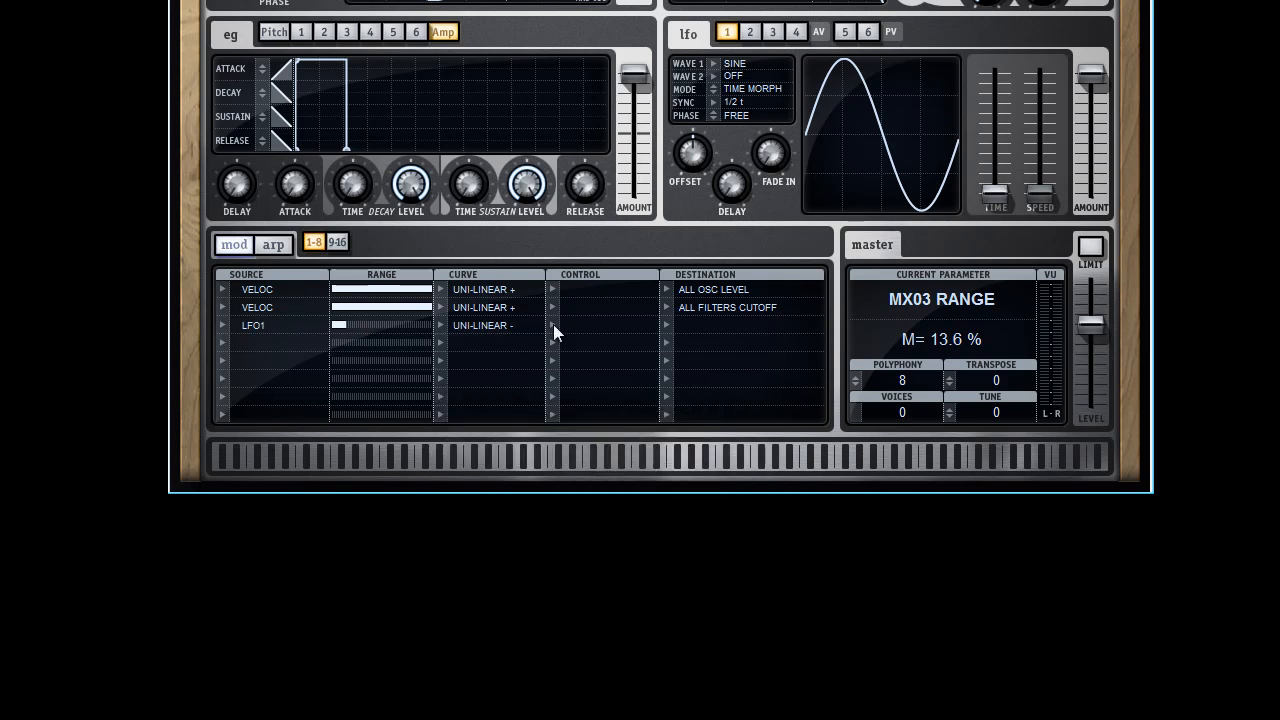
Step: Assign the Mod Wheel as the third slot's control and route the slot to the pitch of all oscillators
left_click(554, 325)
left_click(645, 23)
left_click(667, 324)
mouse_move(771, 419)
mouse_move(985, 568)
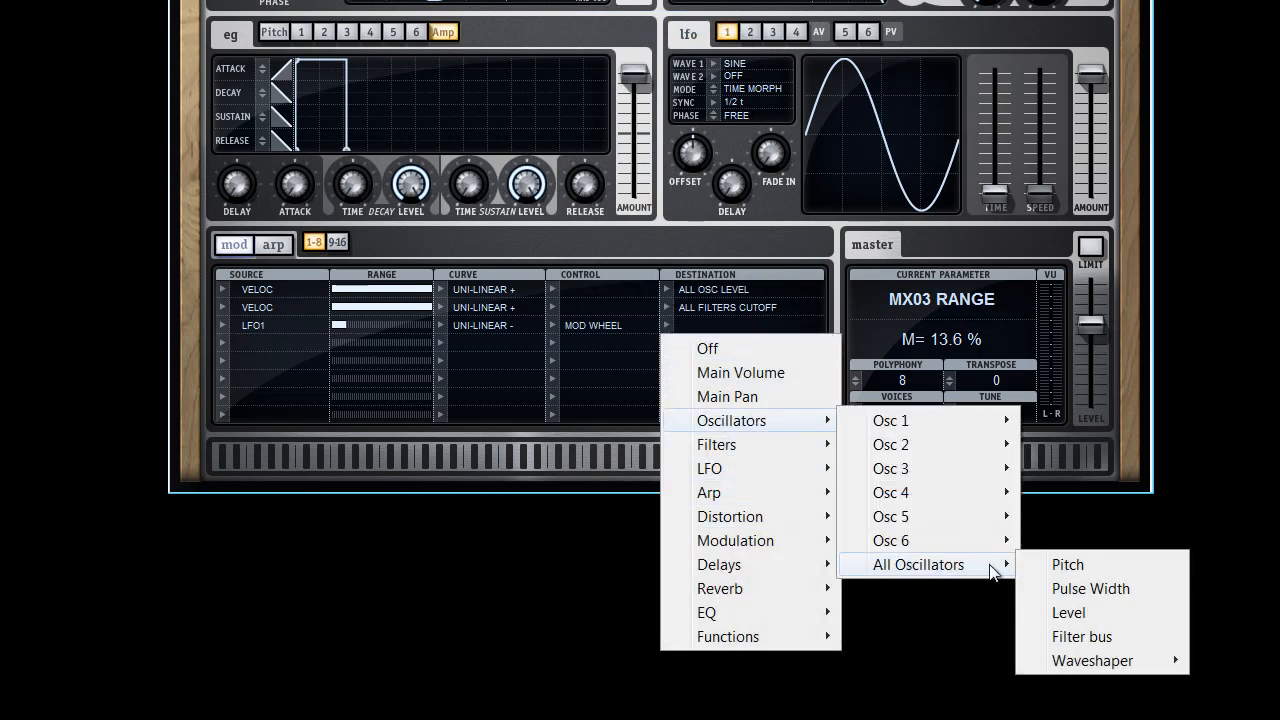
left_click(1064, 566)
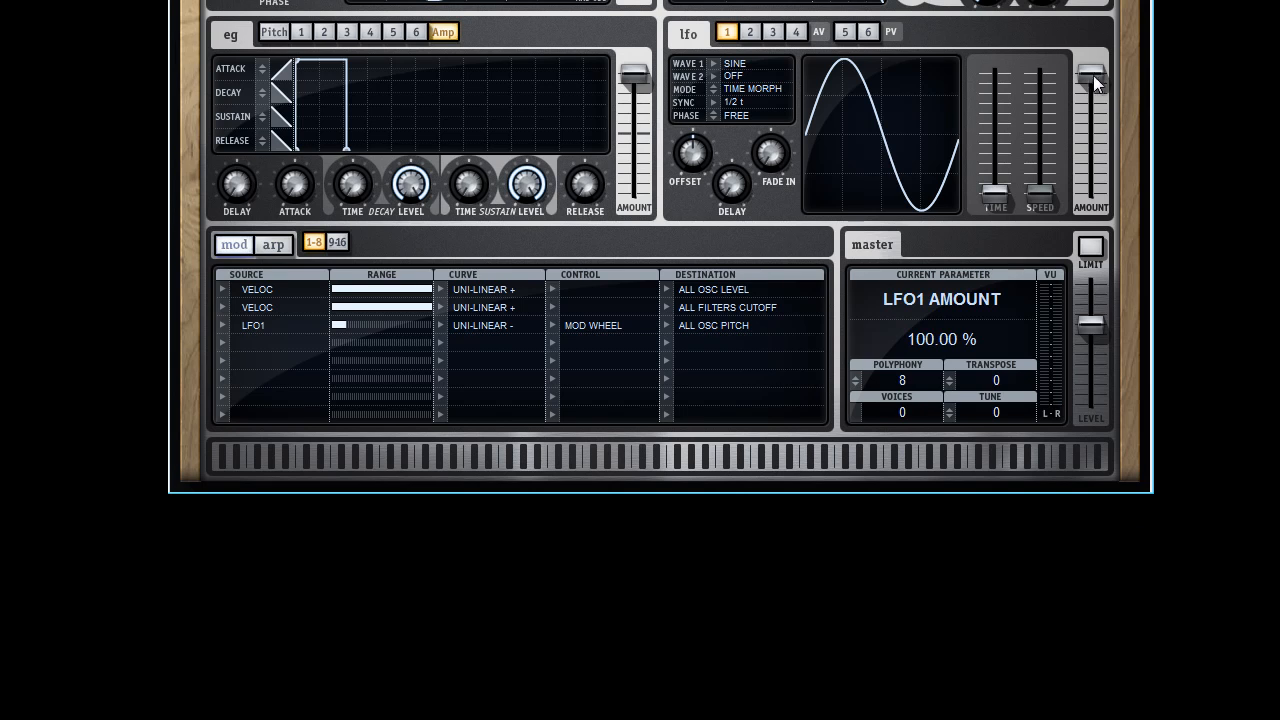
Step: Lower LFO 1's amount slightly and reduce the third modulation slot's range to about 8%
left_click_drag(1091, 71, 1091, 90)
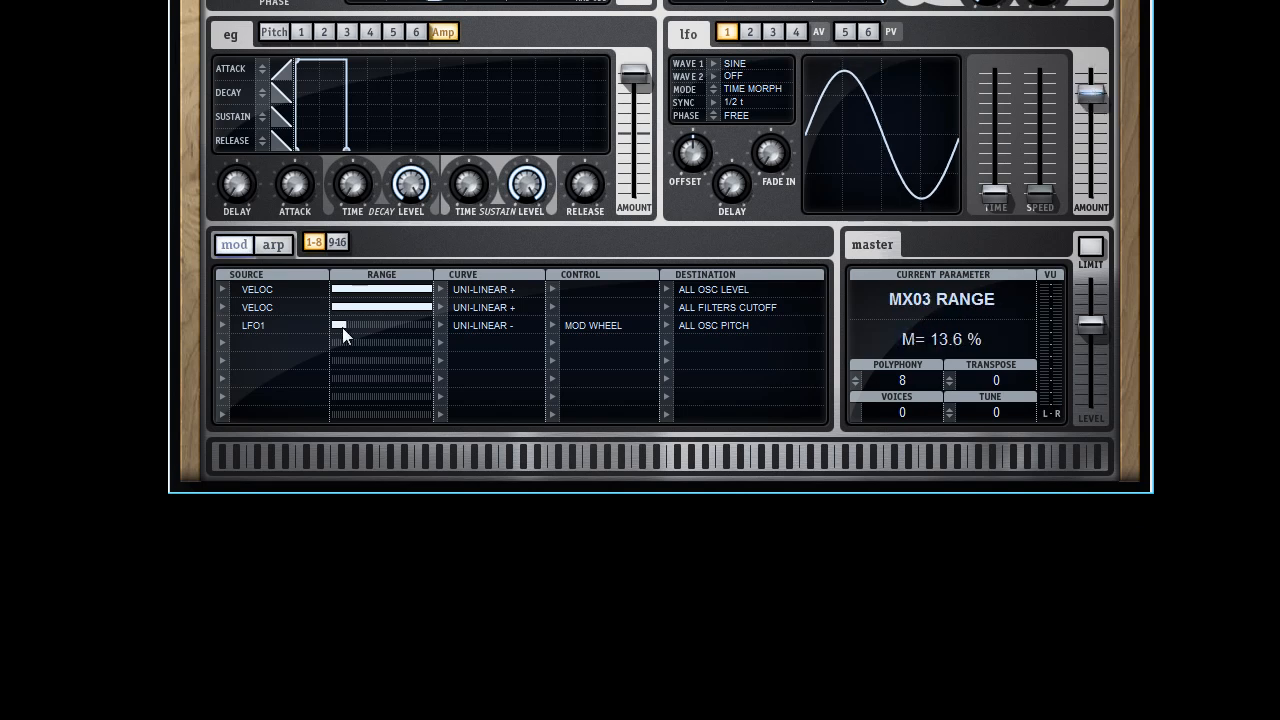
left_click_drag(342, 327, 335, 324)
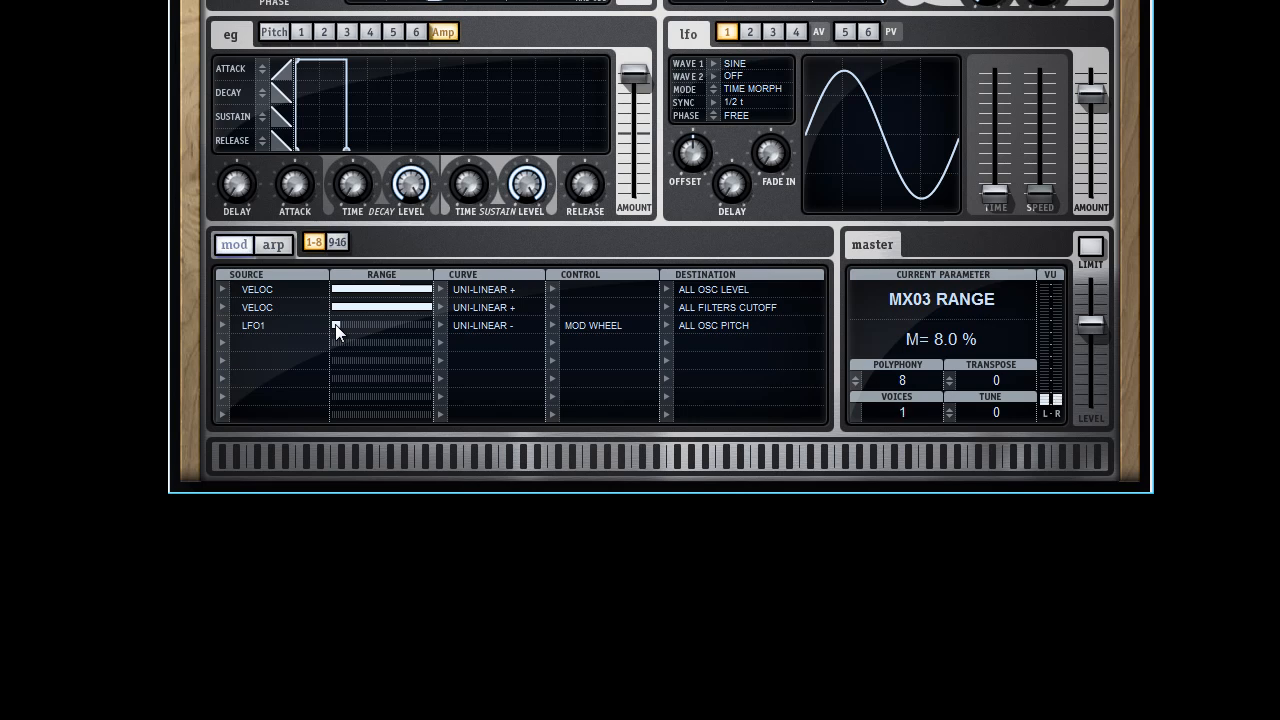
Step: Set the fourth modulation slot's source to LFO 1, with a range of about 6.4% and a Unipolar-Linear - curve
left_click(217, 341)
mouse_move(317, 394)
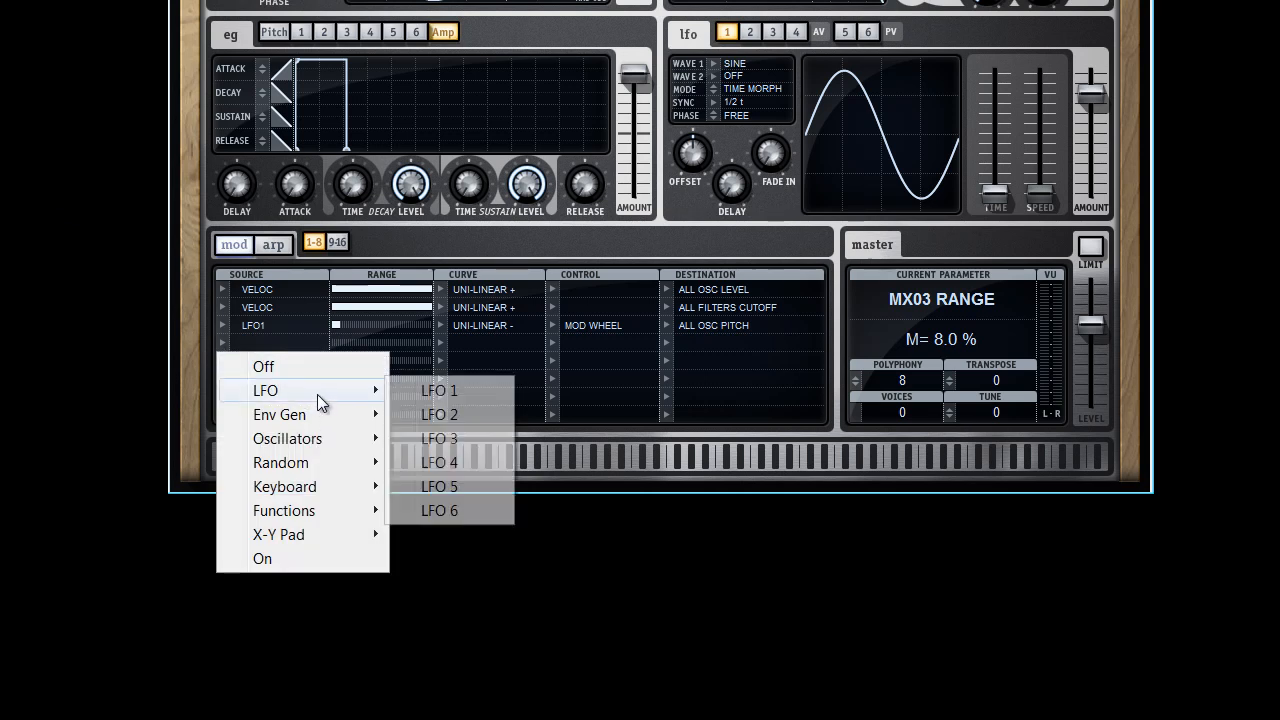
left_click(414, 389)
left_click_drag(332, 348, 362, 353)
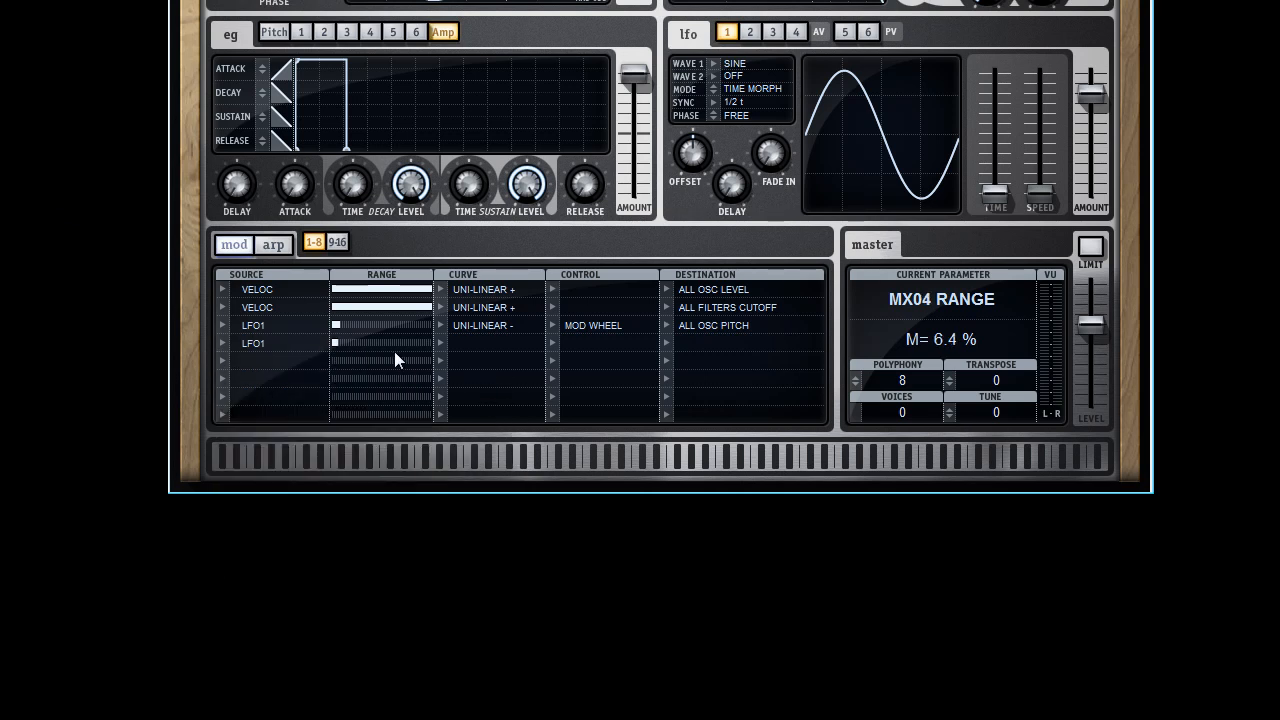
left_click(438, 344)
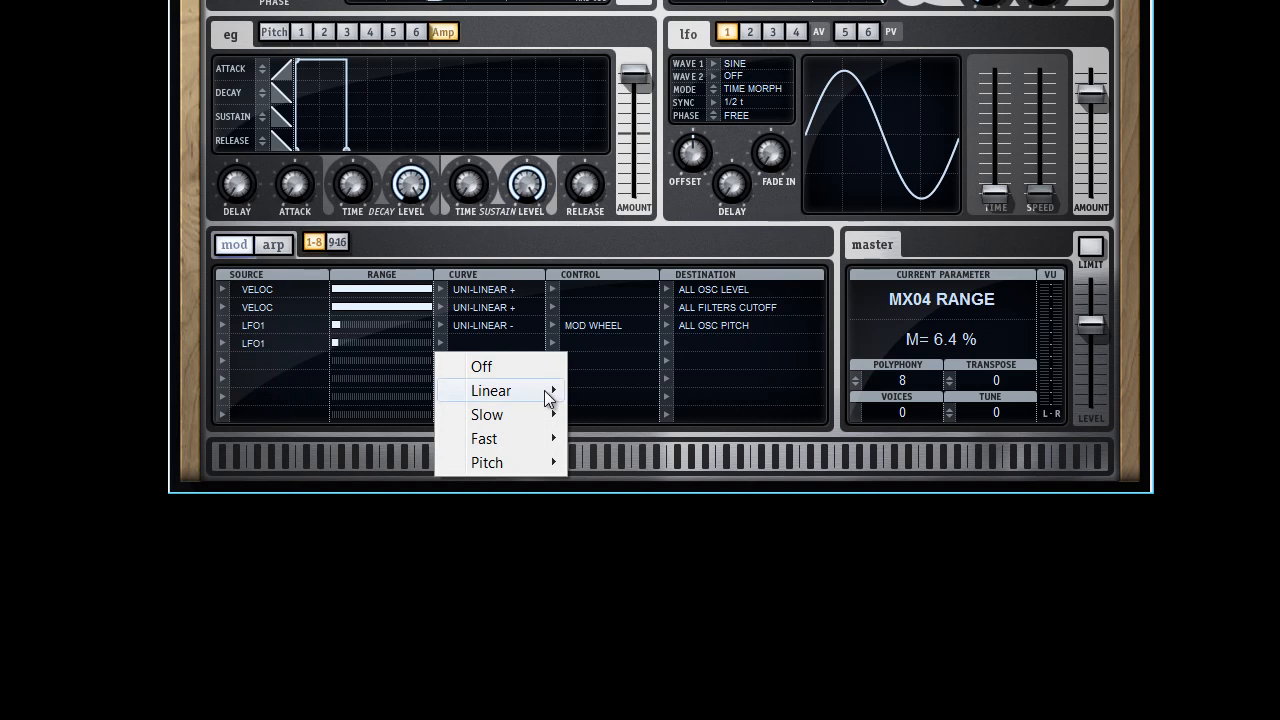
mouse_move(551, 399)
left_click(664, 484)
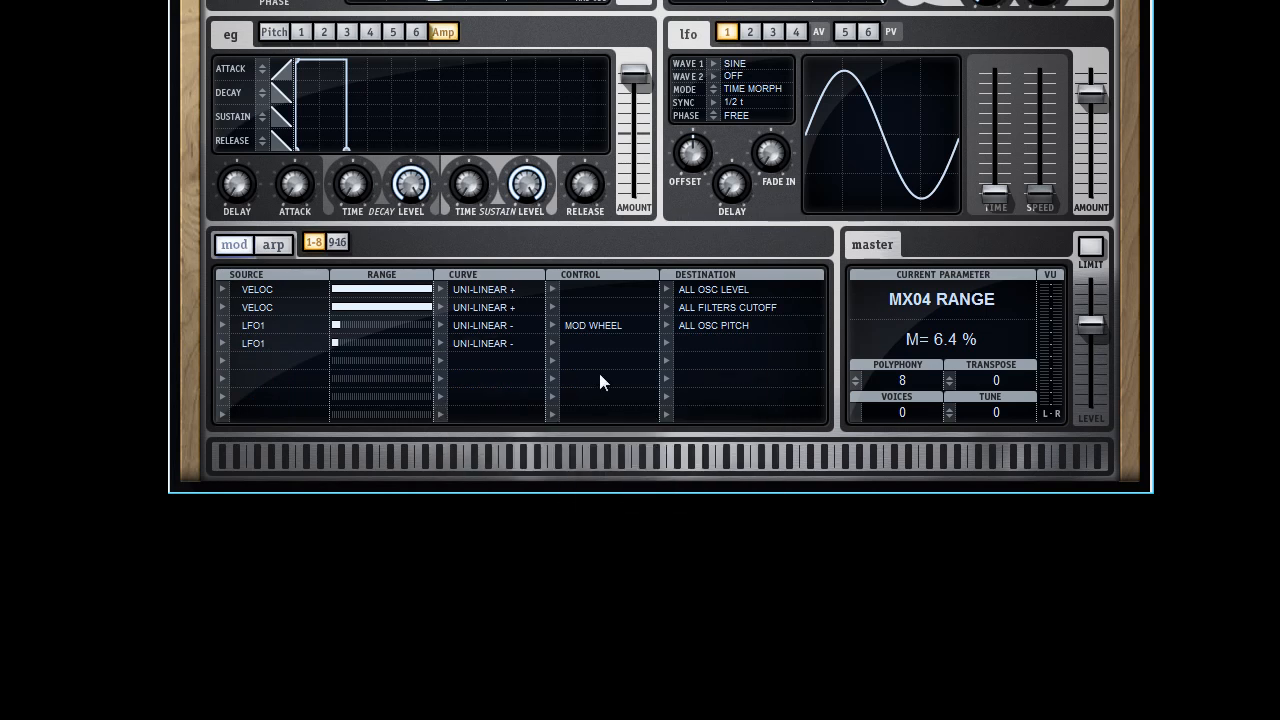
Step: Assign ChanAft as the fourth slot's control and route the slot to the pitch of all oscillators
left_click(552, 342)
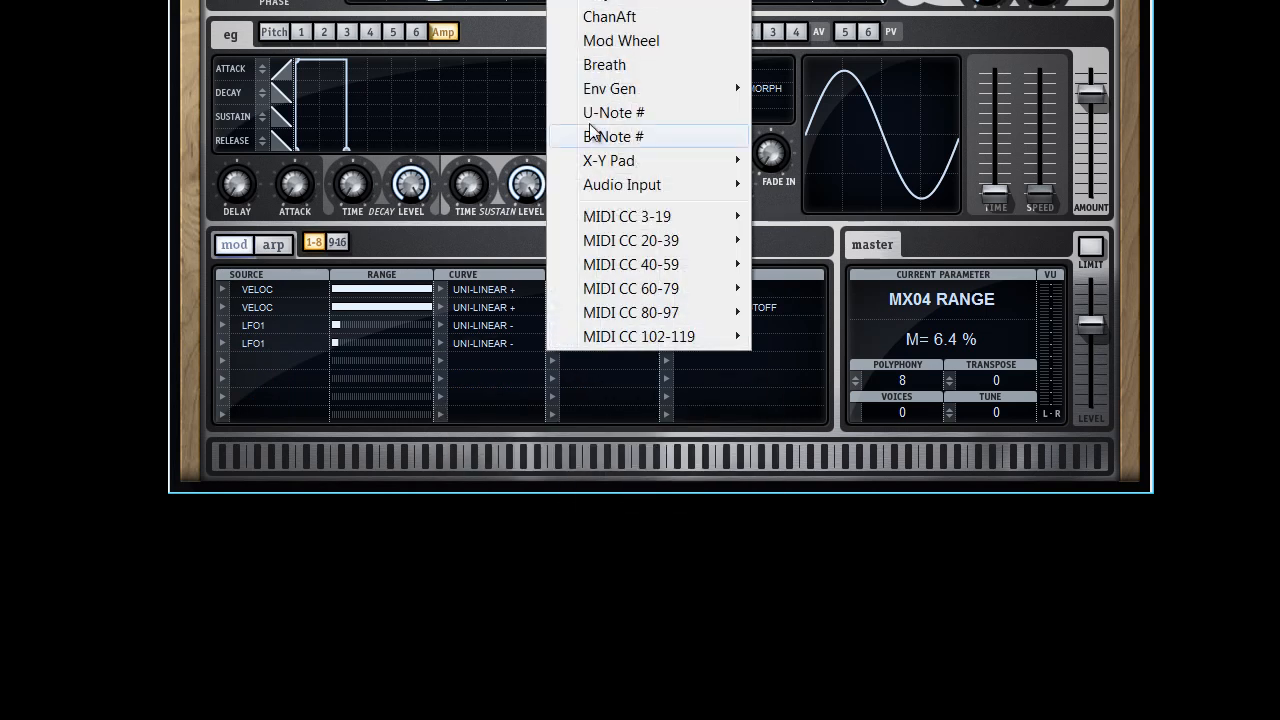
left_click(621, 18)
left_click(666, 341)
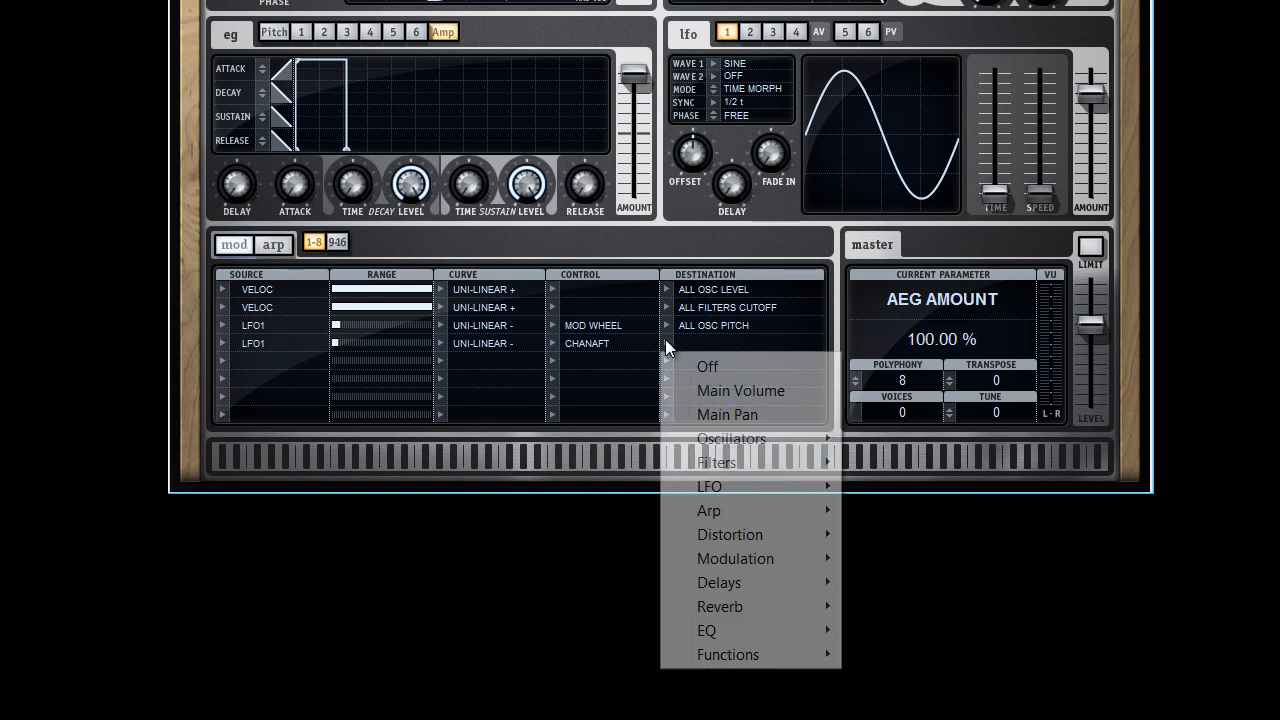
mouse_move(744, 440)
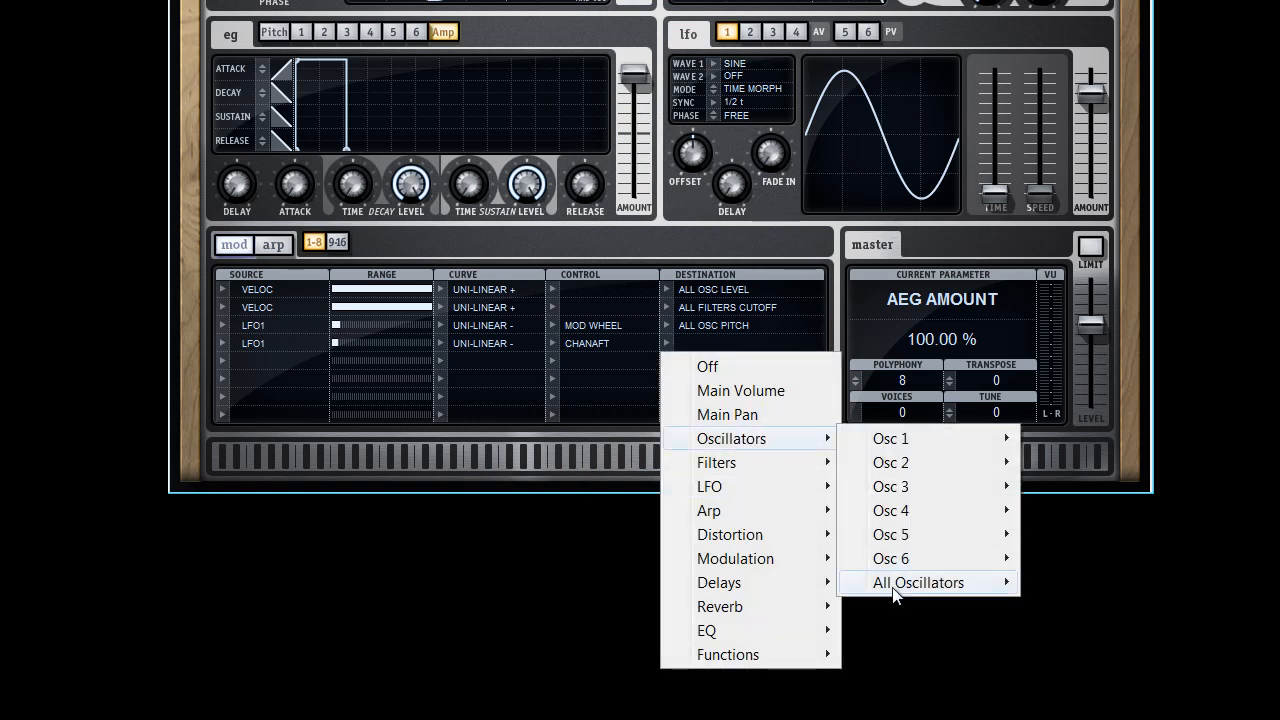
mouse_move(893, 588)
left_click(1053, 587)
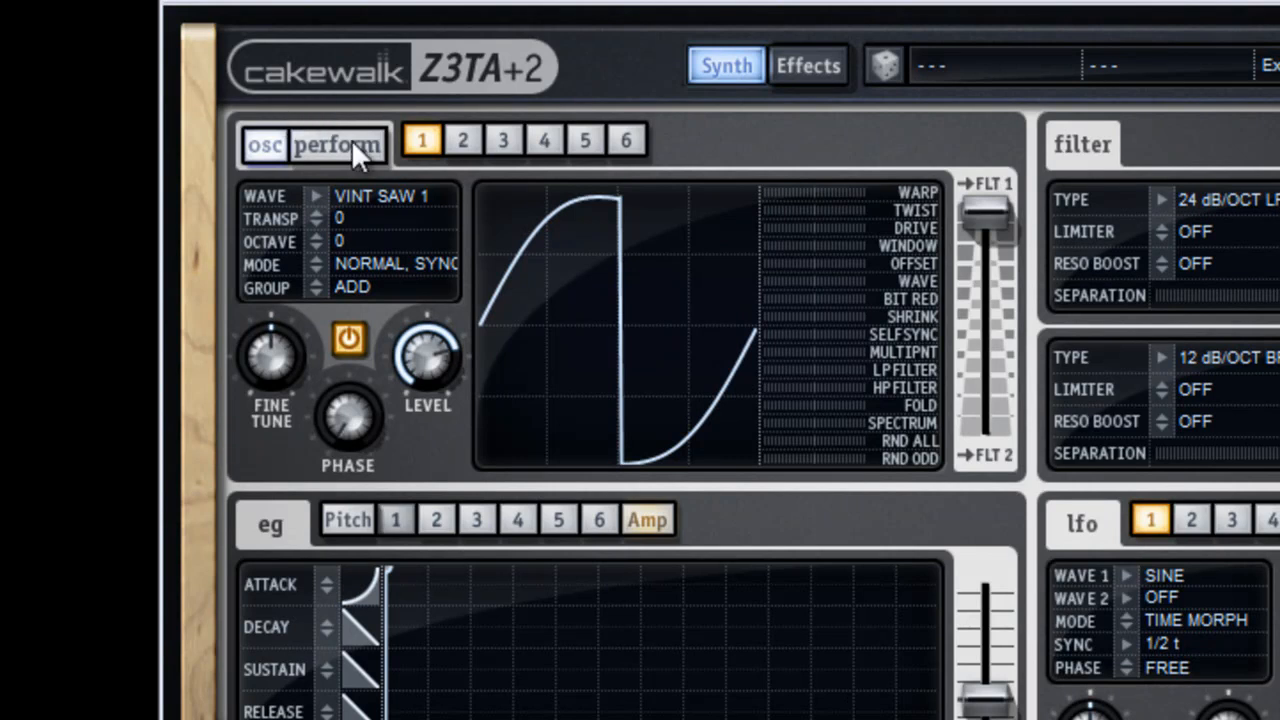
Step: Show the performance controls and nudge the X-Y pad's joystick near its centre
left_click(351, 139)
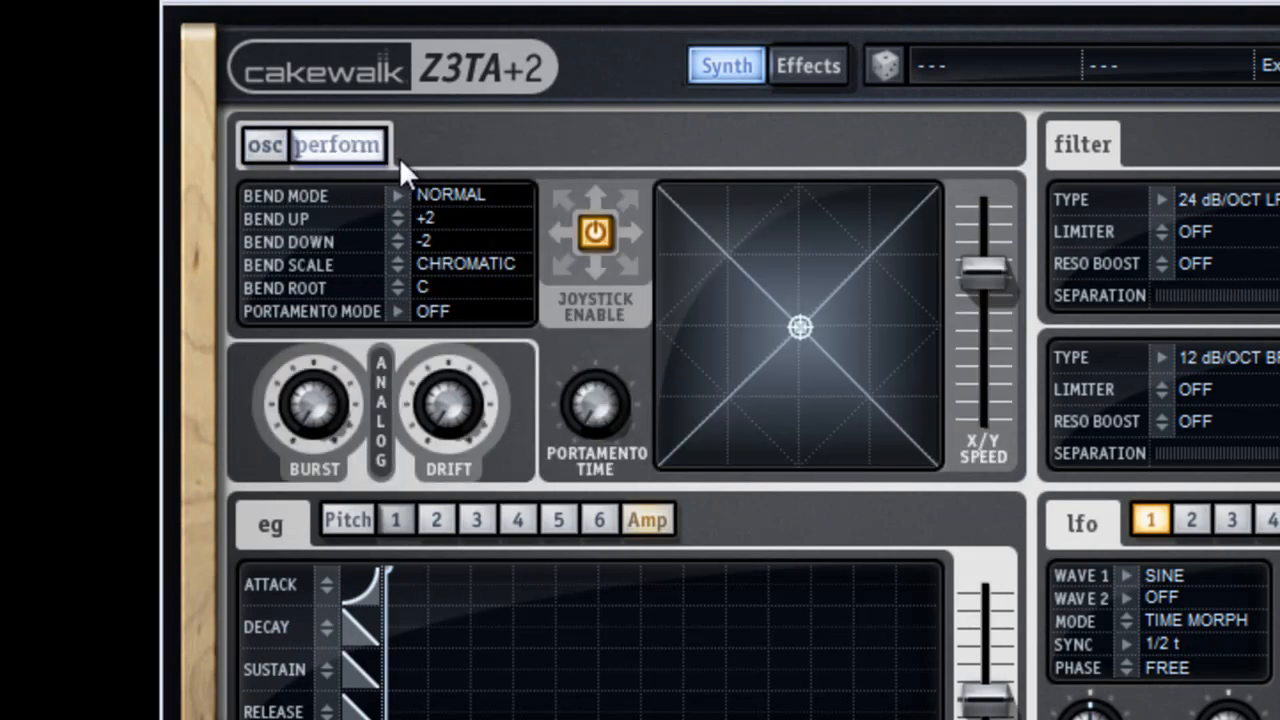
mouse_move(804, 334)
left_mouse_down()
mouse_move(874, 432)
mouse_move(709, 345)
mouse_move(846, 211)
mouse_move(882, 317)
mouse_move(799, 338)
left_mouse_up()
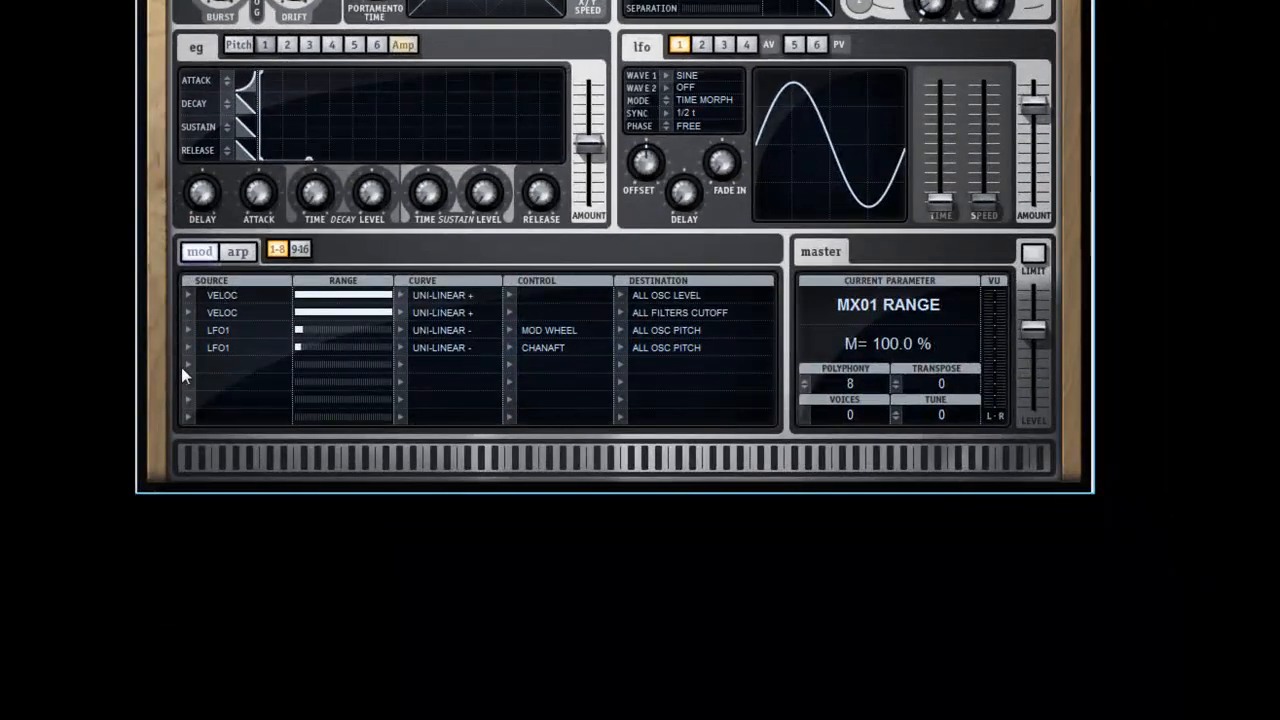
Step: Set the fifth slot's source to X-Y Pad X and the sixth's to X-Y Pad Y, raising both ranges, the sixth to about 68.8%
left_click(187, 365)
mouse_move(276, 555)
left_click(432, 552)
left_click(189, 382)
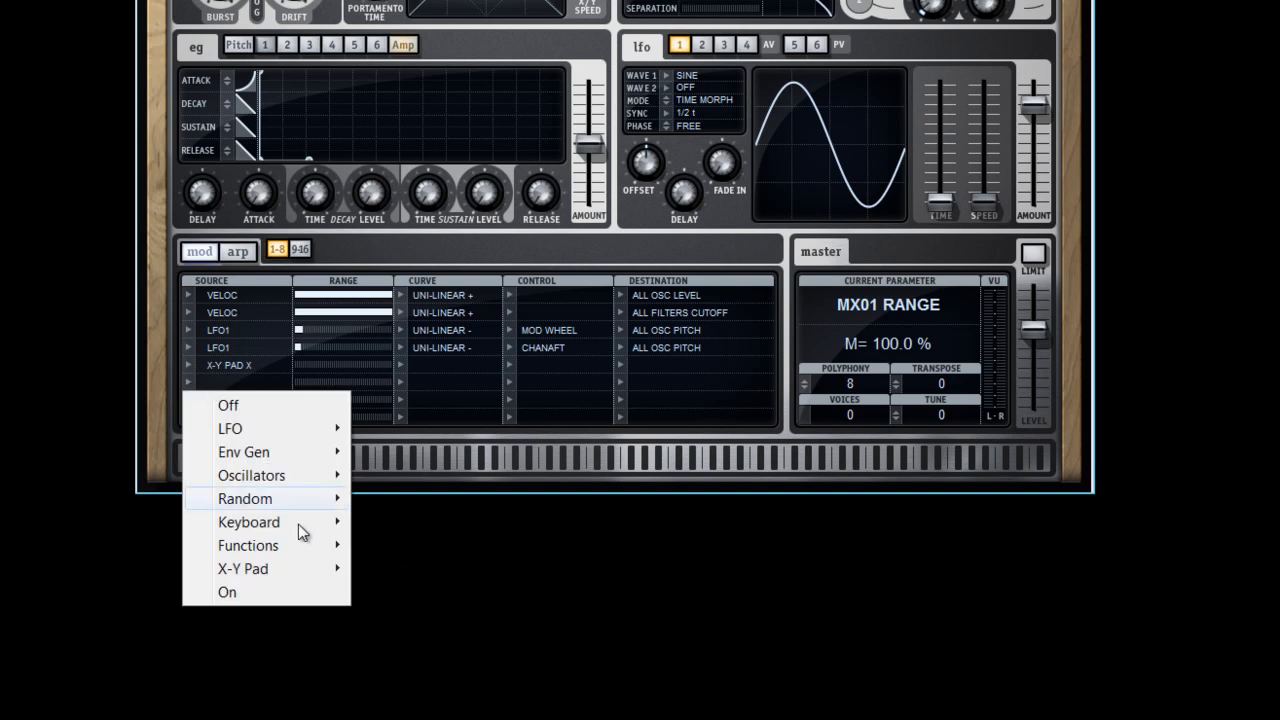
mouse_move(295, 566)
left_click(424, 594)
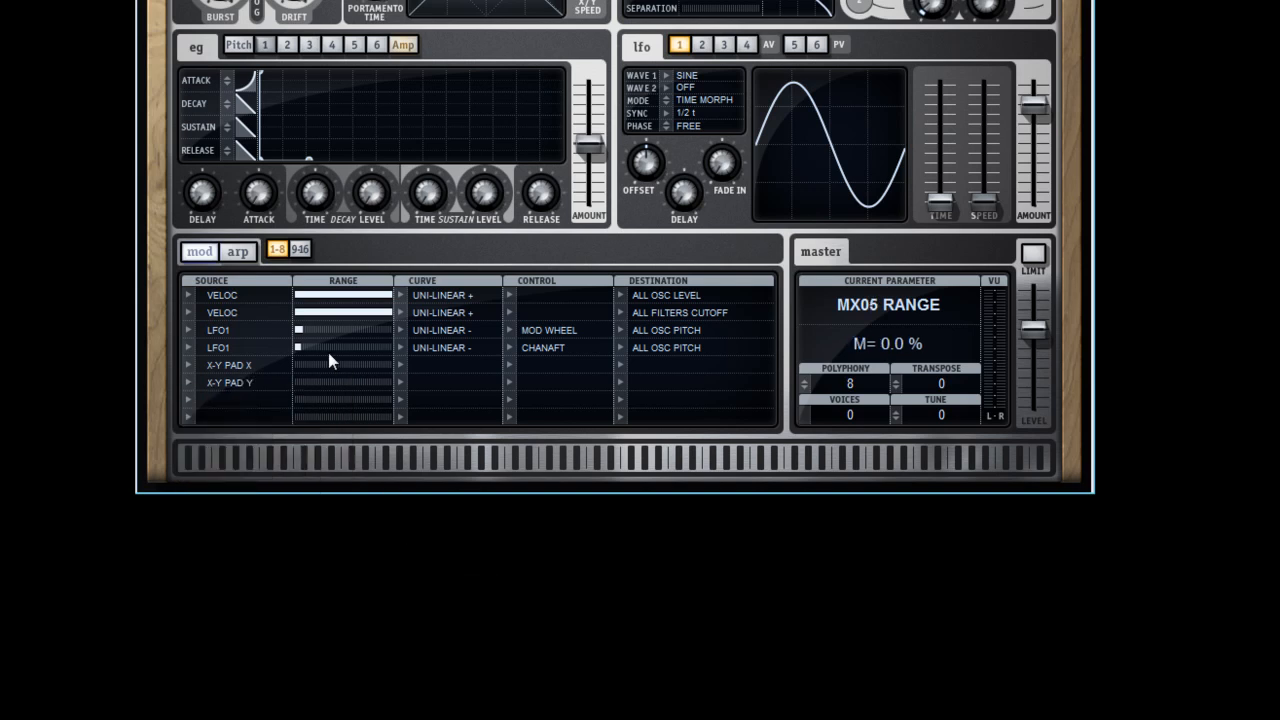
left_click_drag(318, 372, 417, 395)
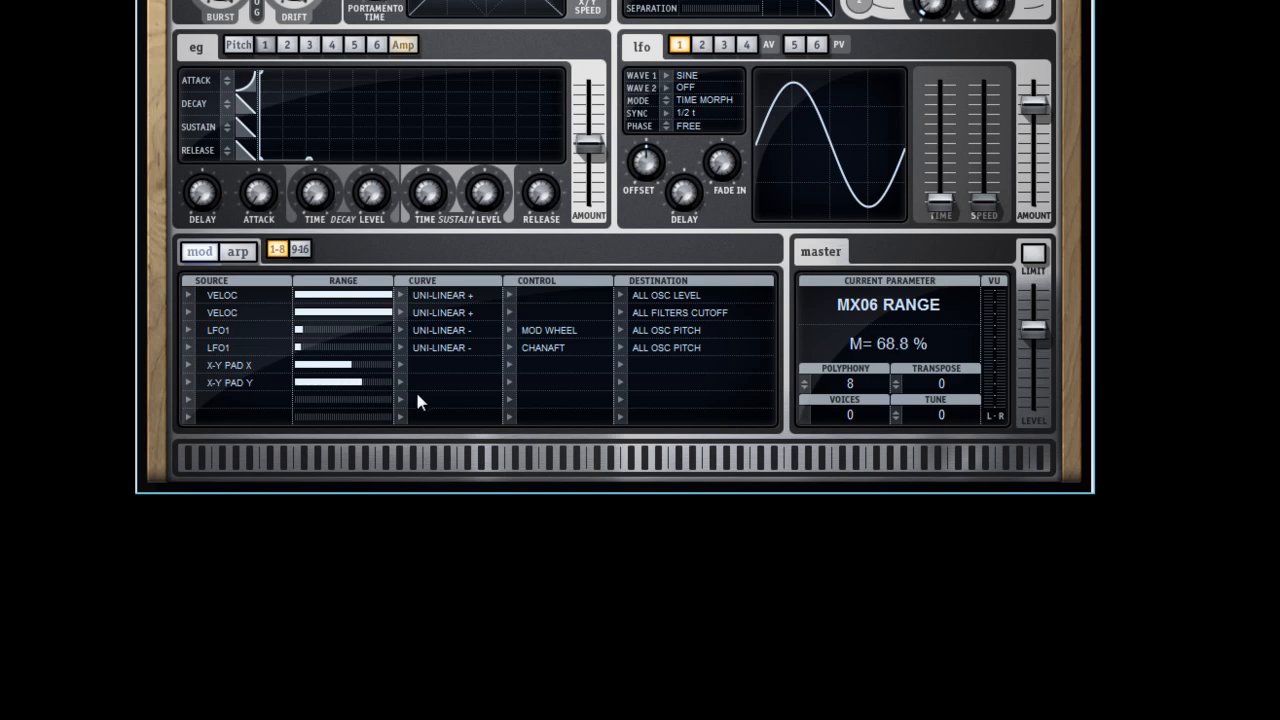
Step: Route the fifth modulation slot to the Self Sync waveshaper of all oscillators
left_click(618, 366)
mouse_move(726, 460)
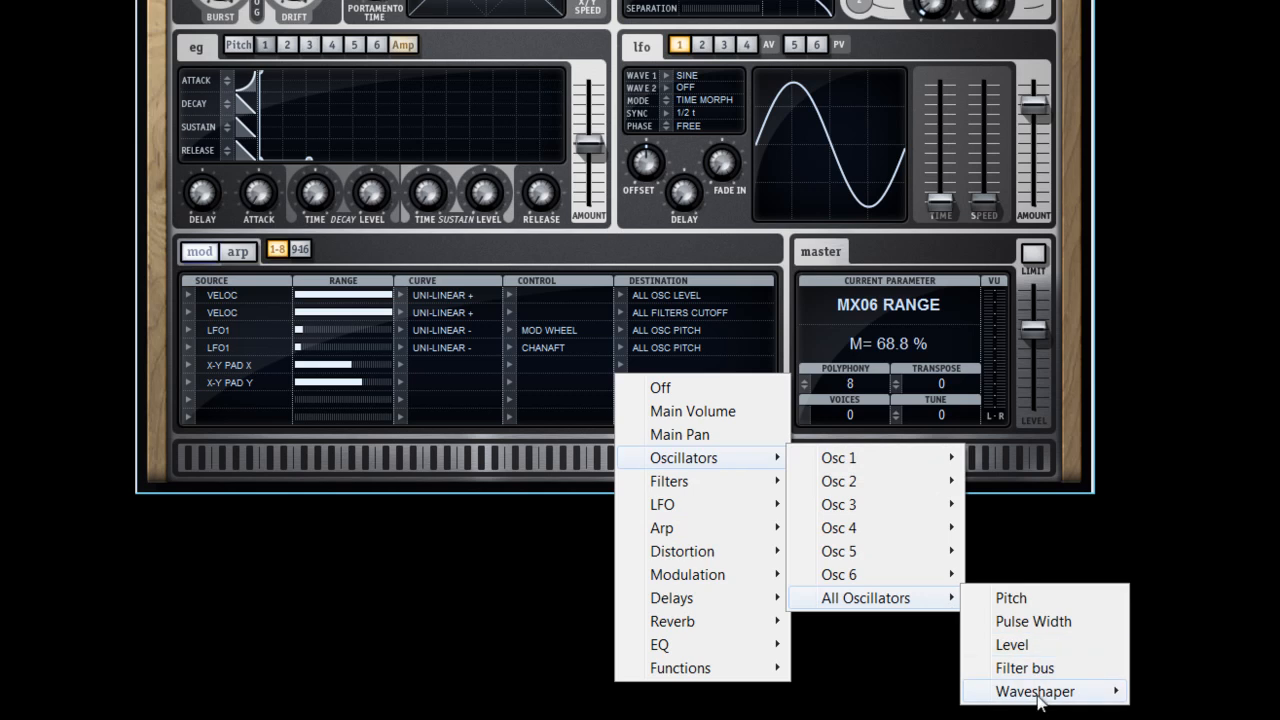
mouse_move(1060, 692)
left_click(1190, 528)
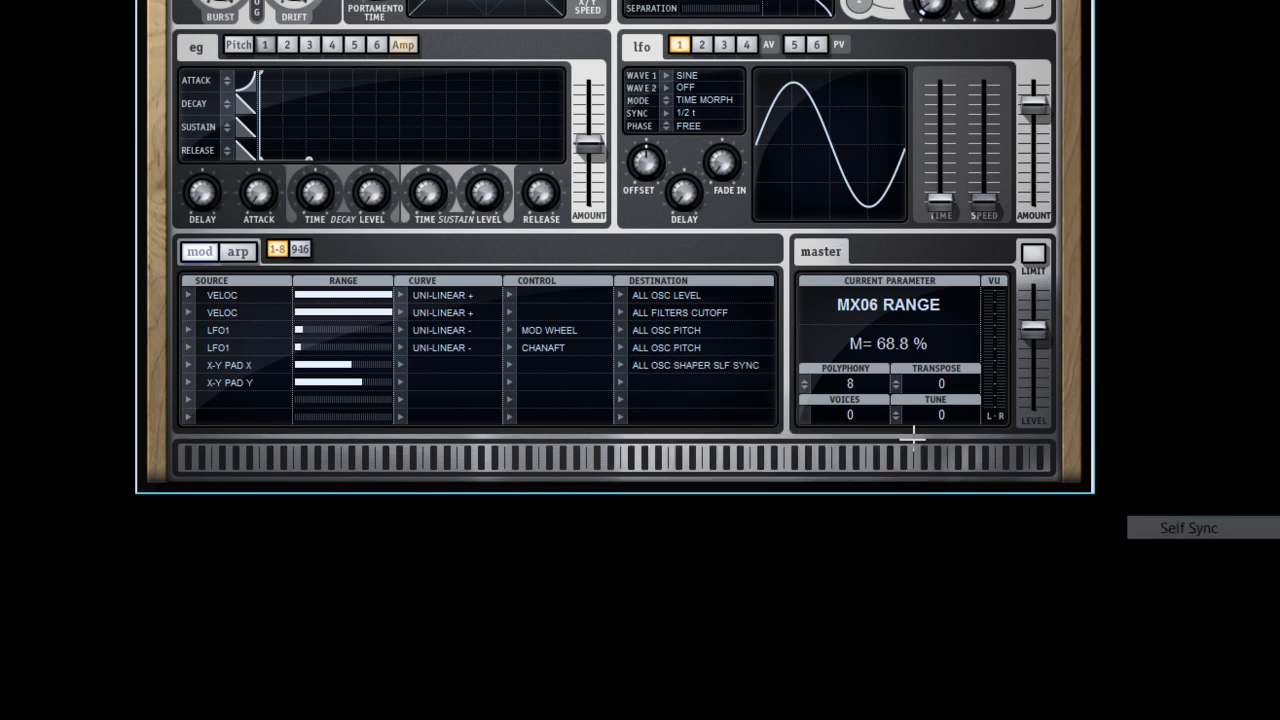
Step: Route the sixth modulation slot to the Multipoint waveshaper of all oscillators, and try the effect by moving the X-Y pad's joystick
left_click(621, 386)
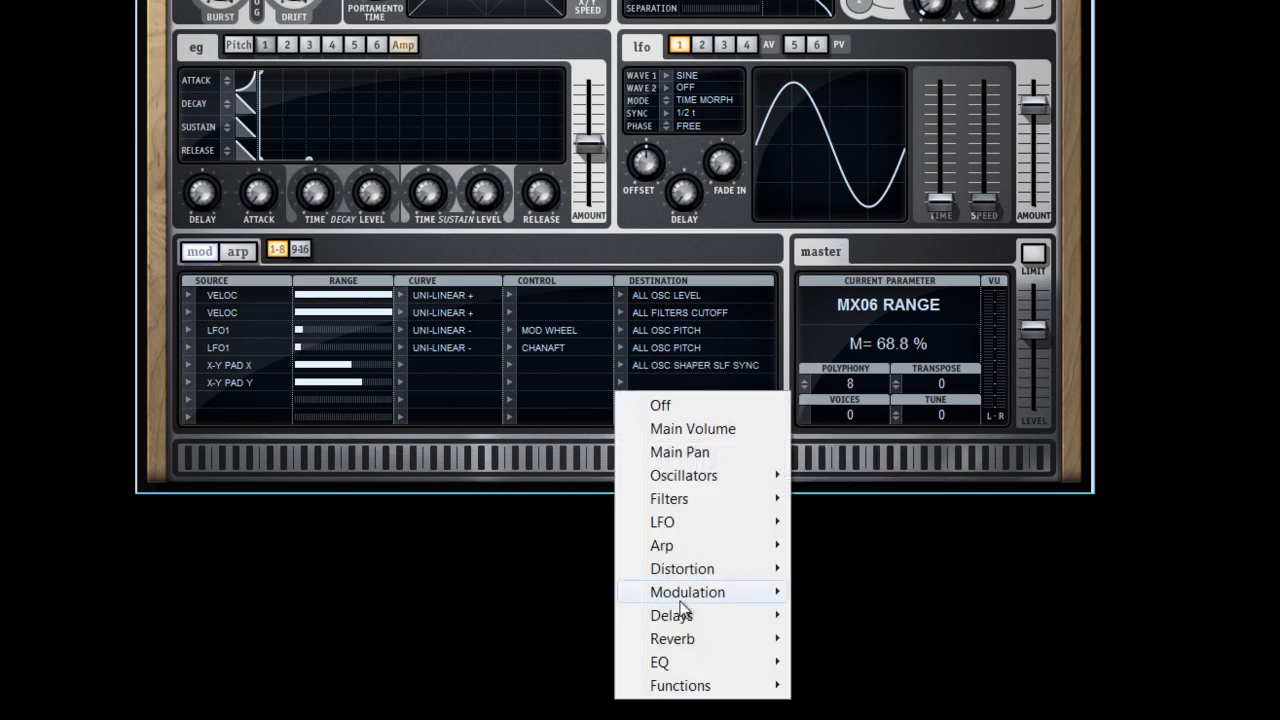
mouse_move(710, 478)
mouse_move(891, 614)
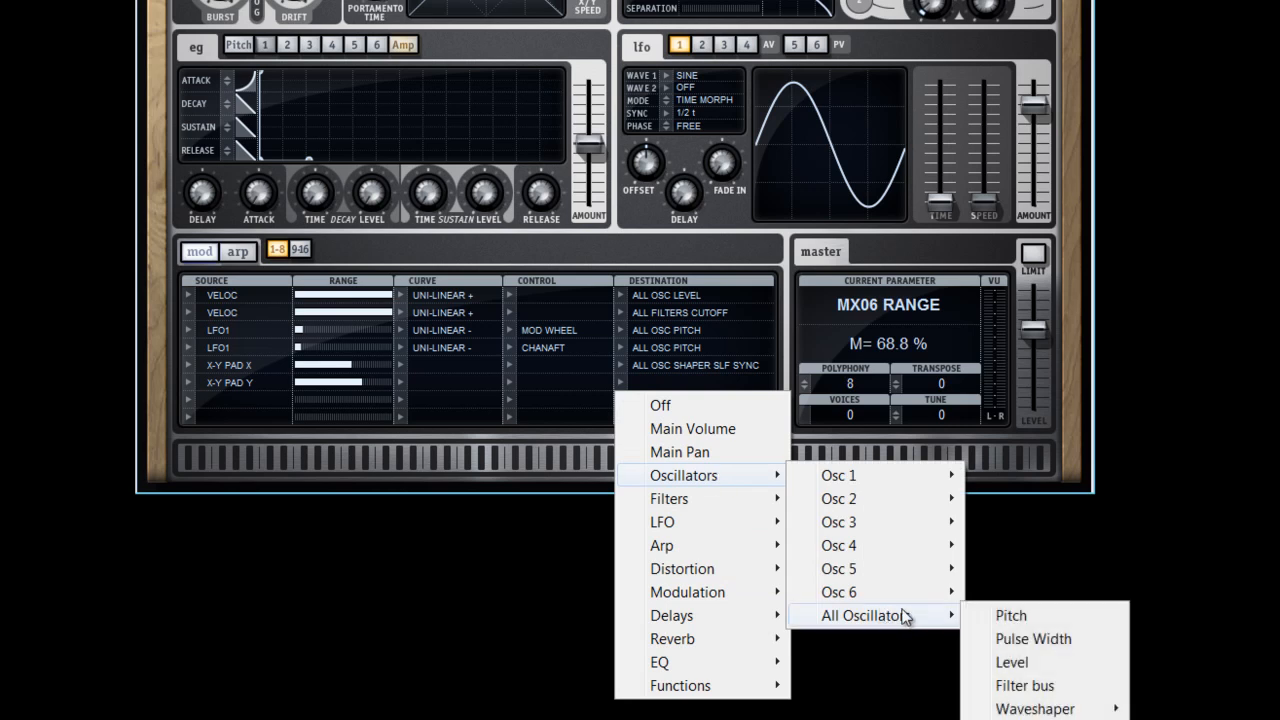
mouse_move(1058, 713)
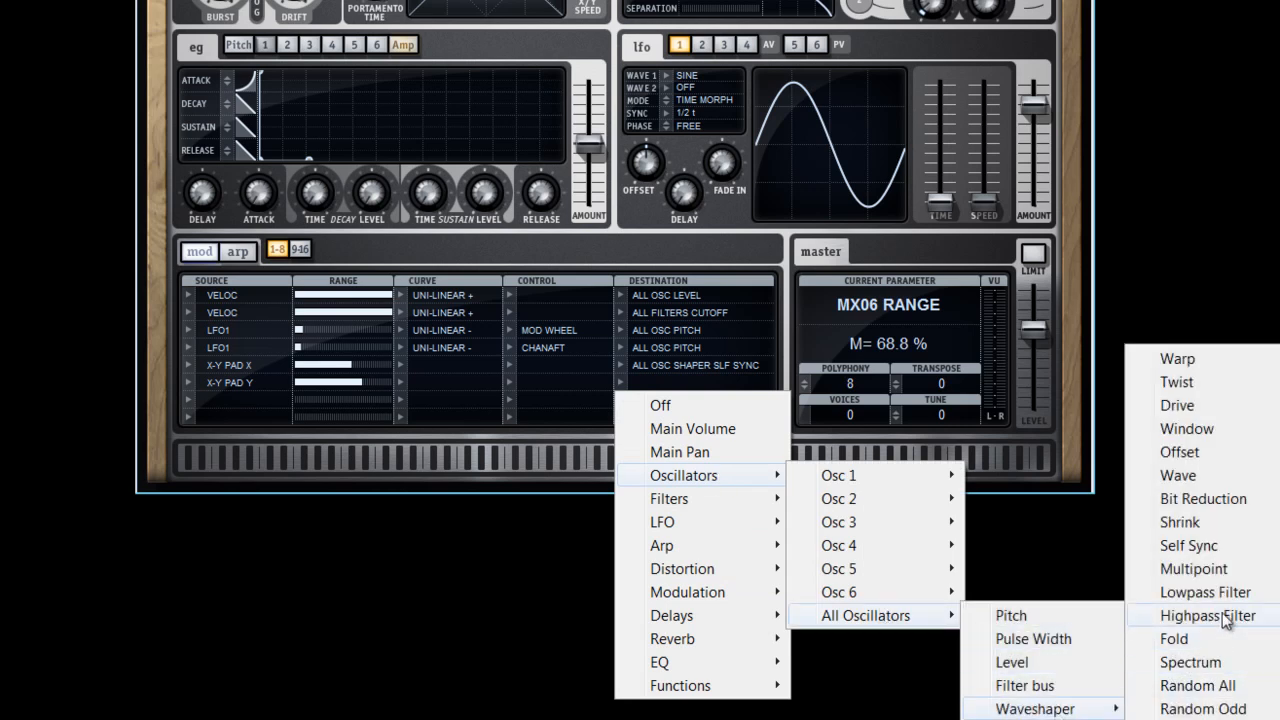
left_click(1193, 569)
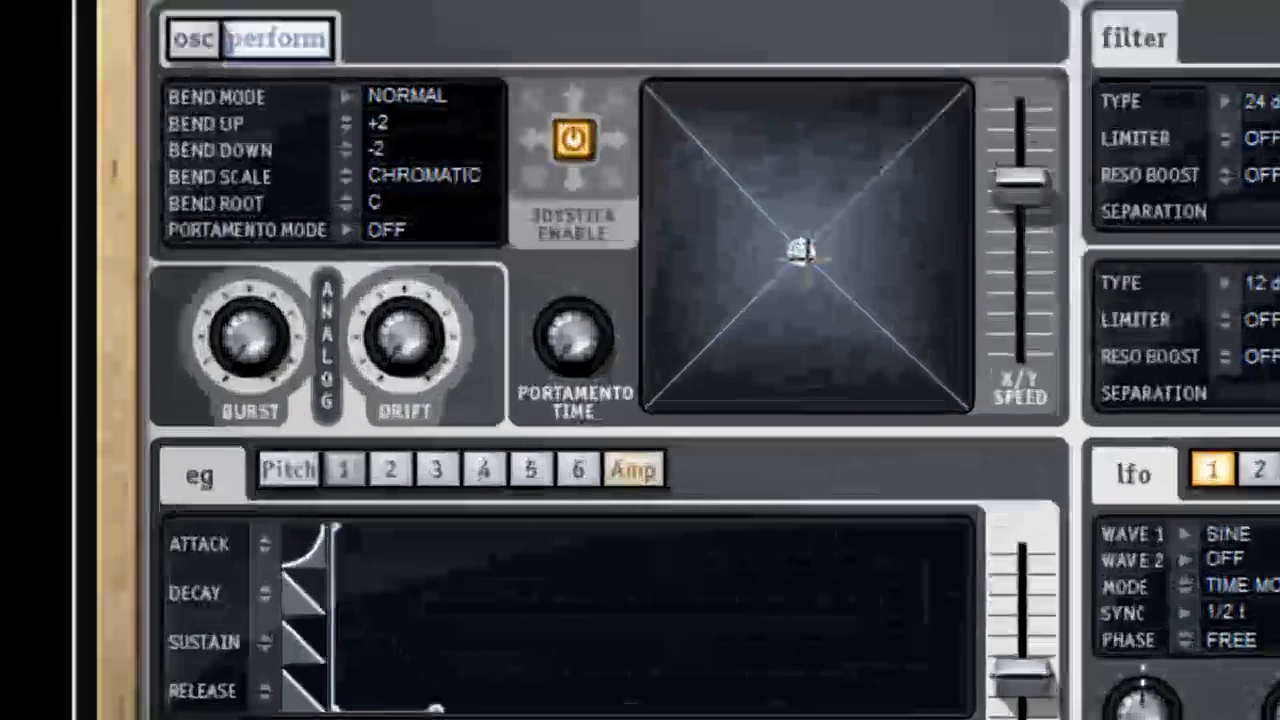
left_click_drag(891, 343, 864, 434)
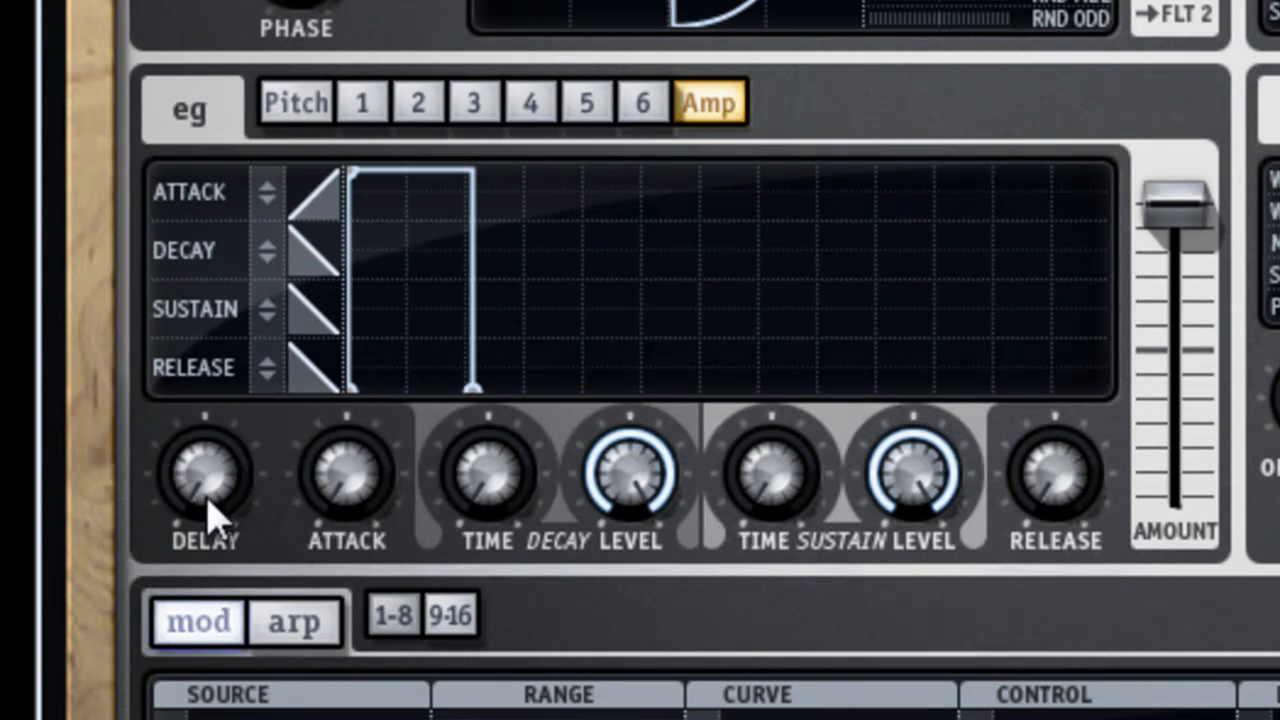
Step: Try out the Amp envelope's attack, decay time and sustain time controls
left_click_drag(346, 540, 411, 509)
left_click_drag(505, 510, 540, 594)
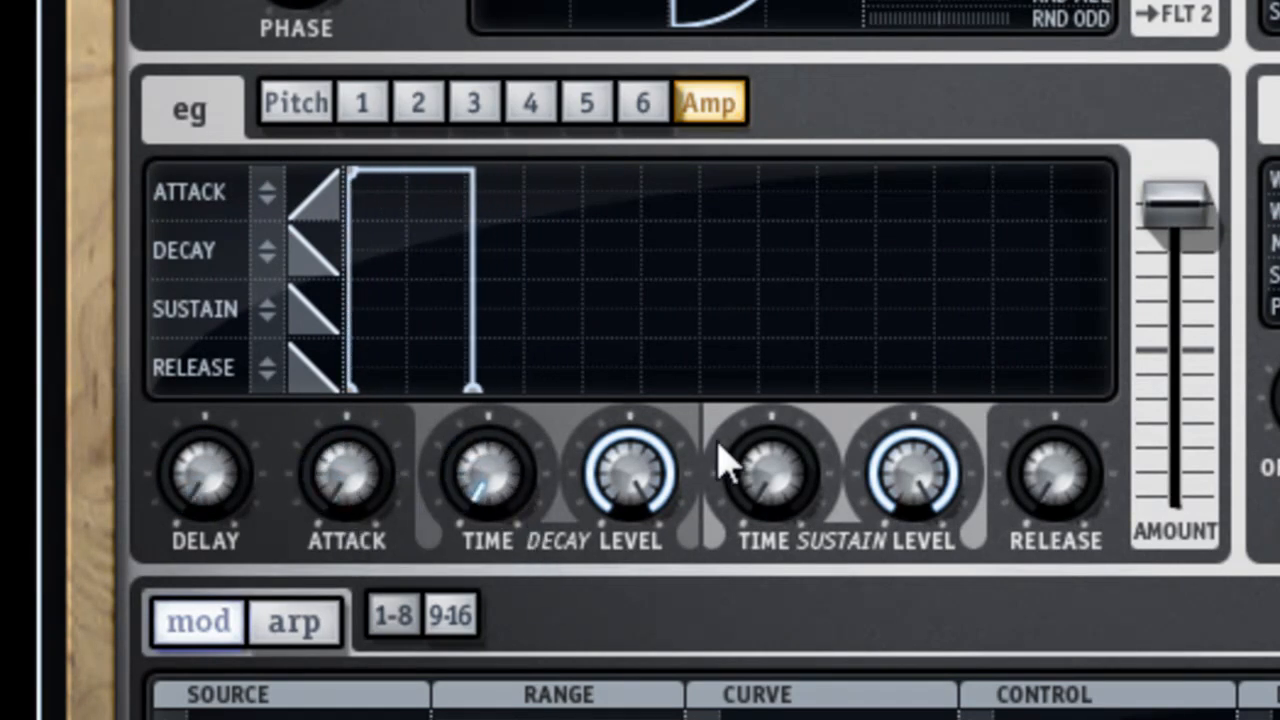
left_click_drag(786, 506, 497, 500)
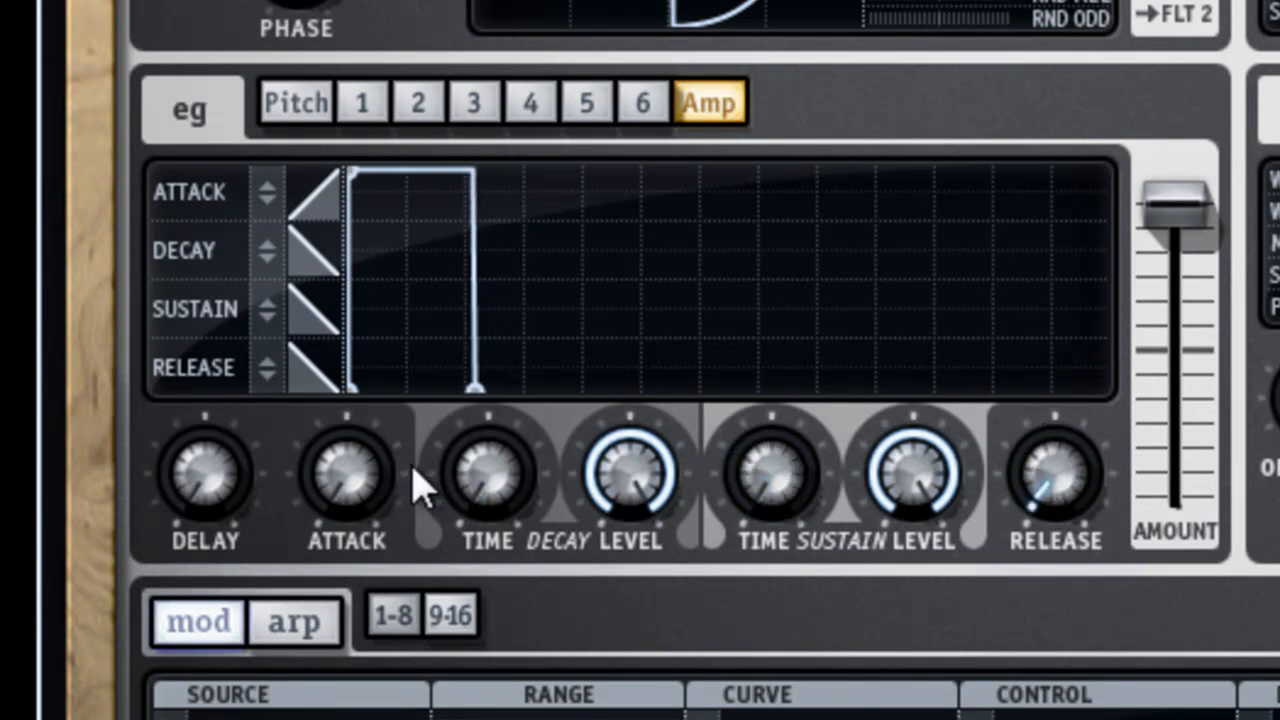
Step: Raise the Amp envelope's attack to about halfway and change its attack curve to the convex shape
left_click_drag(357, 514, 426, 277)
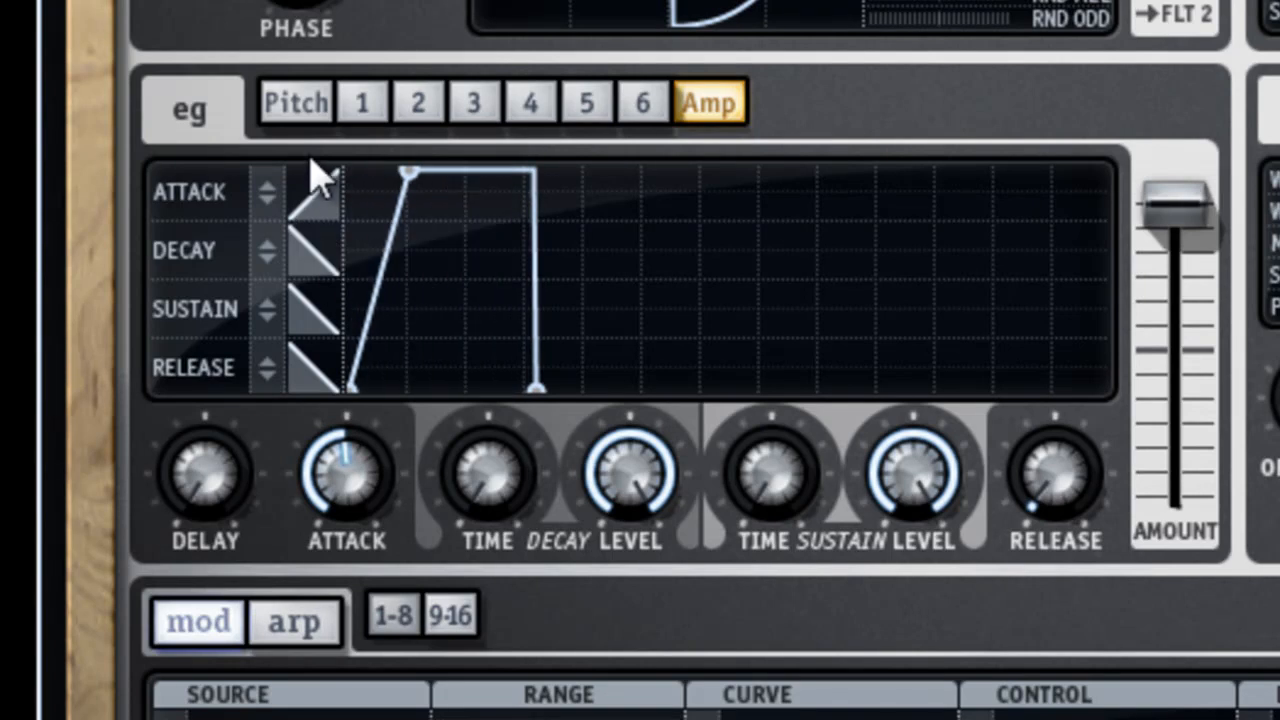
left_click(305, 212)
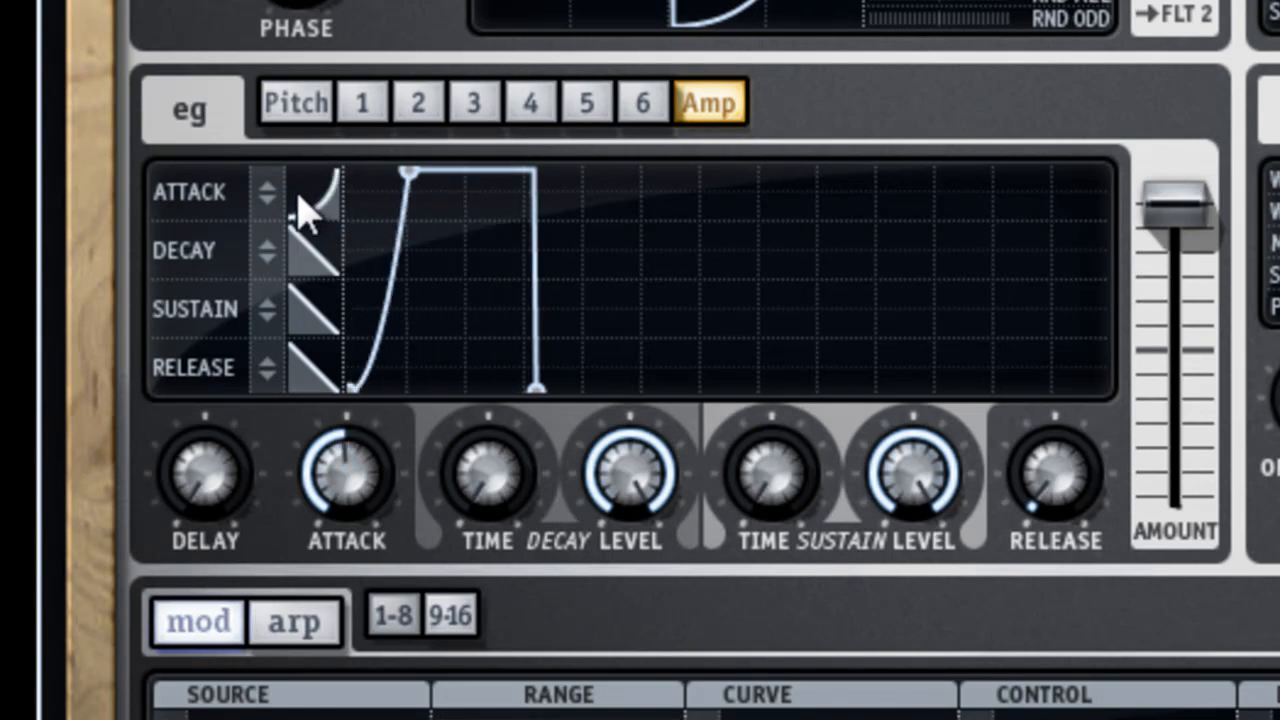
left_click(303, 210)
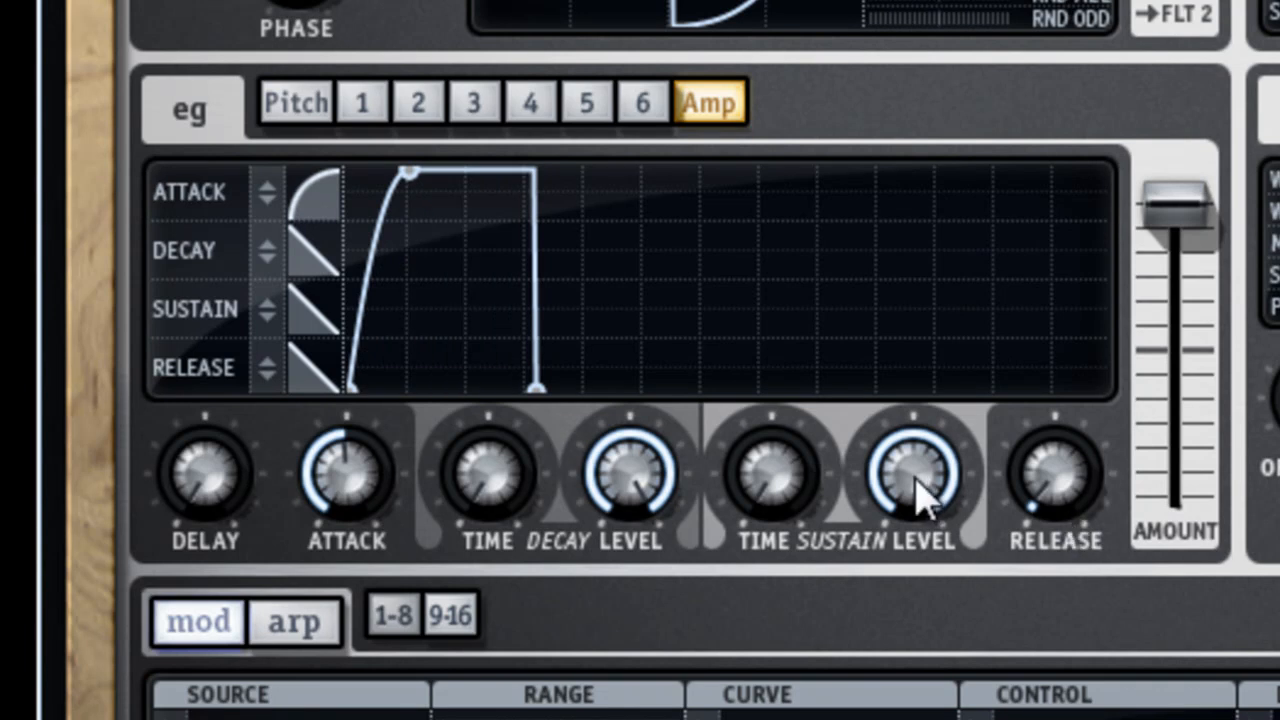
Step: Lengthen the Amp envelope's release, cycle its release curve through to the linear shape, and try the envelope's amount slider
left_click_drag(1048, 474, 1063, 177)
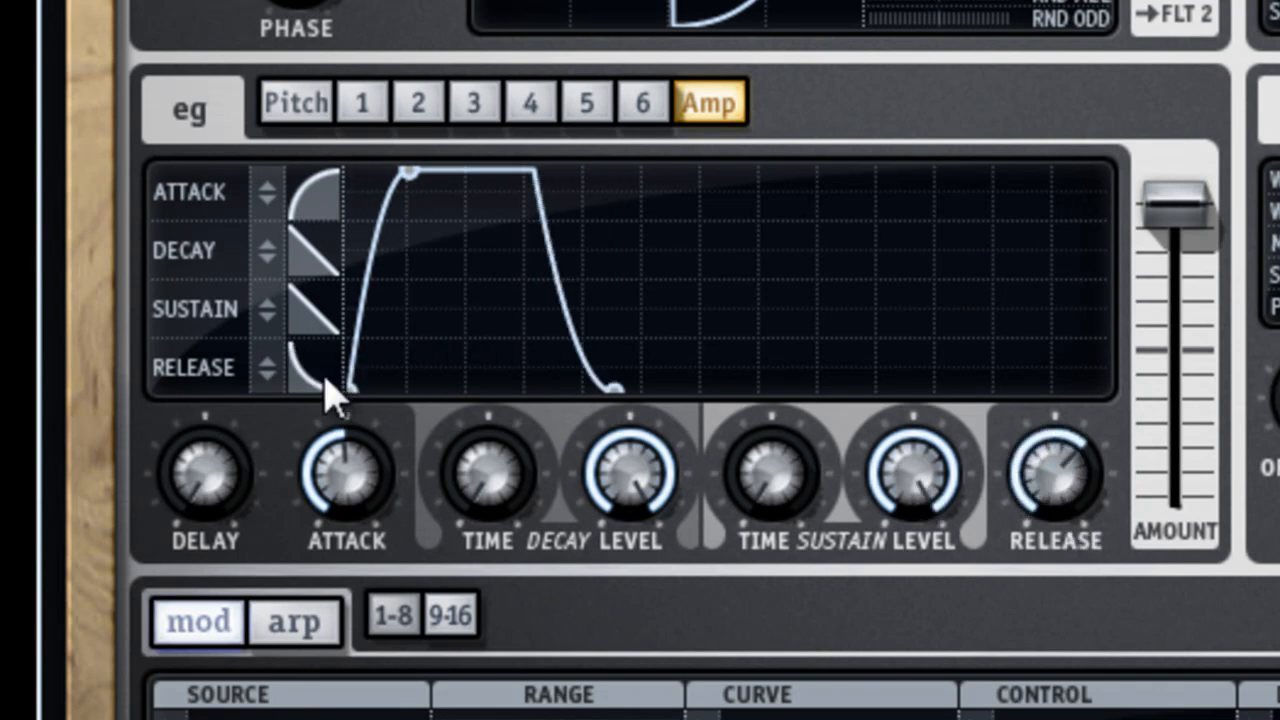
left_click(566, 298)
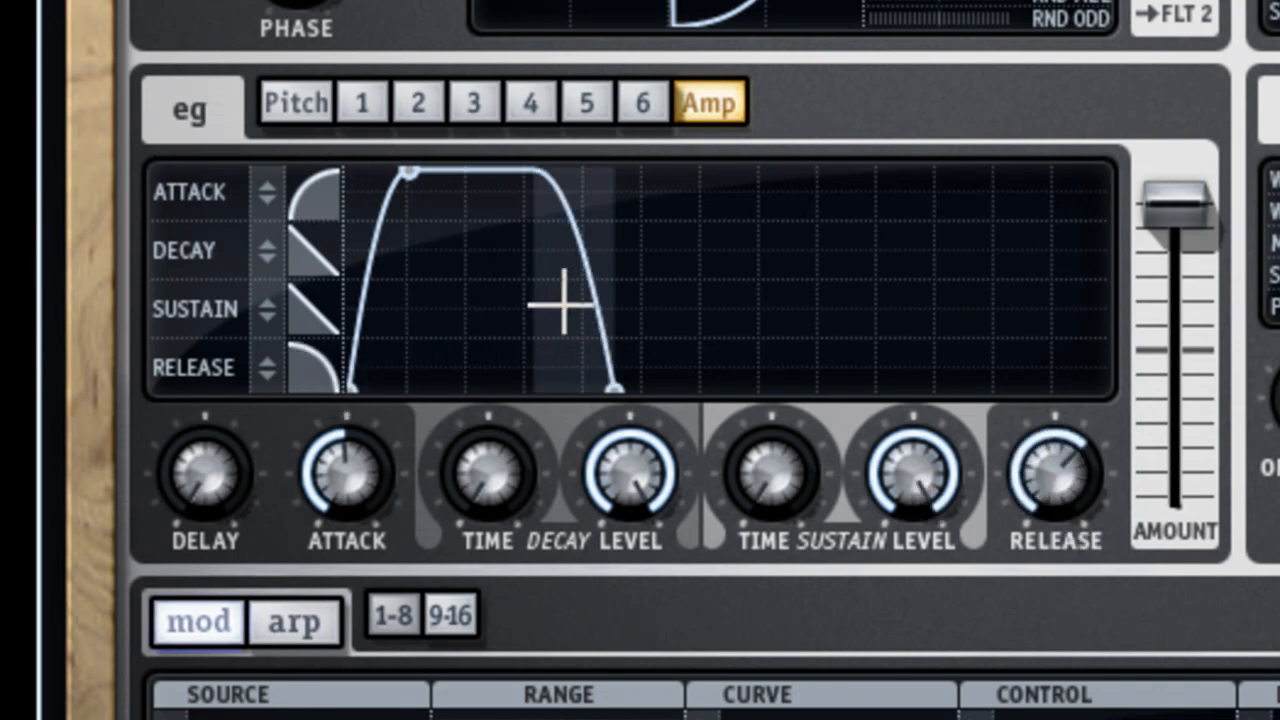
left_click(584, 288)
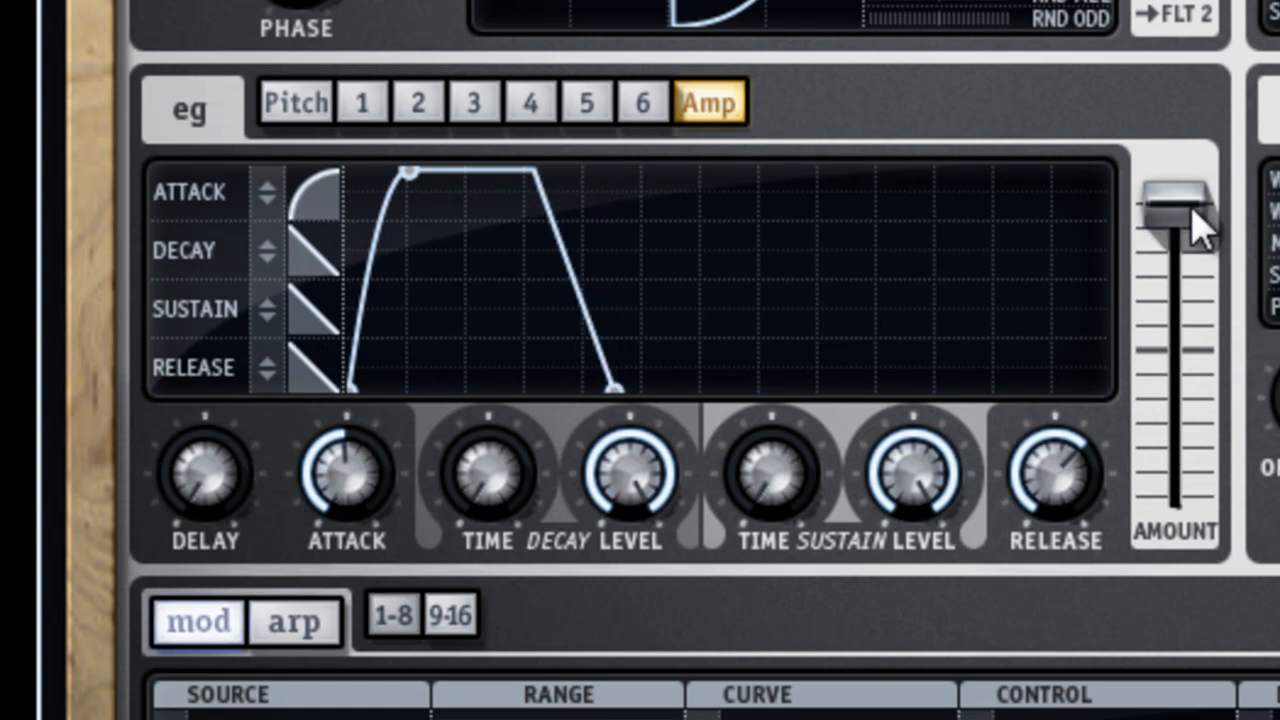
left_click_drag(1191, 203, 1272, 205)
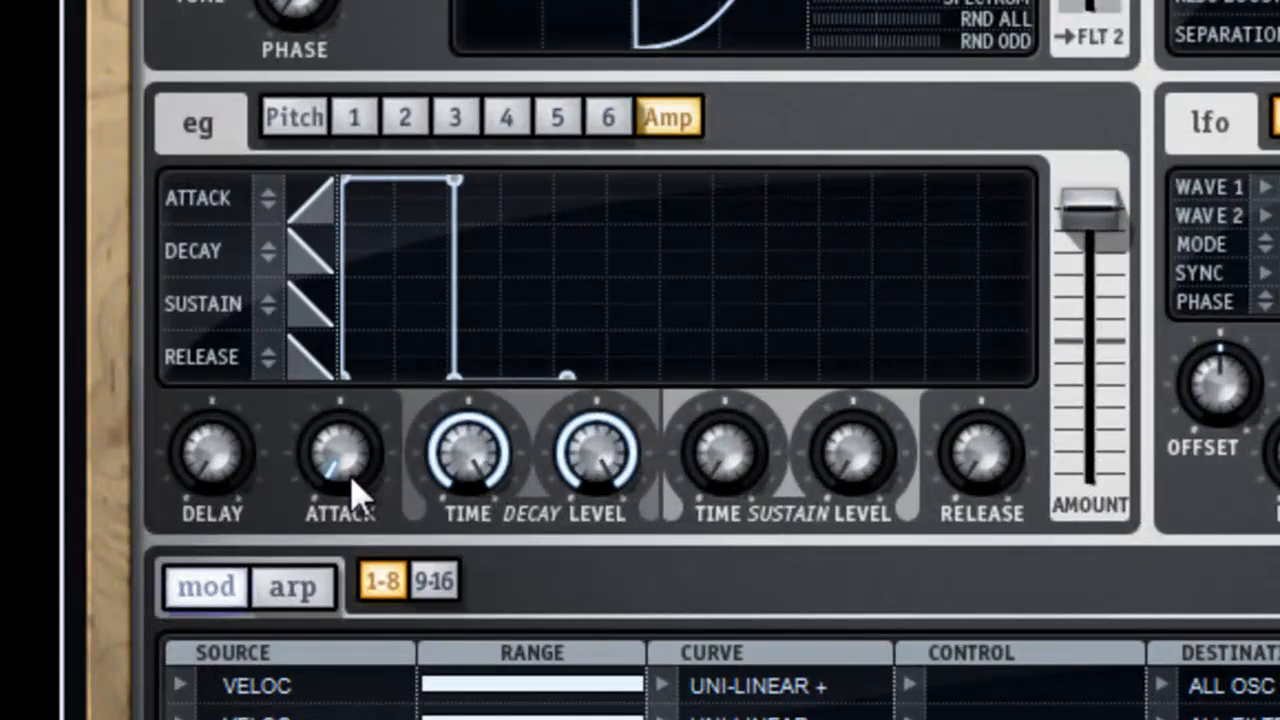
Step: Raise the Amp envelope's attack, release and sustain time to around halfway, and its sustain level to roughly a quarter
left_click_drag(355, 490, 343, 262)
left_click_drag(990, 468, 991, 249)
left_click_drag(749, 486, 745, 318)
left_click_drag(837, 486, 843, 380)
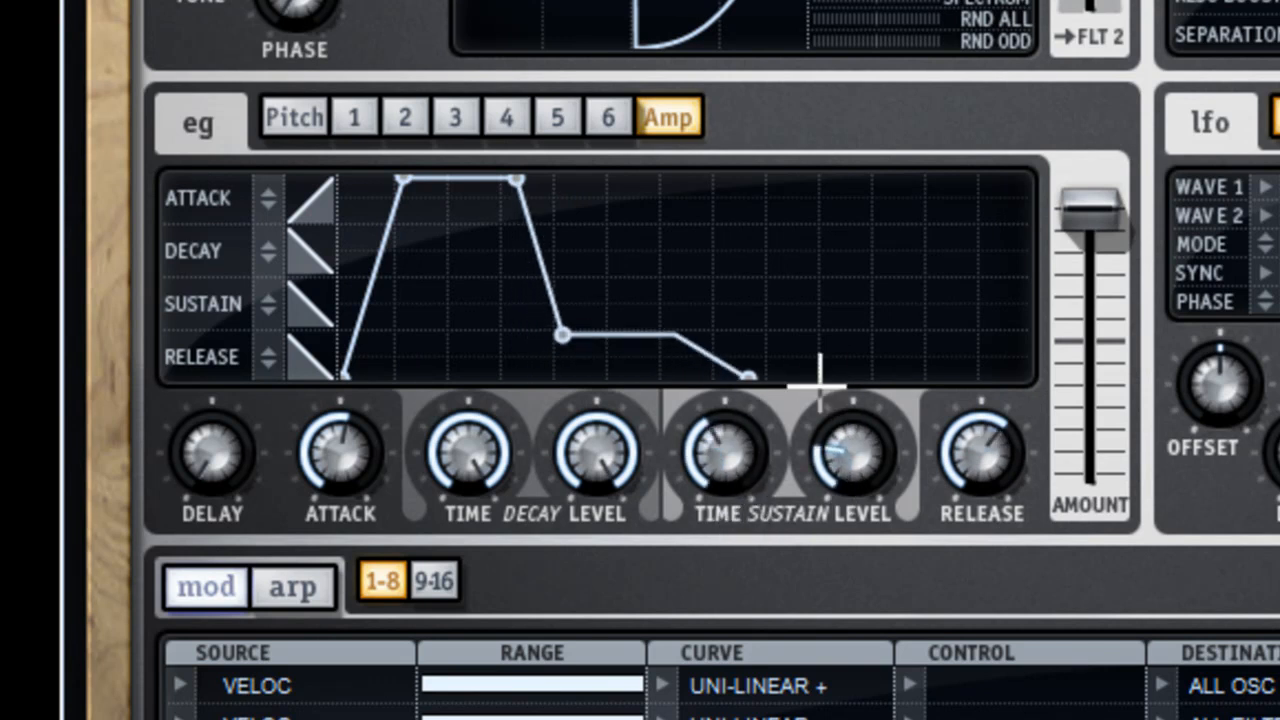
Step: Give the Amp envelope a convex attack curve and a concave release curve, and fine-adjust the release time
left_click(312, 200)
left_click(314, 202)
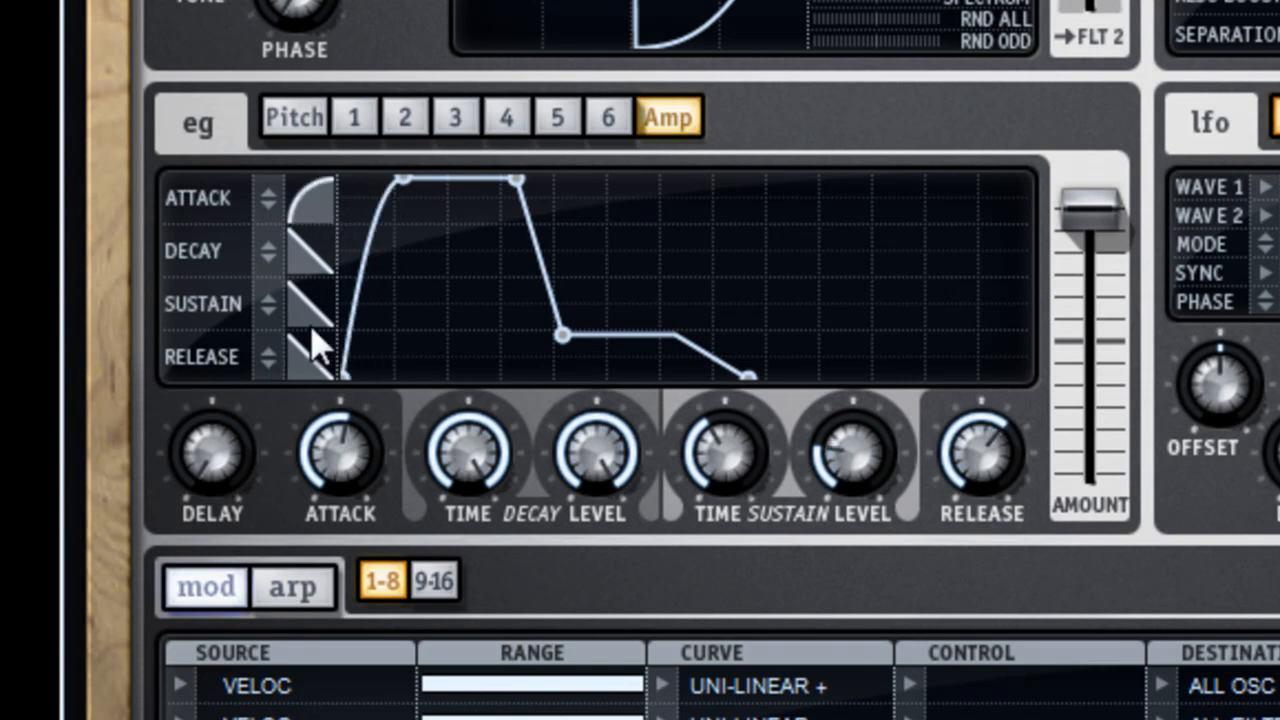
left_click(308, 370)
left_click_drag(980, 451, 966, 380)
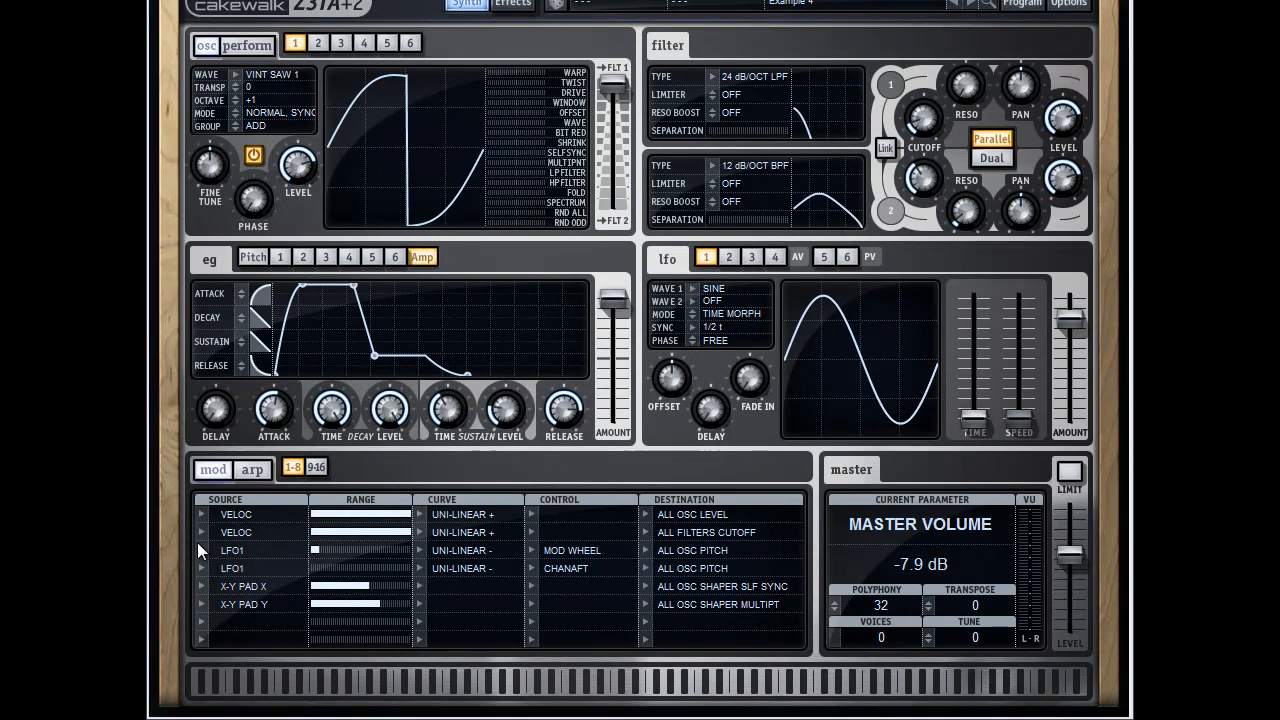
Step: Change the second modulation slot's source to the EG 1 envelope
left_click(199, 532)
mouse_move(300, 604)
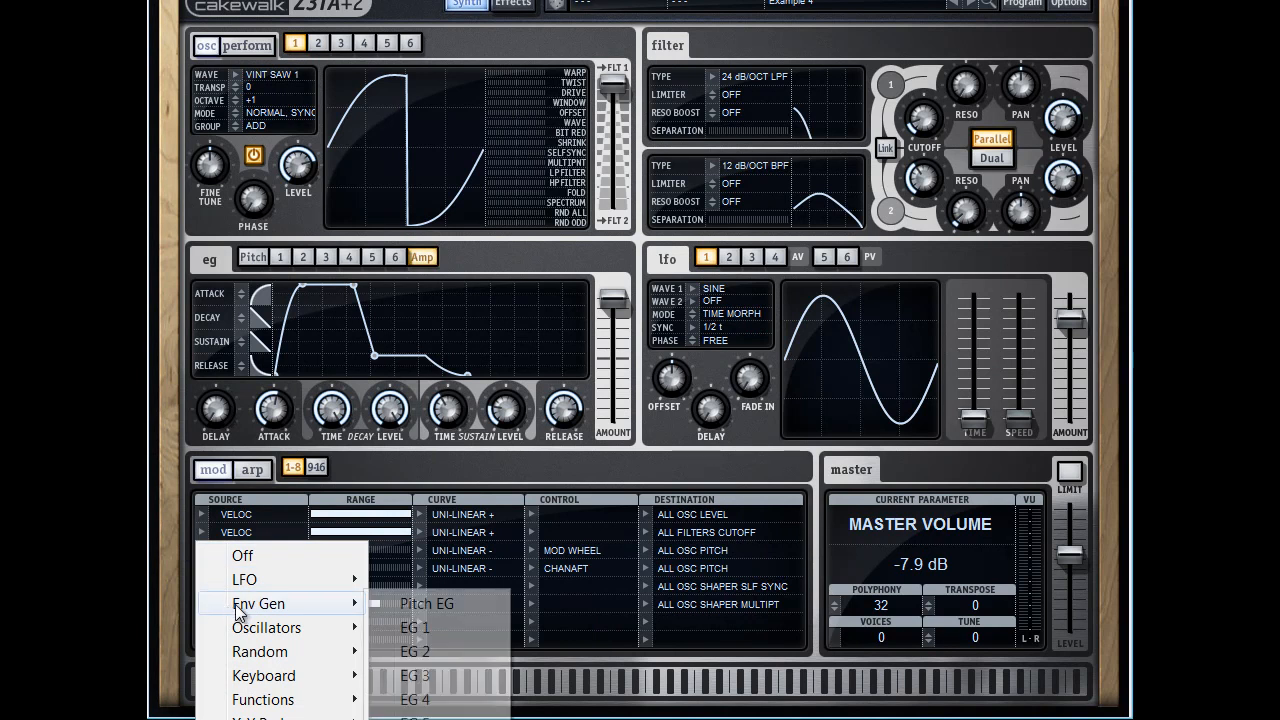
left_click(424, 624)
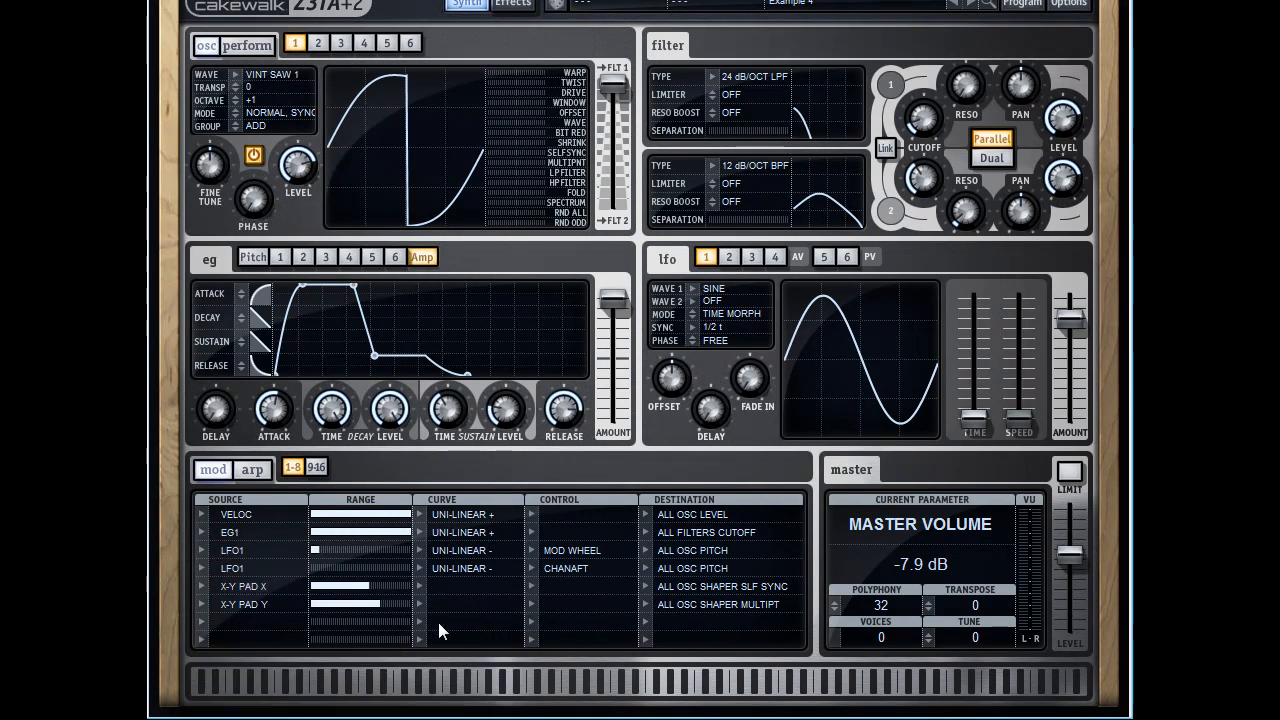
Step: Set EG 1's amount to 95%, its sustain time to 0.33 s, and raise its decay time and level, sustain level and release
left_click(281, 258)
left_click_drag(594, 360, 624, 347)
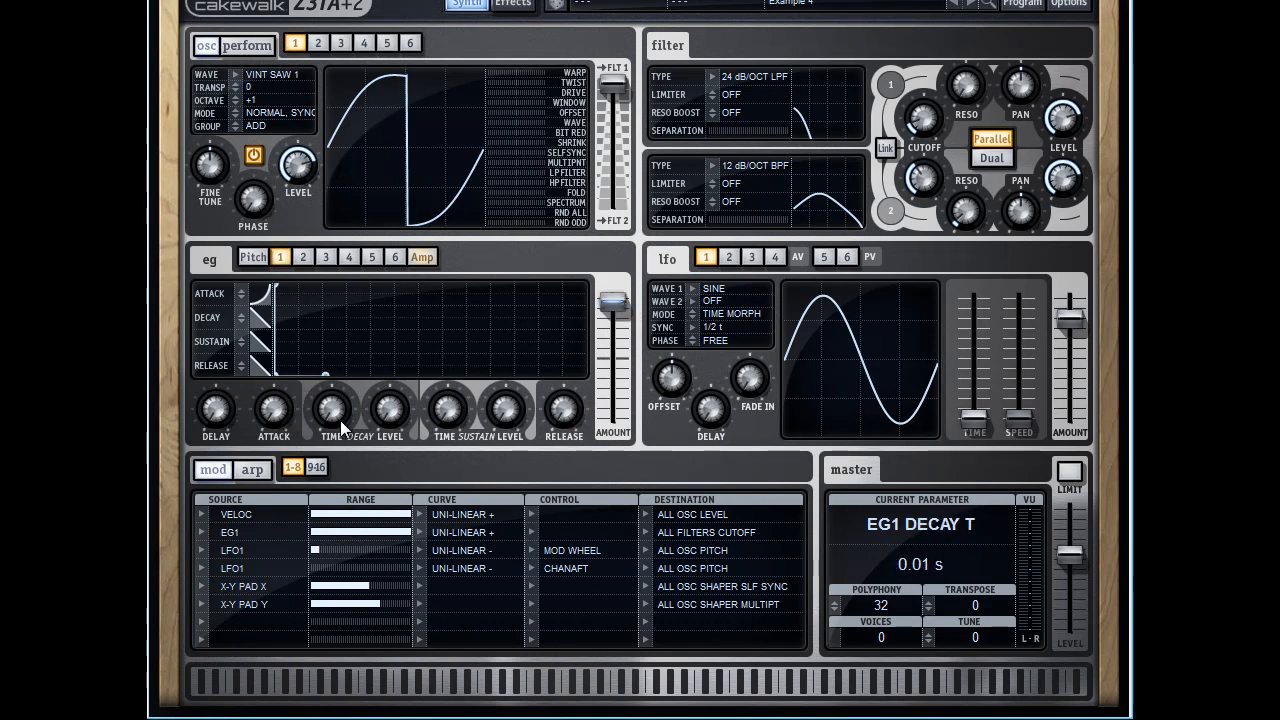
left_click_drag(339, 378, 358, 279)
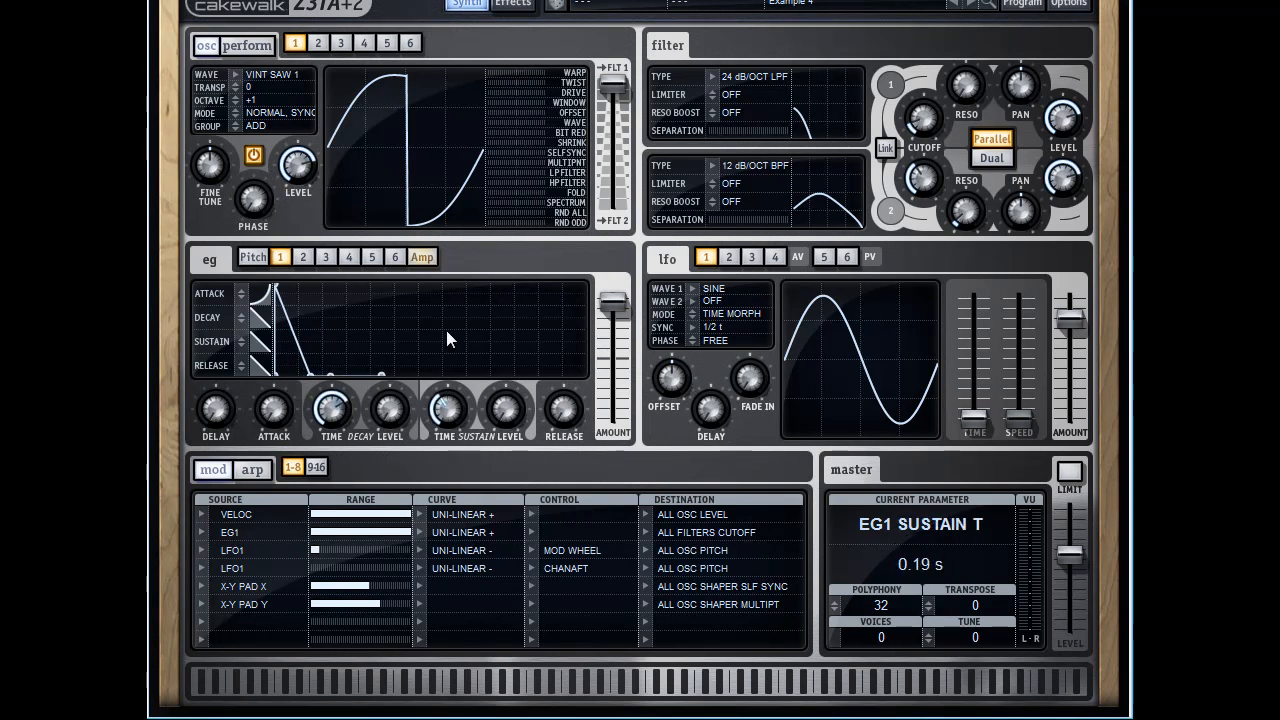
left_click_drag(445, 343, 445, 327)
left_click_drag(390, 403, 388, 342)
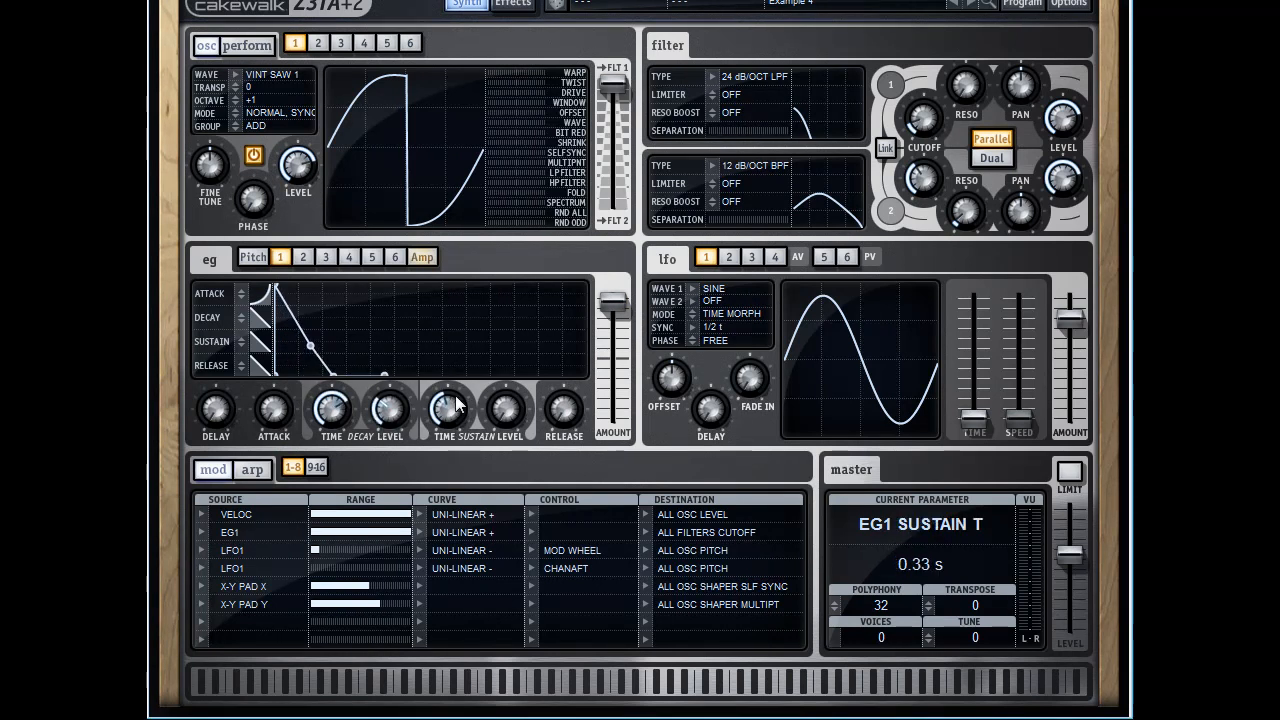
left_click_drag(509, 423, 503, 392)
left_click_drag(576, 418, 561, 357)
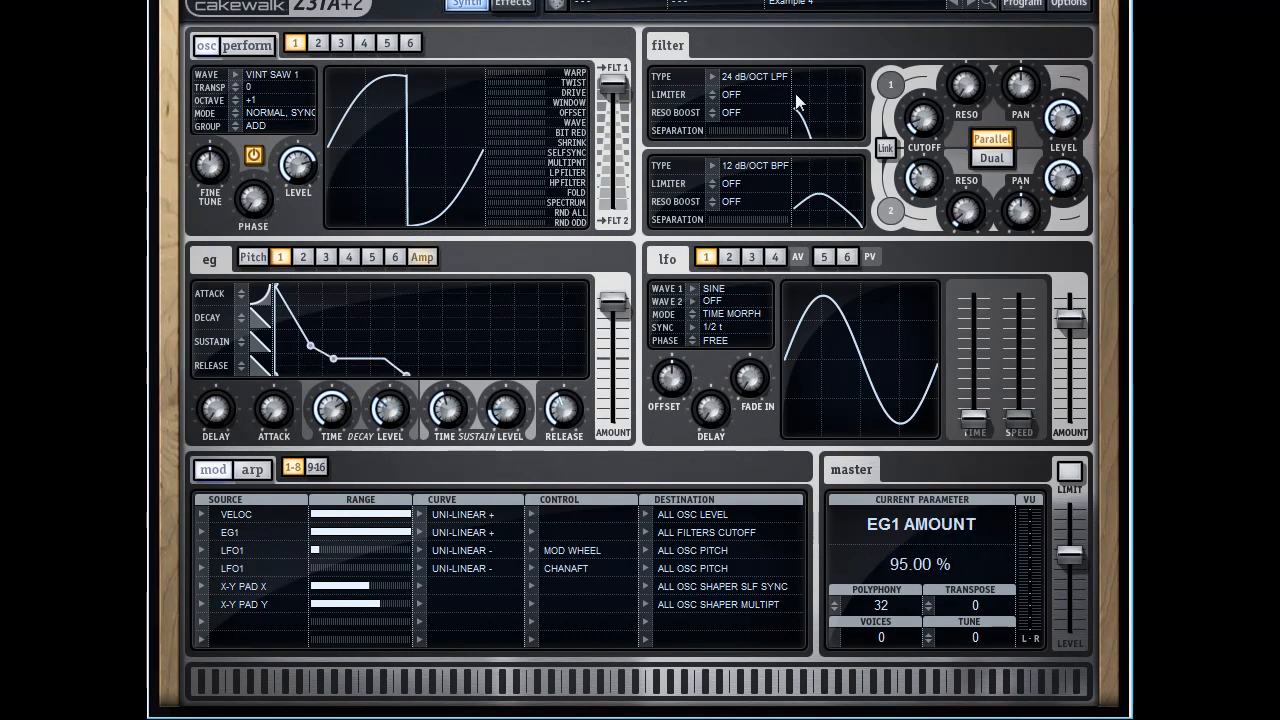
Step: Lower filter 1's cutoff and raise its resonance
left_click_drag(923, 122, 955, 182)
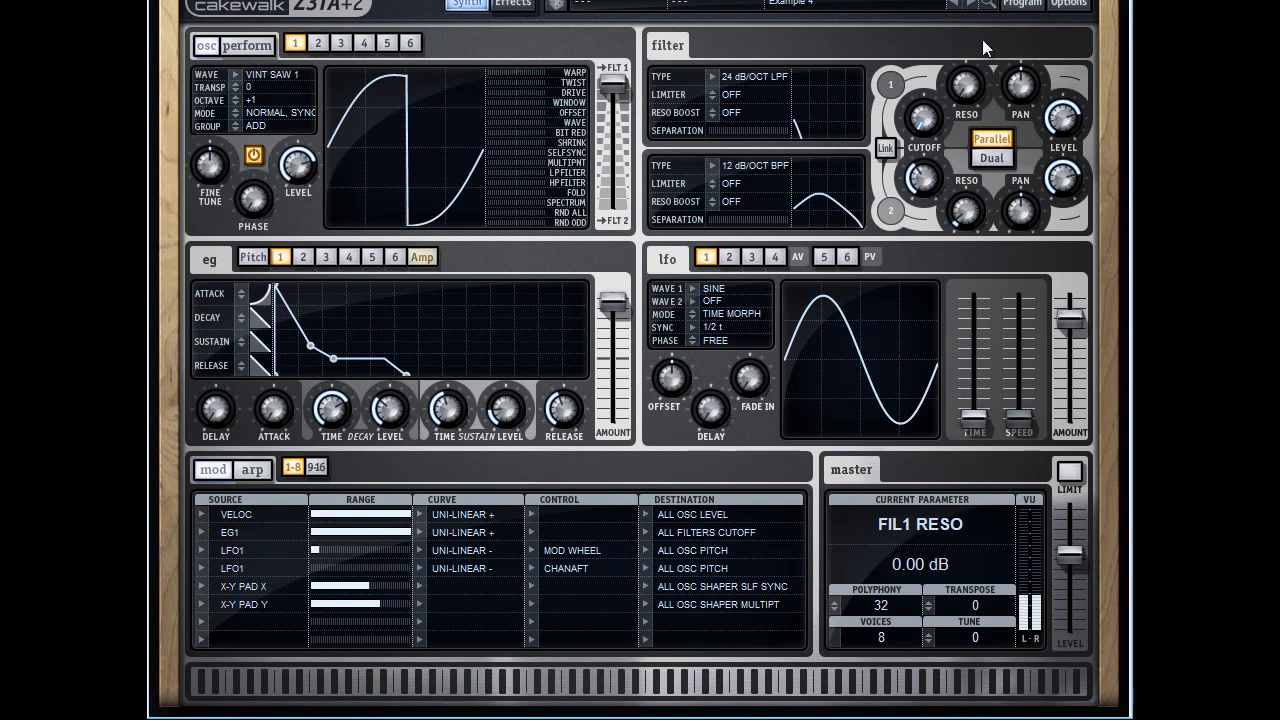
left_click_drag(971, 95, 971, 65)
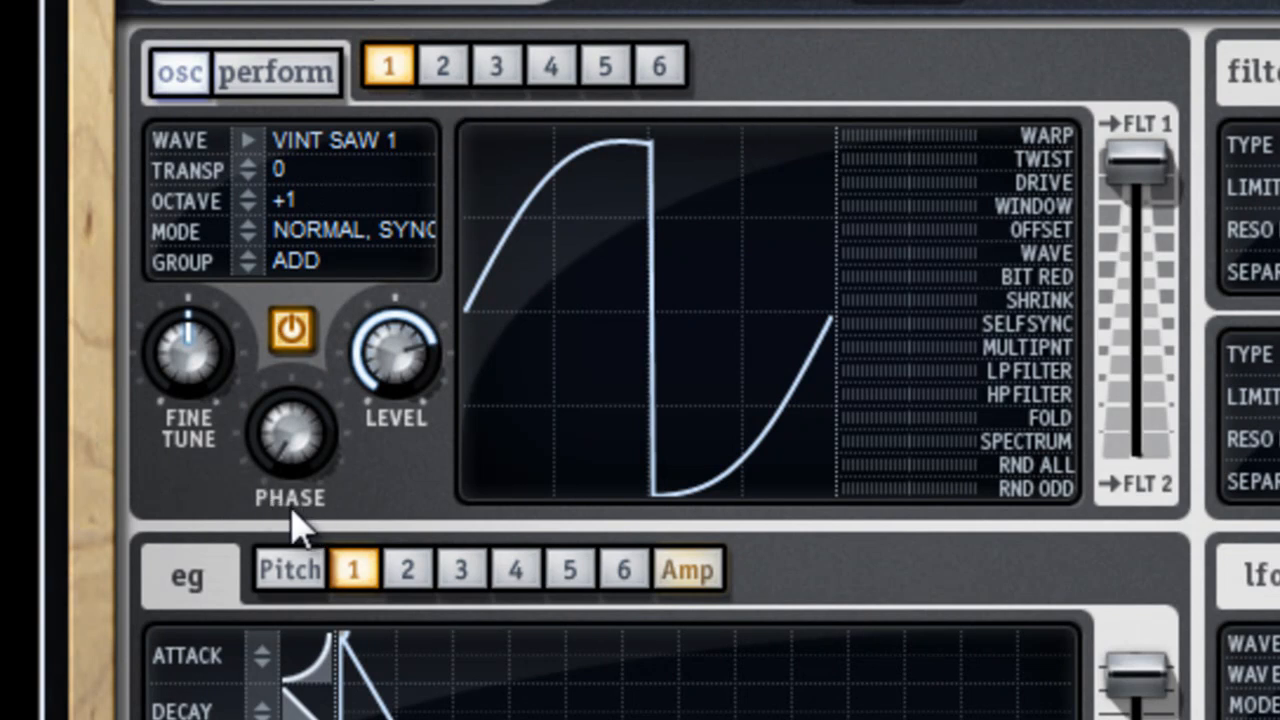
Step: Adjust oscillator 1's fine tuning downward and set oscillator 2's waveform to Vintage Saw 1
left_click_drag(183, 344, 167, 417)
left_click(436, 75)
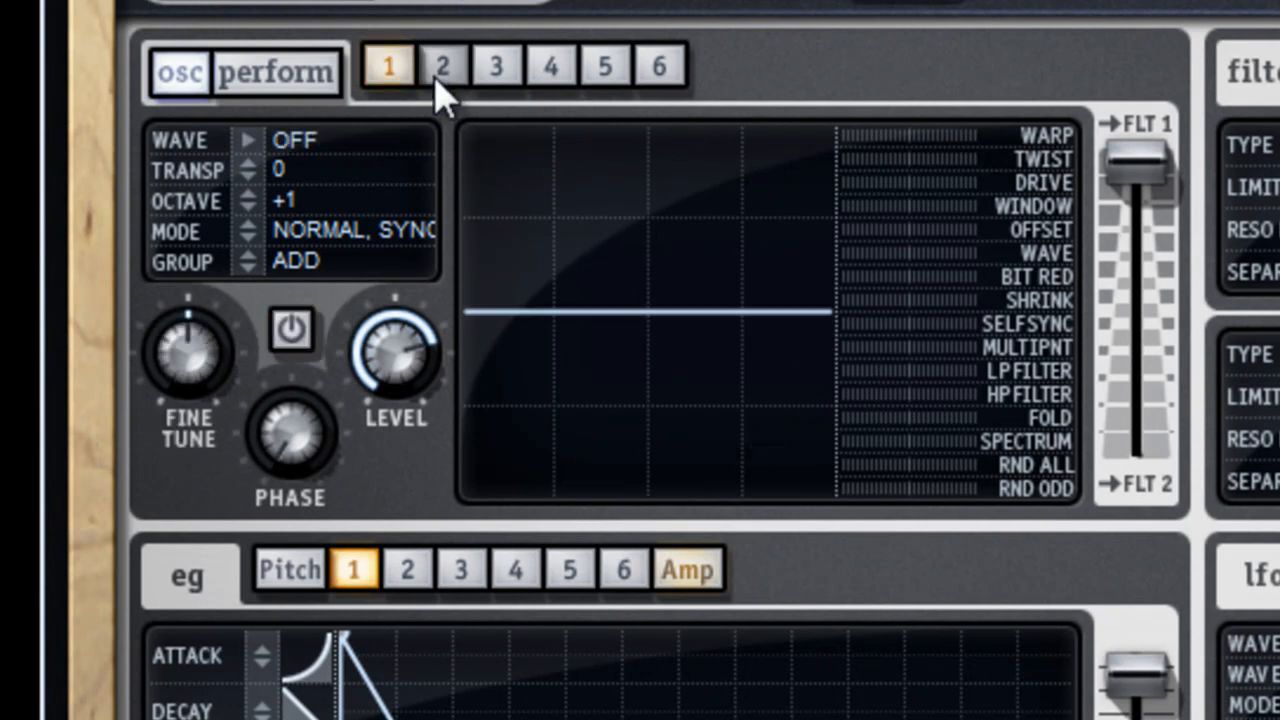
left_click(250, 143)
mouse_move(349, 264)
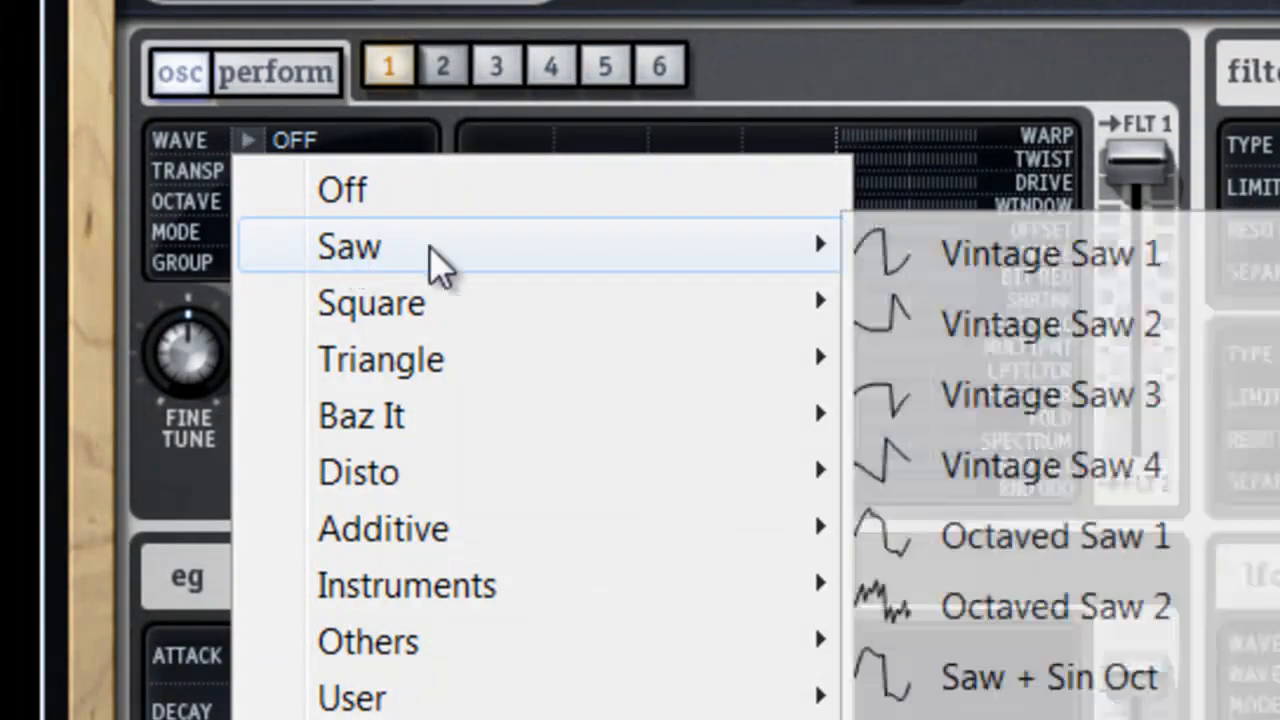
left_click(990, 268)
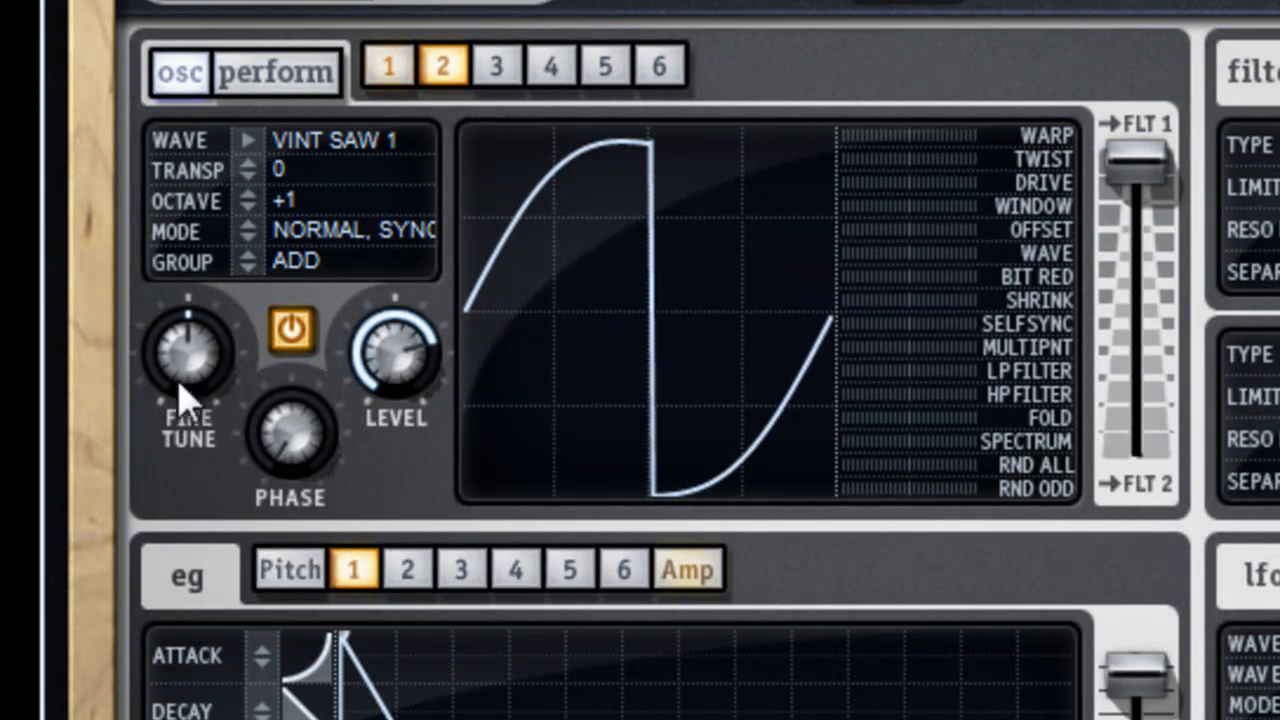
Step: Adjust oscillator 2's fine tuning slightly upward and set its mode to Multi, Sync
left_click_drag(185, 340, 200, 395)
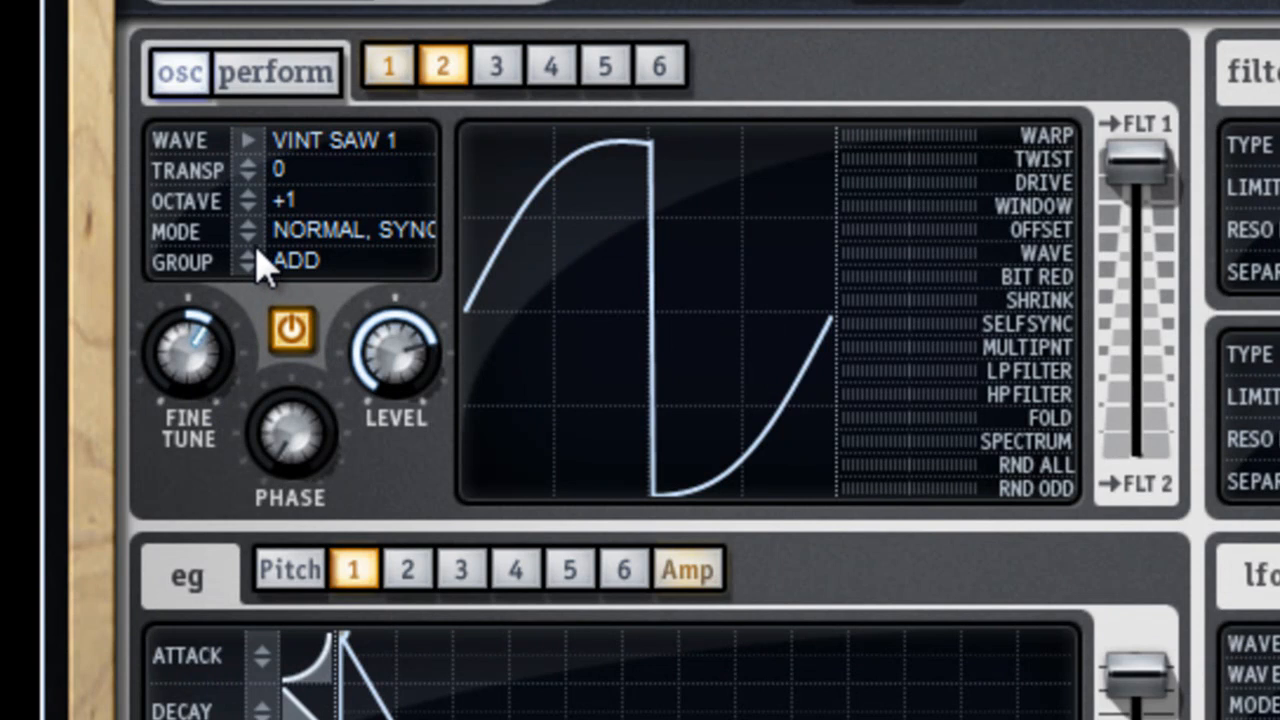
left_click(281, 235)
left_click(281, 235)
left_click(281, 235)
left_click(280, 240)
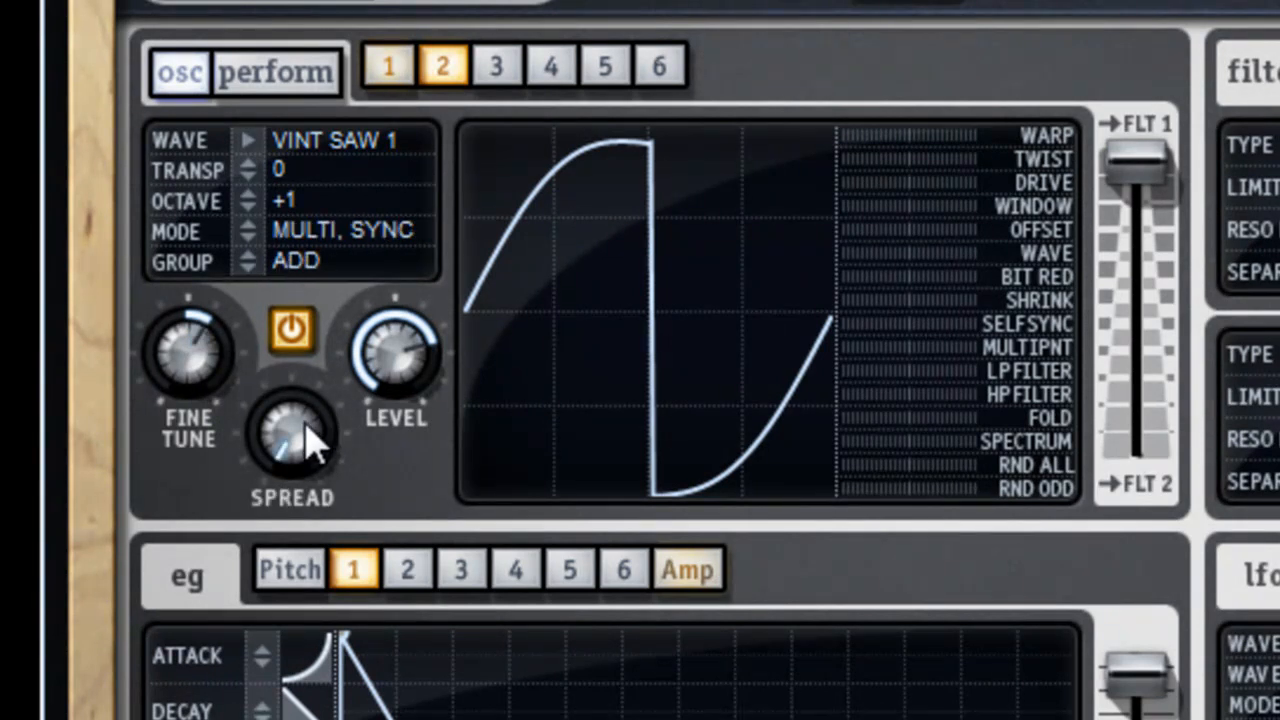
Step: Set oscillator 1's mode to Multi, Sync and raise its spread to just below halfway
left_click(389, 76)
left_click(338, 248)
left_click(338, 248)
left_click(338, 248)
left_click_drag(325, 450, 309, 263)
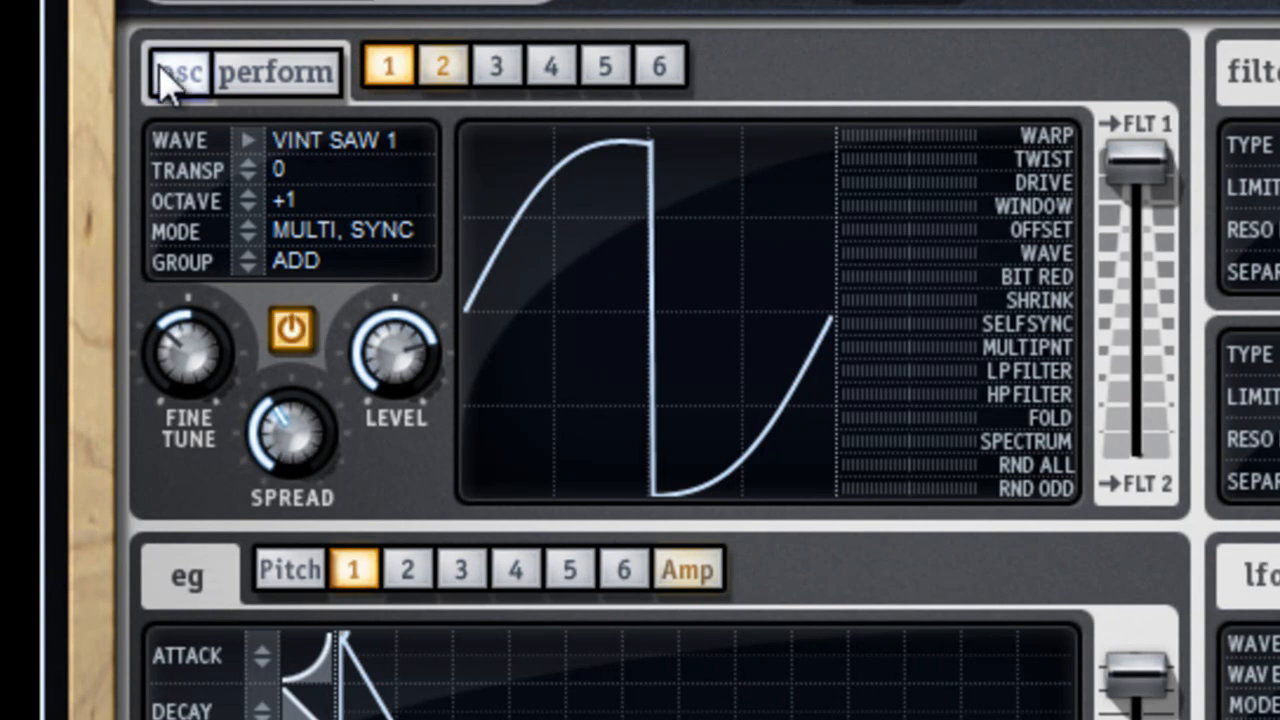
Step: Raise the analog drift in the synth's performance settings
left_click(298, 88)
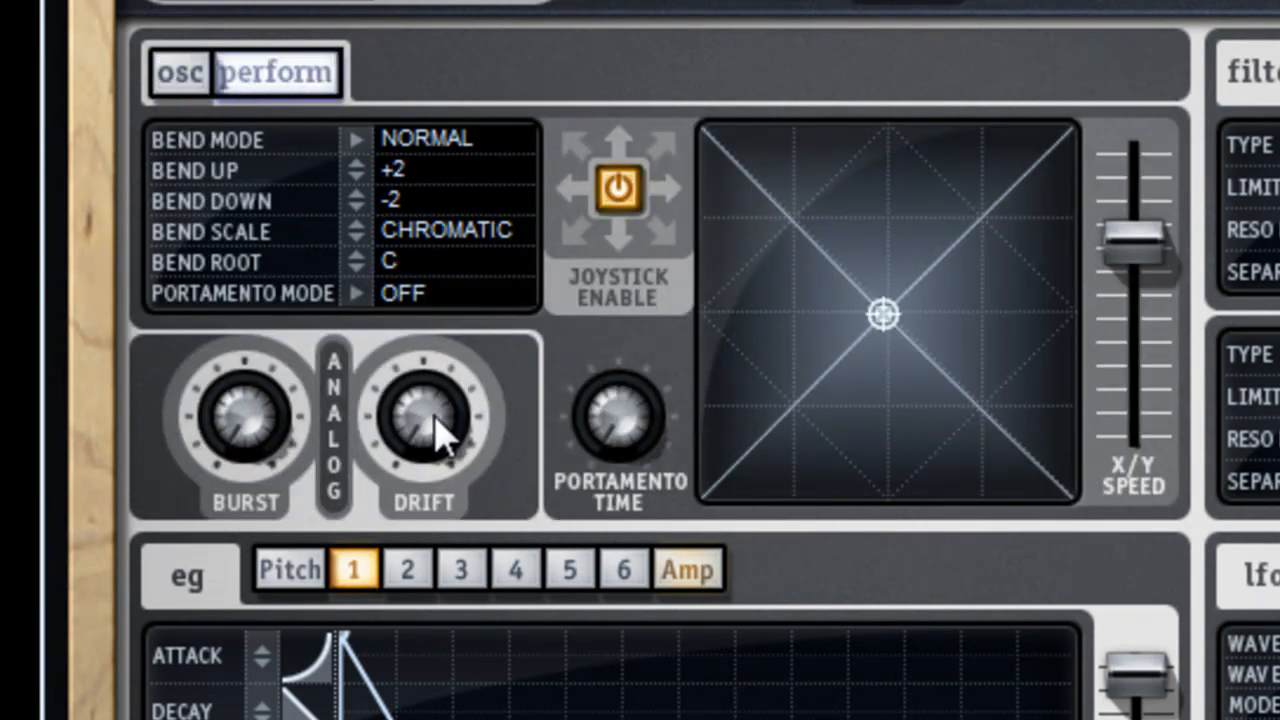
left_click_drag(437, 448, 390, 325)
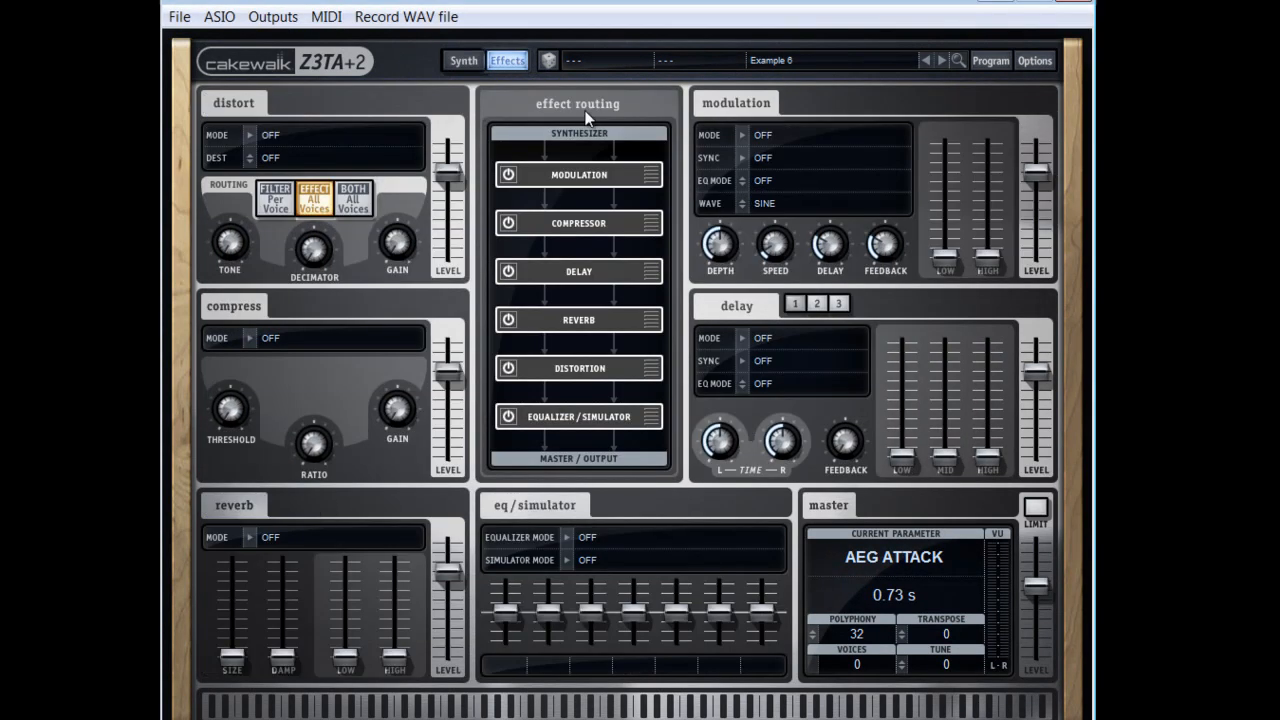
Step: Reorder the effect routing to Delay, Reverb, Compressor, Modulation, Distortion, Equalizer/Simulator, and turn on the master limiter
left_click_drag(598, 230, 597, 273)
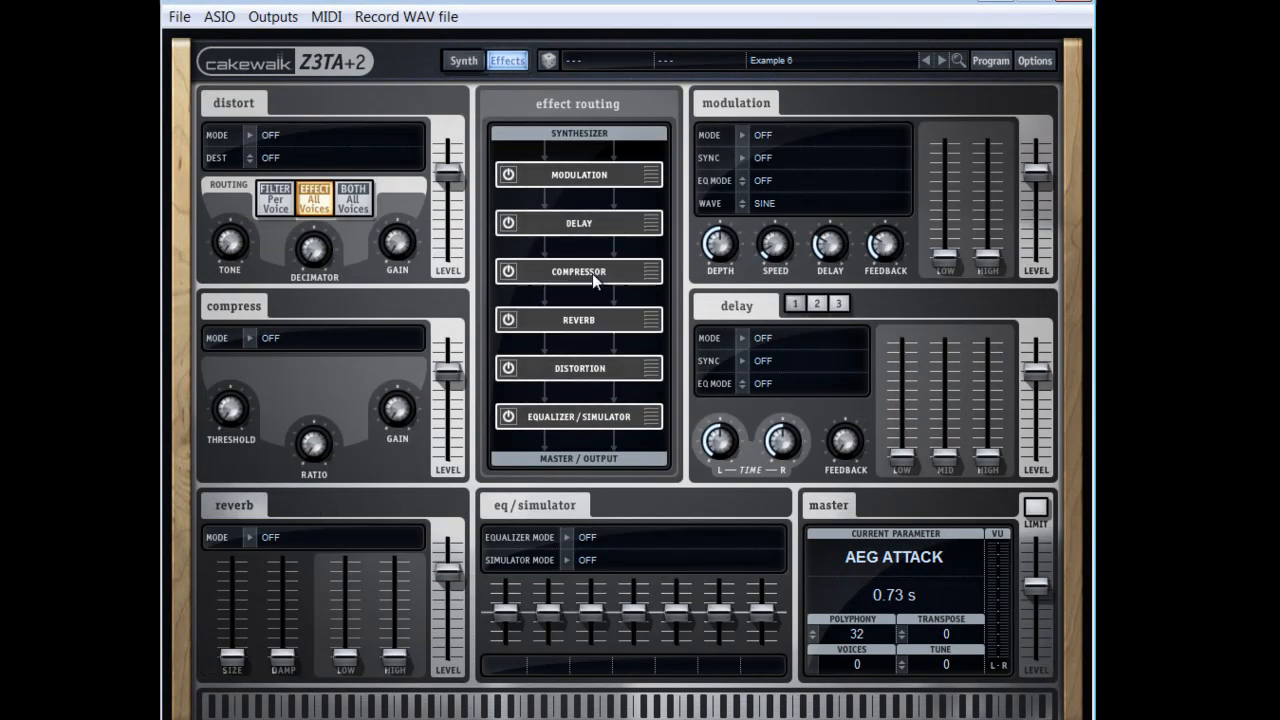
left_click_drag(572, 370, 575, 328)
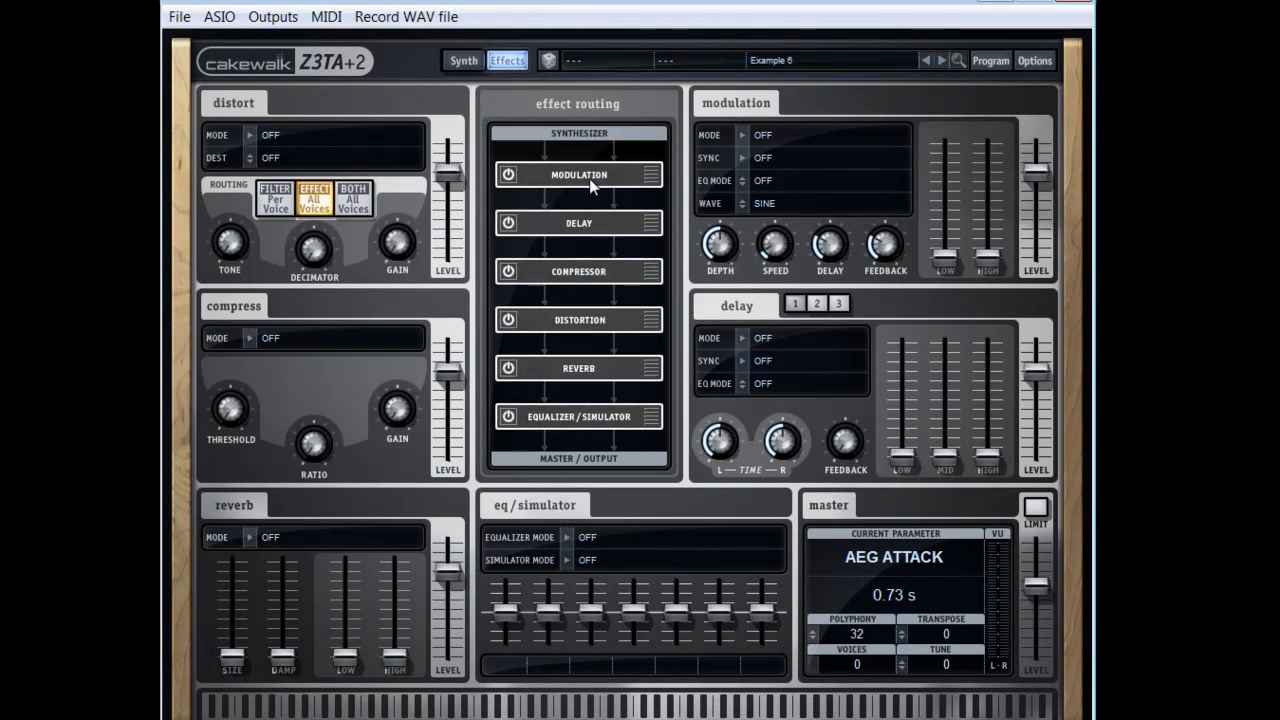
left_click_drag(588, 174, 601, 285)
left_click_drag(594, 368, 597, 223)
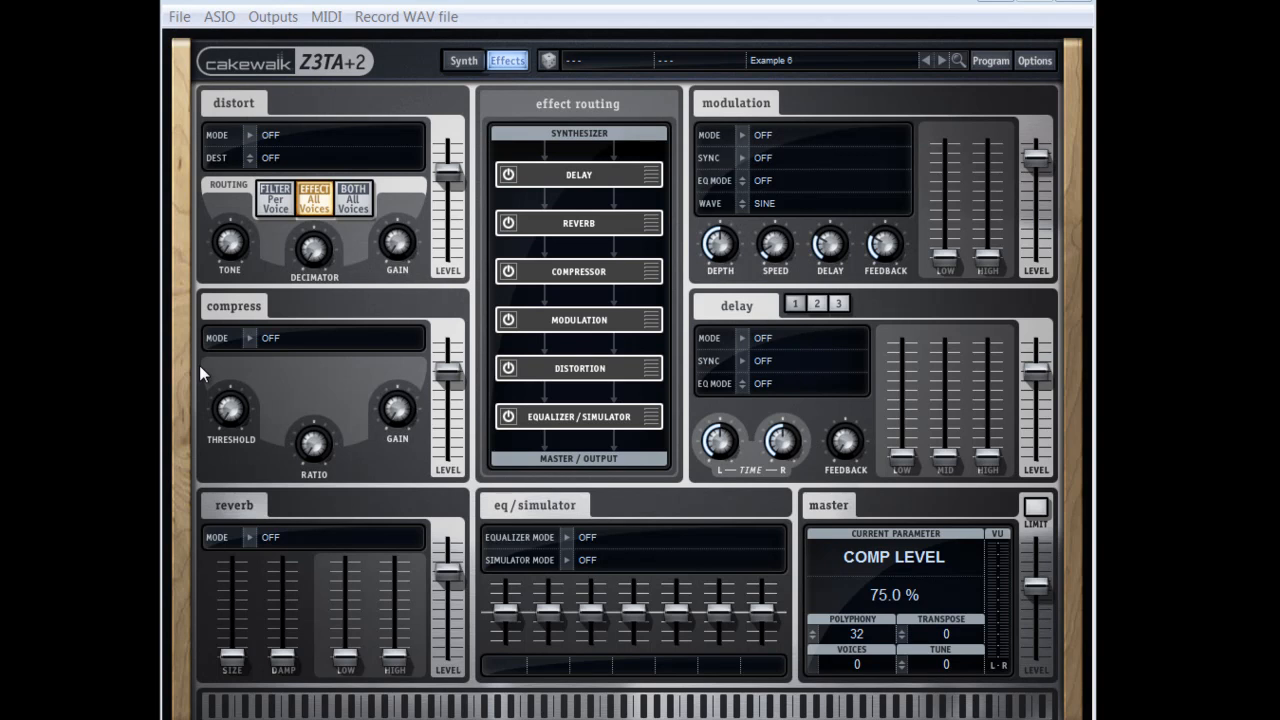
left_click(1036, 508)
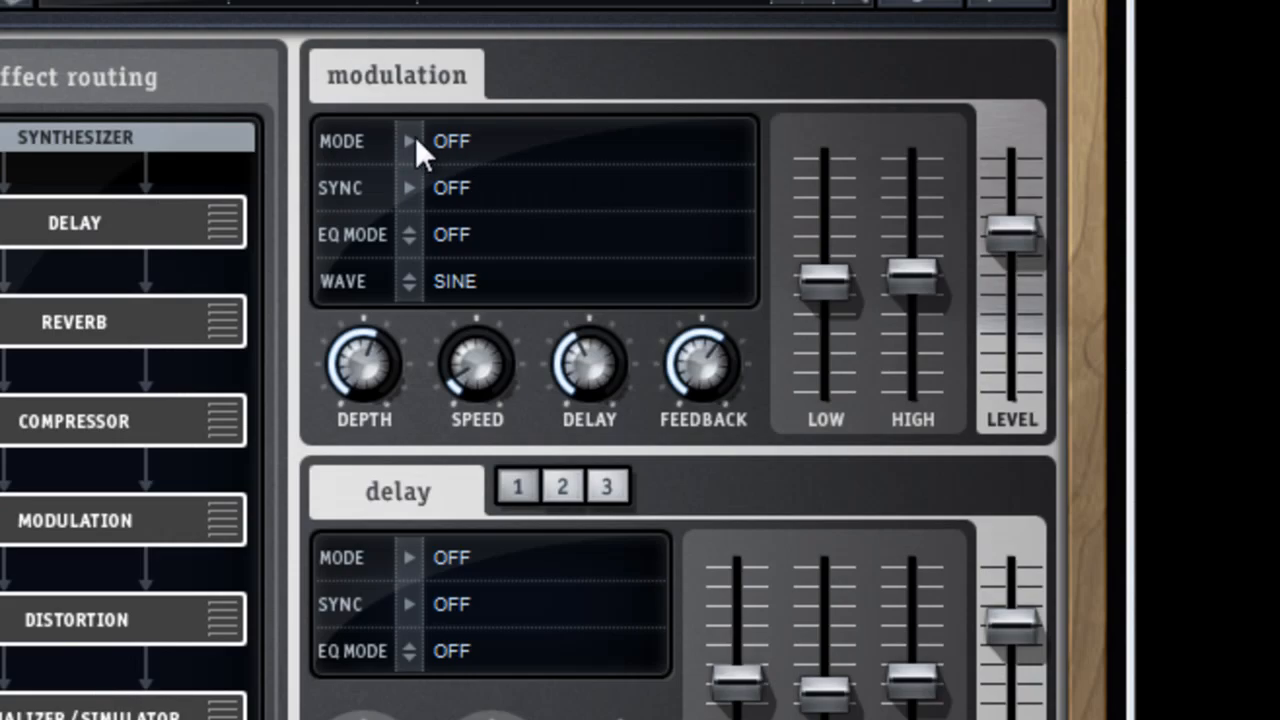
Step: Set the modulation effect's mode to Stereo Flanger and its sync to 1
left_click(411, 138)
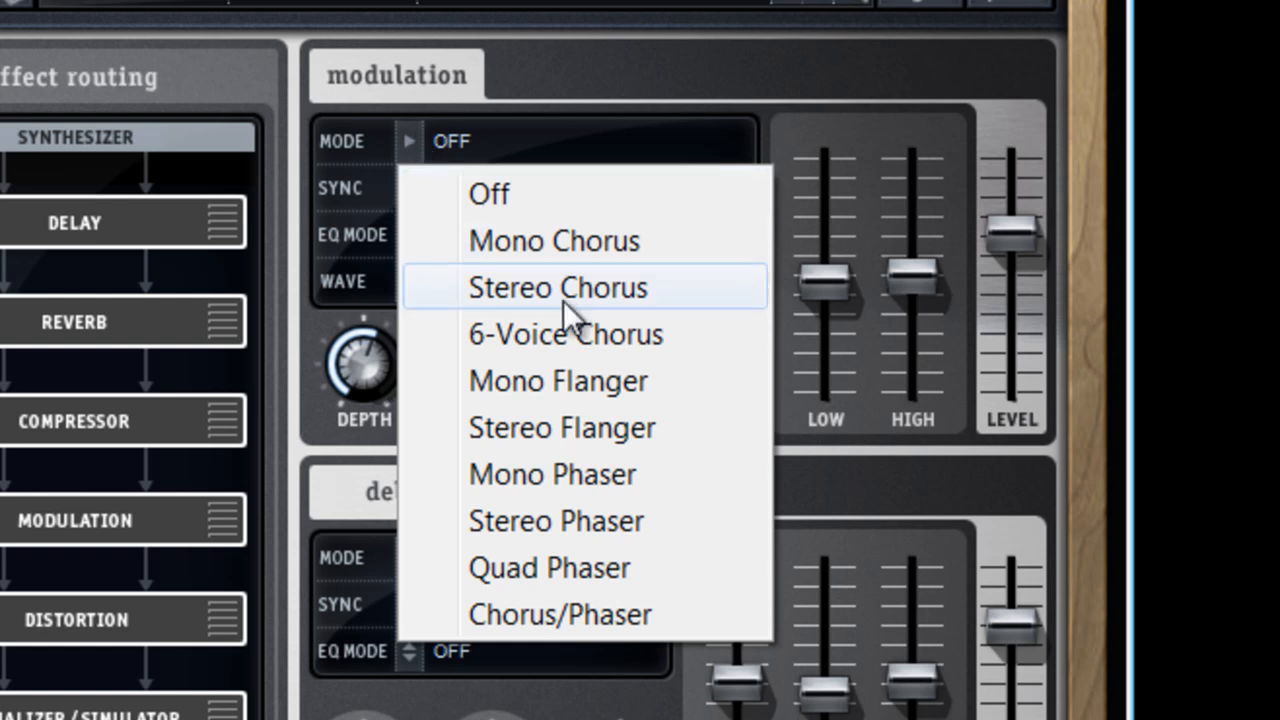
left_click(605, 430)
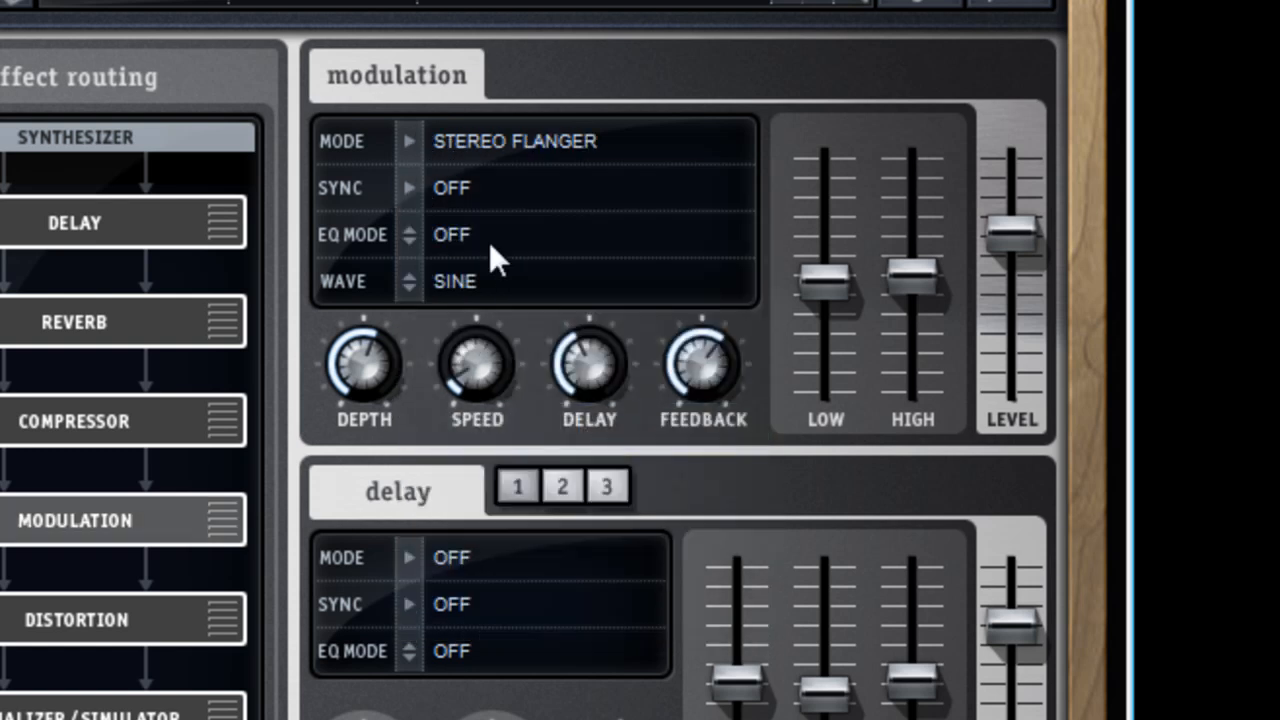
left_click(411, 188)
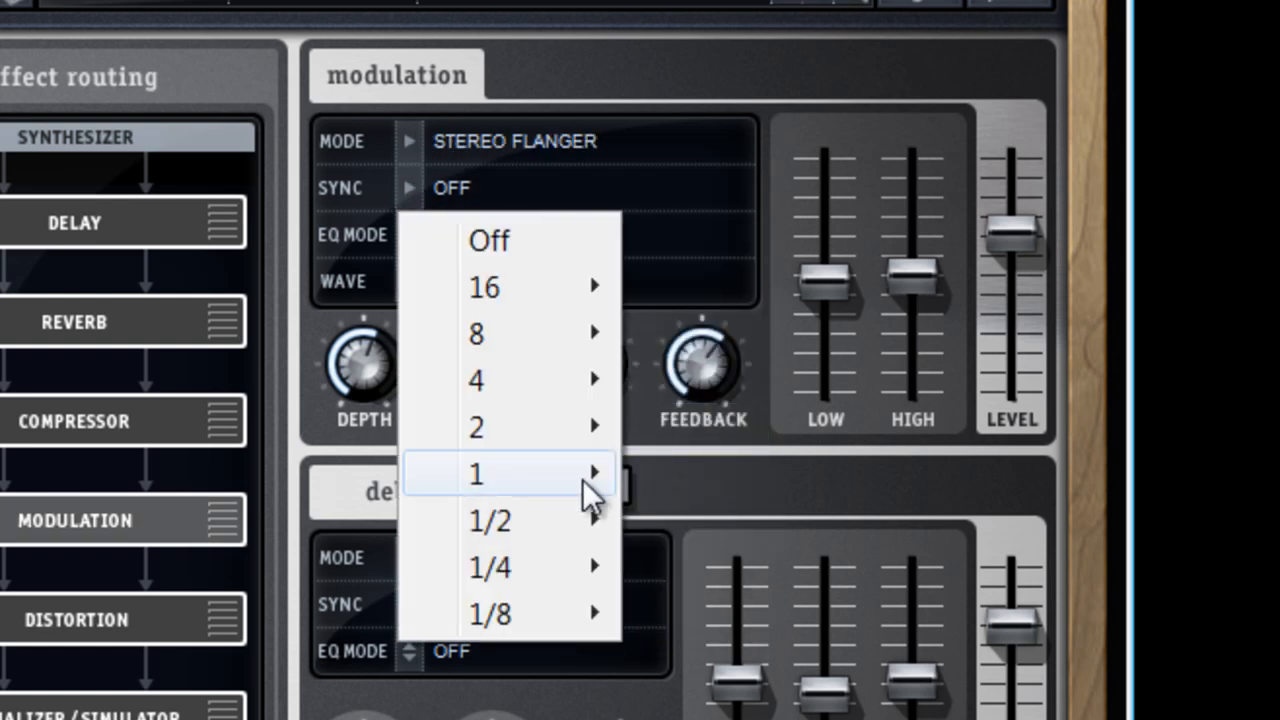
mouse_move(582, 478)
left_click(730, 520)
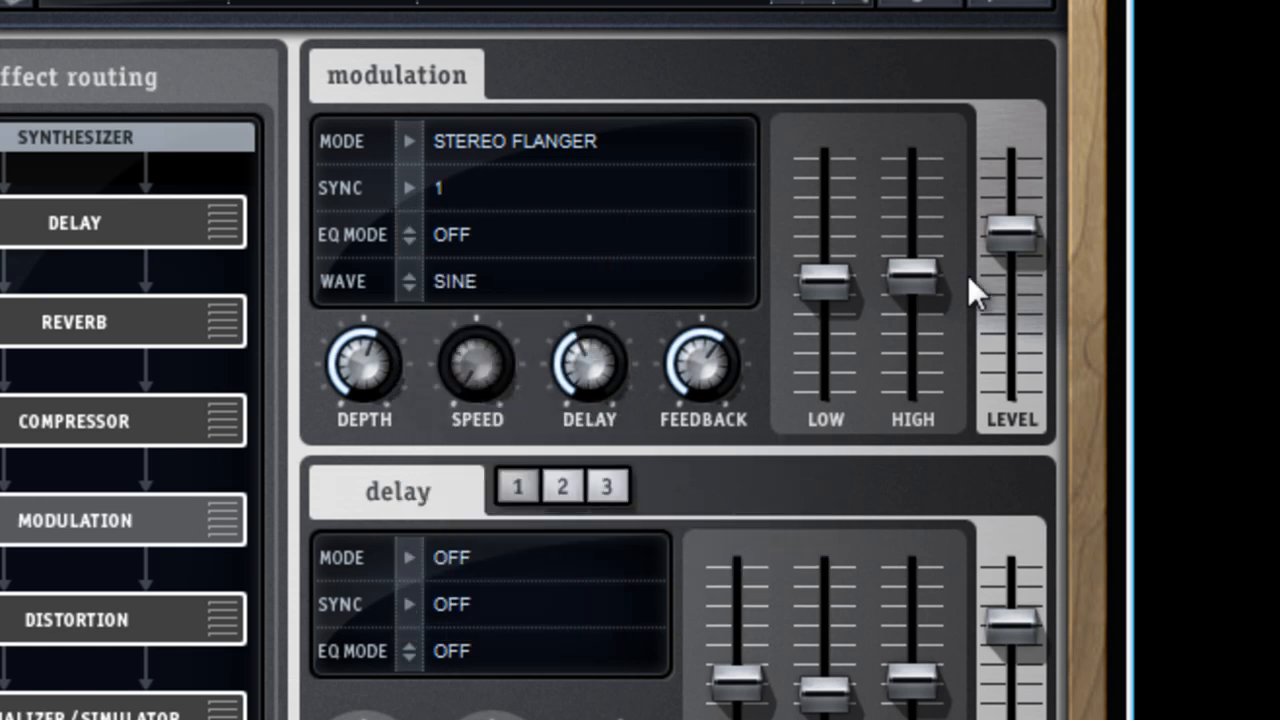
Step: Change the flanger's sync to 1/2 d and adjust its high band, feedback and level
left_click_drag(928, 277, 923, 281)
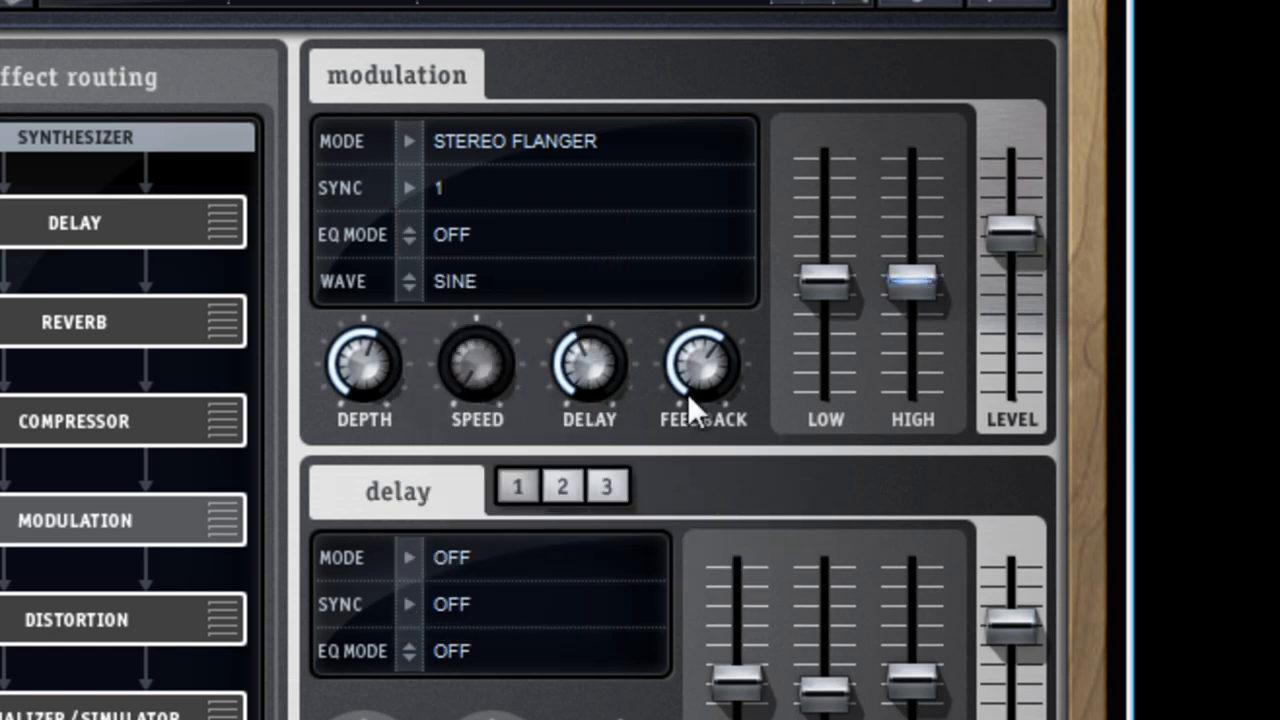
left_click_drag(1014, 236, 1012, 212)
mouse_move(707, 370)
left_mouse_down()
mouse_move(713, 420)
mouse_move(713, 370)
left_mouse_up()
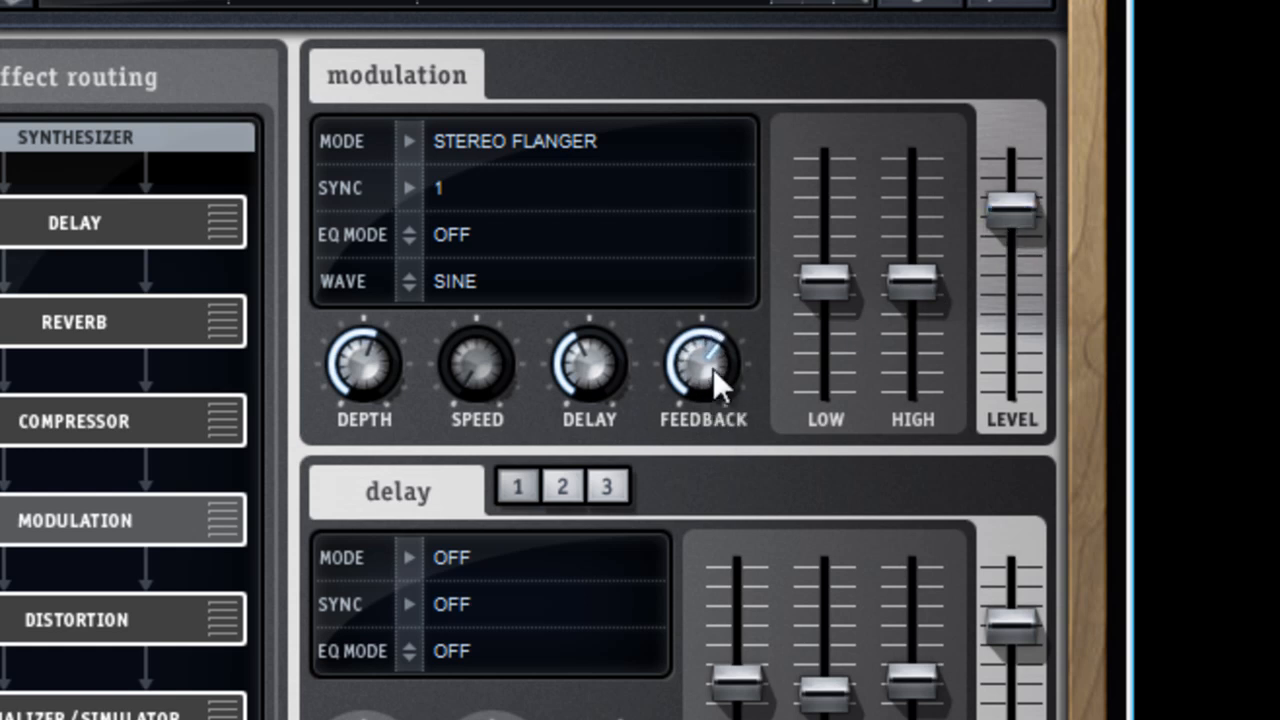
left_click(477, 183)
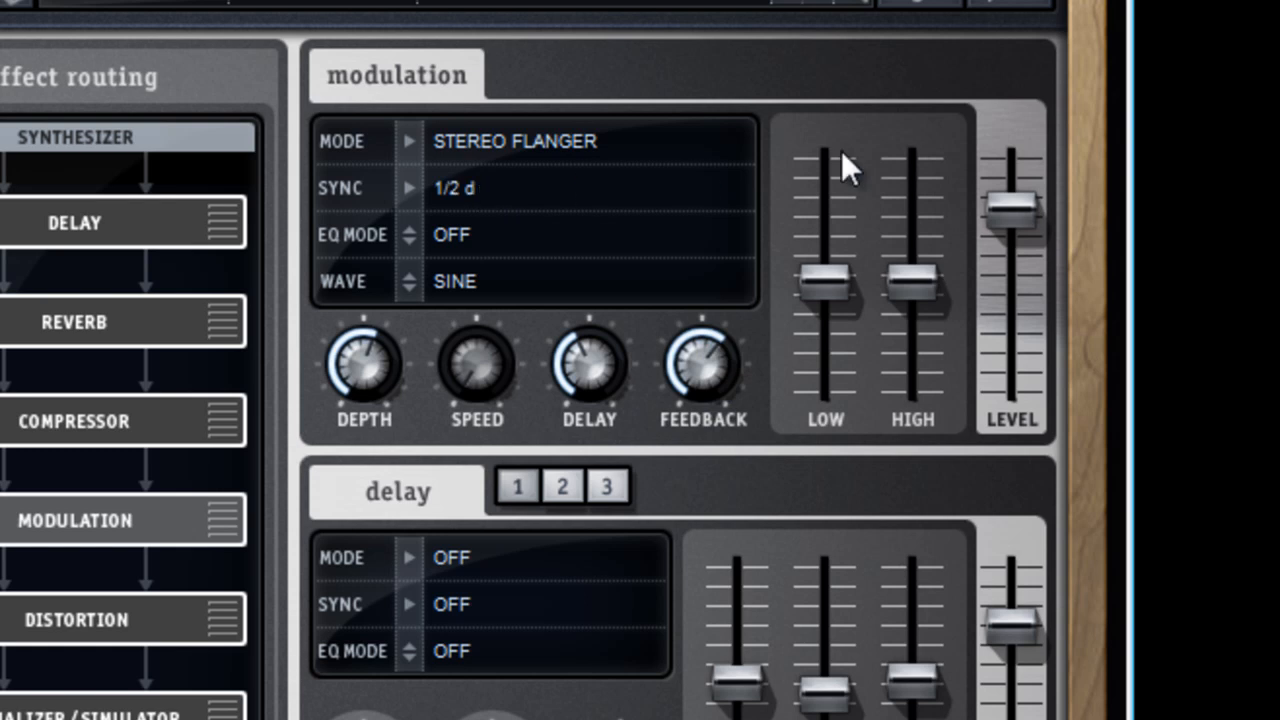
left_click_drag(1026, 207, 1022, 234)
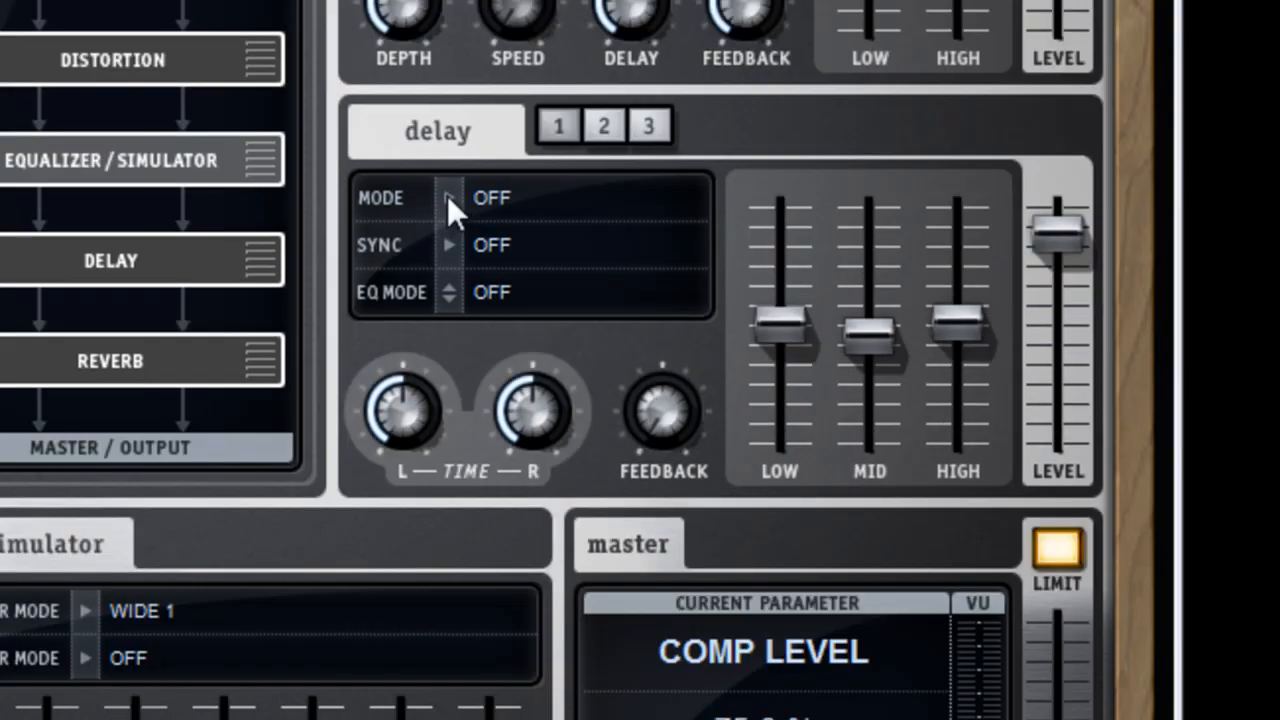
Step: Set delay 1's mode to Stereo Delay with its sync at 1
left_click(408, 557)
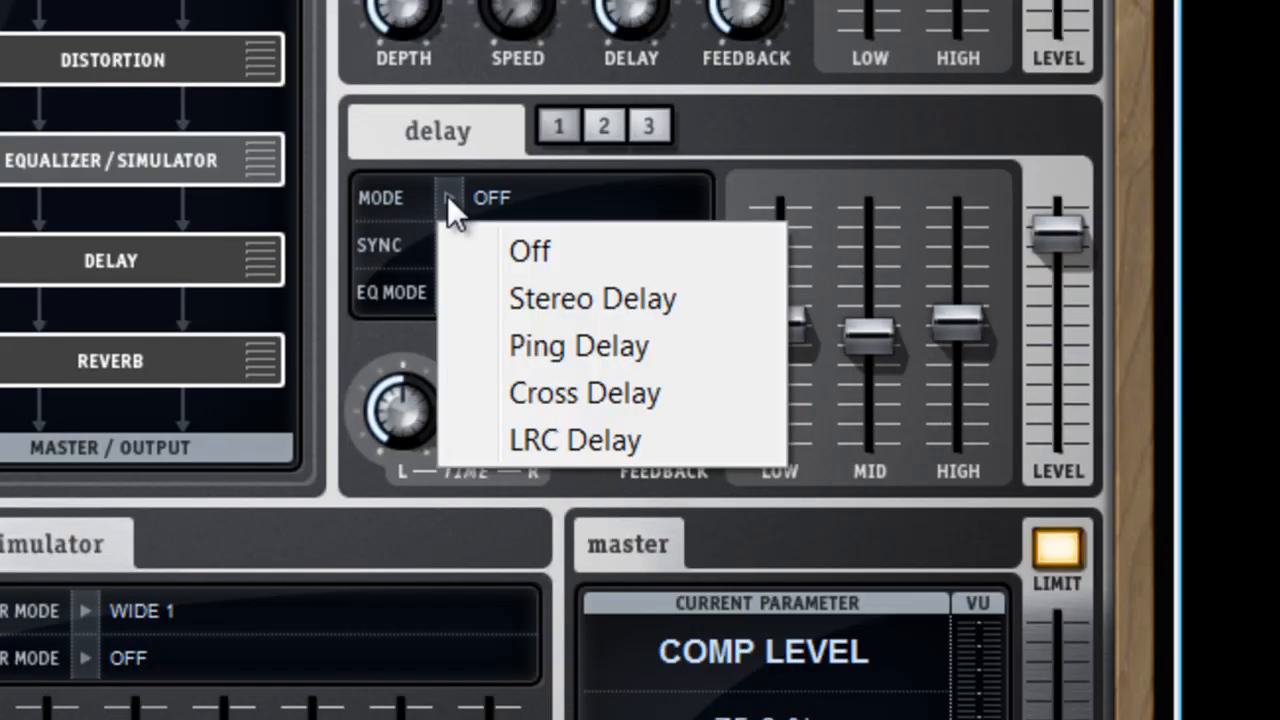
left_click(578, 133)
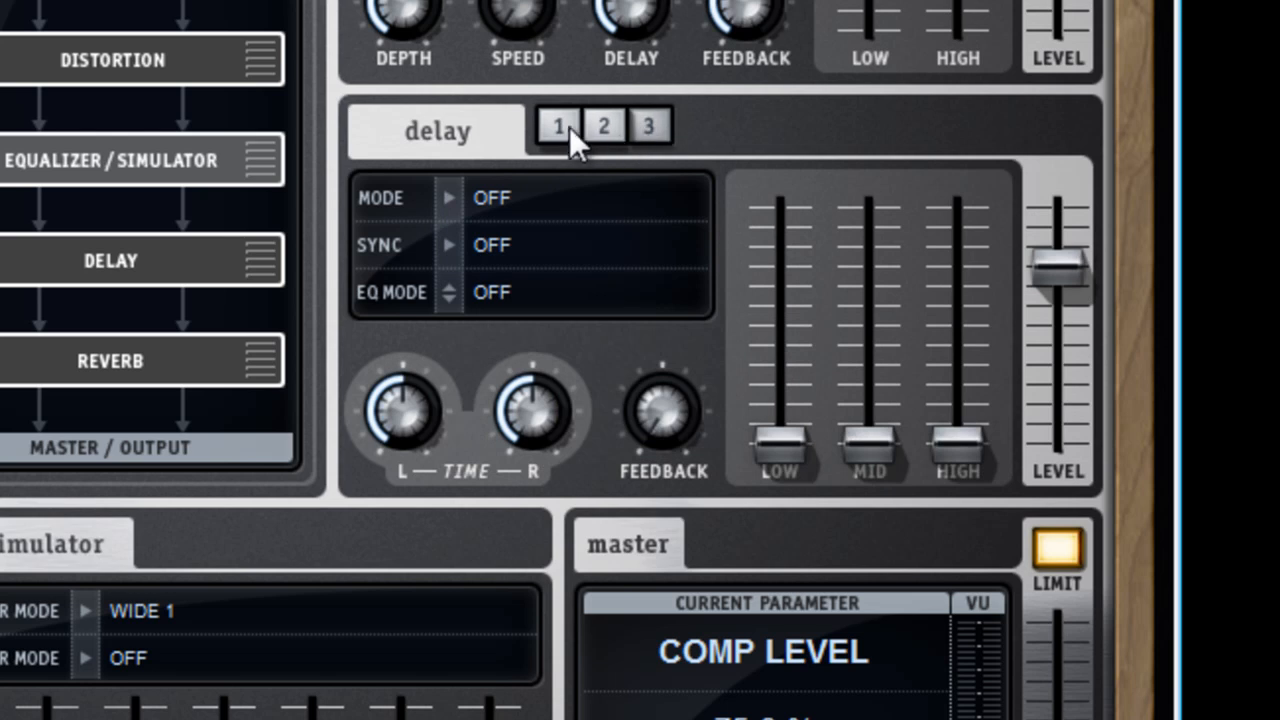
left_click(451, 197)
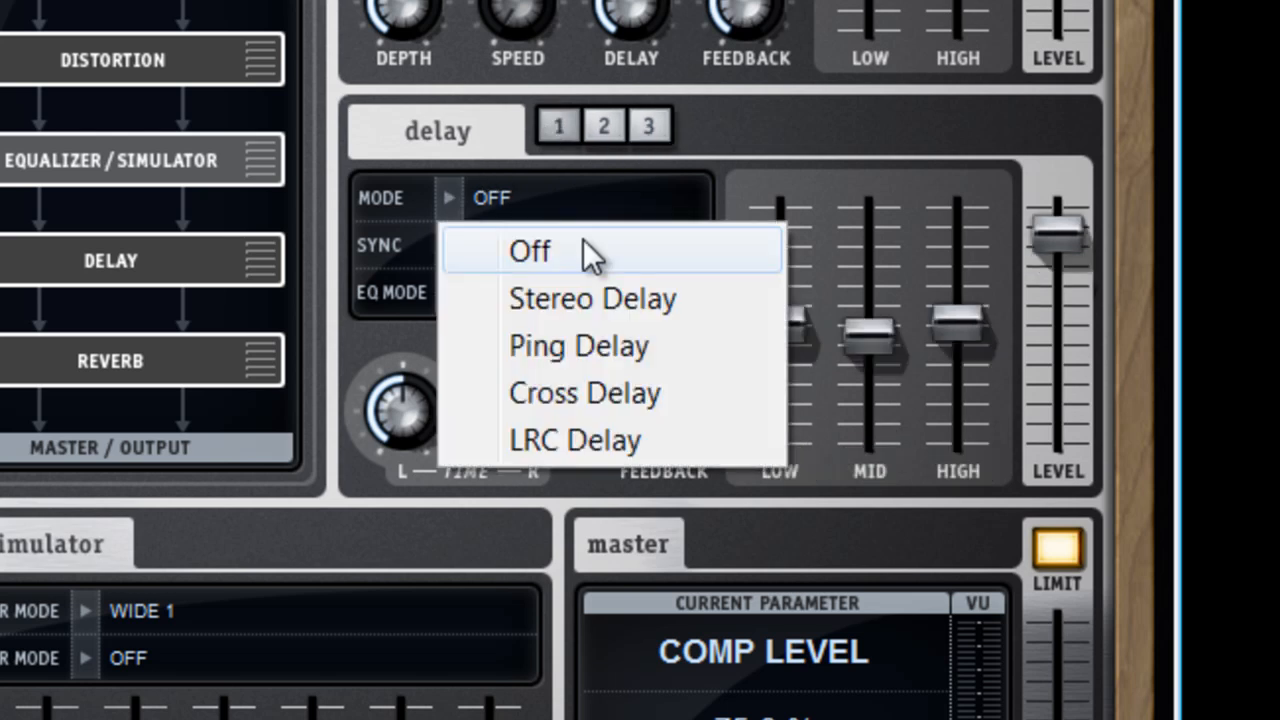
left_click(585, 297)
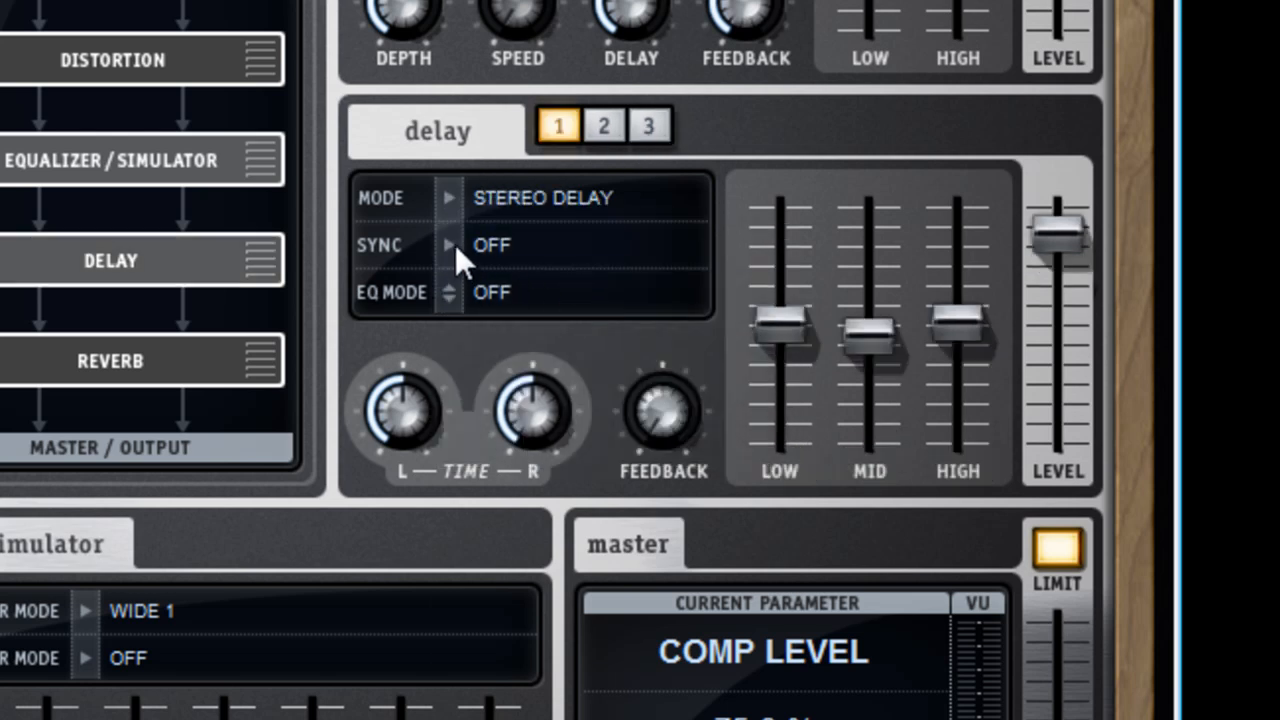
left_click(455, 244)
mouse_move(584, 528)
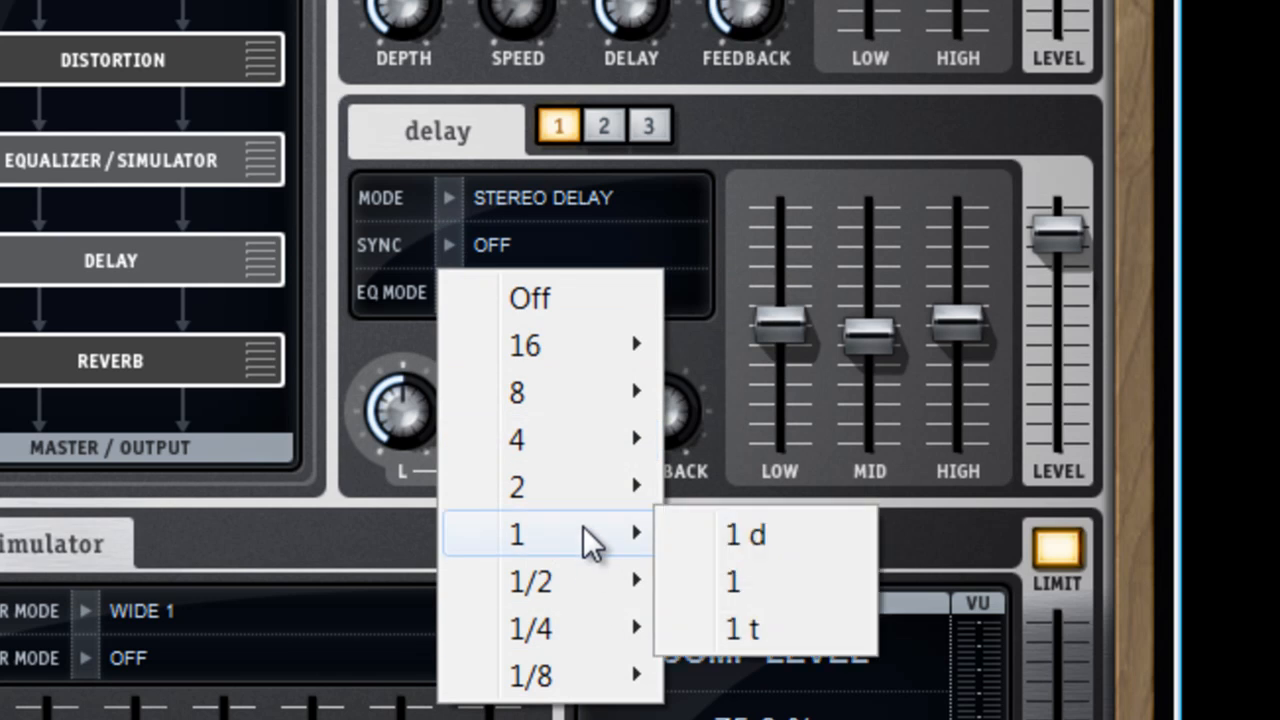
left_click(788, 598)
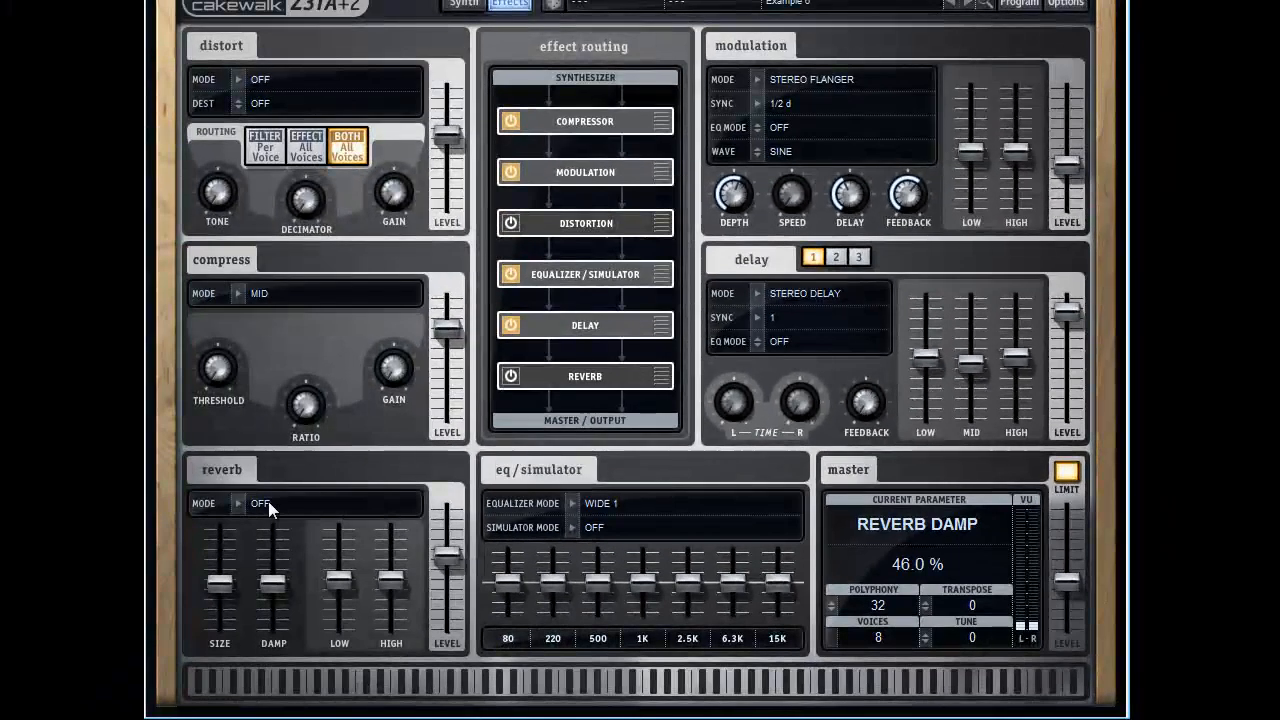
Step: Set the reverb mode to Small Room
left_click(232, 505)
left_click(292, 560)
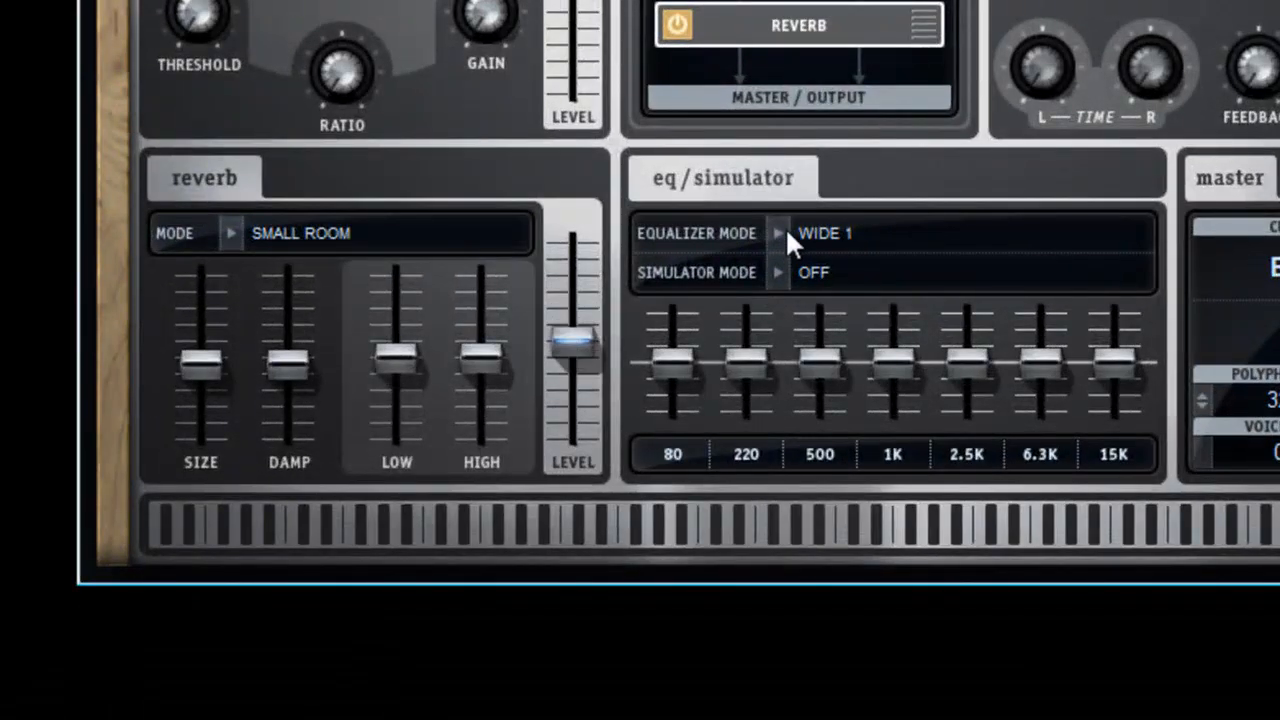
Step: Set the equalizer mode to Wide 1 and adjust the levels of its frequency bands
left_click(775, 233)
mouse_move(834, 324)
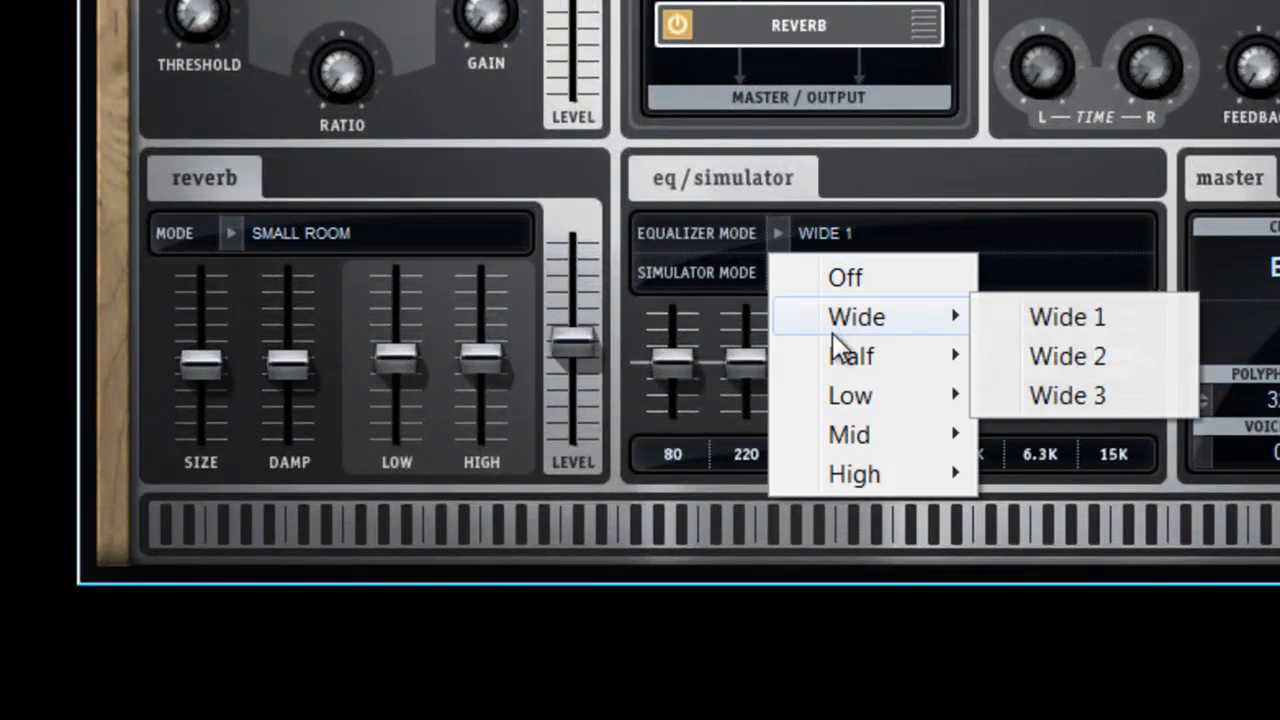
left_click(1152, 326)
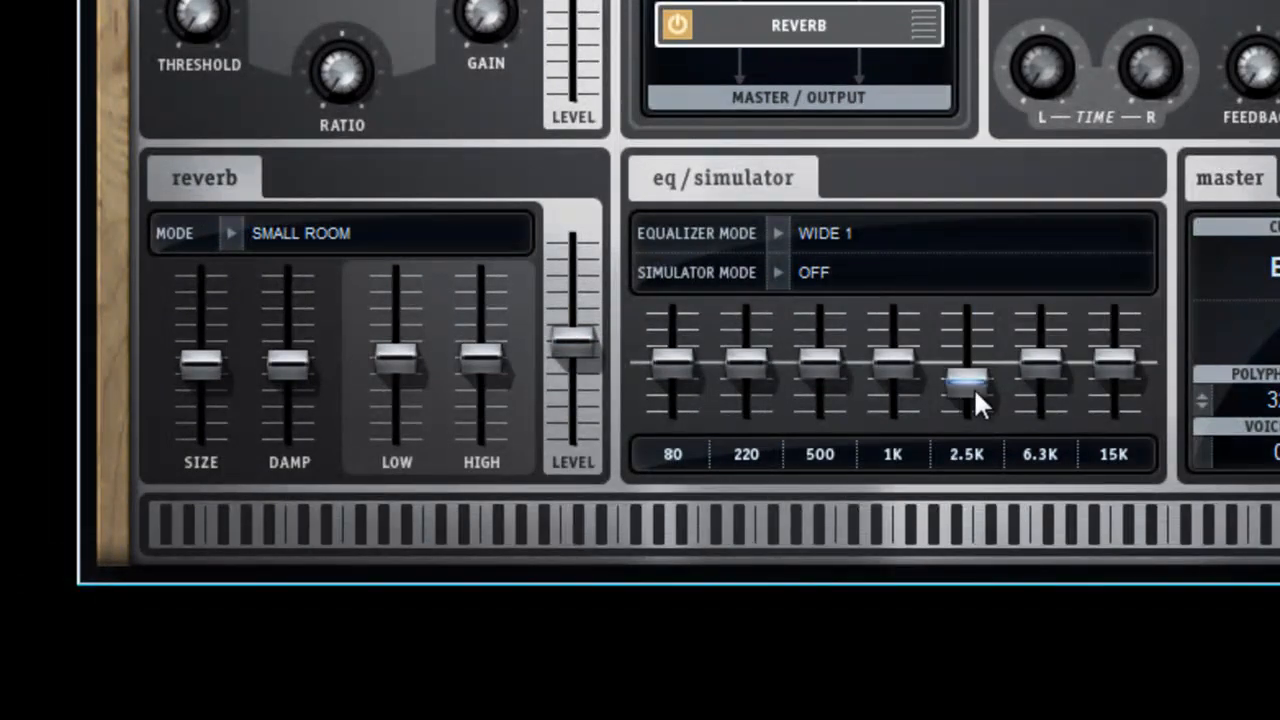
left_click_drag(896, 366, 890, 374)
left_click_drag(732, 360, 678, 341)
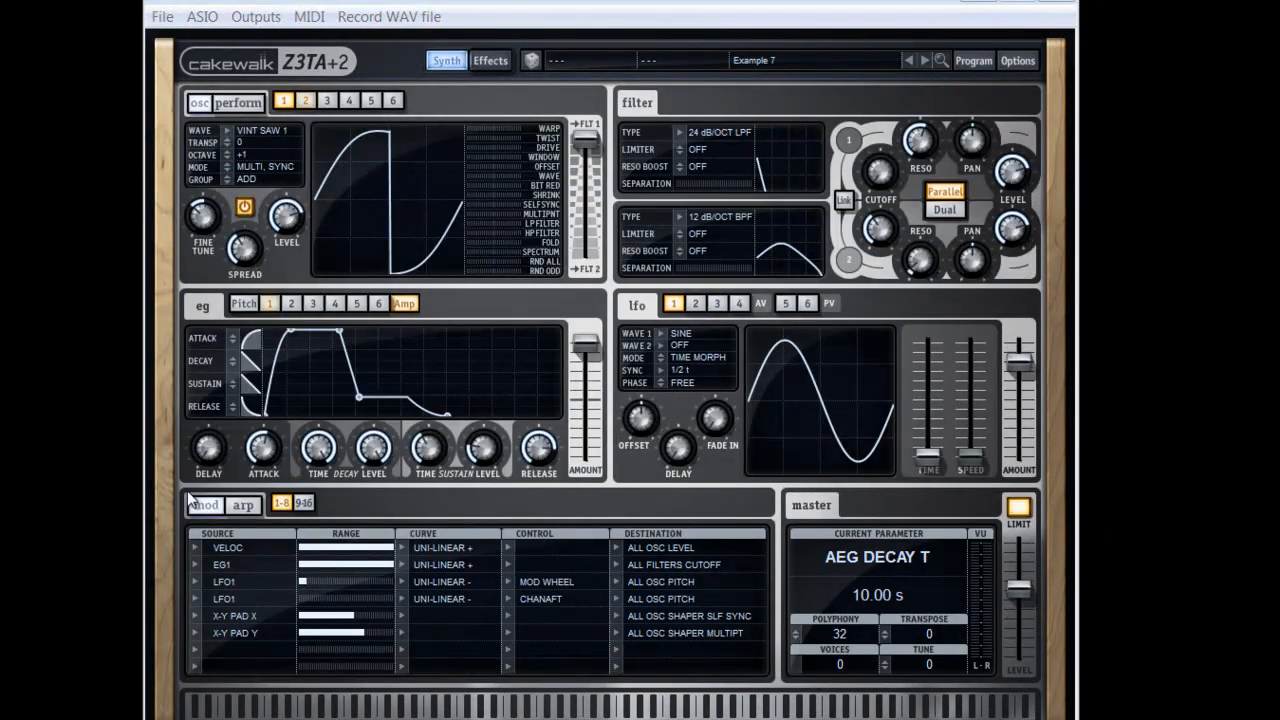
Step: Set the arpeggiator pattern to Up
left_click(245, 507)
left_click(236, 532)
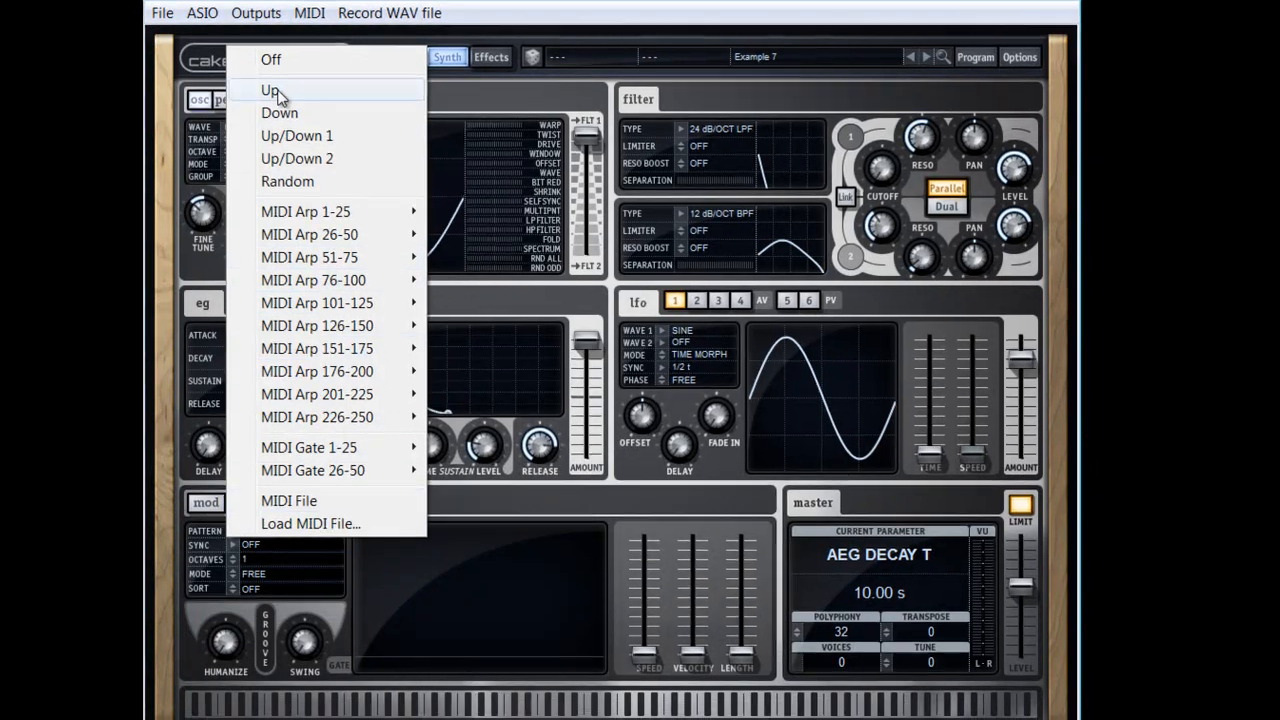
left_click(277, 93)
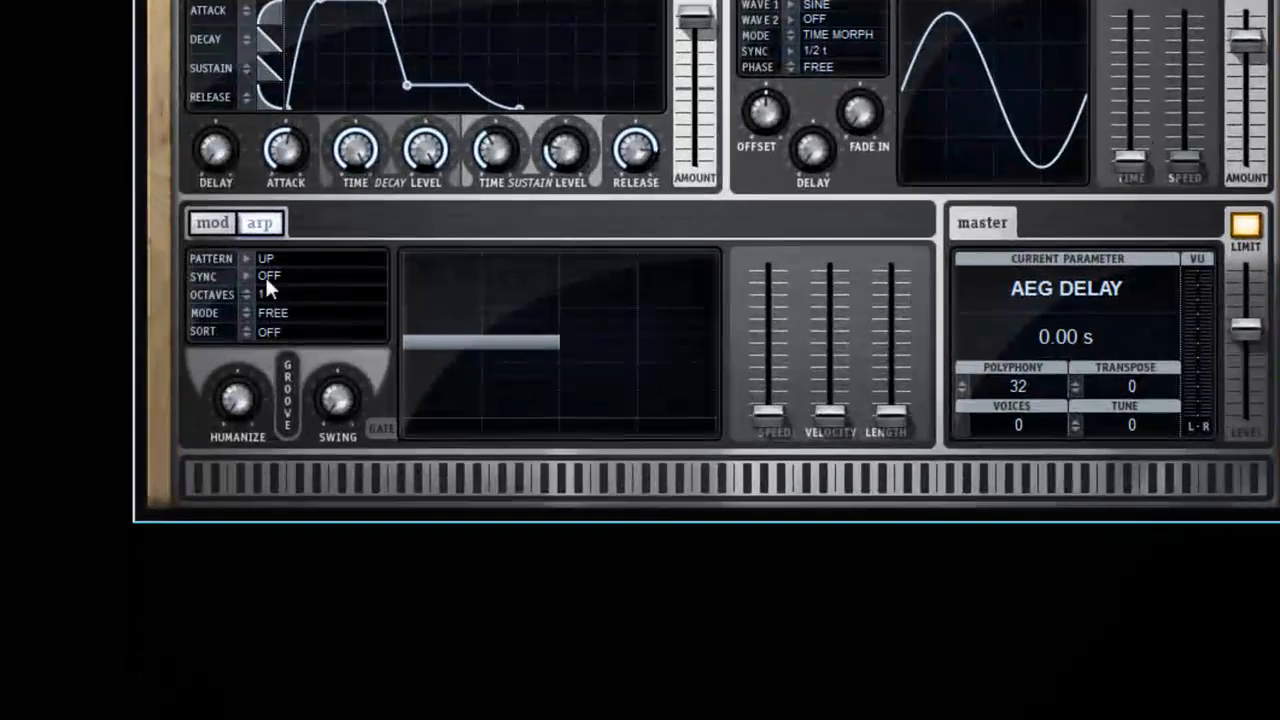
Step: Set the arpeggiator's sync to 1/4, its octaves to 3 and its mode to Sync
left_click(262, 275)
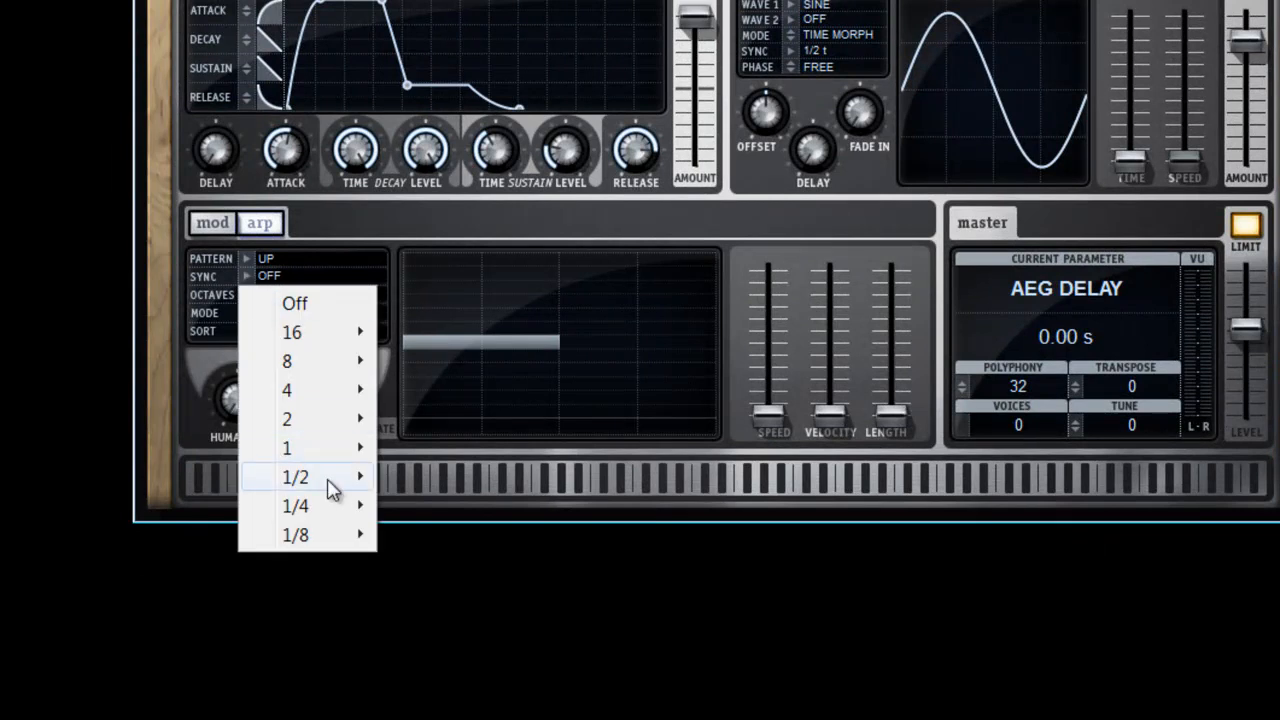
mouse_move(324, 510)
left_click(434, 537)
left_click(267, 289)
left_click(269, 290)
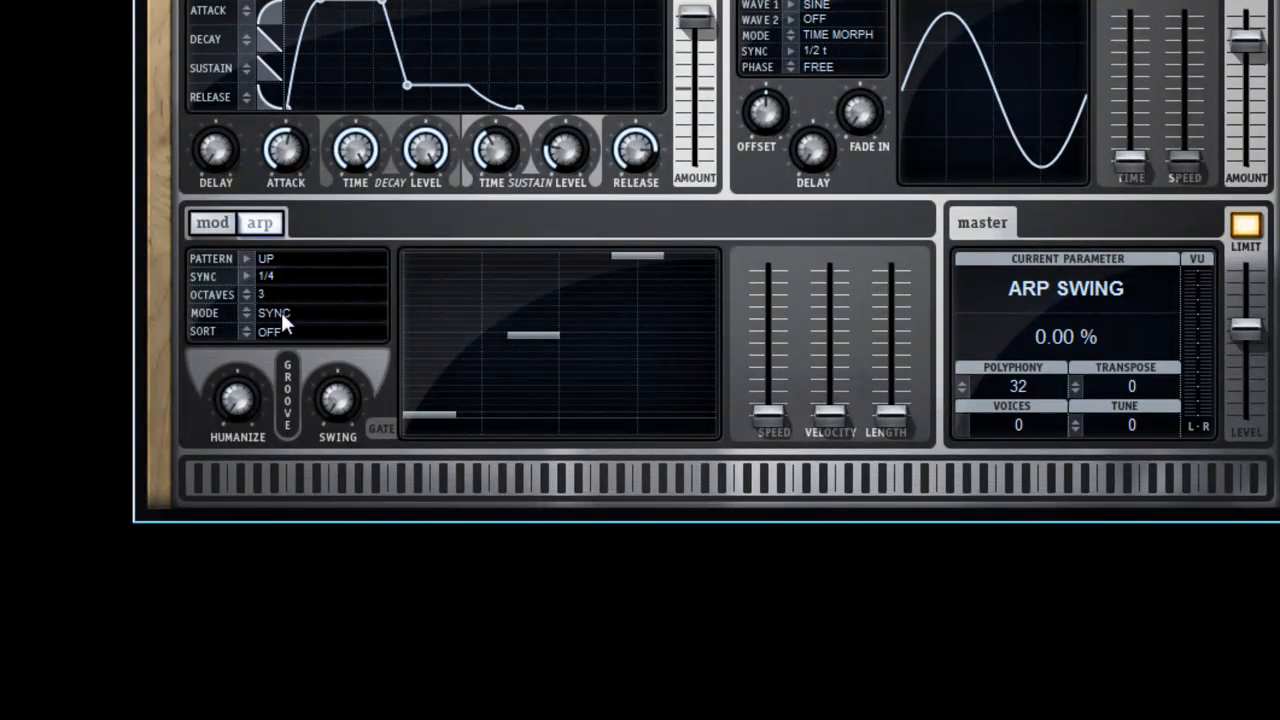
Step: Raise the arpeggiator's velocity to near maximum and its length to a little under halfway
left_click_drag(833, 406, 841, 284)
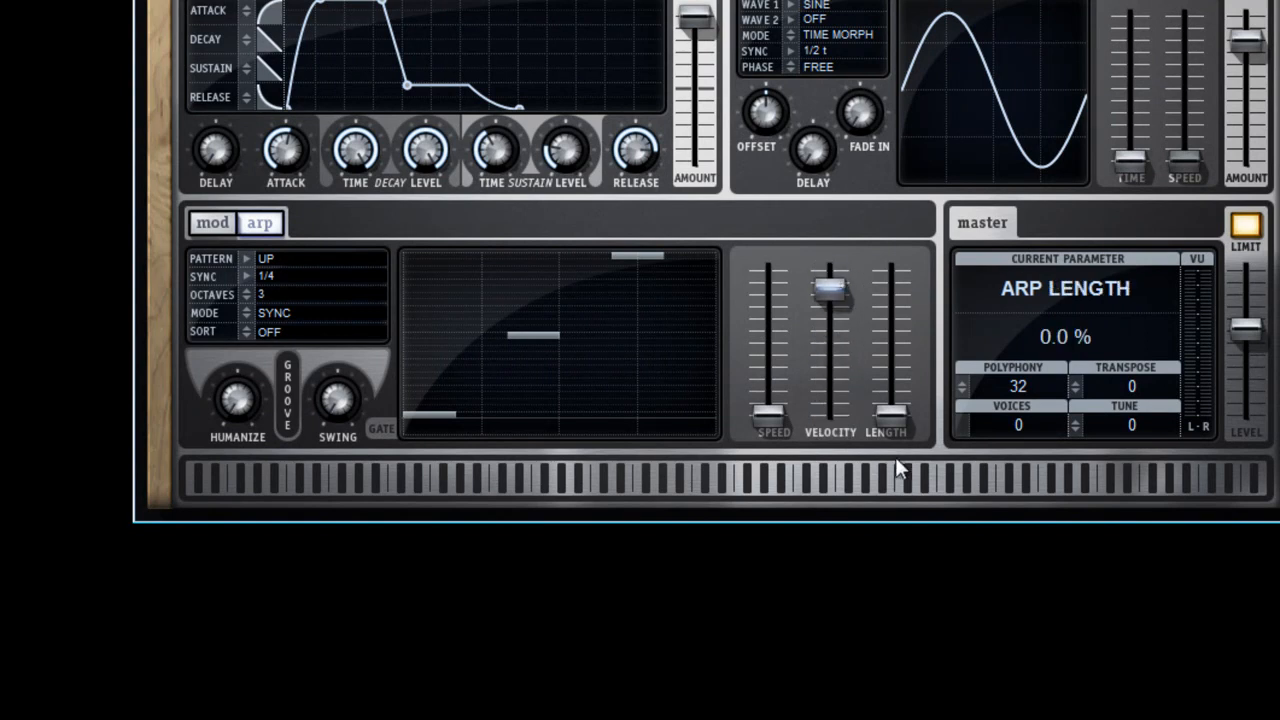
mouse_move(886, 418)
left_mouse_down()
mouse_move(897, 334)
mouse_move(894, 418)
left_mouse_up()
left_click_drag(829, 297, 838, 277)
left_click_drag(894, 416, 912, 350)
Step: Lower the arpeggiator's length to its minimum and readjust the master volume
left_click(1240, 330)
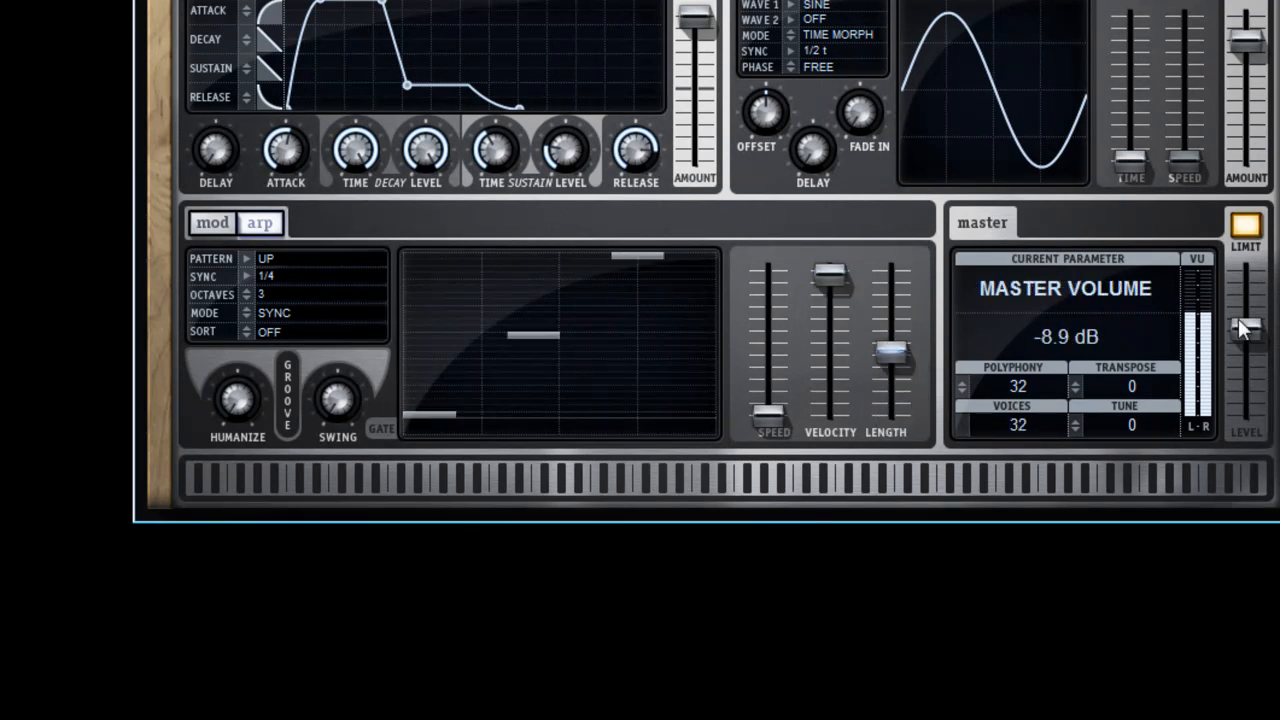
left_click_drag(1240, 330, 1242, 318)
left_click_drag(891, 355, 881, 430)
left_click_drag(1246, 316, 1260, 333)
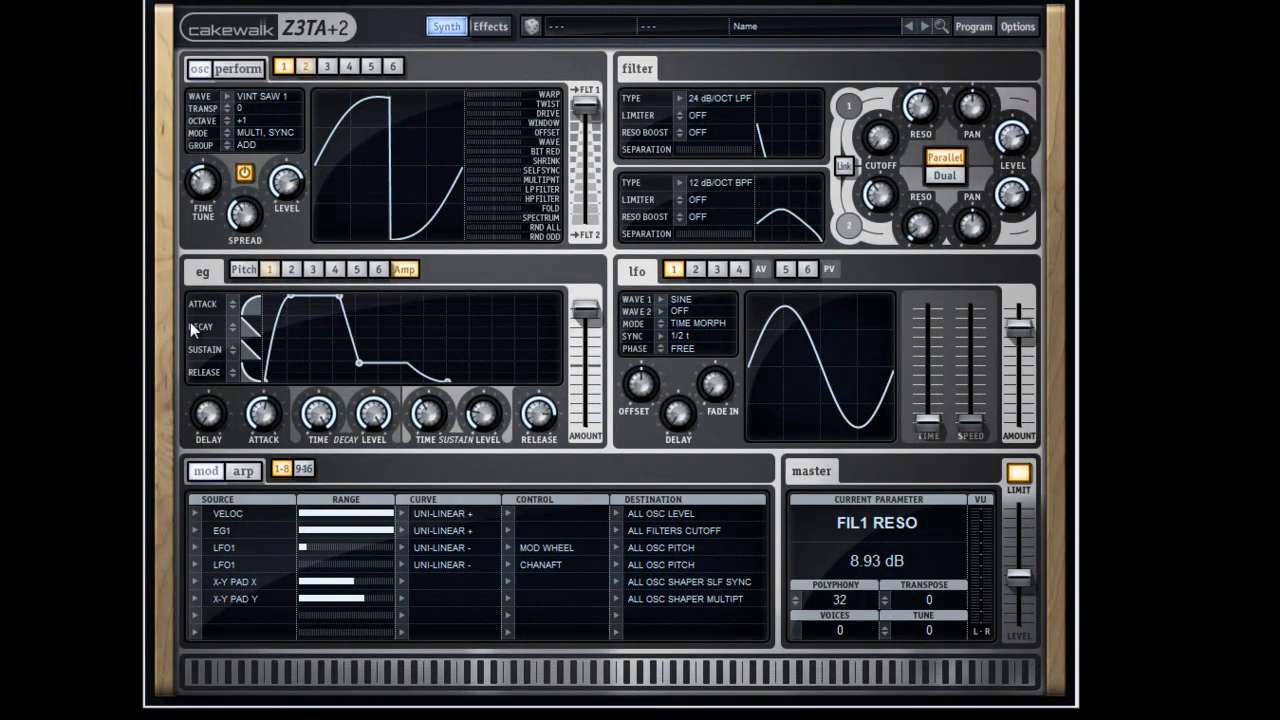
Step: Save the current program as a new program file named Name
left_click(988, 28)
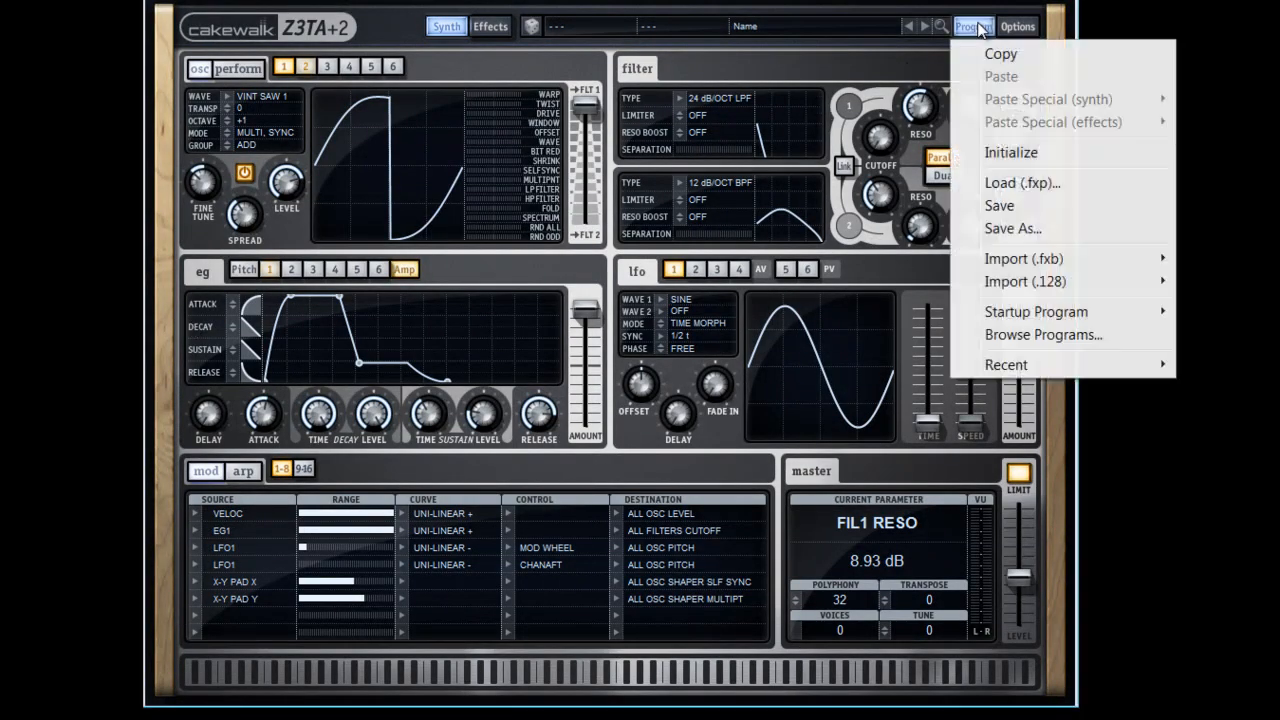
left_click(1018, 230)
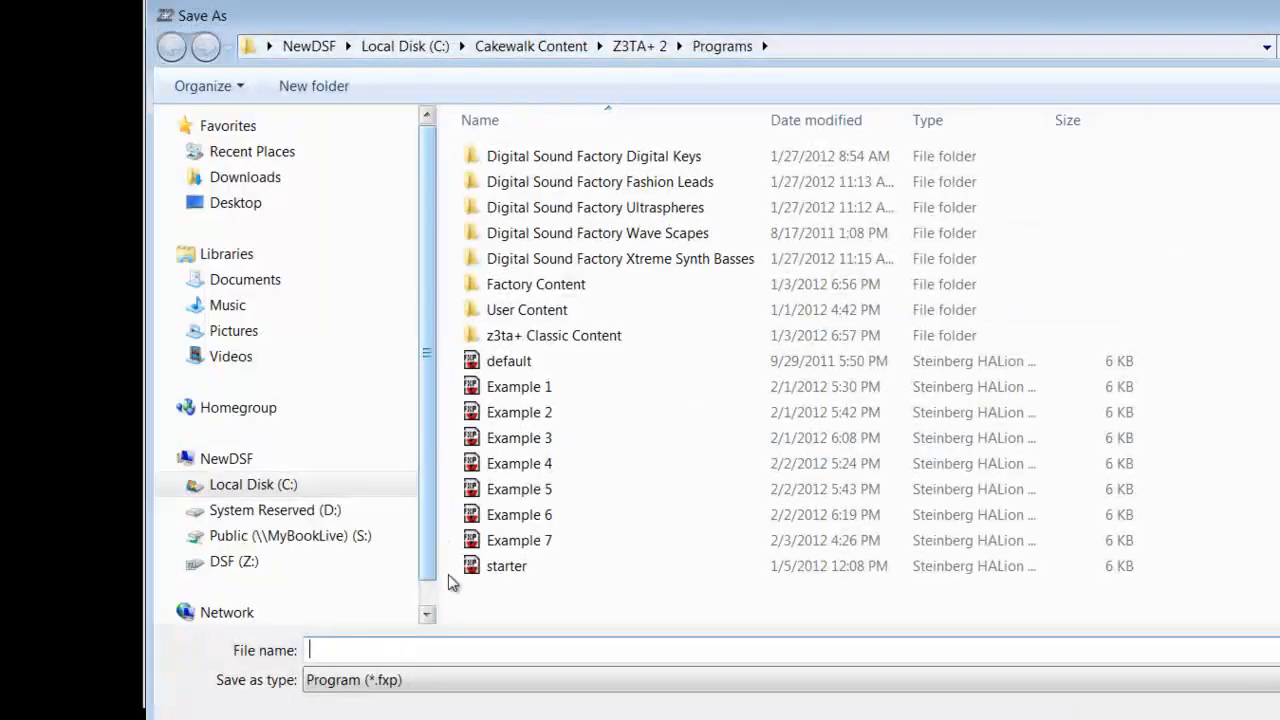
type("Name")
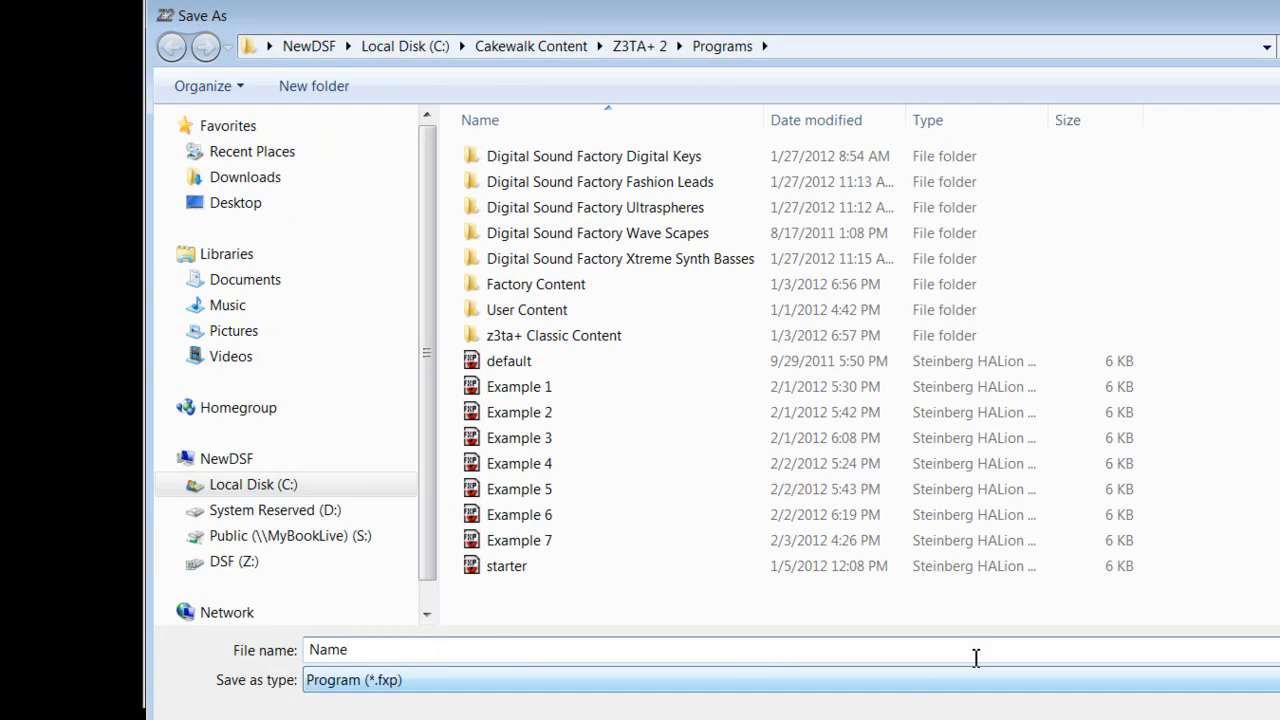
left_click(1278, 718)
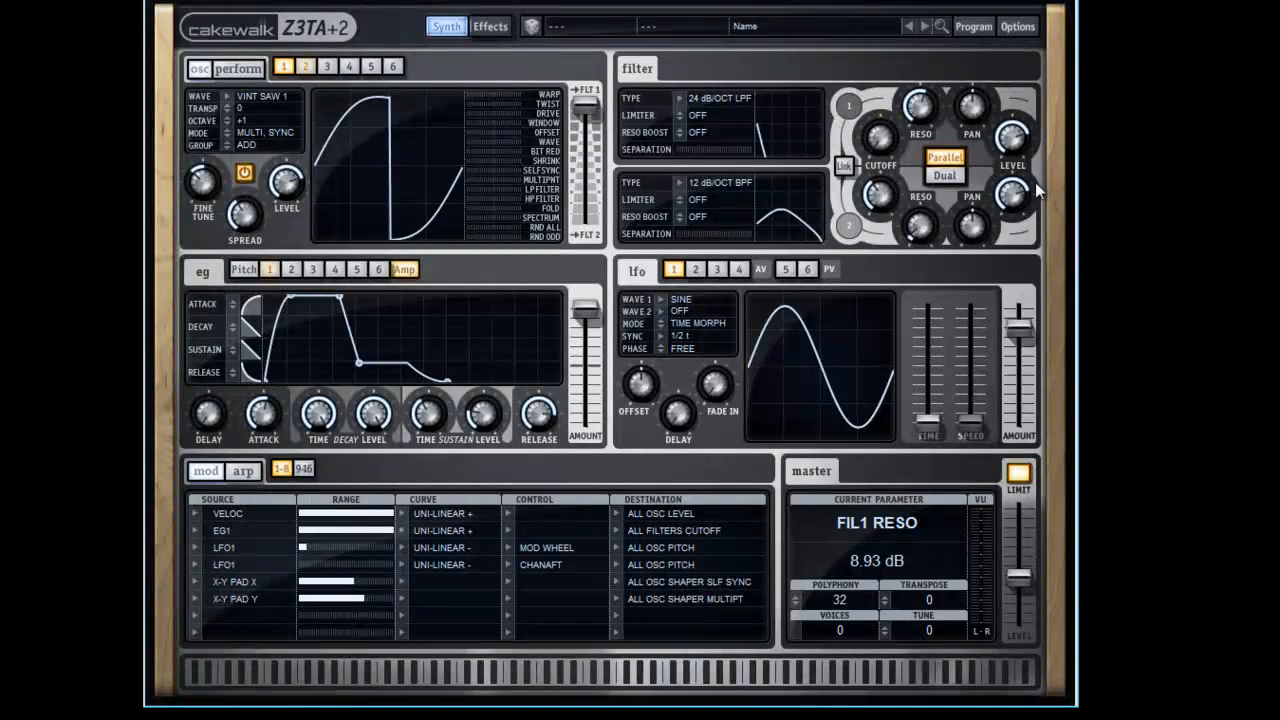
Step: Initialize the program to start a blank patch and turn on the master limiter
left_click(975, 27)
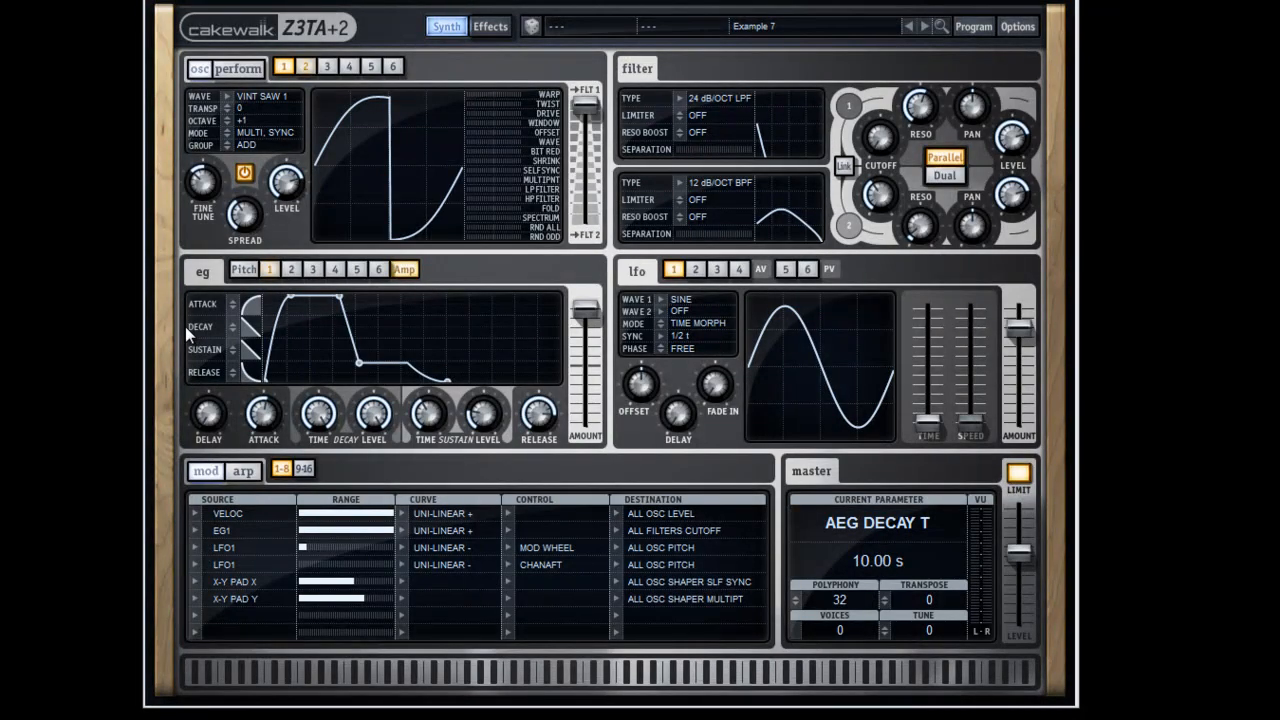
left_click(973, 27)
left_click(1028, 152)
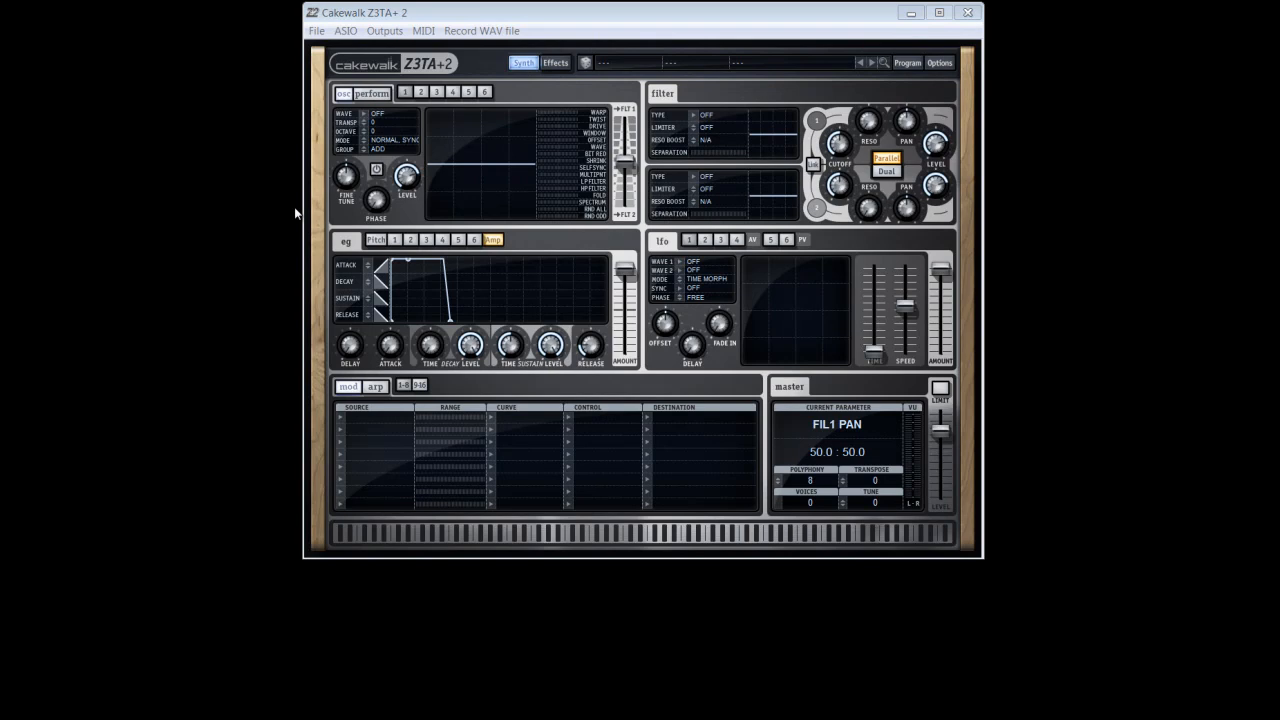
left_click(941, 390)
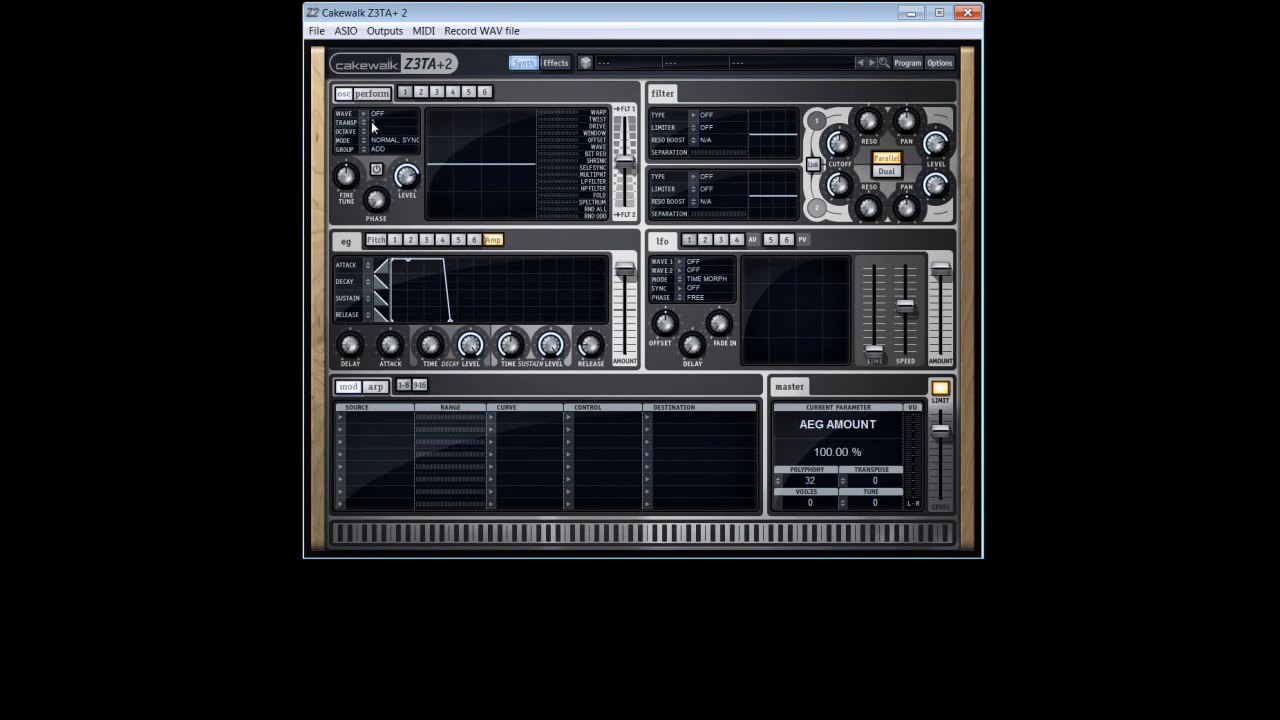
Step: Load the DSF Arp Square 1 wavetable into the User 1 wave for oscillator 1
left_click(364, 117)
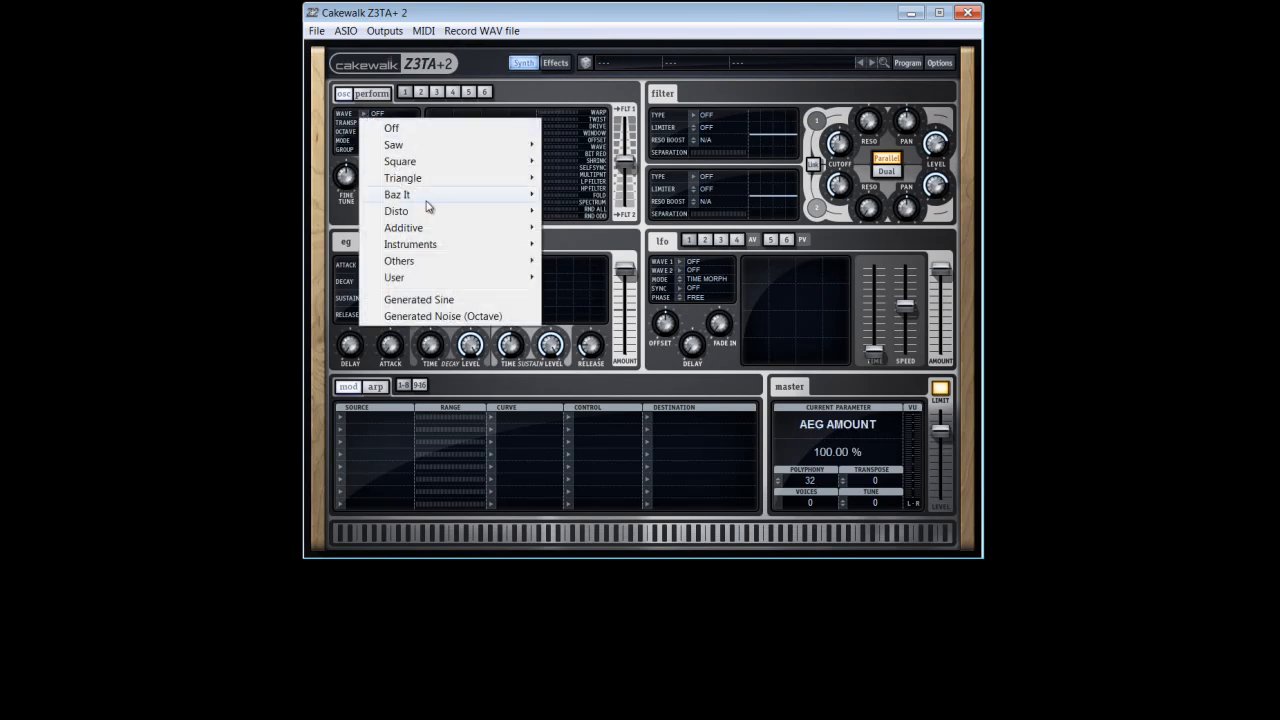
mouse_move(446, 280)
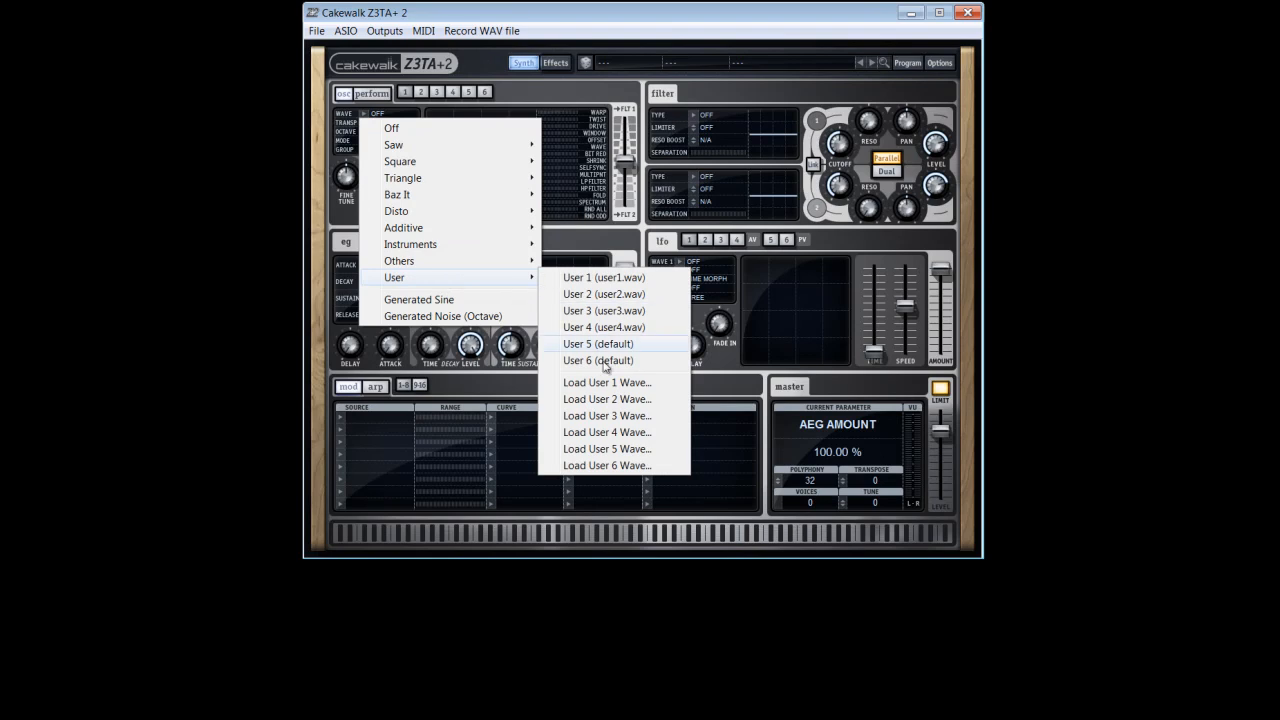
left_click(625, 386)
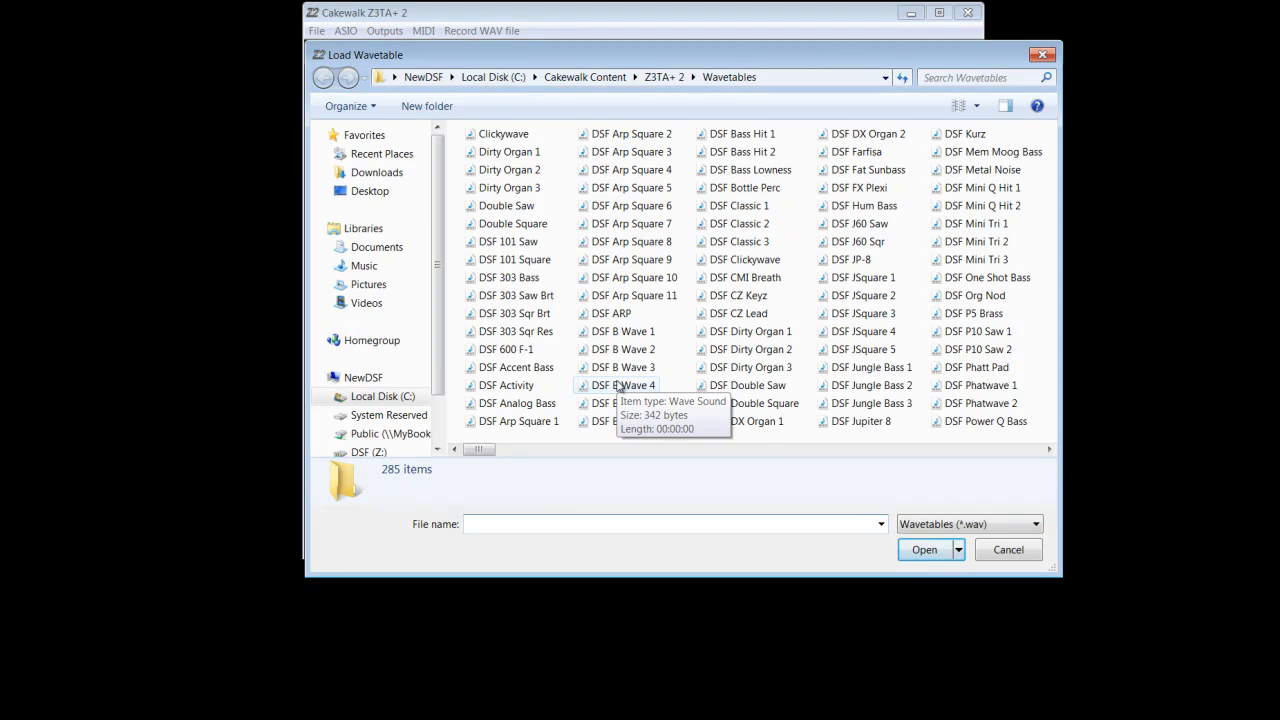
left_click(524, 428)
double_click(524, 428)
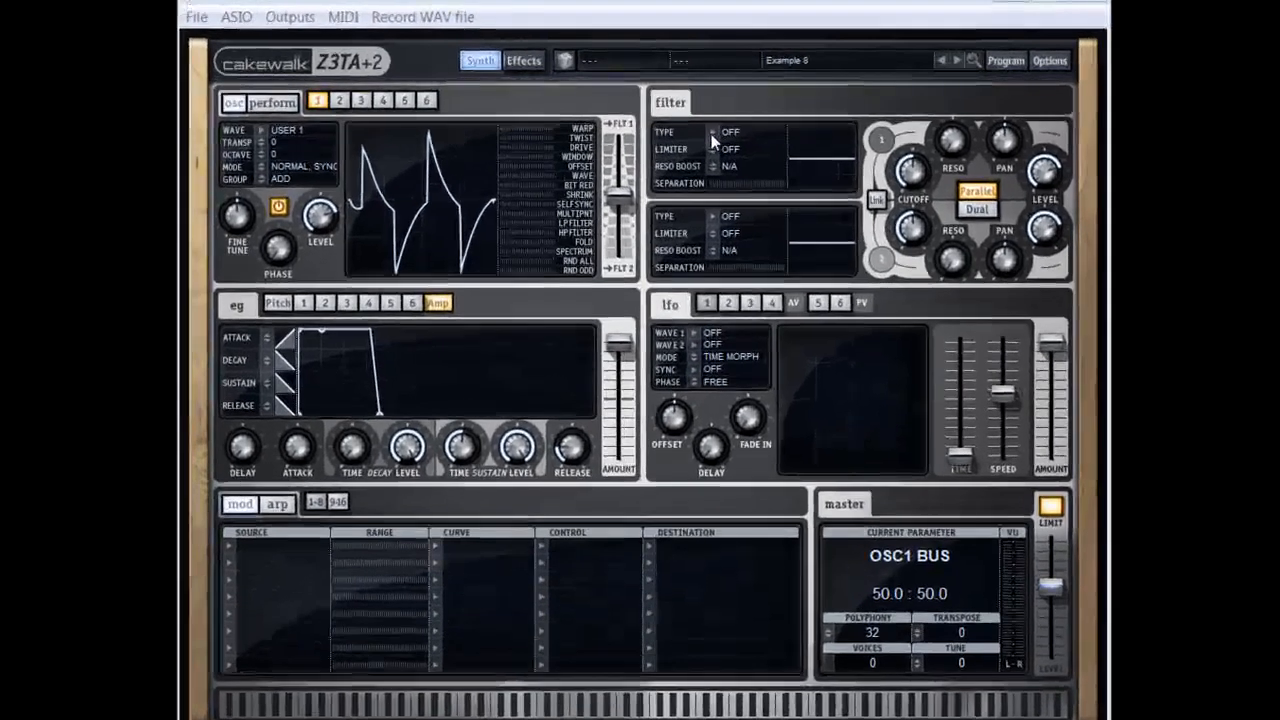
Step: Set filter 1 to 24 dB/Oct LPF and filter 2 to Formant
left_click(695, 116)
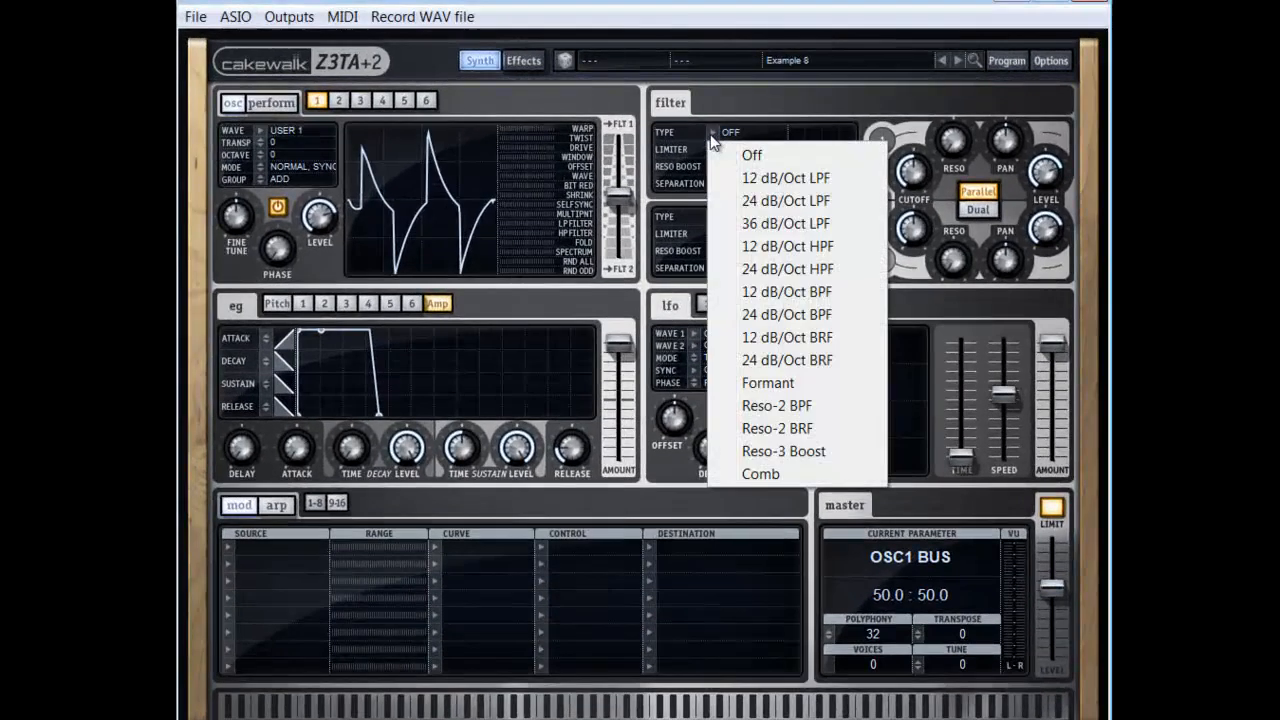
left_click(778, 200)
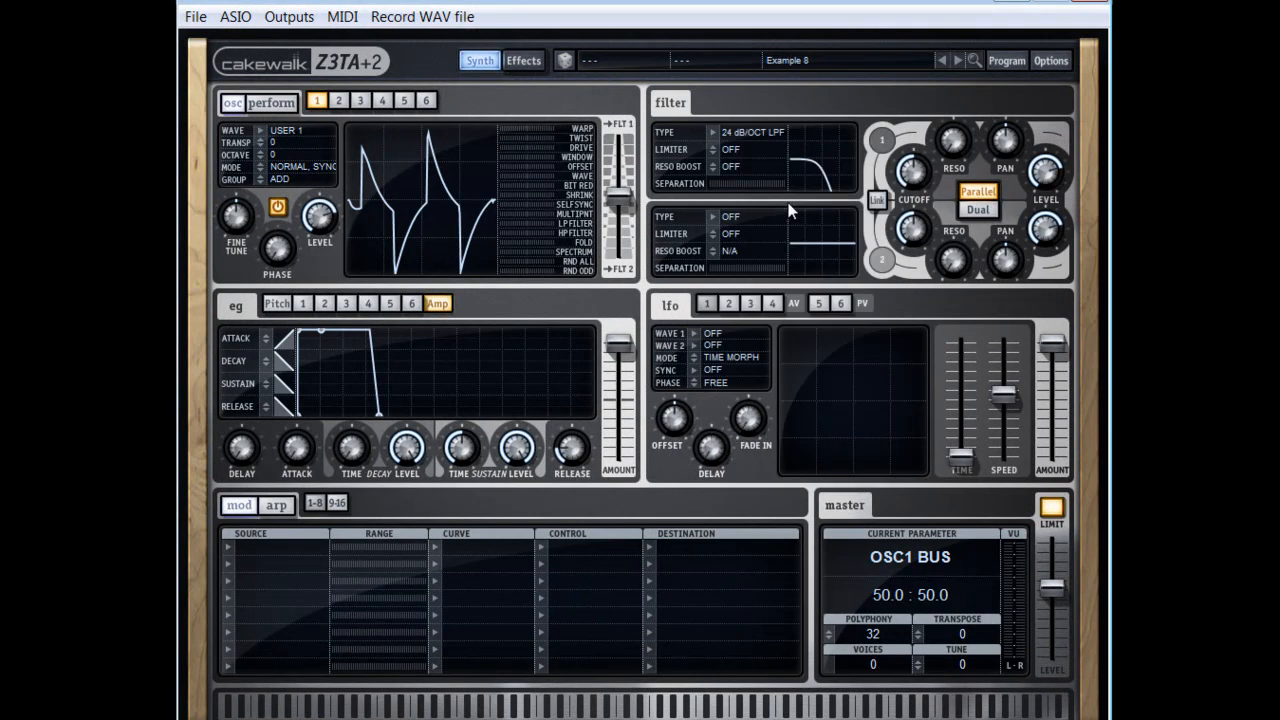
left_click(710, 216)
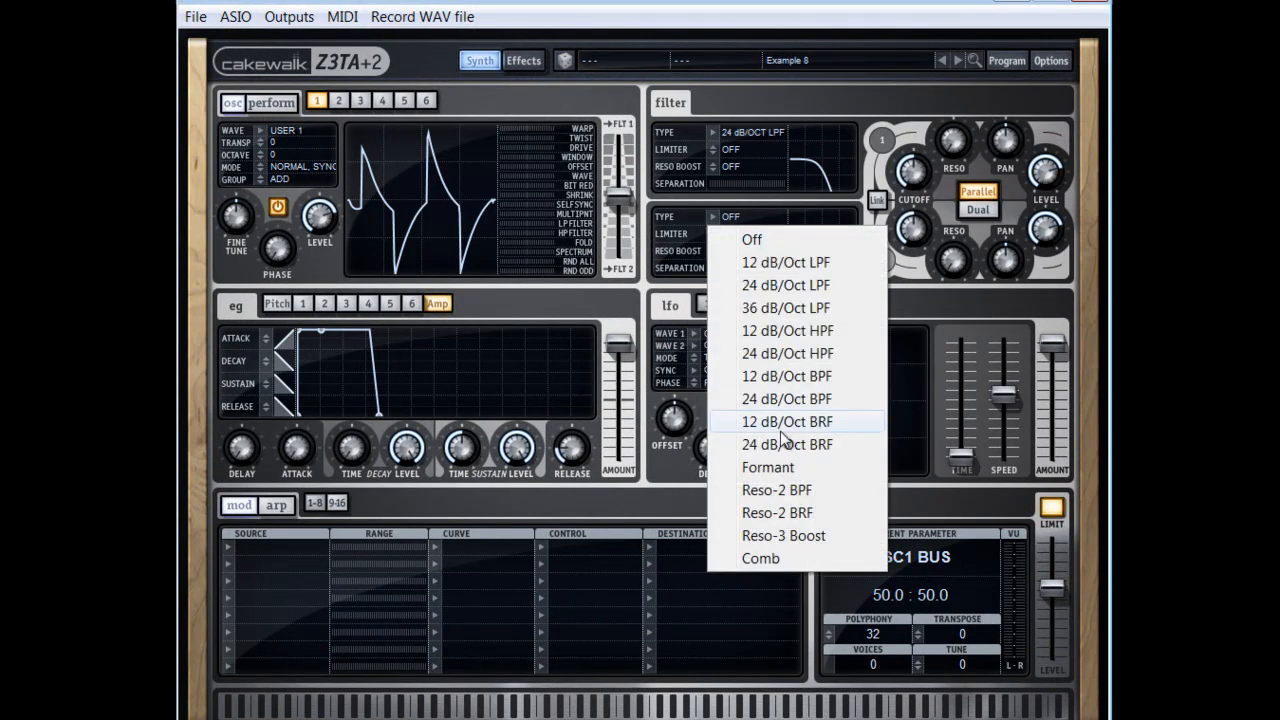
left_click(787, 468)
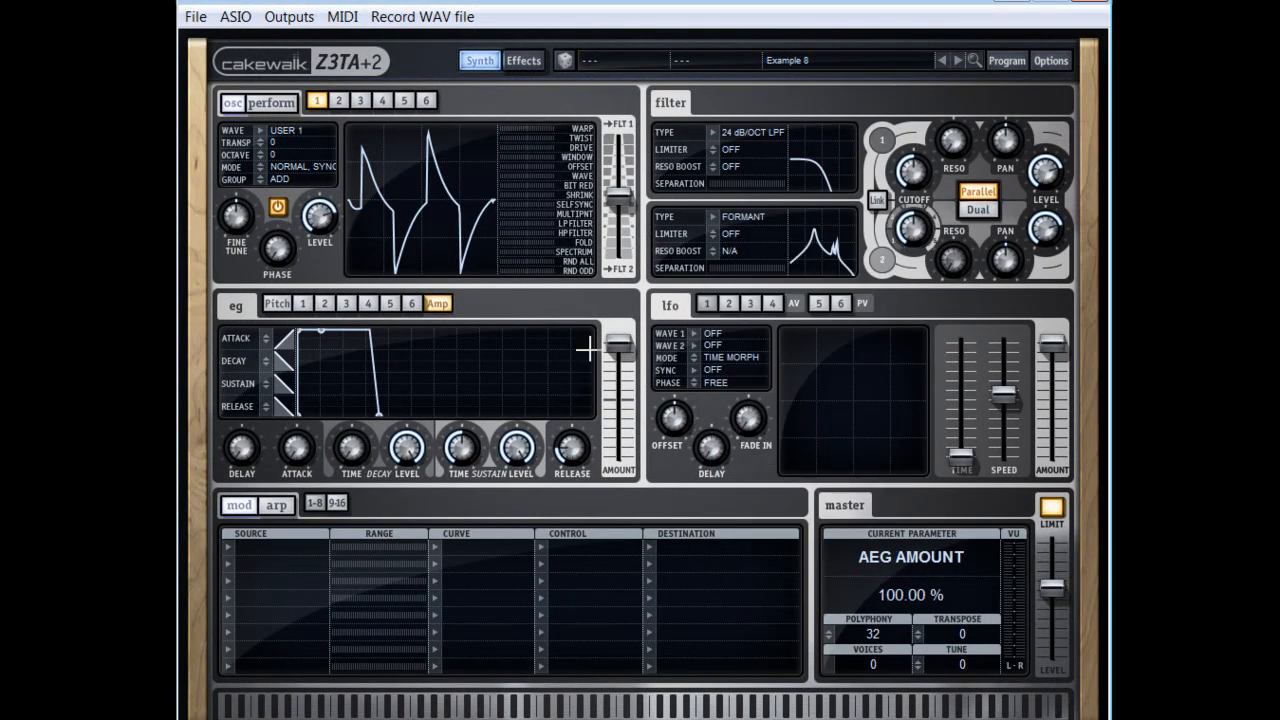
Step: Route oscillator 1 fully to filter 1 with its cutoff raised, also auditioning it through filter 2 while sweeping that cutoff
left_click_drag(620, 195, 620, 138)
left_click_drag(912, 165, 930, 84)
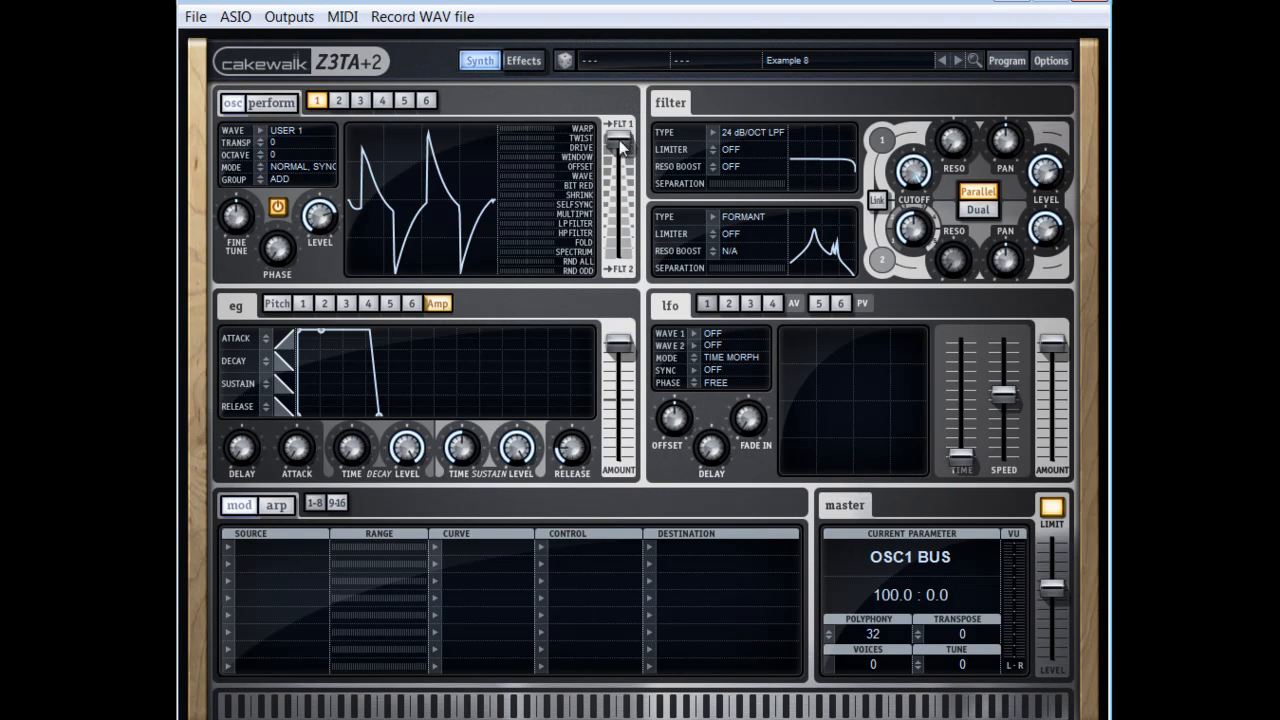
left_click_drag(620, 143, 620, 255)
left_click_drag(916, 231, 695, 235)
left_click_drag(620, 252, 633, 76)
Step: Try an amp envelope attack of about 0.16 s, and readjust the attack and release by ear
mouse_move(223, 331)
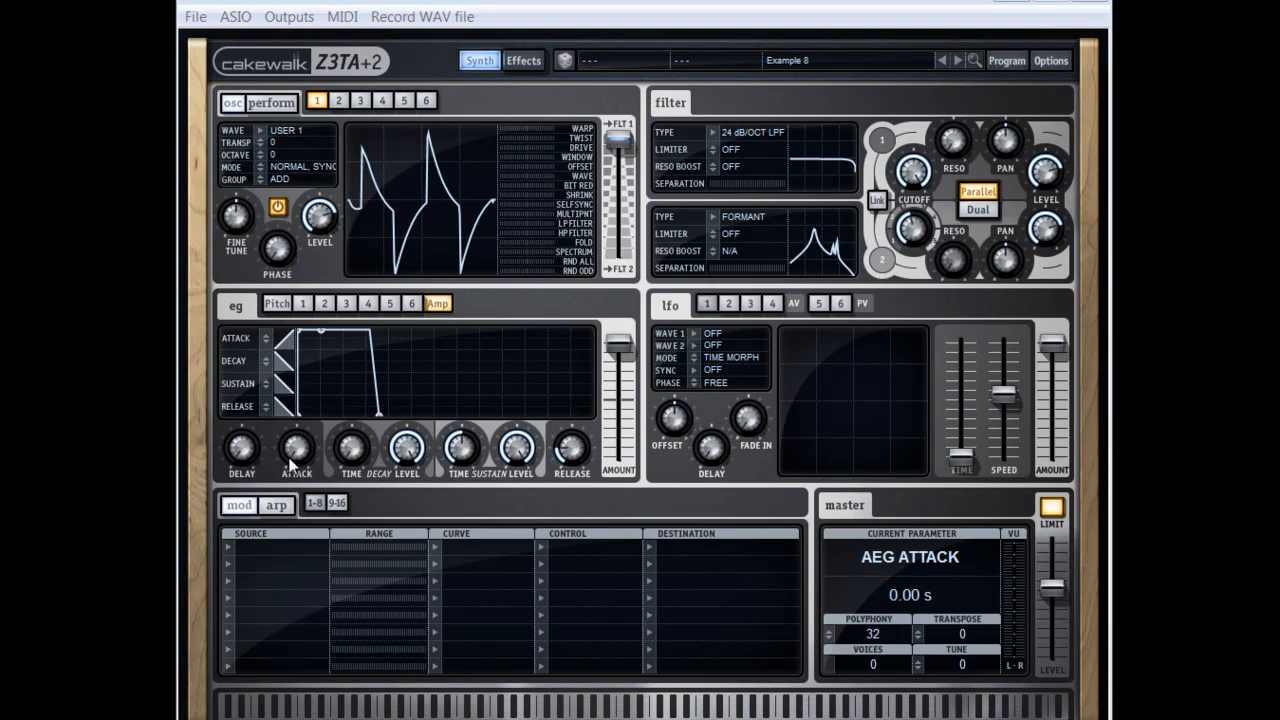
left_click_drag(303, 455, 306, 374)
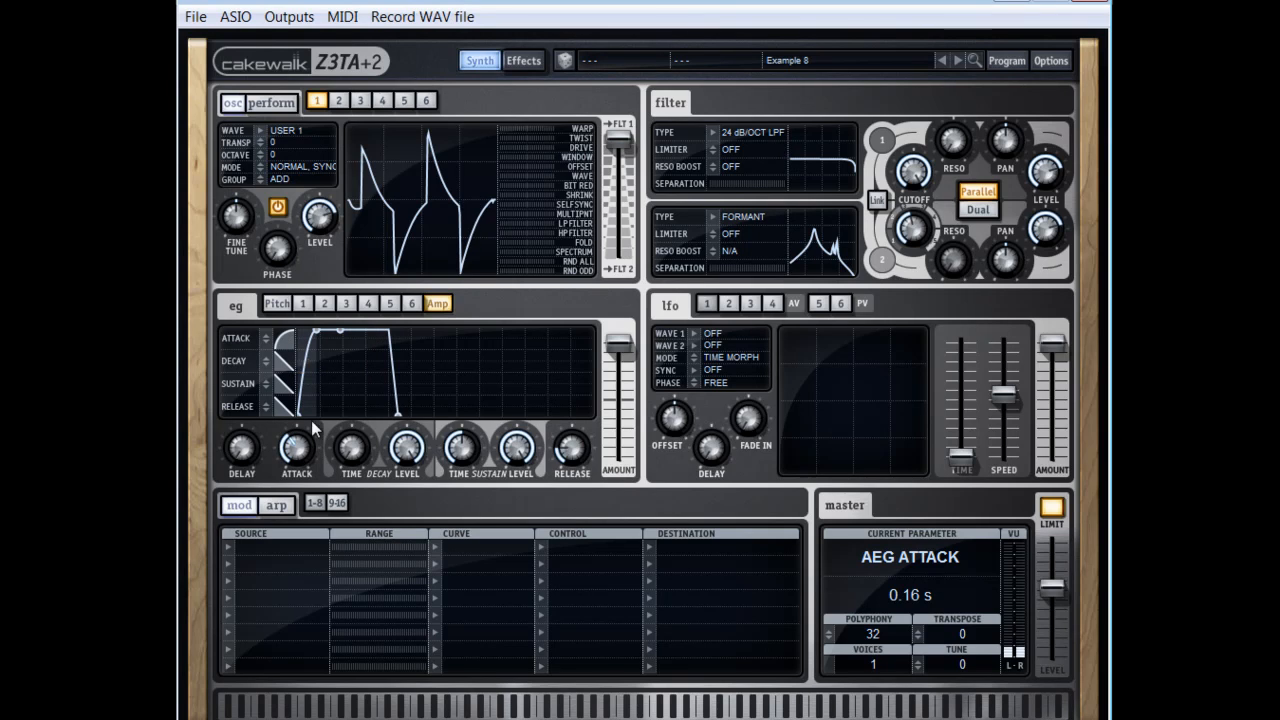
left_click_drag(310, 442, 293, 384)
left_click_drag(570, 449, 508, 389)
mouse_move(570, 445)
left_mouse_down()
mouse_move(571, 420)
mouse_move(559, 423)
left_mouse_up()
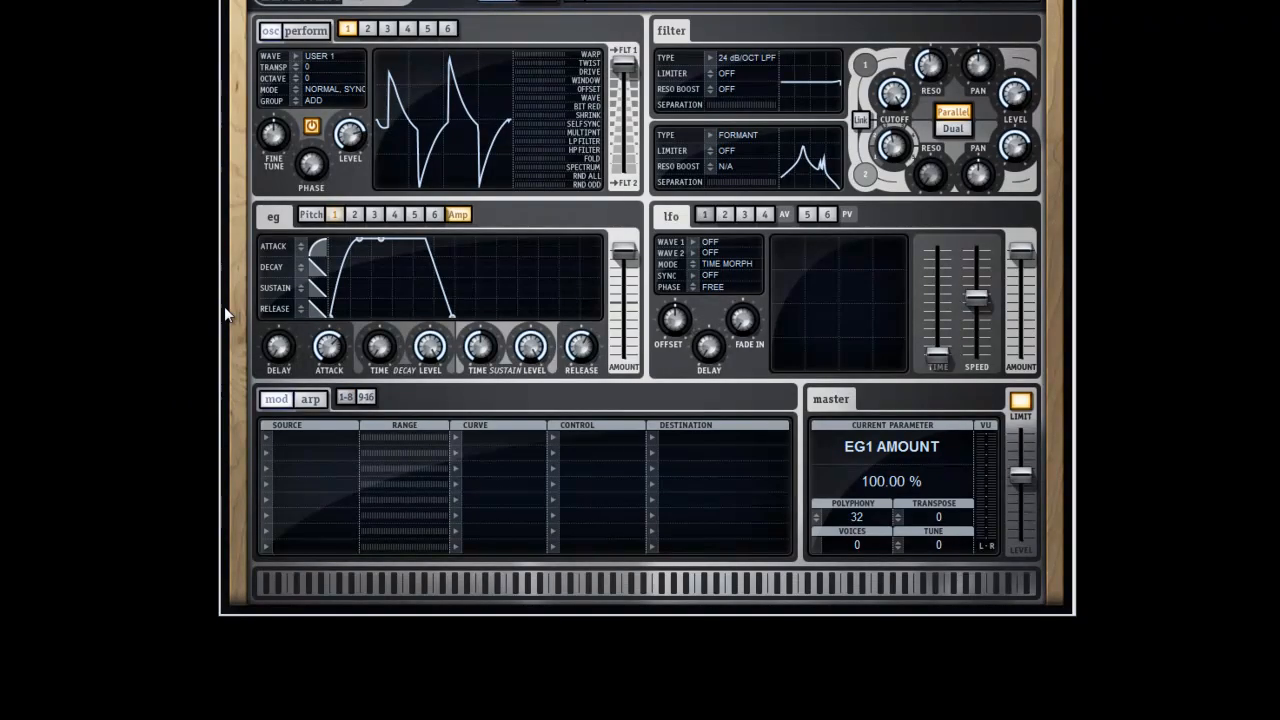
Step: Add EG1 as the source of the first modulation slot with a 100% range and a Unipolar-Linear + curve
left_click(266, 437)
mouse_move(300, 503)
left_click(466, 521)
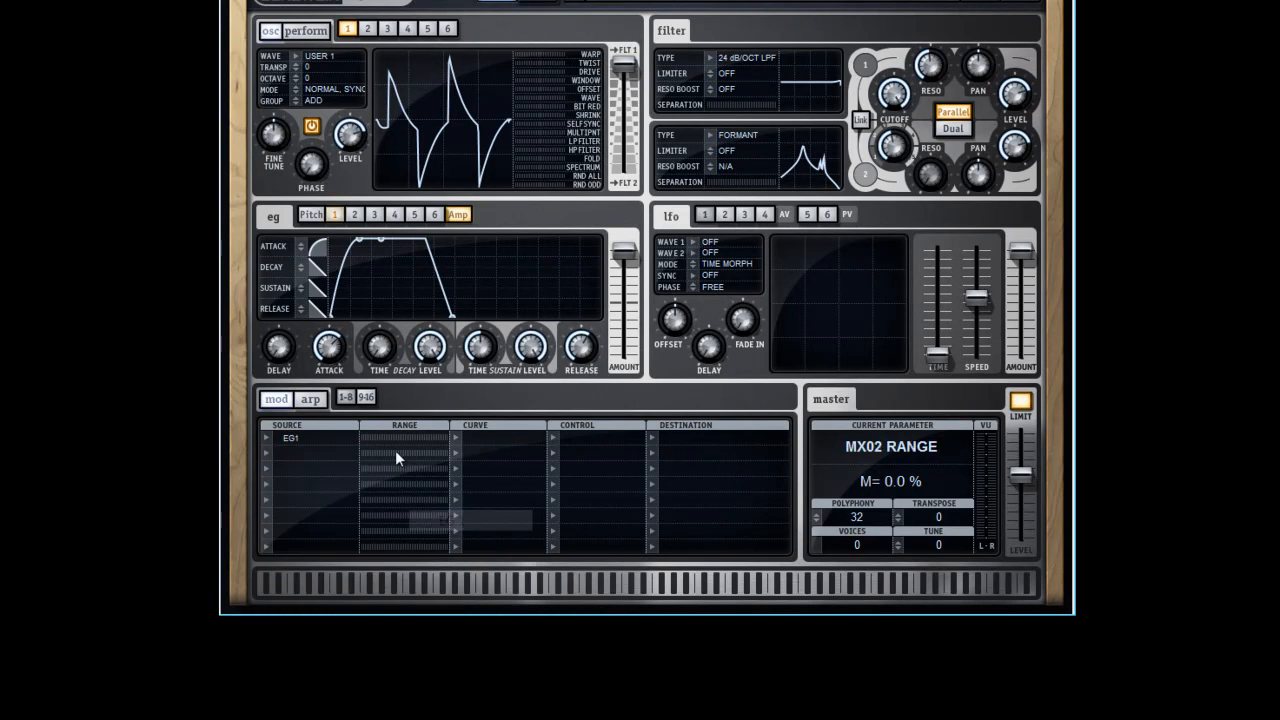
left_click_drag(388, 441, 463, 438)
left_click(455, 437)
mouse_move(486, 481)
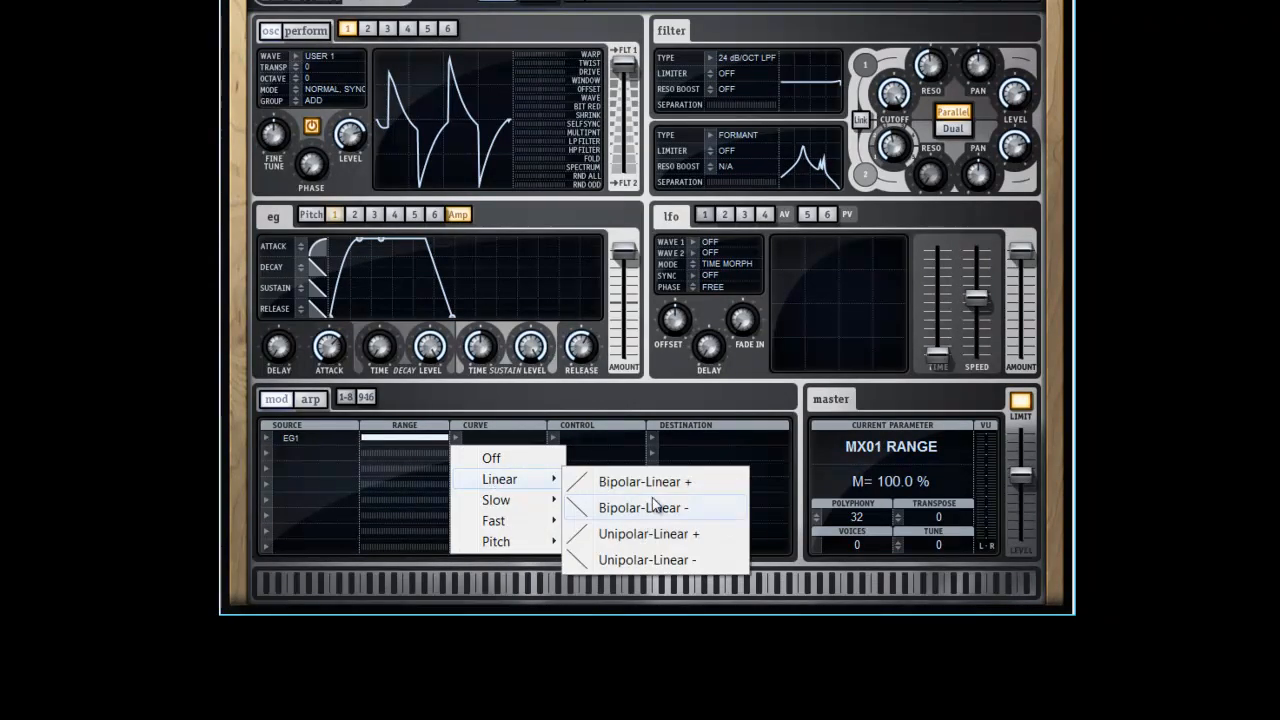
left_click(655, 531)
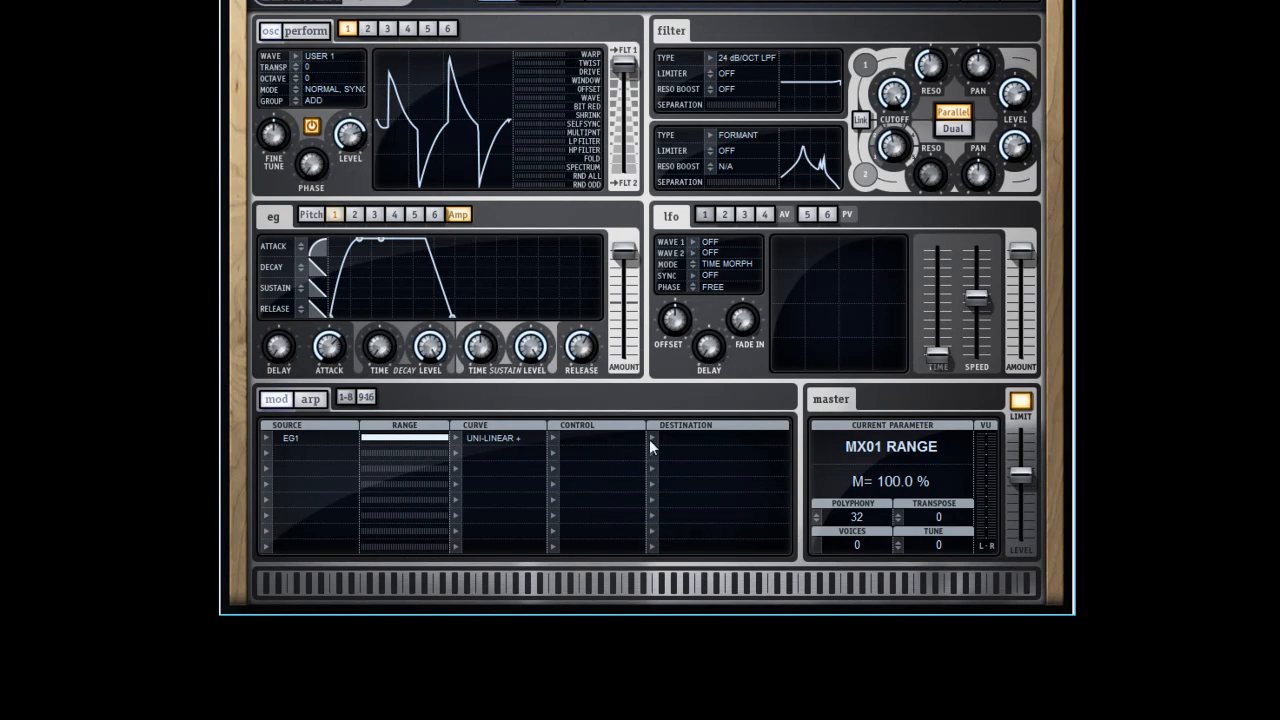
Step: Assign the EG1 modulation to filter 1's cutoff, lowering that cutoff and raising filter 1's resonance to about 5 dB
left_click(650, 441)
mouse_move(752, 545)
mouse_move(856, 545)
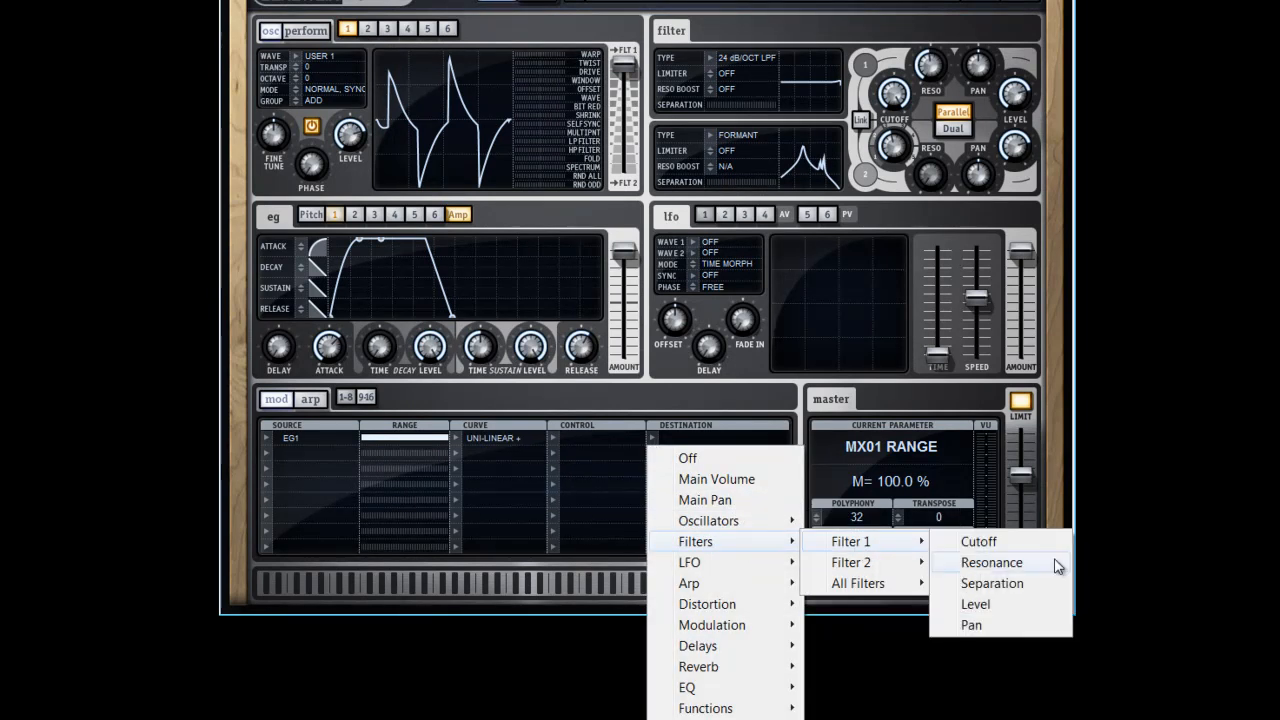
left_click(1005, 543)
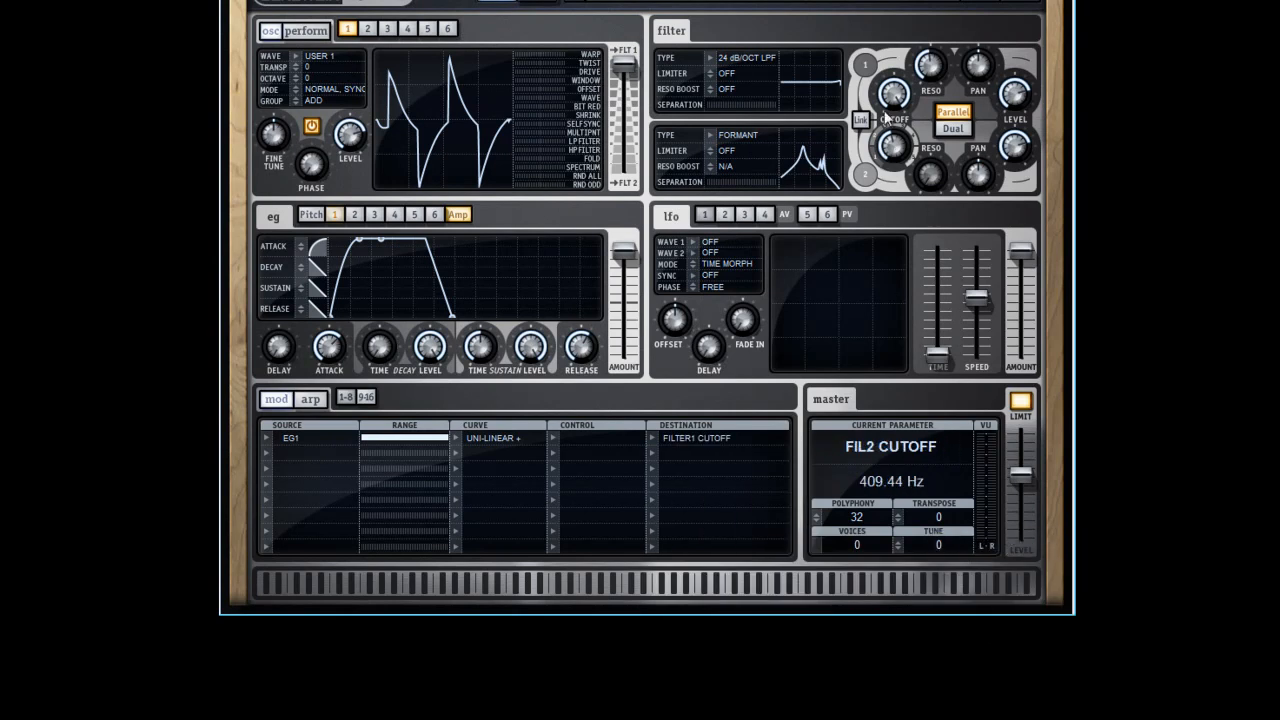
left_click_drag(893, 96, 946, 271)
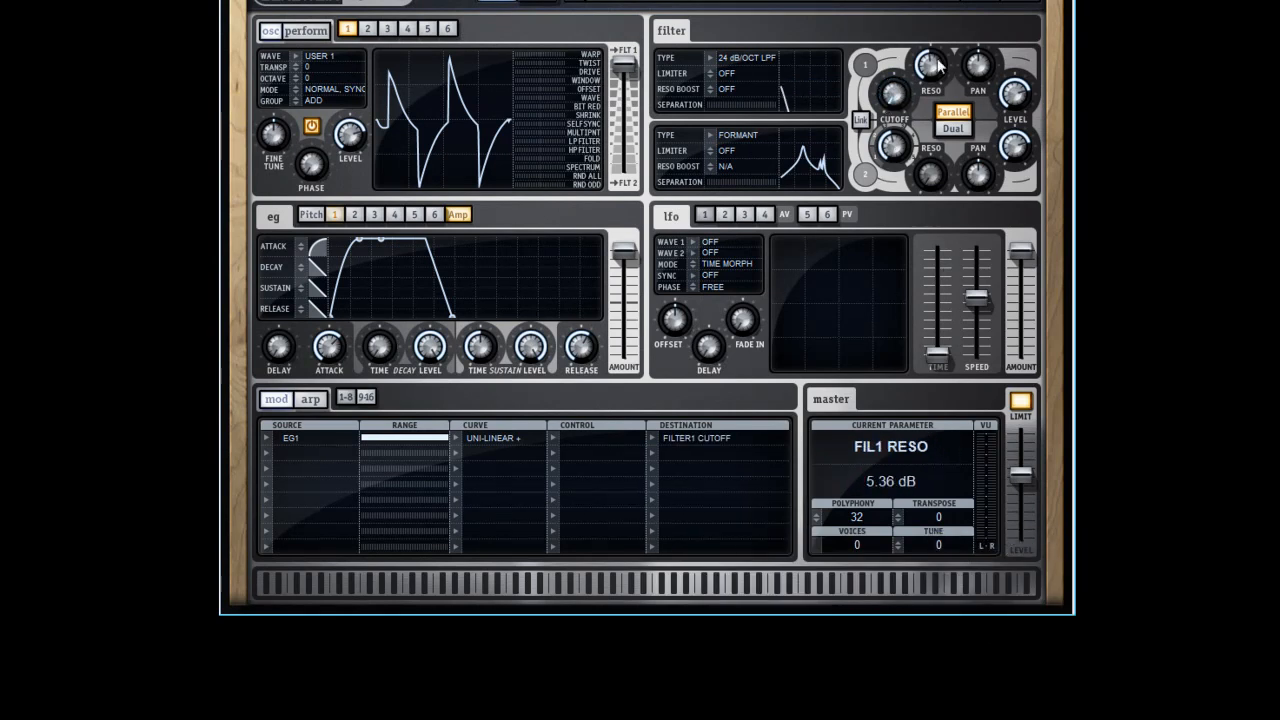
left_click_drag(930, 80, 933, 65)
Step: Reshape envelope 1 by adjusting its attack, decay time and level, and sustain time and level
left_click(334, 216)
left_click_drag(329, 346, 331, 299)
left_click_drag(379, 346, 424, 202)
left_click_drag(432, 353, 436, 291)
left_click_drag(481, 348, 486, 291)
left_click_drag(530, 350, 566, 214)
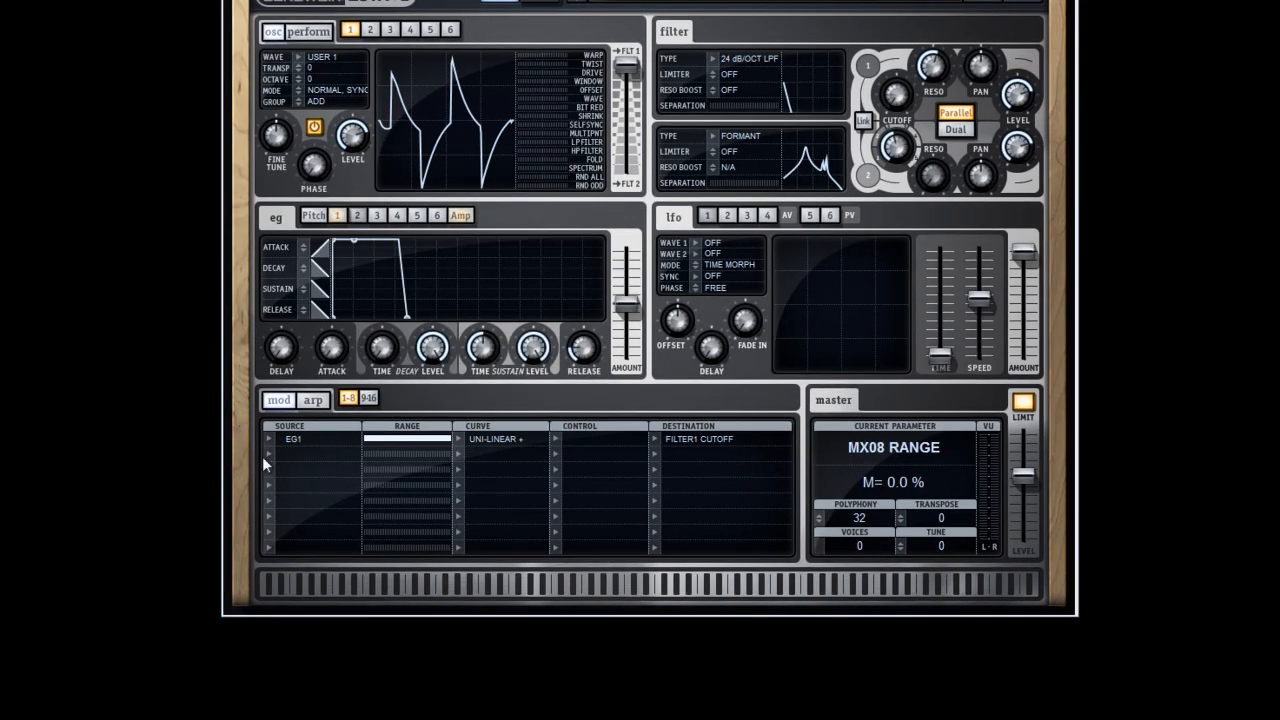
Step: Route LFO 1 to oscillator 1's Multipoint waveshaper in the second modulation slot with a 100% range
left_click(271, 452)
mouse_move(313, 500)
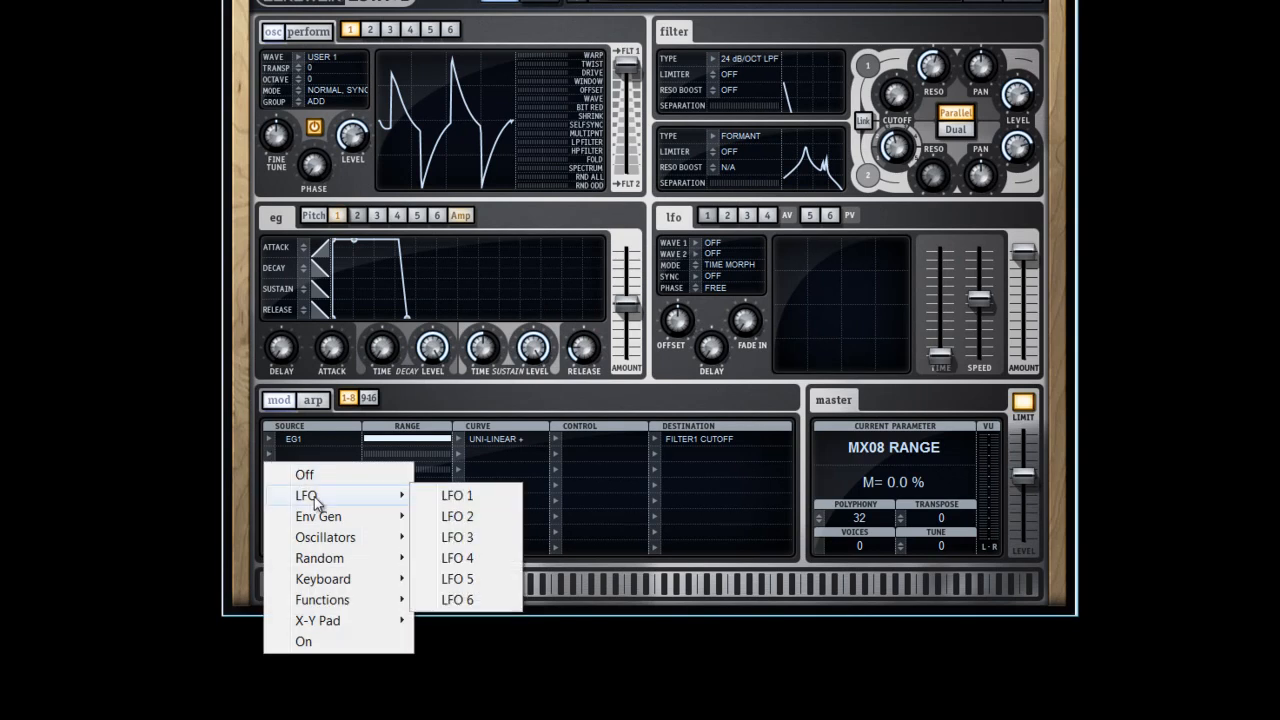
left_click(455, 495)
left_click_drag(389, 451, 552, 458)
left_click(650, 452)
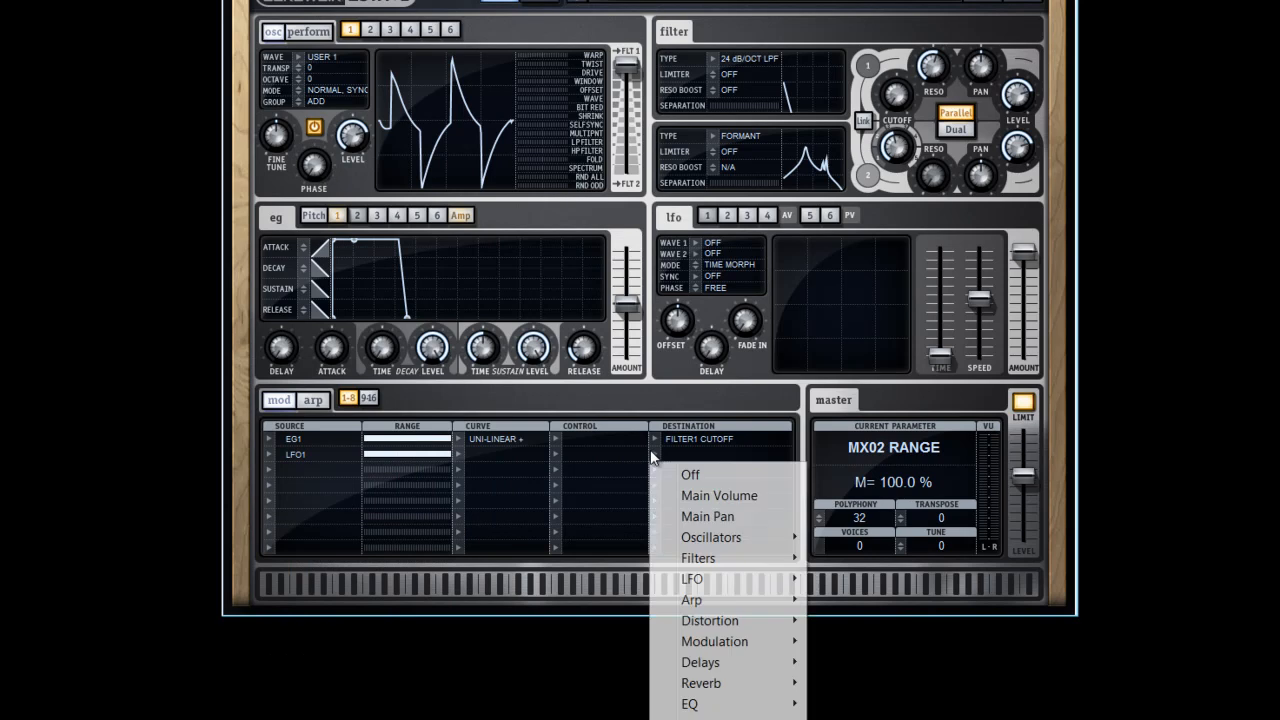
mouse_move(737, 541)
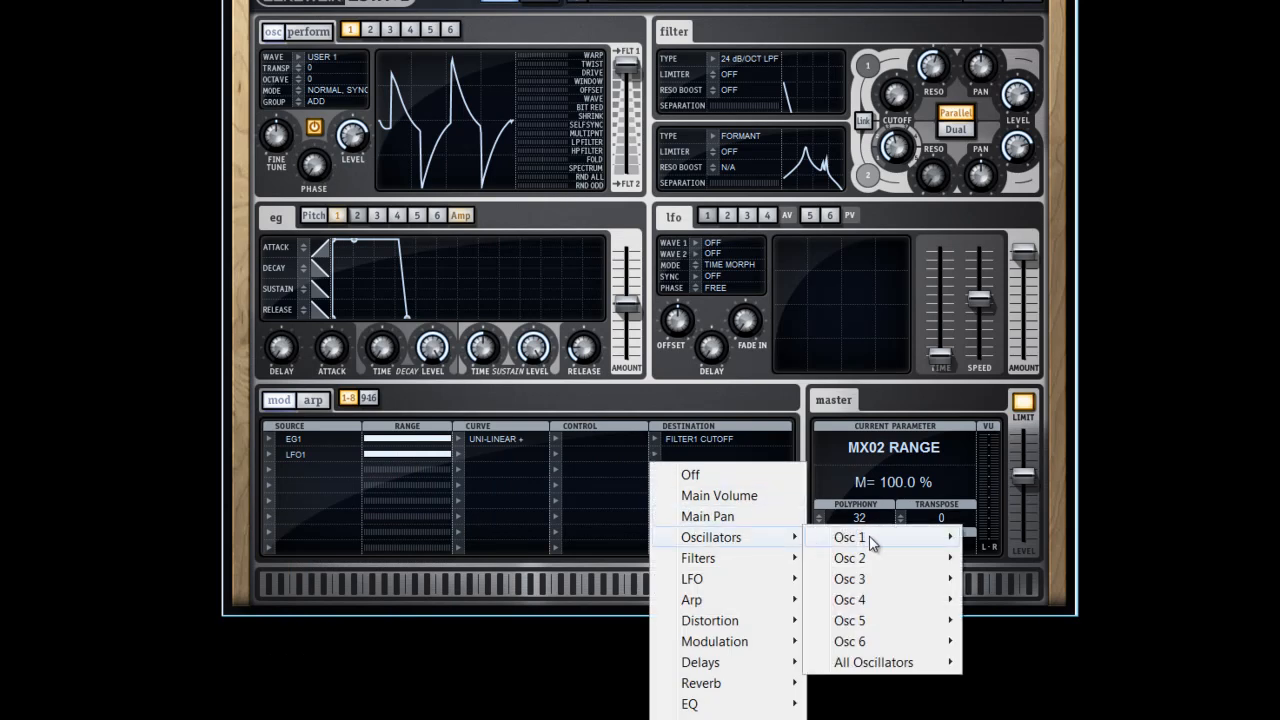
mouse_move(883, 537)
mouse_move(1065, 625)
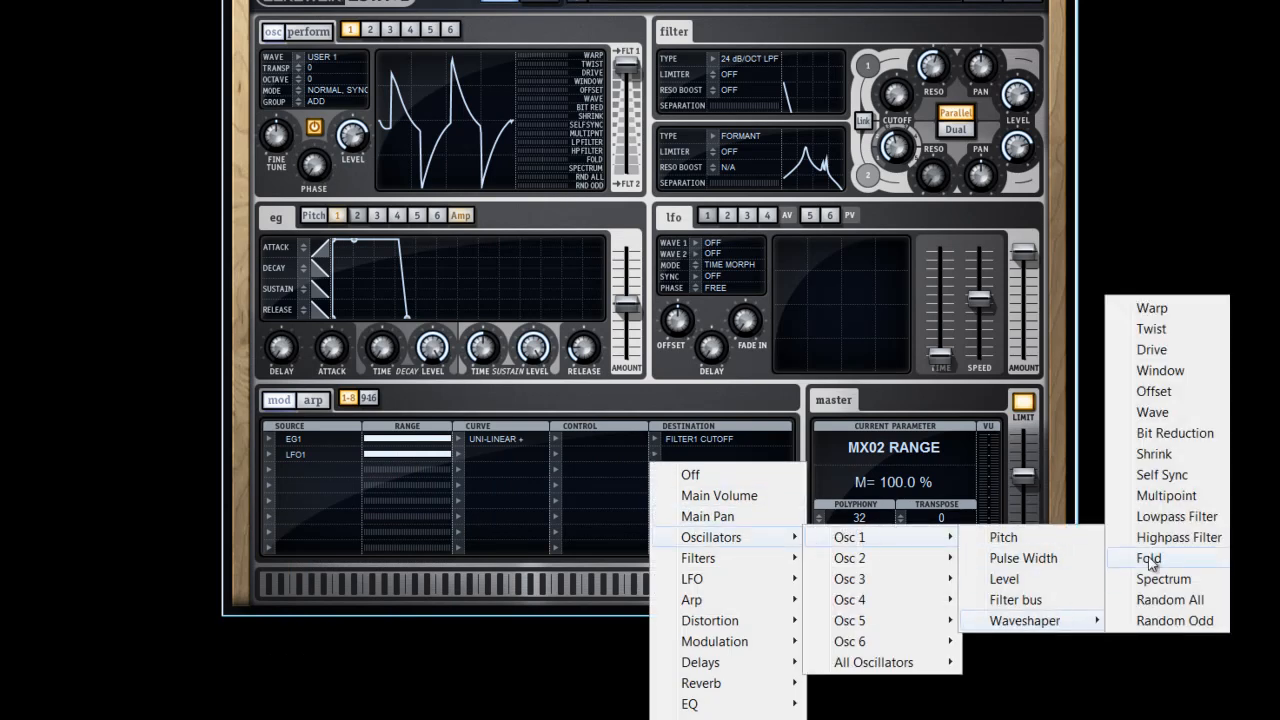
left_click(1203, 496)
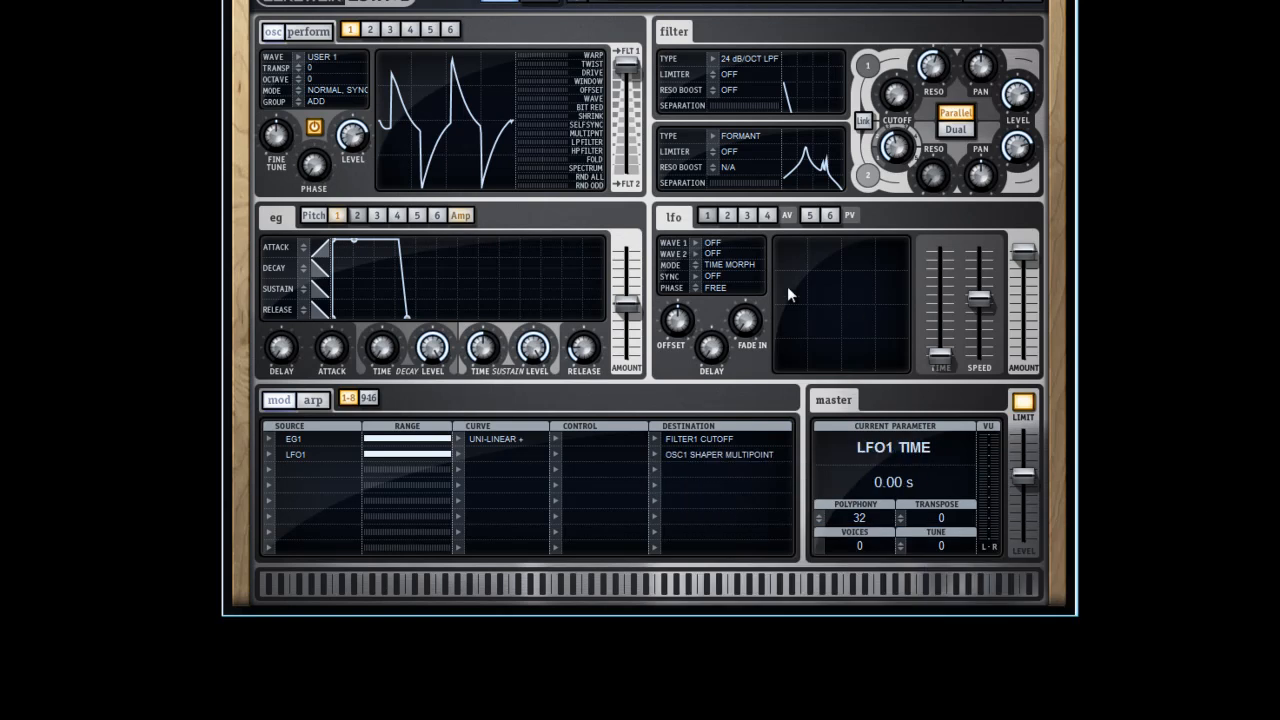
Step: Set LFO 1's first wave to Square and fine-tune its speed, trying 2.00 Hz before raising it slightly
left_click(694, 244)
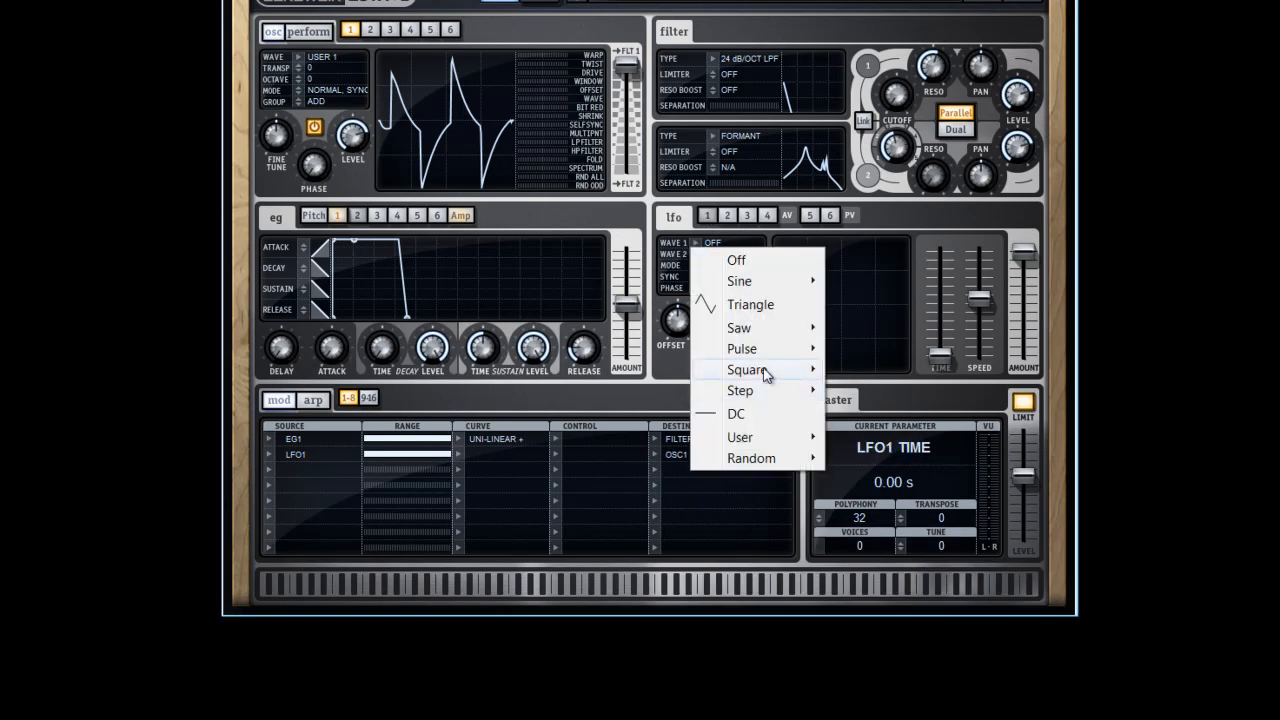
mouse_move(765, 370)
left_click(845, 373)
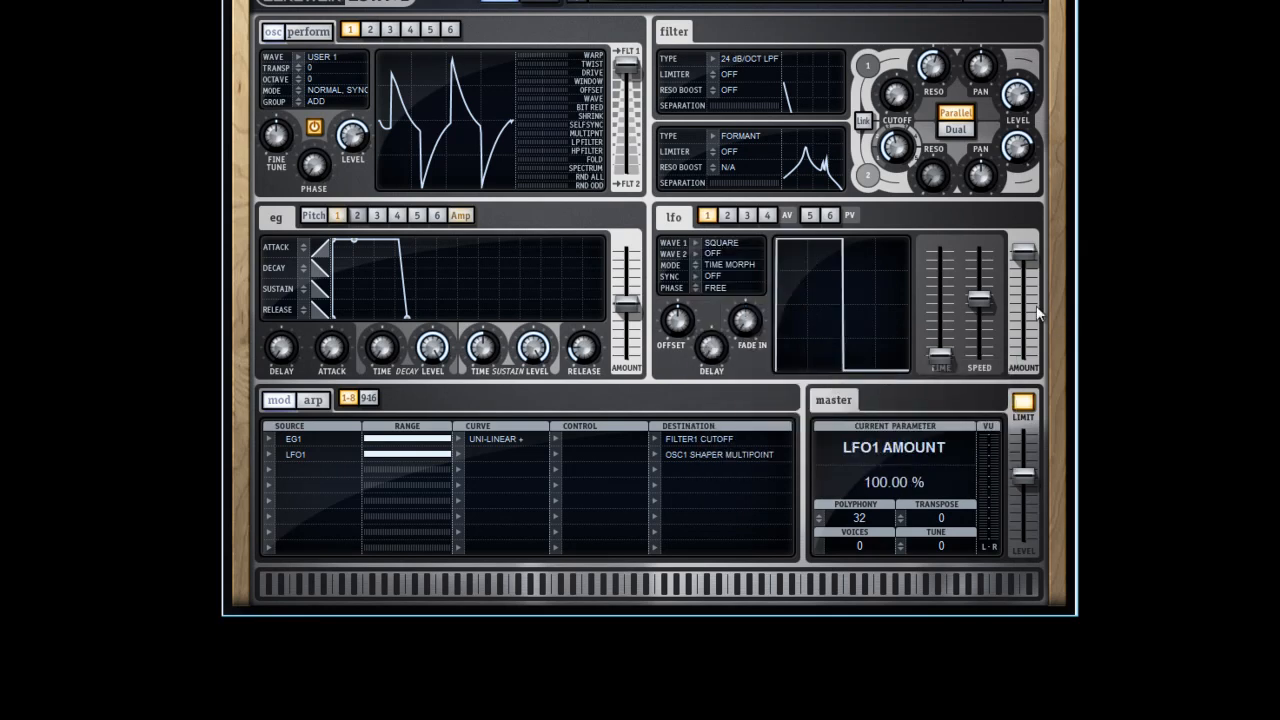
mouse_move(979, 300)
left_mouse_down()
mouse_move(983, 265)
mouse_move(990, 305)
left_mouse_up()
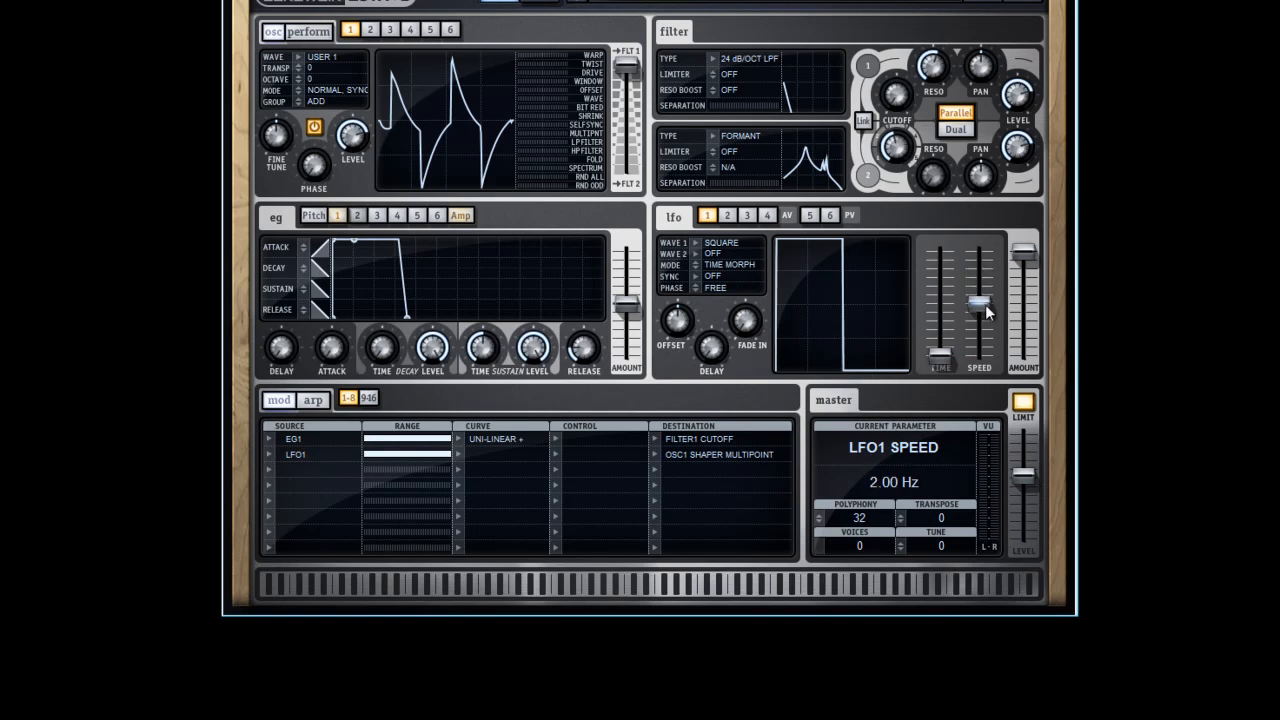
mouse_move(981, 303)
left_mouse_down()
mouse_move(987, 272)
mouse_move(989, 287)
left_mouse_up()
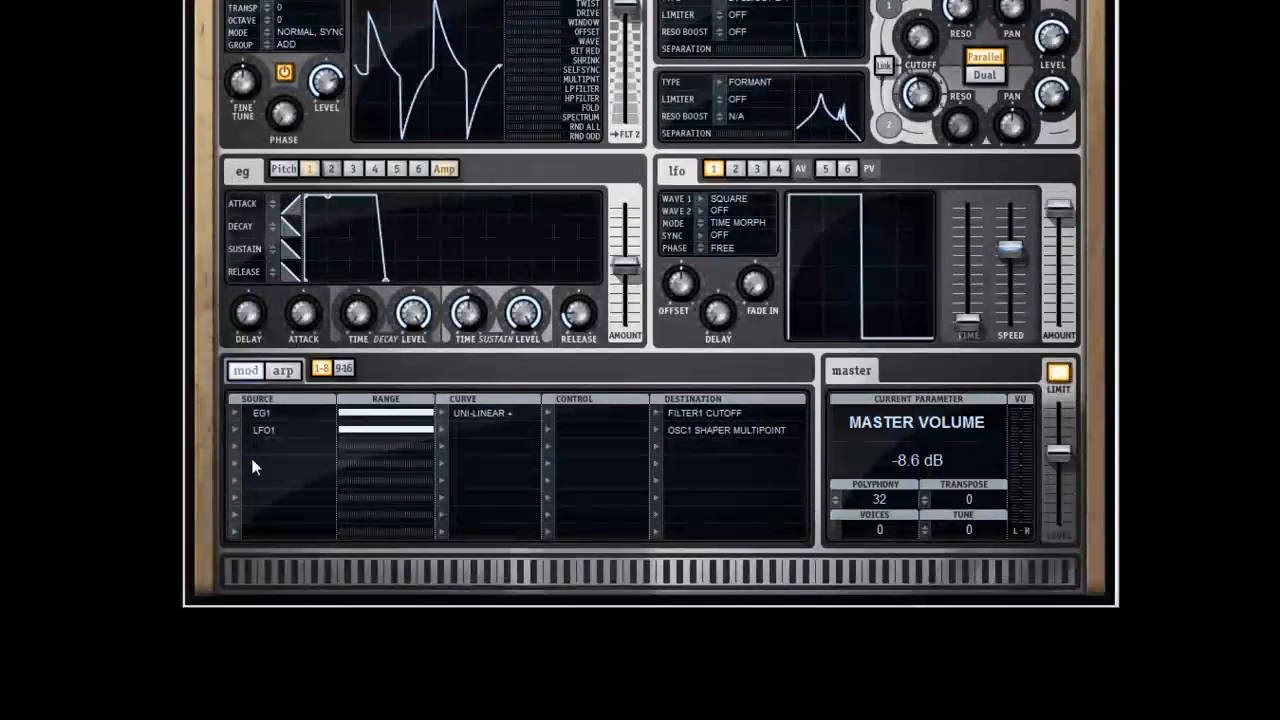
Step: Route EG2 to LFO 1's speed in the third modulation slot with a 100% range
left_click(269, 470)
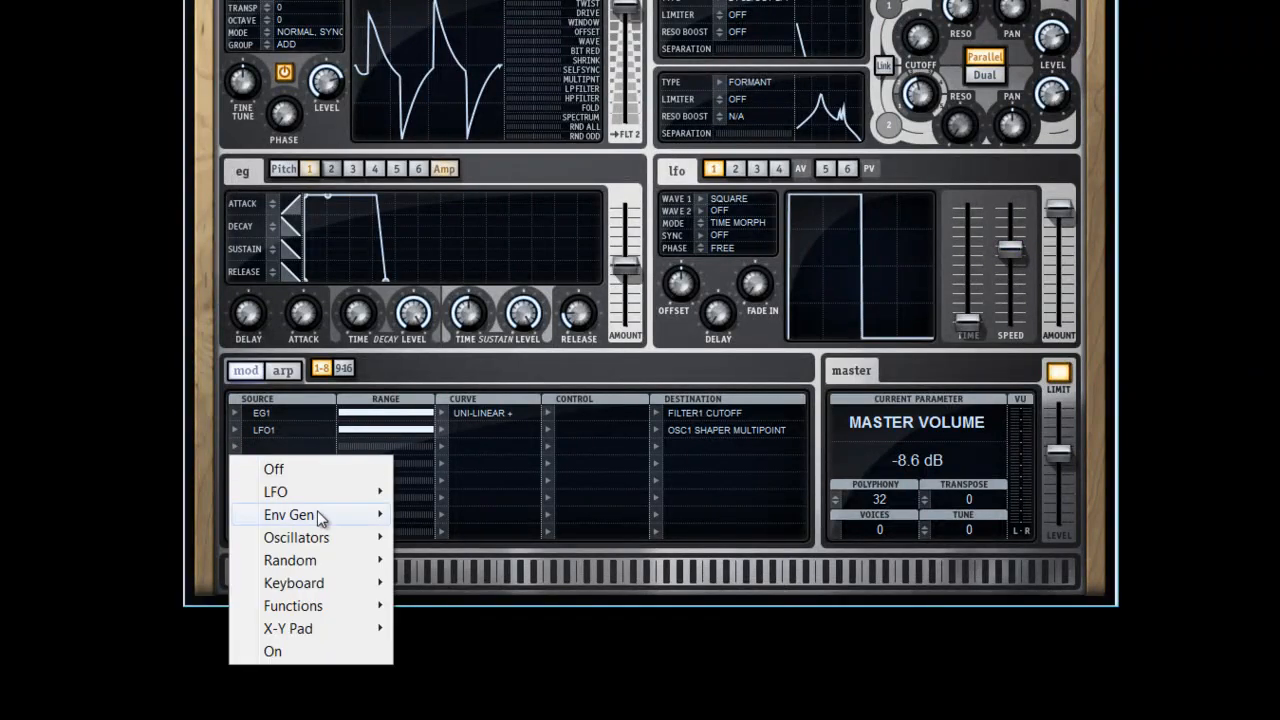
mouse_move(323, 518)
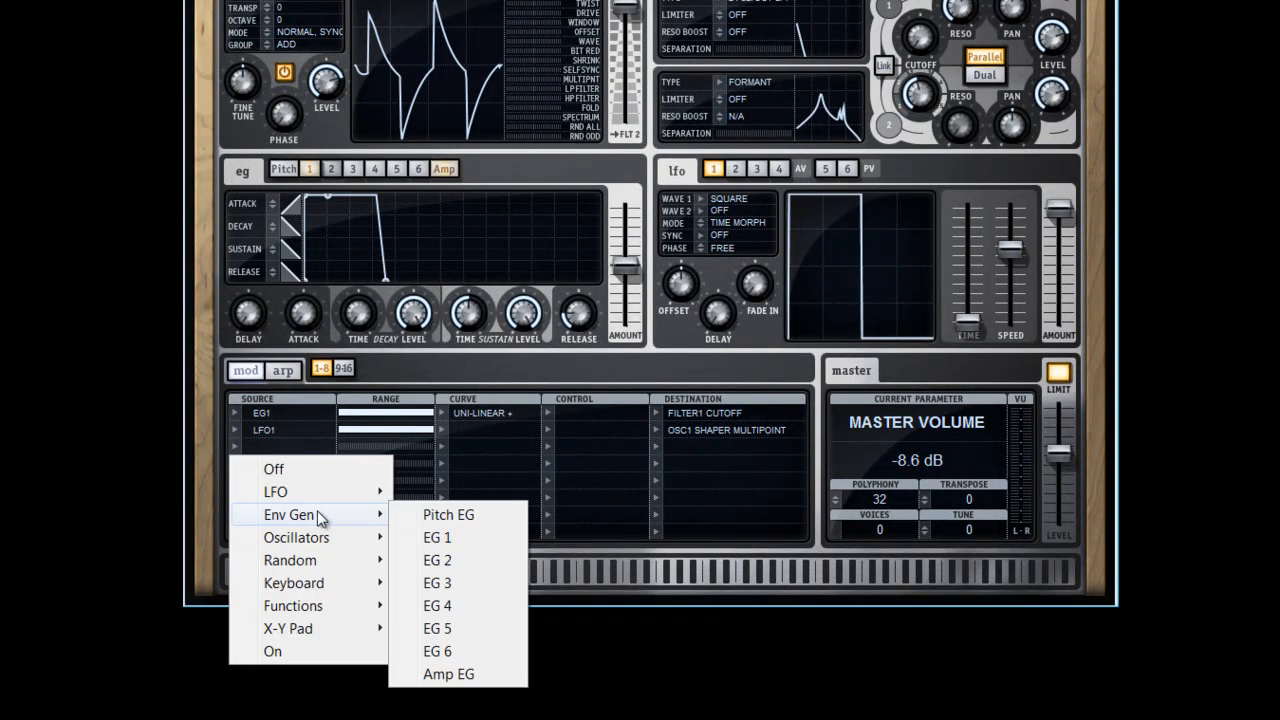
left_click(455, 559)
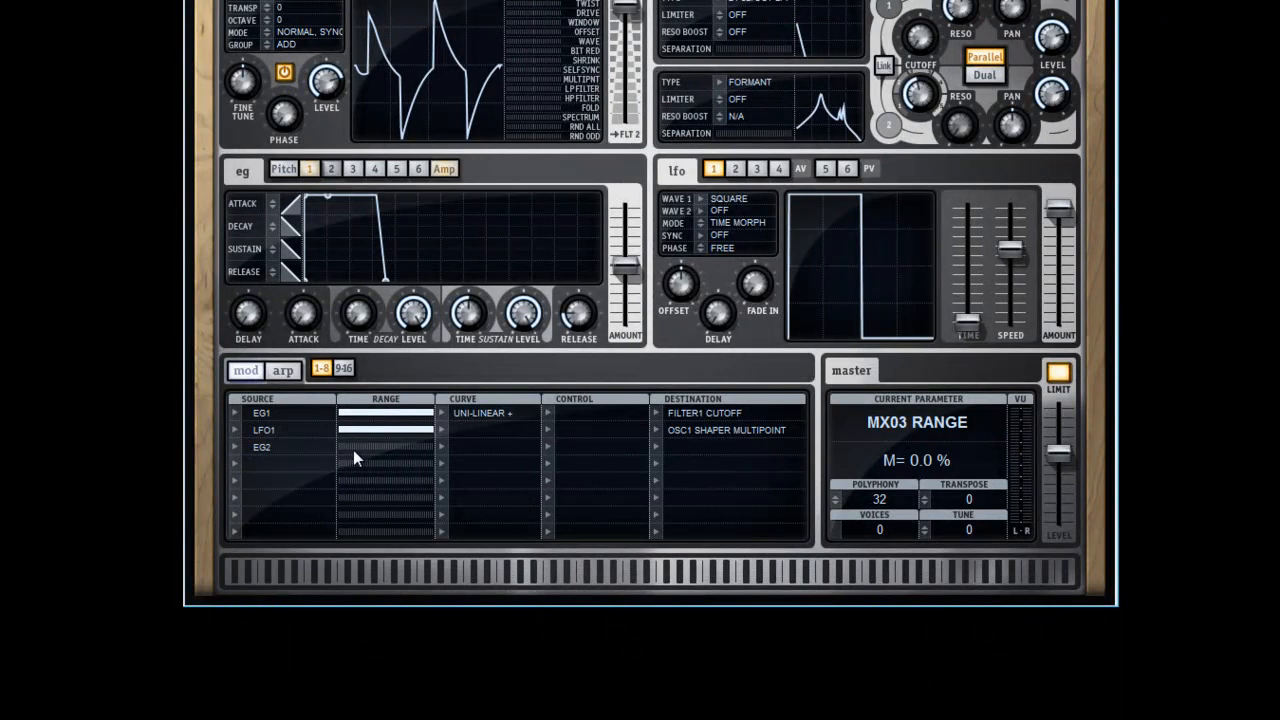
left_click_drag(353, 447, 481, 443)
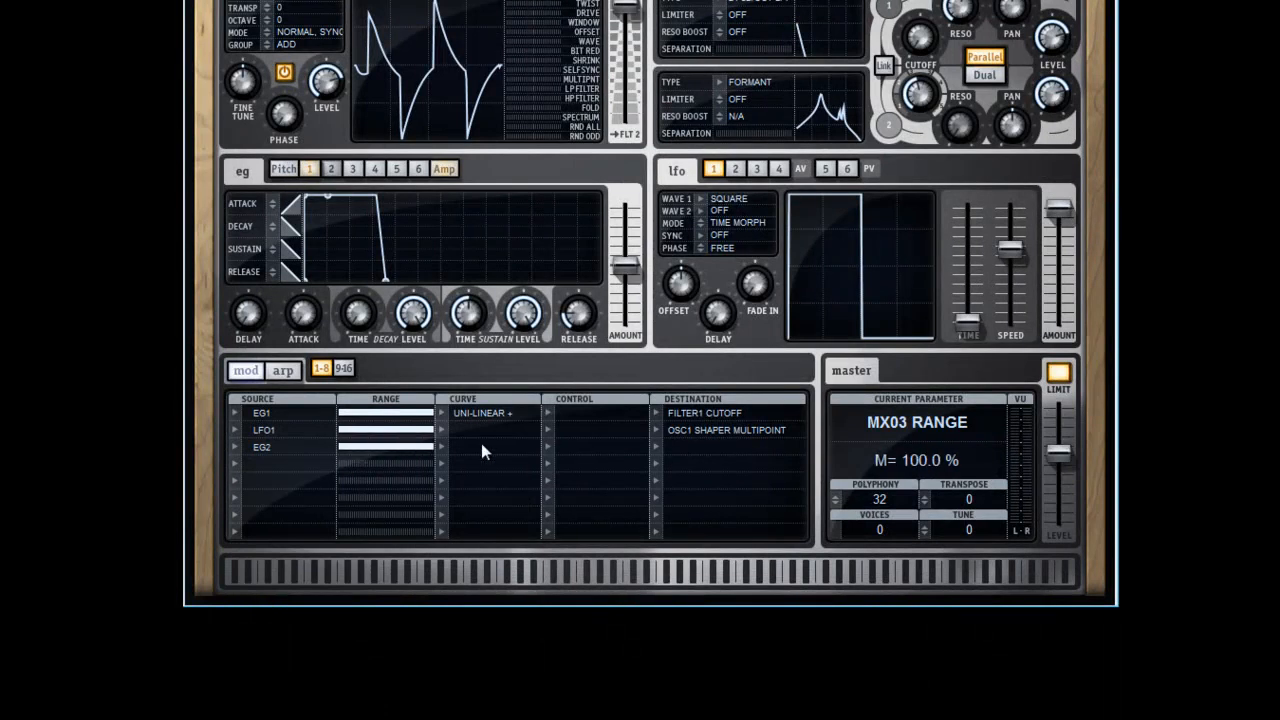
left_click(656, 447)
mouse_move(724, 586)
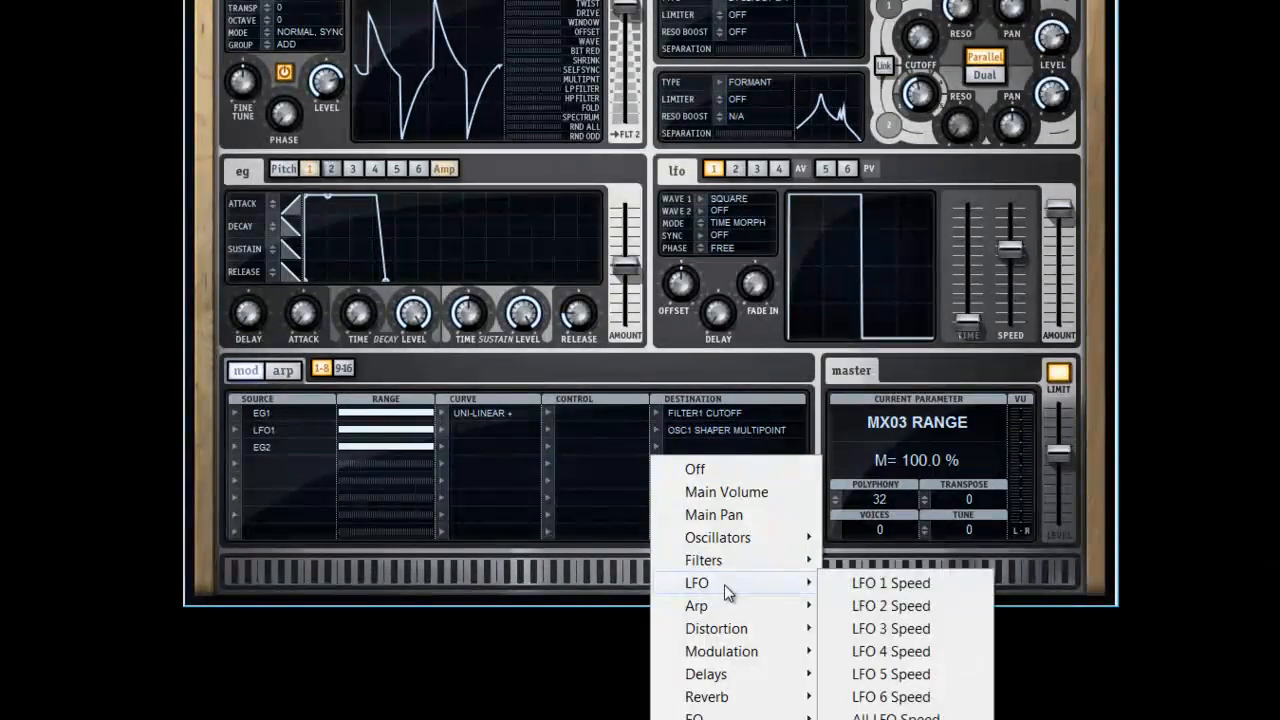
left_click(916, 588)
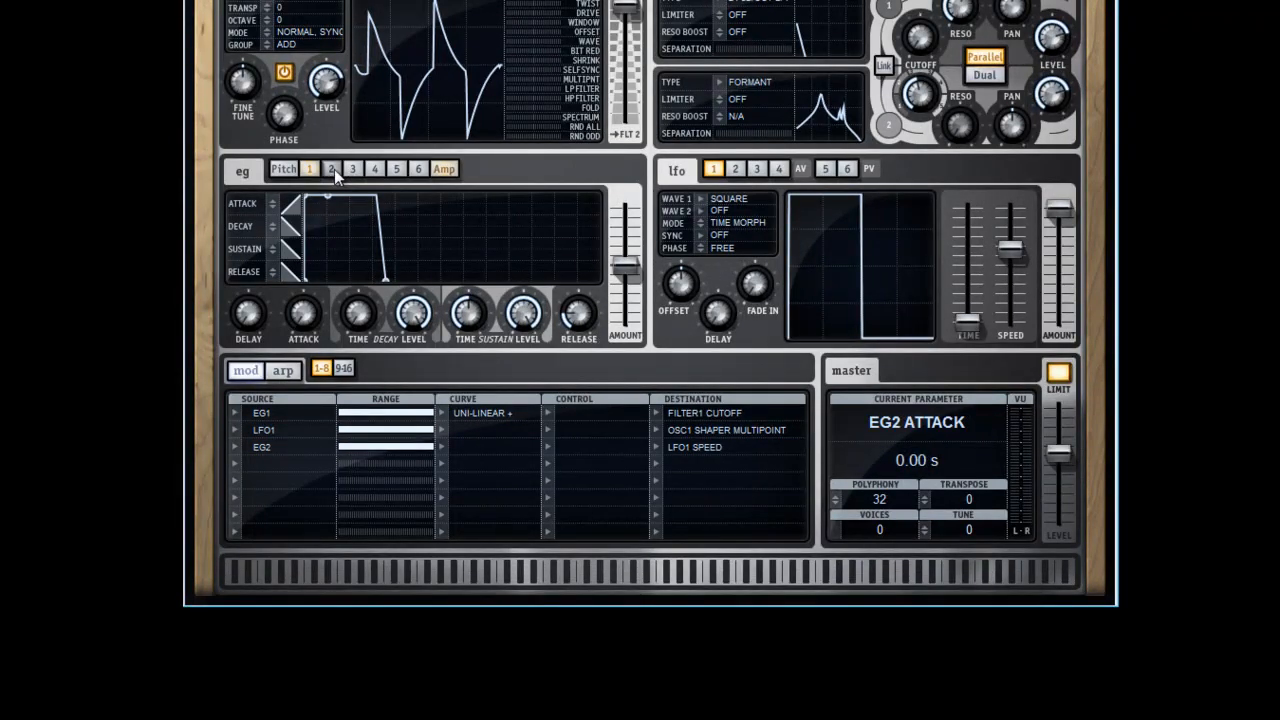
Step: Shape envelope 2 with maximum amount, about 0.29 s attack and about 5.35 s decay time, adjusting its decay level and sustain time and level
left_click_drag(625, 263, 636, 190)
left_click_drag(304, 318, 310, 225)
left_click_drag(361, 310, 402, 156)
left_click_drag(414, 312, 458, 436)
left_click_drag(468, 313, 471, 378)
left_click_drag(522, 313, 591, 245)
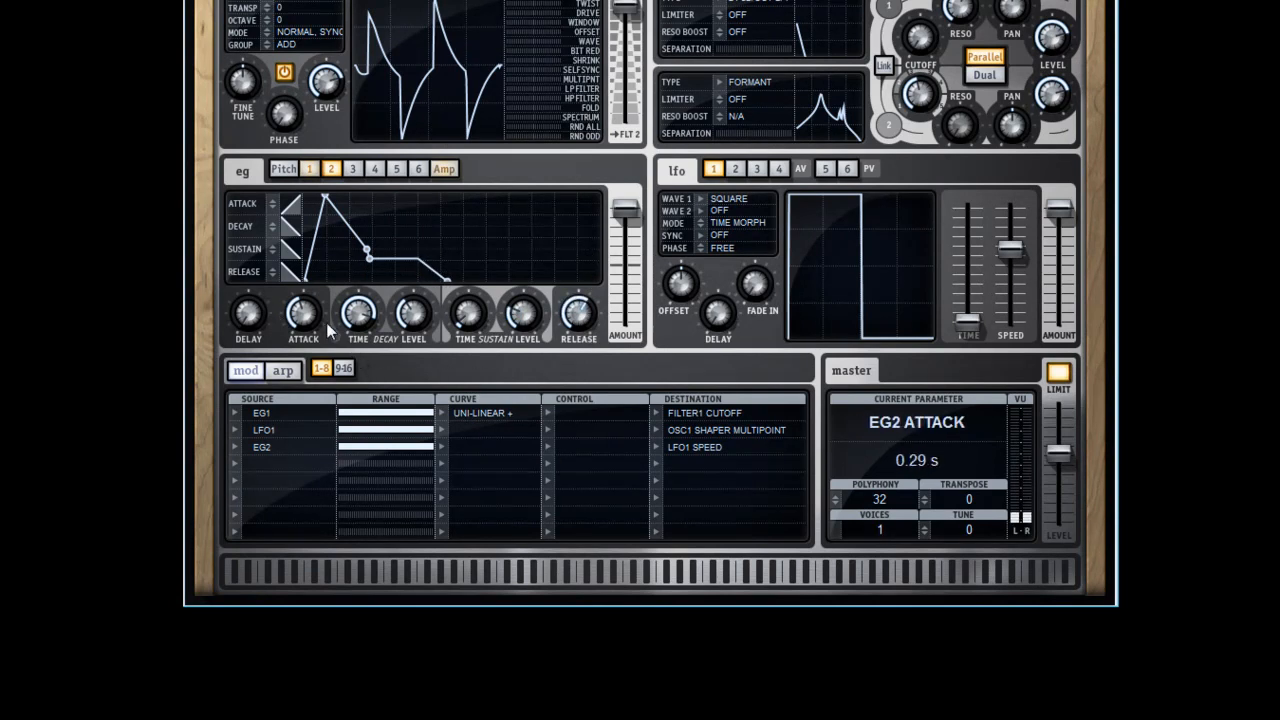
Step: Lengthen envelope 2's attack, bow its attack curve outward, extend its sustain time, and reduce LFO 1's amount to a low level
left_click_drag(305, 320, 318, 248)
left_click(318, 248)
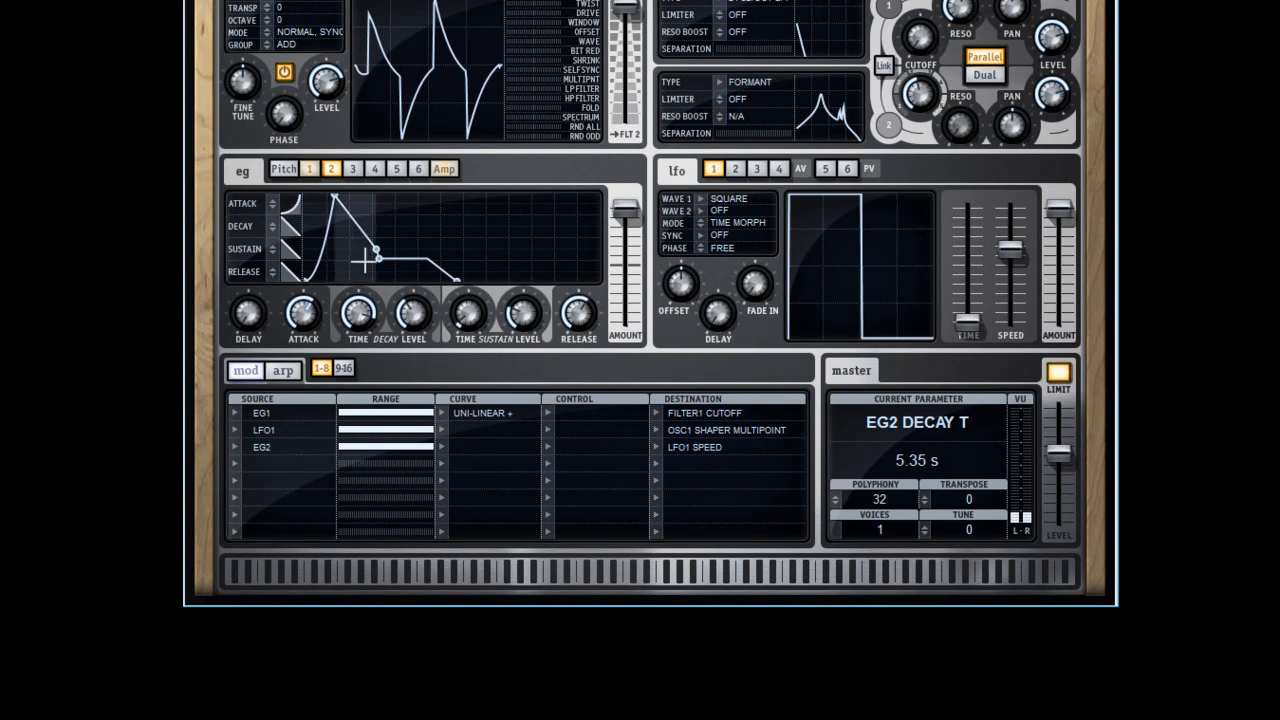
left_click(323, 264)
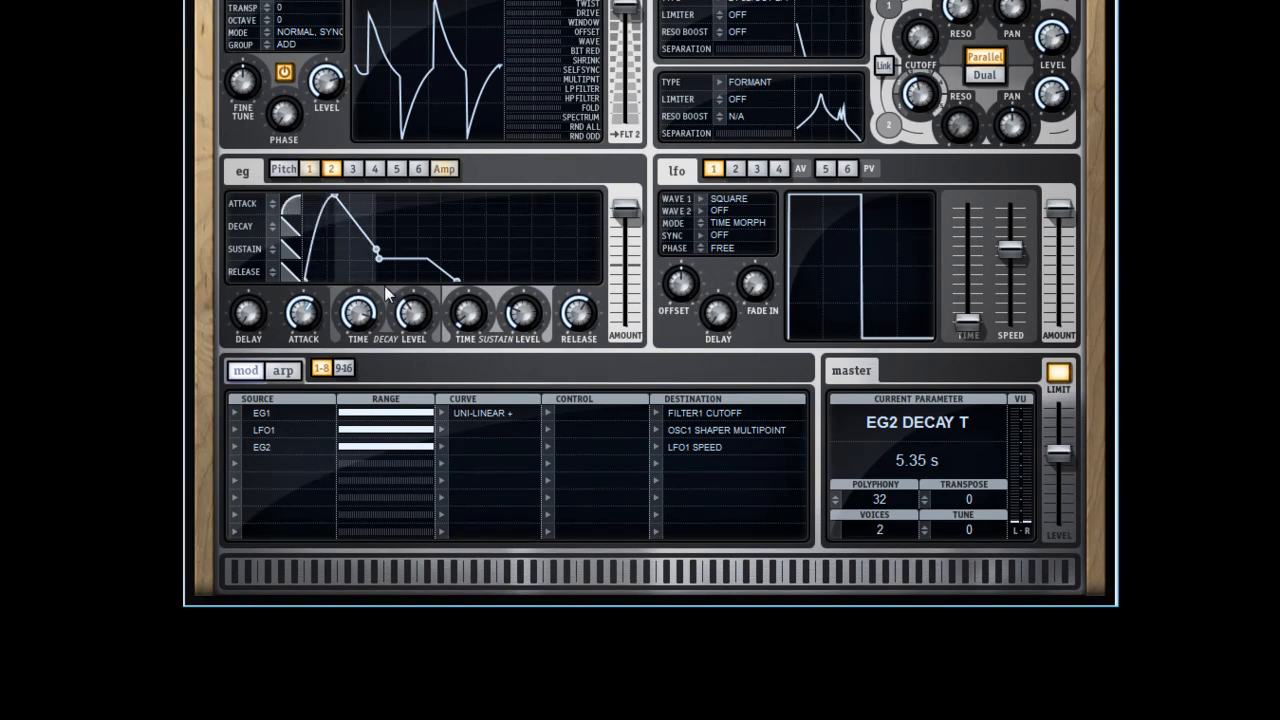
left_click_drag(492, 325, 497, 279)
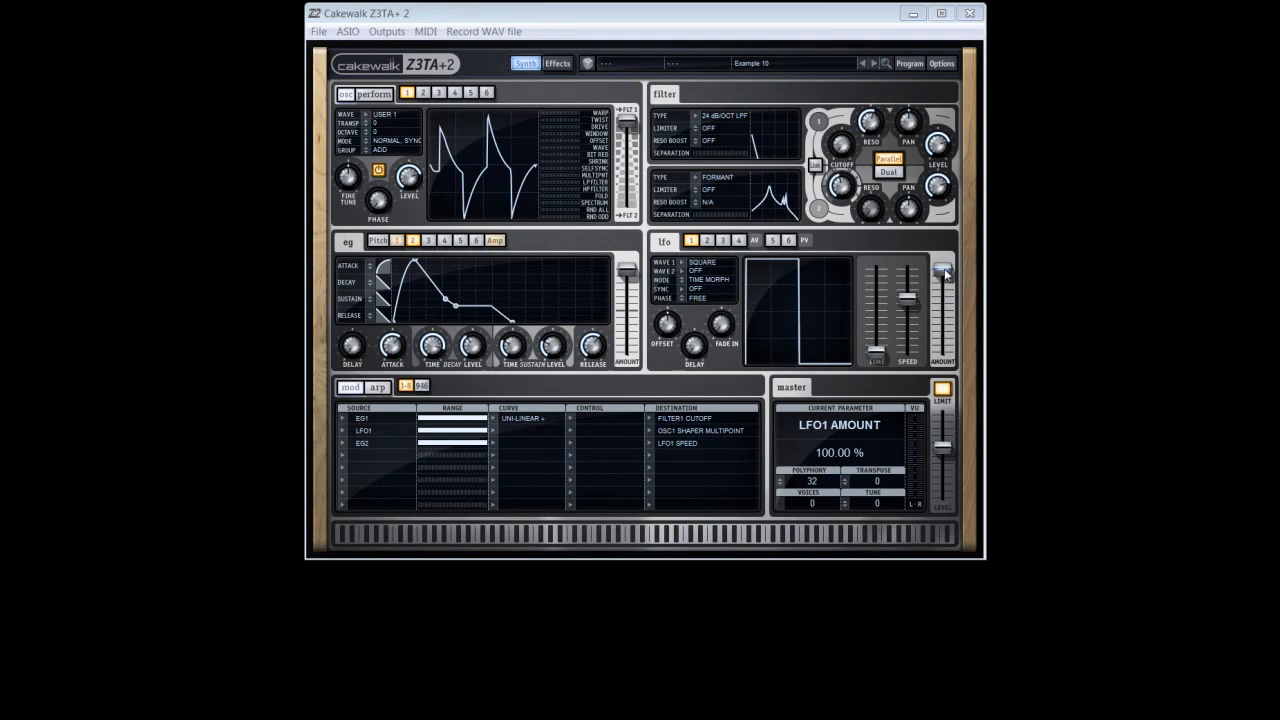
left_click_drag(945, 274, 943, 340)
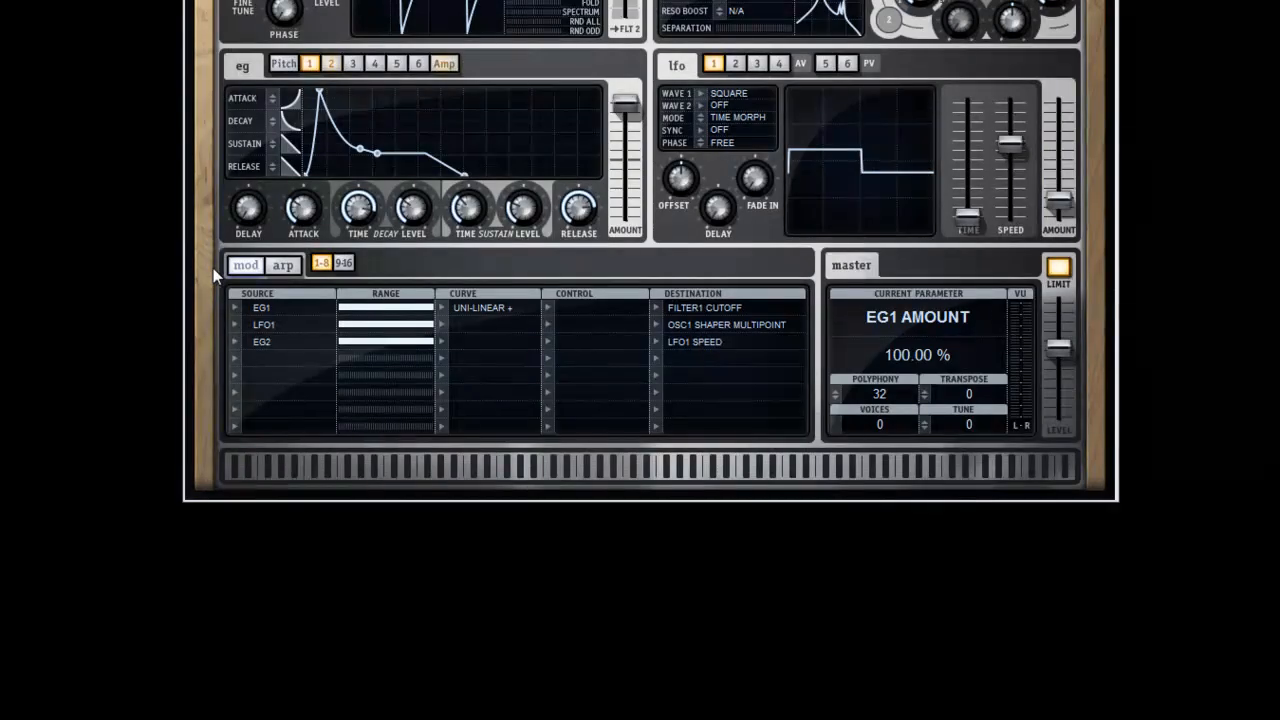
Step: Configure the fourth modulation slot with source On, about 75% range, Bipolar-Linear - curve and Mod Wheel control
left_click(233, 365)
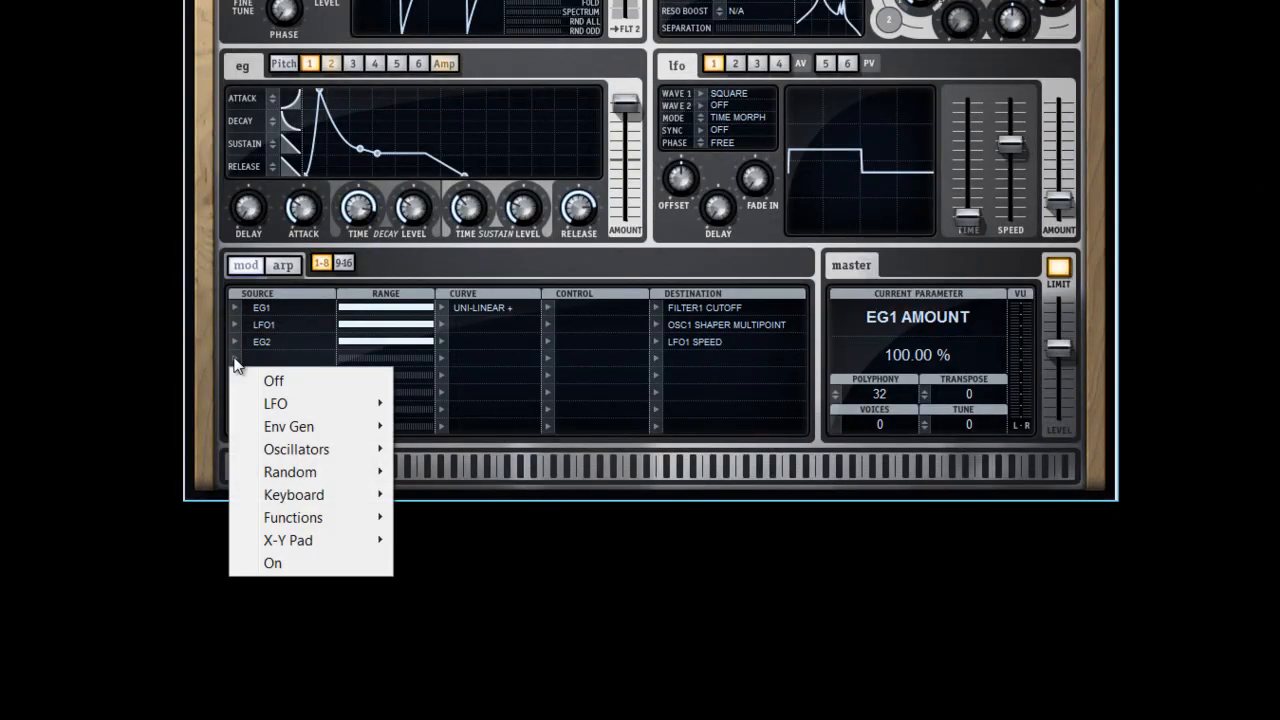
left_click(292, 566)
left_click_drag(340, 361, 439, 366)
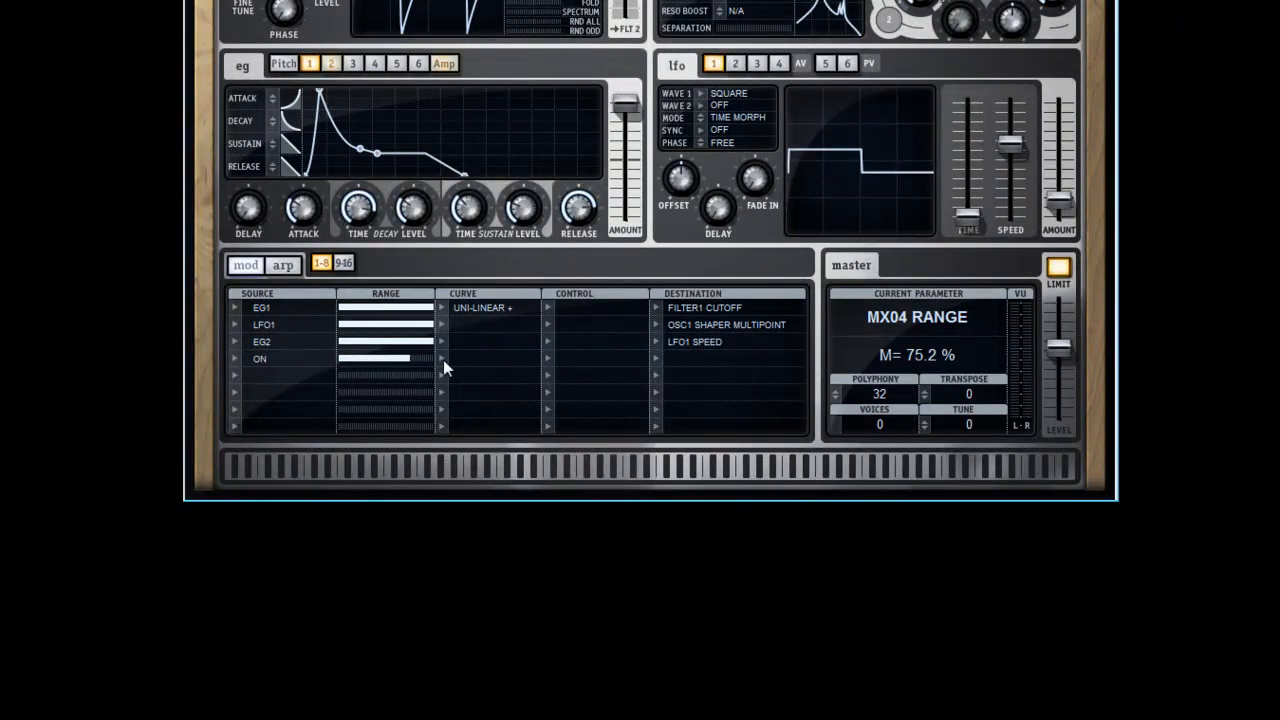
left_click(442, 359)
mouse_move(490, 406)
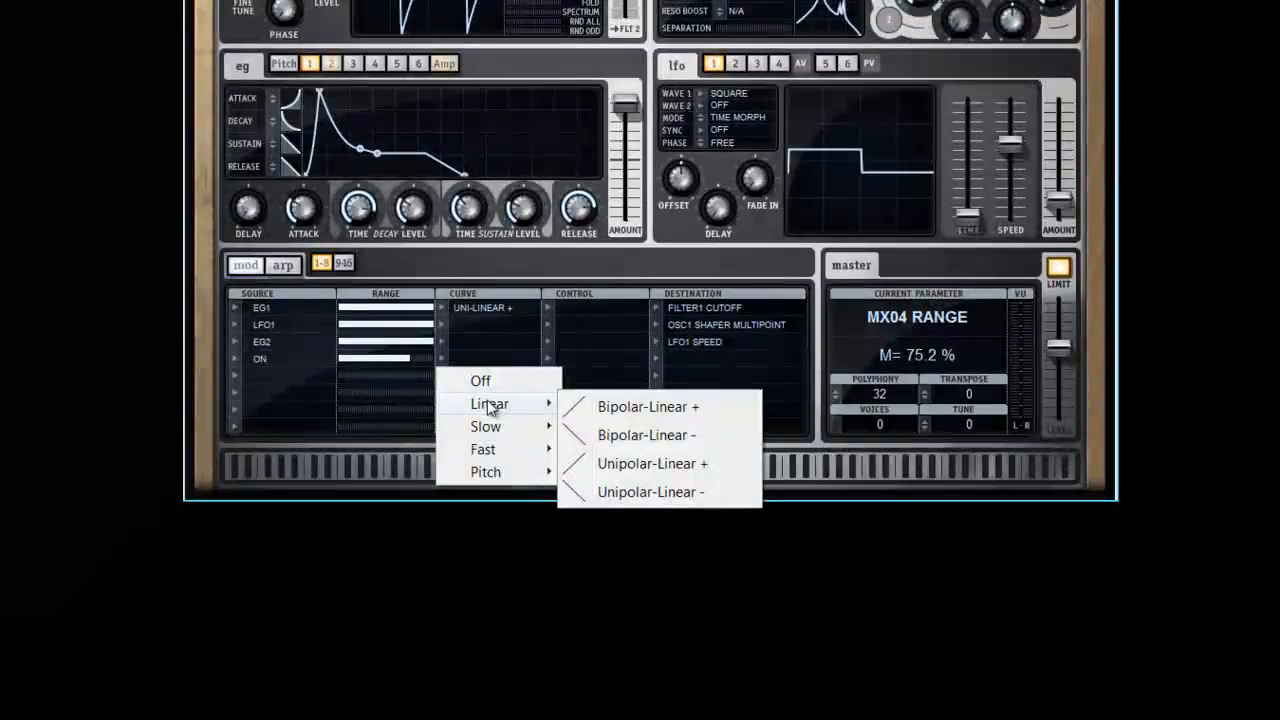
left_click(635, 435)
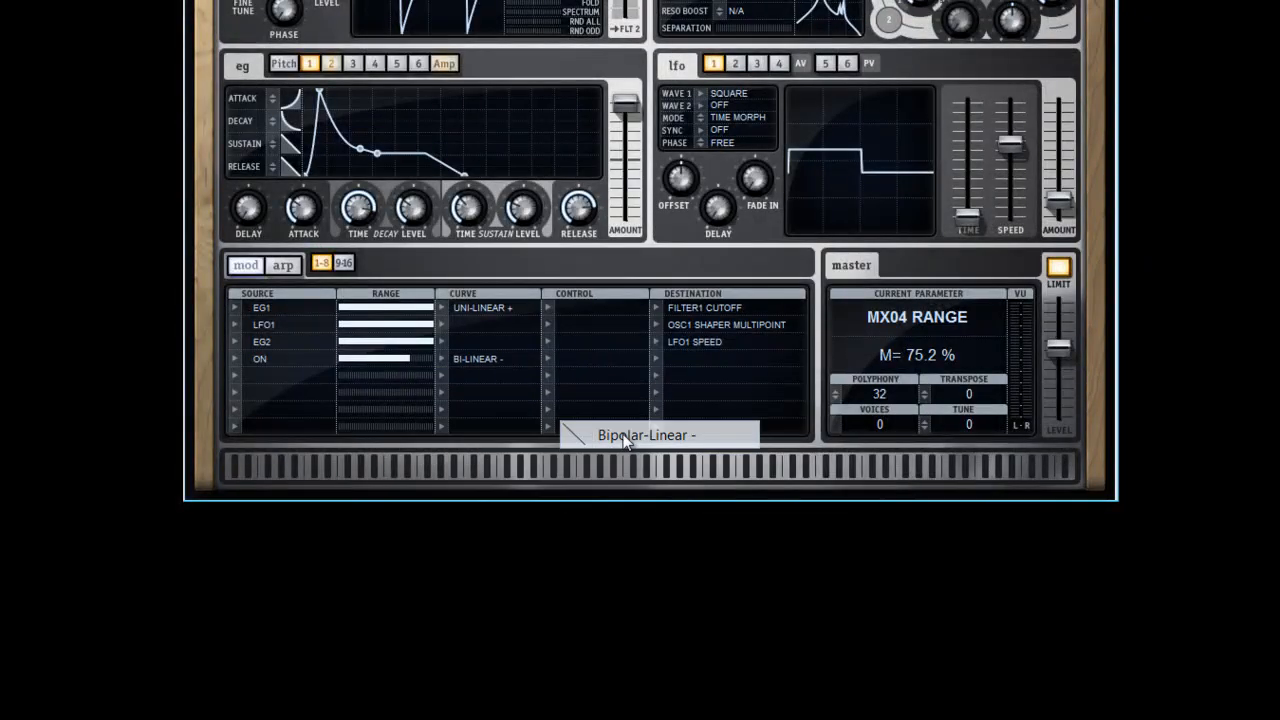
left_click(551, 369)
left_click(624, 77)
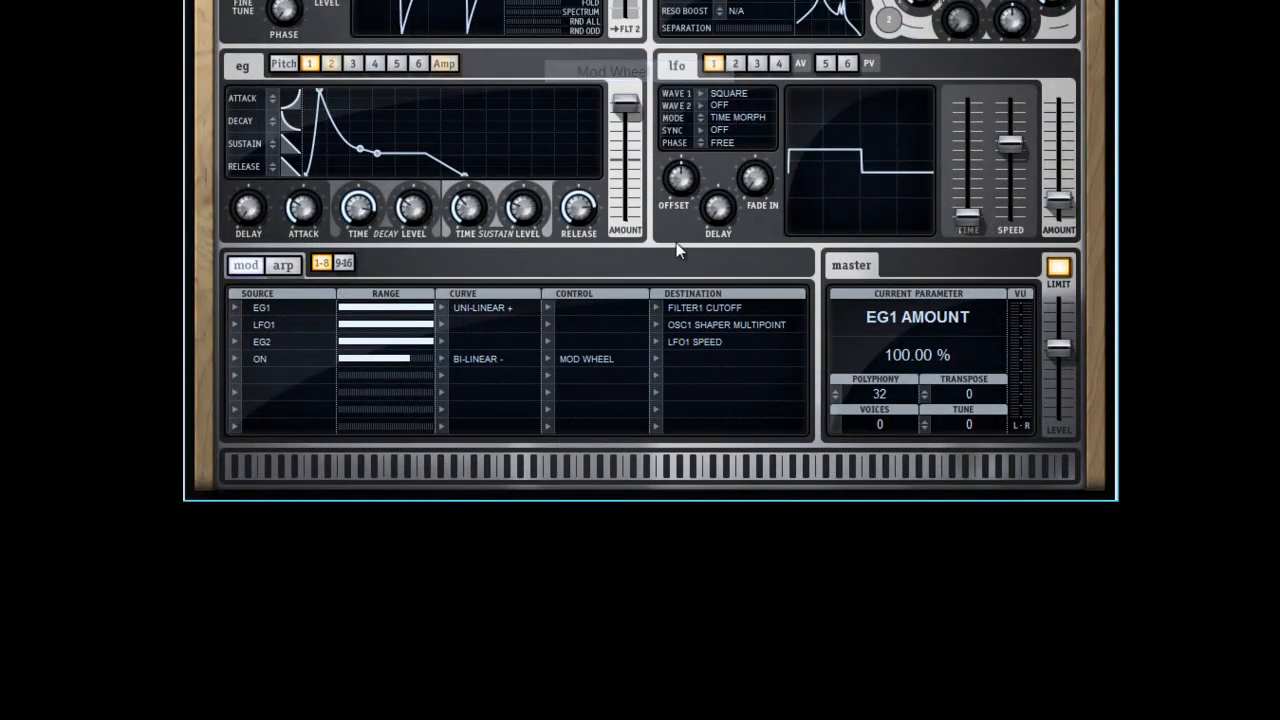
Step: Assign oscillator 1's Fold waveshaper as the fourth modulation slot's destination
left_click(657, 360)
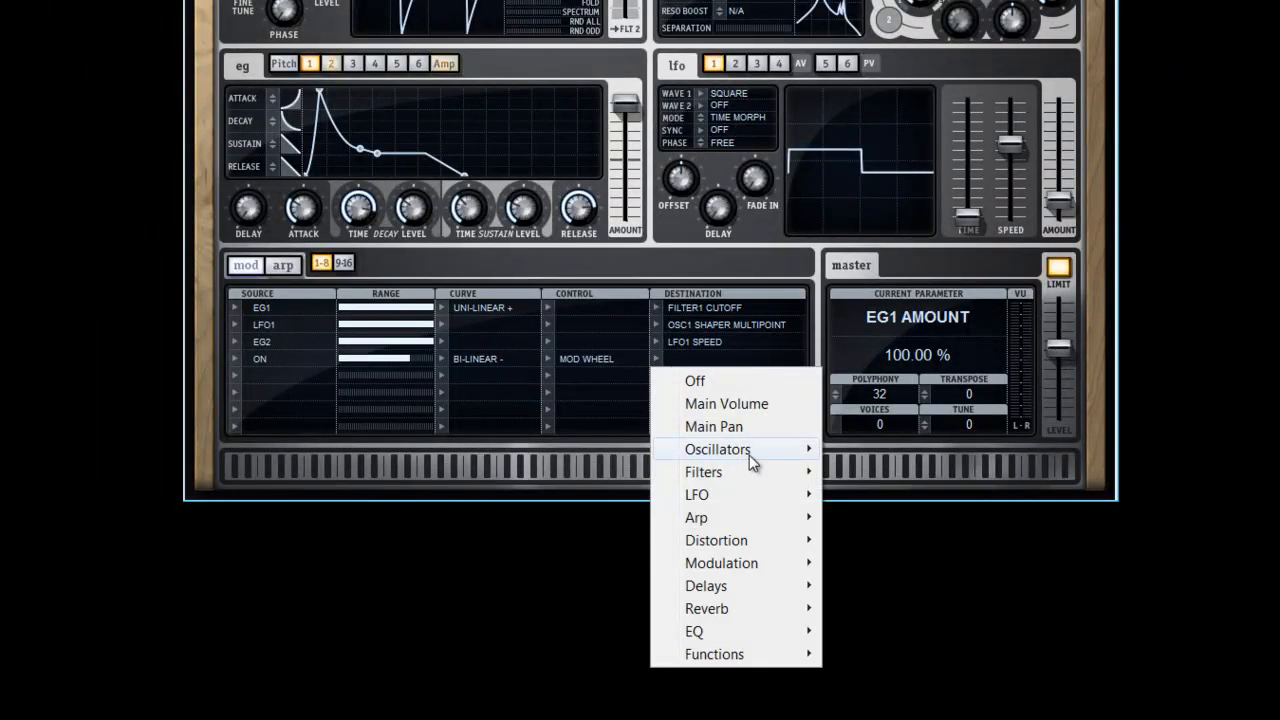
mouse_move(751, 457)
mouse_move(902, 460)
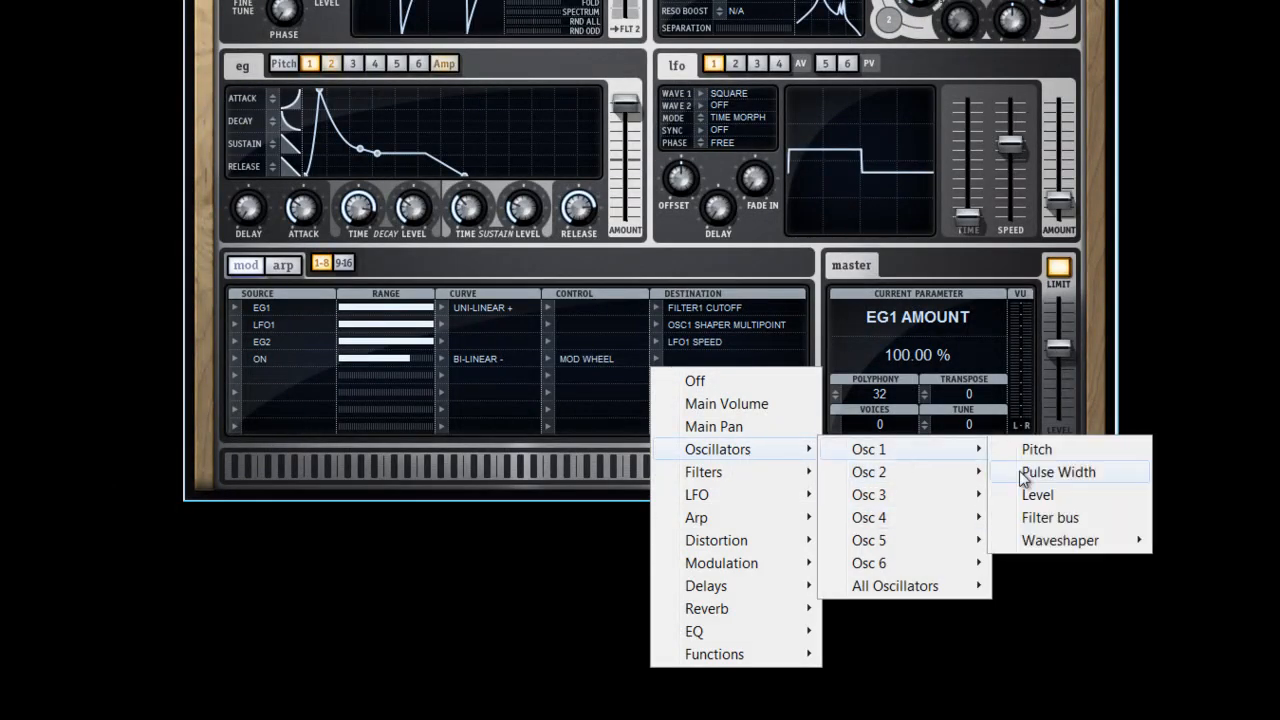
mouse_move(1108, 540)
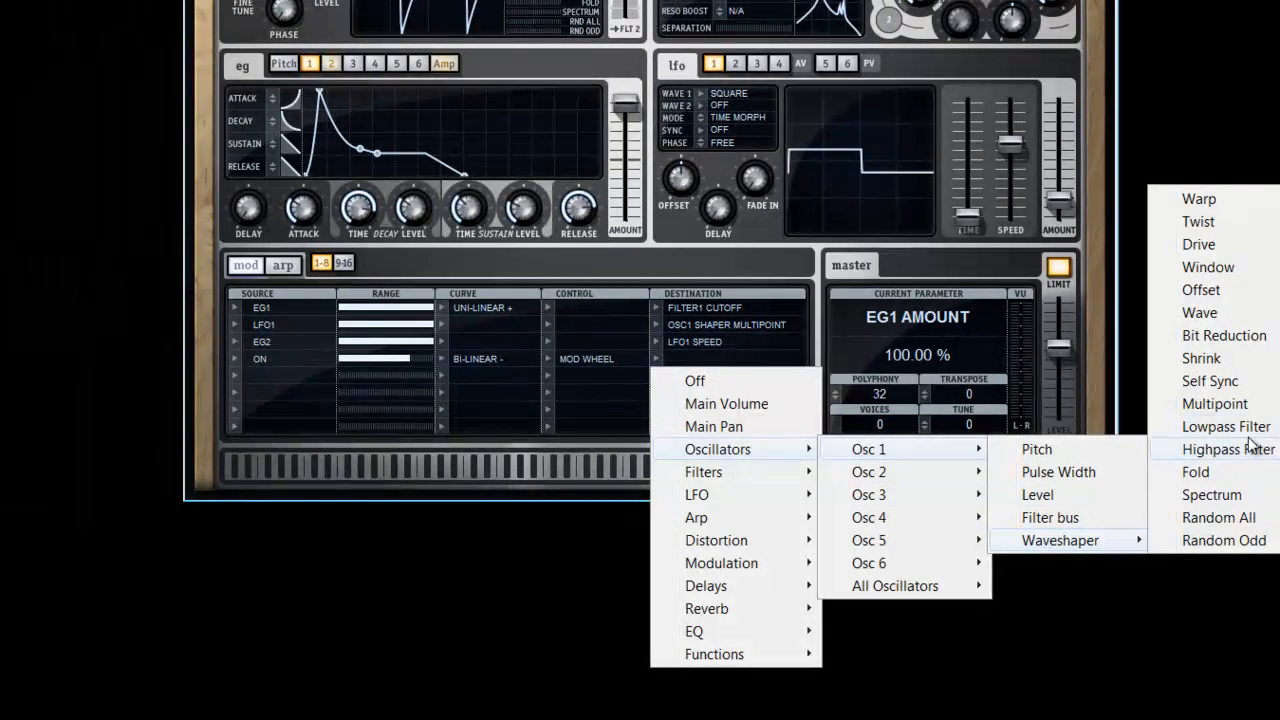
left_click(1212, 472)
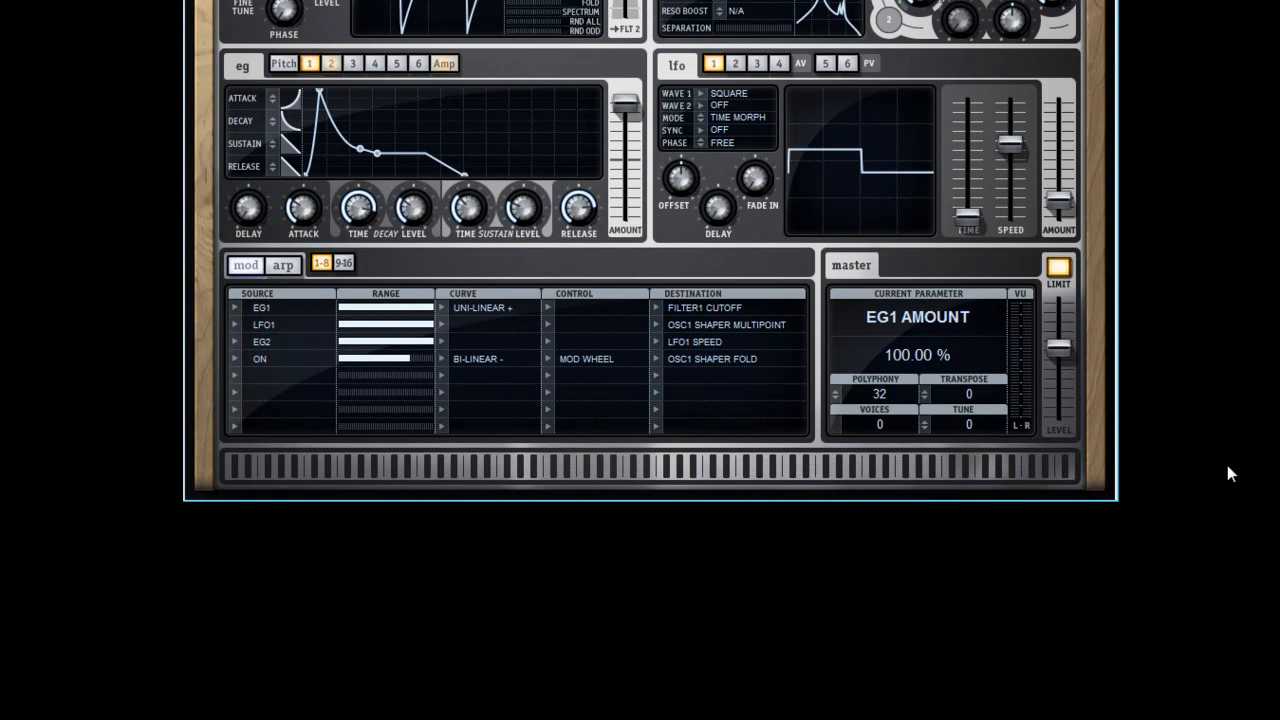
Step: Set the fifth and sixth modulation slots' sources to On and raise both ranges to about 60%
left_click(235, 382)
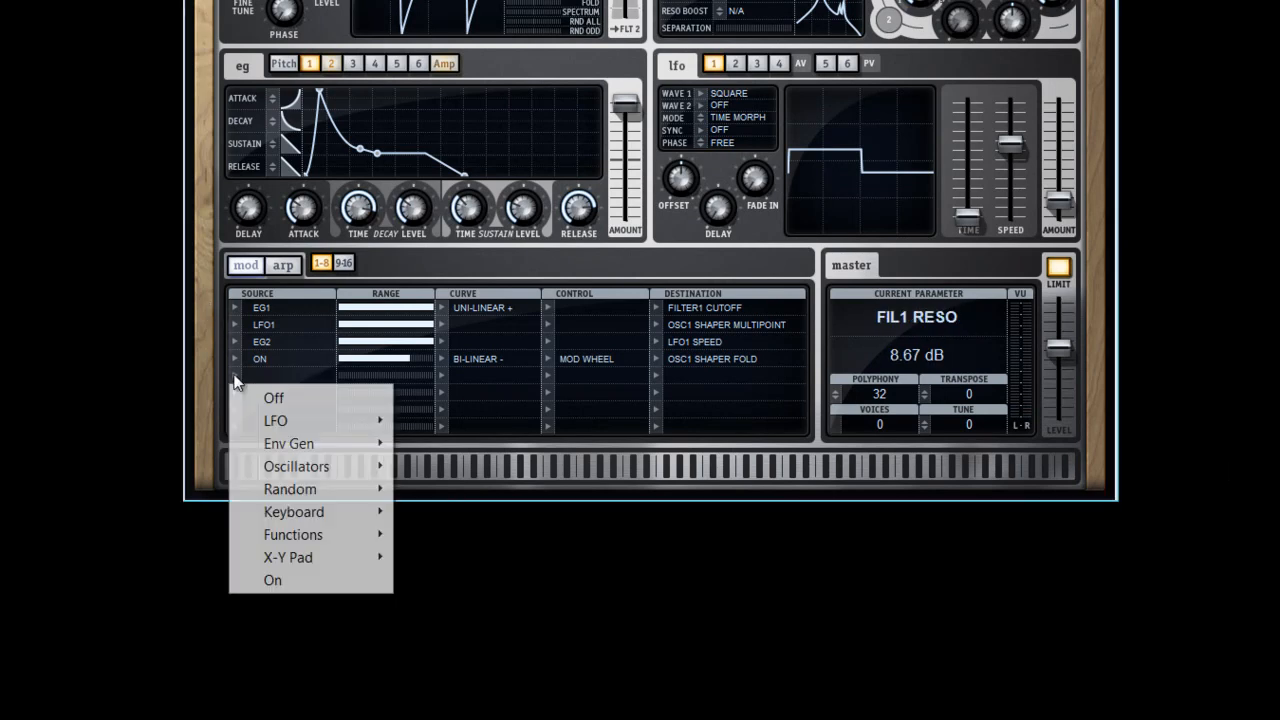
left_click(292, 582)
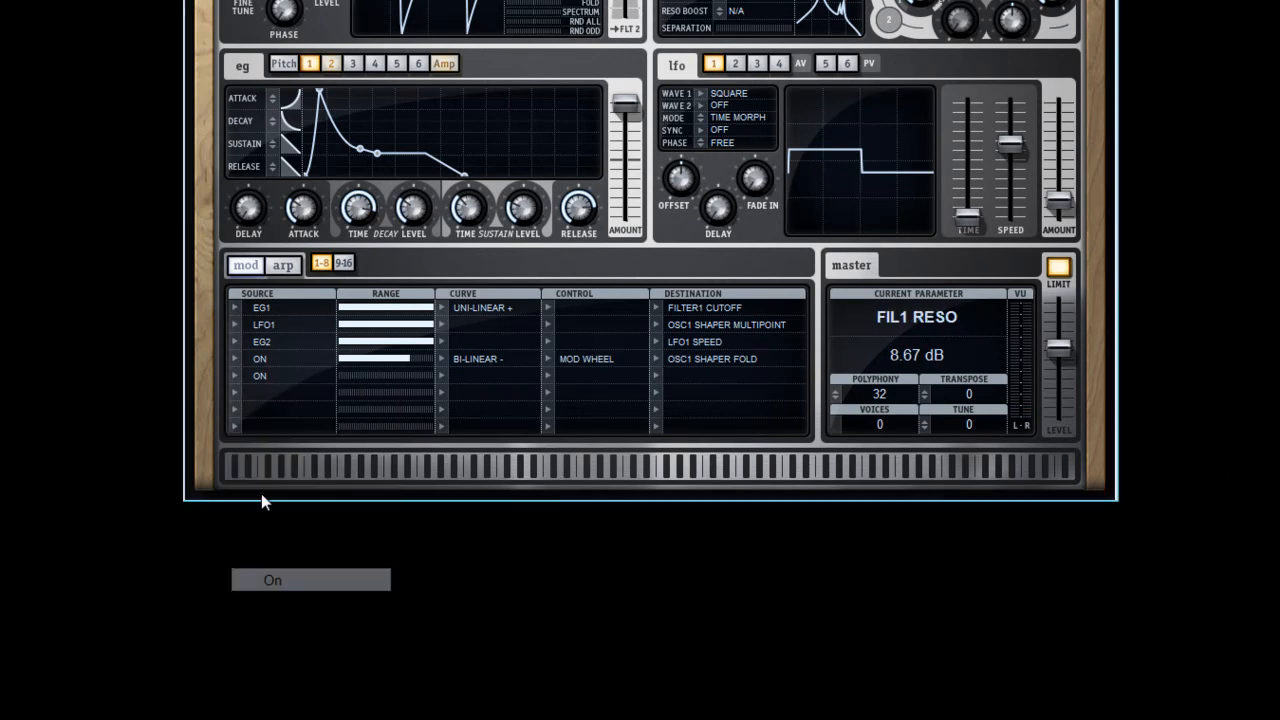
left_click(233, 392)
left_click(273, 597)
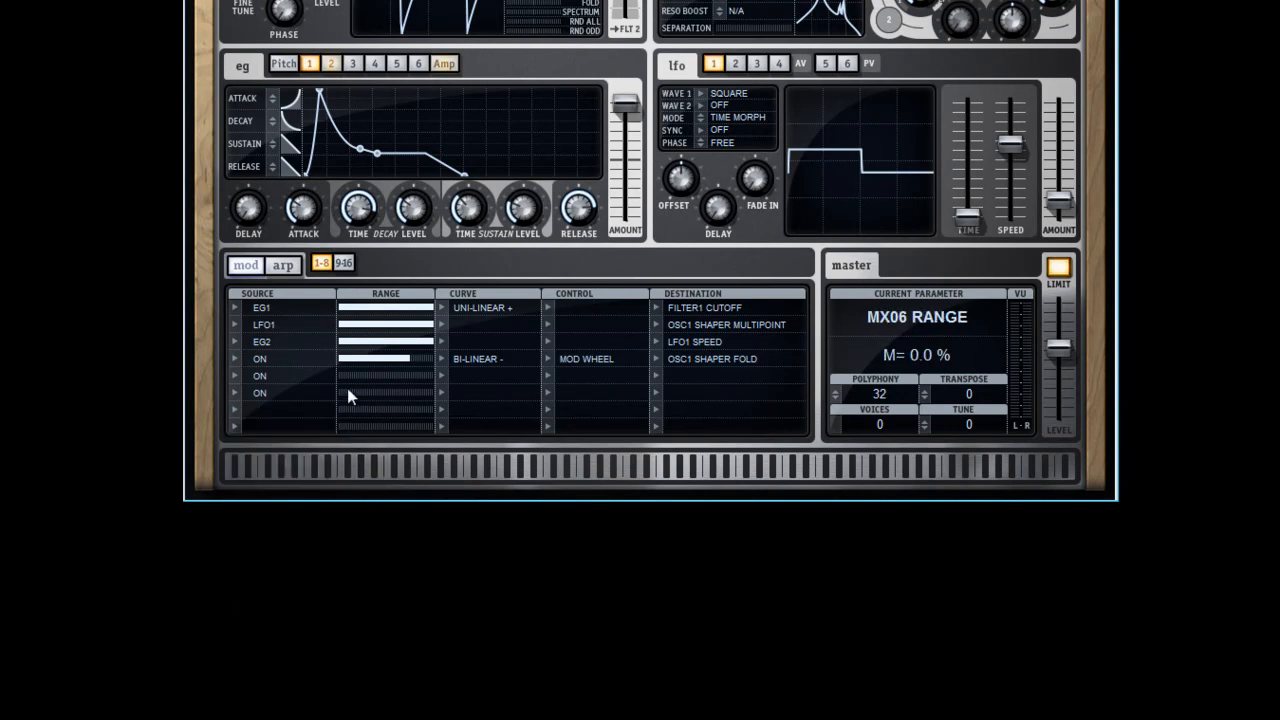
left_click_drag(361, 381, 448, 367)
Step: Give the fifth and sixth modulation slots the Bipolar-Linear - curve
left_click(441, 375)
mouse_move(495, 421)
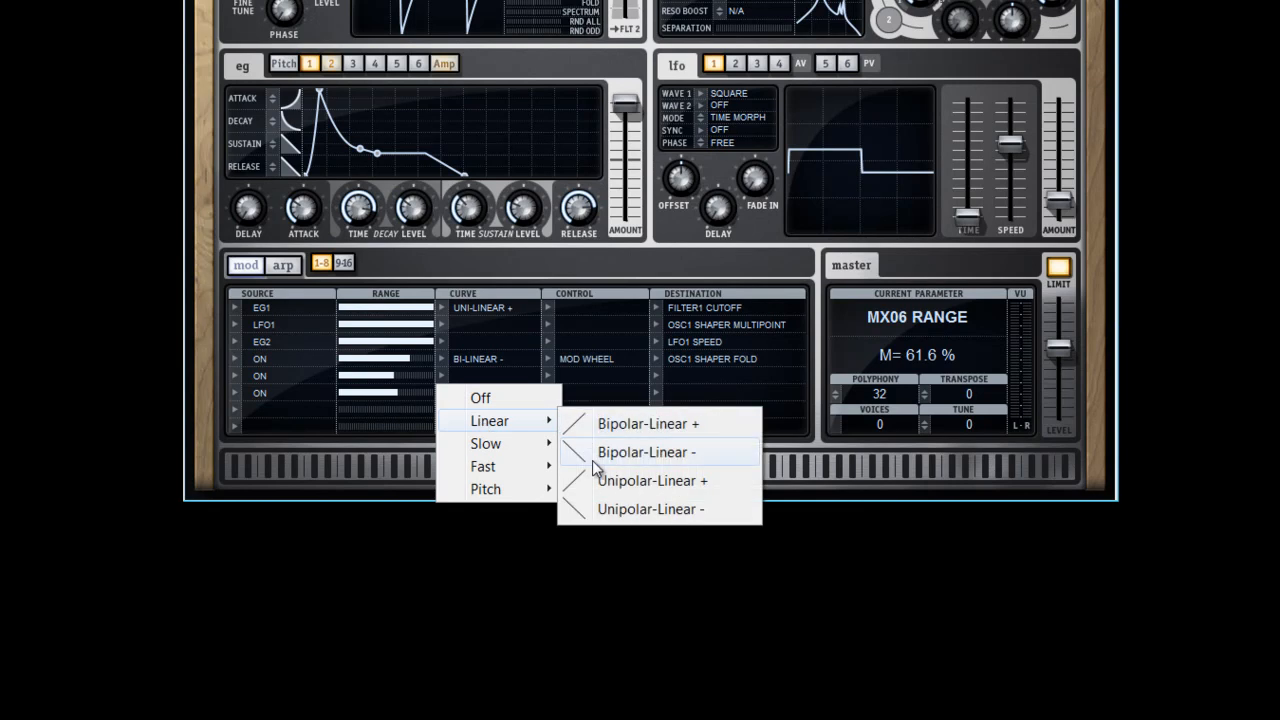
left_click(612, 456)
left_click(441, 394)
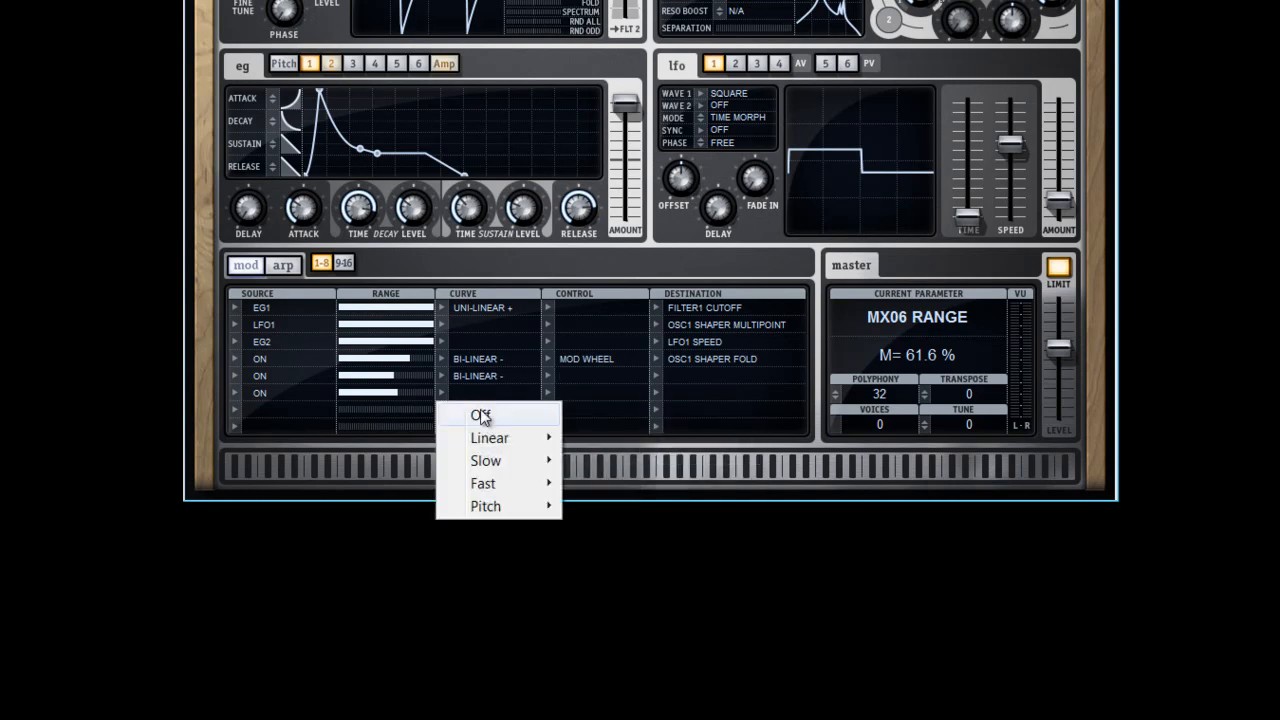
mouse_move(500, 437)
left_click(651, 474)
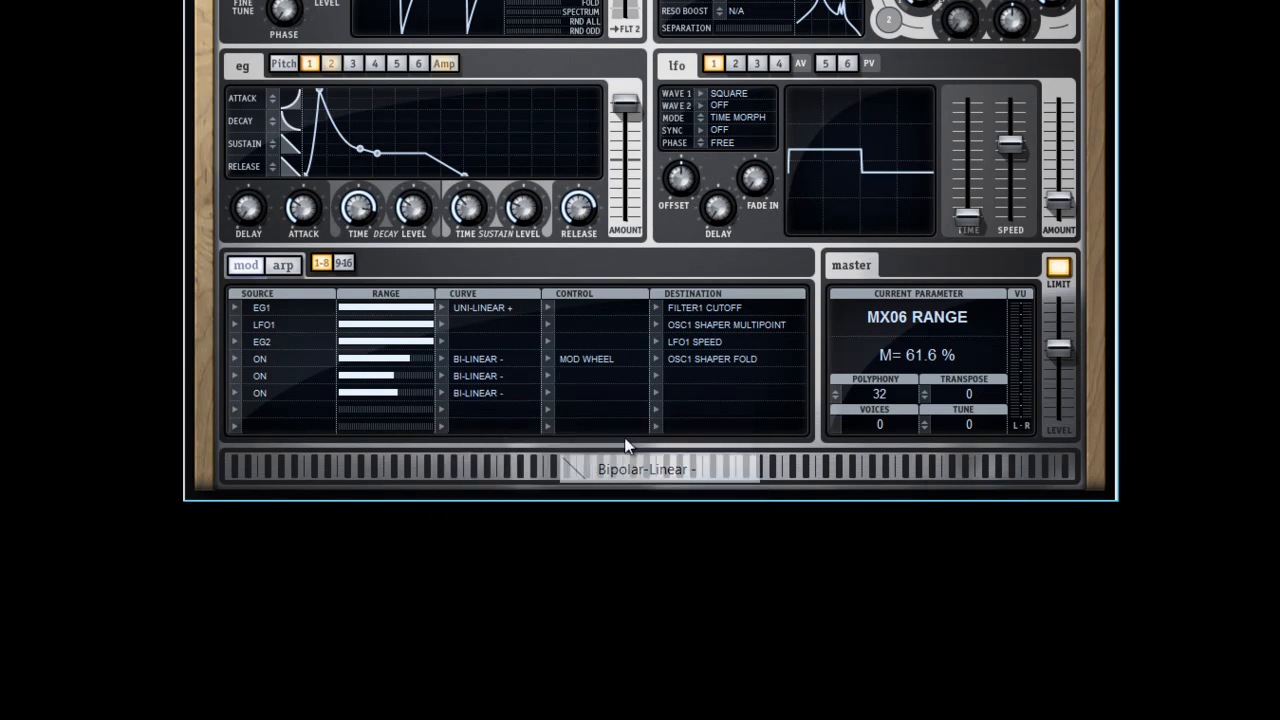
Step: Set the Mod Wheel as the control for the fifth and sixth modulation slots
left_click(548, 392)
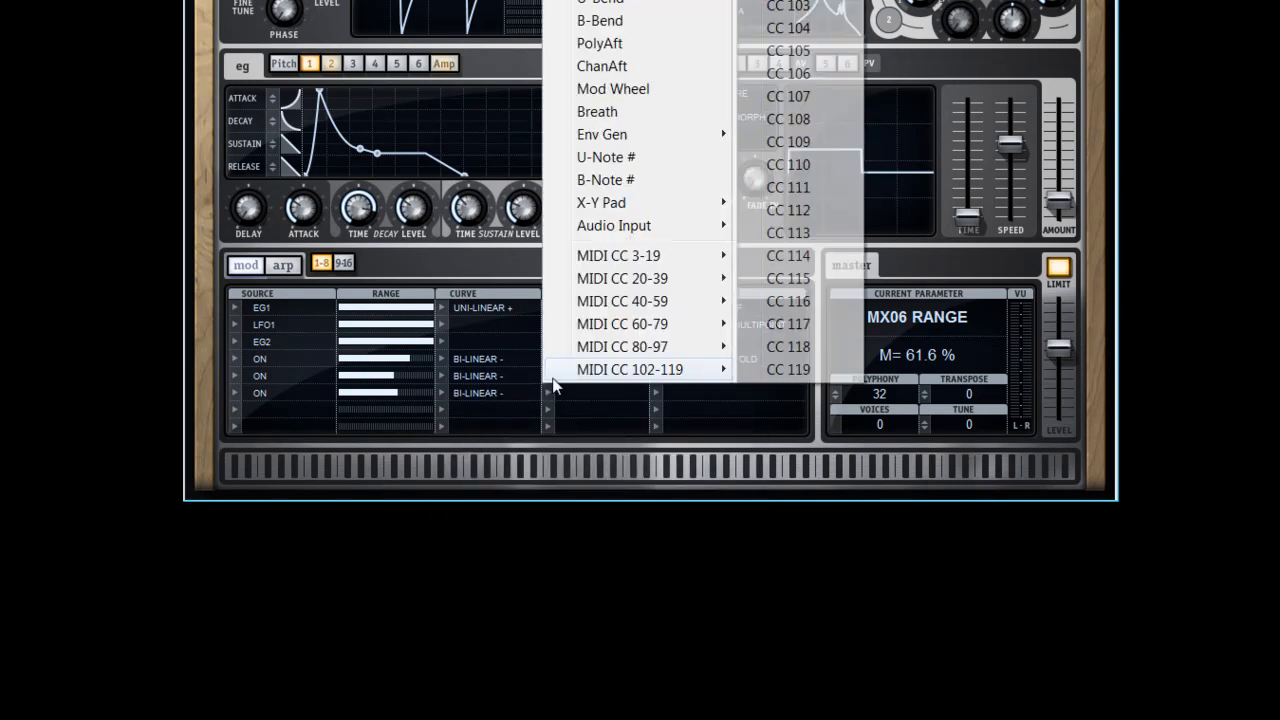
left_click(610, 89)
left_click(549, 405)
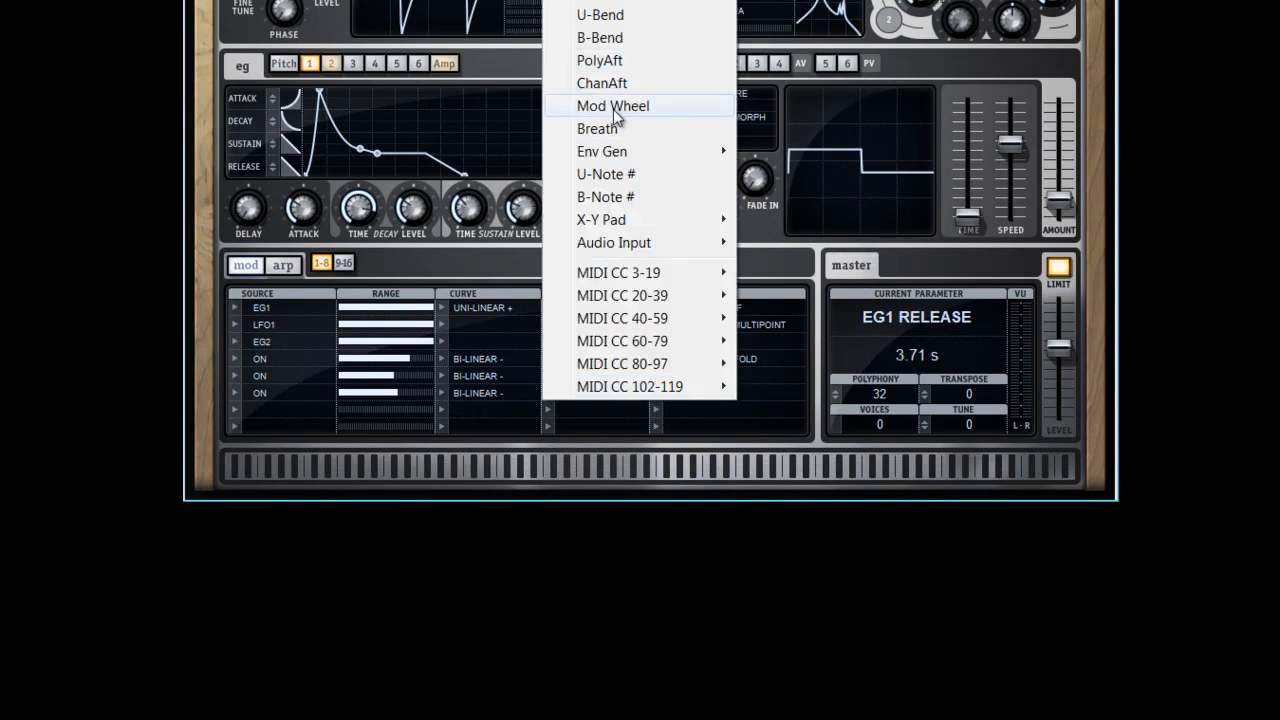
left_click(612, 106)
Step: Assign oscillator 1's Spectrum waveshaper as the fifth modulation slot's destination
left_click(660, 375)
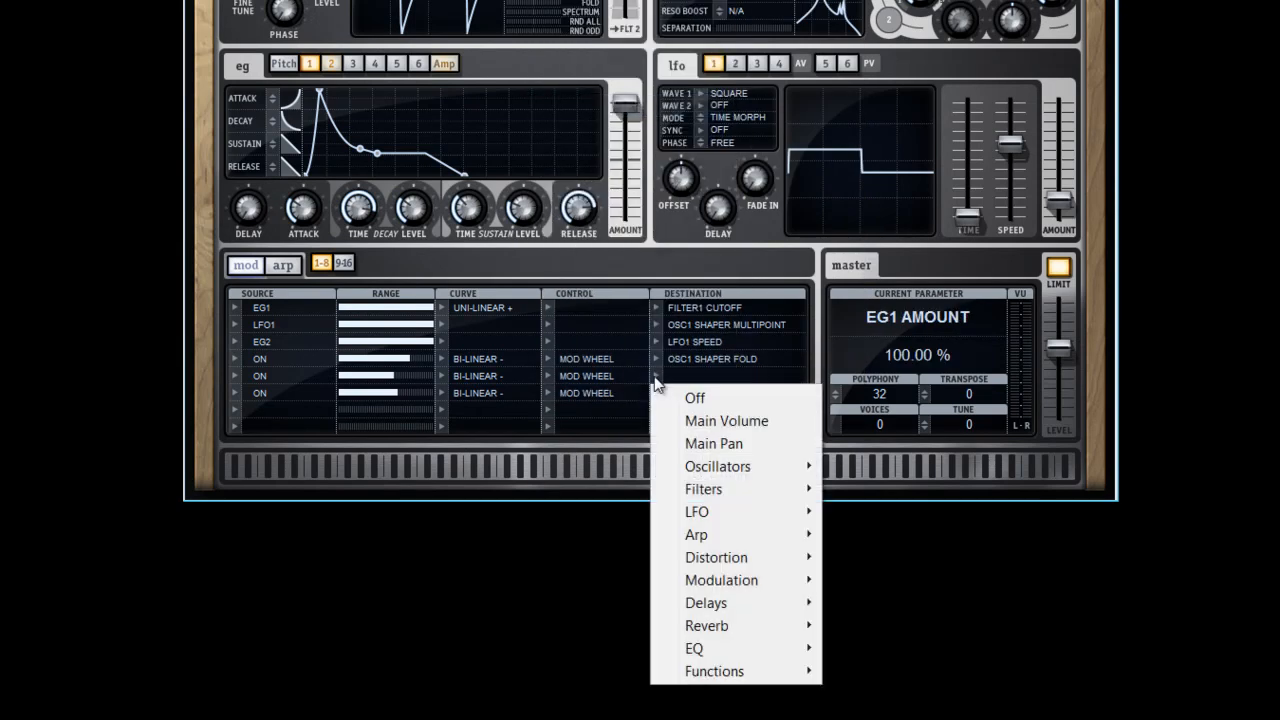
mouse_move(757, 466)
mouse_move(870, 477)
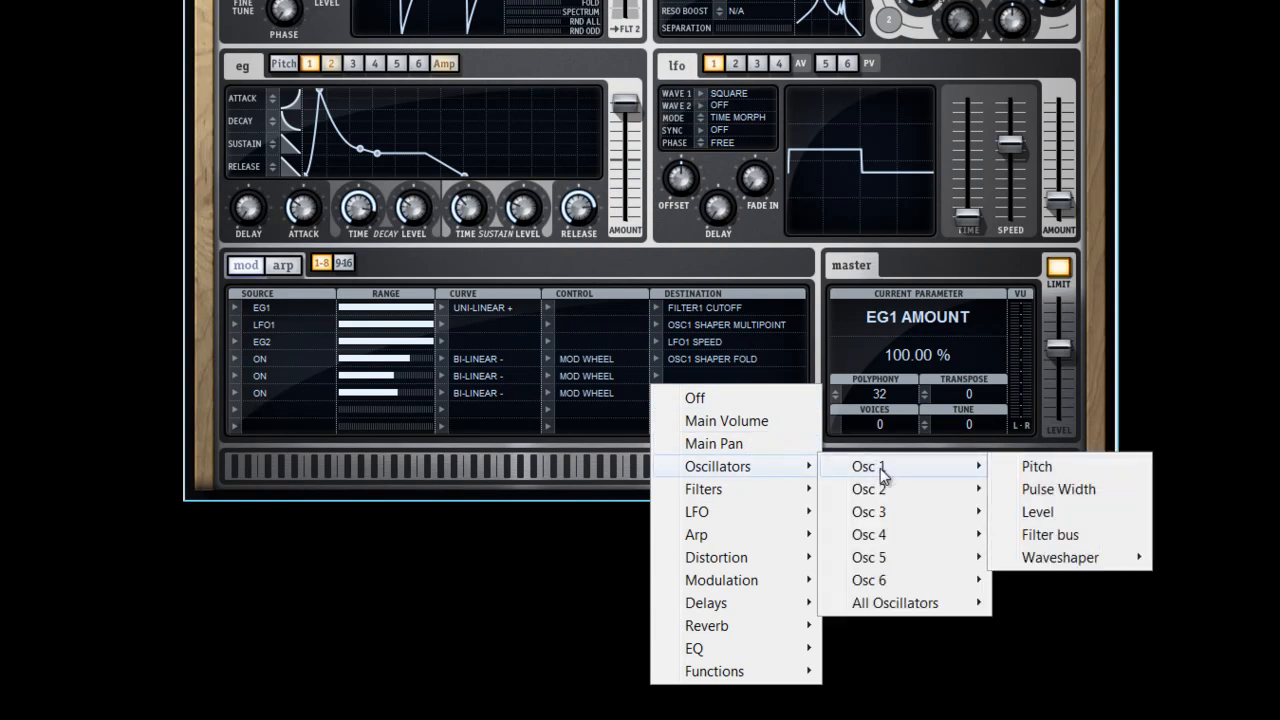
mouse_move(1104, 566)
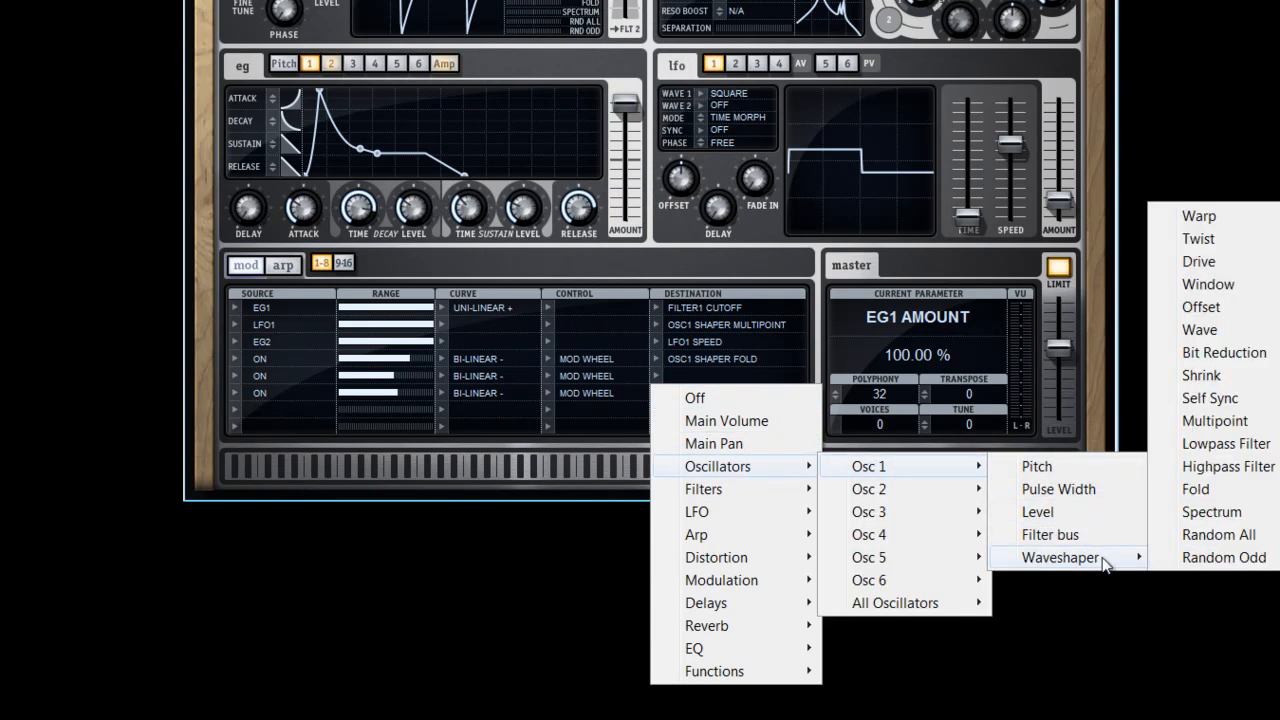
left_click(1238, 514)
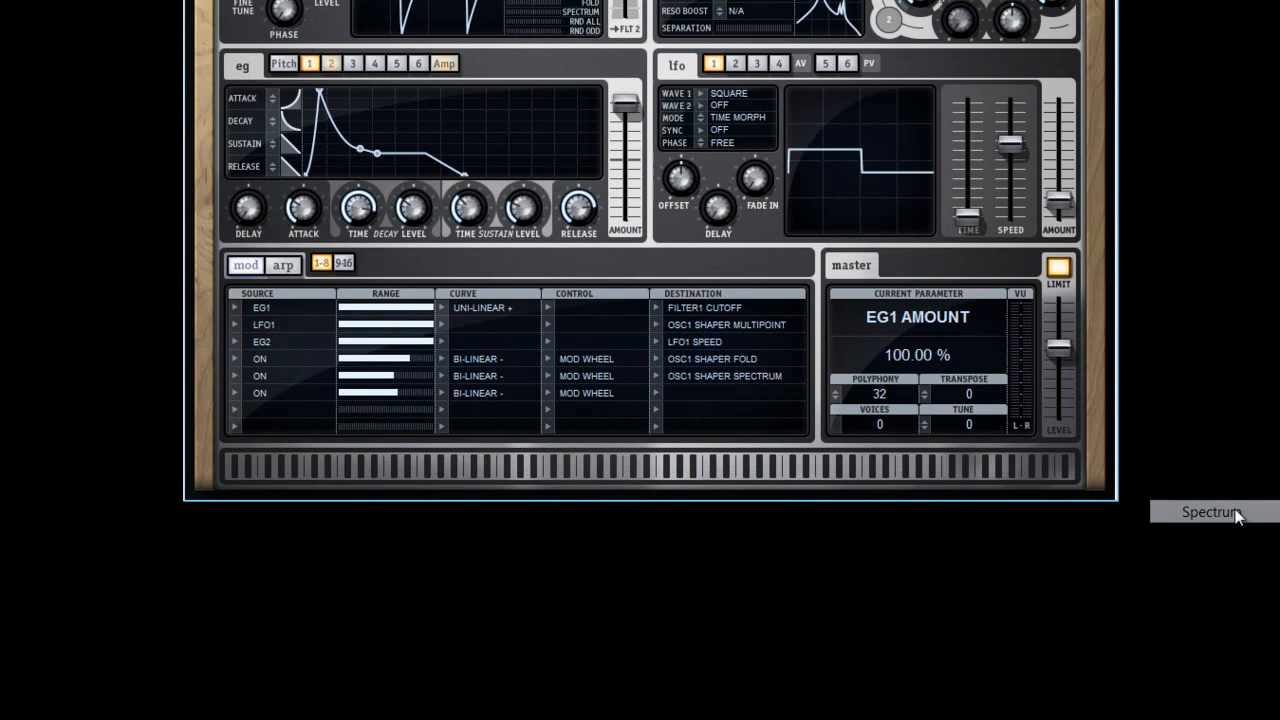
Step: Assign oscillator 1's Self Sync waveshaper as the sixth modulation slot's destination
left_click(656, 394)
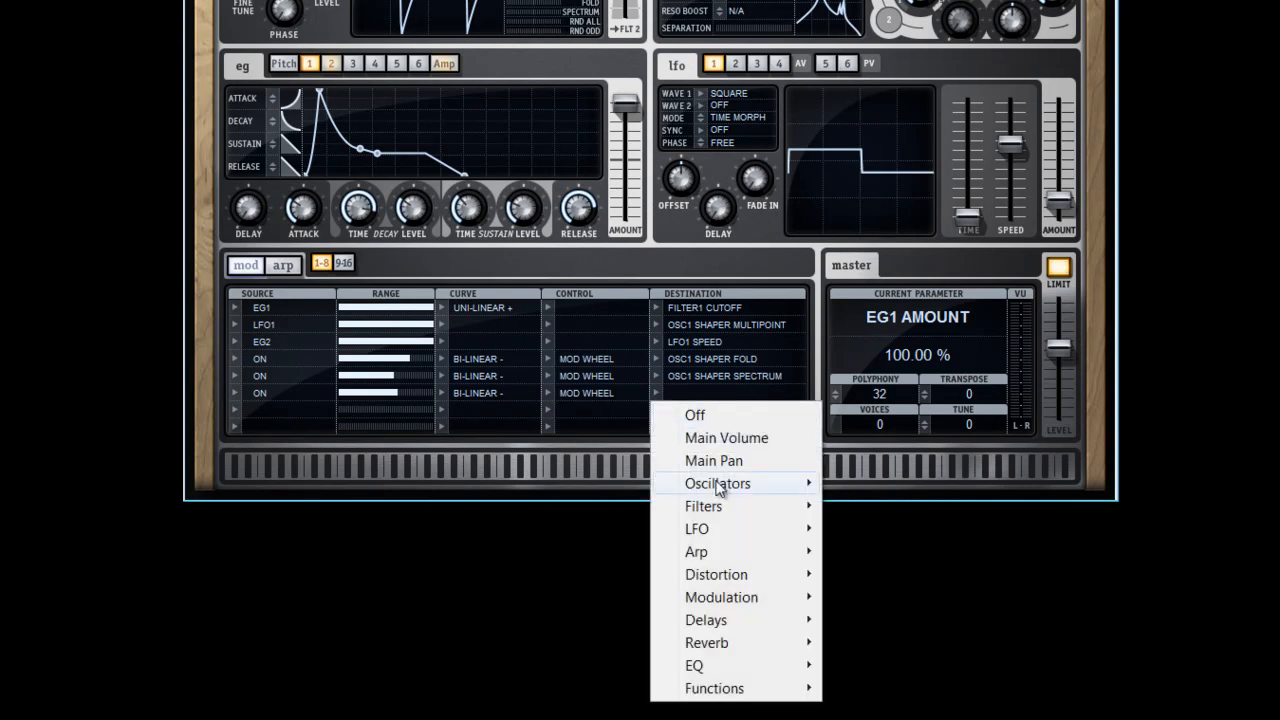
mouse_move(722, 486)
mouse_move(974, 484)
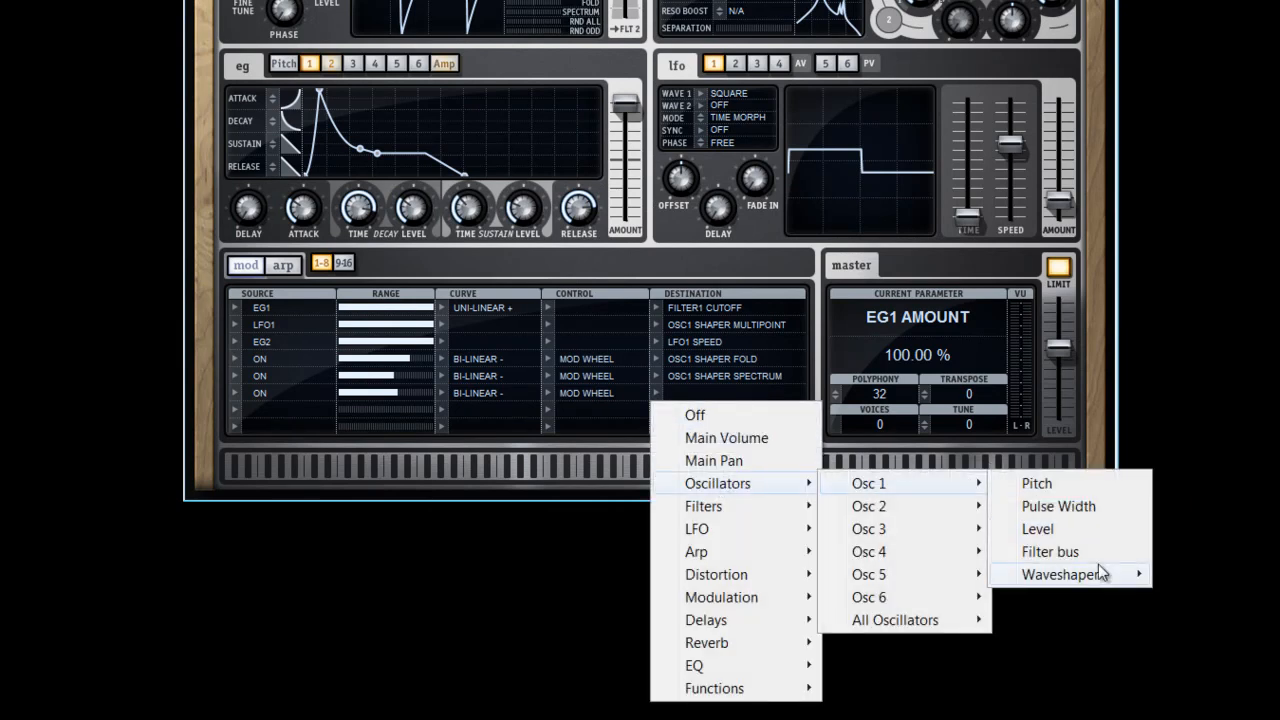
mouse_move(1108, 572)
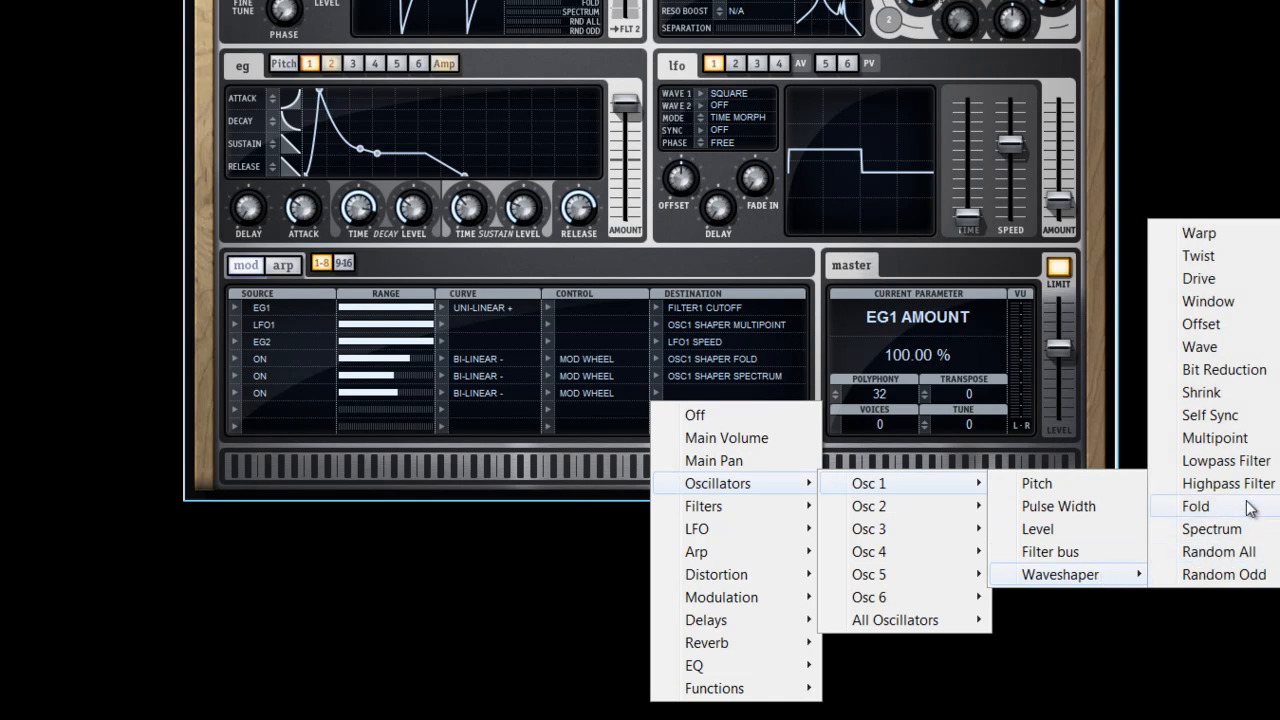
left_click(1212, 416)
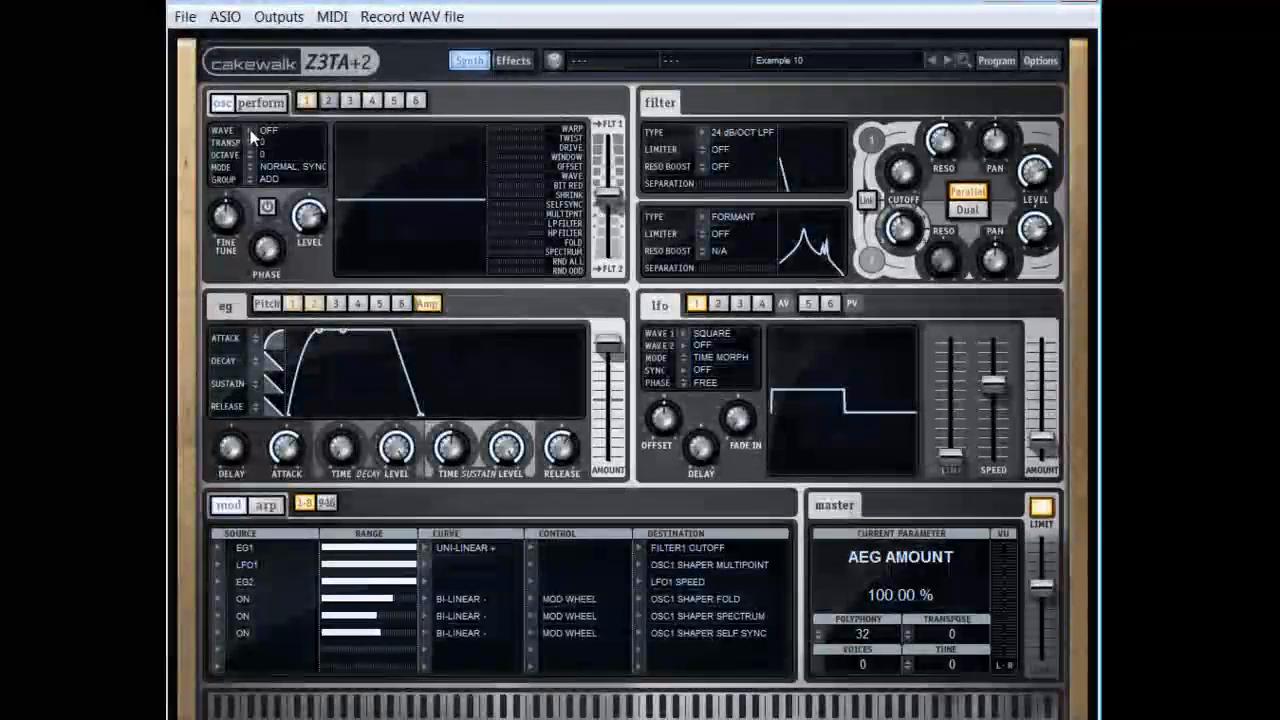
Step: Set oscillator 2's waveform to Vintage Saw 4
left_click(281, 131)
mouse_move(424, 180)
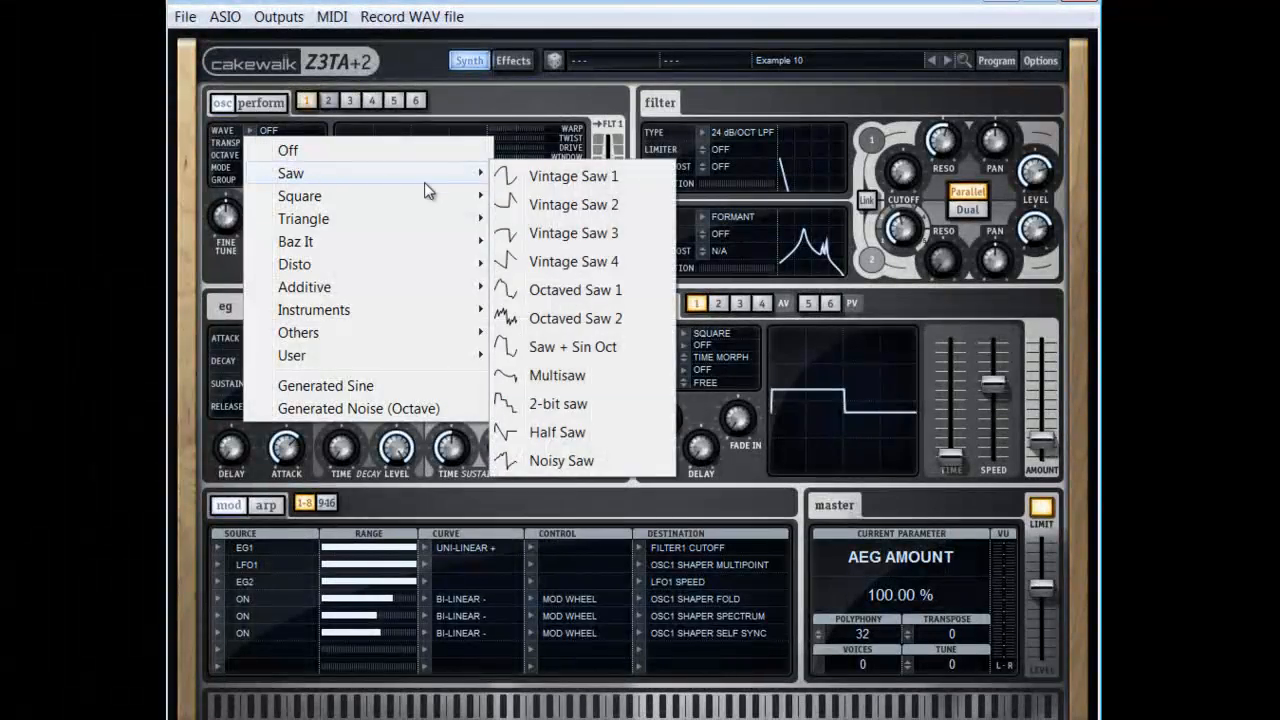
left_click(542, 258)
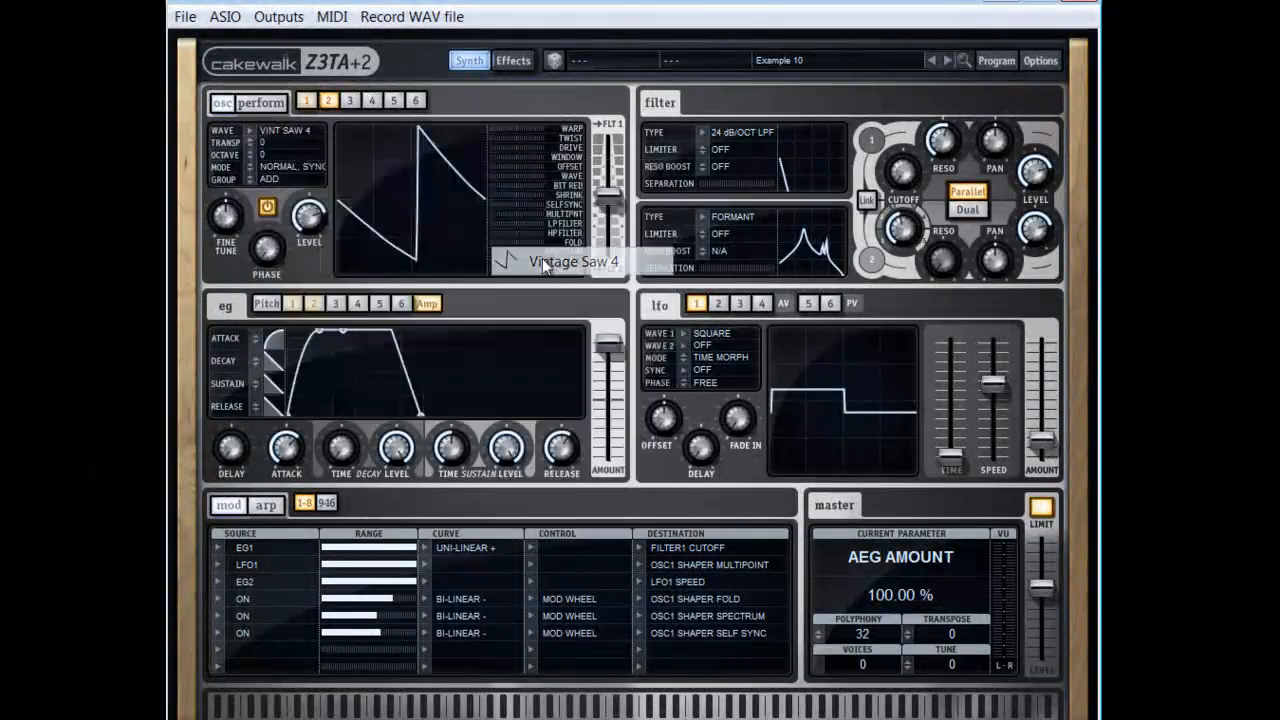
Step: Switch oscillator 2 to the Multi, Sync mode and raise its spread to 55%
left_click(268, 170)
left_click(268, 170)
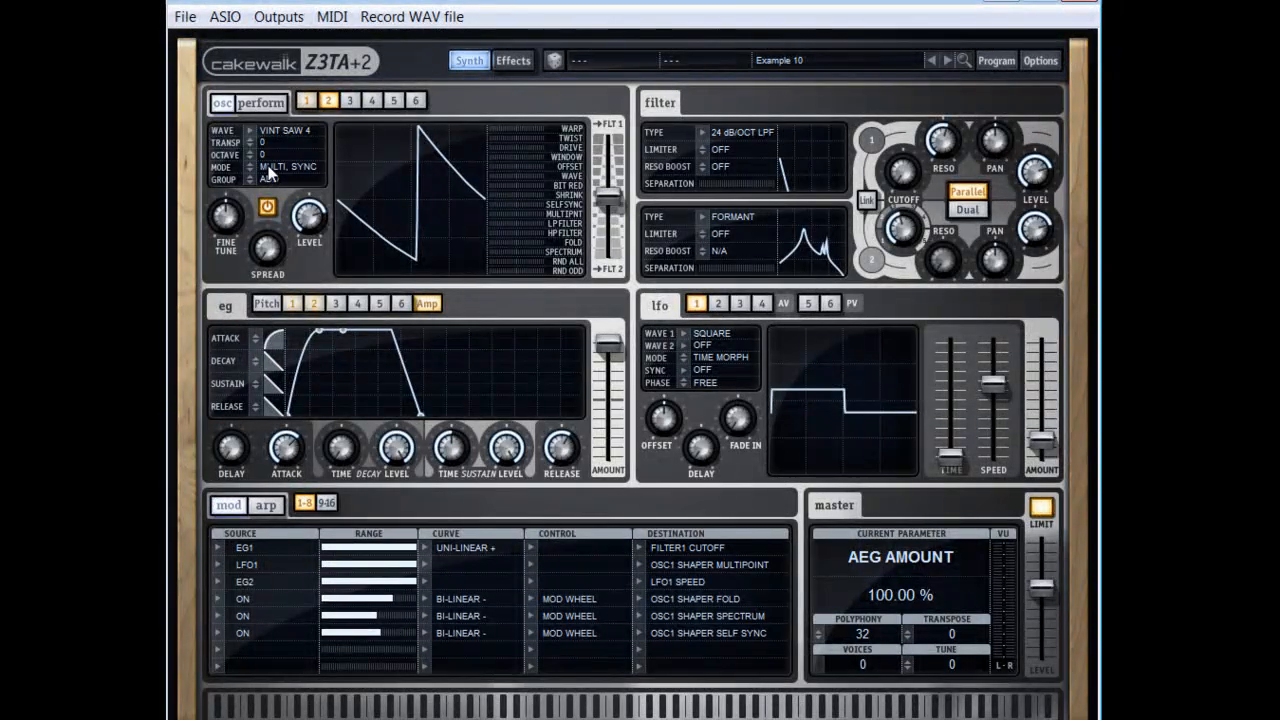
left_click_drag(268, 250, 290, 143)
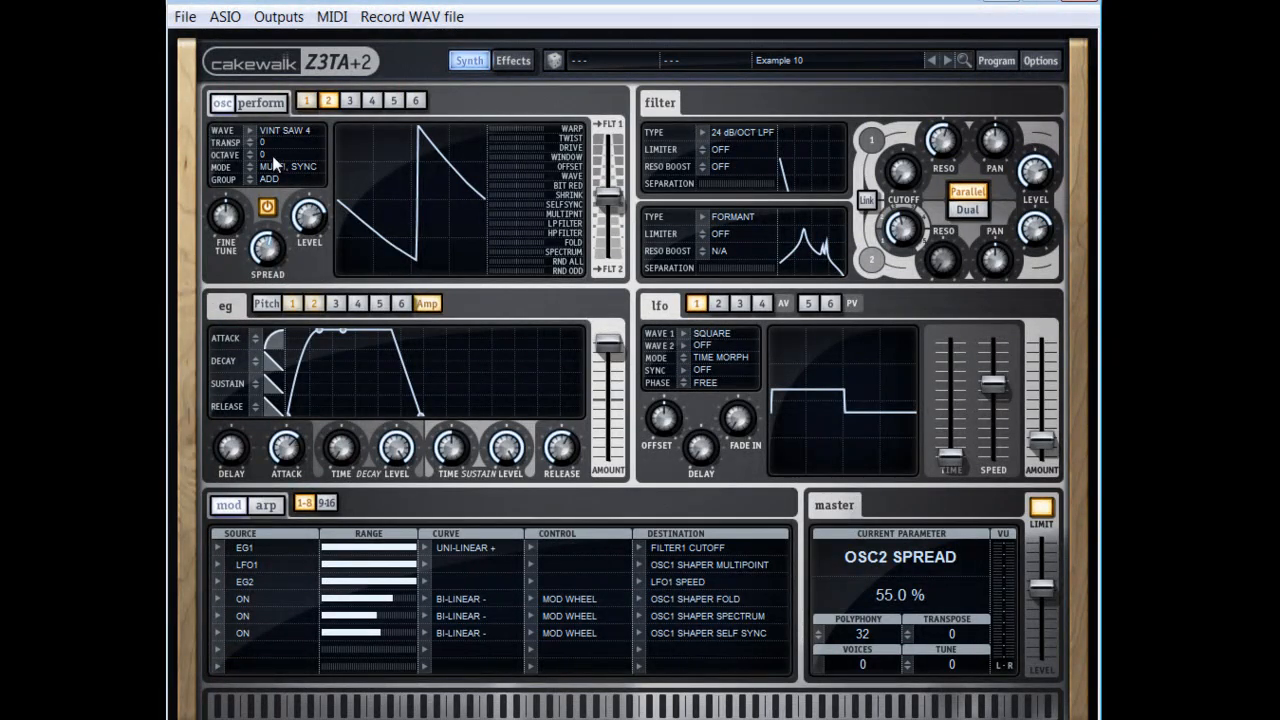
Step: Turn off oscillator 1 to hear oscillator 2 alone, and set oscillator 2's octave to +1
left_click(327, 105)
left_click(332, 102)
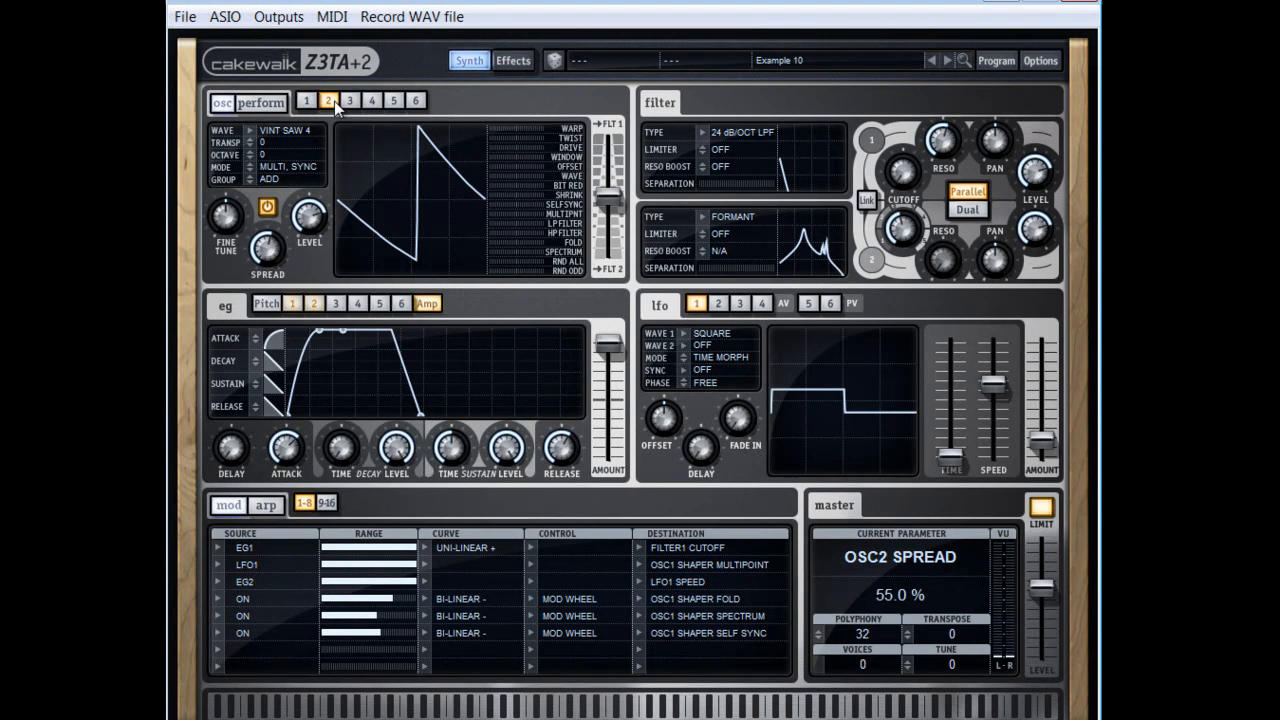
left_click(273, 155)
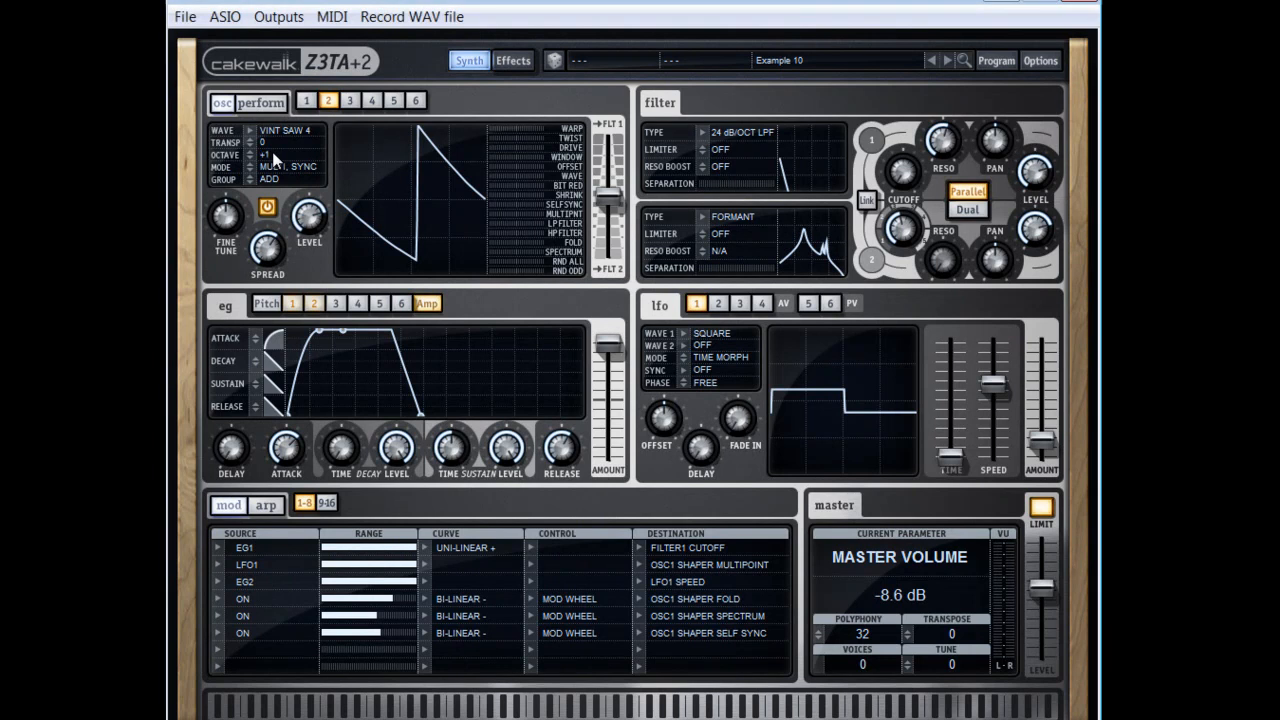
Step: Turn oscillator 1 on again at a lower level, and reduce the amount of envelope generator 1
left_click(306, 103)
left_click_drag(308, 214, 316, 265)
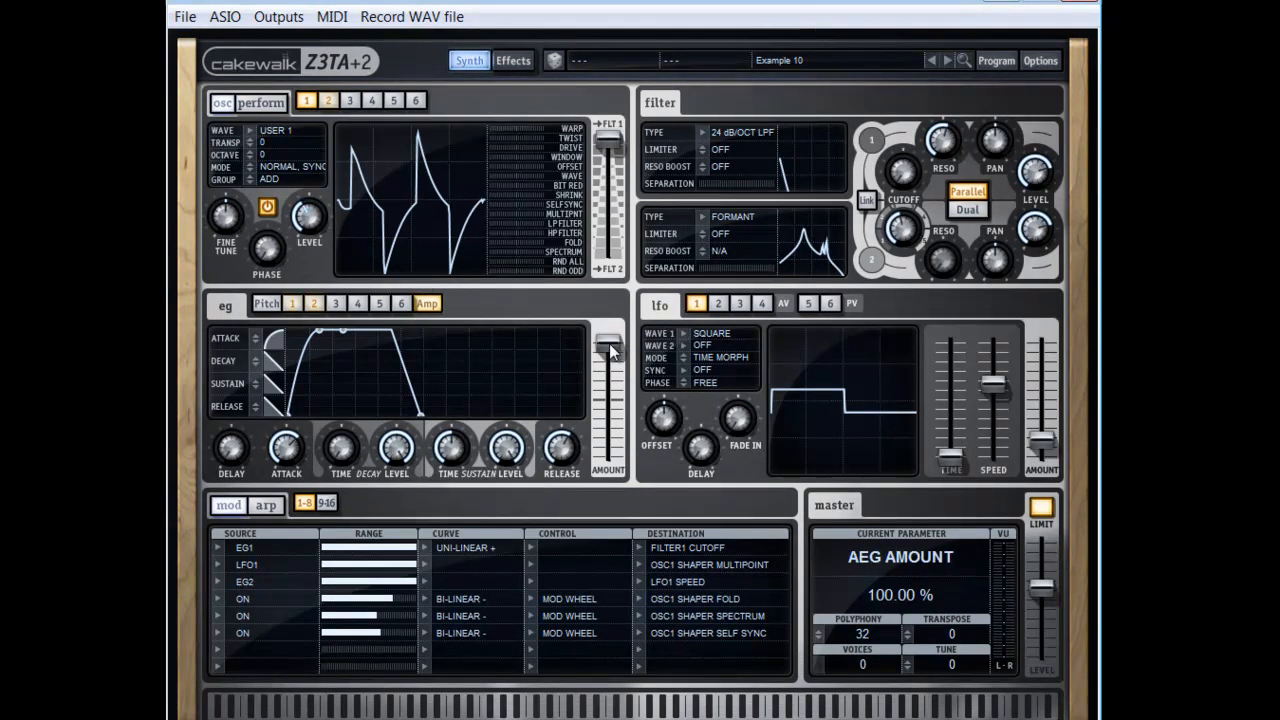
left_click(291, 304)
left_click_drag(607, 349, 607, 370)
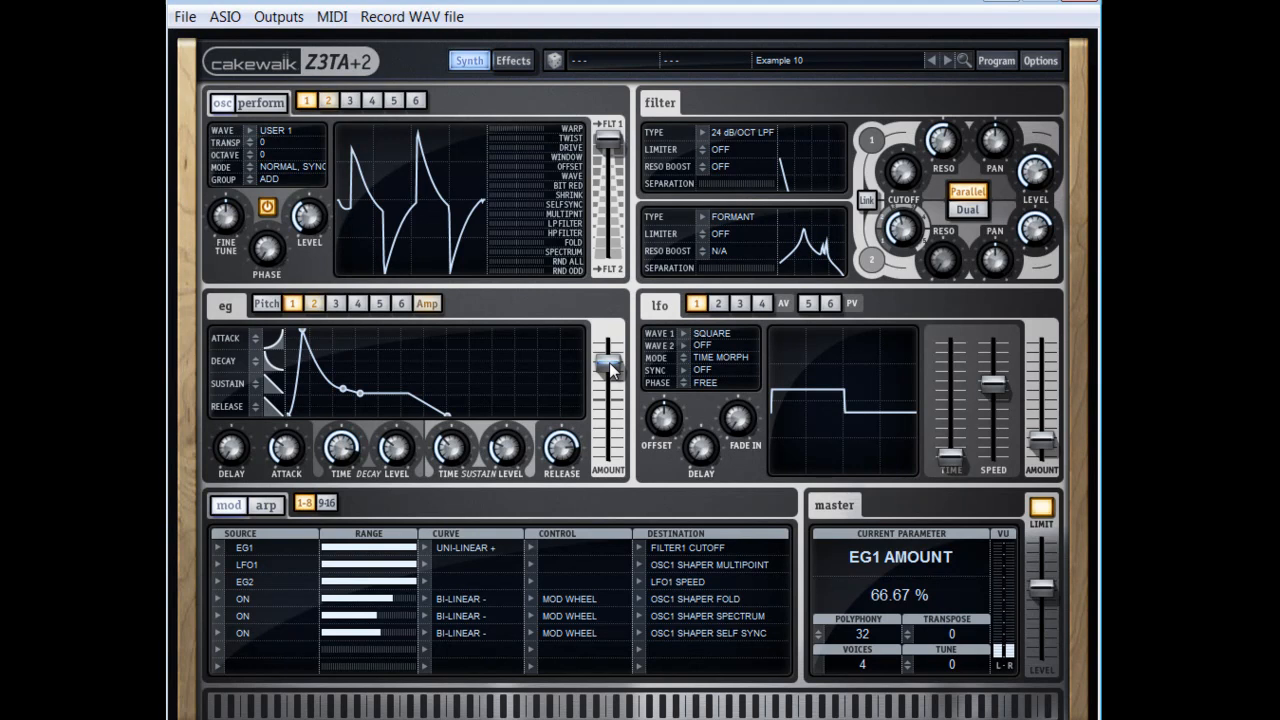
scroll(610, 368, "up", 4)
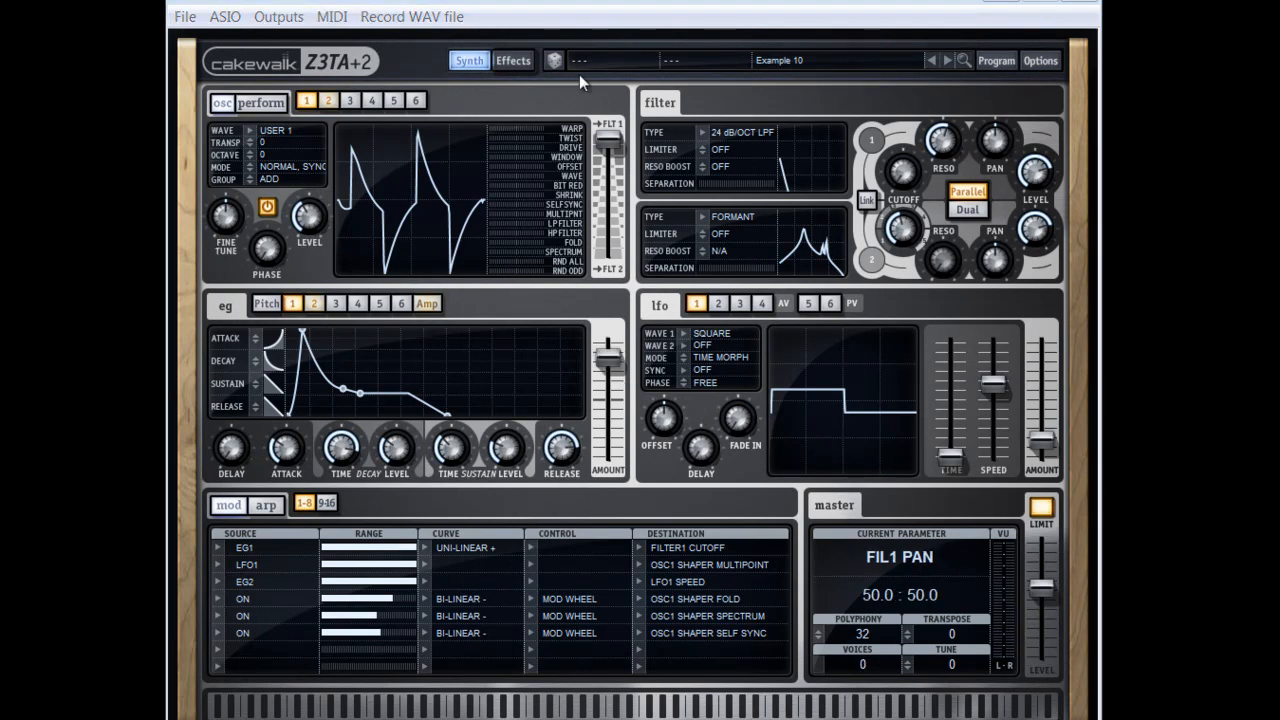
Step: Set the modulation effect to Stereo Chorus and raise its low and high EQ levels to about the middle
left_click(515, 62)
left_click(749, 136)
left_click(828, 207)
left_click_drag(950, 256, 960, 179)
left_click_drag(994, 254, 994, 185)
Step: Set delay 1 to Stereo Delay mode with its sync at 1/2
left_click(752, 339)
left_click(834, 388)
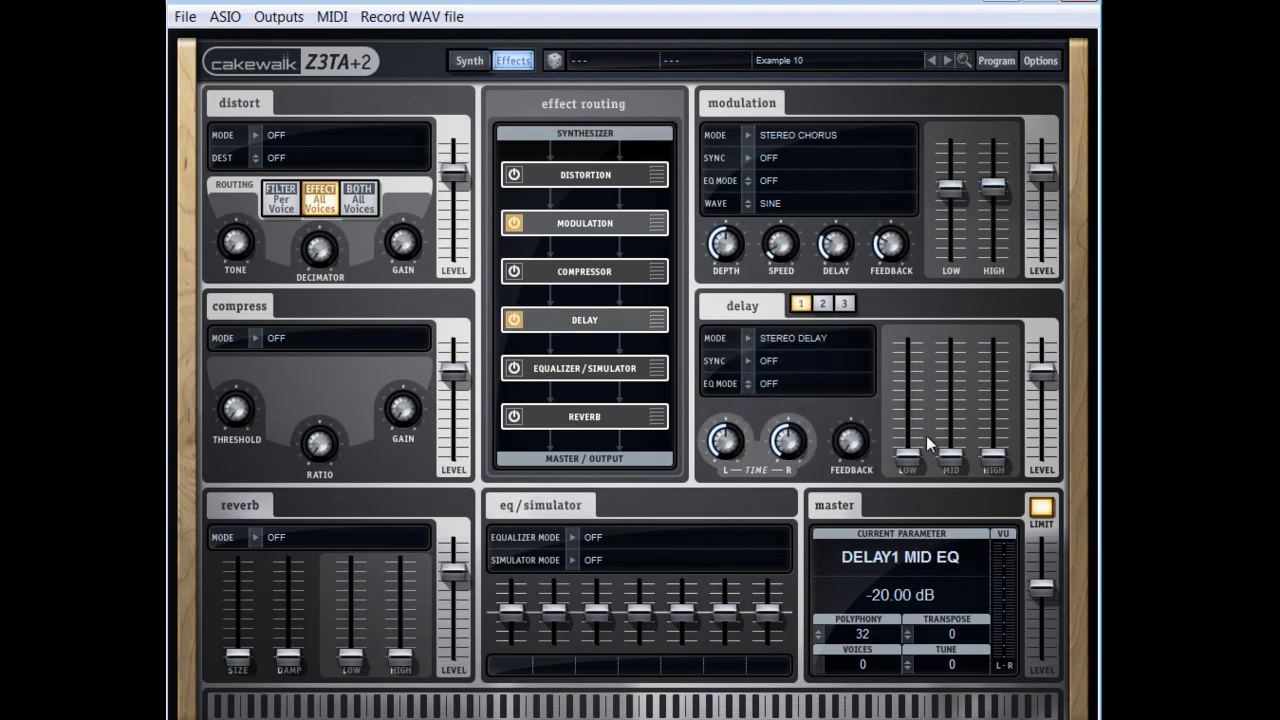
left_click(747, 360)
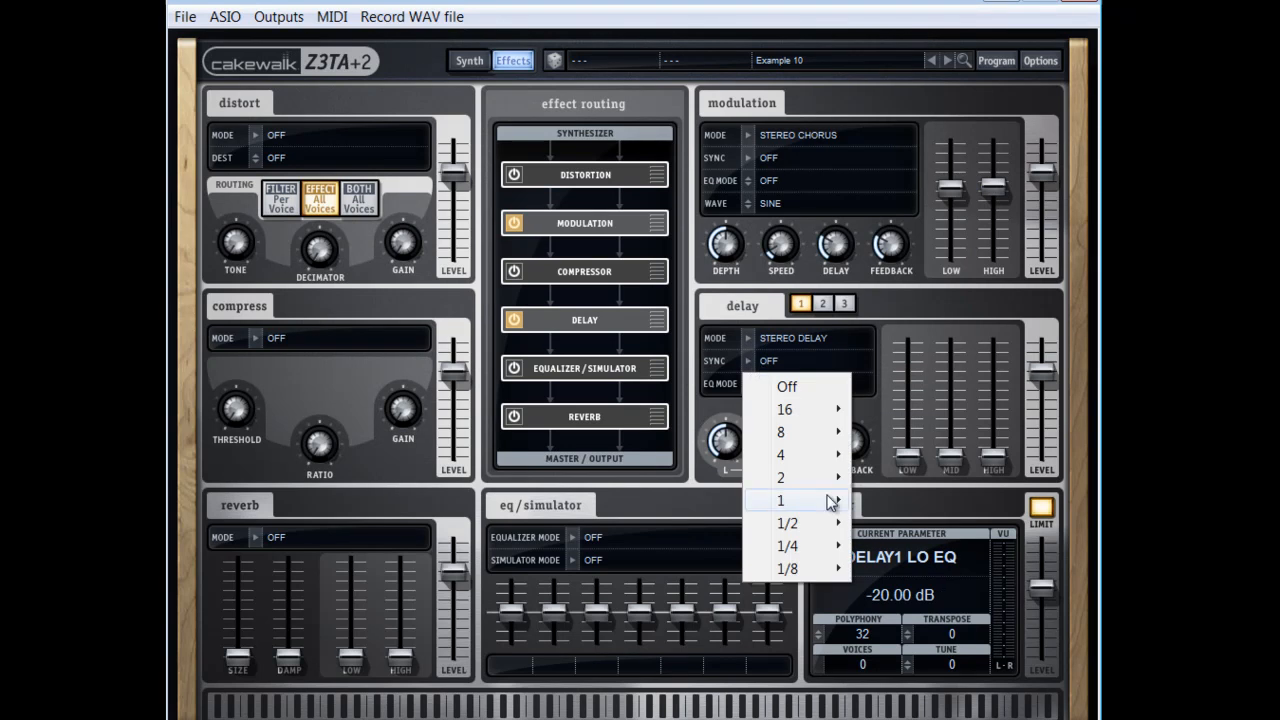
mouse_move(816, 522)
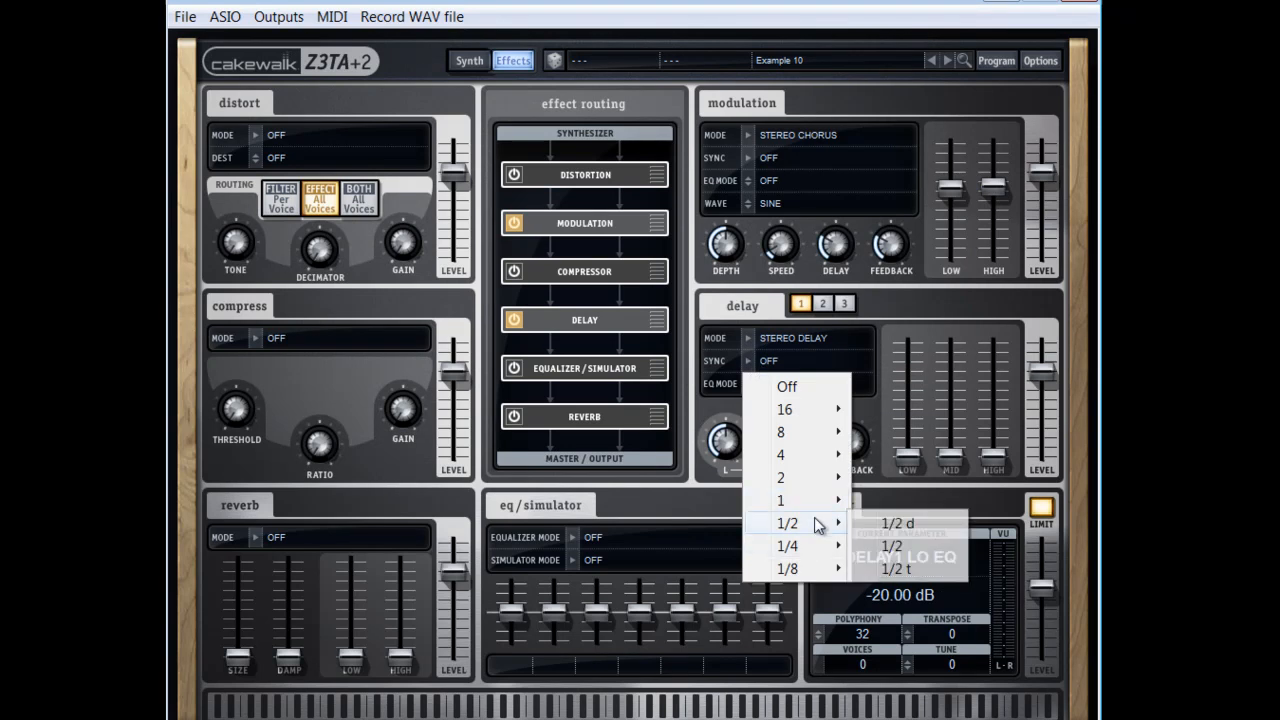
left_click(911, 552)
Step: Raise delay 1's low EQ to -9.33 dB and bring up its mid and high EQ bands
left_click_drag(955, 459, 955, 410)
left_click_drag(921, 449, 905, 392)
left_click_drag(993, 457, 994, 383)
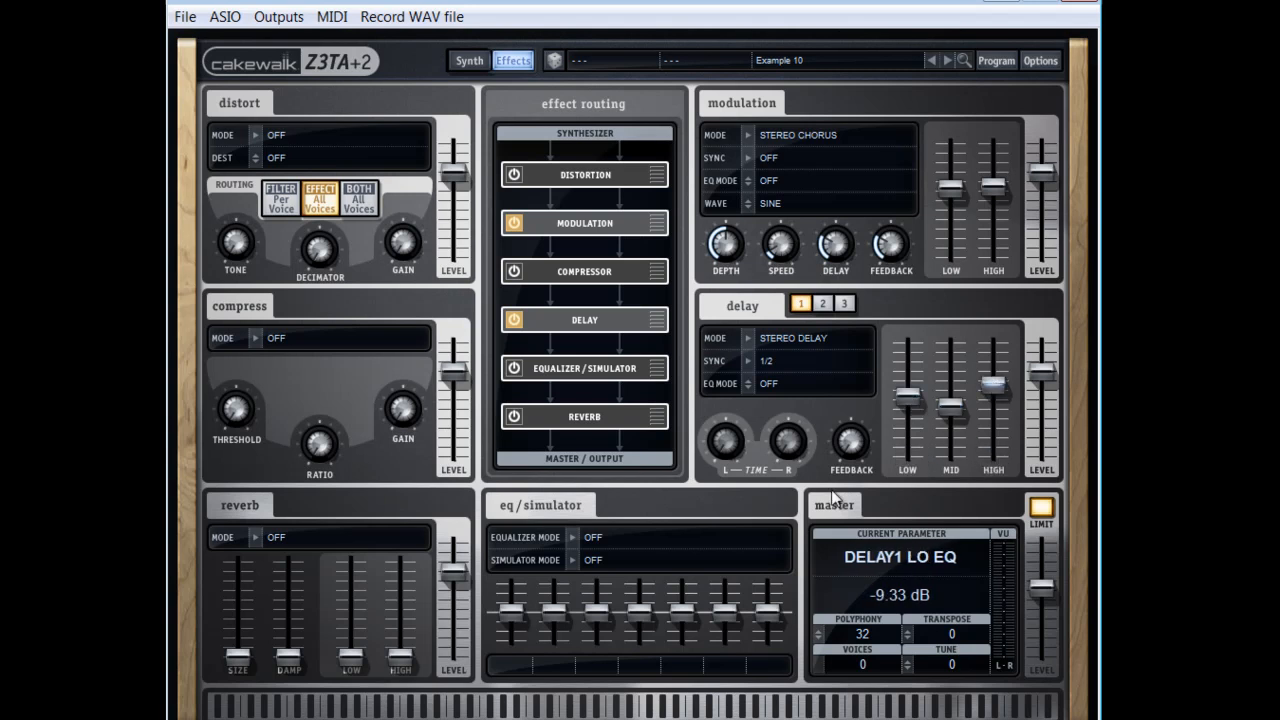
Step: Set the reverb to Small Room and raise its low EQ, high EQ, damping and size to about the middle
left_click(254, 536)
left_click(310, 580)
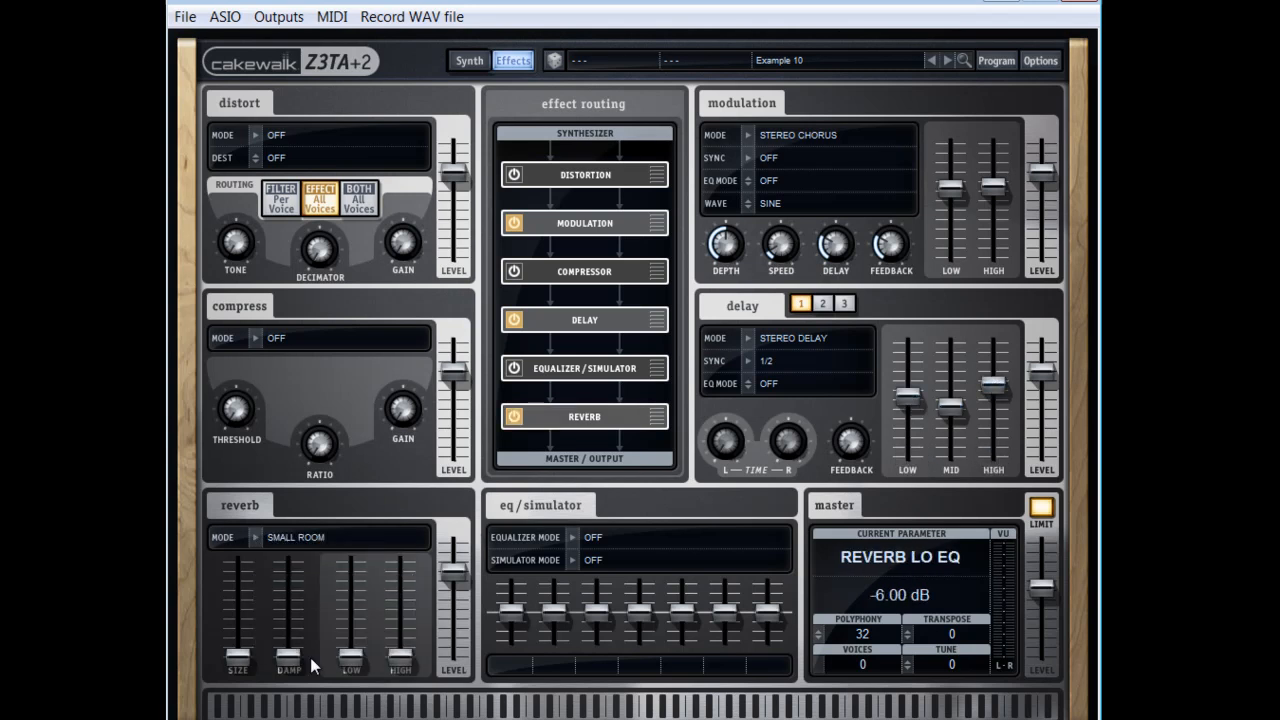
left_click_drag(360, 618, 358, 611)
left_click_drag(400, 656, 406, 606)
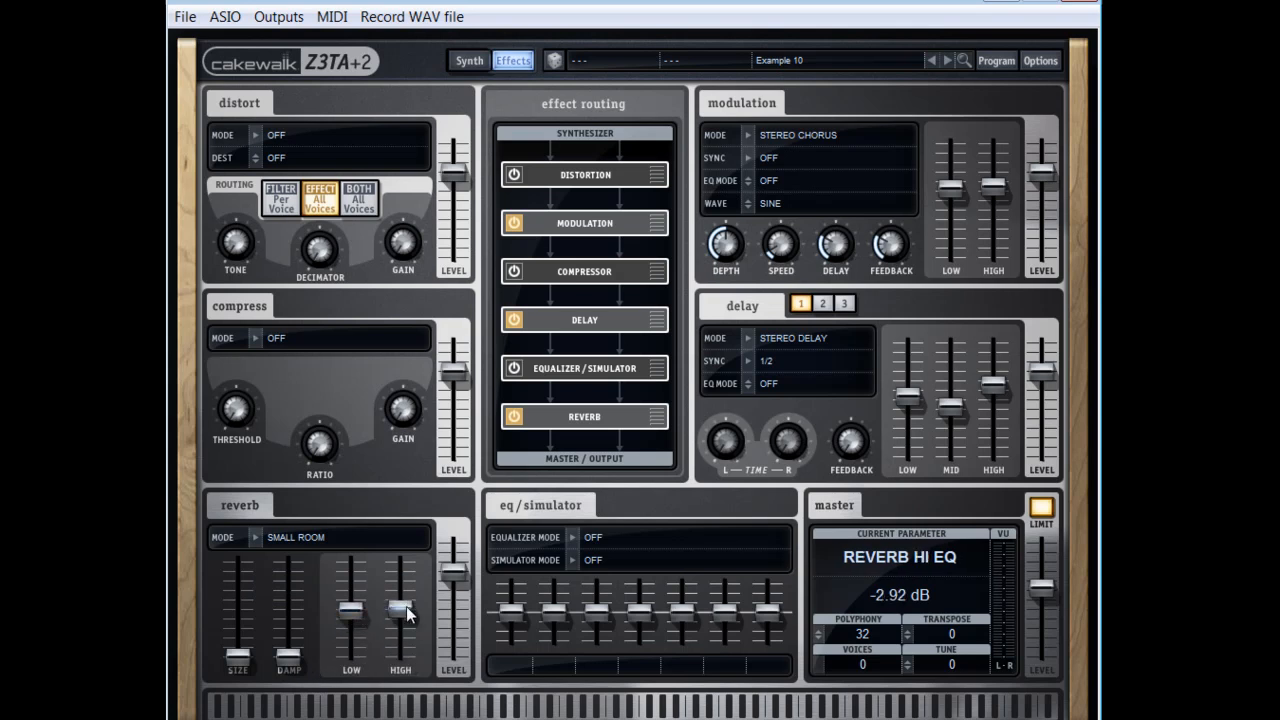
left_click_drag(287, 657, 288, 612)
left_click_drag(243, 656, 240, 599)
Step: Set the equalizer to Wide 1, boost the 80 band to 6.60 dB and 15K slightly, and slightly cut 500 and 1K
left_click(571, 538)
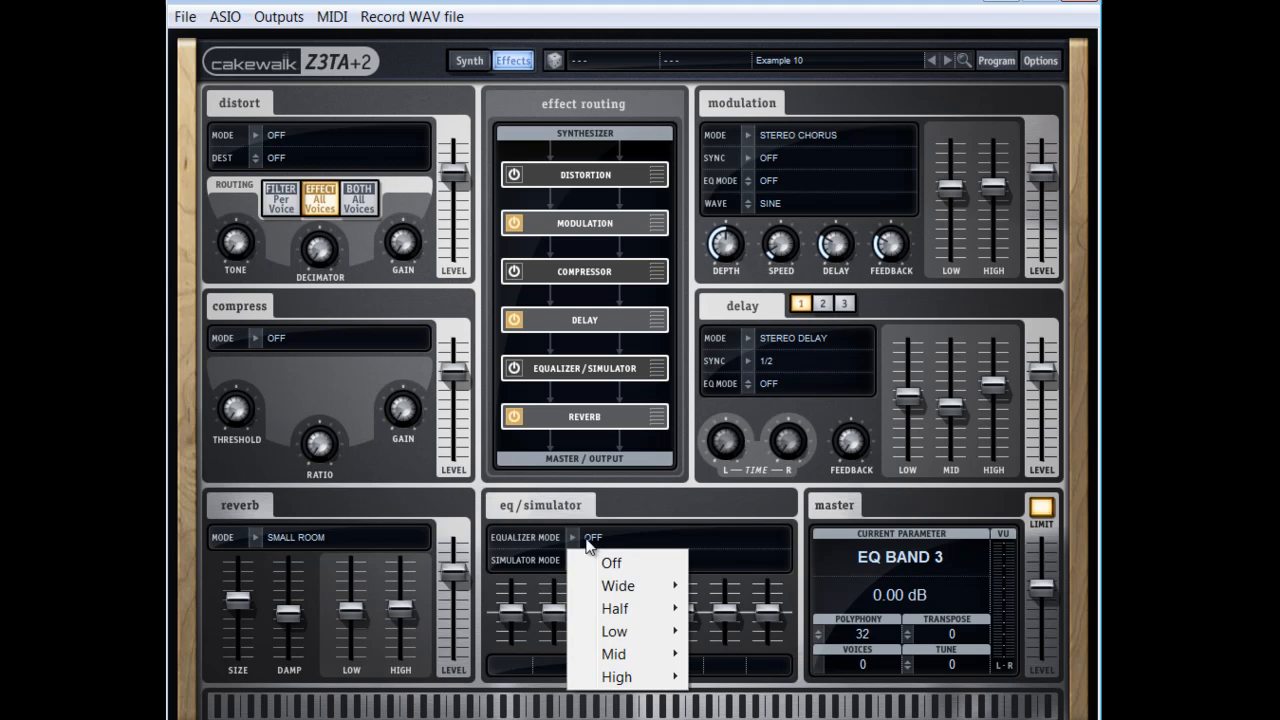
mouse_move(676, 586)
left_click(750, 586)
left_click_drag(600, 613, 650, 620)
left_click_drag(762, 604, 766, 599)
left_click_drag(512, 613, 522, 603)
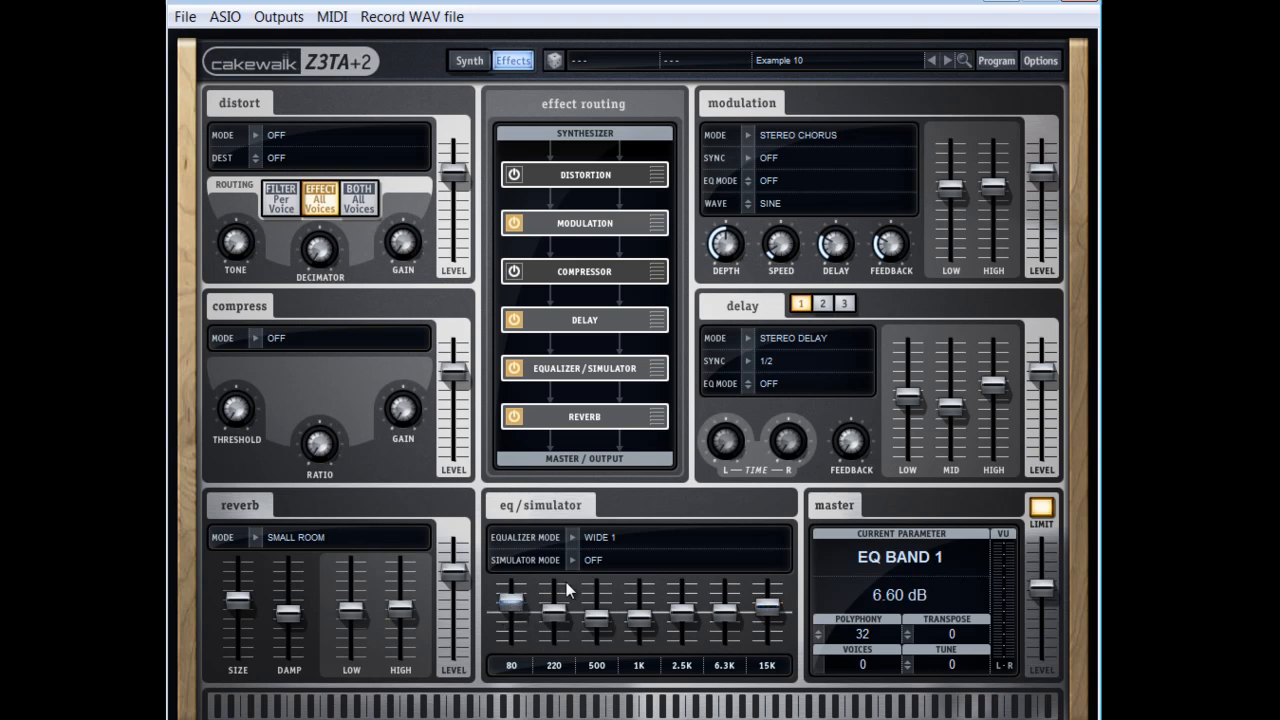
Step: Reorder the effect routing so that Reverb comes first, Distortion second and Modulation last
left_click_drag(596, 224, 608, 422)
left_click_drag(586, 368, 599, 187)
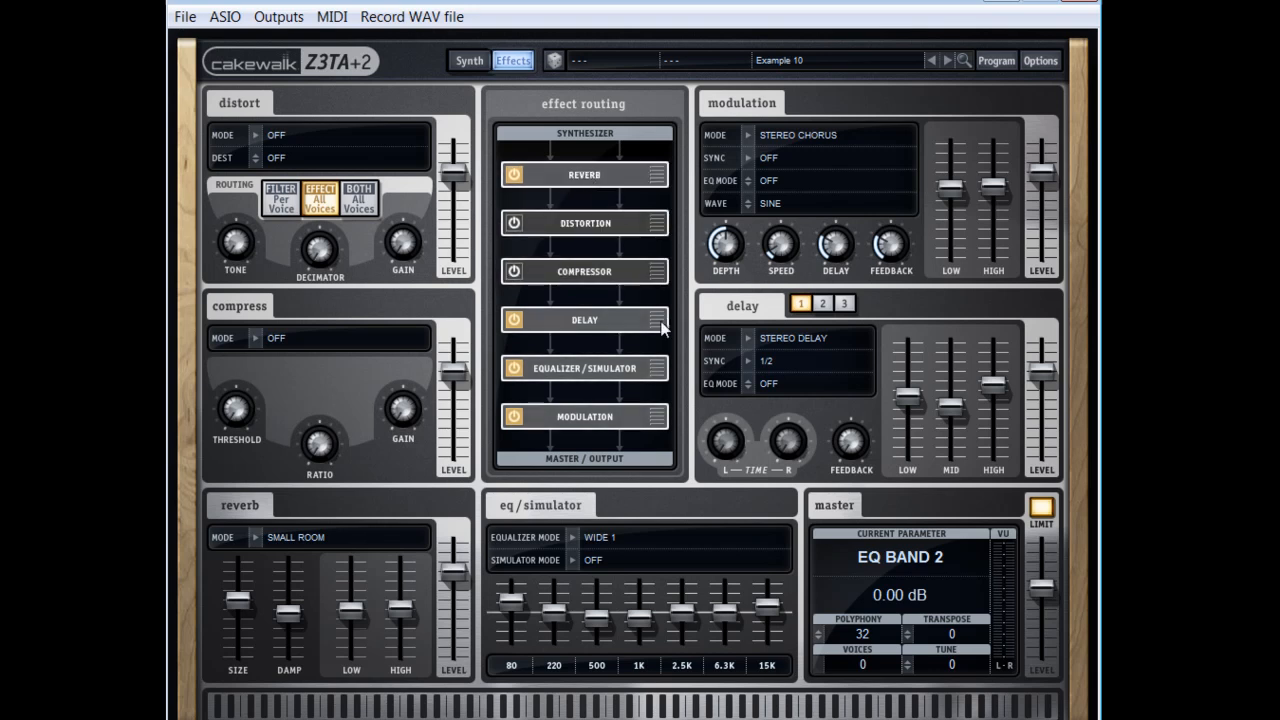
left_click_drag(612, 362, 602, 363)
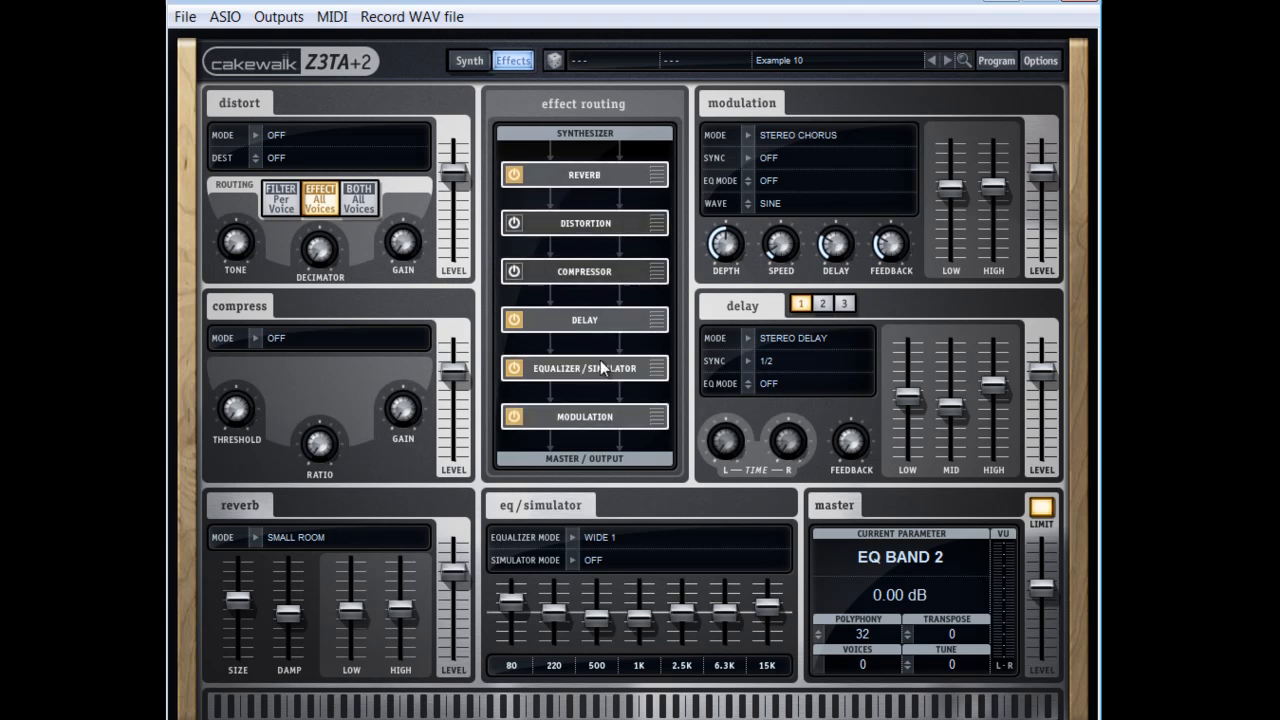
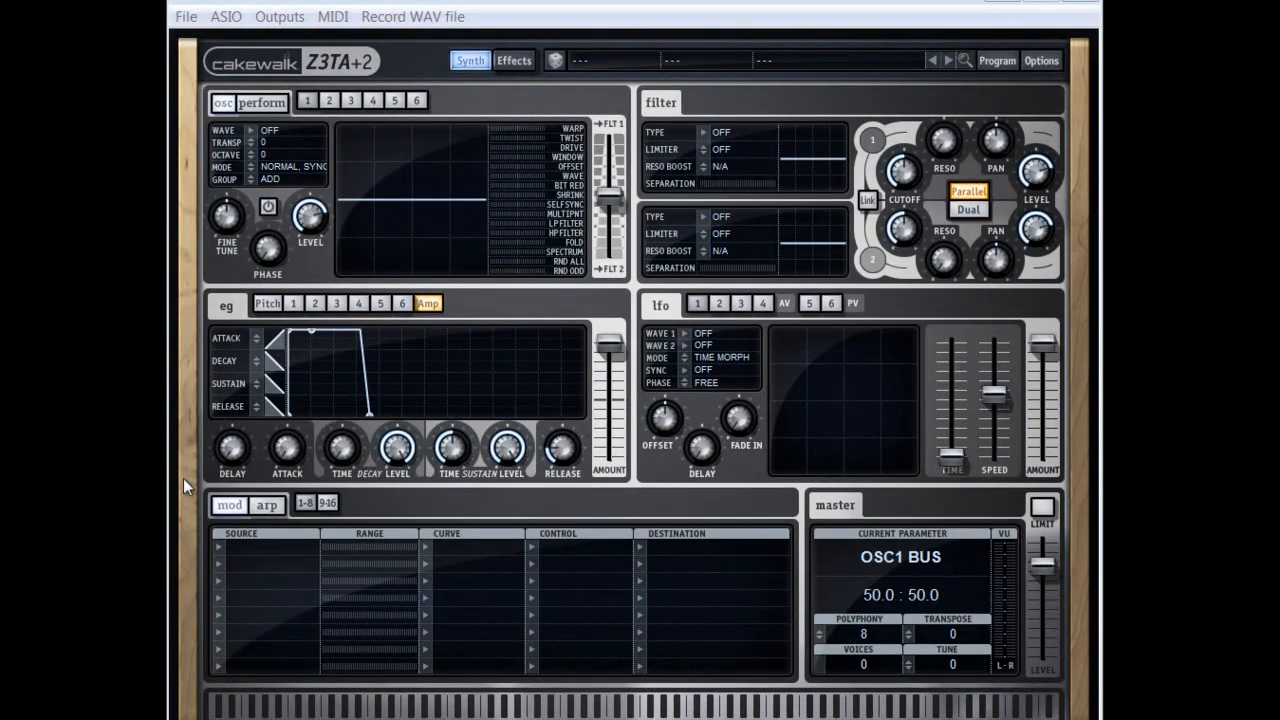
Step: Turn on the master limiter in the blank patch and set oscillator 1's waveform to Vintage Saw 1
left_click(1043, 507)
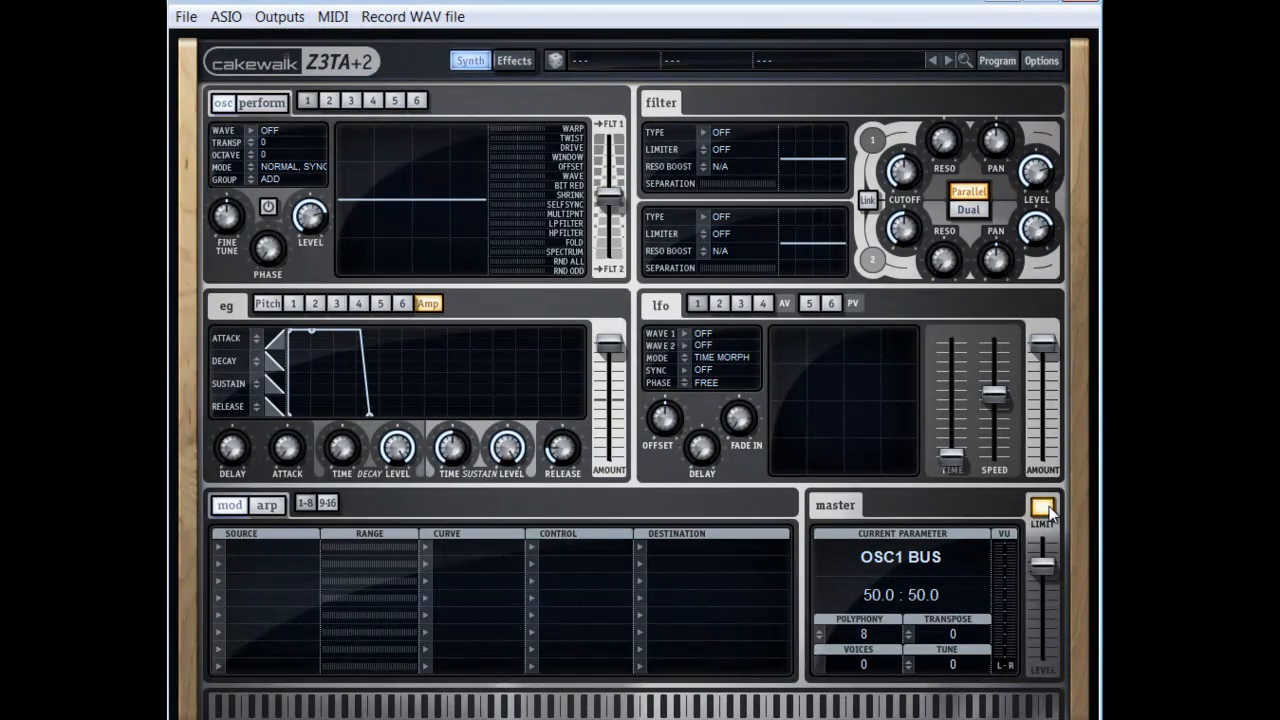
left_click(257, 132)
mouse_move(337, 172)
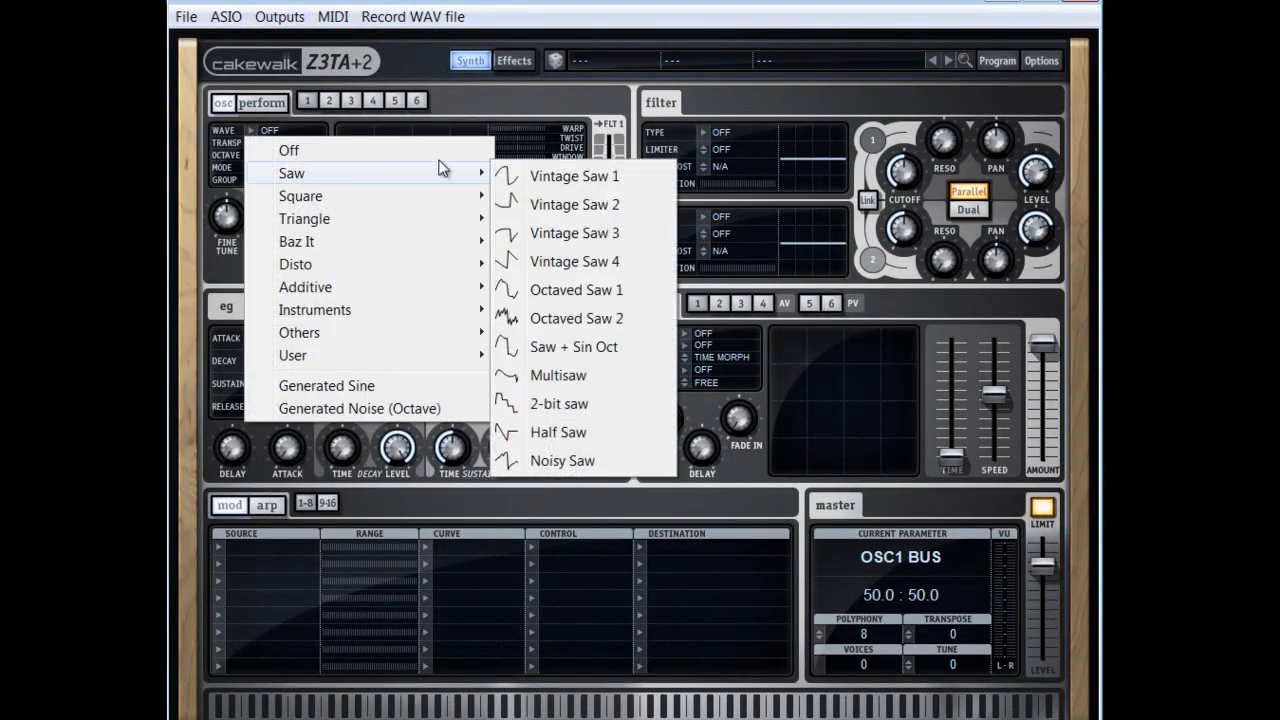
left_click(555, 178)
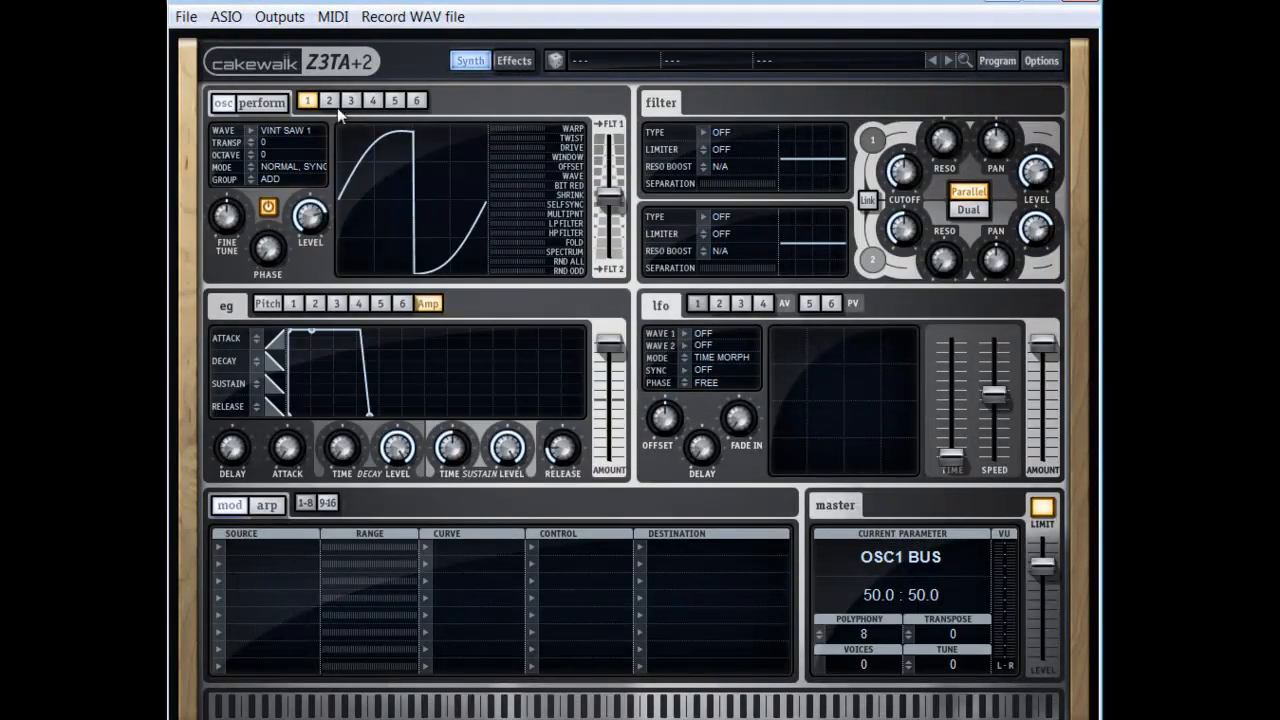
Step: Set oscillator 2's waveform to Triangle
left_click(331, 103)
left_click(250, 137)
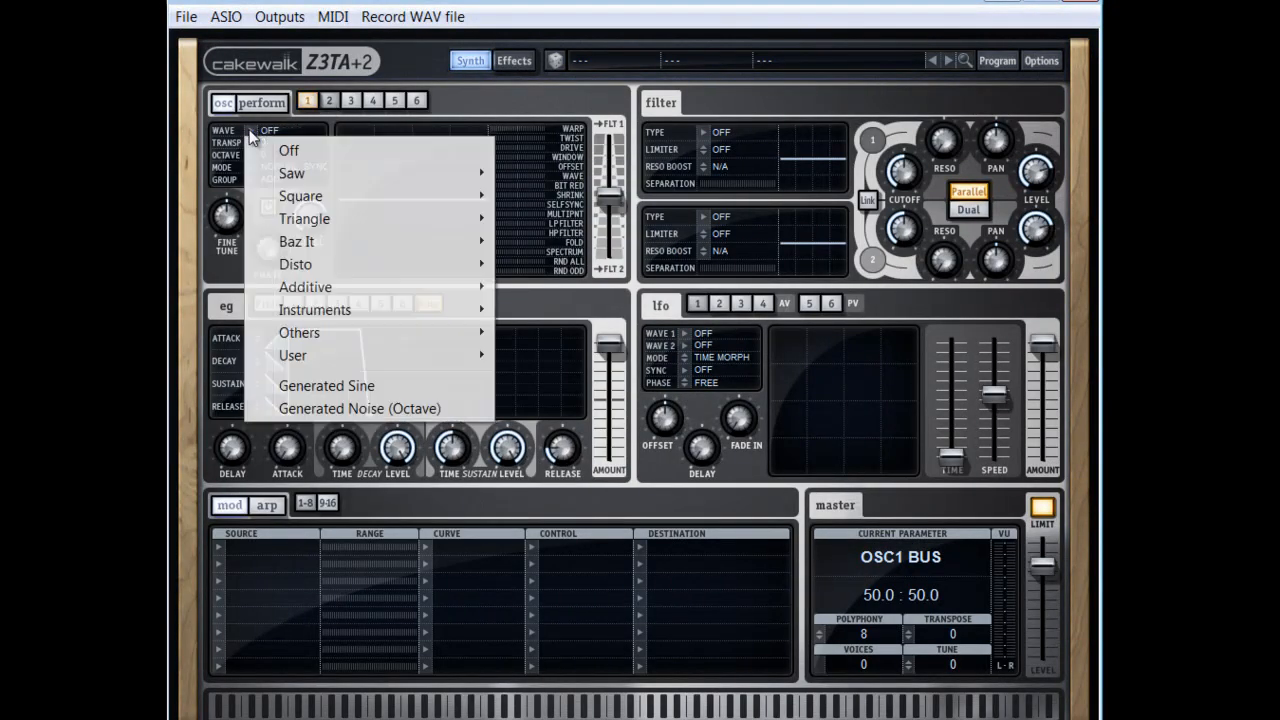
mouse_move(323, 212)
left_click(568, 222)
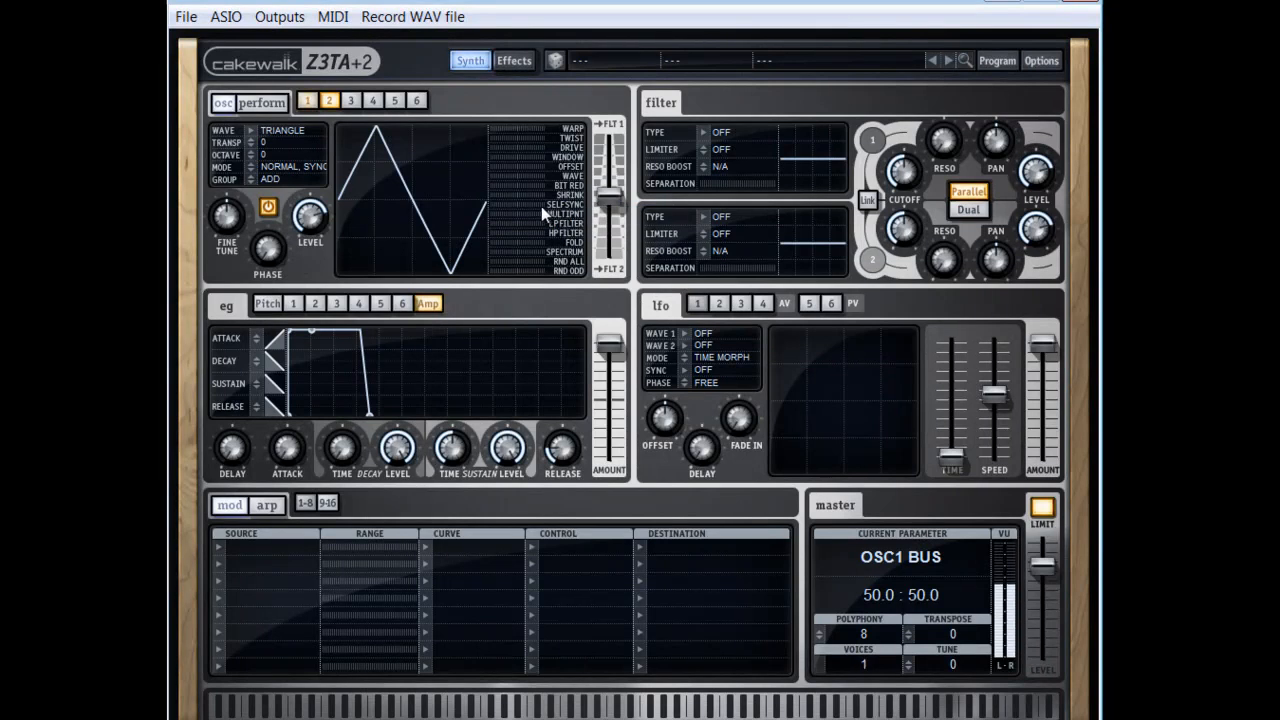
Step: Set filter 1 to 36 dB/Oct LPF and filter 2 to Reso-2 BPF
left_click(703, 131)
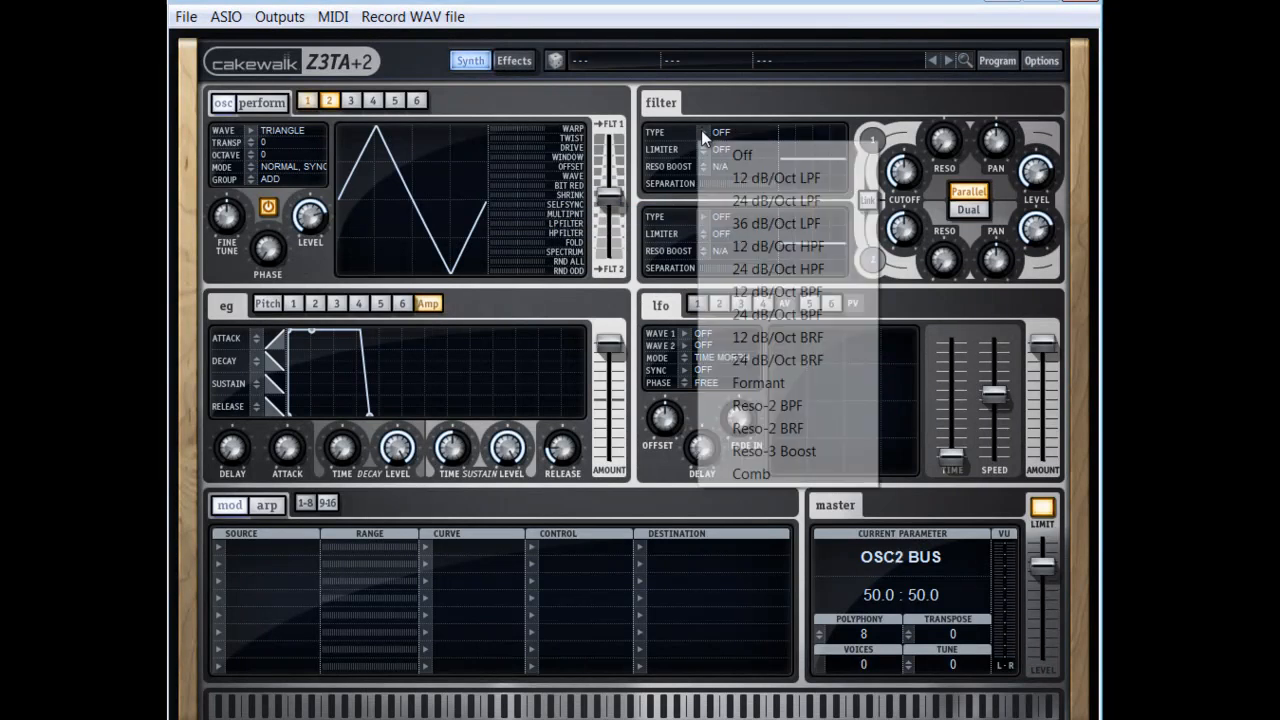
left_click(785, 230)
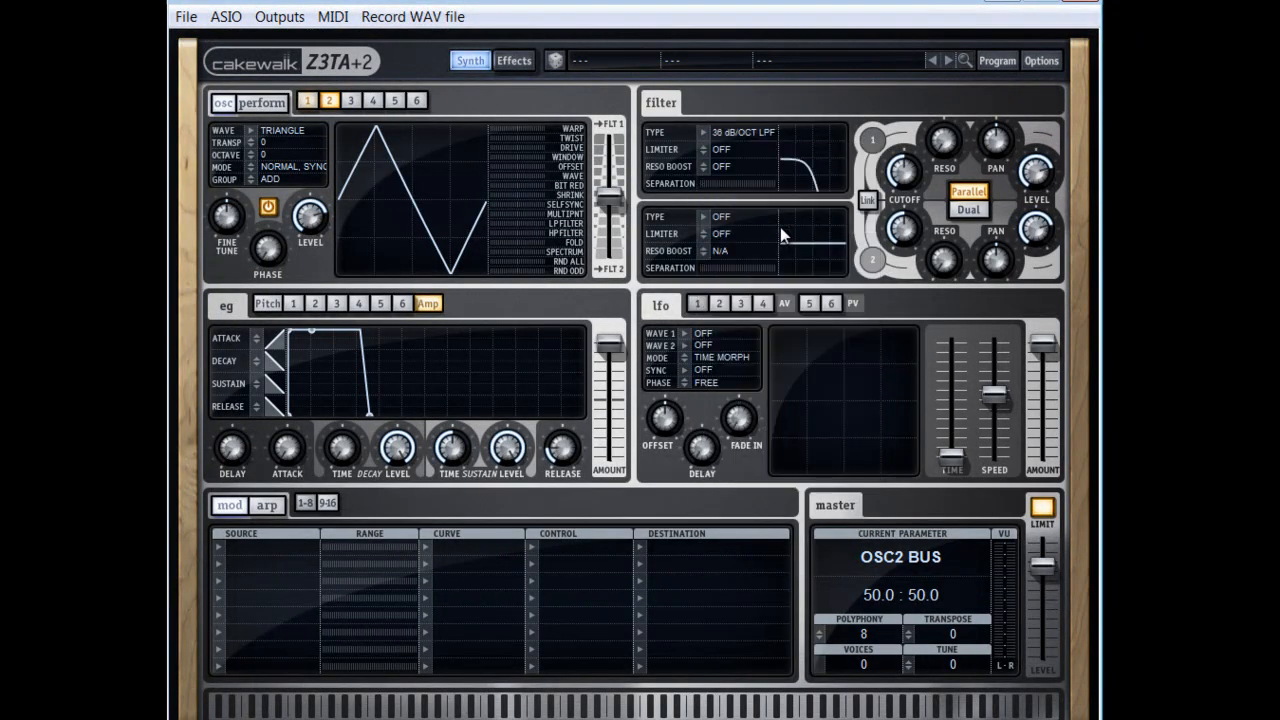
left_click(704, 216)
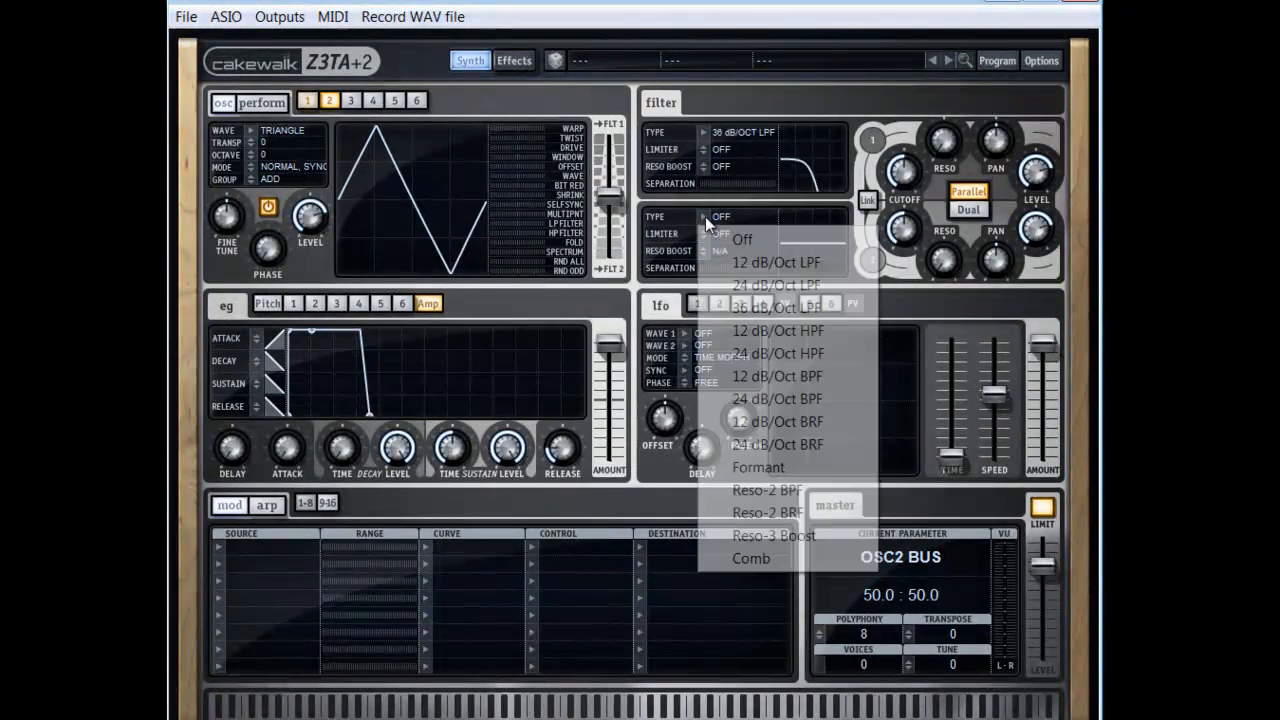
left_click(785, 492)
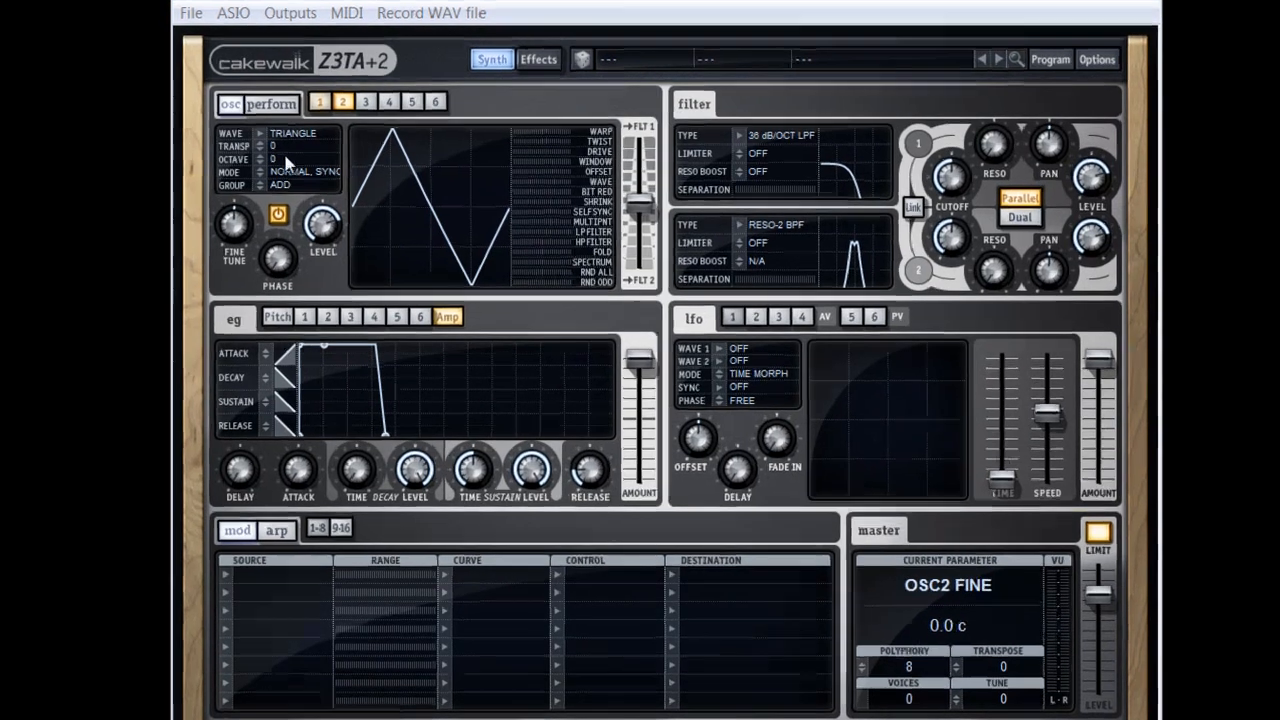
Step: Set oscillator 2's octave to -1
left_click(273, 153)
scroll(382, 190, "down", 2)
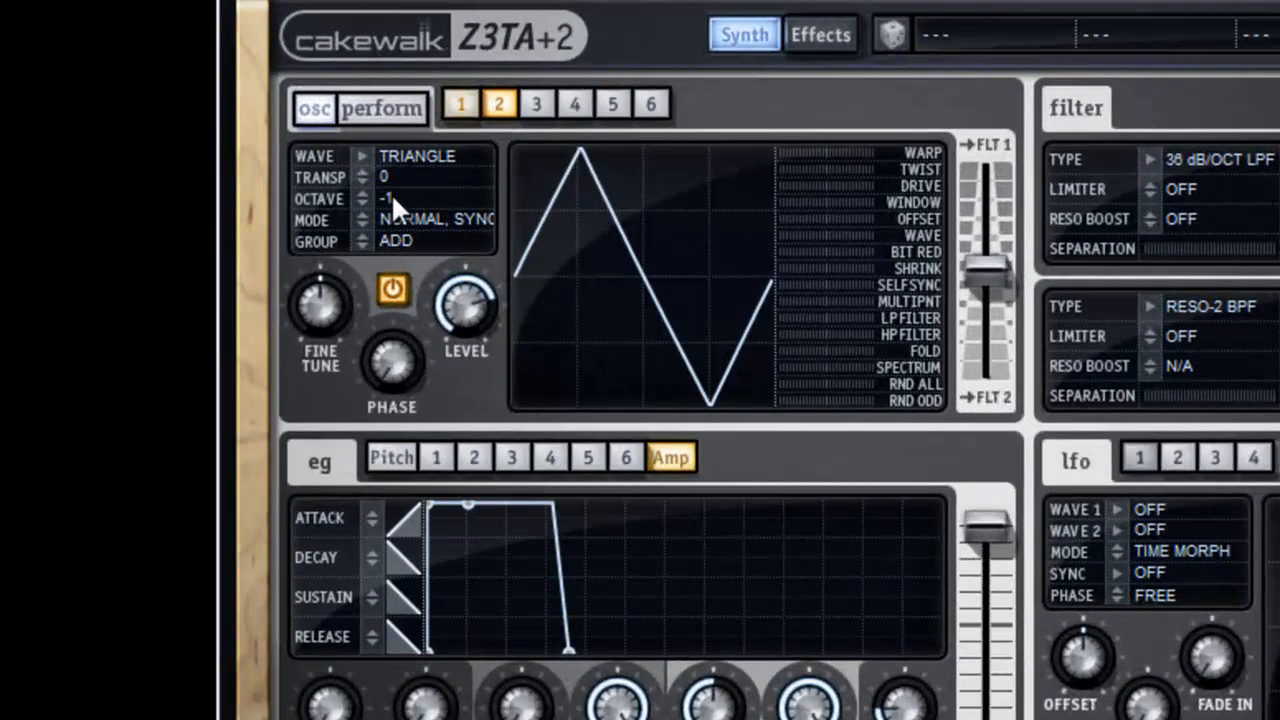
Step: Set oscillator 1 to octave -1 and the Multi, Sync mode, with its spread raised to about half
left_click(462, 105)
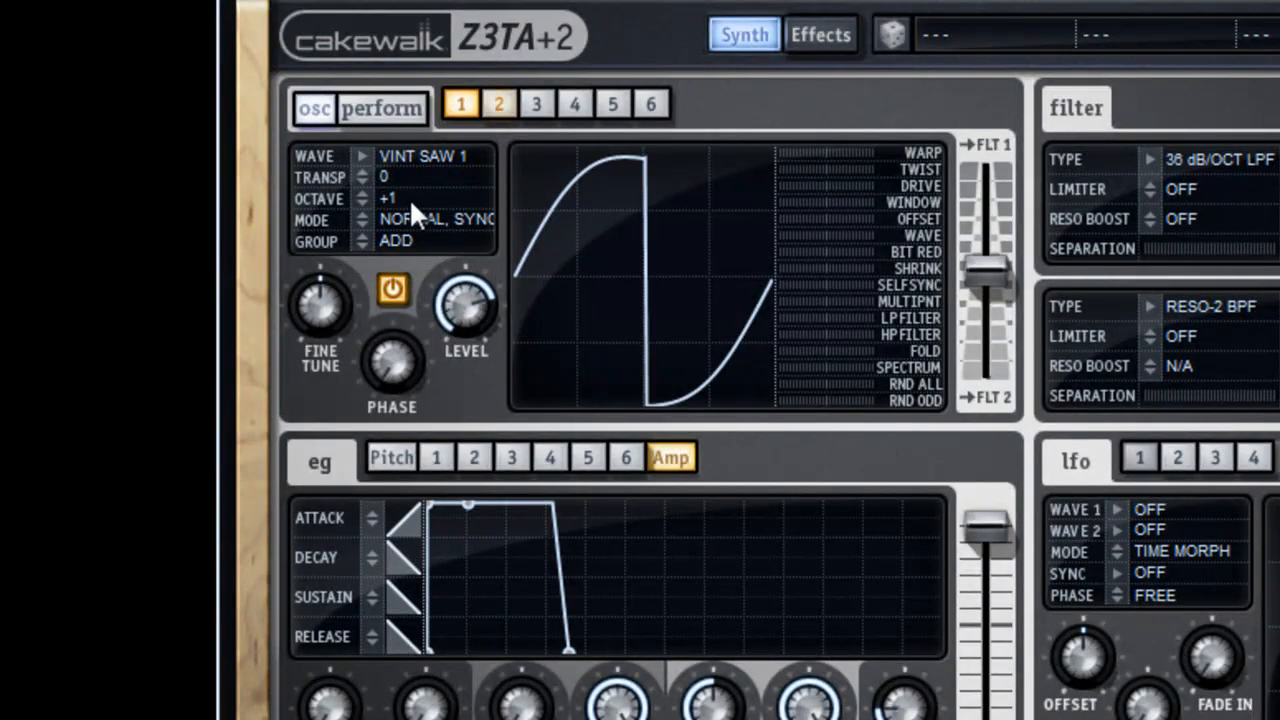
scroll(423, 220, "down", 4)
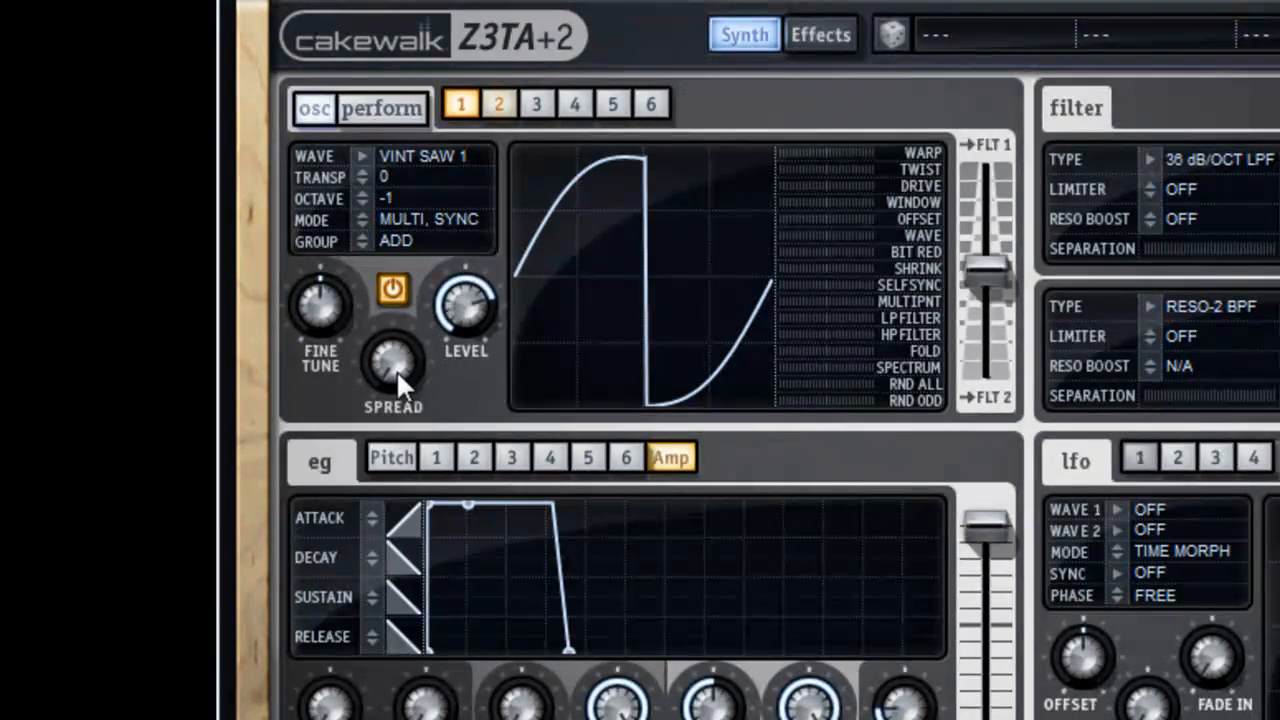
left_click_drag(396, 361, 394, 230)
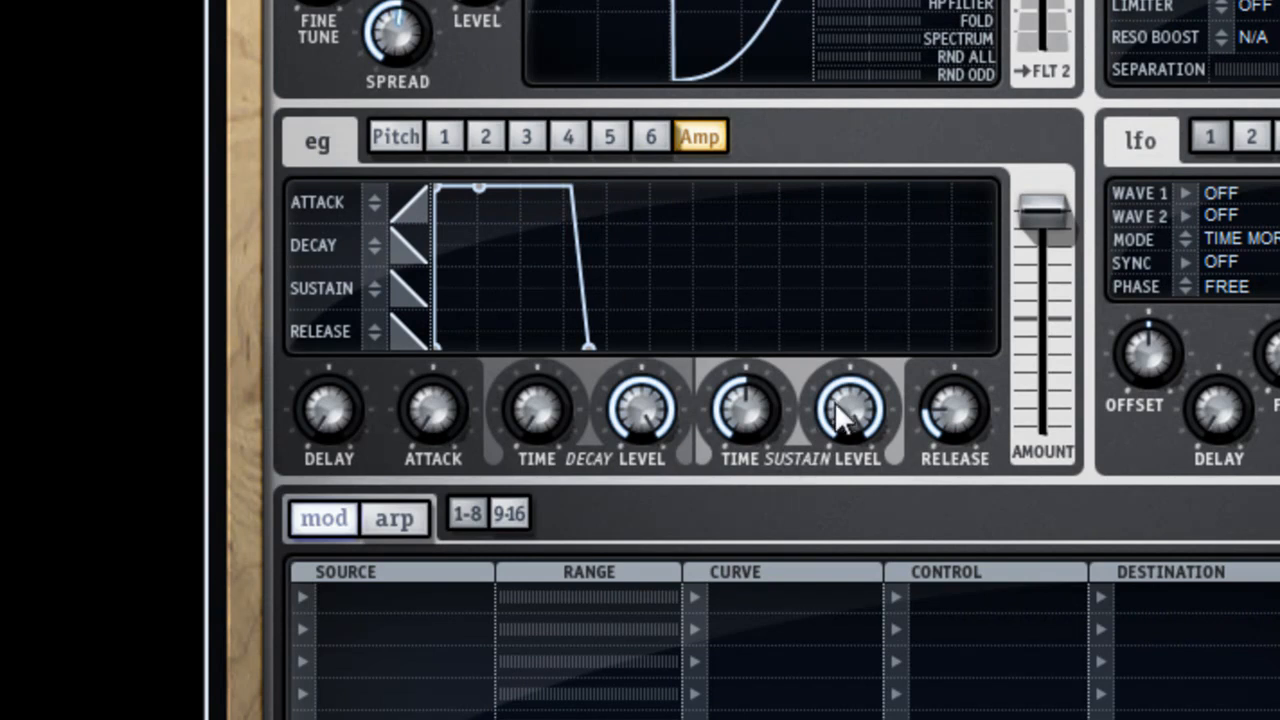
Step: Shape the Amp envelope with minimum sustain time, sustain level and decay level, maximum decay time, a curved decay slope and a shorter release
left_click_drag(834, 401, 851, 571)
left_click_drag(737, 417, 746, 522)
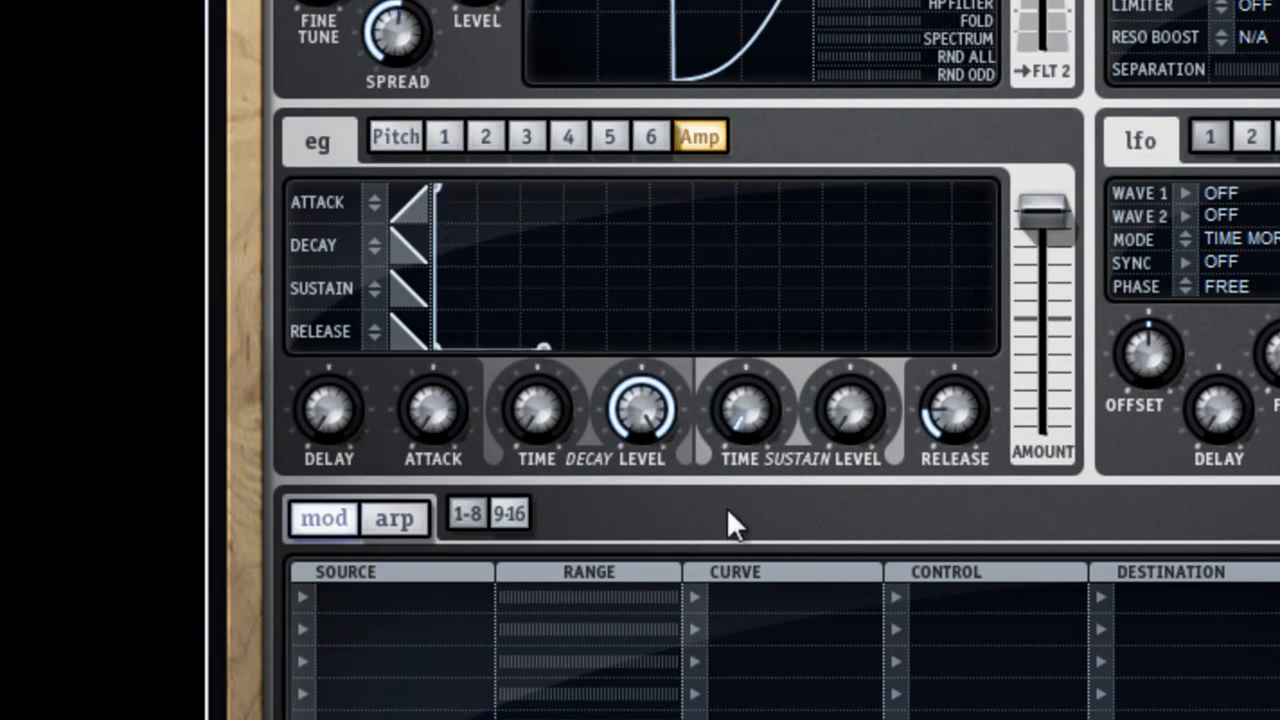
left_click_drag(628, 403, 634, 560)
left_click_drag(536, 414, 568, 45)
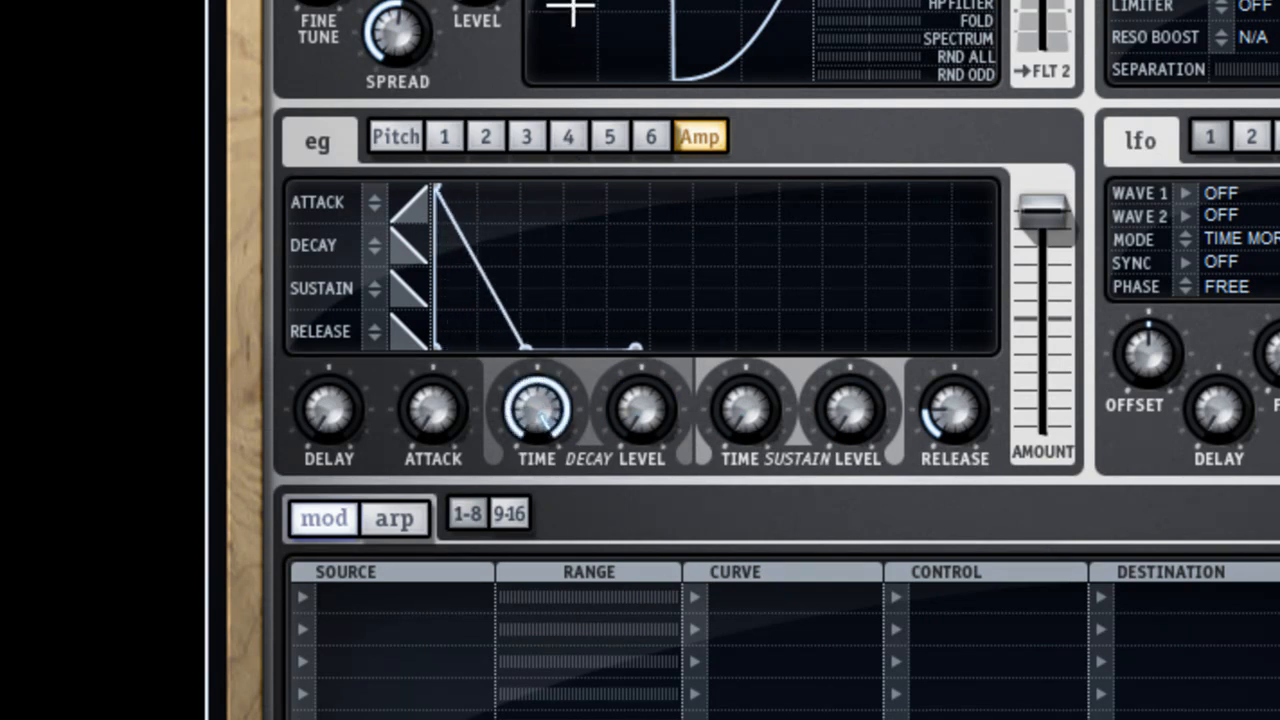
left_click_drag(483, 277, 483, 278)
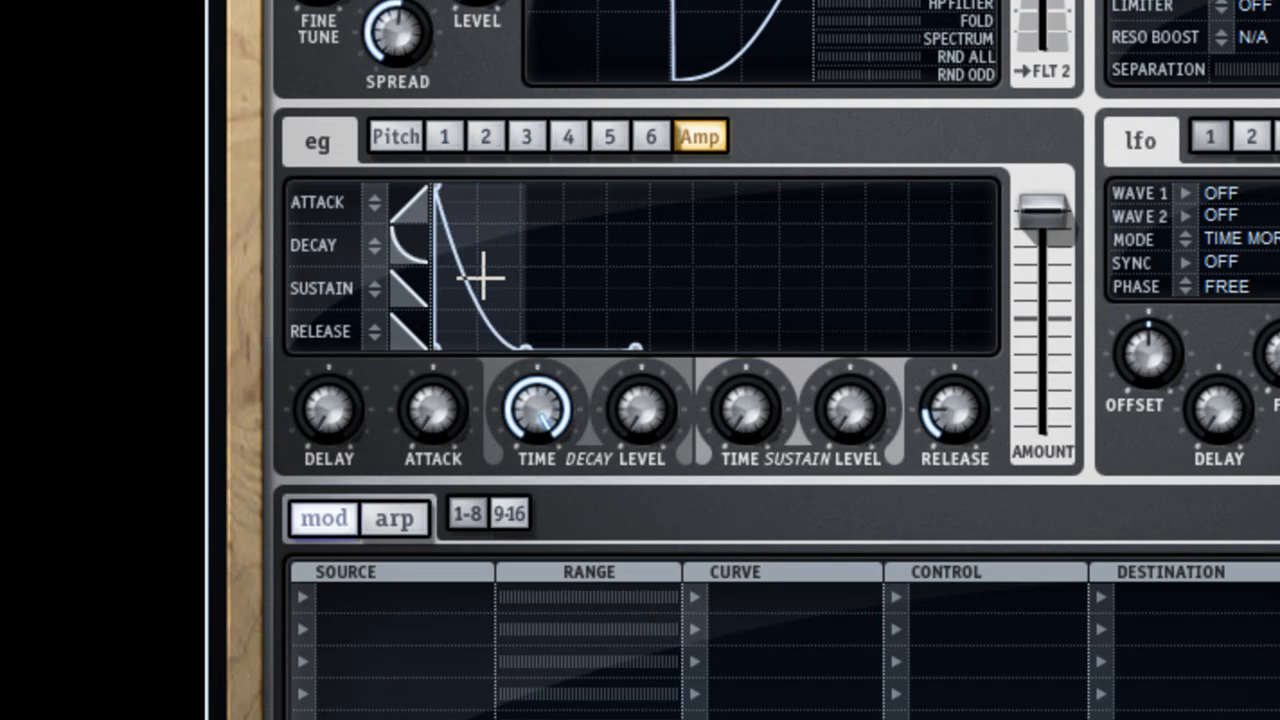
left_click_drag(950, 400, 950, 428)
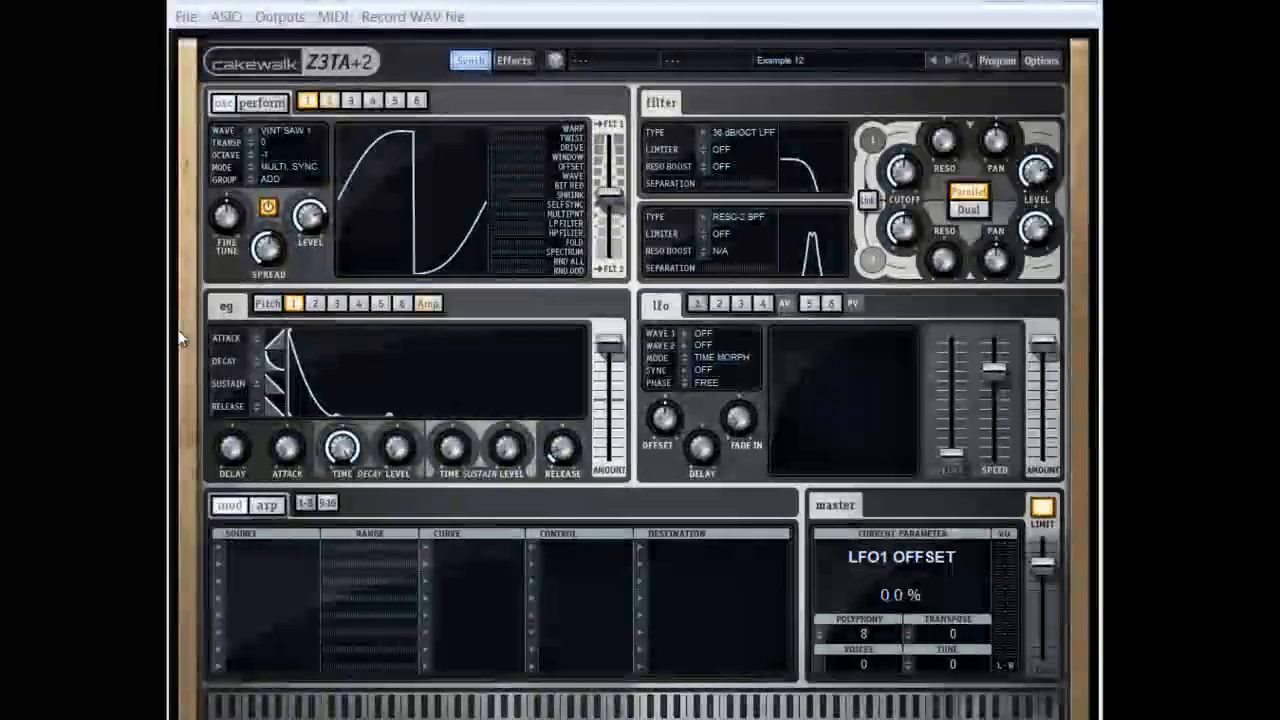
Step: Set LFO 1's wave 1 to Sine and its sync to 1/2 t
left_click(681, 331)
mouse_move(731, 375)
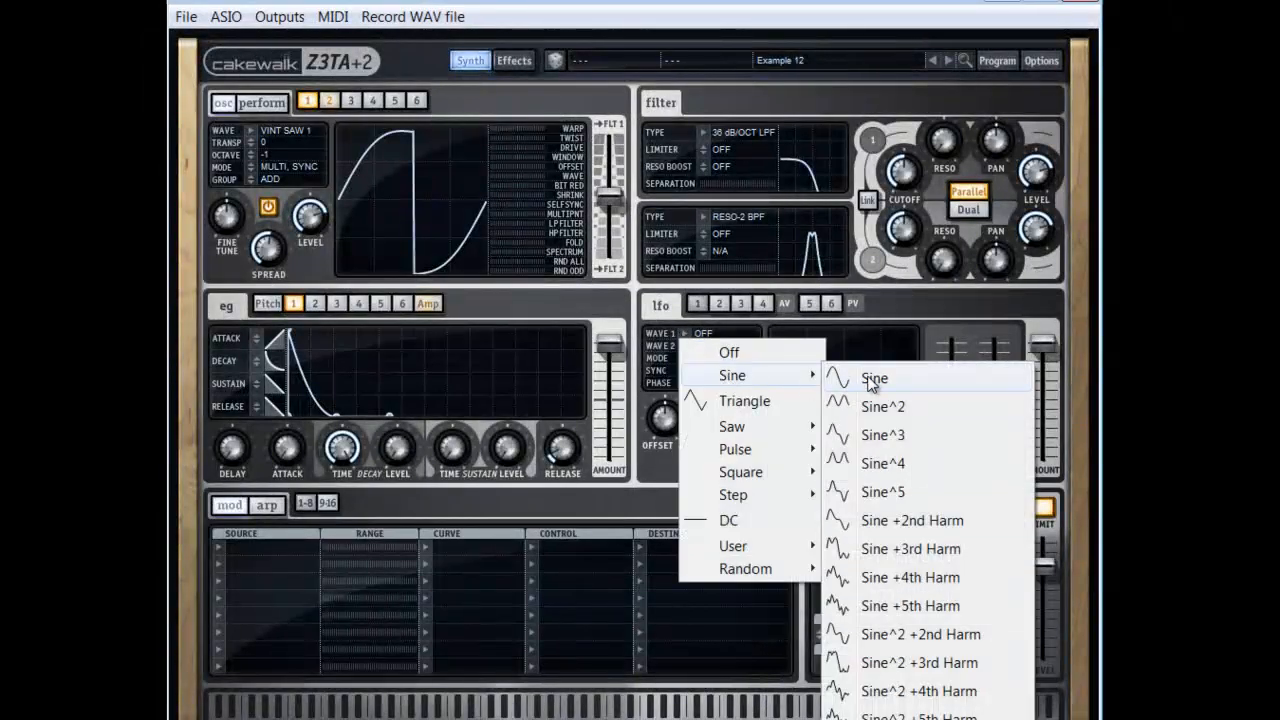
left_click(872, 380)
left_click(686, 370)
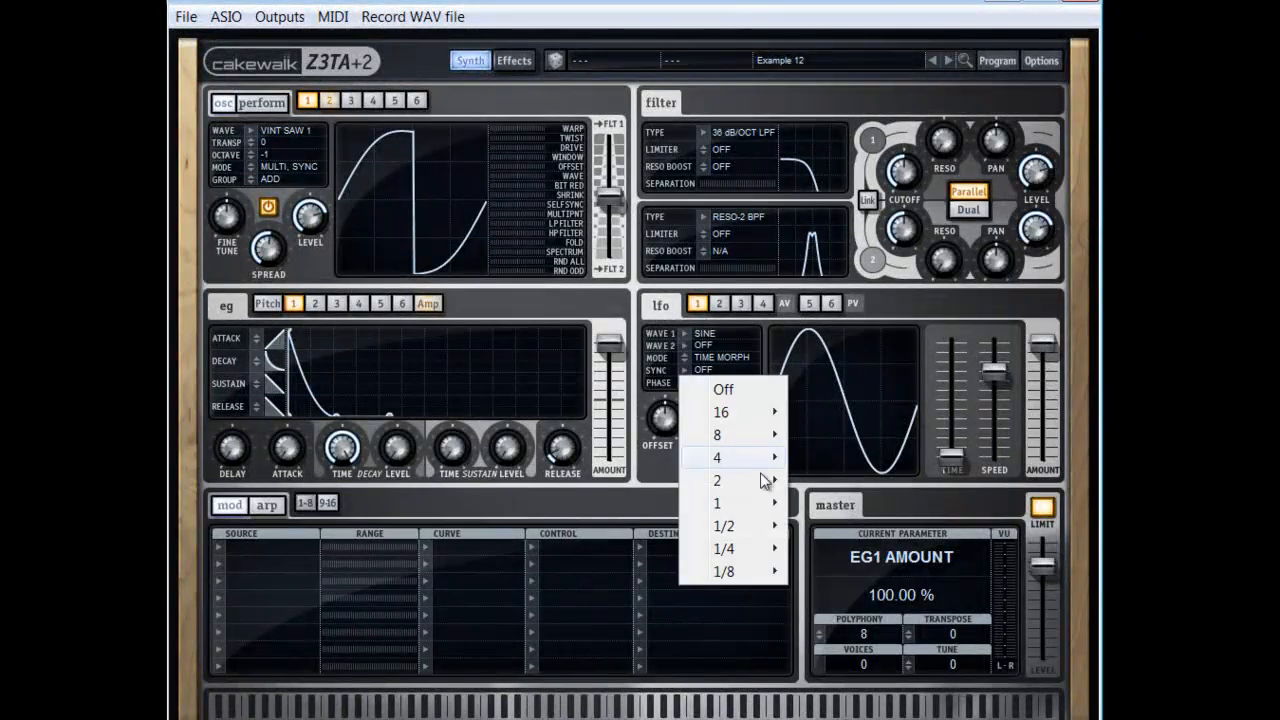
mouse_move(752, 530)
left_click(838, 575)
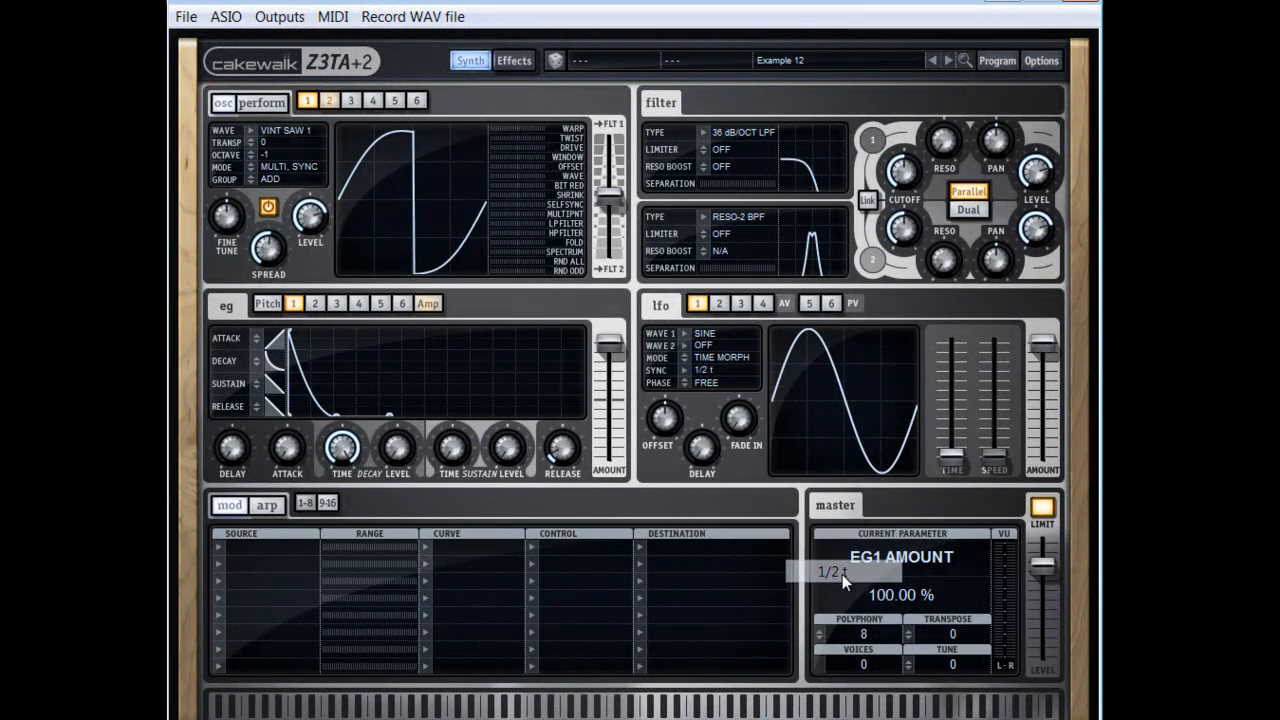
Step: Set LFO 2's wave 1 to Triangle and its wave 2 to Square +3rd Harm
left_click(722, 306)
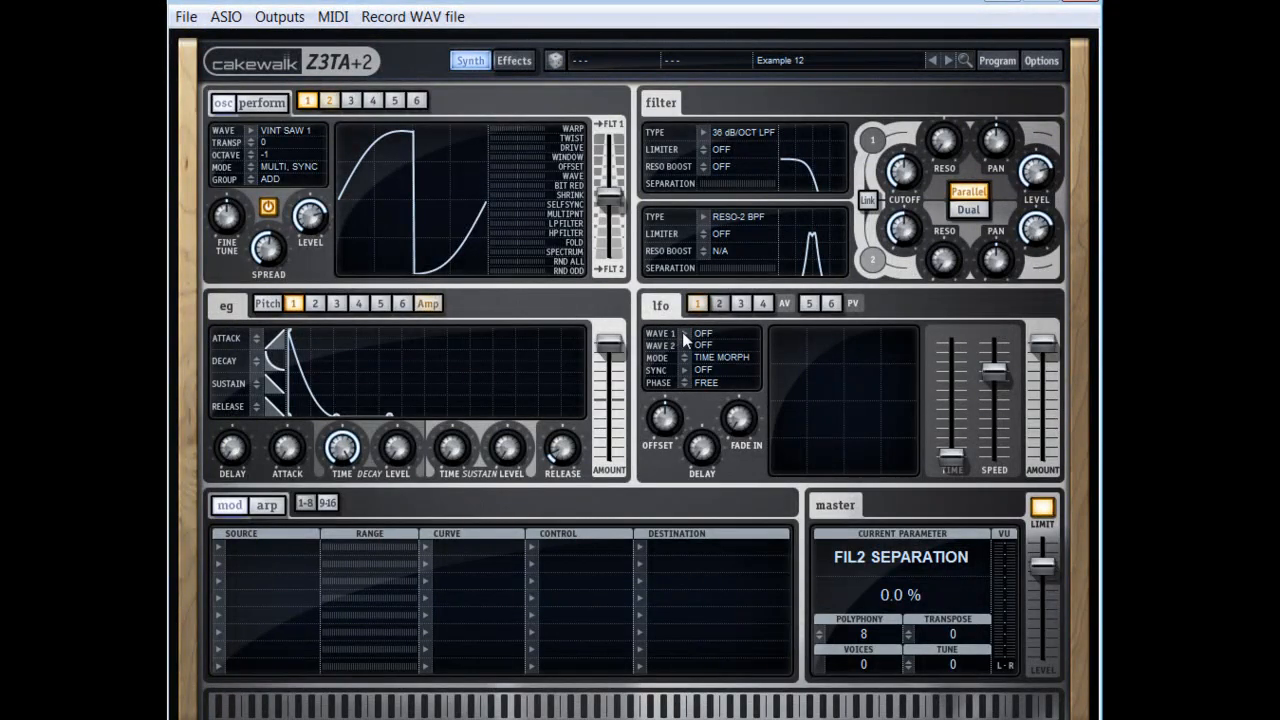
left_click(683, 333)
mouse_move(762, 384)
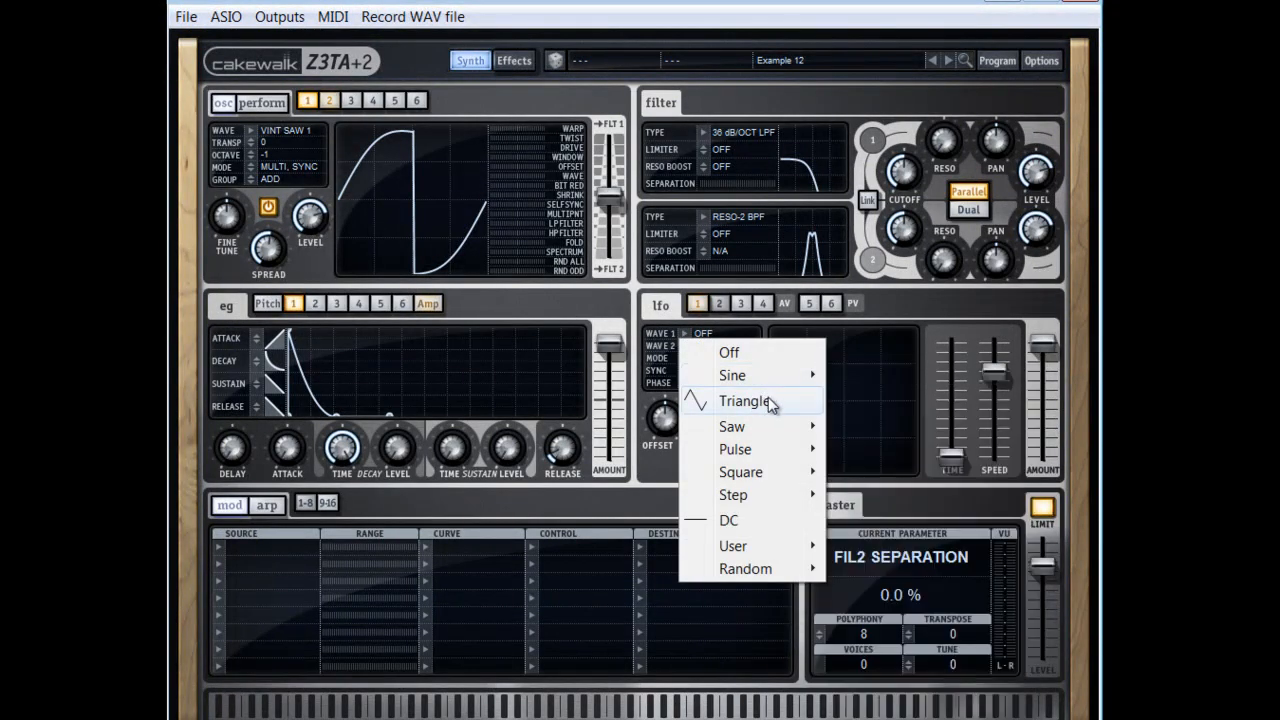
left_click(784, 400)
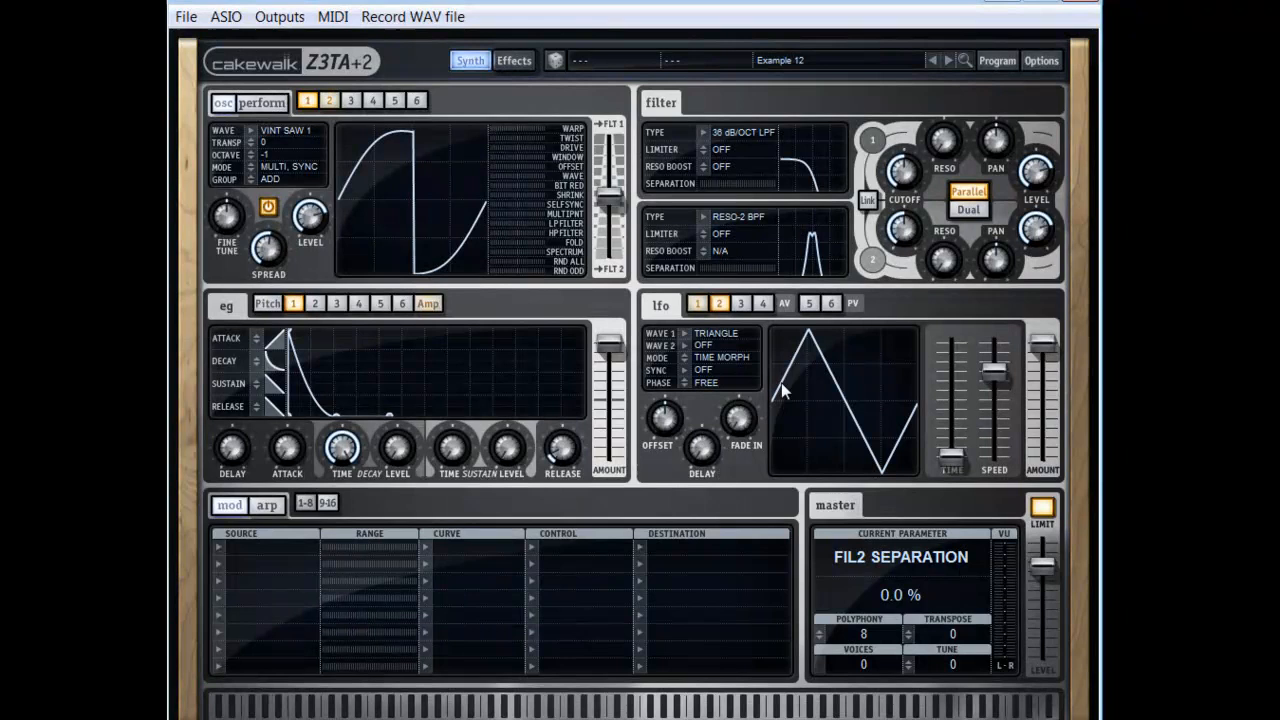
left_click(685, 345)
mouse_move(770, 485)
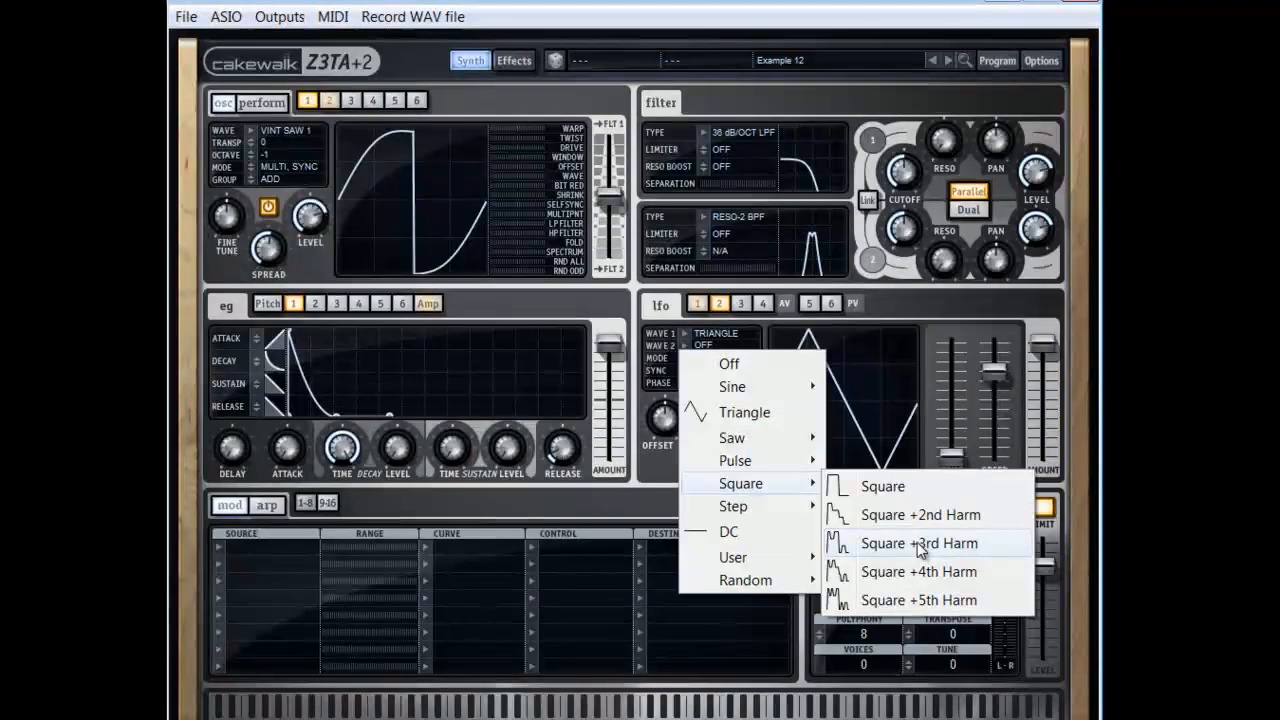
left_click(919, 545)
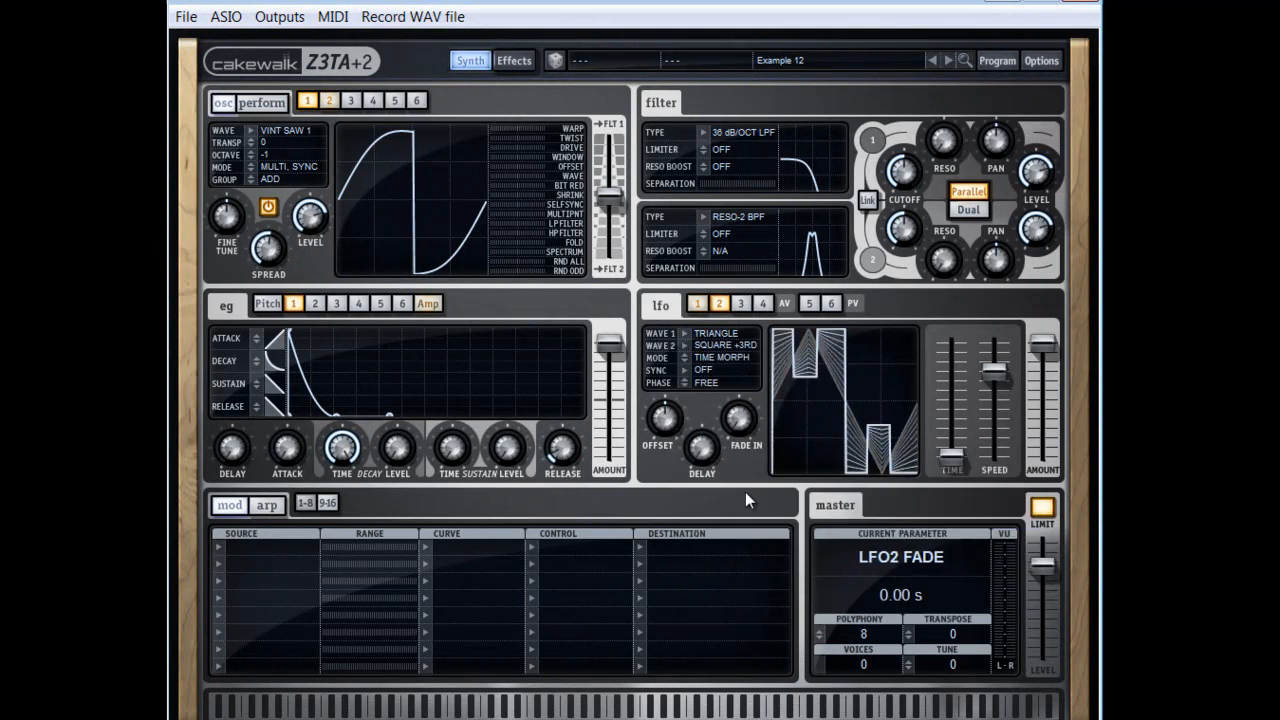
Step: Sync LFO 2 to a 1/2 t note value
left_click(689, 370)
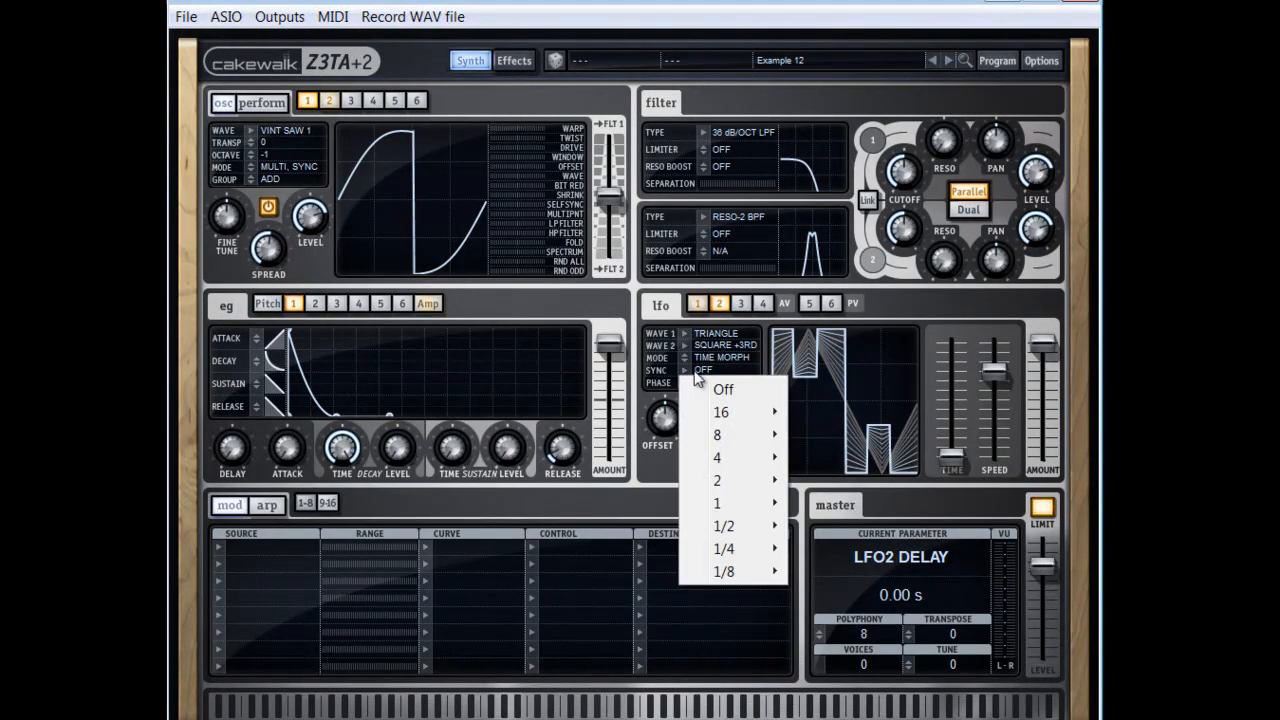
mouse_move(760, 526)
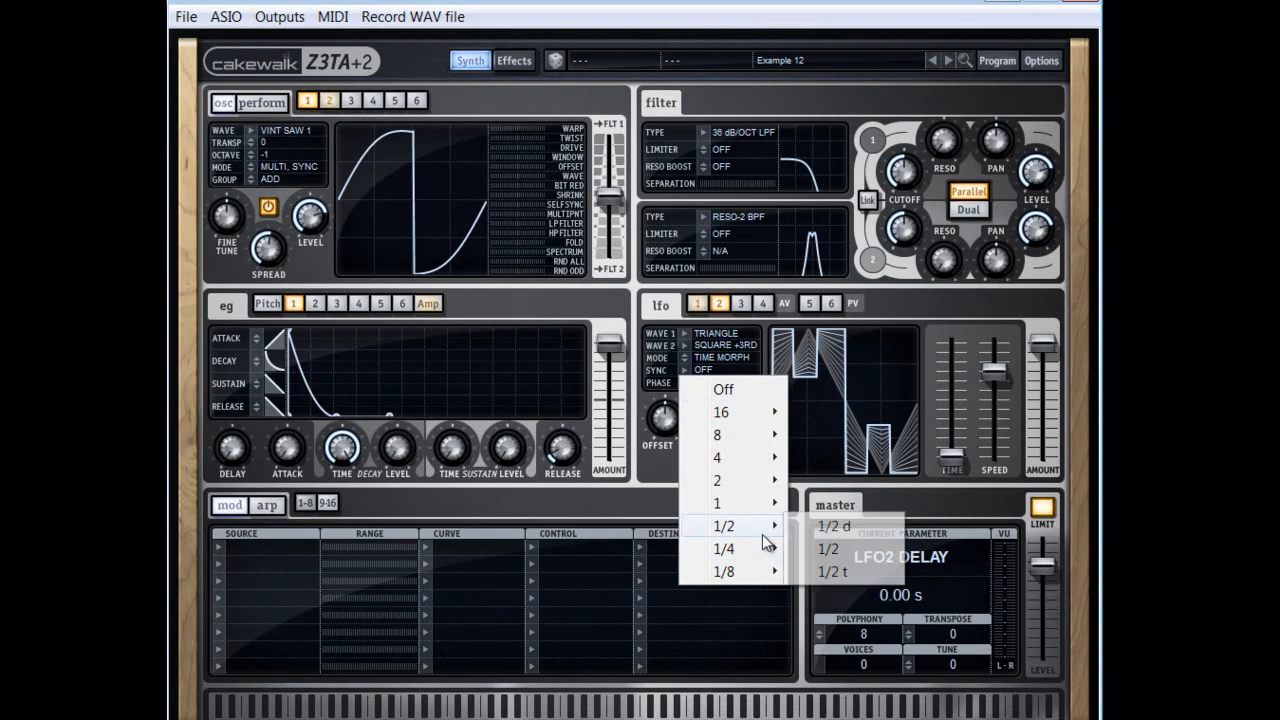
left_click(829, 570)
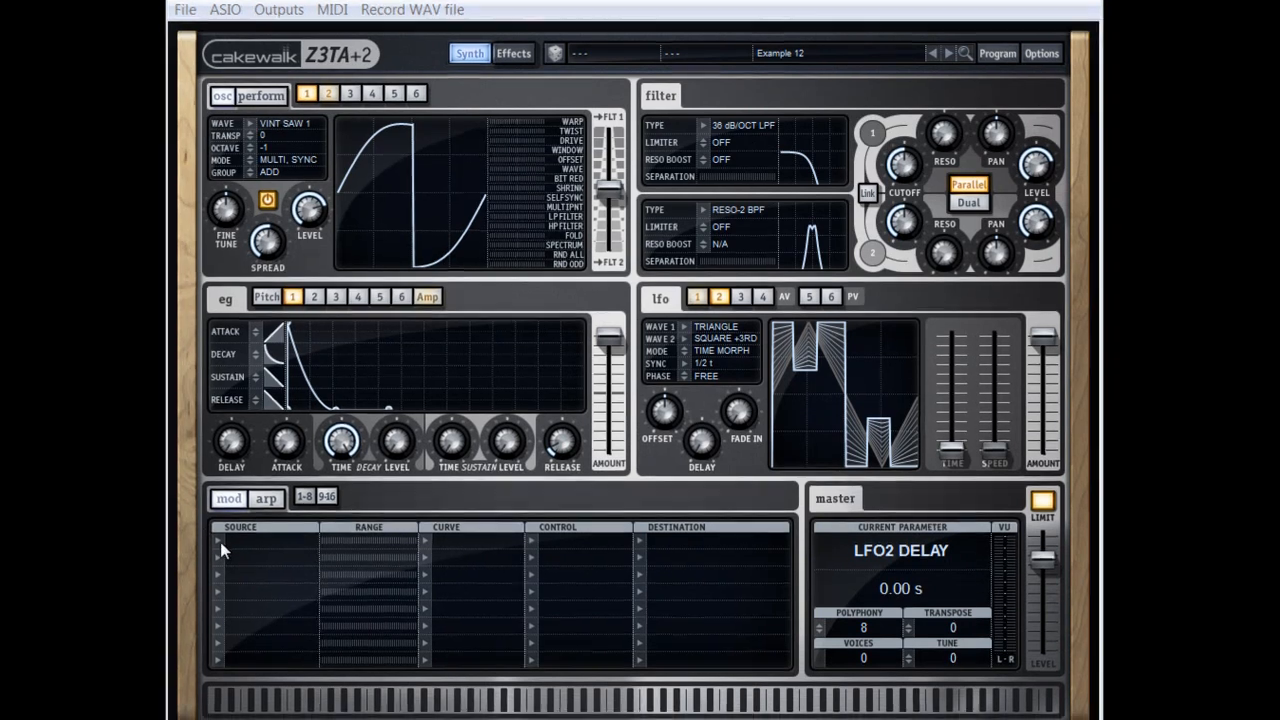
Step: Set the first modulation row's source to LFO 1, with a range of 19.2% and the Unipolar-Linear - curve
left_click(220, 543)
mouse_move(256, 594)
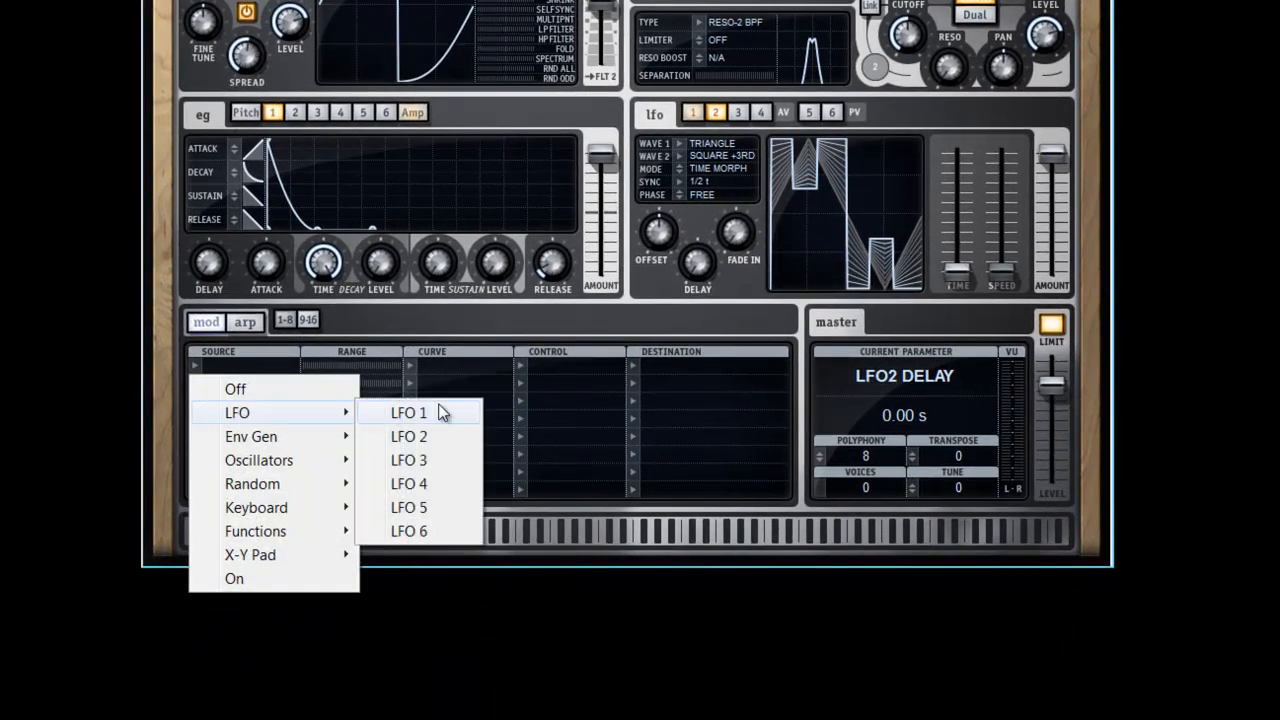
left_click(429, 413)
left_click_drag(309, 367, 342, 365)
left_click(421, 372)
mouse_move(468, 410)
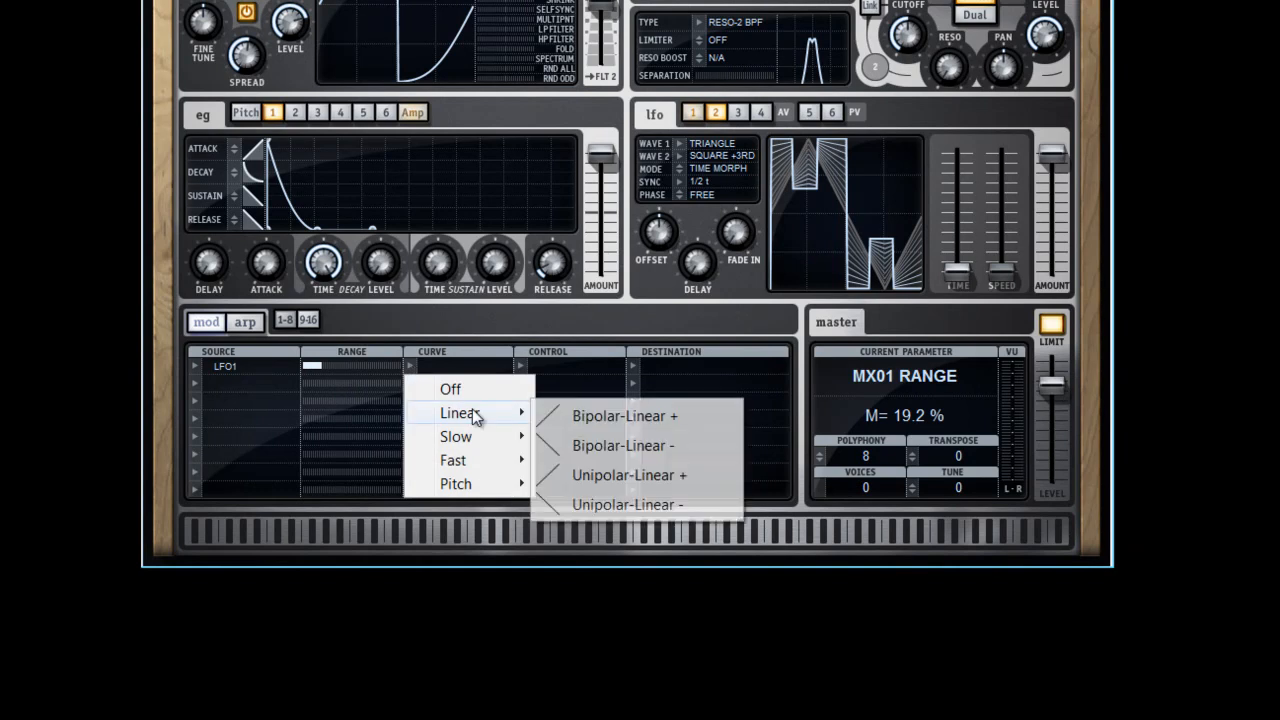
left_click(660, 505)
Step: Assign Mod Wheel as the first modulation row's control and the pitch of all oscillators as its destination
left_click(518, 367)
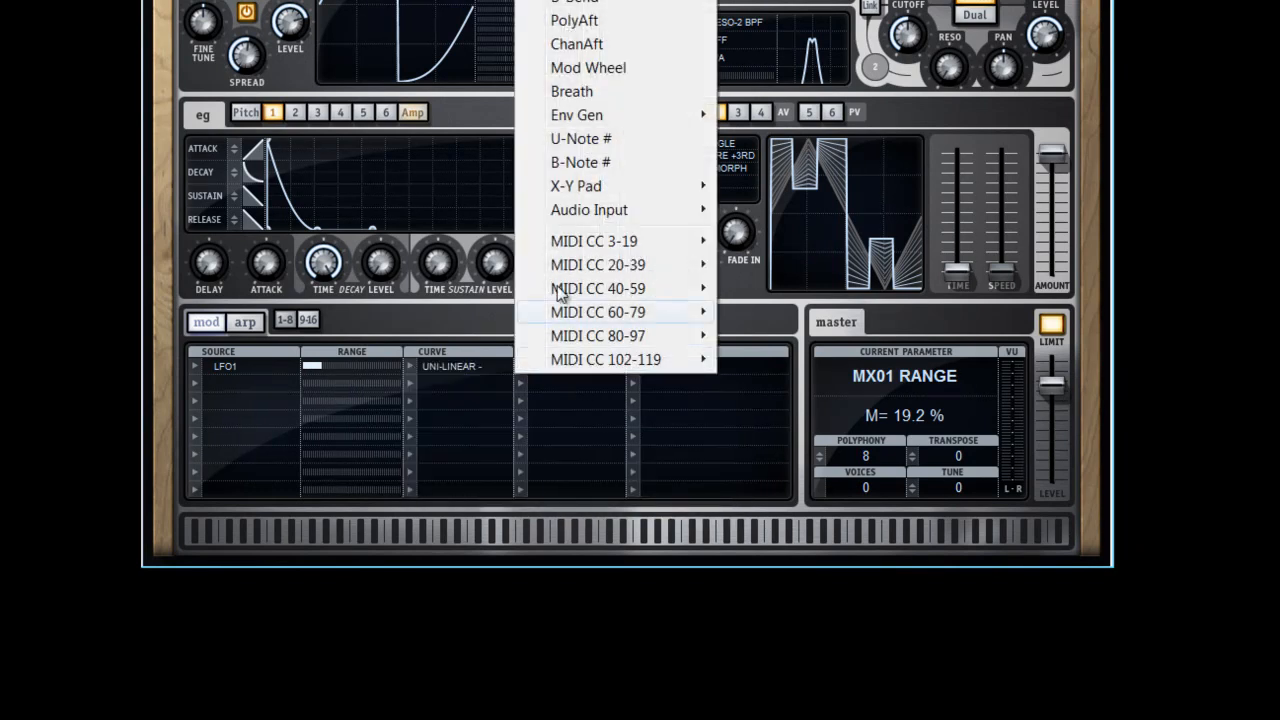
left_click(613, 70)
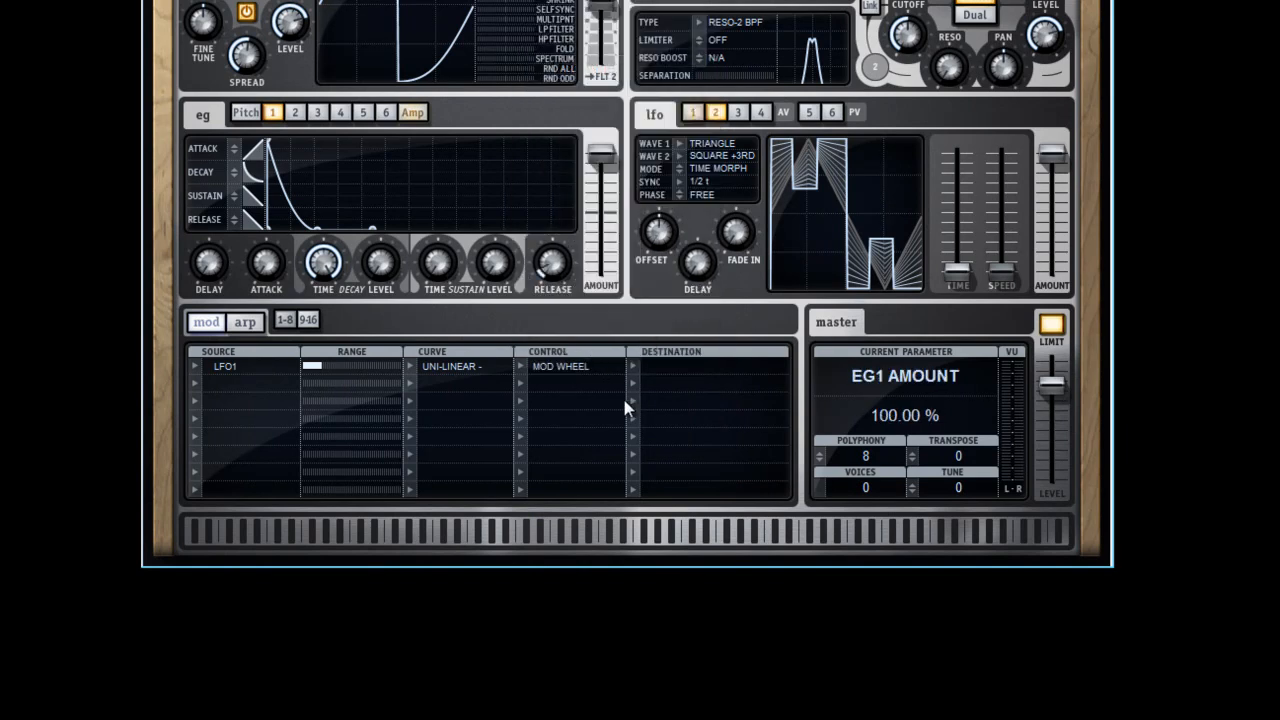
left_click(633, 367)
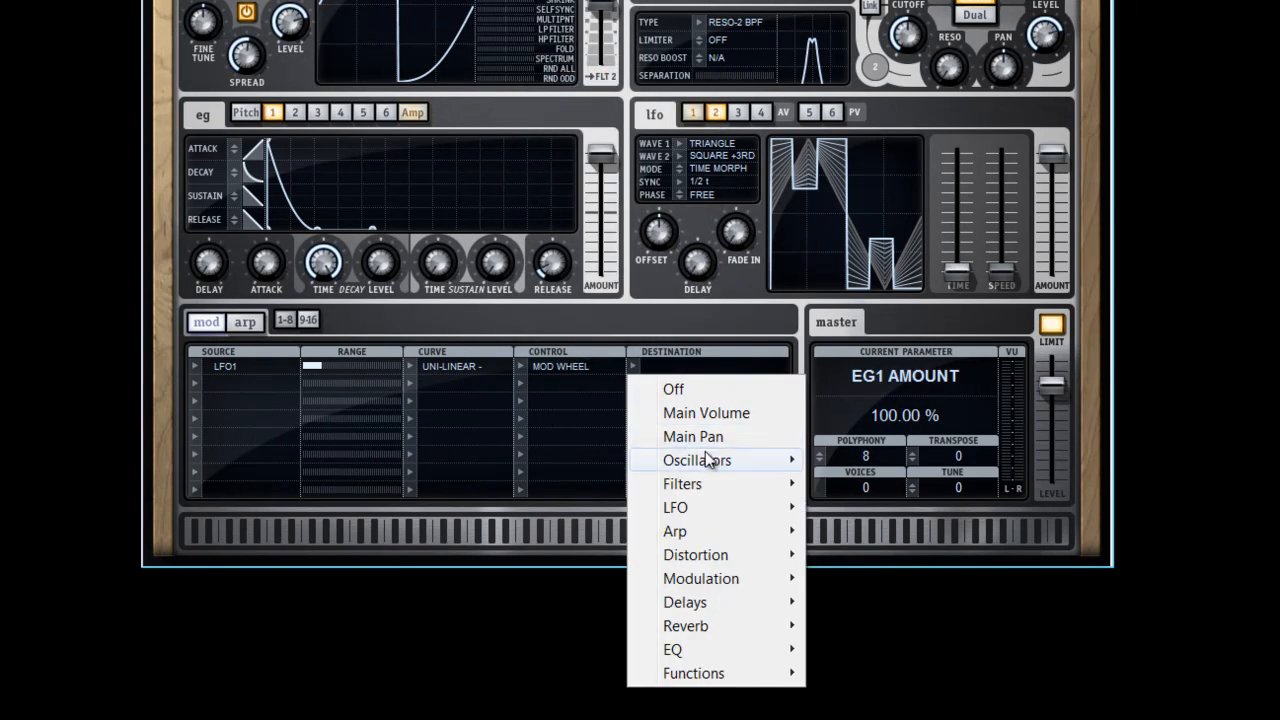
mouse_move(714, 459)
mouse_move(893, 615)
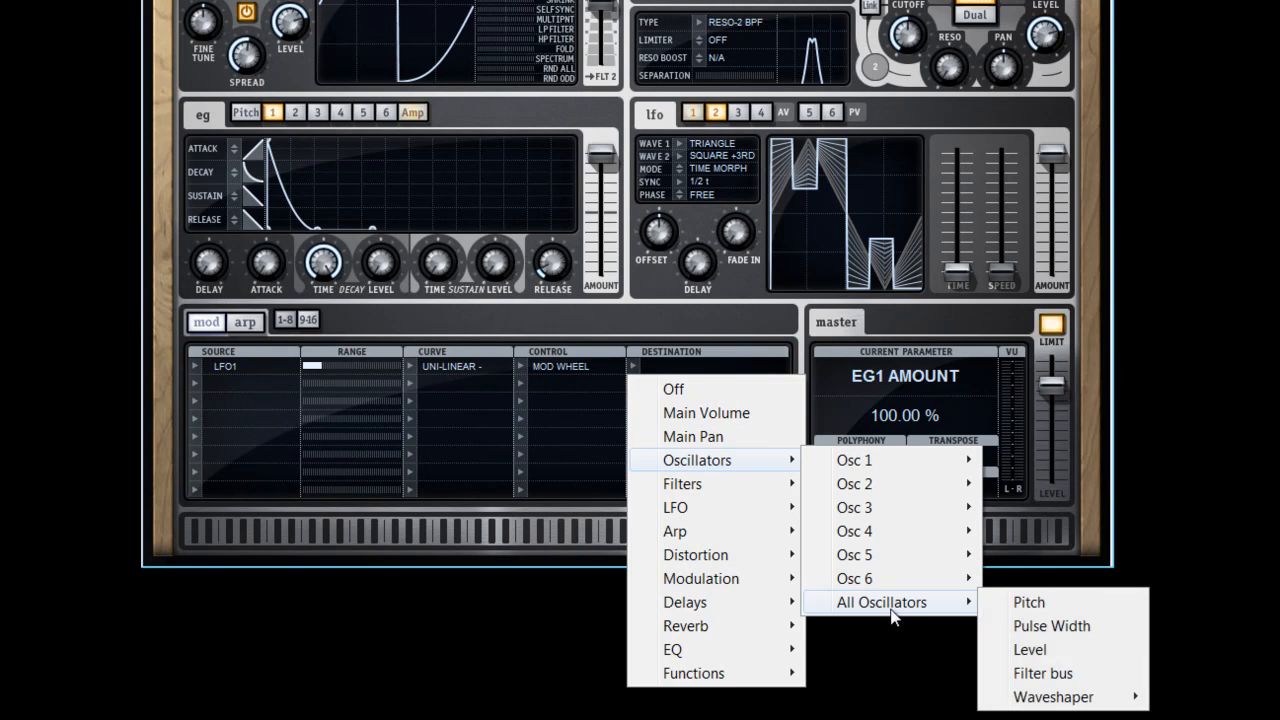
left_click(1054, 606)
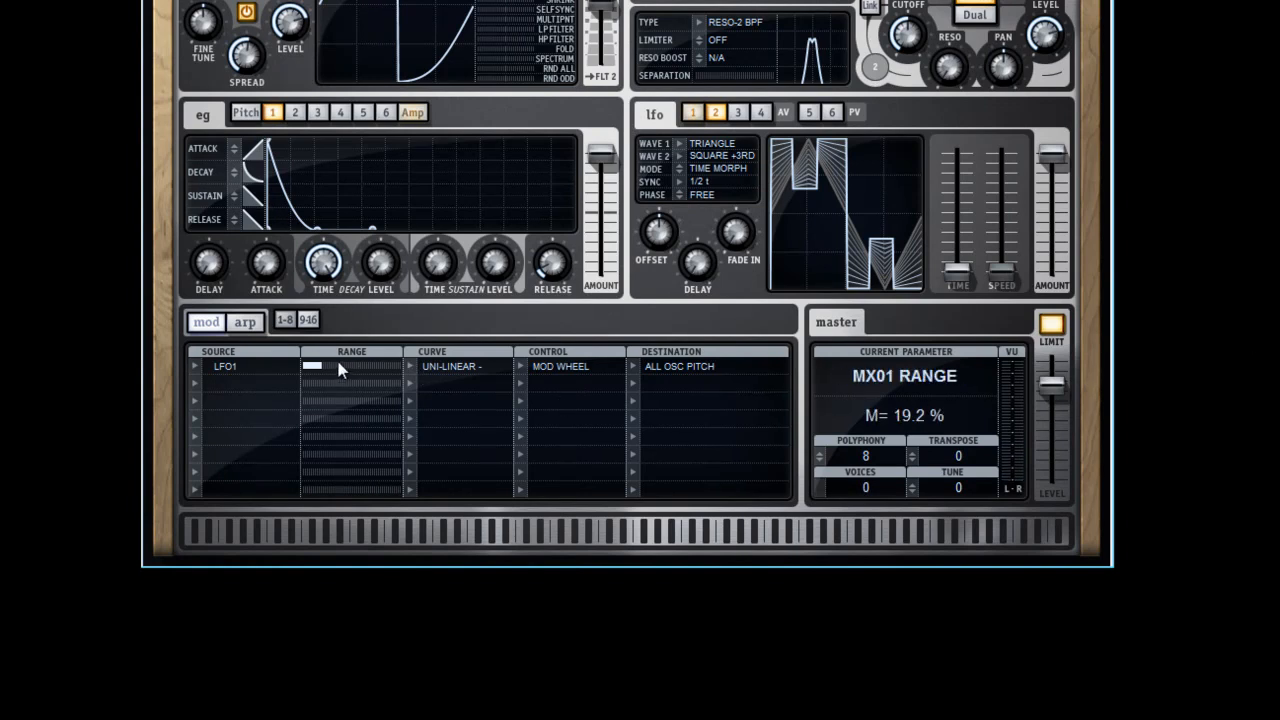
Step: Reduce the first modulation row's range slightly and set LFO 1's amount to 75%
left_click_drag(333, 369, 323, 369)
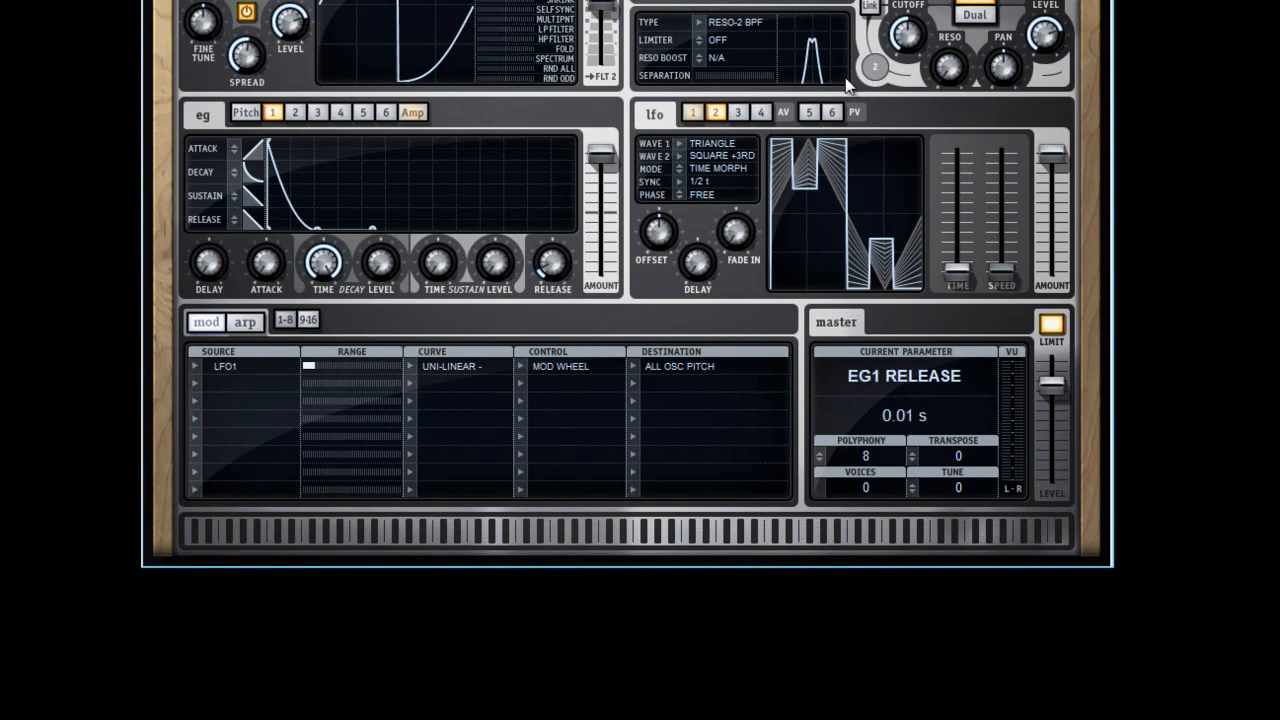
left_click(692, 112)
left_click_drag(1054, 147, 1053, 177)
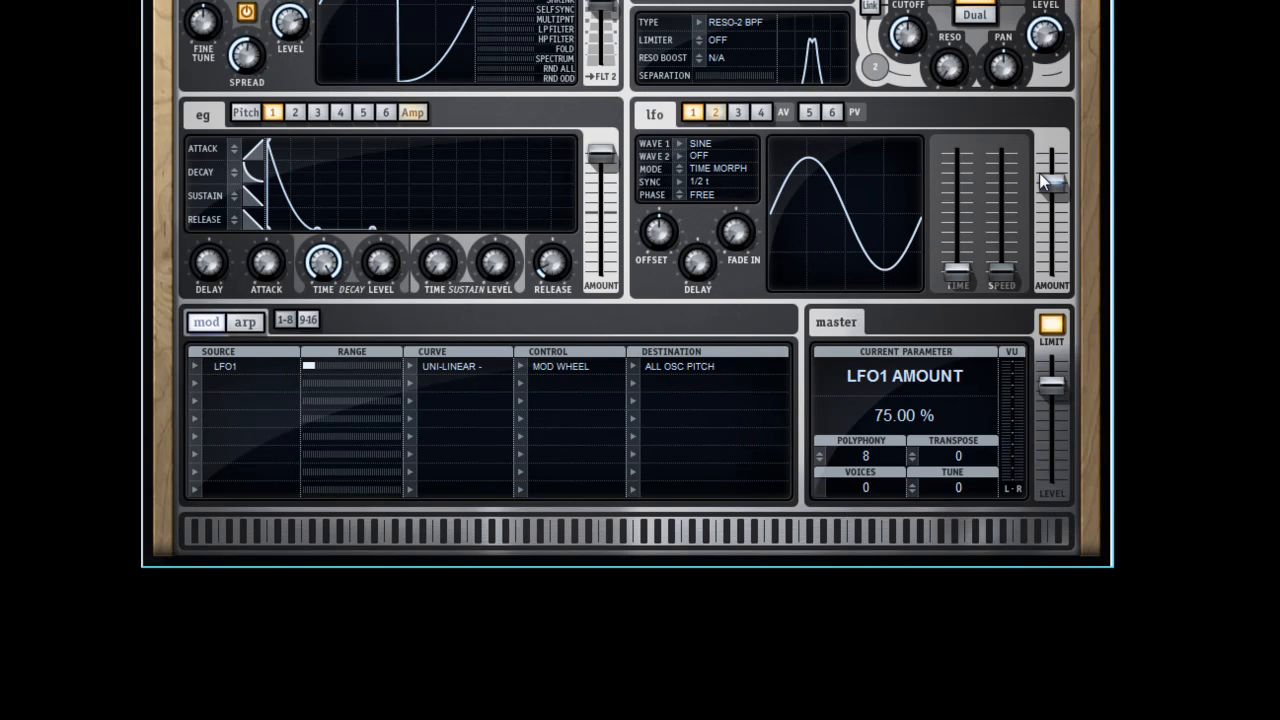
Step: Set the second modulation row's source to LFO 2, with a range of 30.4% and the Unipolar-Linear + curve
left_click(197, 394)
mouse_move(330, 428)
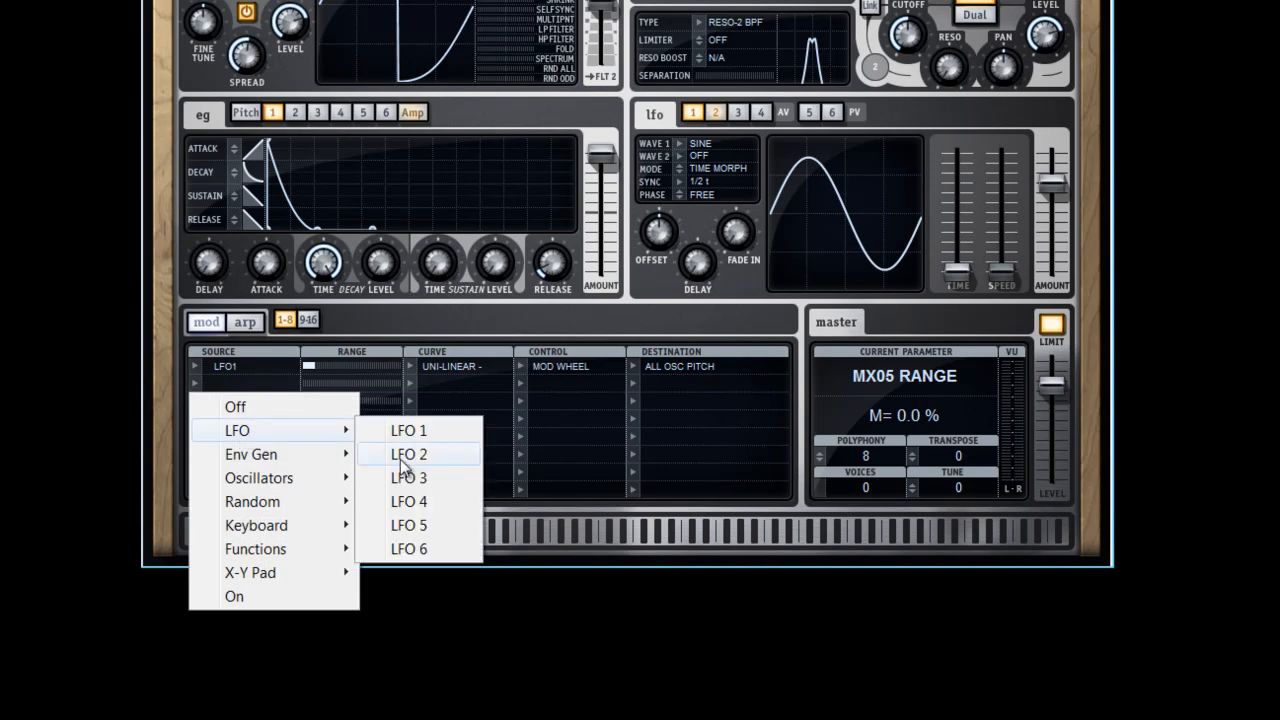
left_click(400, 457)
left_click_drag(319, 385, 401, 390)
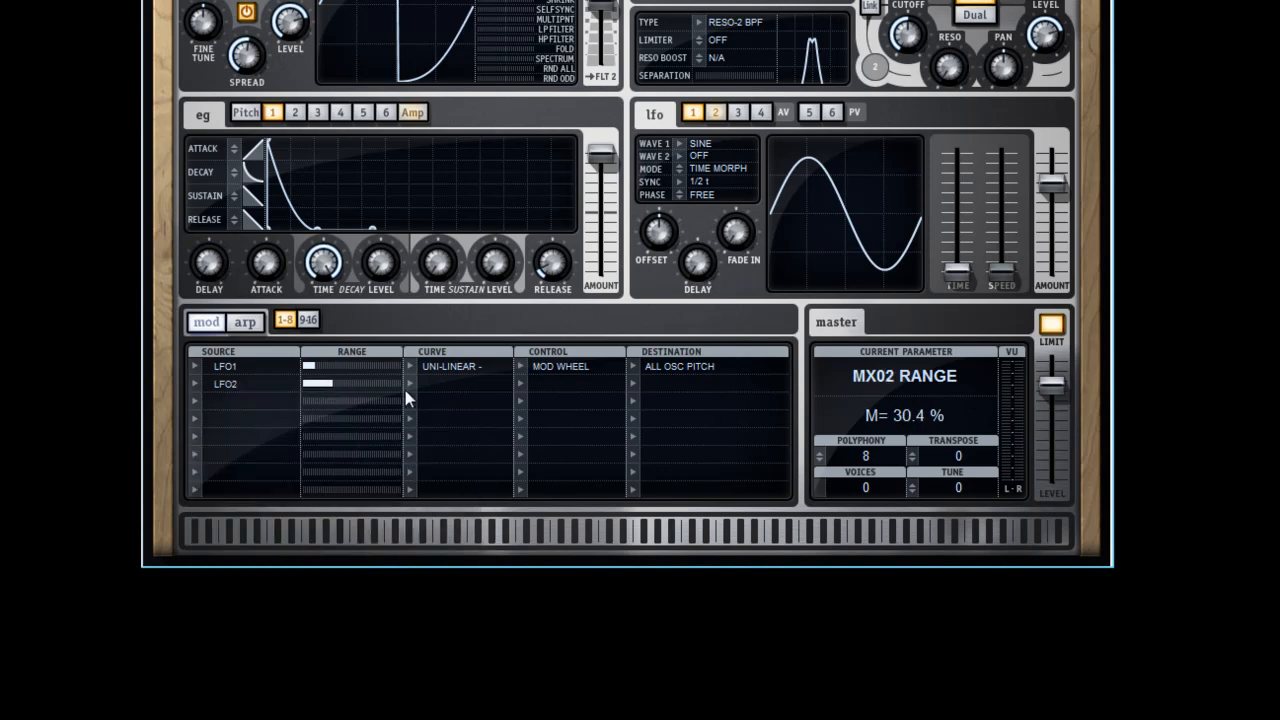
left_click(410, 385)
mouse_move(507, 432)
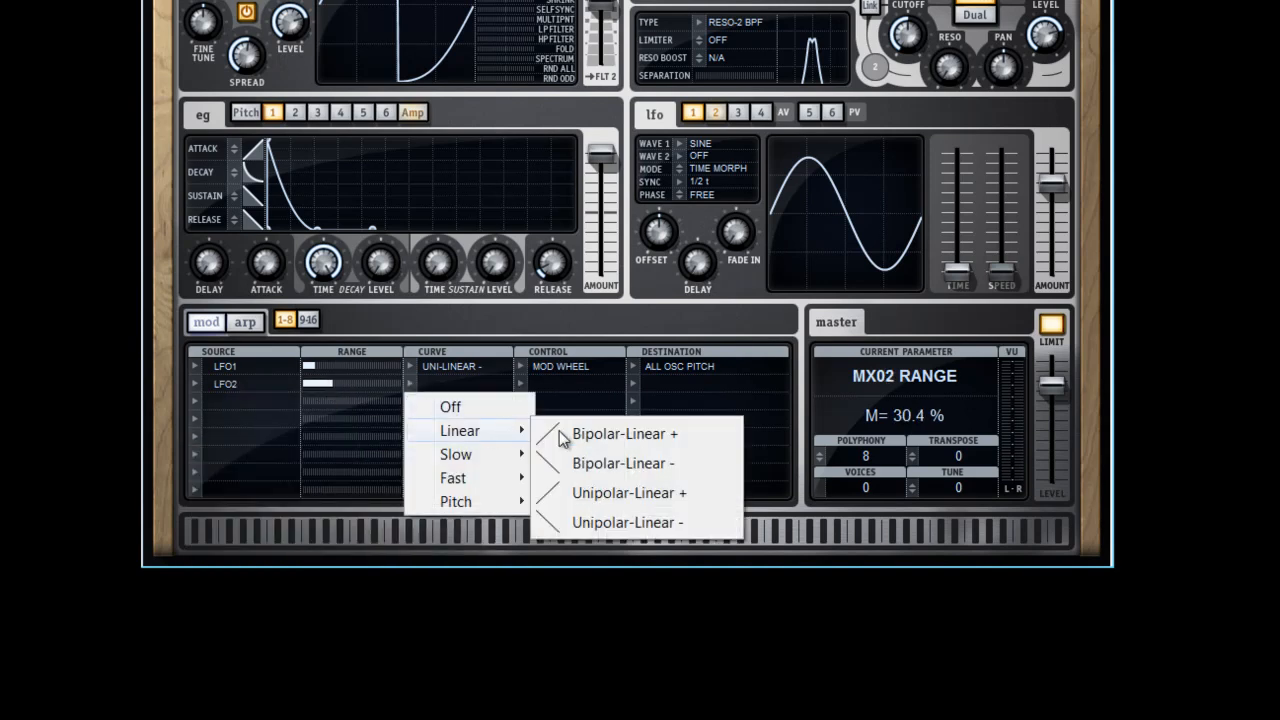
left_click(640, 492)
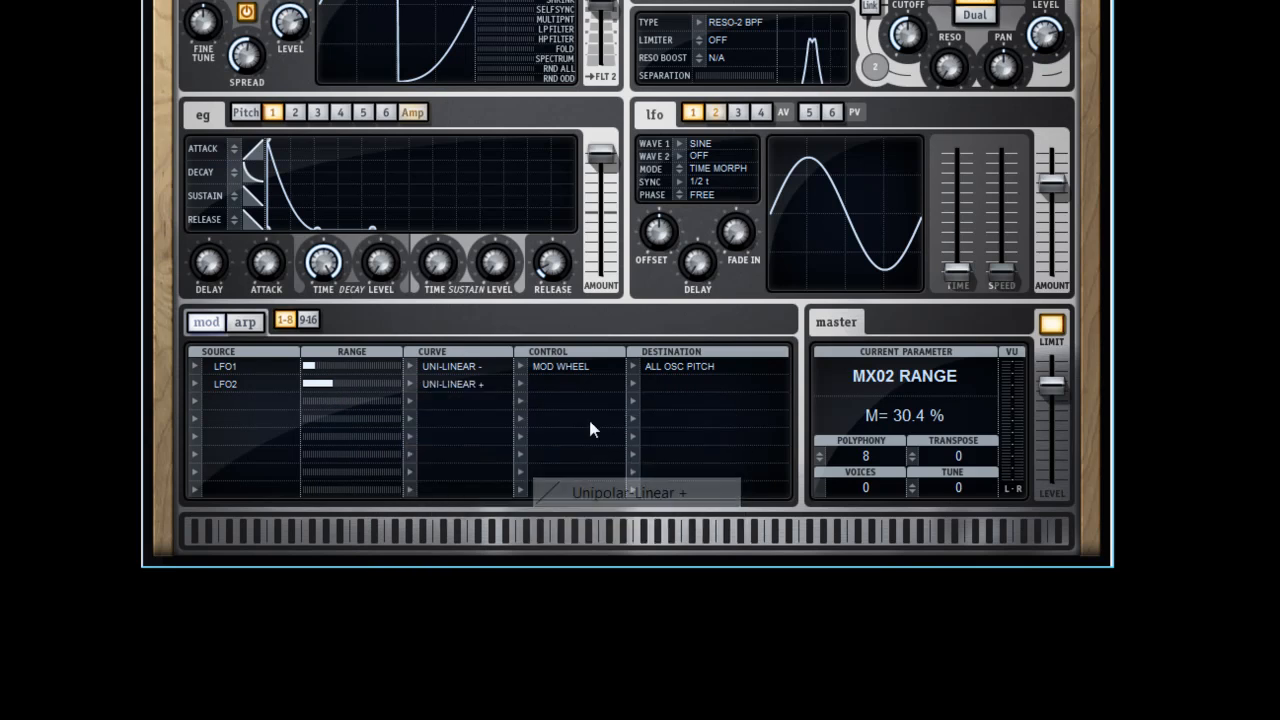
Step: Assign ChanAft as the second modulation row's control and the Multipoint waveshaper of all oscillators as its destination
left_click(521, 384)
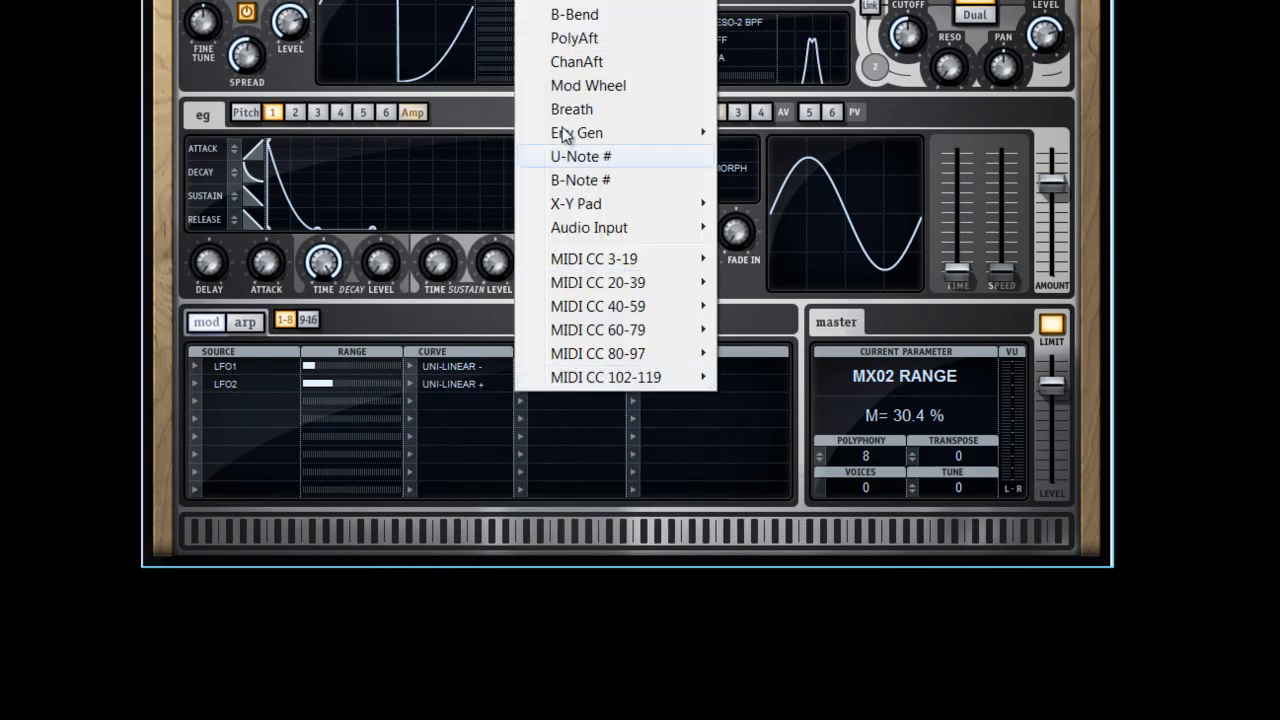
left_click(587, 72)
left_click(631, 384)
mouse_move(737, 480)
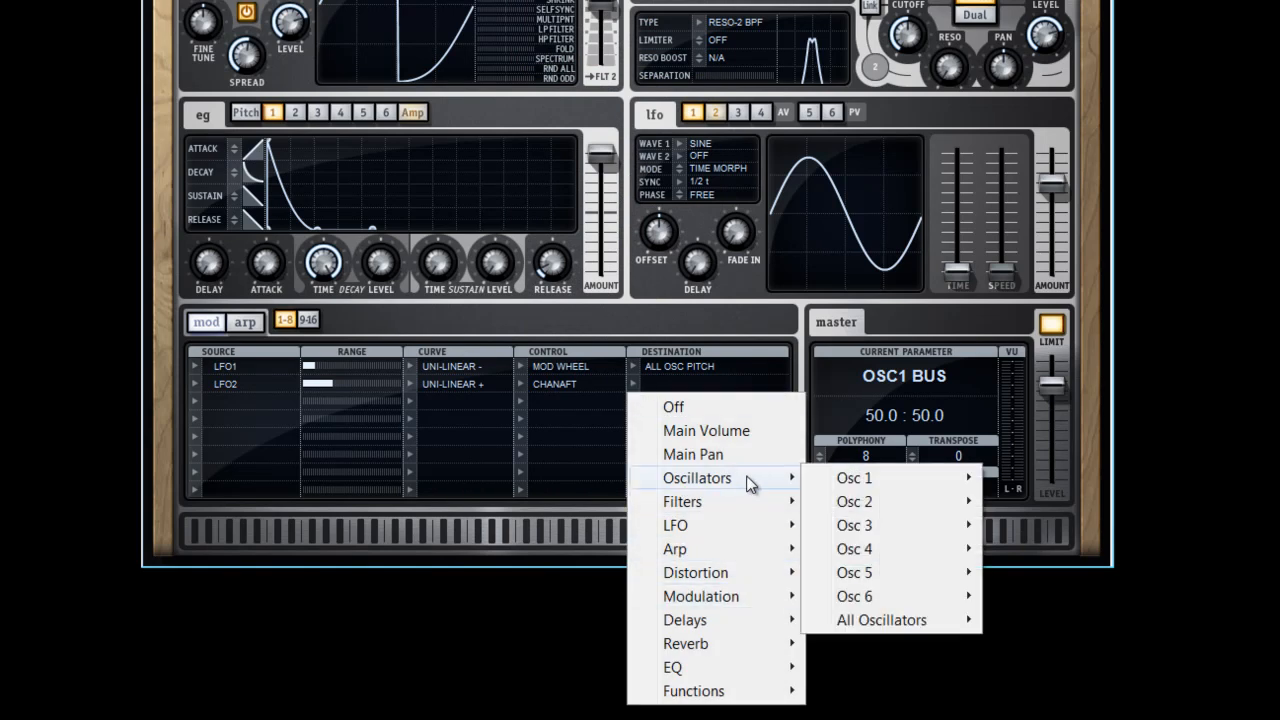
mouse_move(908, 617)
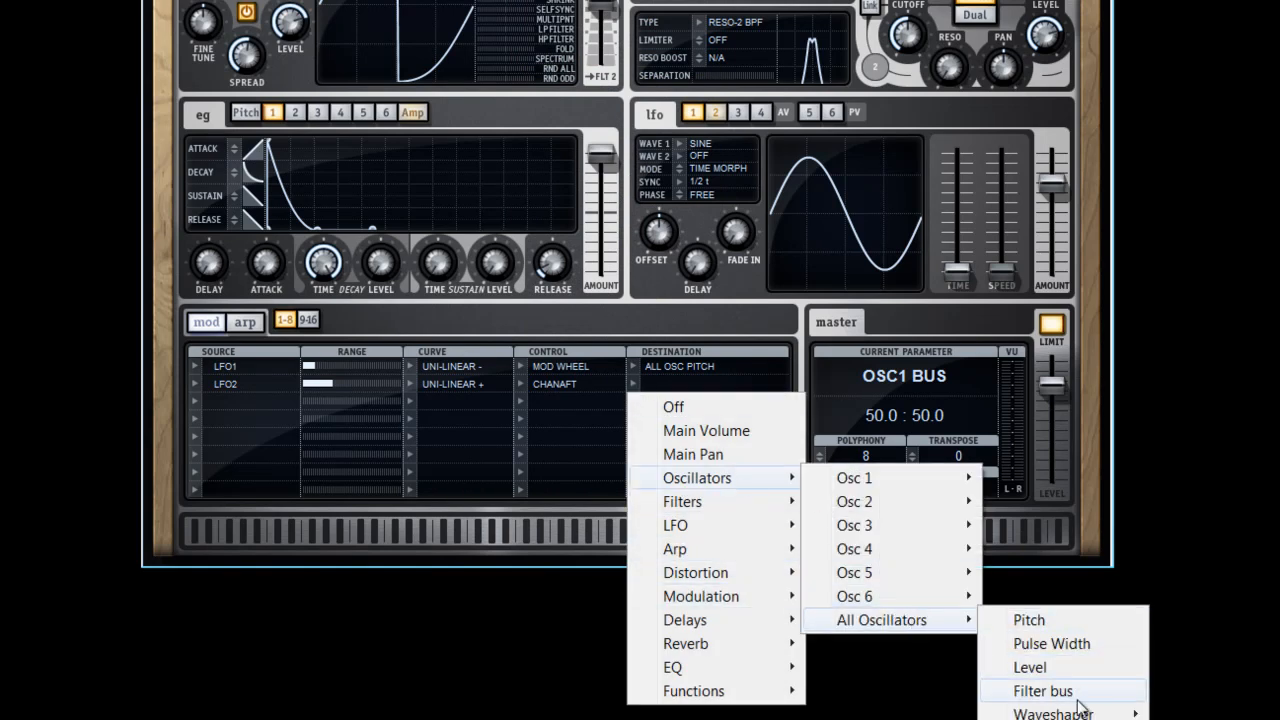
mouse_move(1087, 713)
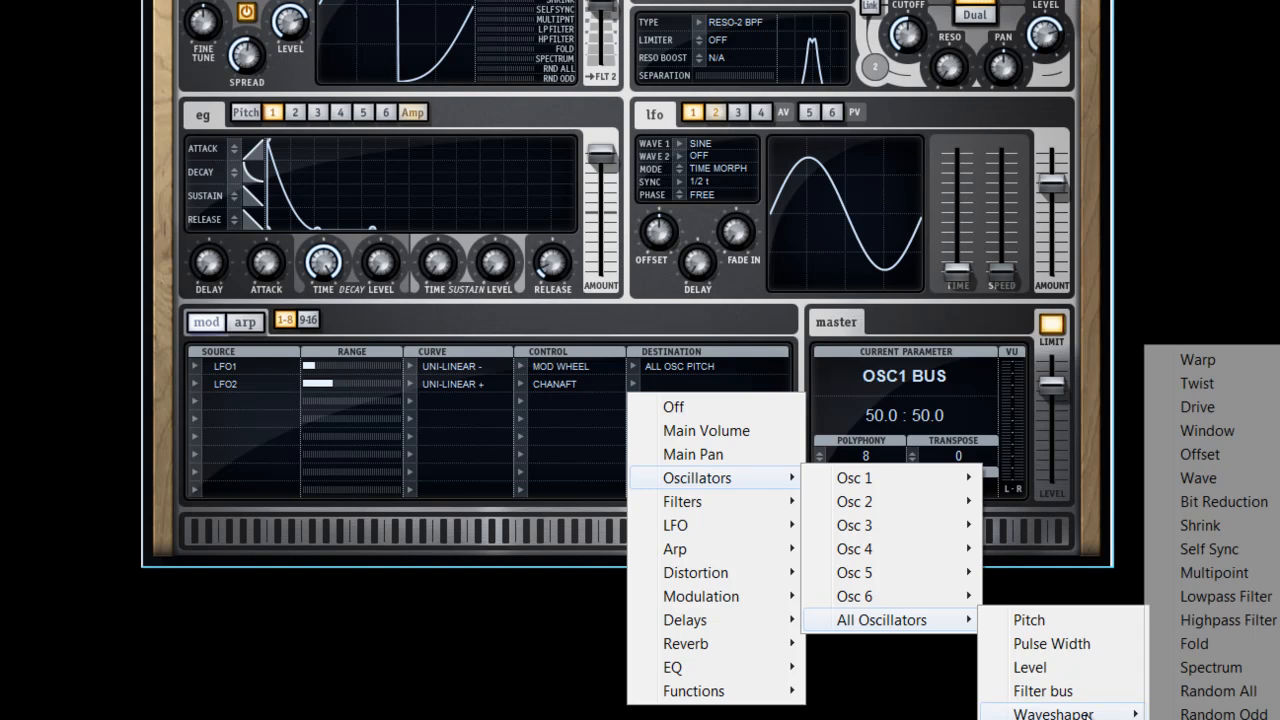
left_click(1240, 573)
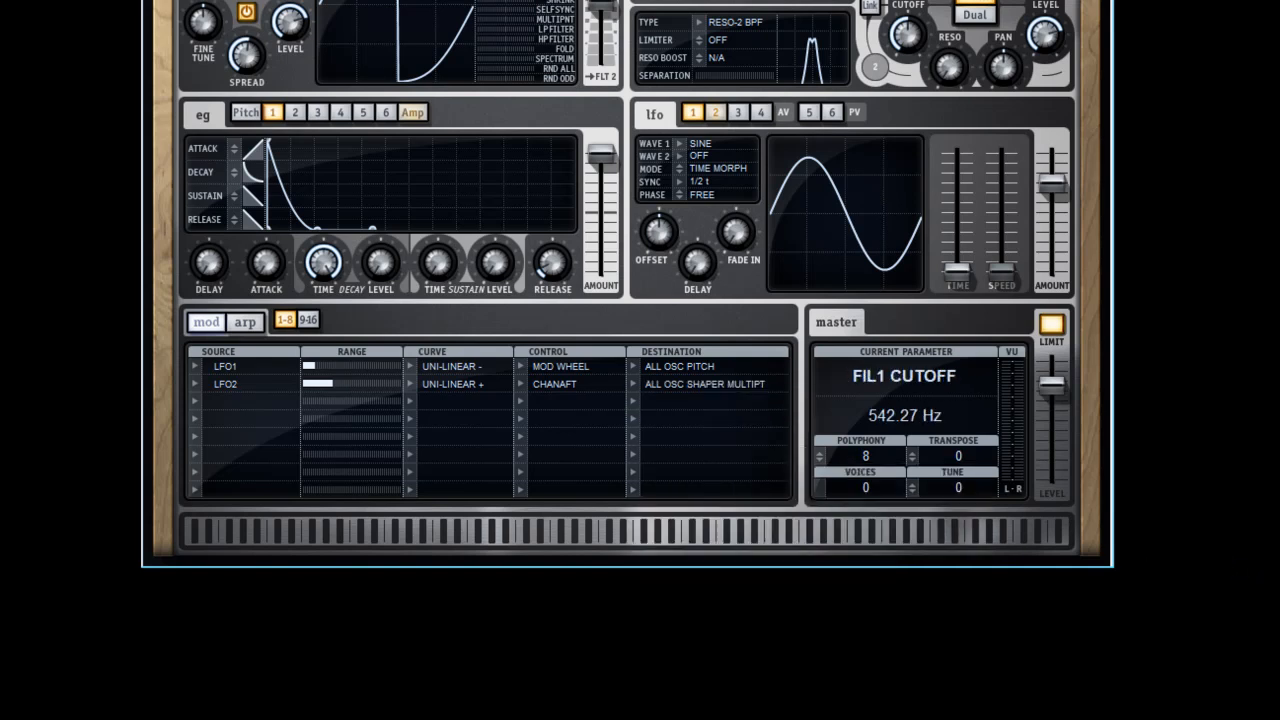
Step: Set LFO 2's first wave to Sine and turn its second wave off
left_click(716, 112)
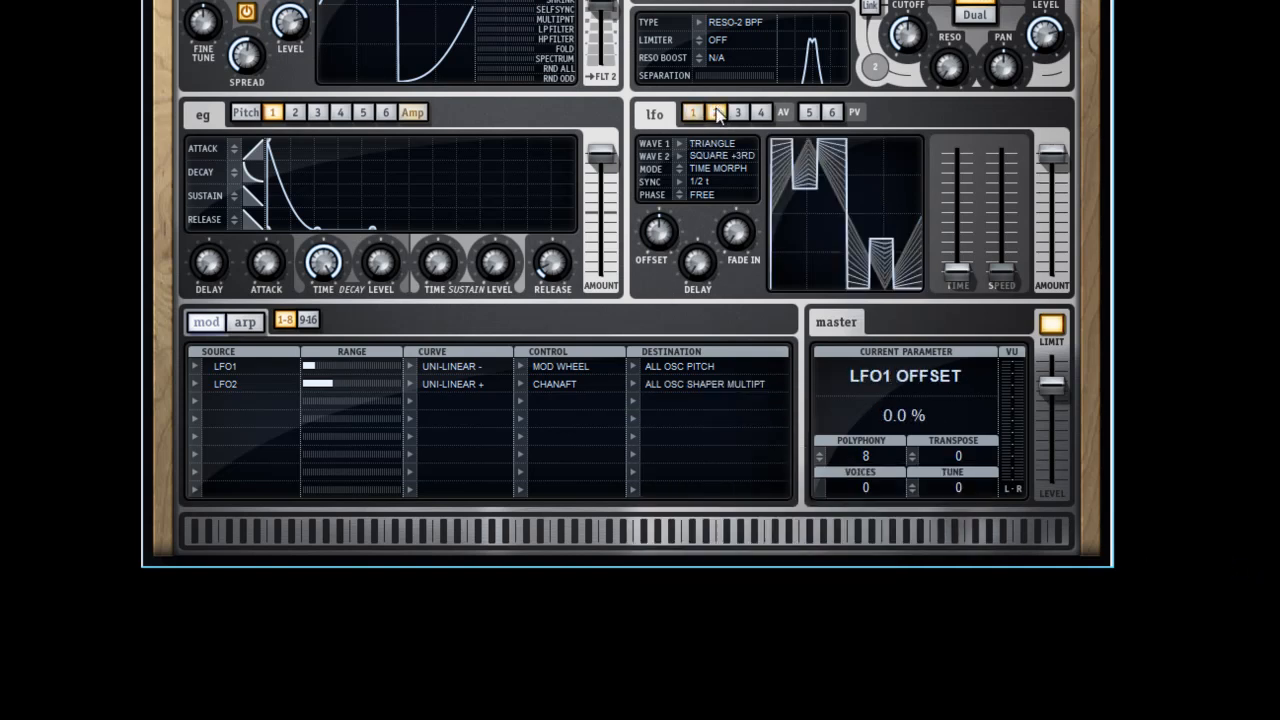
left_click(678, 143)
mouse_move(749, 190)
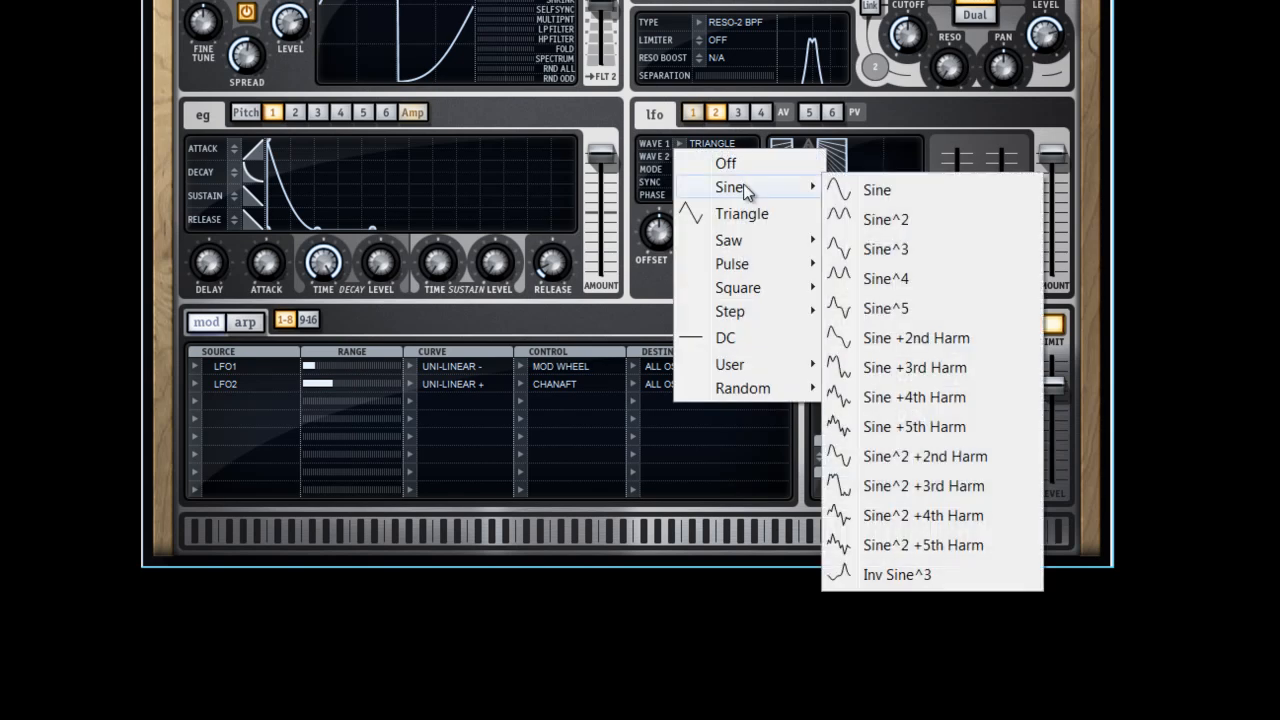
left_click(852, 193)
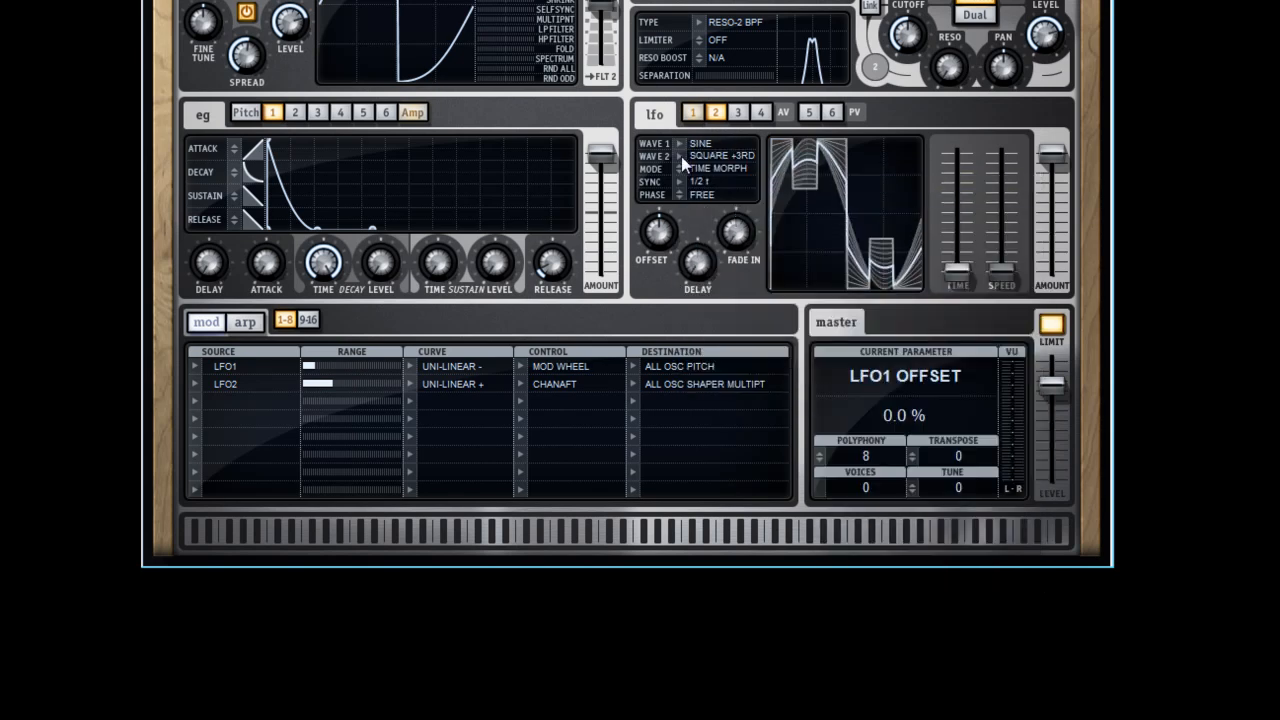
left_click(680, 156)
left_click(712, 177)
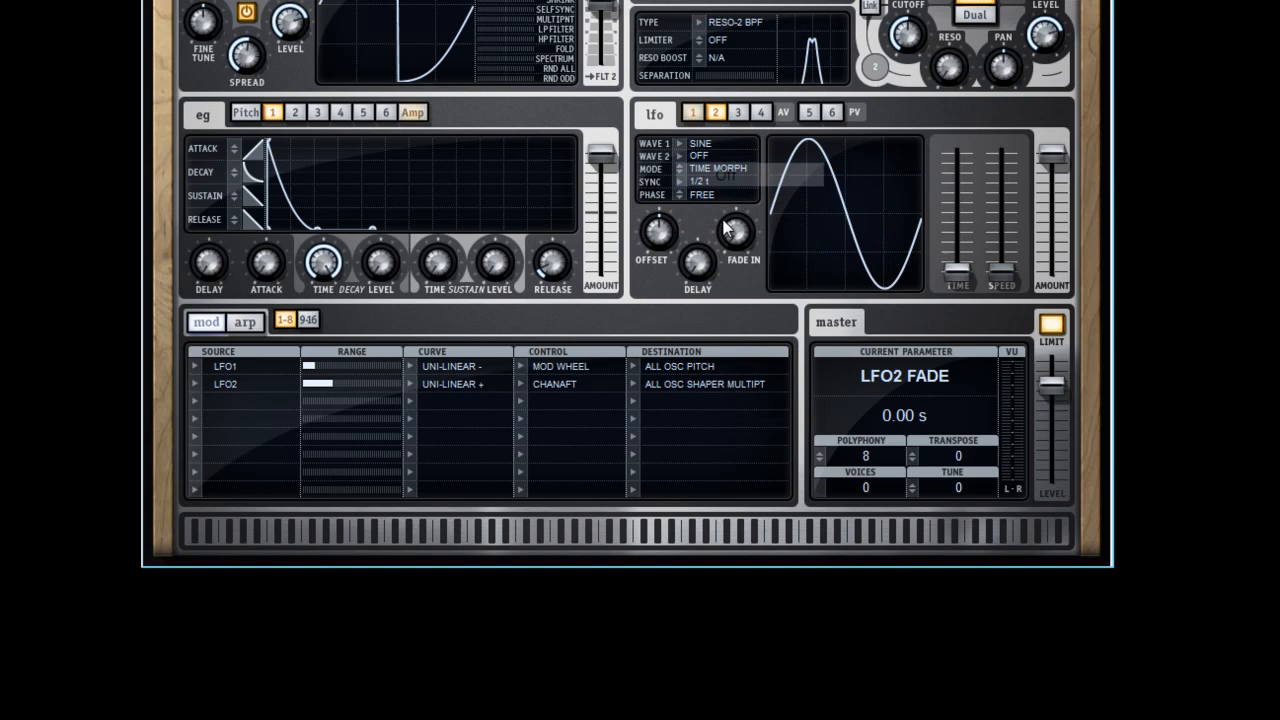
Step: Set LFO 2's tempo sync to 4 t
left_click(682, 181)
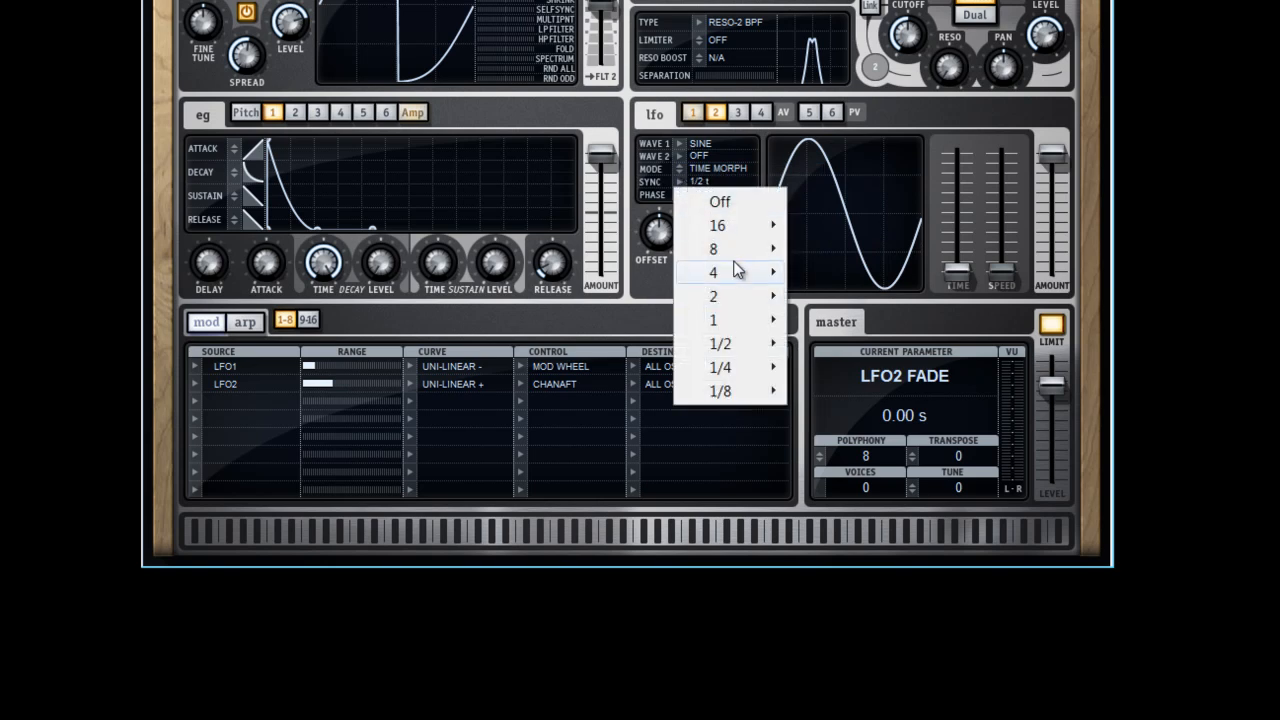
mouse_move(740, 274)
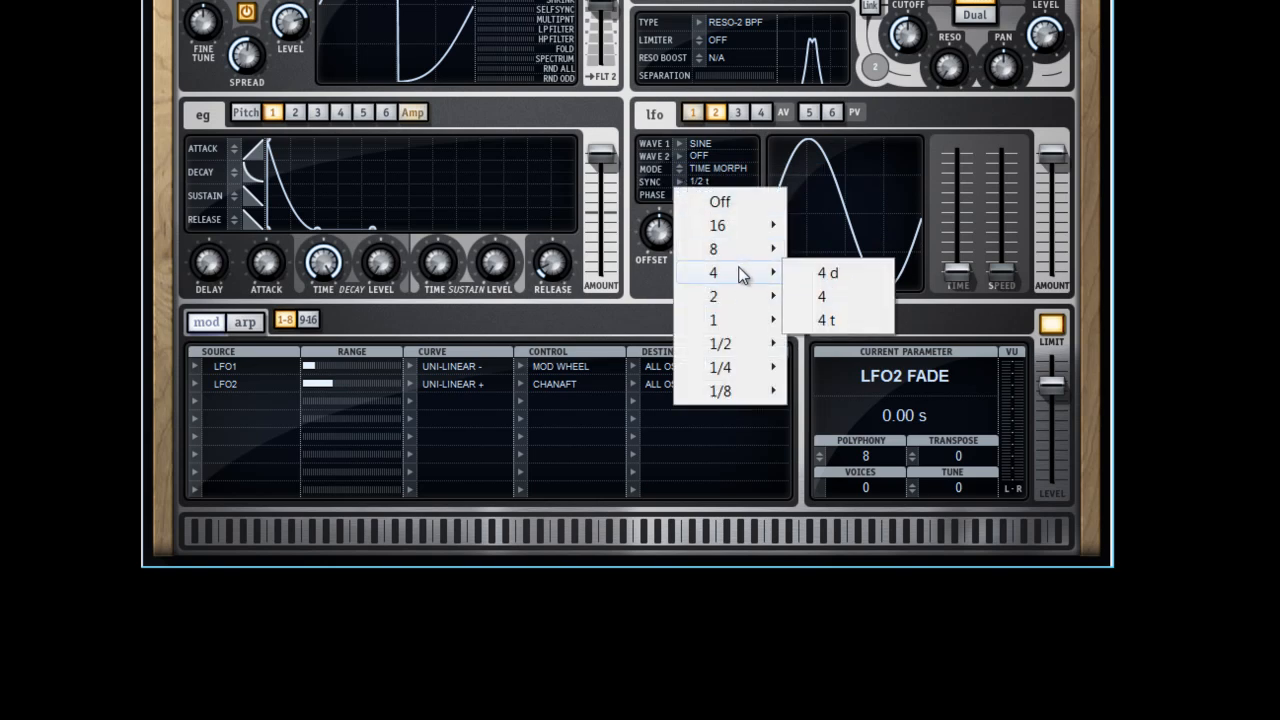
left_click(826, 318)
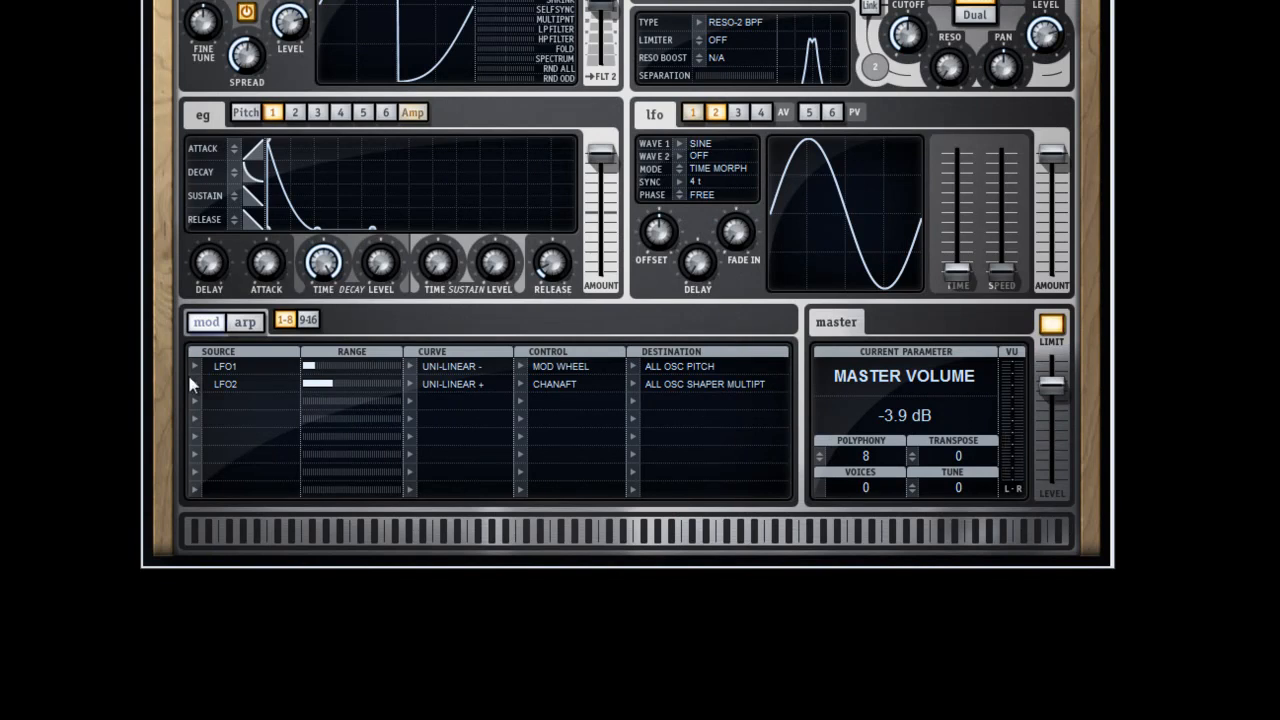
Step: Set the third modulation row's source to Velocity, with a 100% range and the Unipolar-Linear + curve
left_click(195, 401)
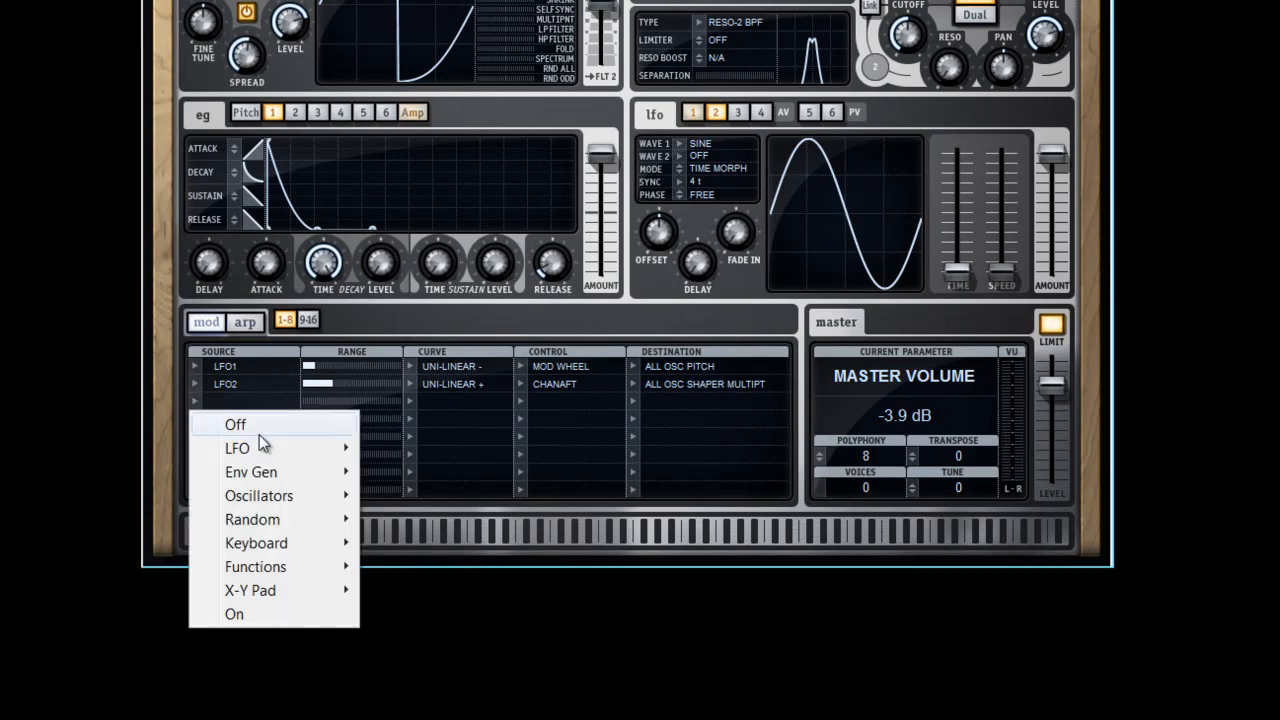
mouse_move(273, 546)
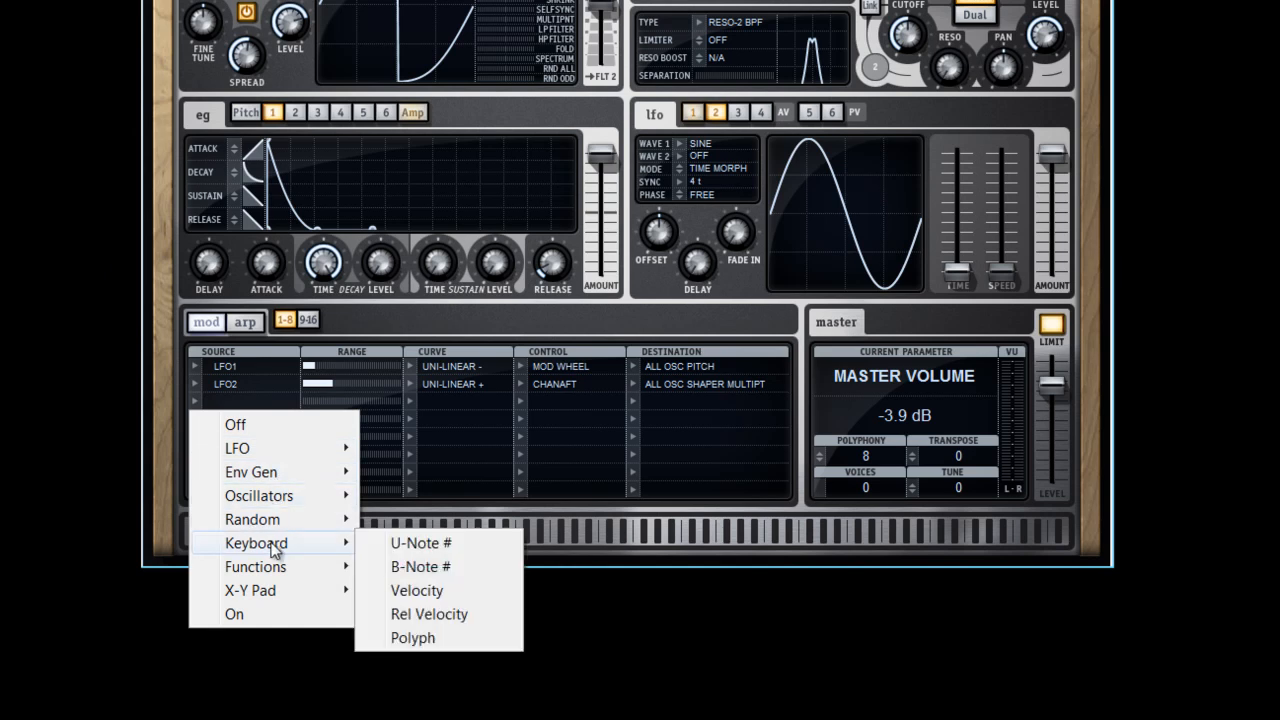
left_click(445, 592)
left_click_drag(325, 401, 436, 400)
left_click(408, 401)
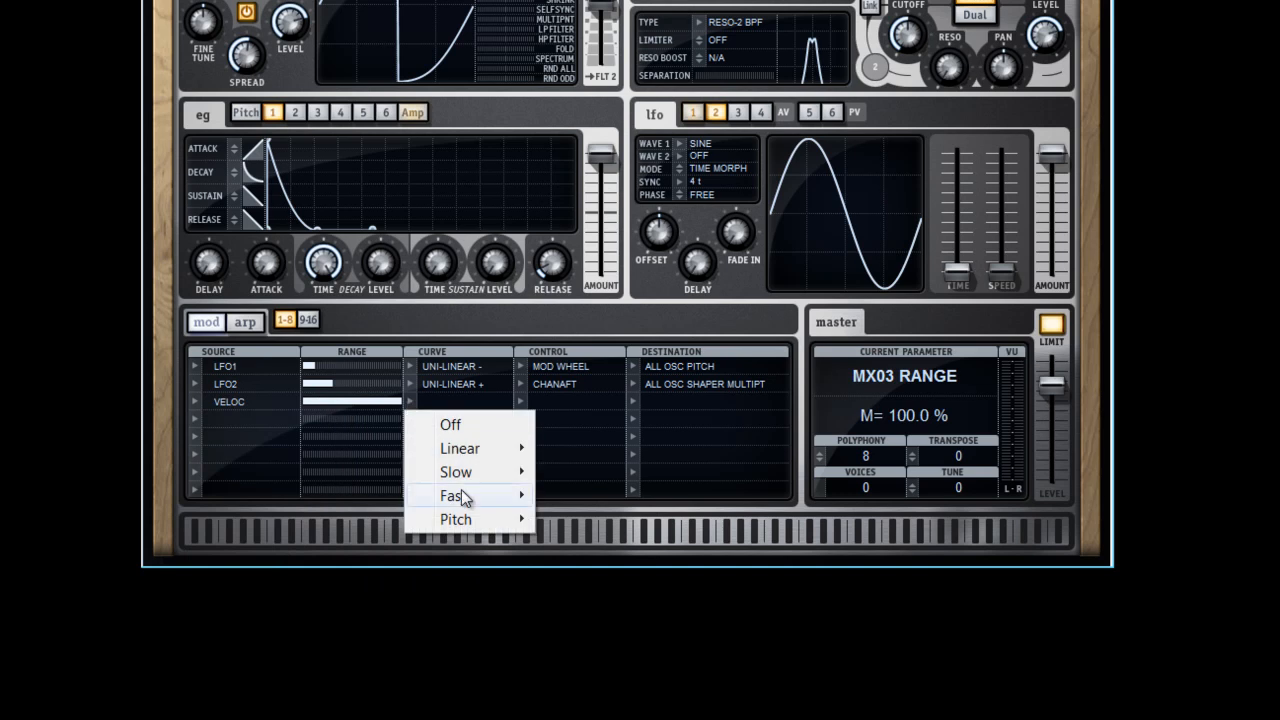
mouse_move(472, 452)
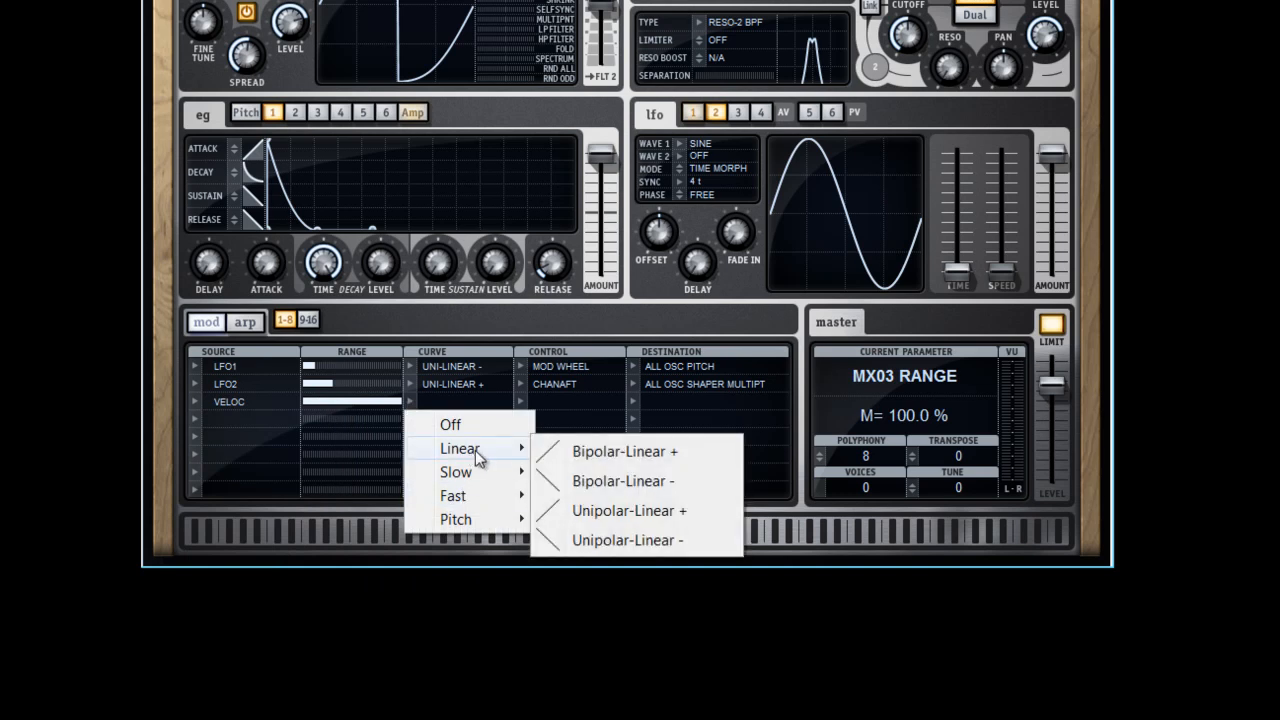
left_click(662, 512)
Step: Assign the level of all oscillators as the third modulation row's destination
left_click(632, 401)
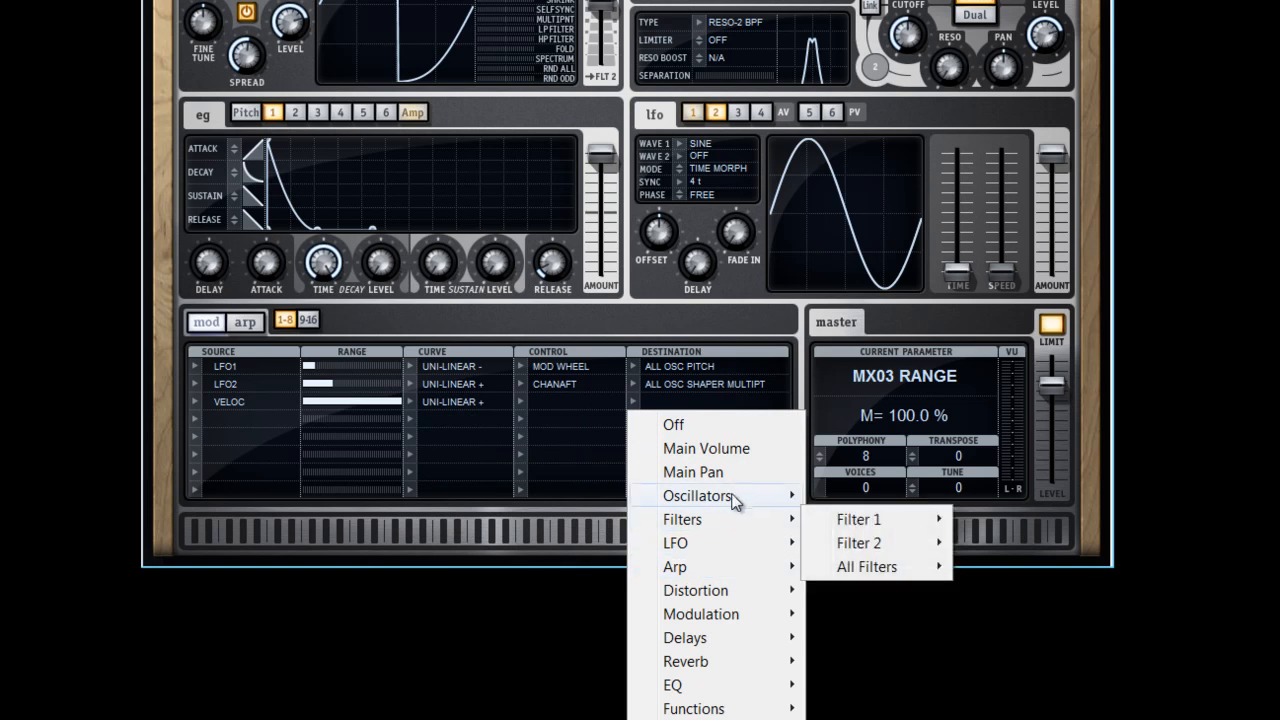
mouse_move(731, 496)
mouse_move(888, 638)
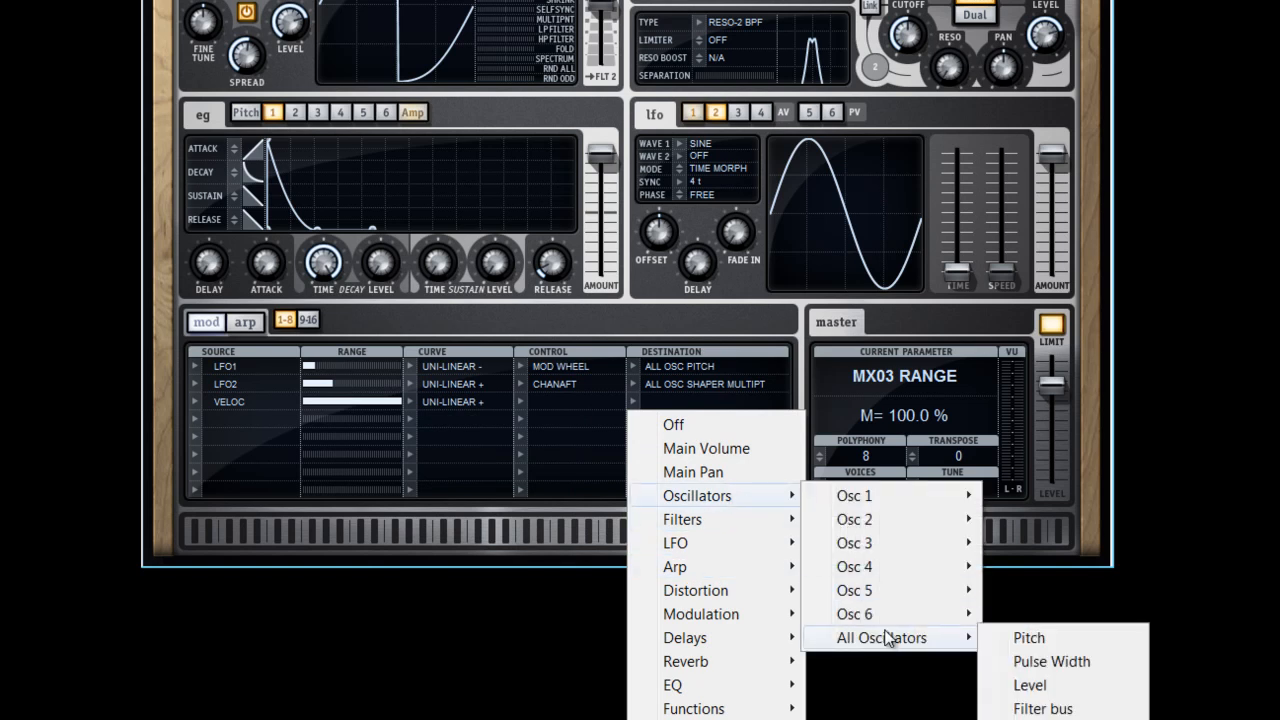
left_click(1088, 686)
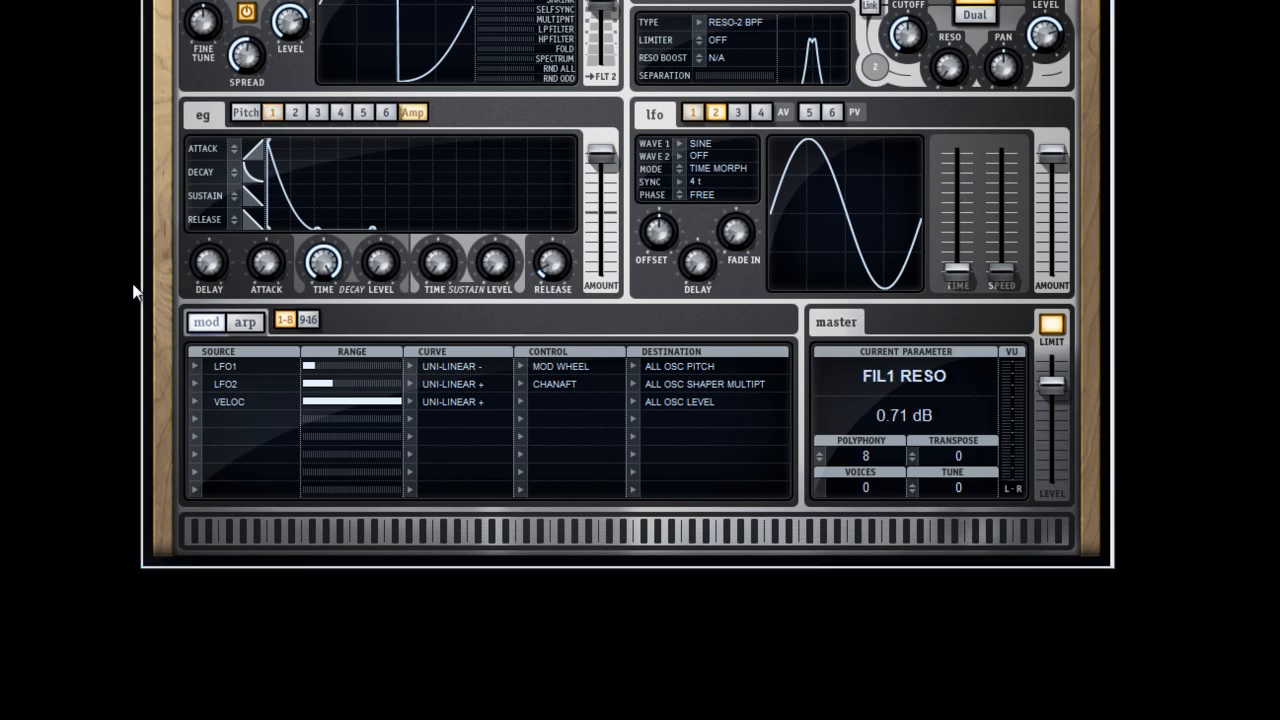
Step: Set the fourth modulation row's source to EG 1, with a 100% range and the Unipolar-Linear + curve
left_click(196, 424)
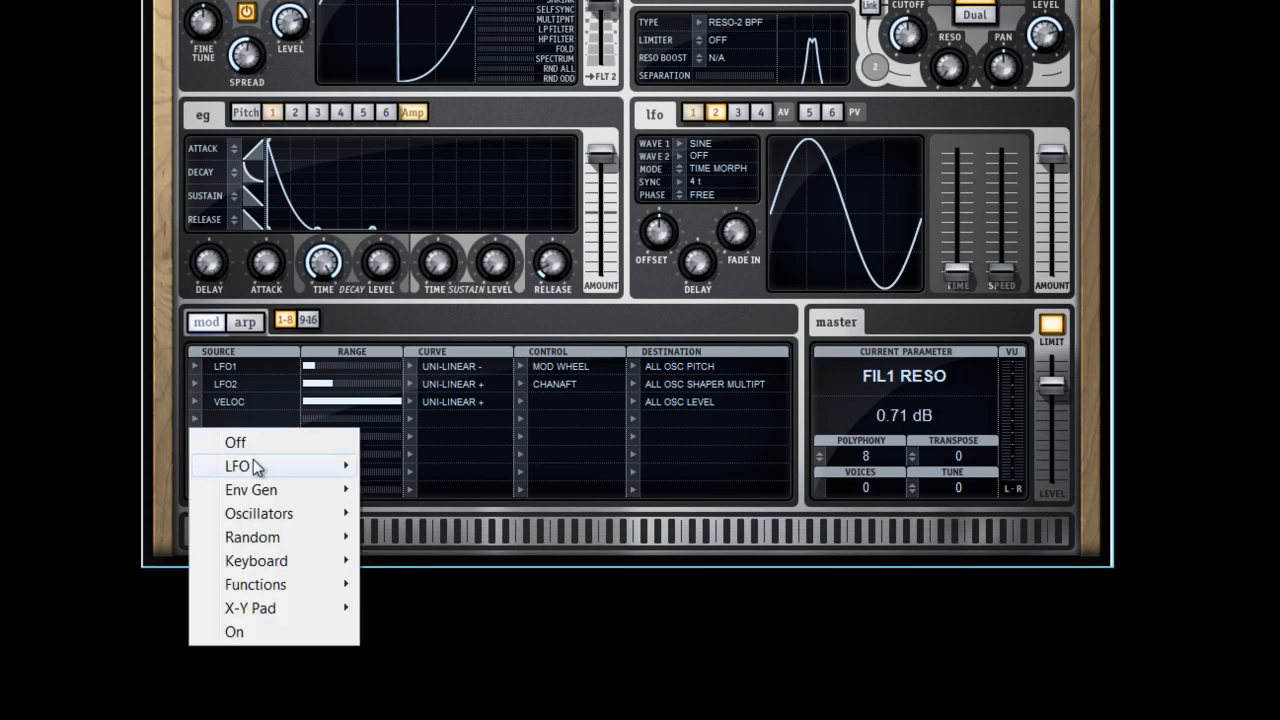
mouse_move(268, 490)
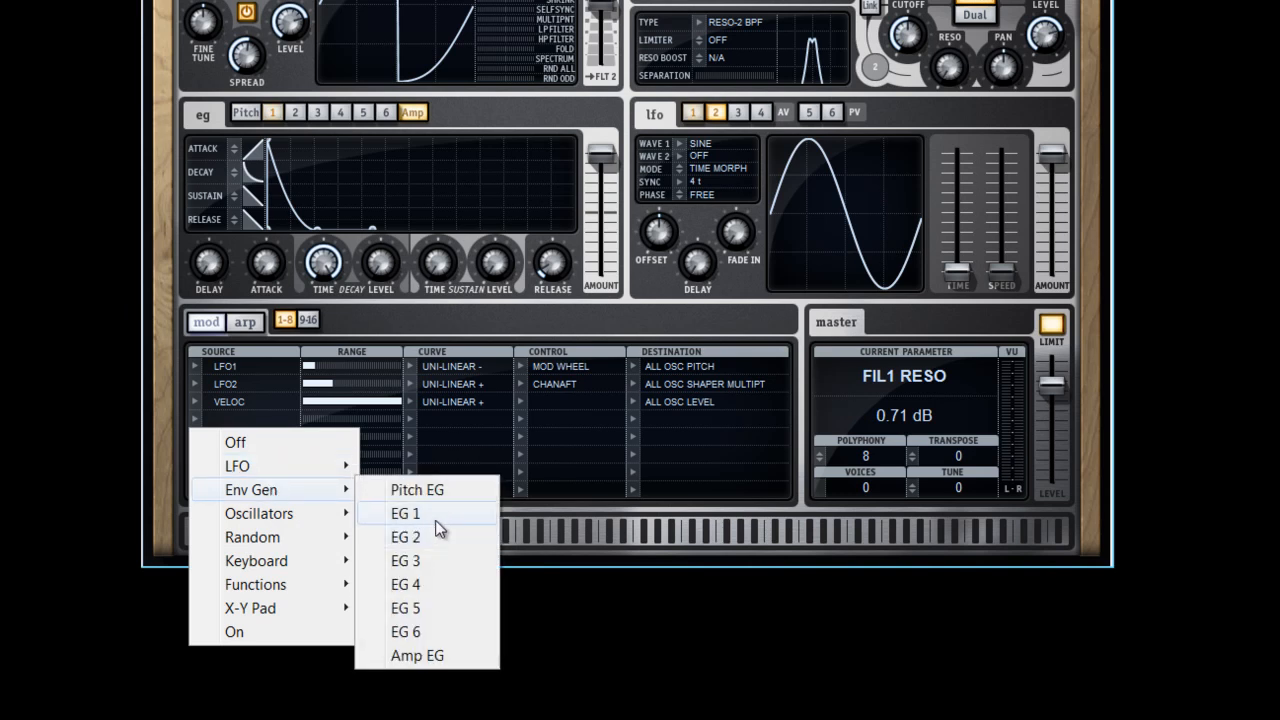
left_click(488, 513)
left_click_drag(383, 421, 459, 429)
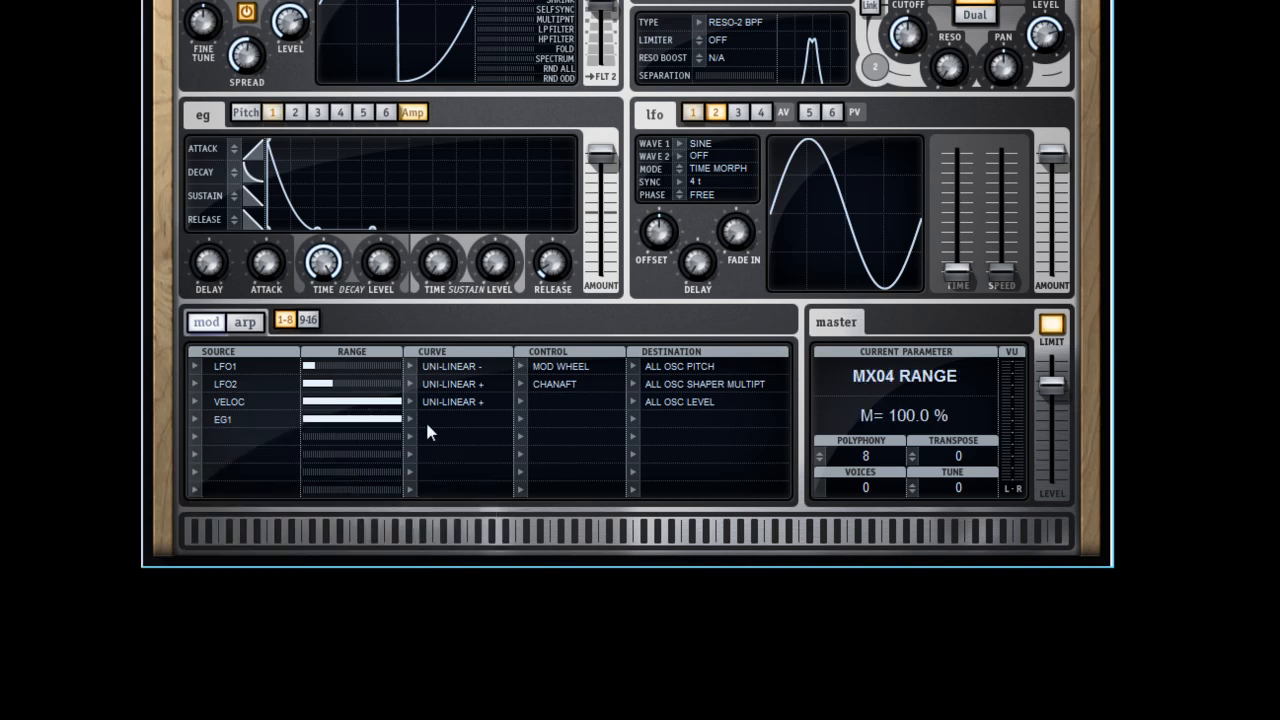
left_click(407, 419)
mouse_move(420, 465)
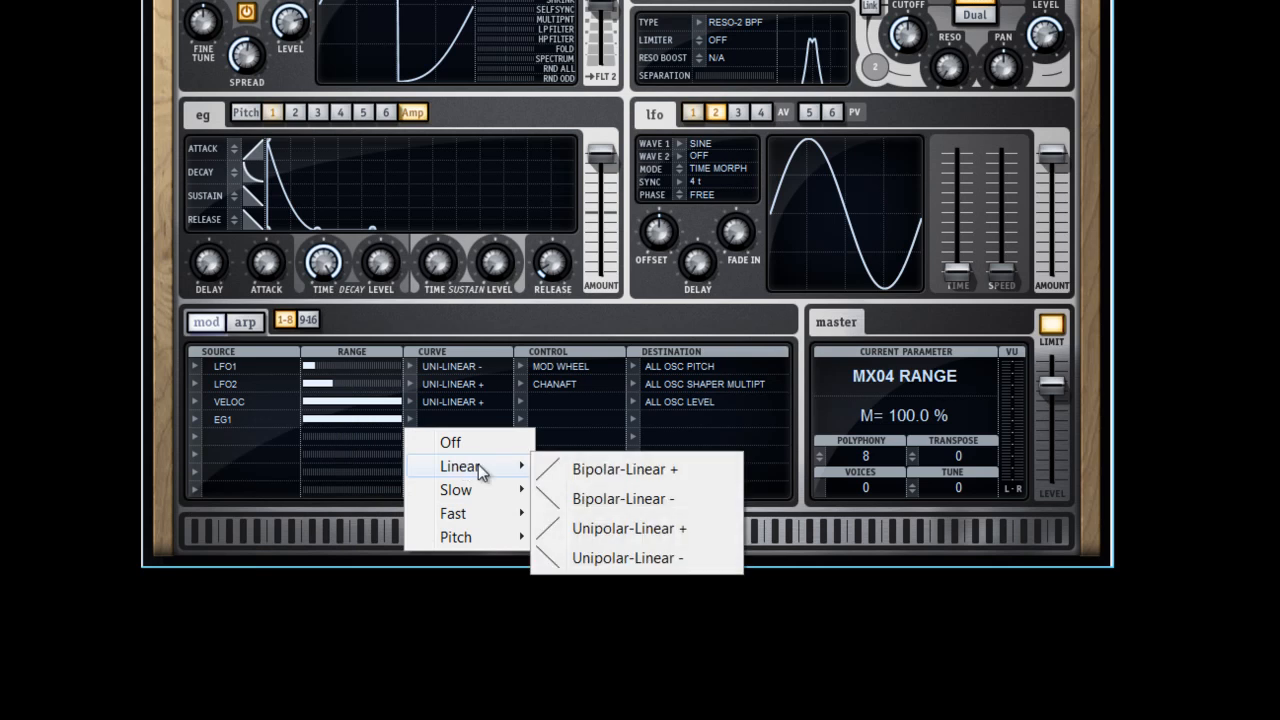
left_click(644, 530)
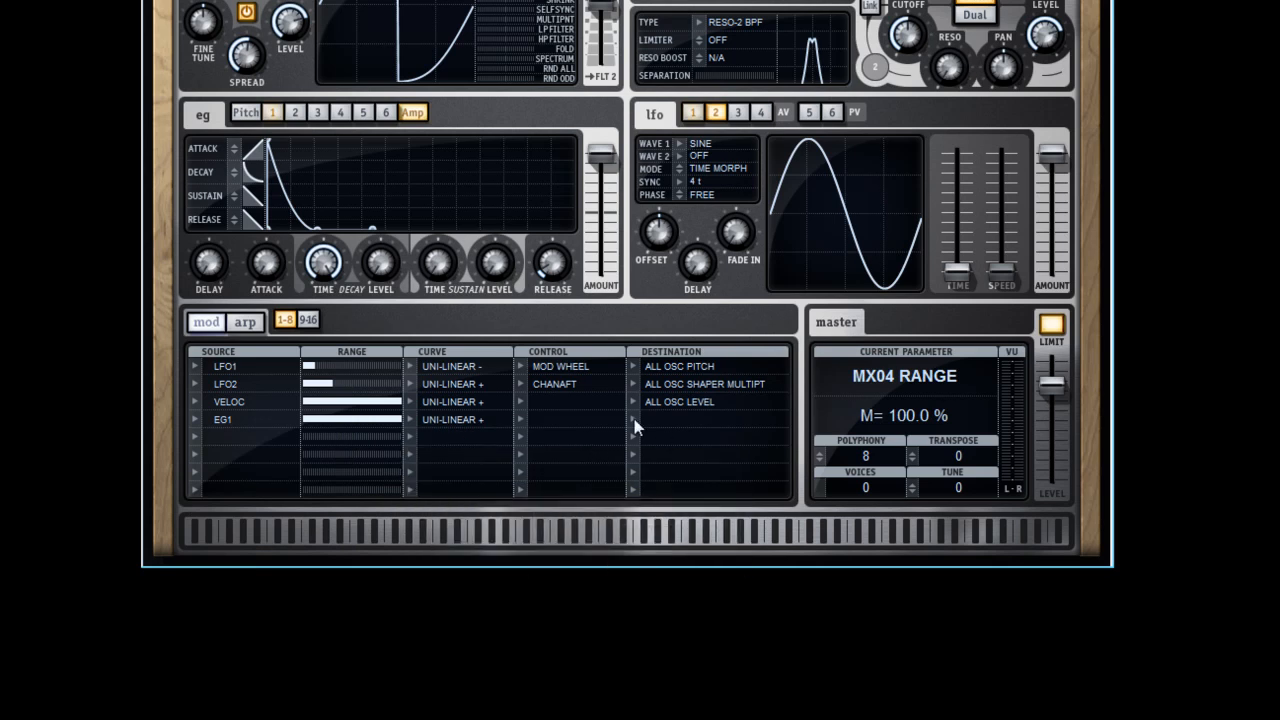
Step: Assign the cutoff of all filters as the fourth modulation row's destination
left_click(634, 421)
mouse_move(694, 537)
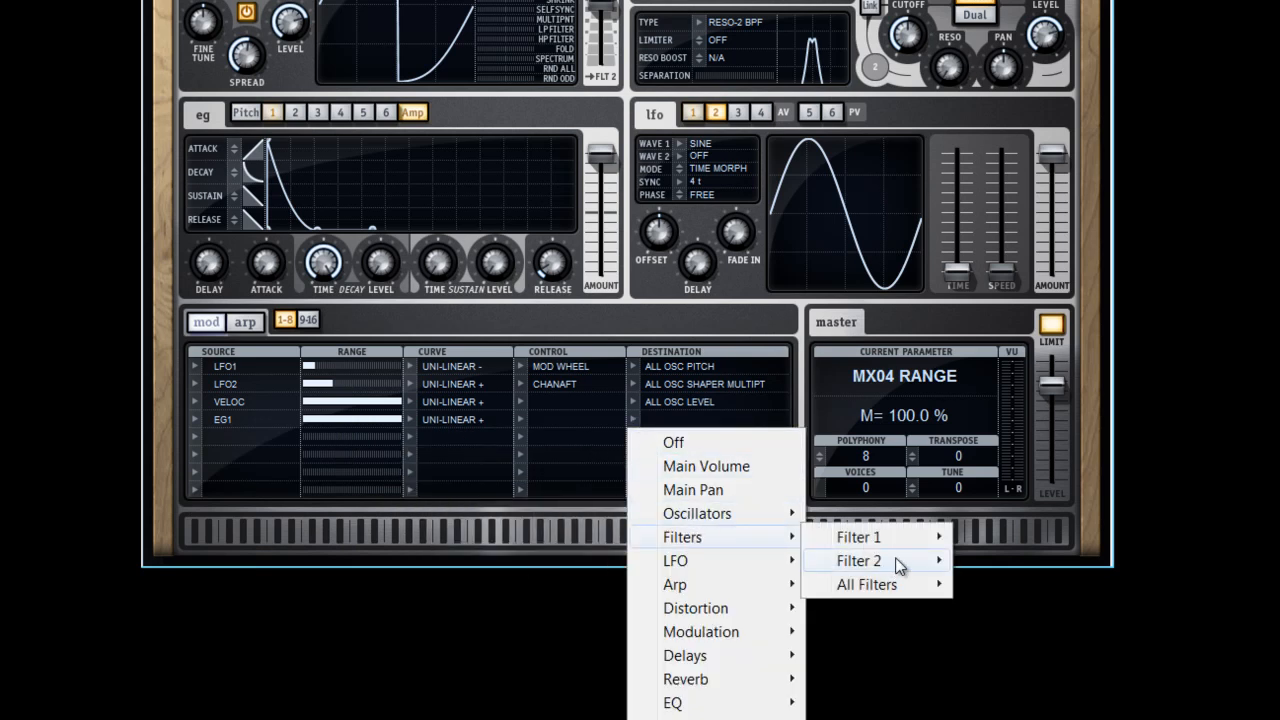
mouse_move(903, 584)
left_click(1006, 590)
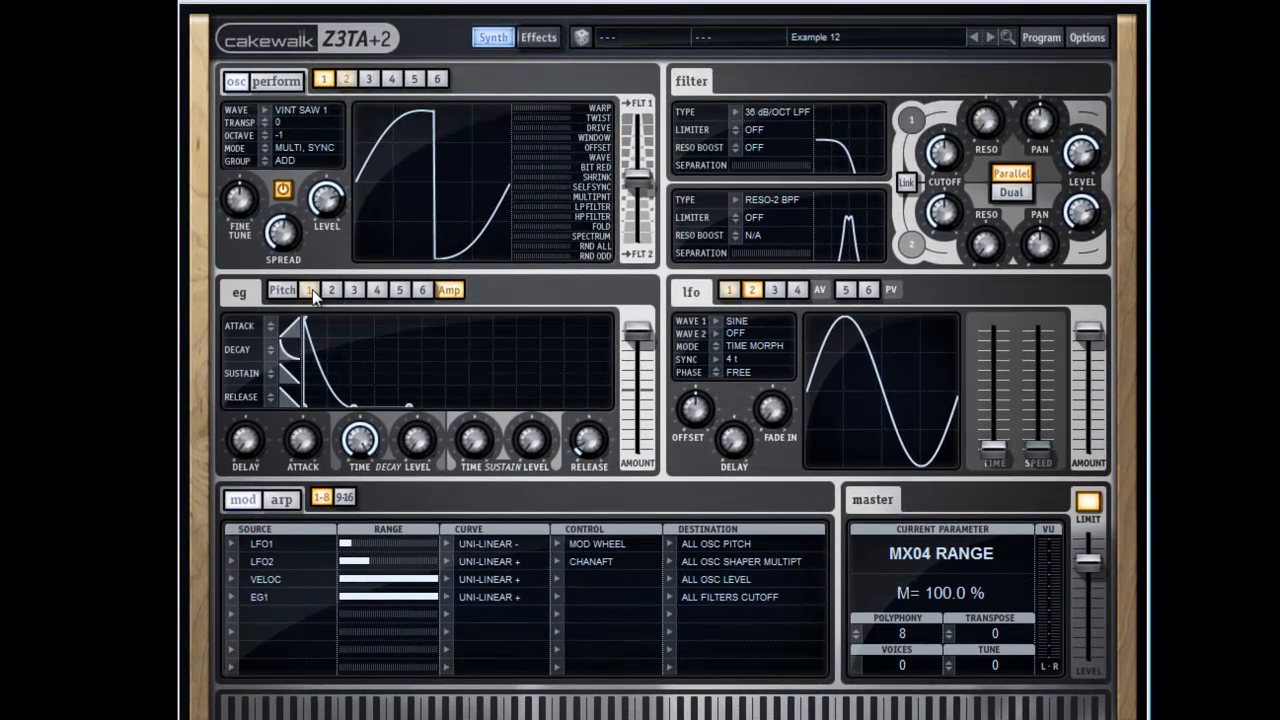
Step: Display EG 1, then lower both filters' cutoff to bring filter 2 to 66.47 Hz and raise the resonances, with filter 2 at 0.49 dB
left_click(273, 112)
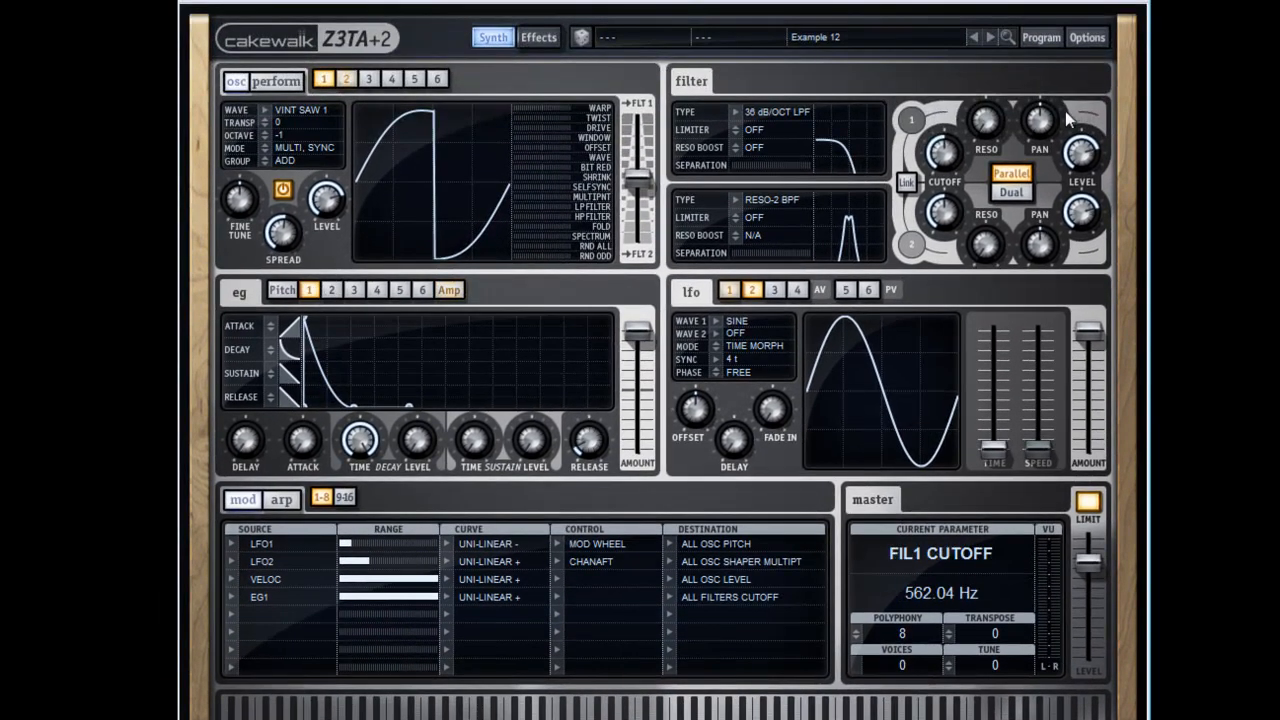
left_click_drag(958, 150, 965, 264)
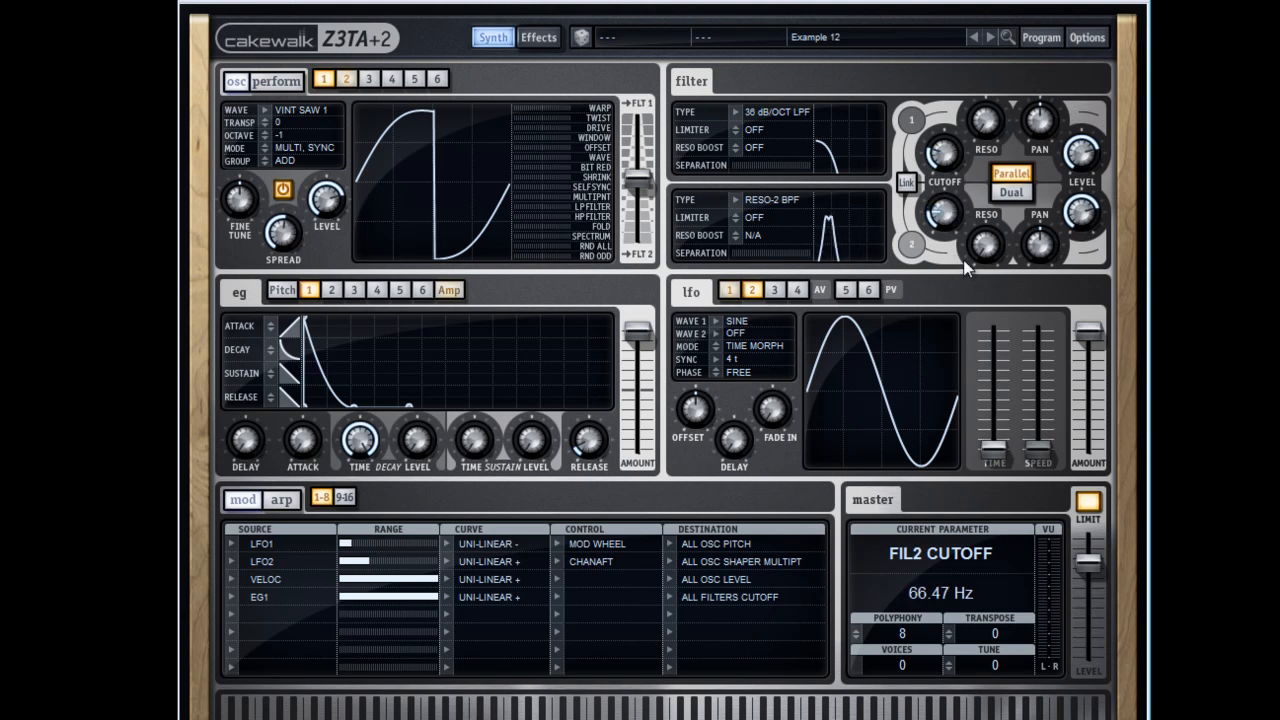
left_click_drag(984, 123, 991, 66)
left_click_drag(988, 248, 992, 200)
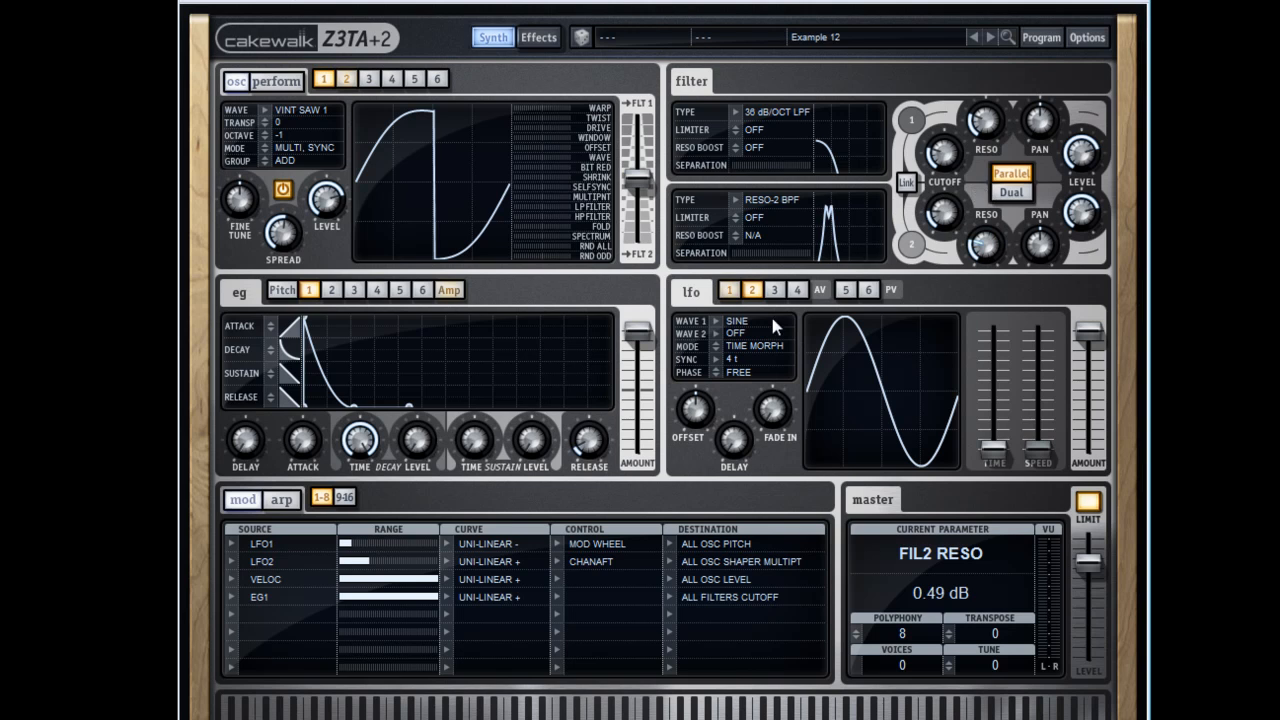
Step: Shorten EG 1's decay time to 2.22 s and slightly readjust the resonance of both filters
mouse_move(361, 446)
left_click_drag(363, 447, 376, 500)
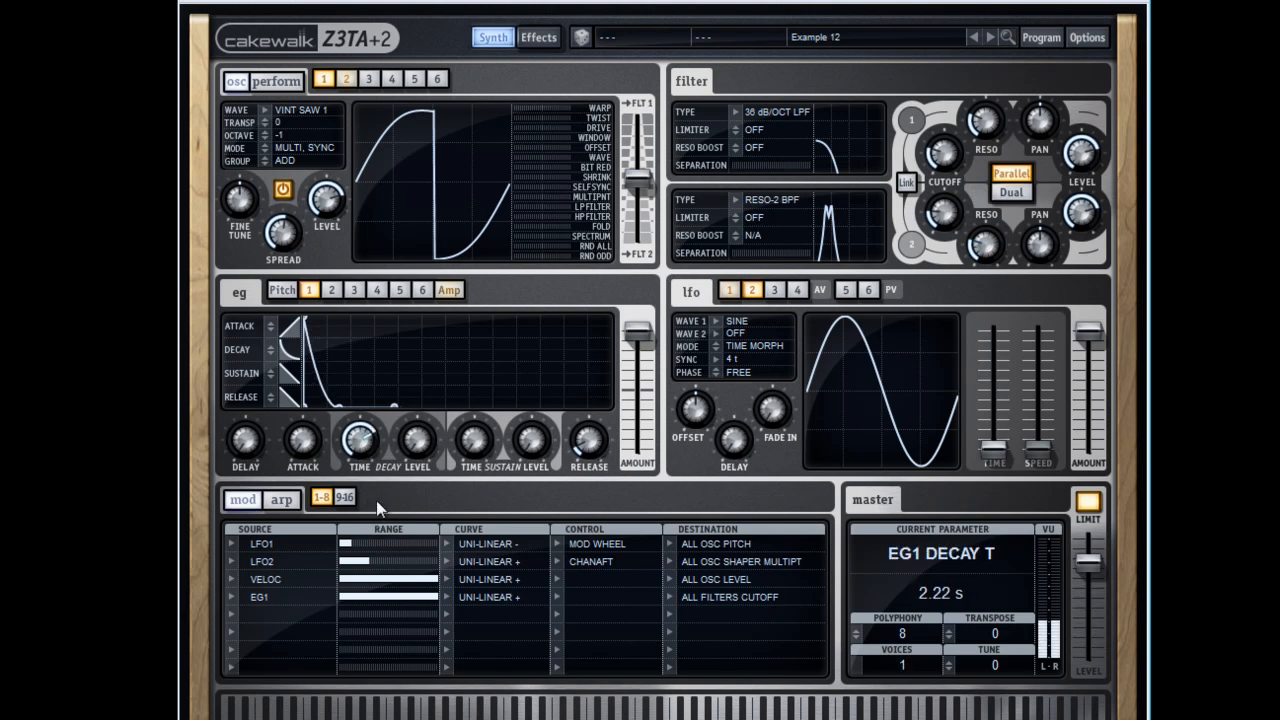
mouse_move(537, 441)
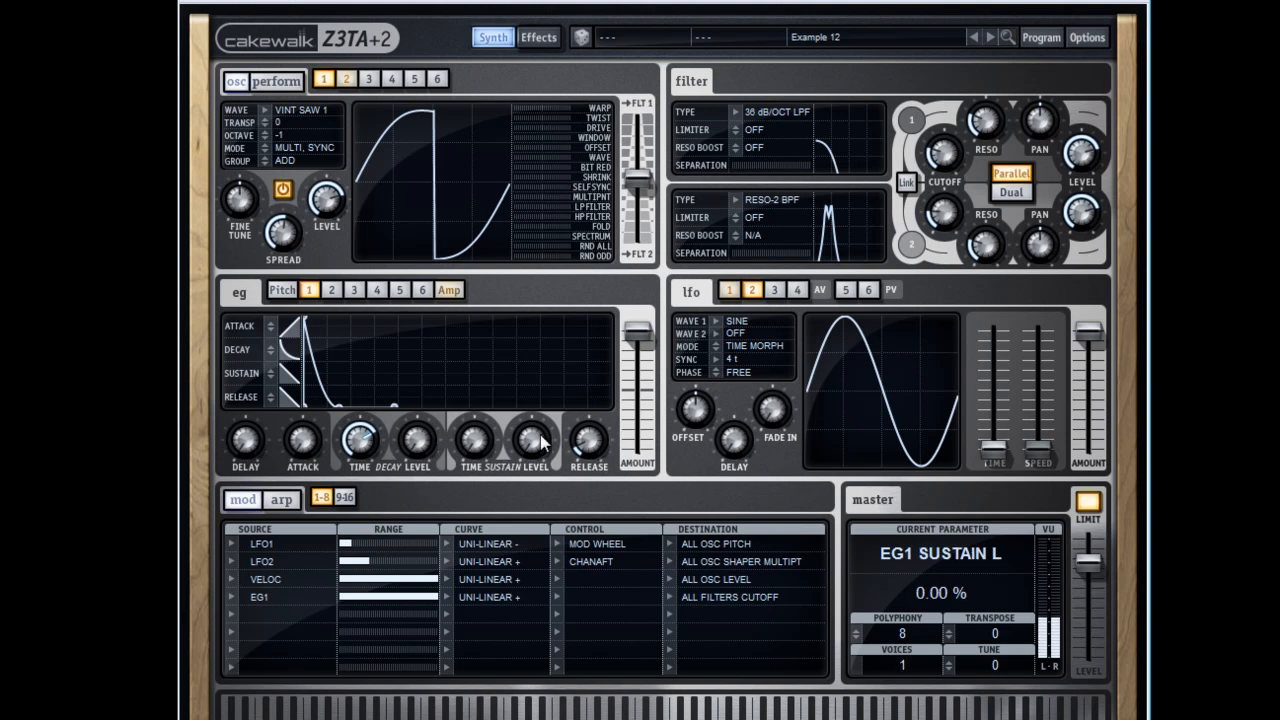
left_click_drag(984, 247, 1005, 270)
left_click_drag(978, 105, 982, 135)
Step: Reshape EG 1 with a slightly longer decay, raised decay level, adjusted sustain time, 28.5% sustain level and longer release
mouse_move(436, 356)
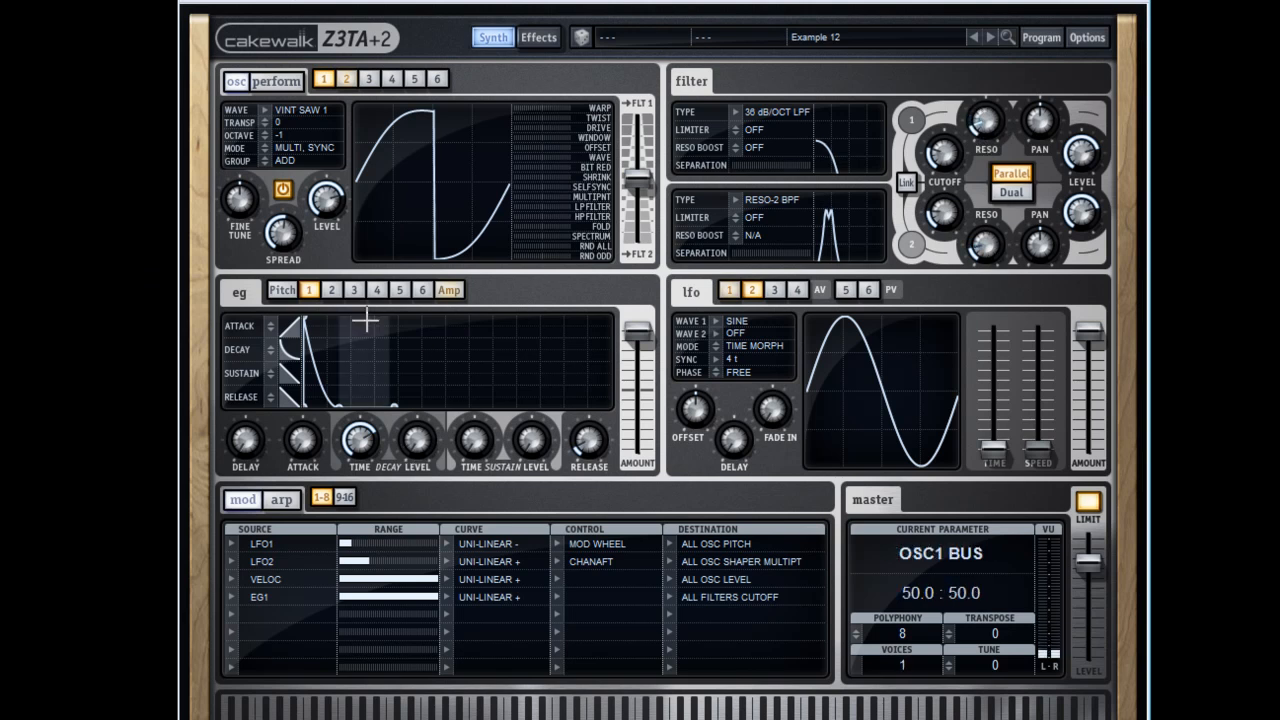
left_click_drag(366, 434, 363, 415)
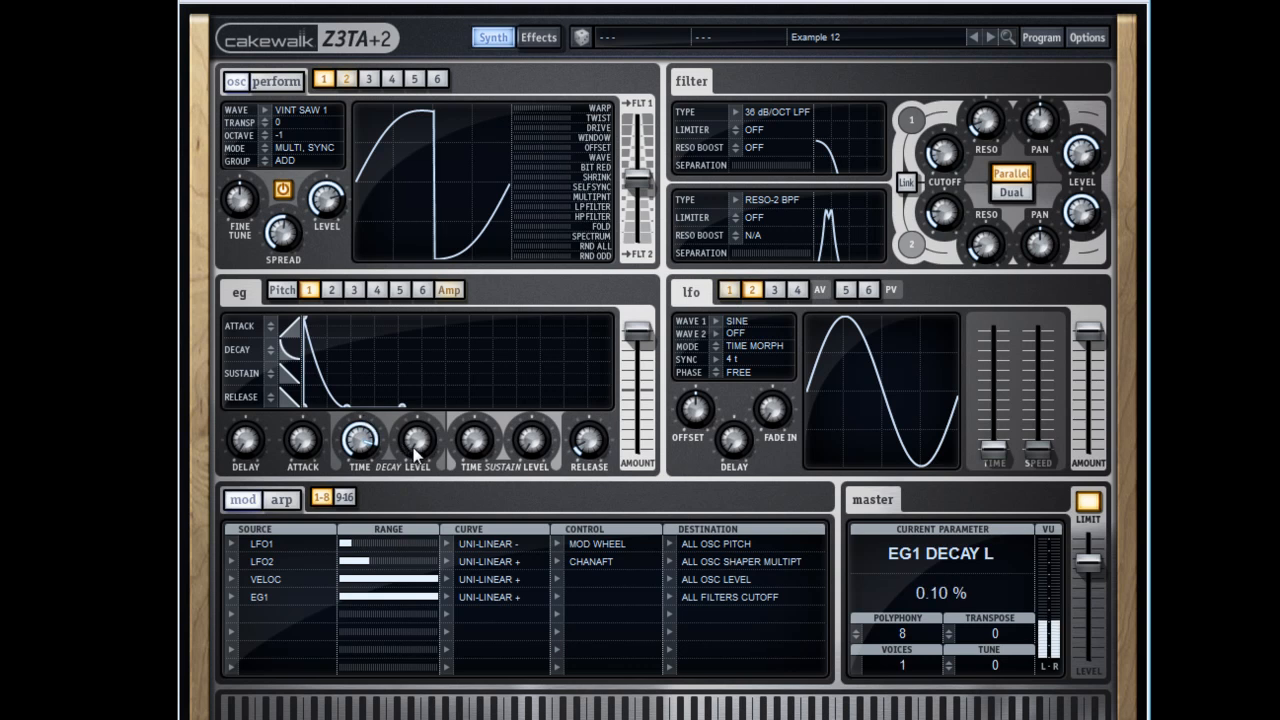
left_click_drag(420, 446, 422, 376)
left_click_drag(474, 456, 471, 380)
left_click_drag(531, 440, 528, 393)
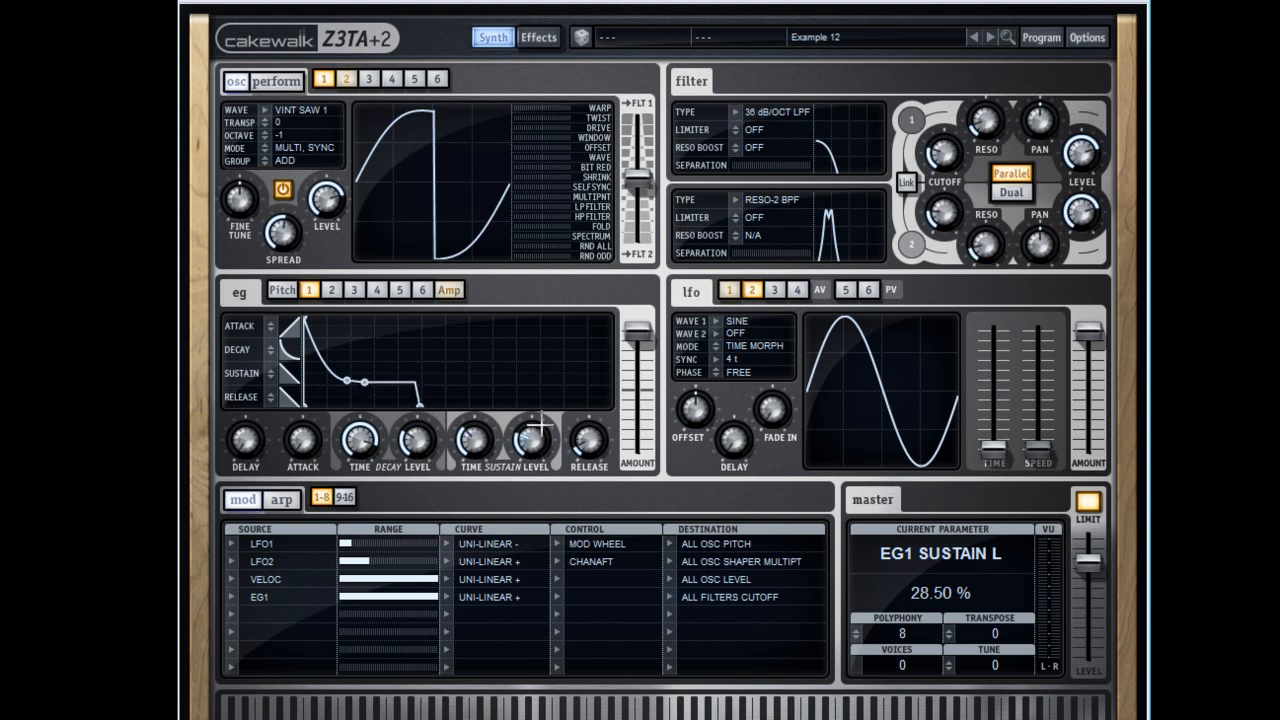
left_click_drag(588, 440, 590, 351)
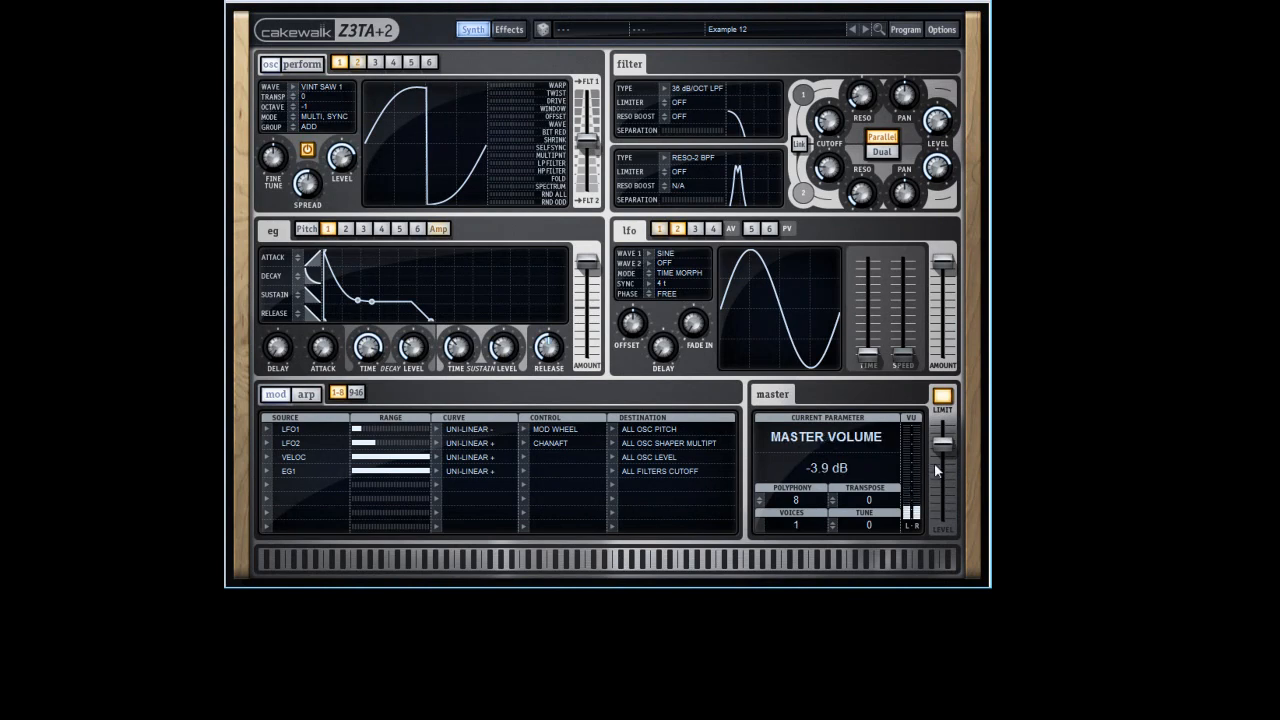
left_click(358, 63)
left_click(340, 63)
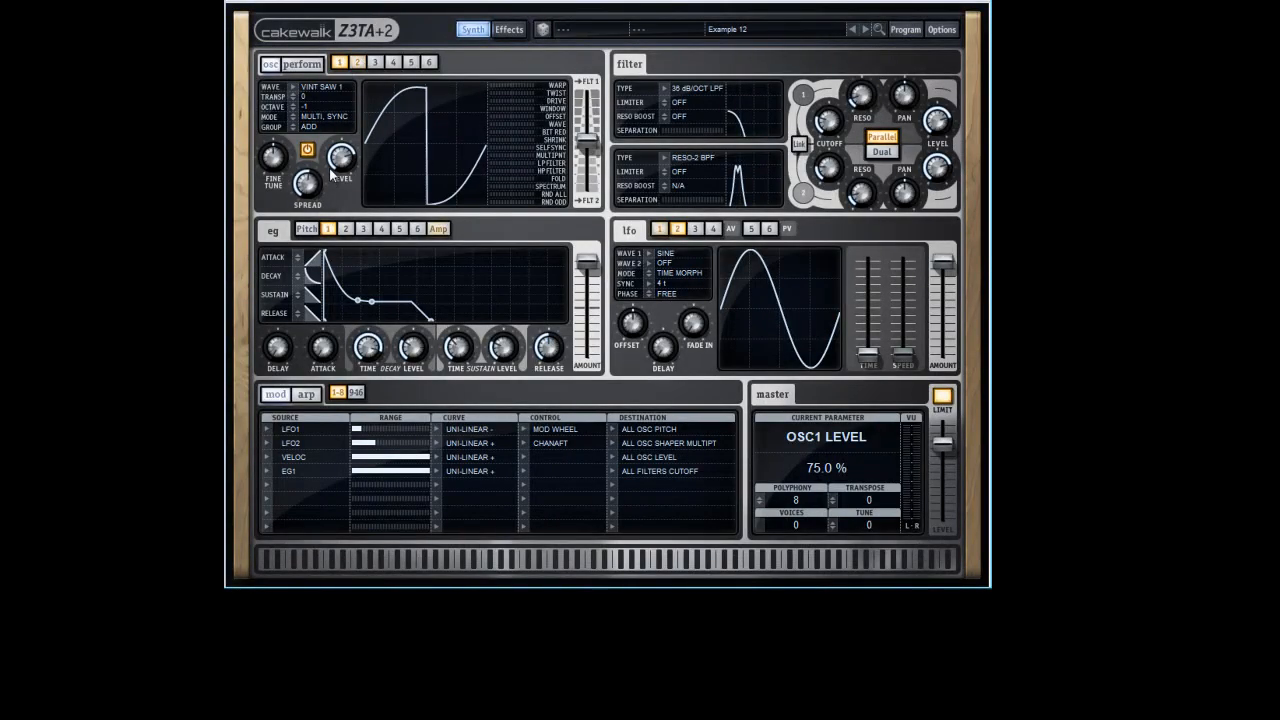
Step: Set up the fifth modulation row with source On, a range of 33.6% and the Pitch 4 Octaves curve
left_click(266, 484)
left_click(315, 646)
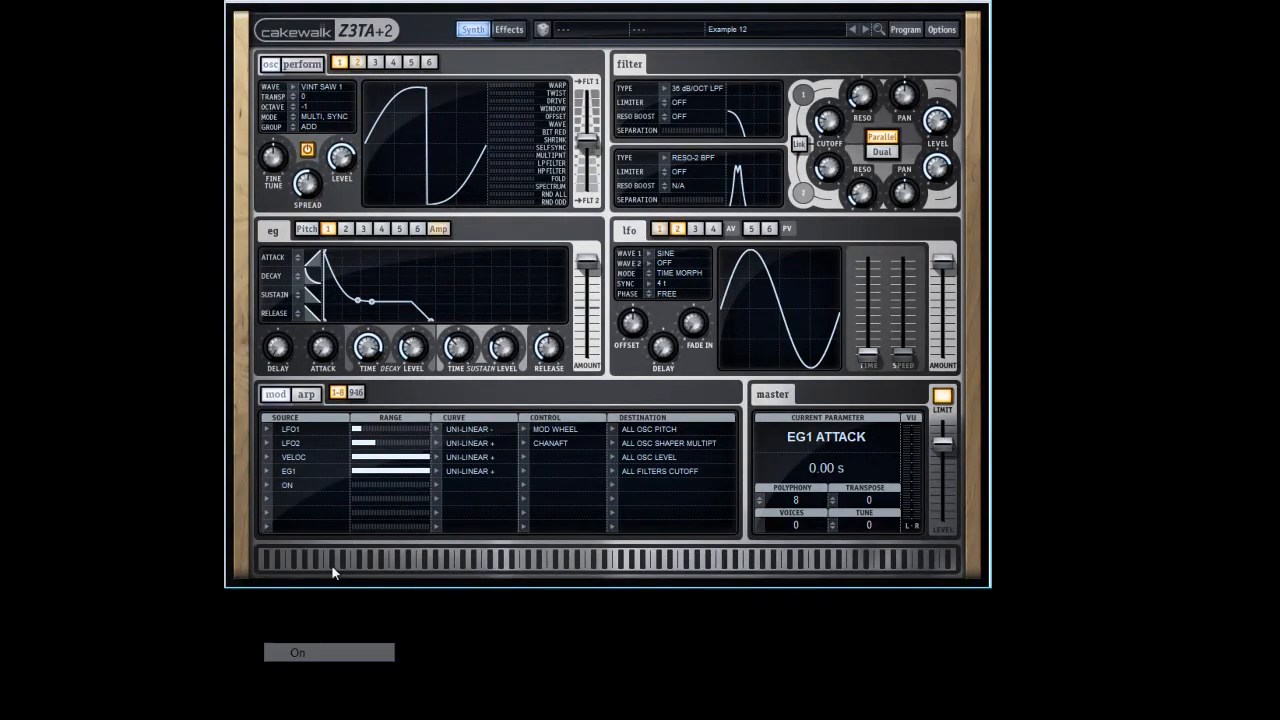
left_click_drag(383, 483, 425, 485)
left_click(435, 486)
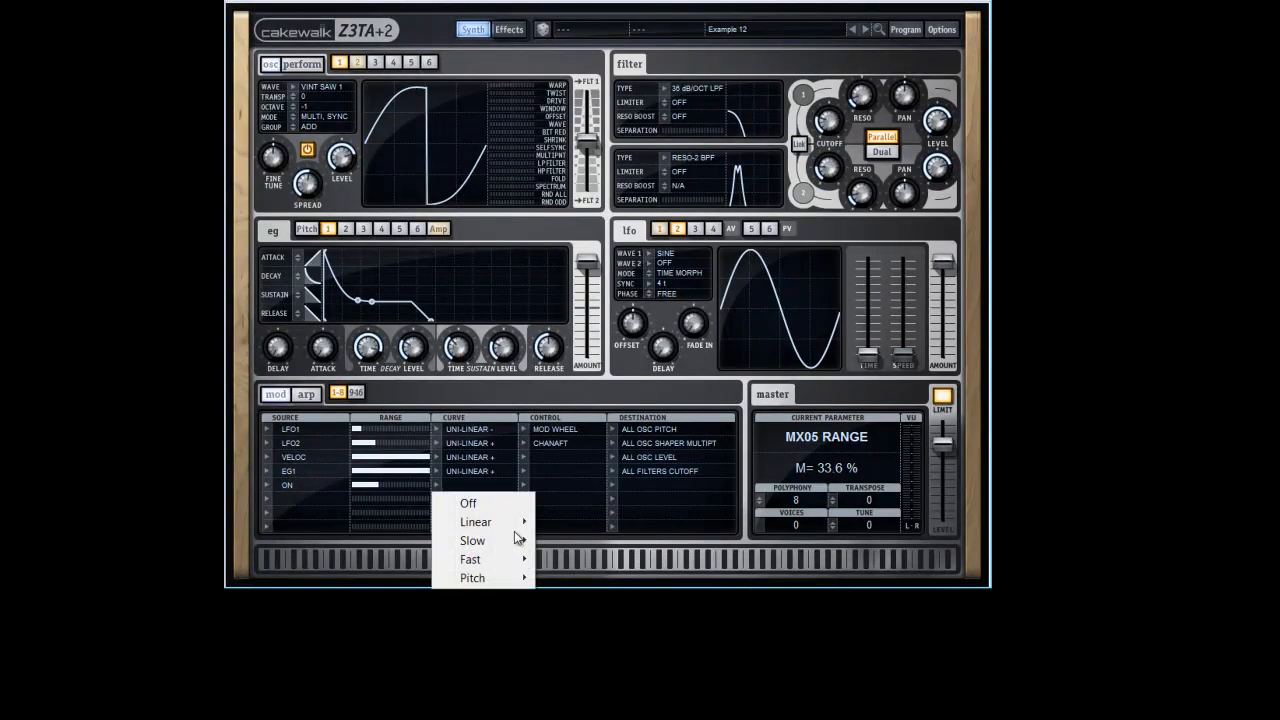
mouse_move(497, 530)
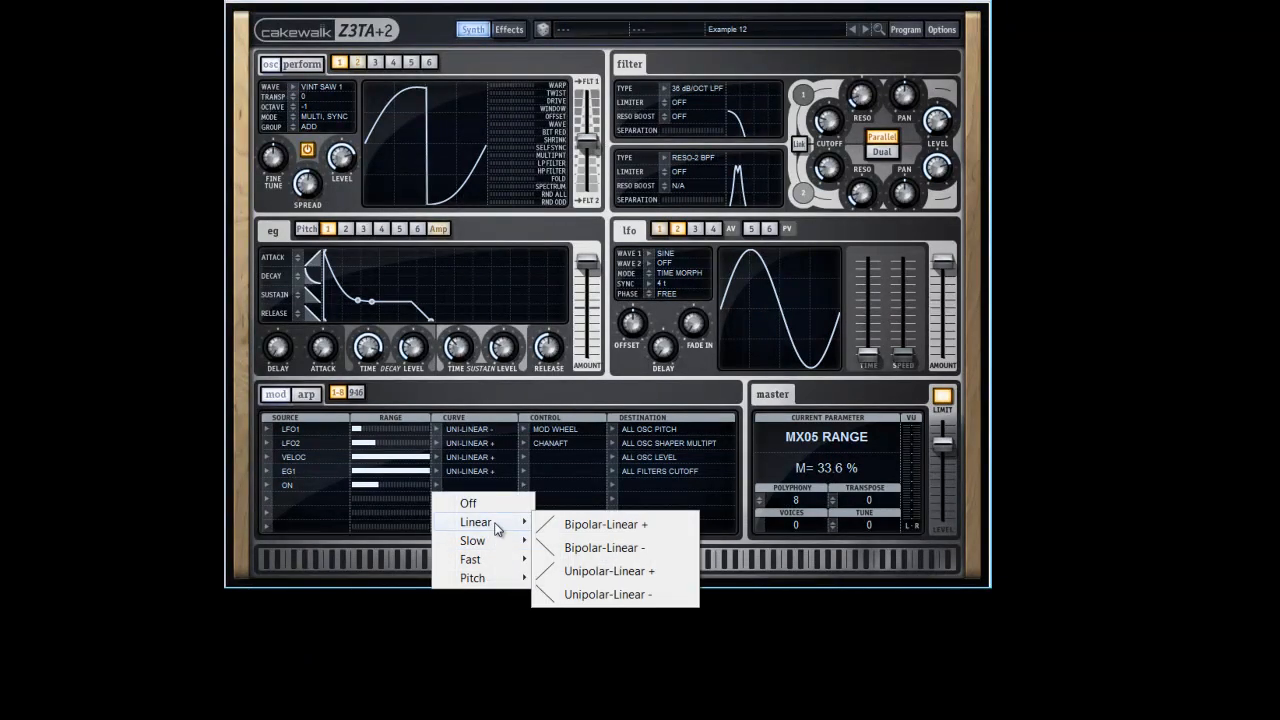
mouse_move(499, 557)
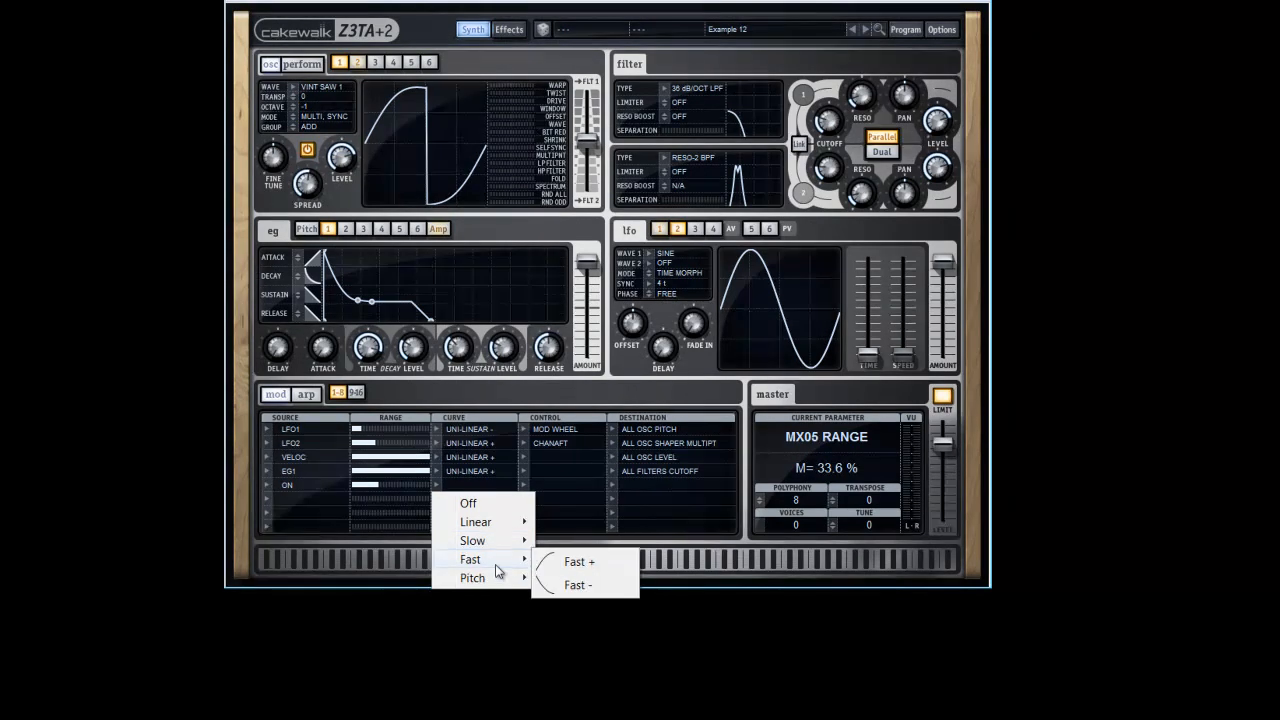
left_click(616, 582)
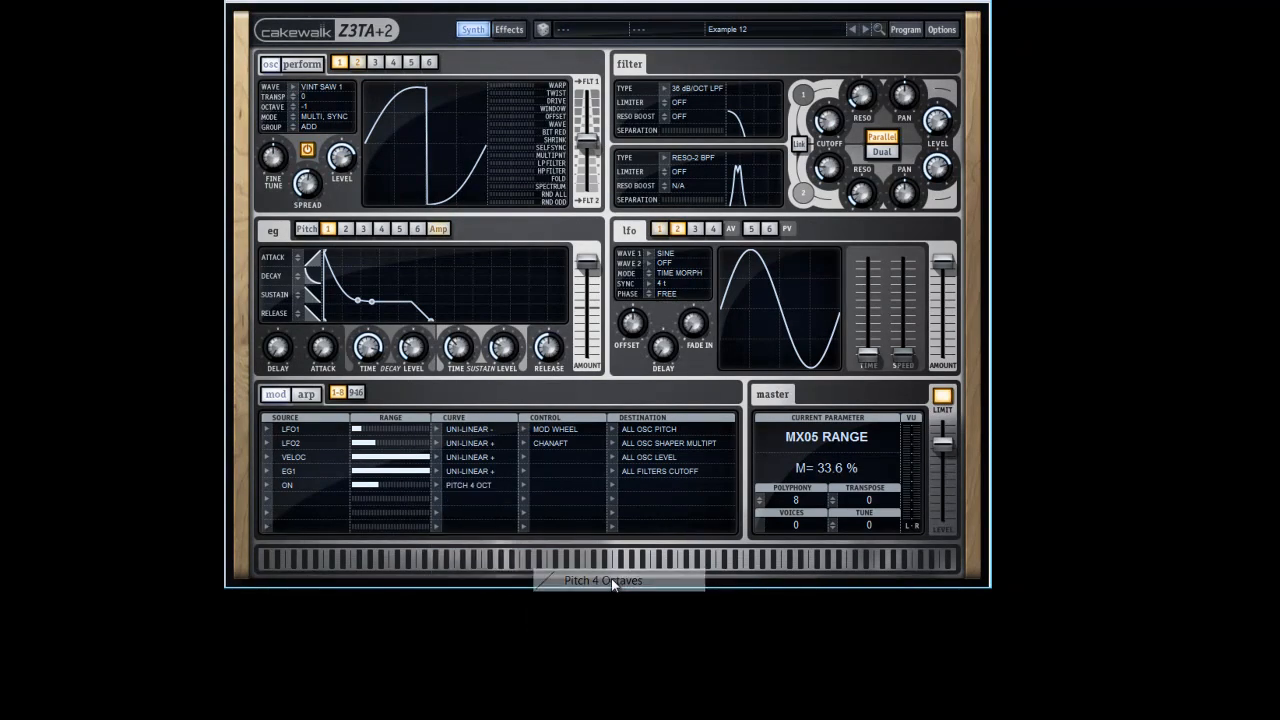
Step: Assign the level of all oscillators as the fifth modulation row's destination and reduce that row's range
left_click(612, 485)
mouse_move(686, 560)
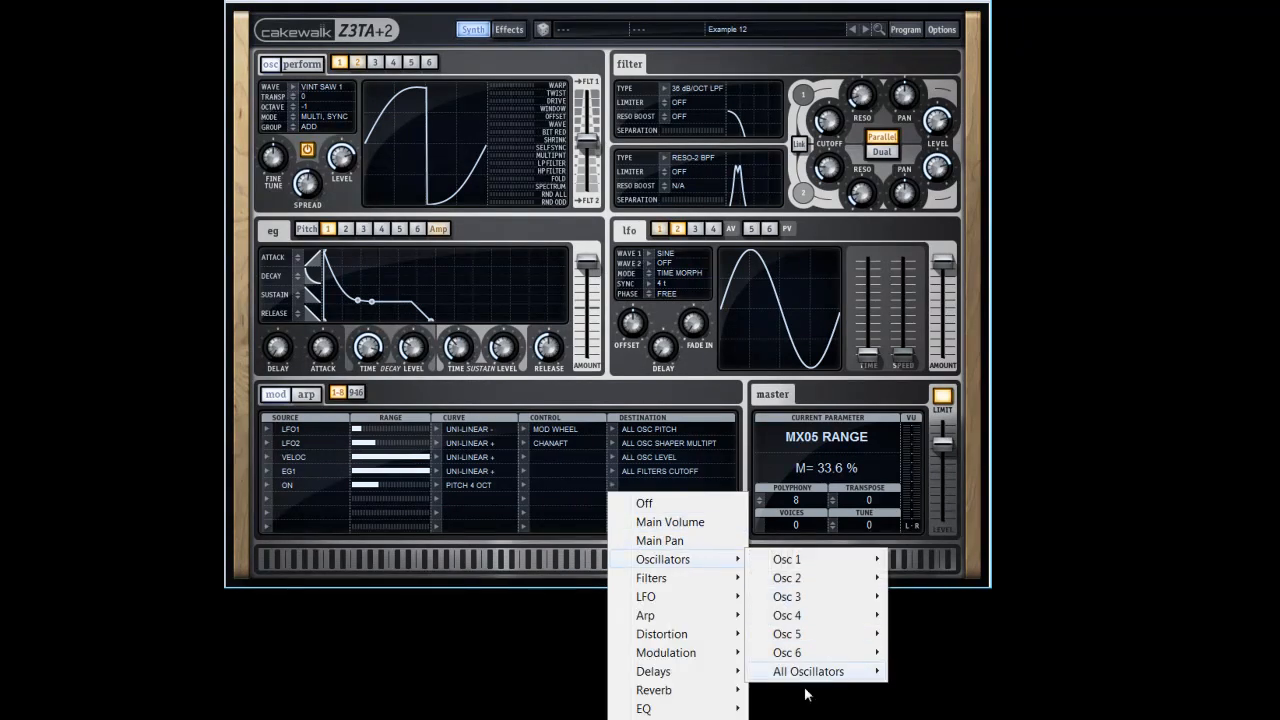
mouse_move(812, 673)
left_click(955, 711)
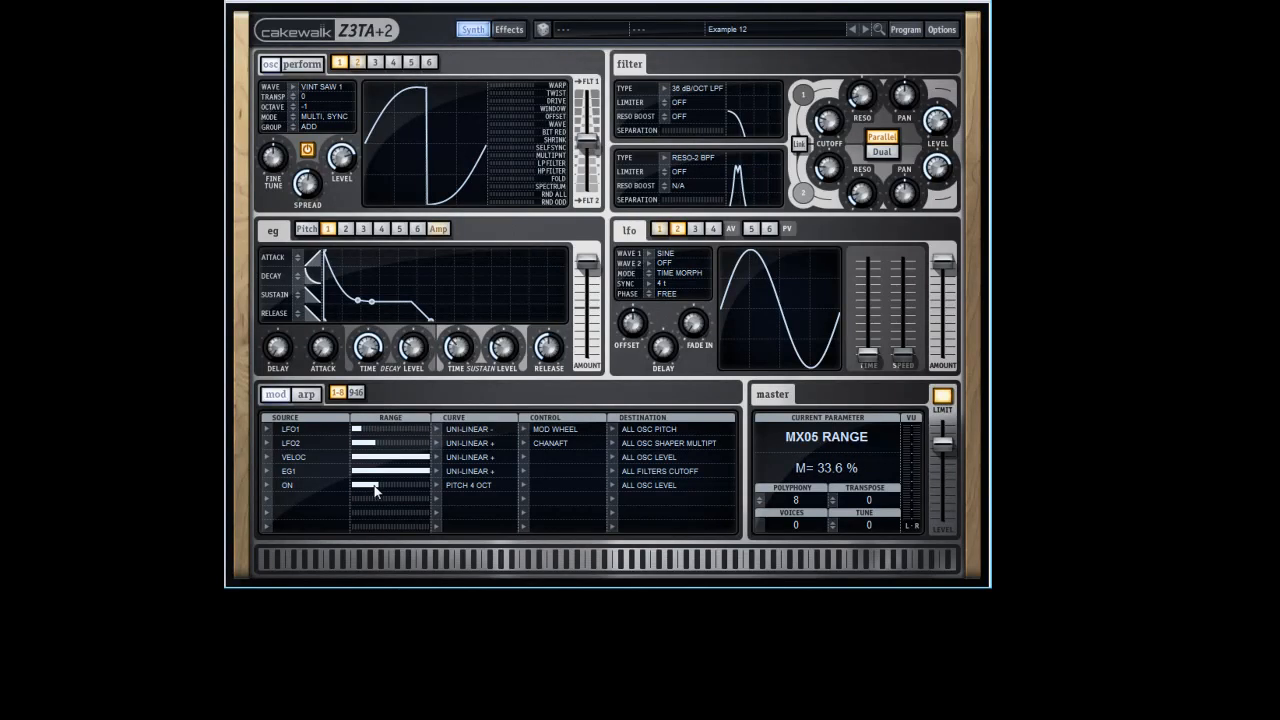
left_click_drag(377, 491, 362, 490)
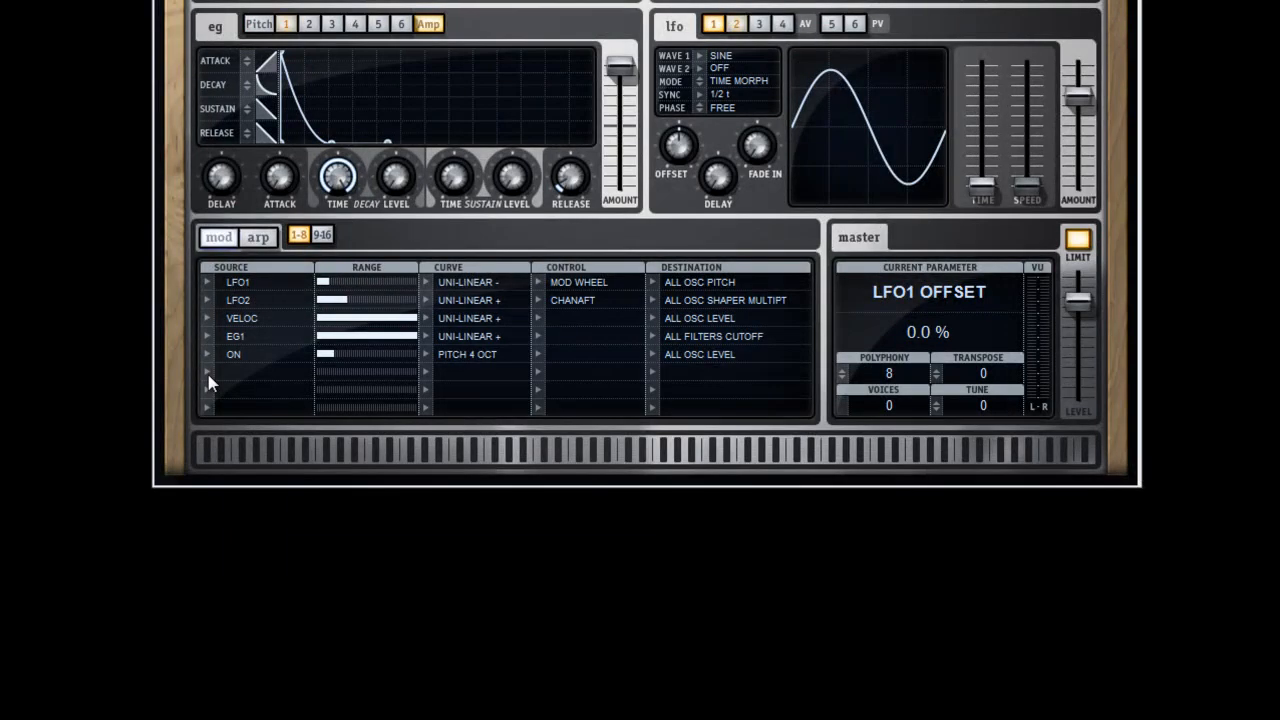
Step: Assign X-Y Pad X and Y as sources of the sixth and seventh modulation rows, with high ranges and 80% for the seventh
left_click(209, 377)
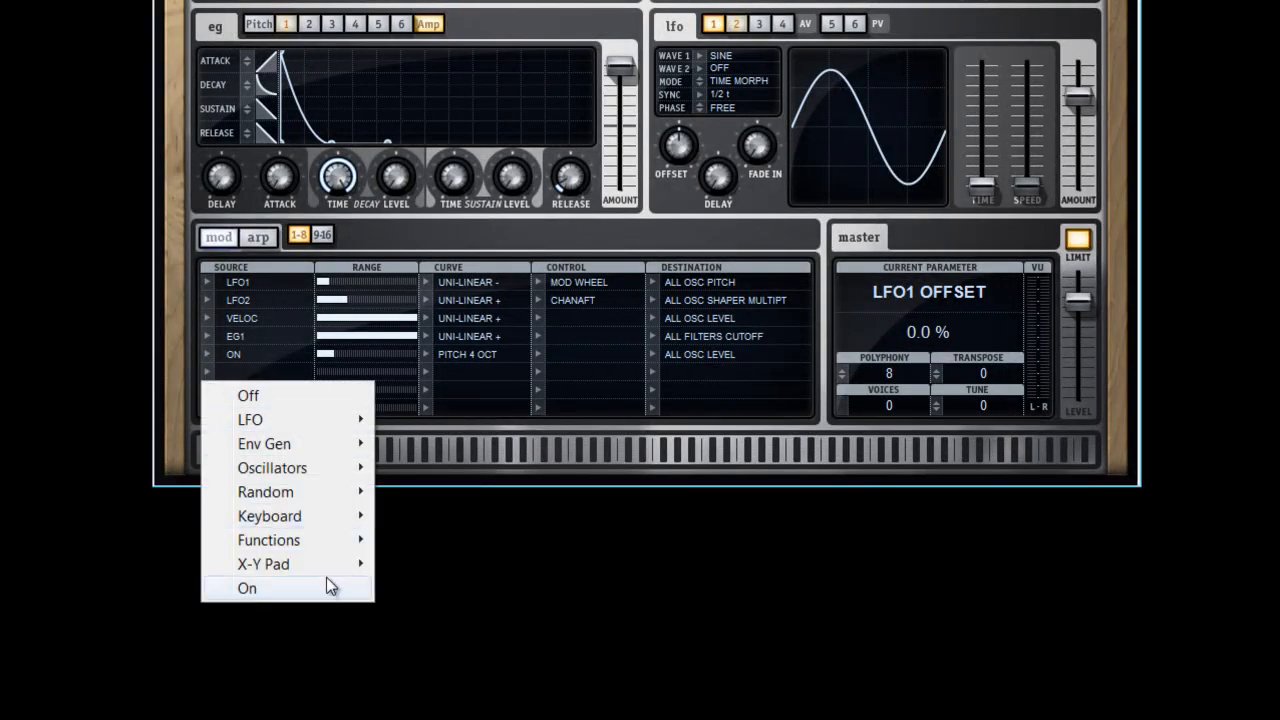
mouse_move(333, 567)
left_click(445, 566)
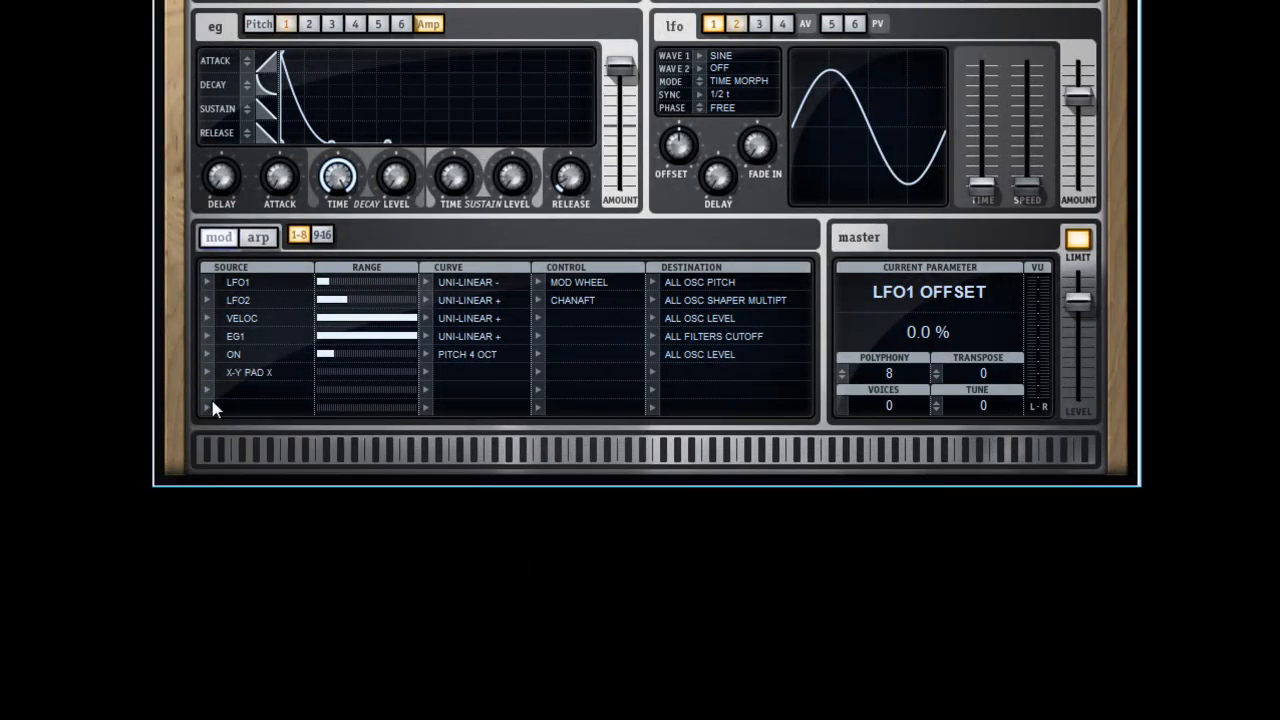
left_click(209, 389)
mouse_move(298, 571)
left_click(464, 606)
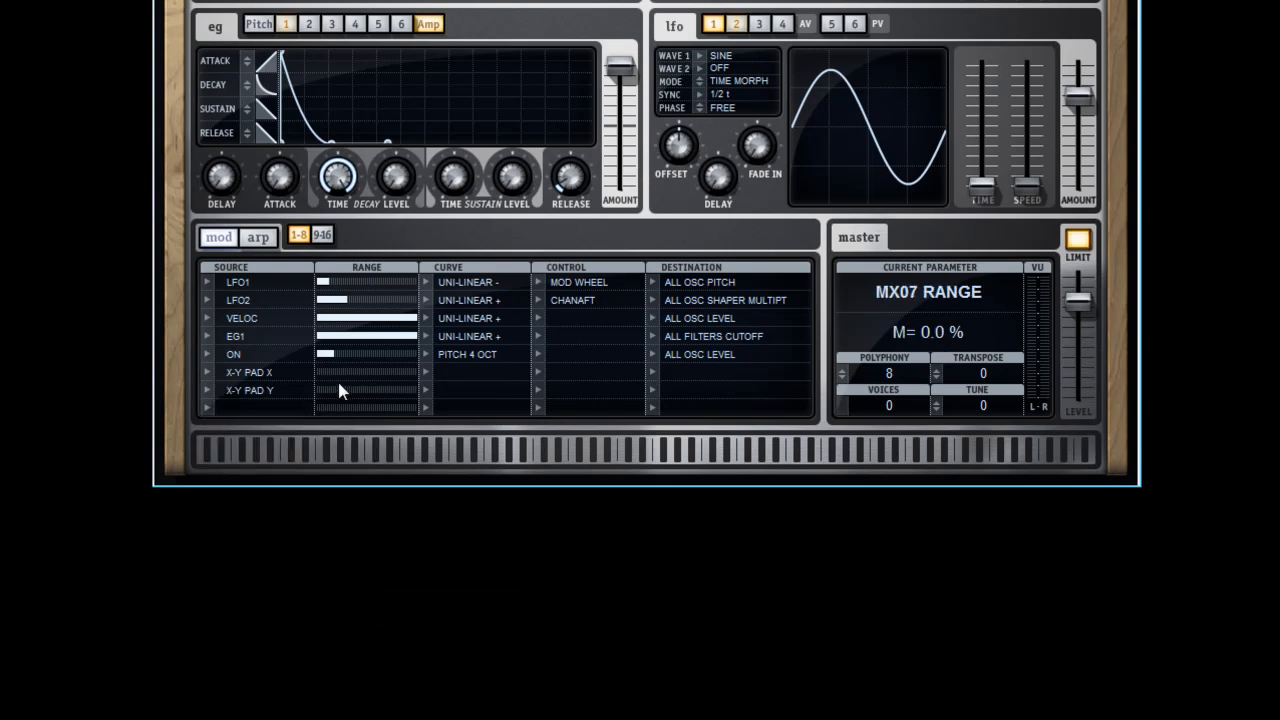
left_click_drag(339, 374, 440, 386)
left_click_drag(354, 389, 512, 406)
Step: Route the X-Y Pad X row to the Self Sync waveshaper of all oscillators
left_click(655, 372)
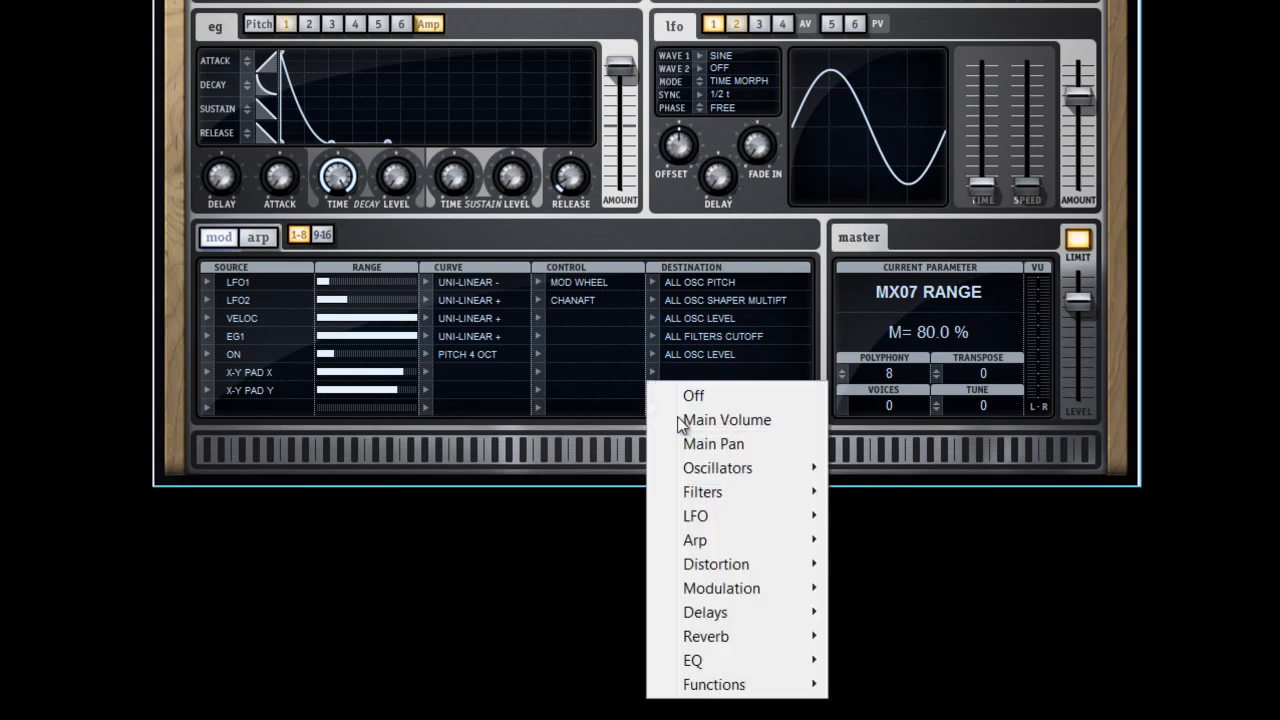
mouse_move(786, 468)
mouse_move(928, 604)
mouse_move(1122, 712)
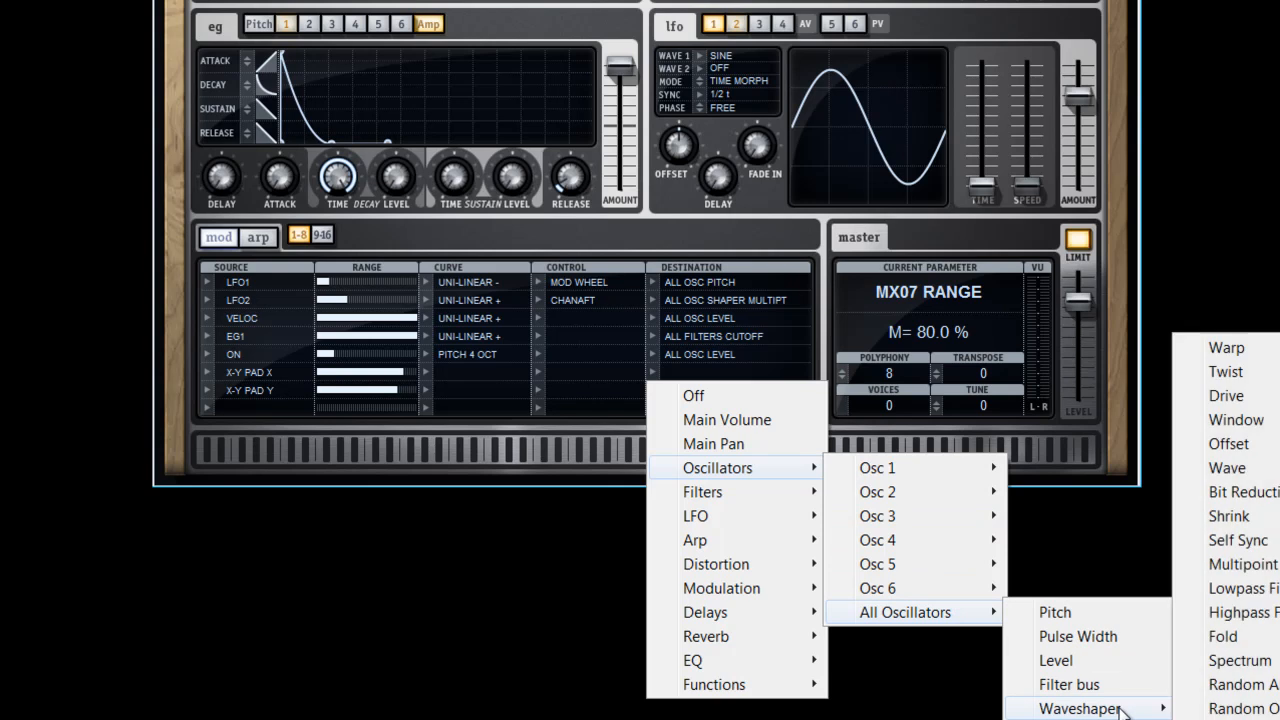
left_click(1237, 540)
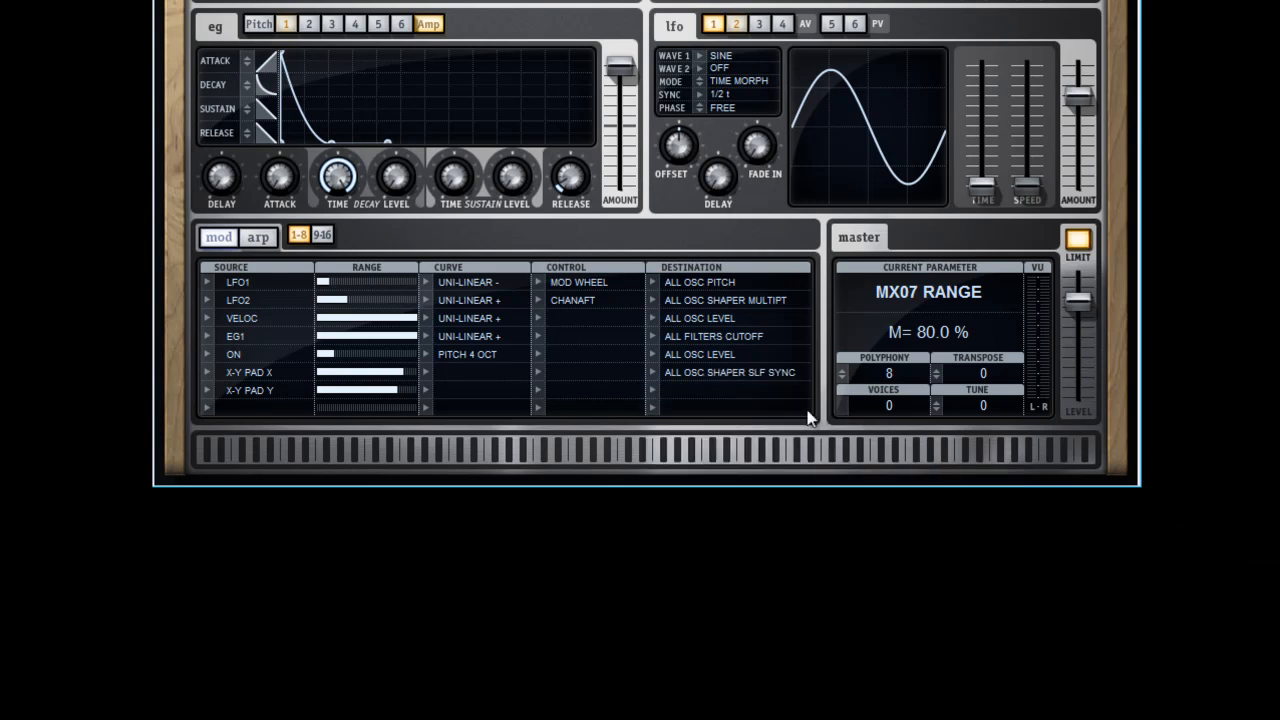
Step: Route the X-Y Pad Y row to the Spectrum waveshaper of all oscillators
left_click(655, 396)
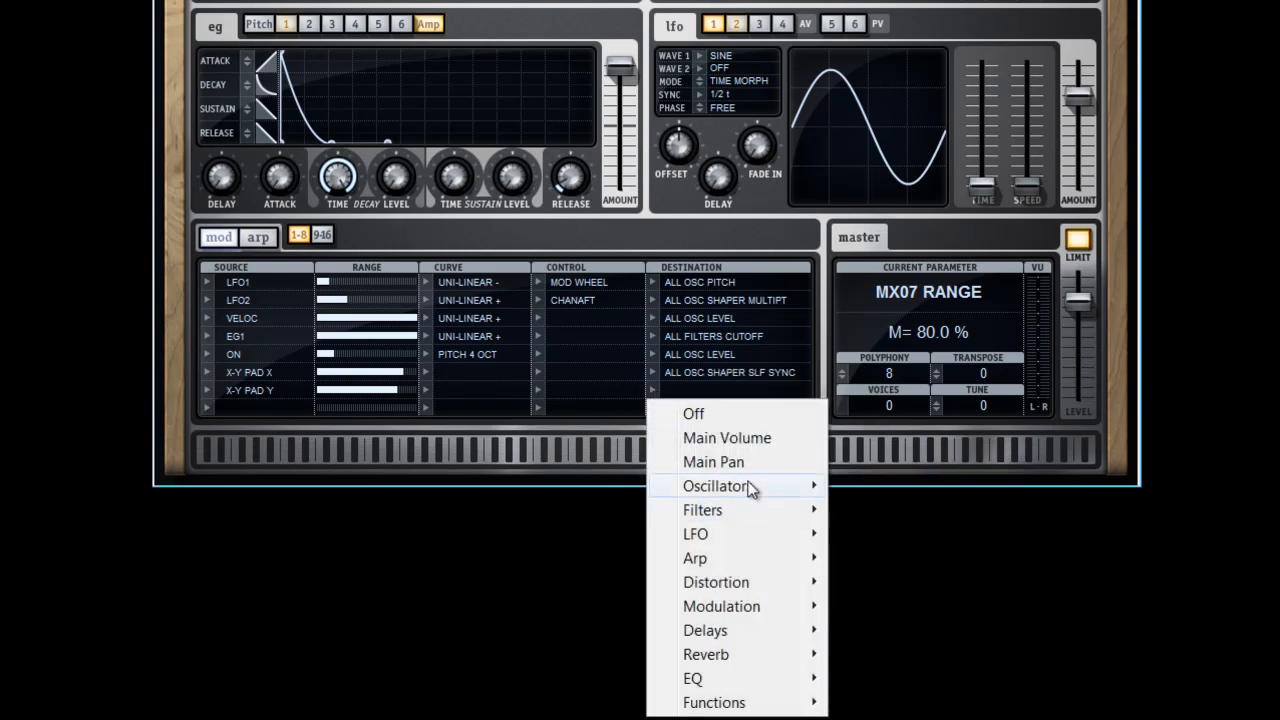
mouse_move(752, 488)
mouse_move(917, 628)
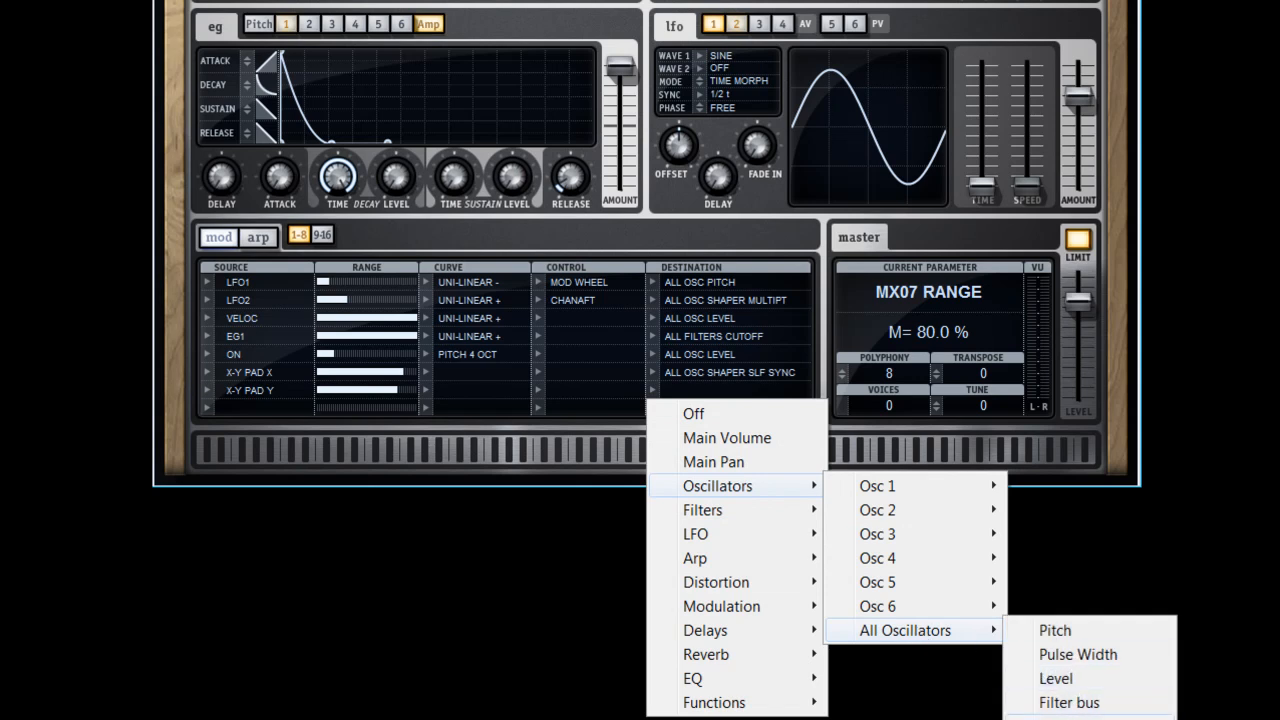
mouse_move(1085, 716)
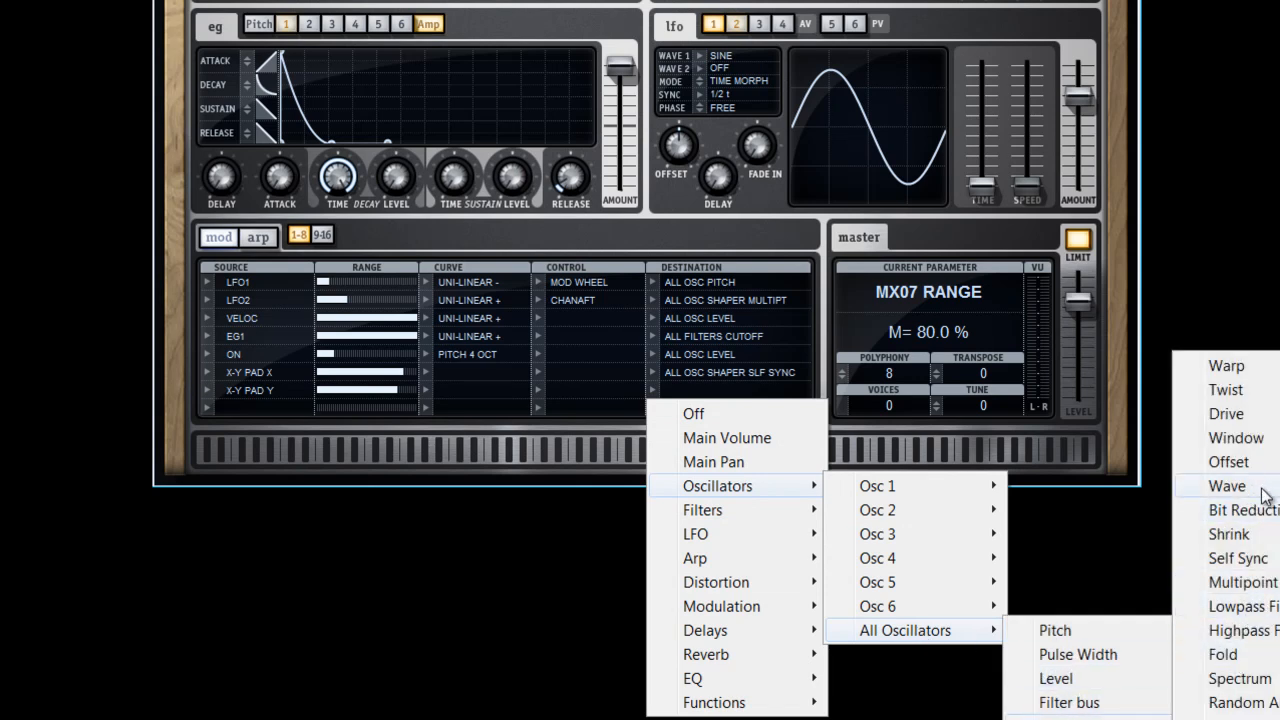
left_click(1262, 678)
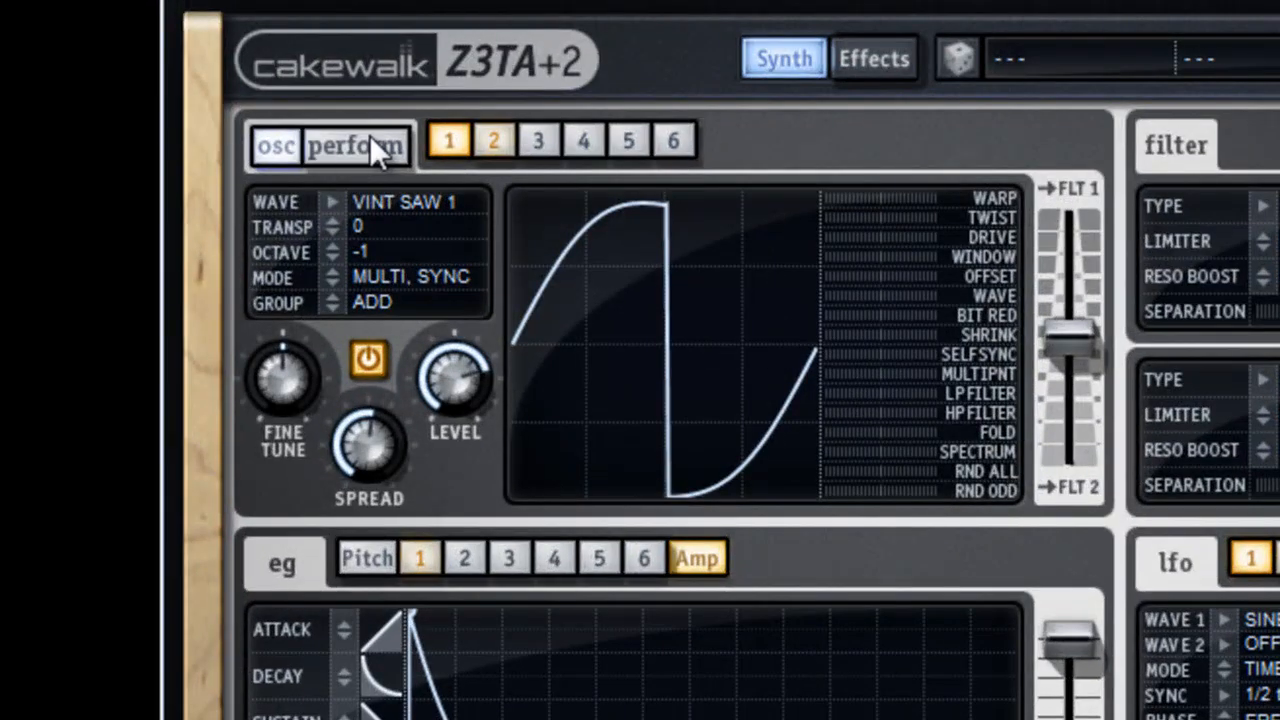
Step: In the performance section, shift the X-Y pad point slightly, then enable Norm Var portamento with a longer portamento time
left_click(356, 140)
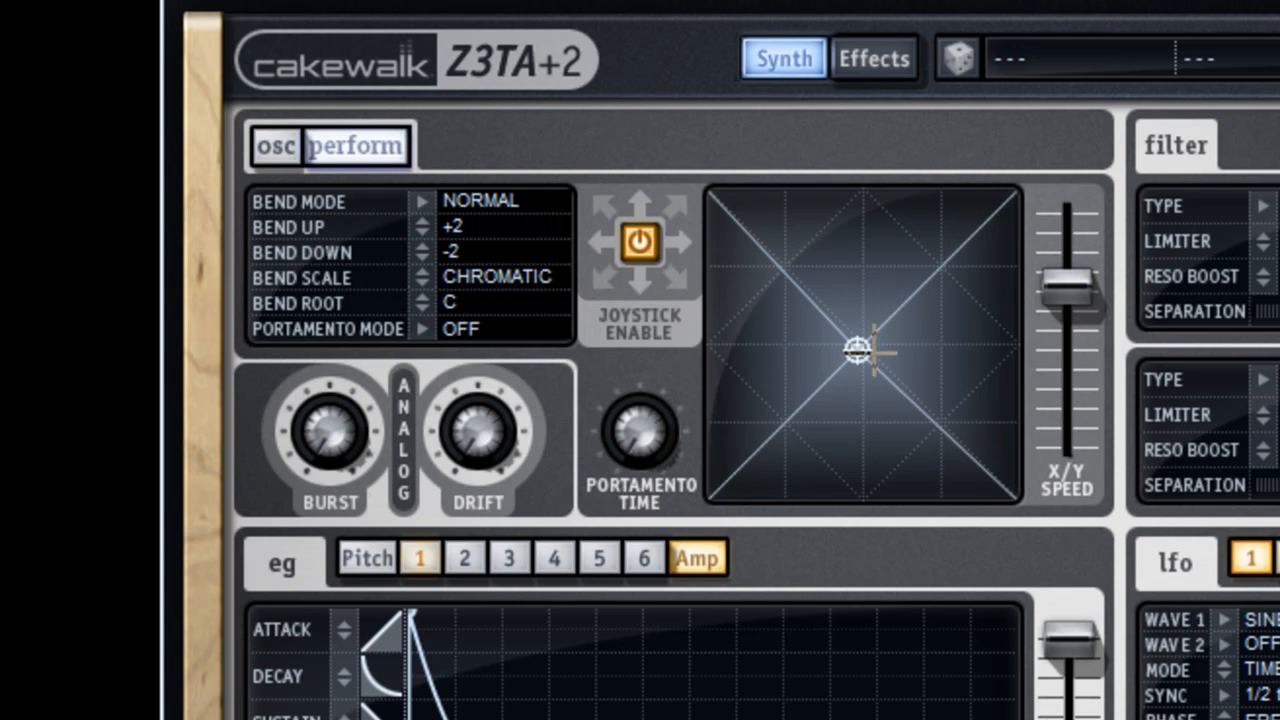
mouse_move(858, 350)
left_mouse_down()
mouse_move(757, 429)
mouse_move(809, 480)
mouse_move(971, 320)
mouse_move(872, 185)
mouse_move(746, 240)
mouse_move(746, 271)
mouse_move(1020, 505)
mouse_move(780, 500)
mouse_move(727, 485)
mouse_move(820, 374)
mouse_move(875, 342)
mouse_move(866, 337)
left_mouse_up()
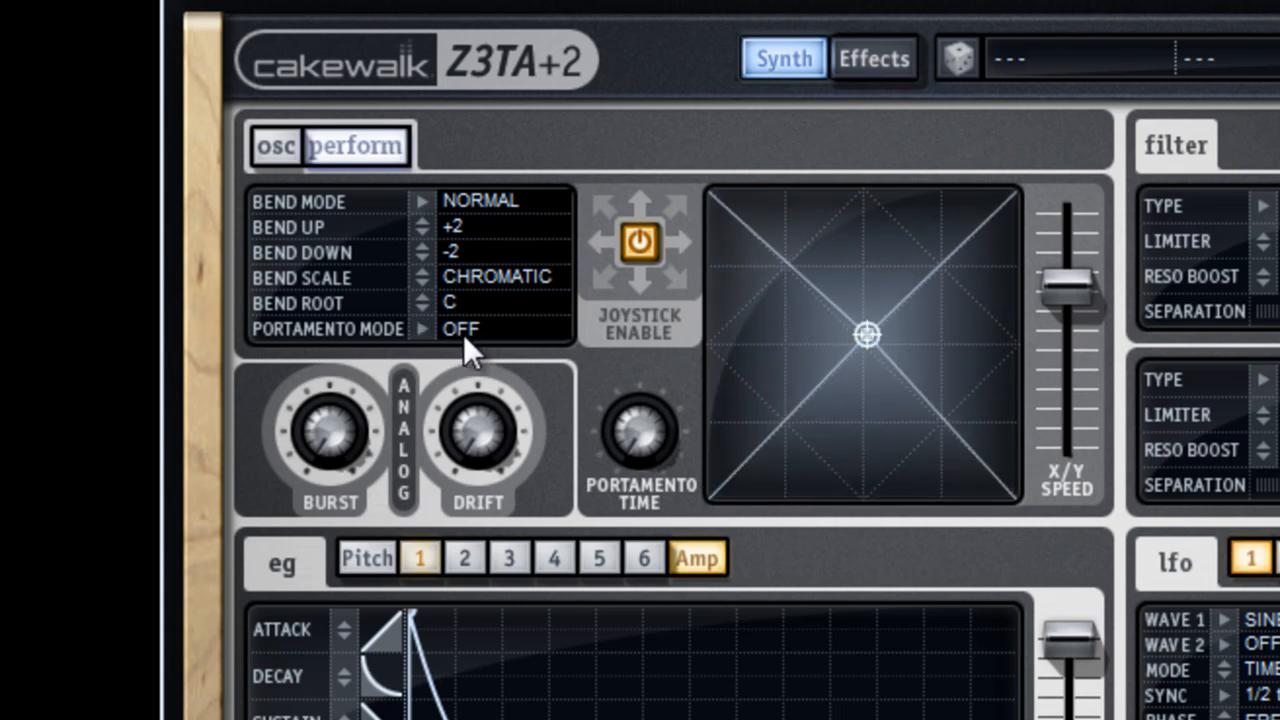
left_click(463, 334)
left_click_drag(639, 418, 656, 244)
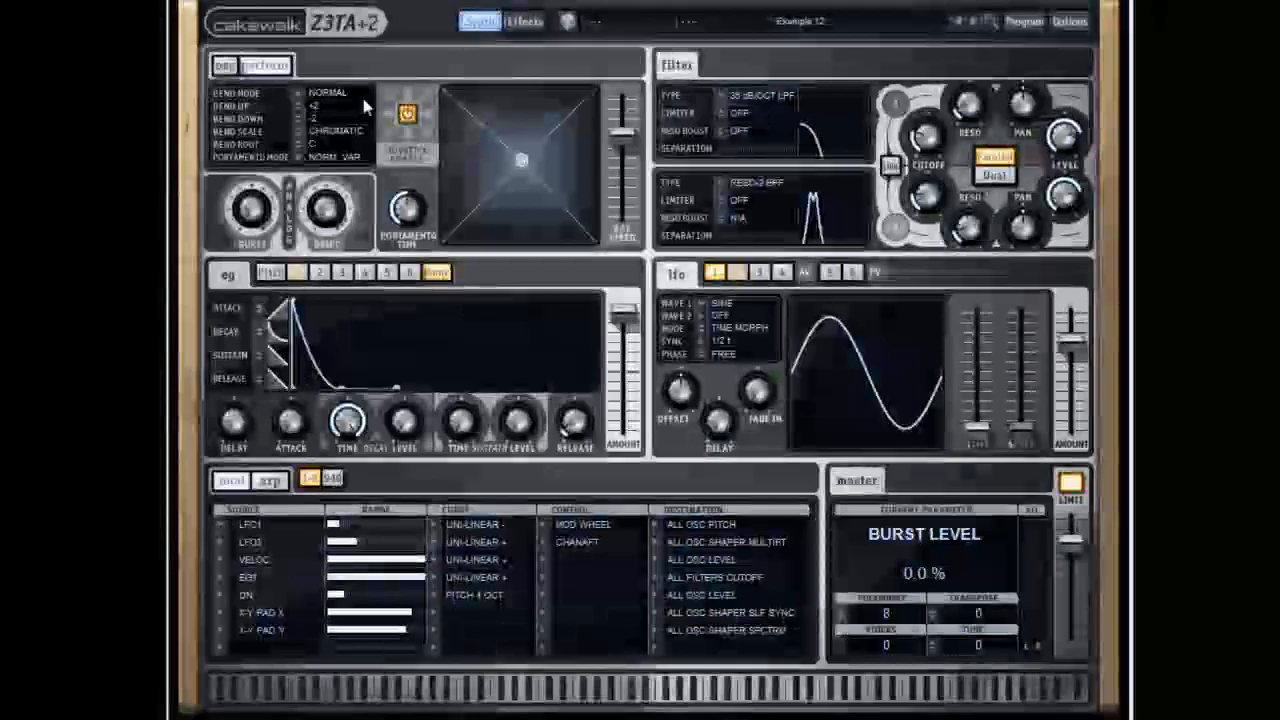
Step: Enable a Mono Chorus modulation effect with a lower level, raised high EQ and low EQ at -6.00 dB
left_click(874, 58)
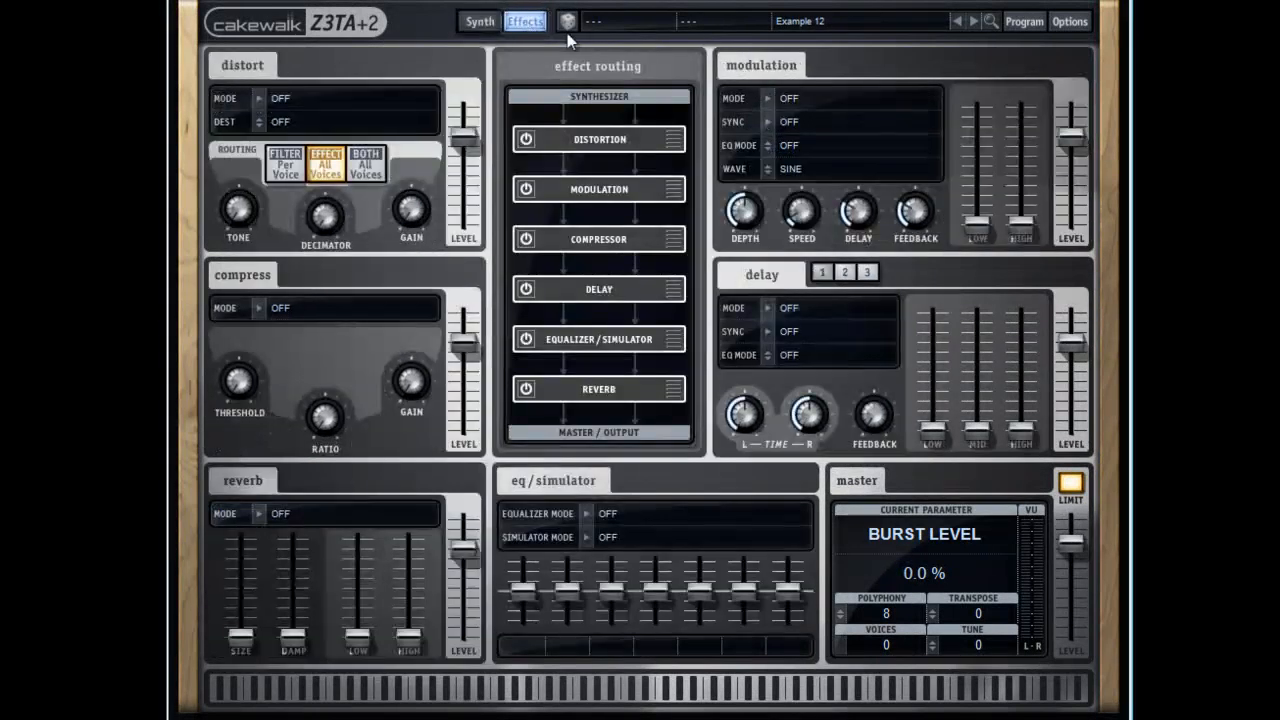
left_click(796, 98)
left_click_drag(1081, 145, 1026, 159)
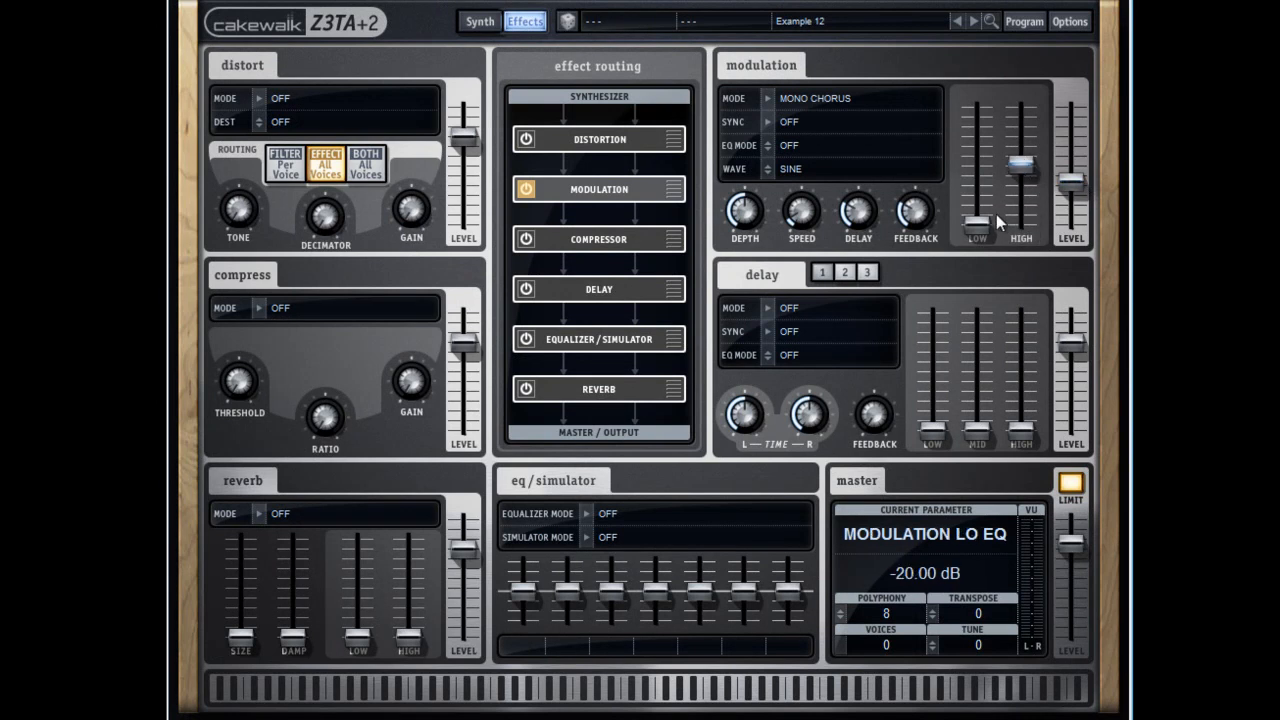
left_click_drag(978, 222, 978, 155)
Step: Sync the modulation effect's speed to 4 t
left_click(764, 121)
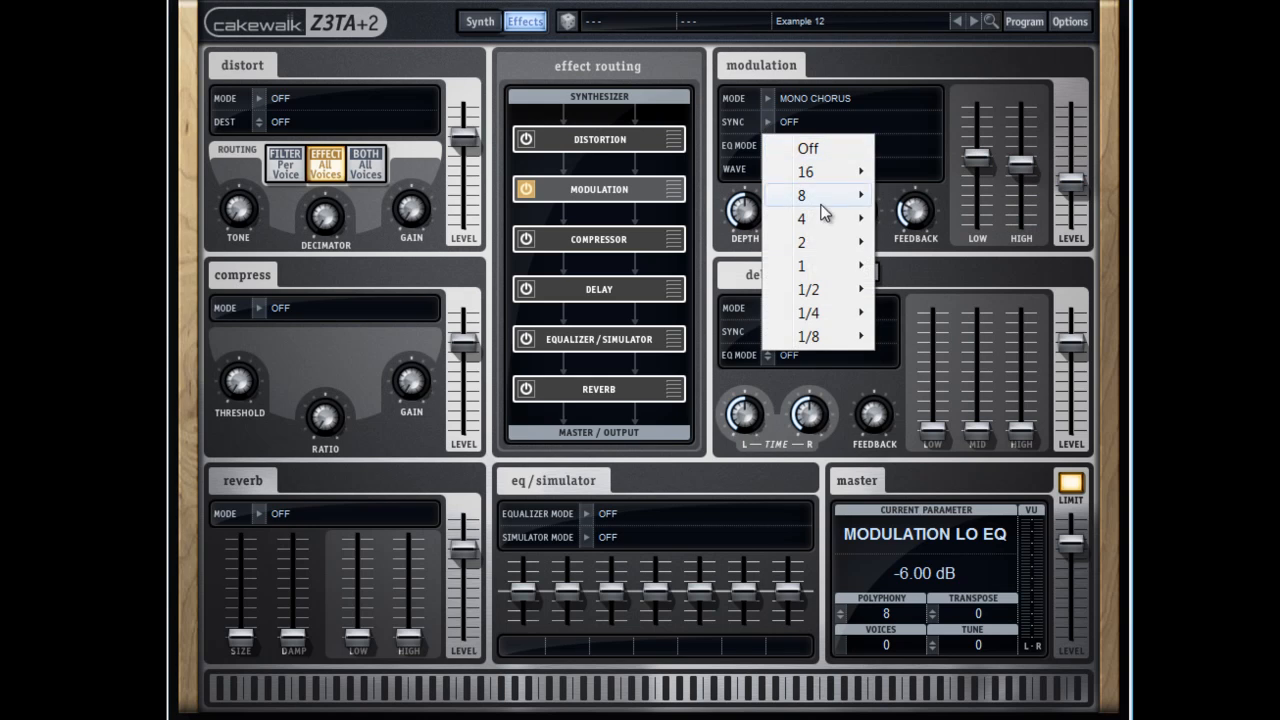
mouse_move(826, 206)
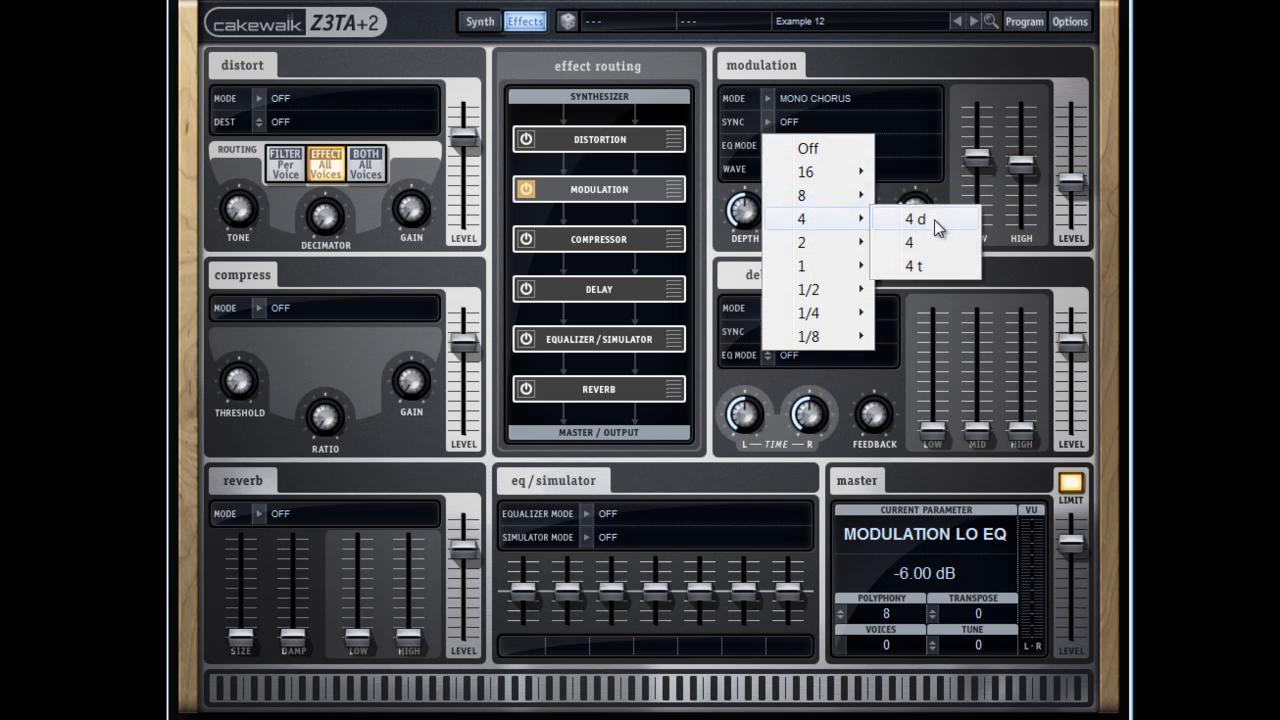
left_click(920, 266)
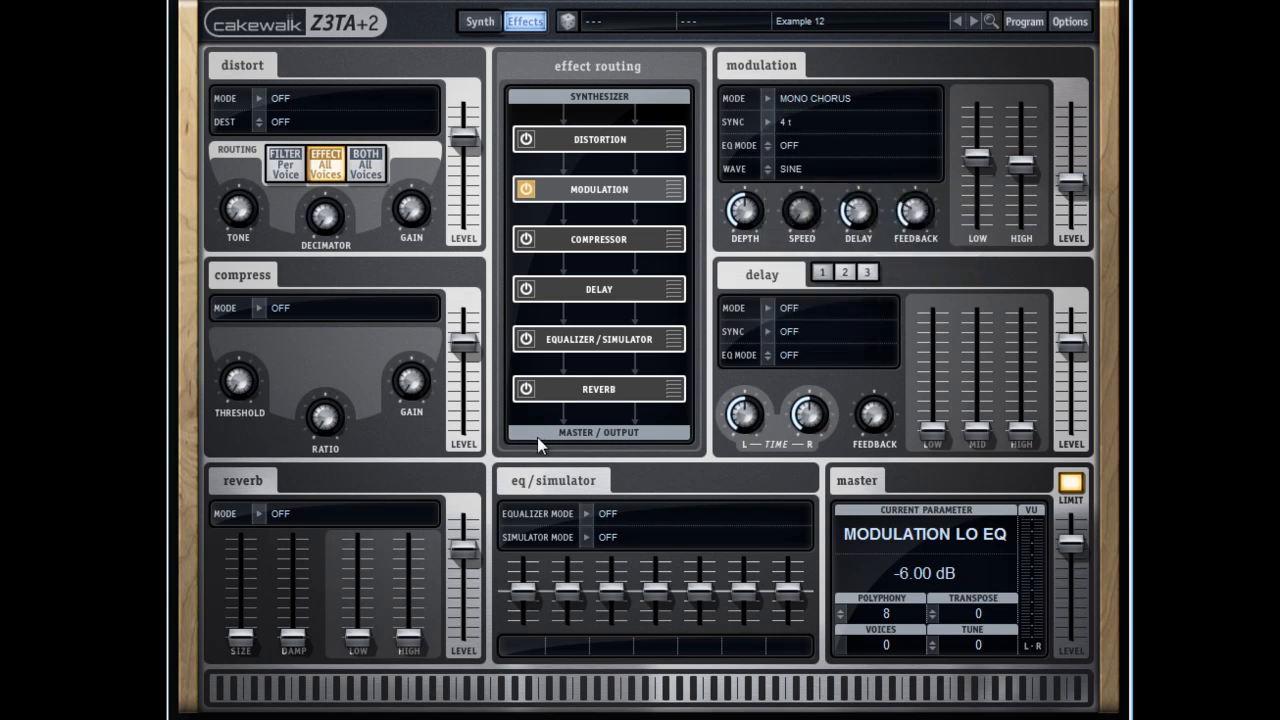
Step: Enable a Stereo Delay on delay 1 with a low level, raised high EQ, mid EQ at -11.17 dB and low EQ at -6.17 dB
left_click(819, 309)
left_click_drag(1071, 344, 1022, 375)
left_click_drag(977, 430, 977, 378)
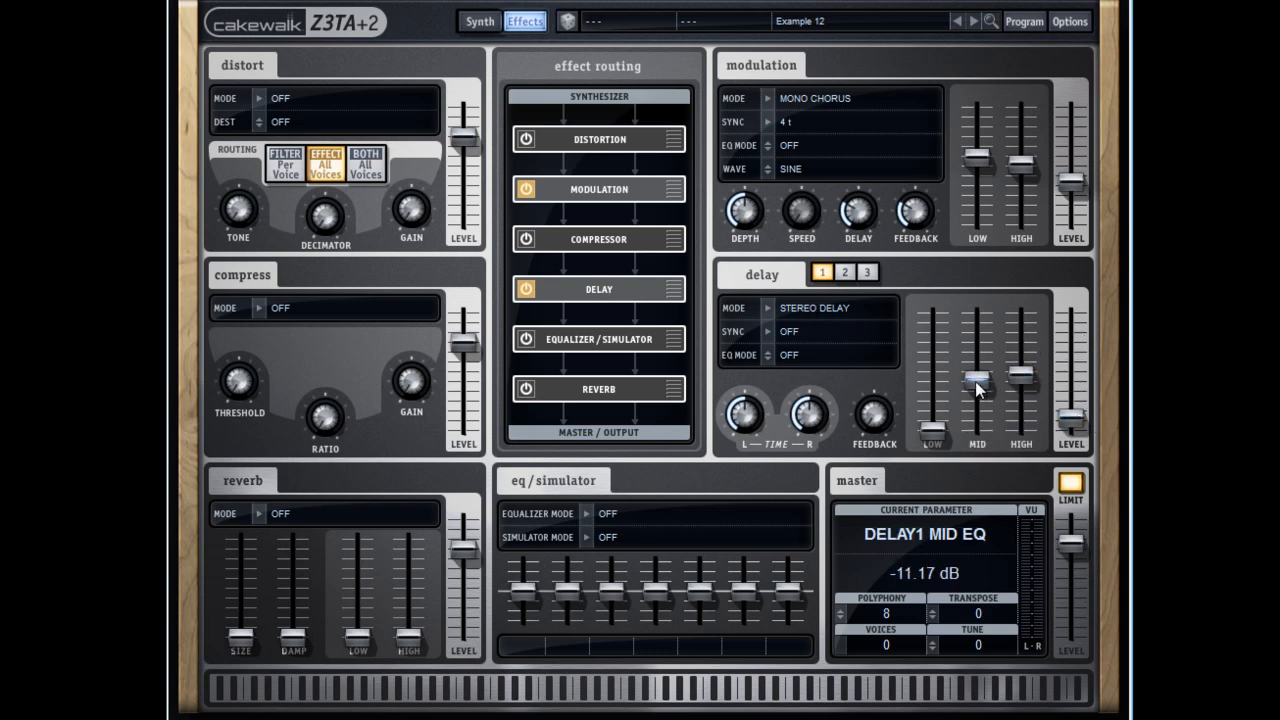
left_click(926, 421)
left_click_drag(926, 421, 927, 340)
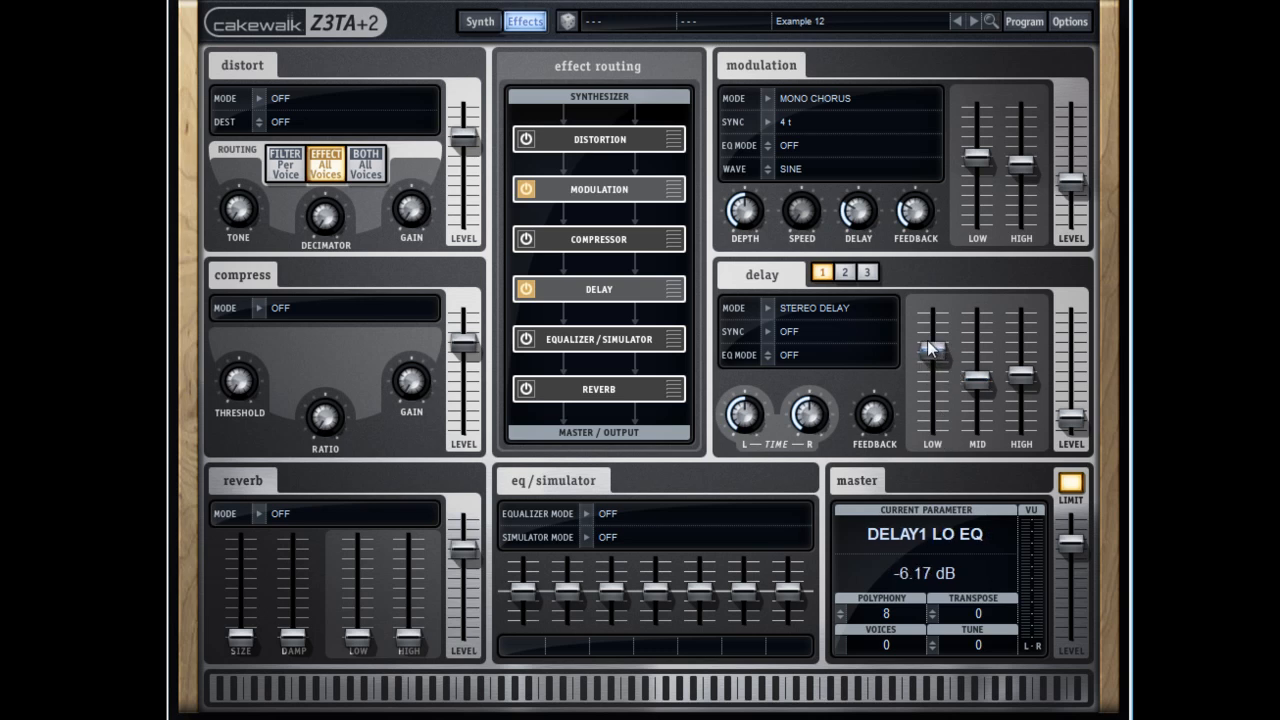
Step: Sync delay 1's time to 1/2 t
left_click(775, 331)
mouse_move(843, 505)
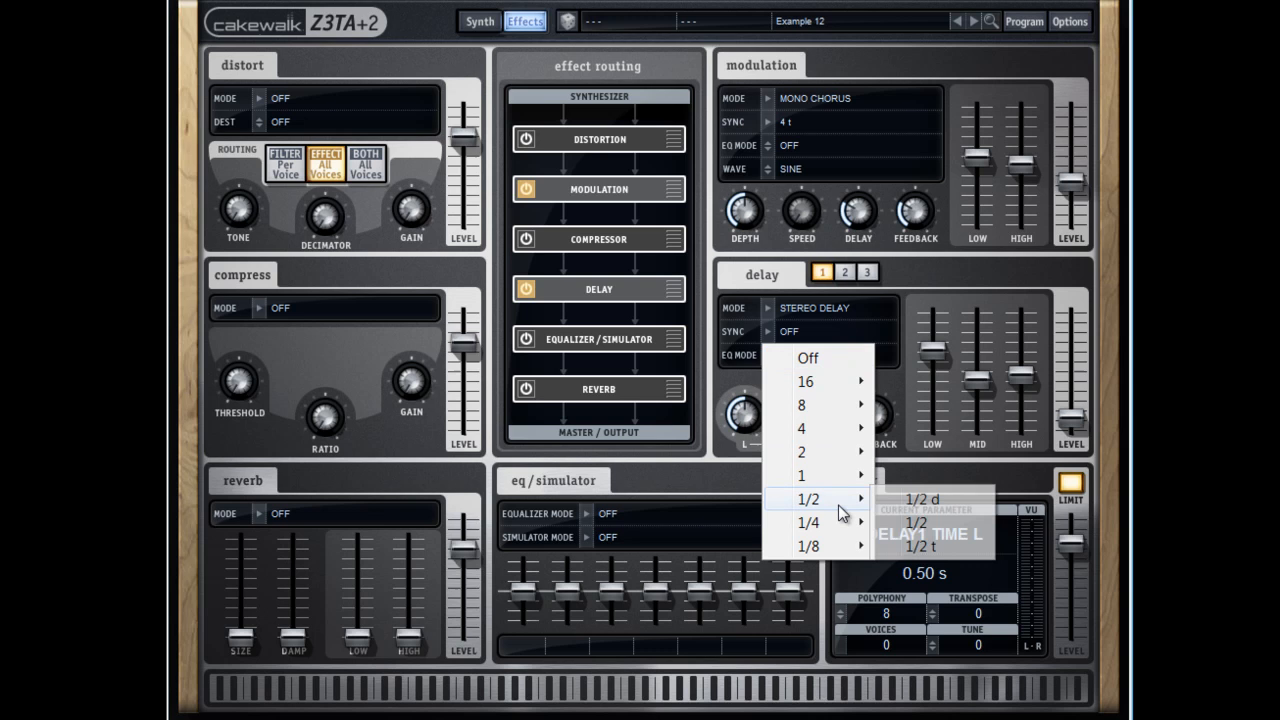
left_click(936, 542)
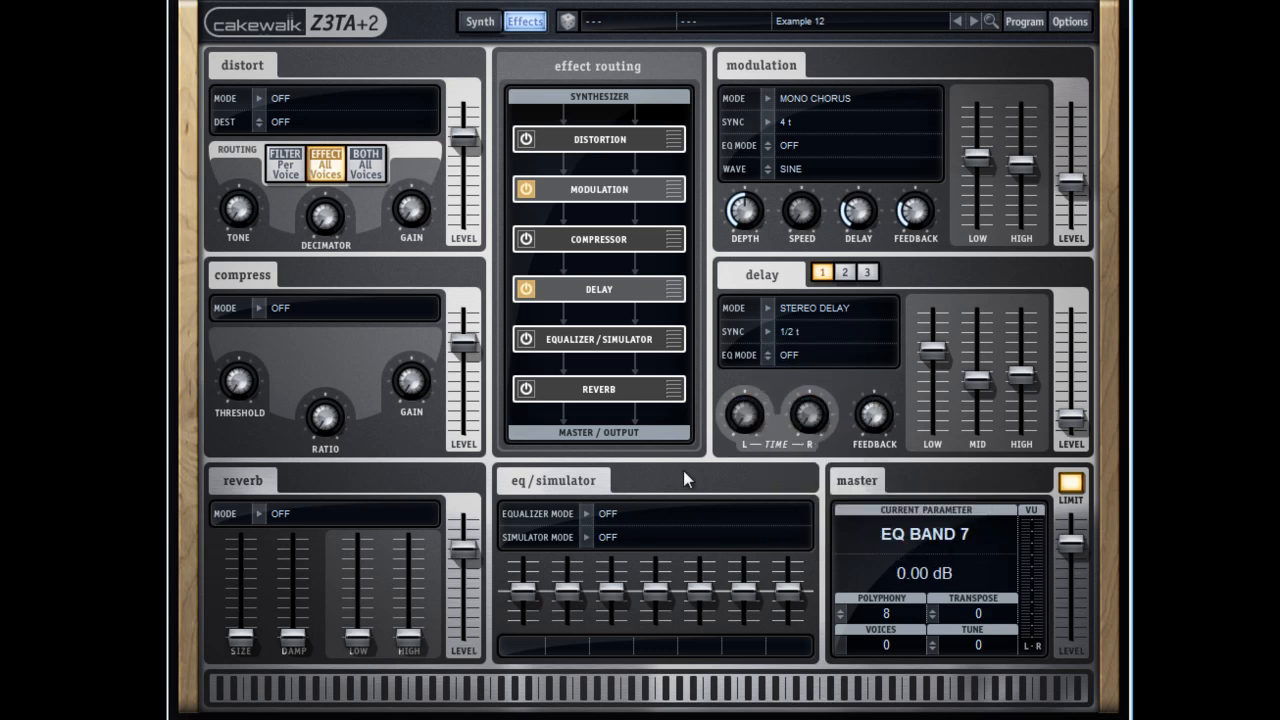
Step: Enable a Small Room reverb with a reduced level, raised high and low EQ, more damping and a 43.0% size
left_click(306, 514)
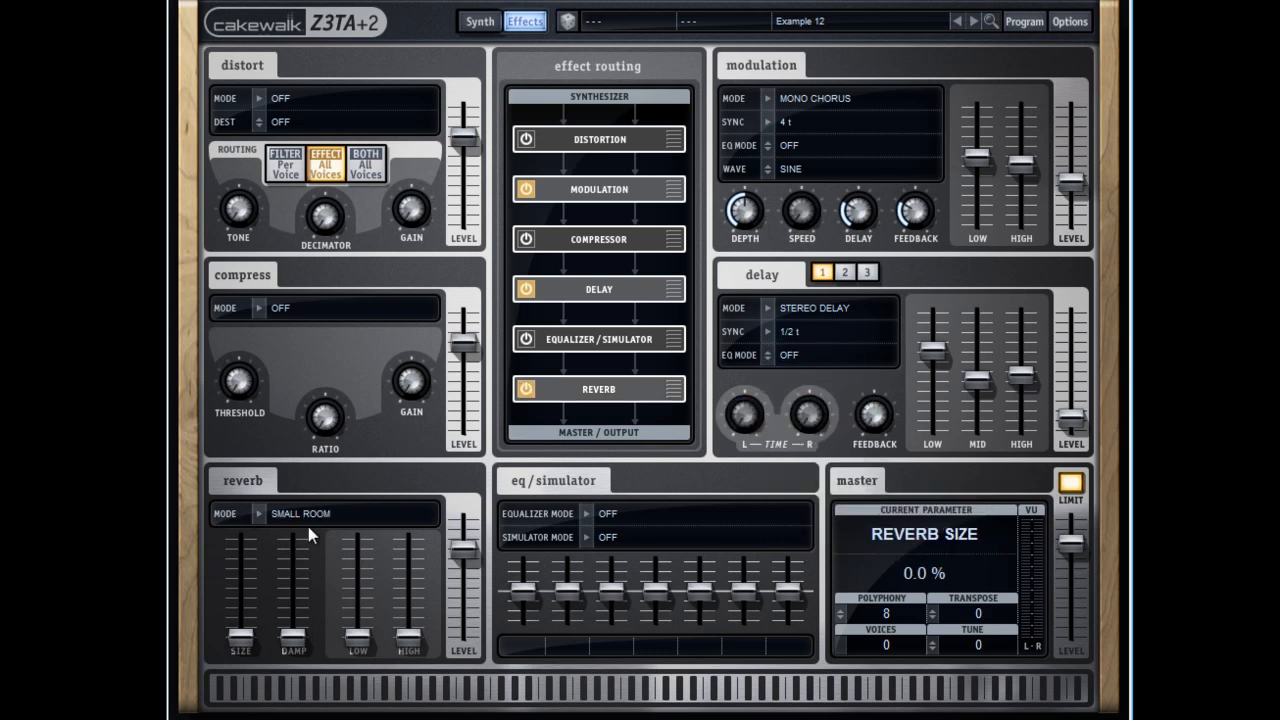
left_click_drag(464, 547, 358, 586)
left_click(357, 634)
left_click_drag(290, 645, 294, 585)
left_click(239, 636)
left_click_drag(239, 636, 240, 596)
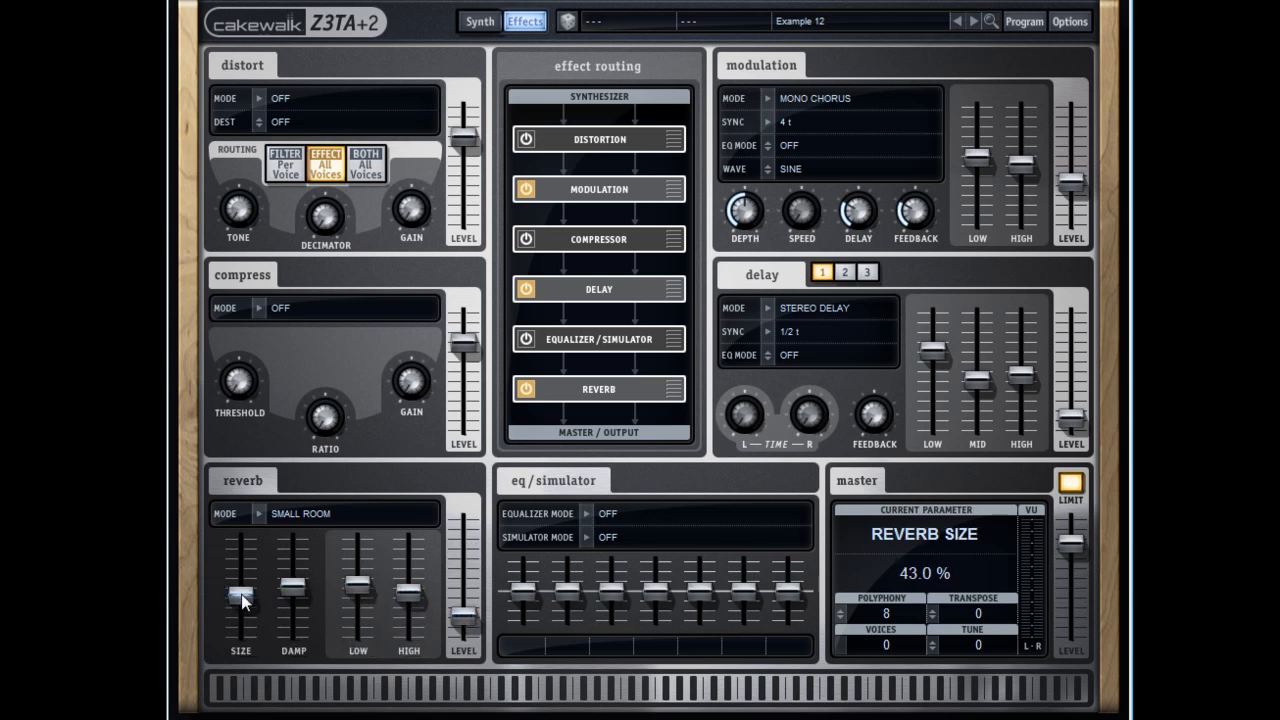
Step: Enable the Wide 1 equalizer with the 80 Hz band boosted, 1K cut slightly and 15K at 4.80 dB, and lower the master level
left_click_drag(533, 600, 533, 593)
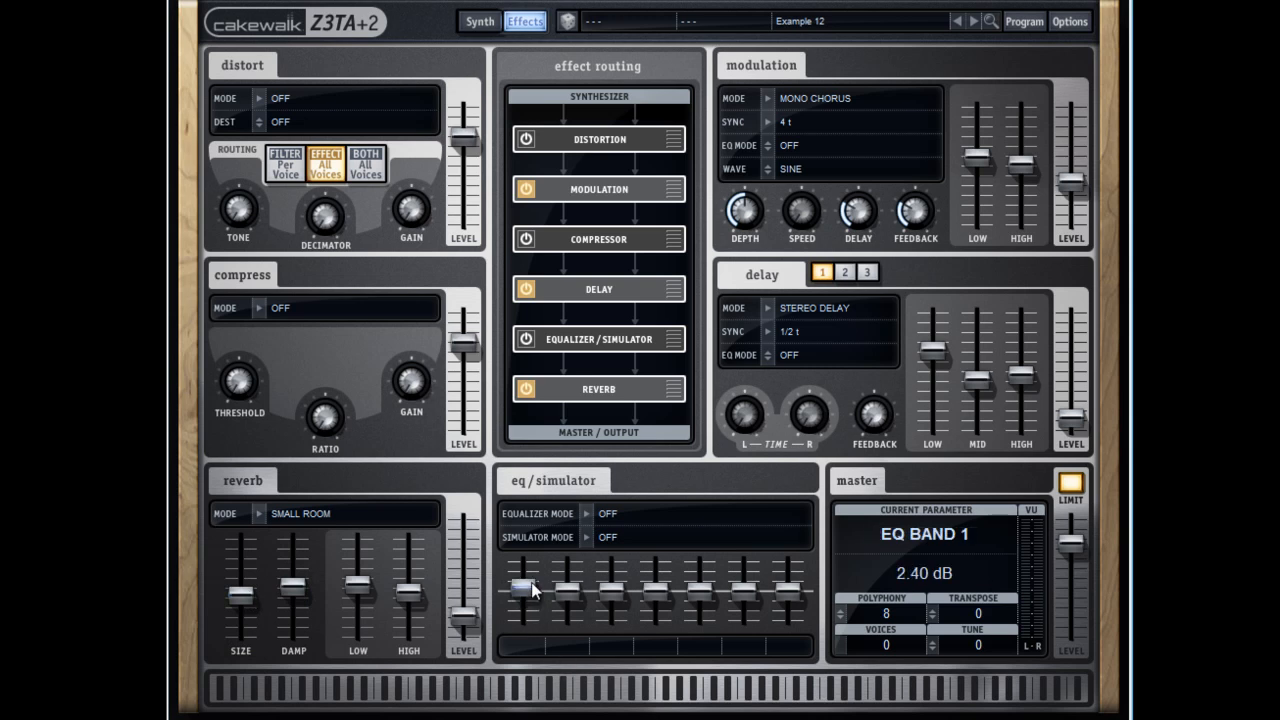
left_click(610, 513)
left_click_drag(656, 601, 656, 604)
left_click_drag(740, 596, 785, 581)
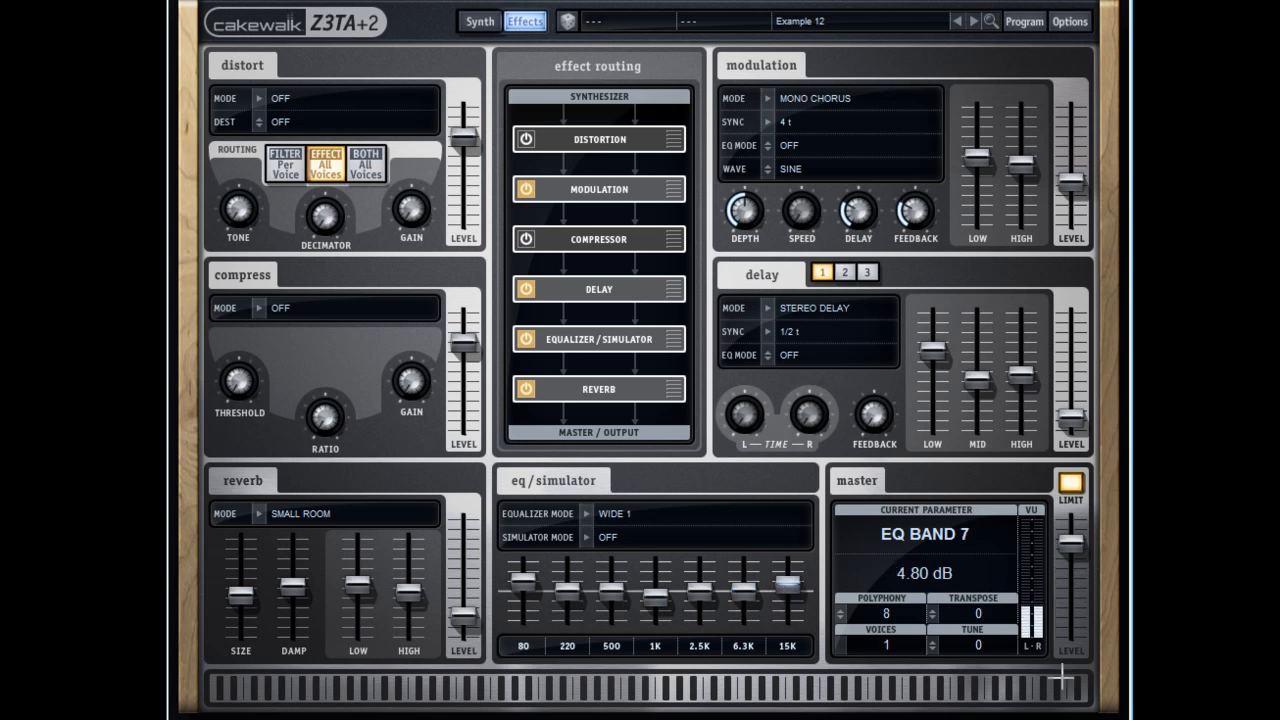
left_click_drag(1072, 543, 1073, 570)
Step: Enable Soft Drive distortion routed to both filter and effect for all voices, with raised gain and tone
left_click(258, 93)
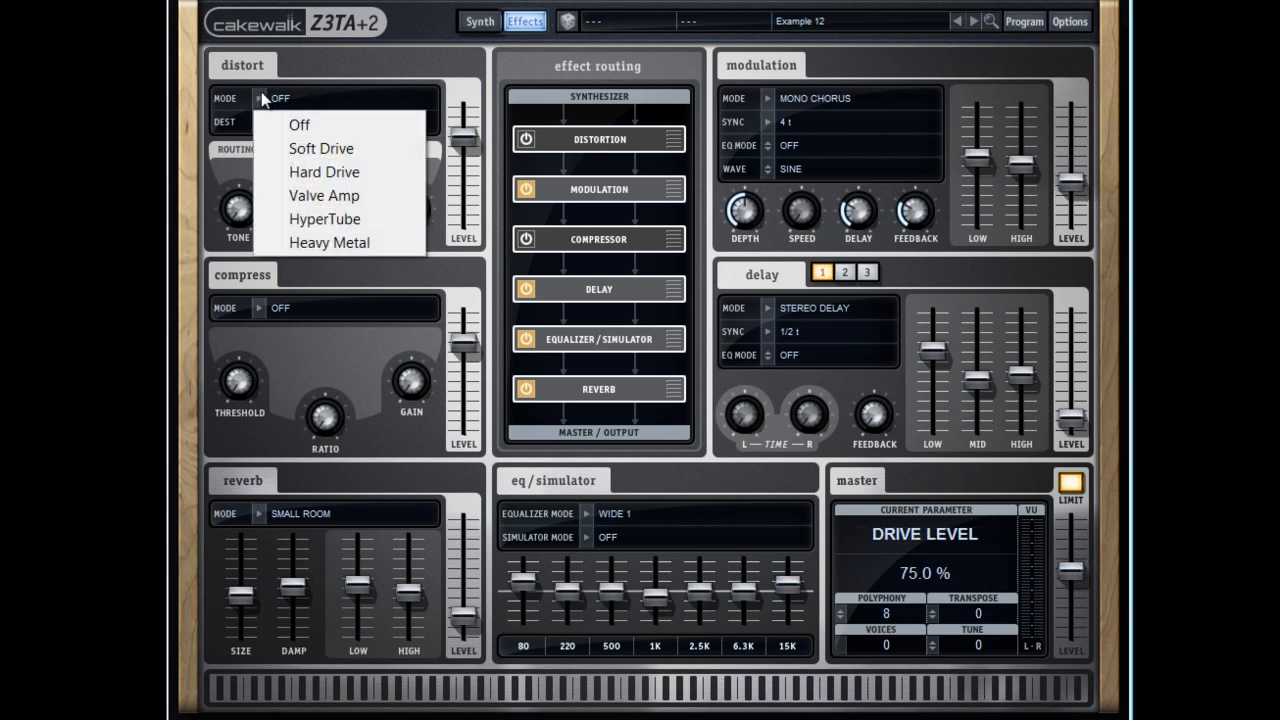
left_click(338, 148)
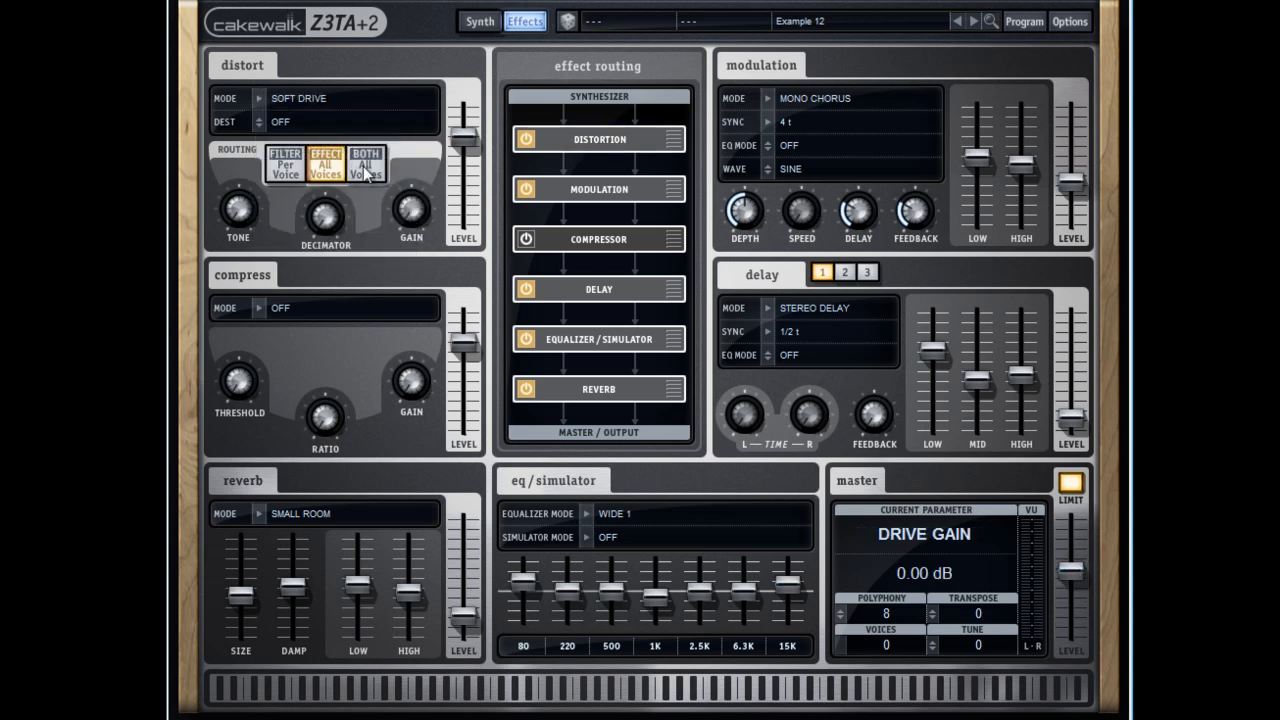
left_click(363, 170)
left_click_drag(405, 220, 399, 175)
left_click_drag(247, 210, 249, 160)
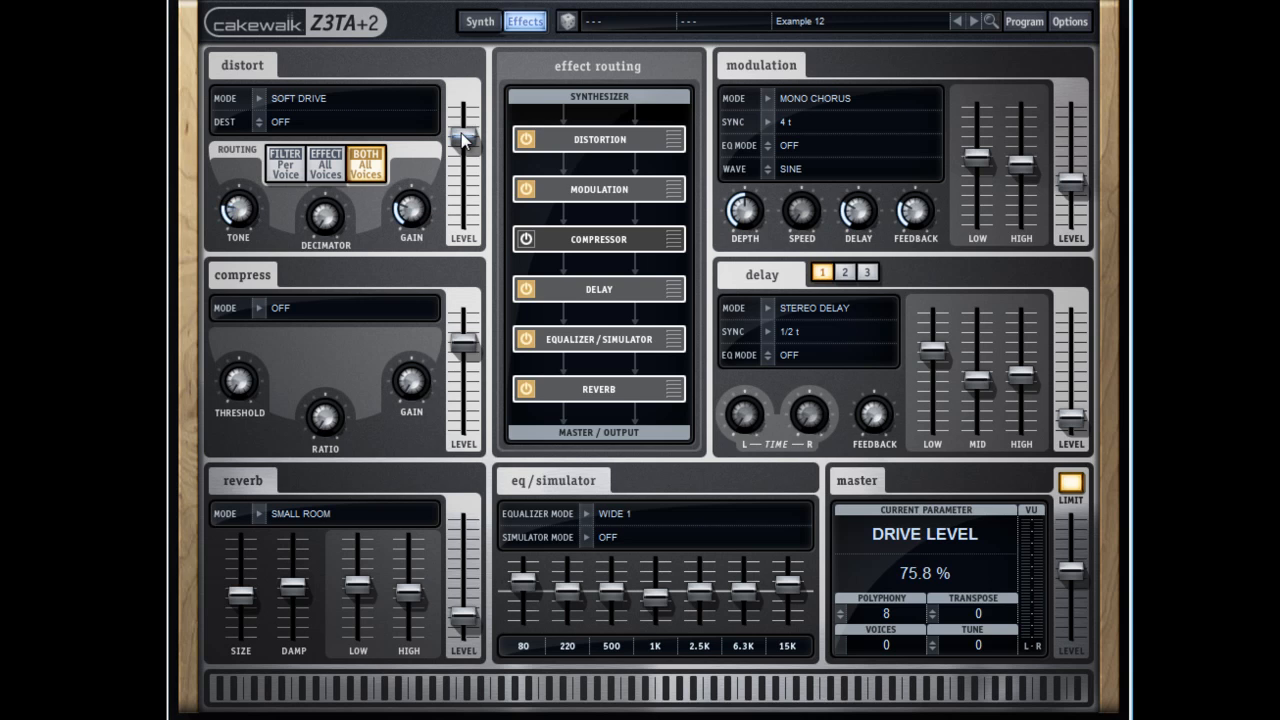
left_click_drag(1067, 576, 1066, 579)
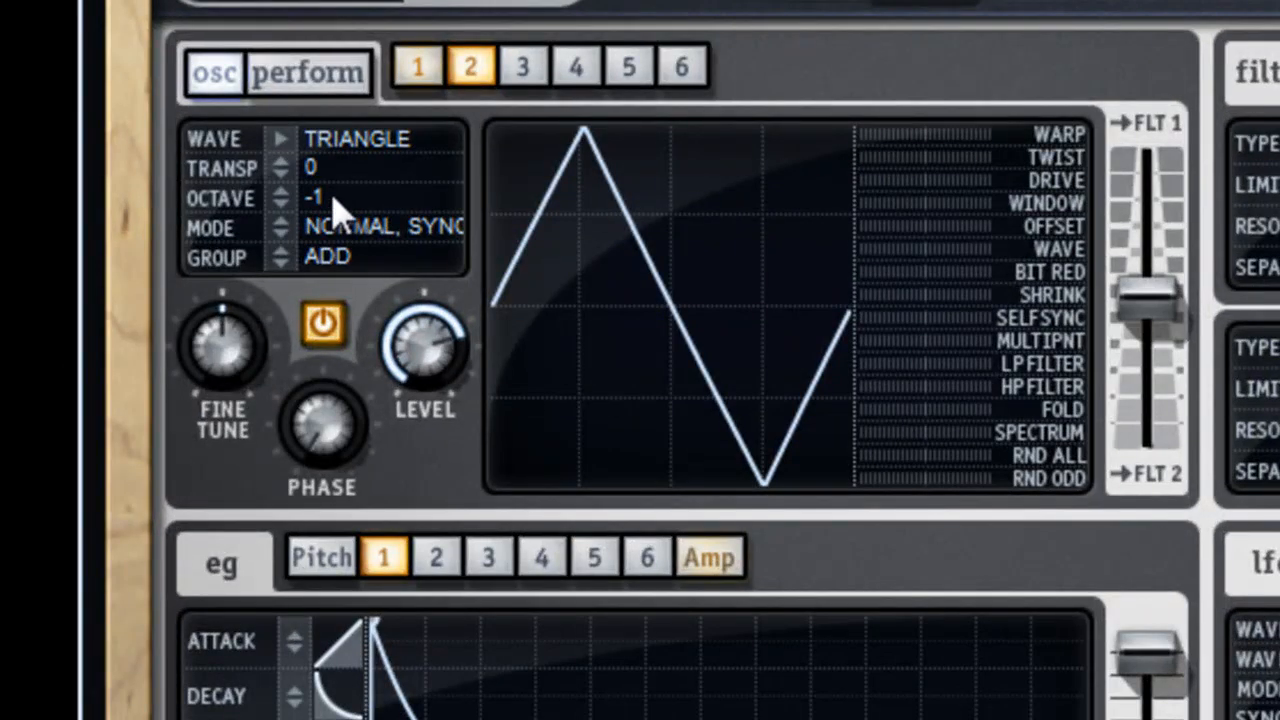
Step: Raise oscillators 2 and 1 to octave +1
scroll(334, 200, "up", 1)
scroll(334, 205, "up", 1)
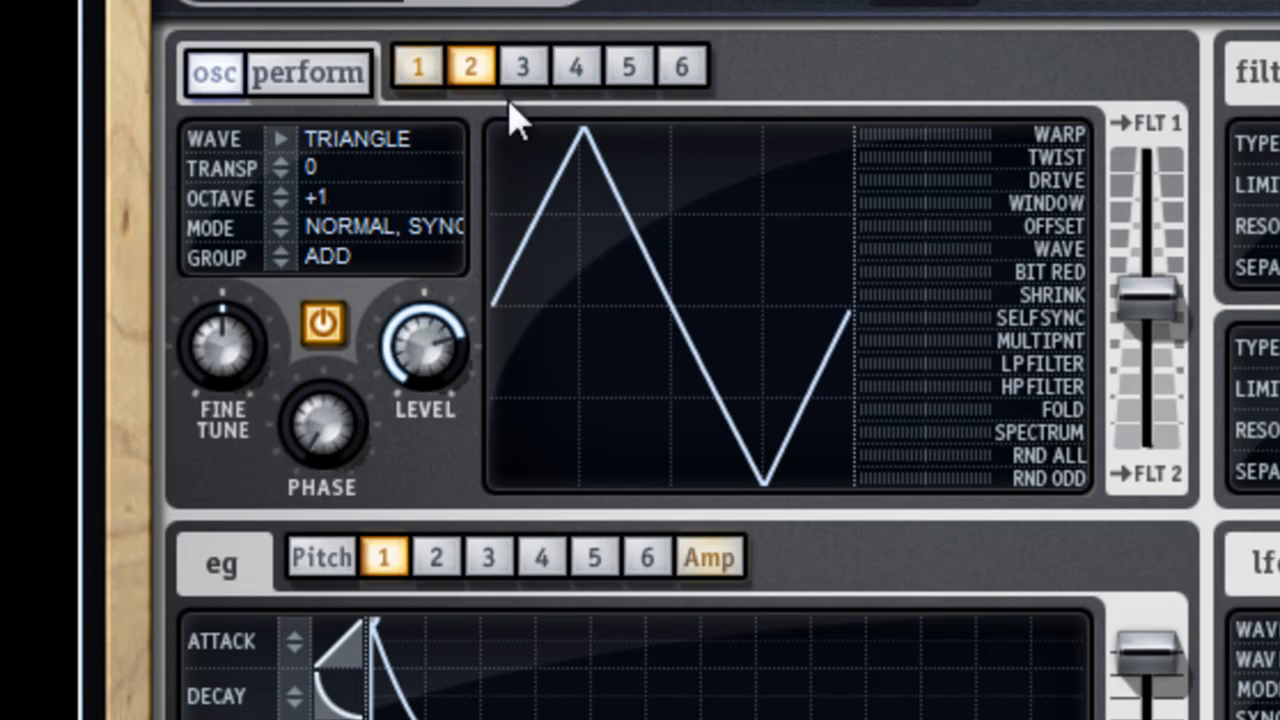
left_click(424, 80)
scroll(354, 190, "up", 2)
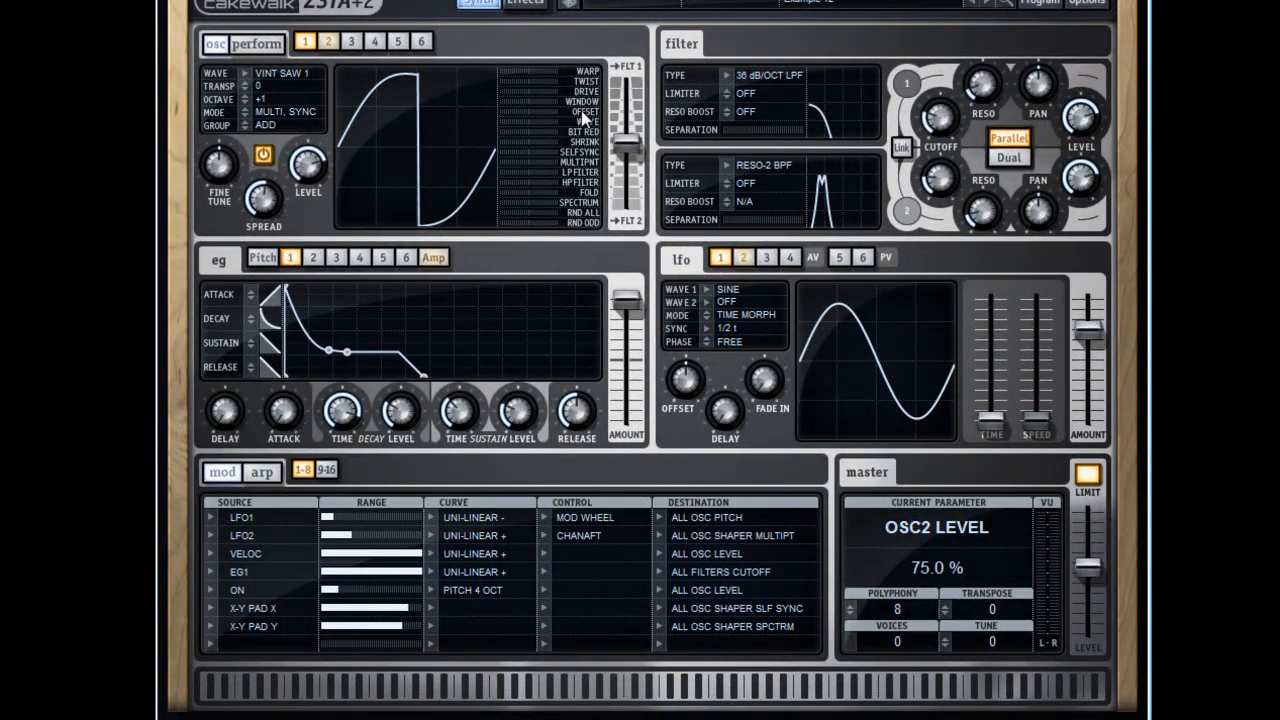
Step: Lower filter 1's cutoff to 56.81 Hz and reduce envelope generator 1's amount
left_click_drag(940, 124, 941, 136)
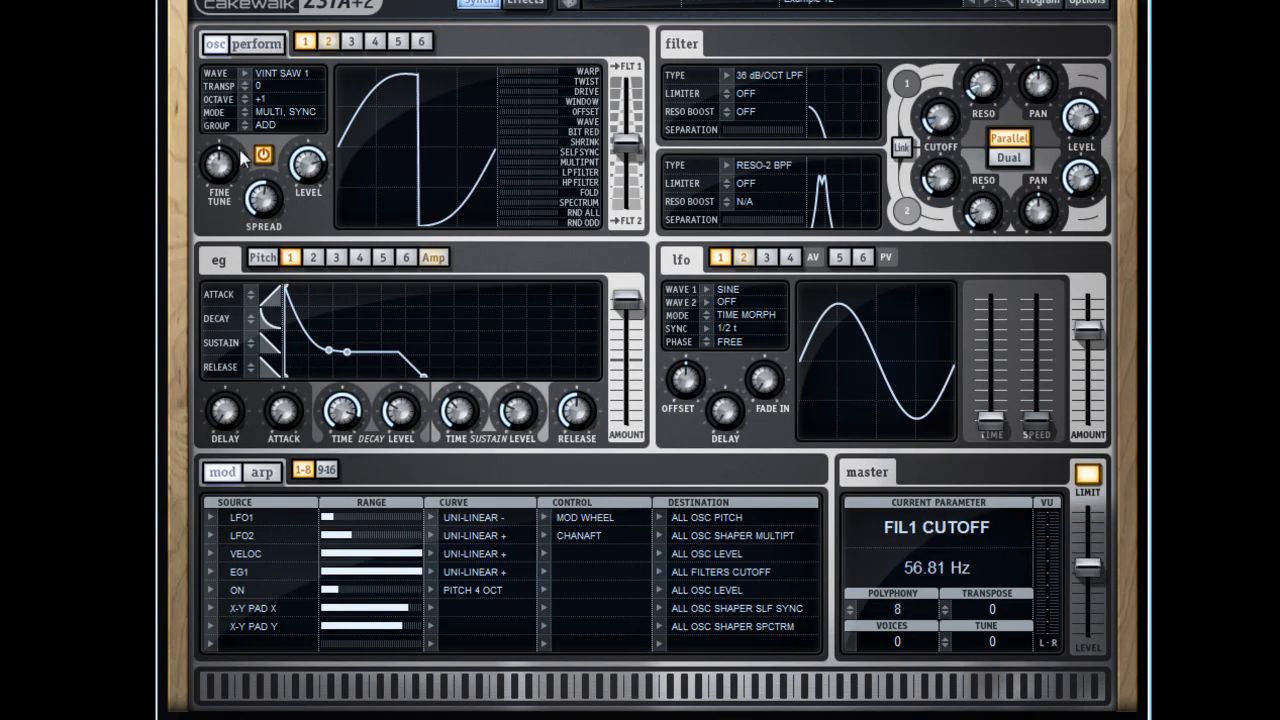
left_click_drag(628, 302, 627, 320)
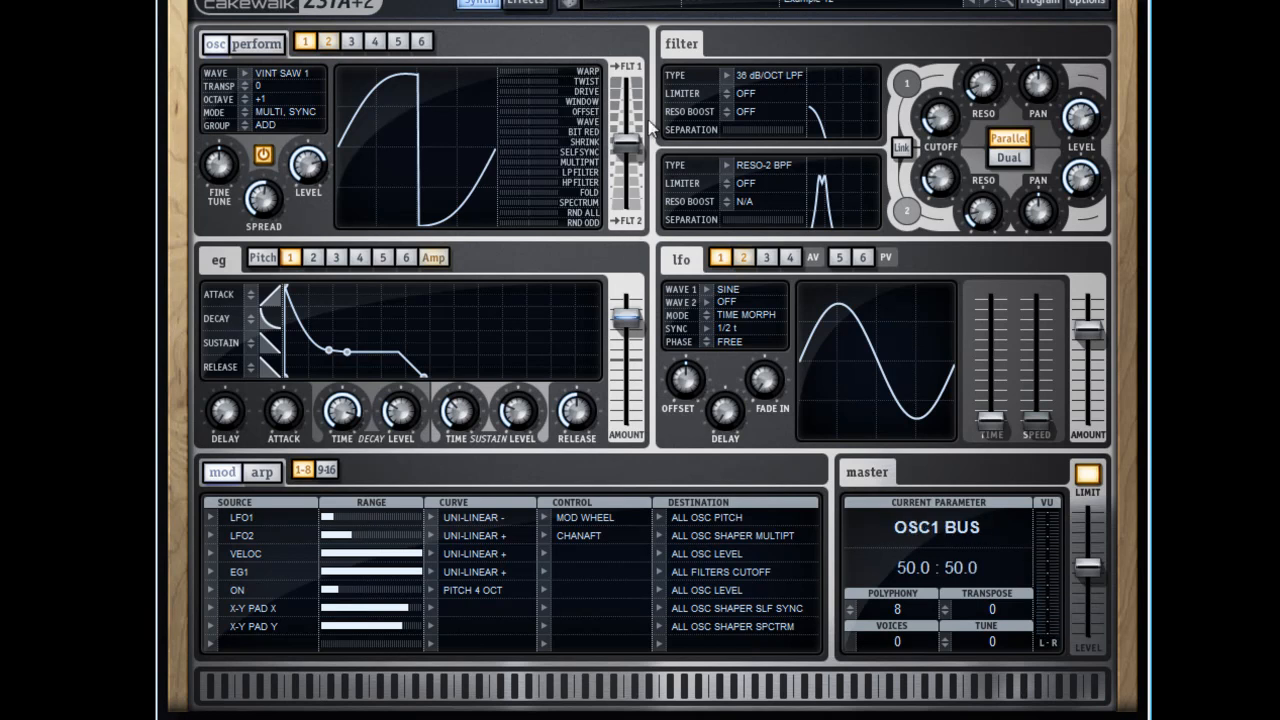
left_click_drag(641, 326, 641, 343)
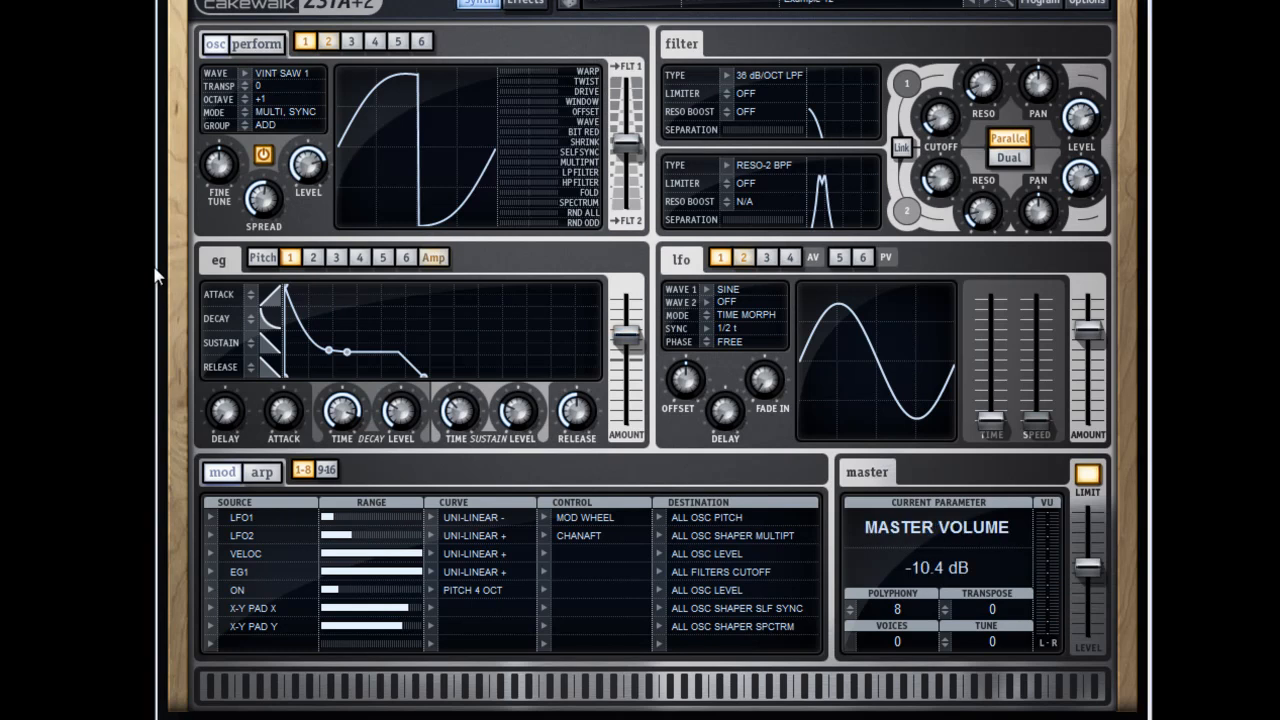
Step: Change delay 1 to an LRC Delay synced to 1/2 d, with a raised level and 43.5% feedback
left_click(526, 3)
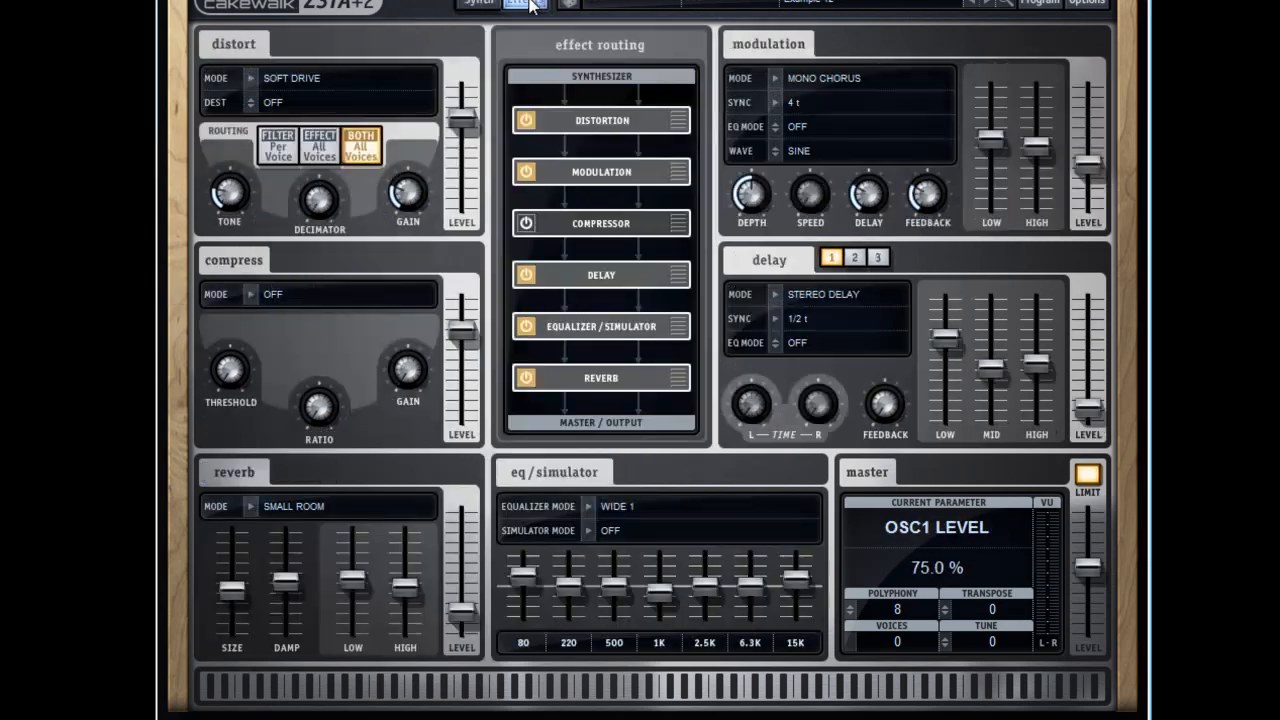
left_click(771, 293)
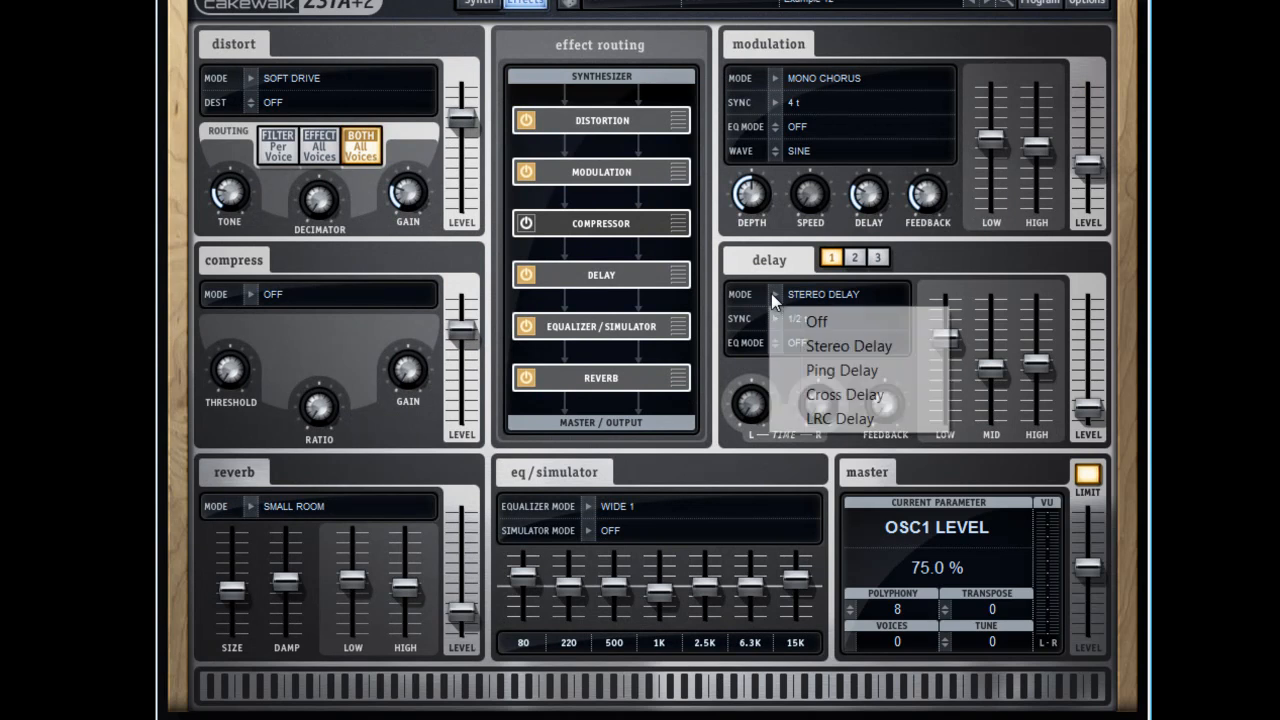
left_click(866, 418)
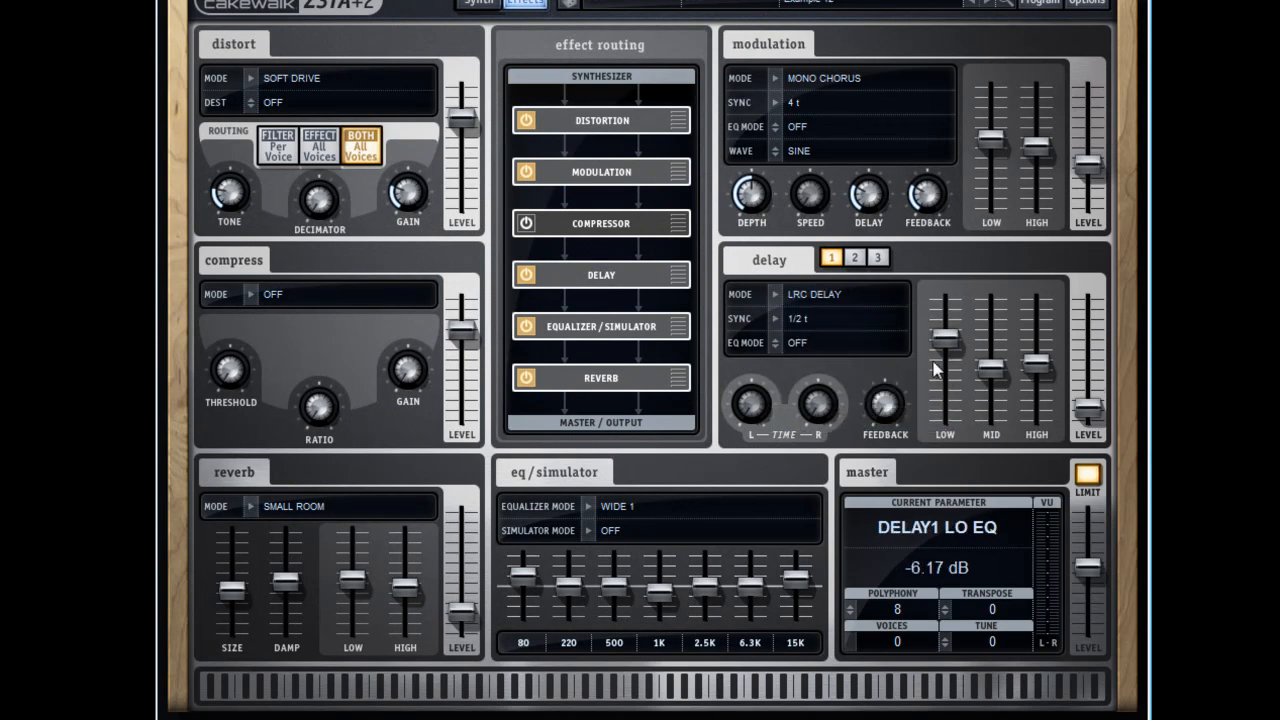
left_click_drag(1089, 405, 1095, 340)
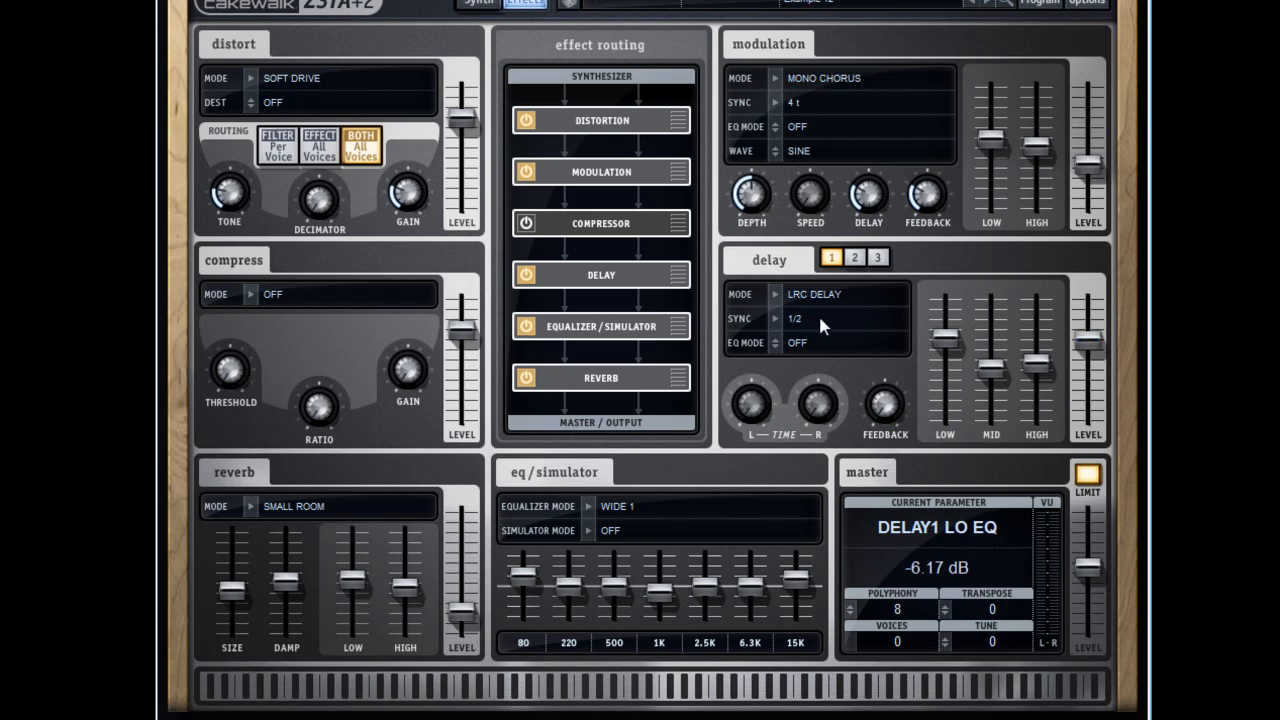
left_click_drag(884, 403, 896, 329)
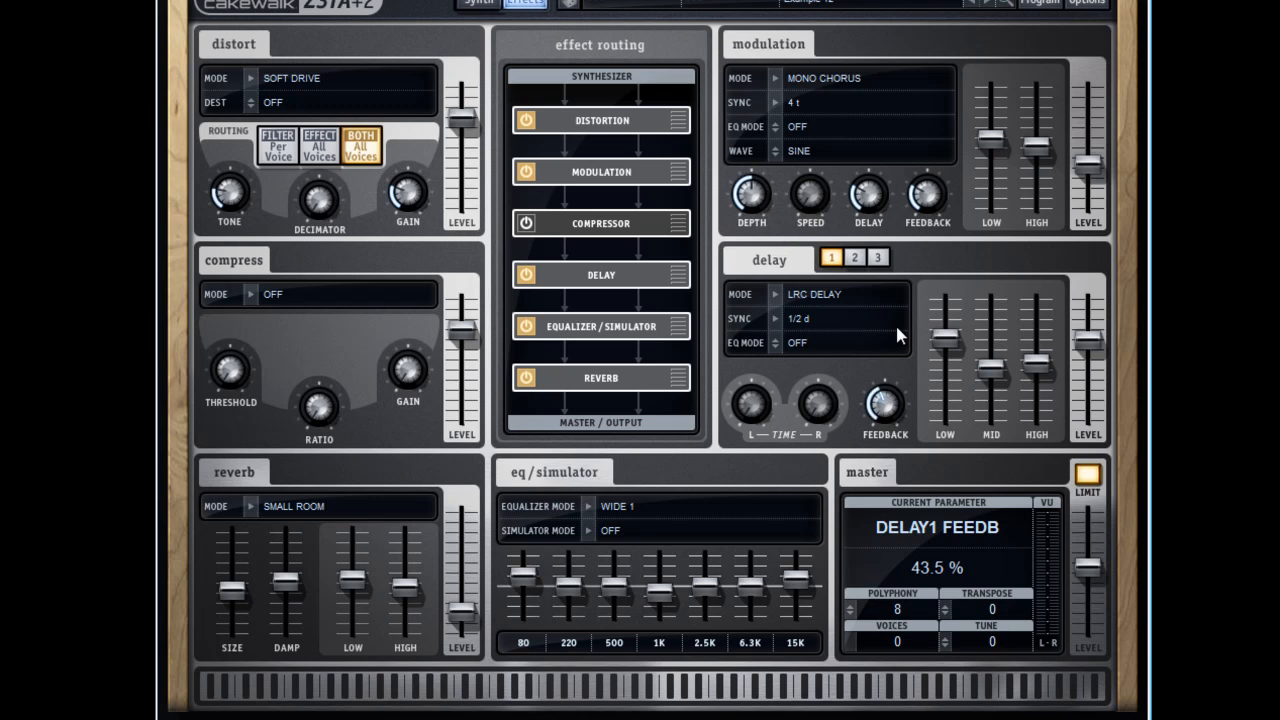
Step: Turn the distortion off and raise the master level
left_click(252, 80)
left_click(304, 103)
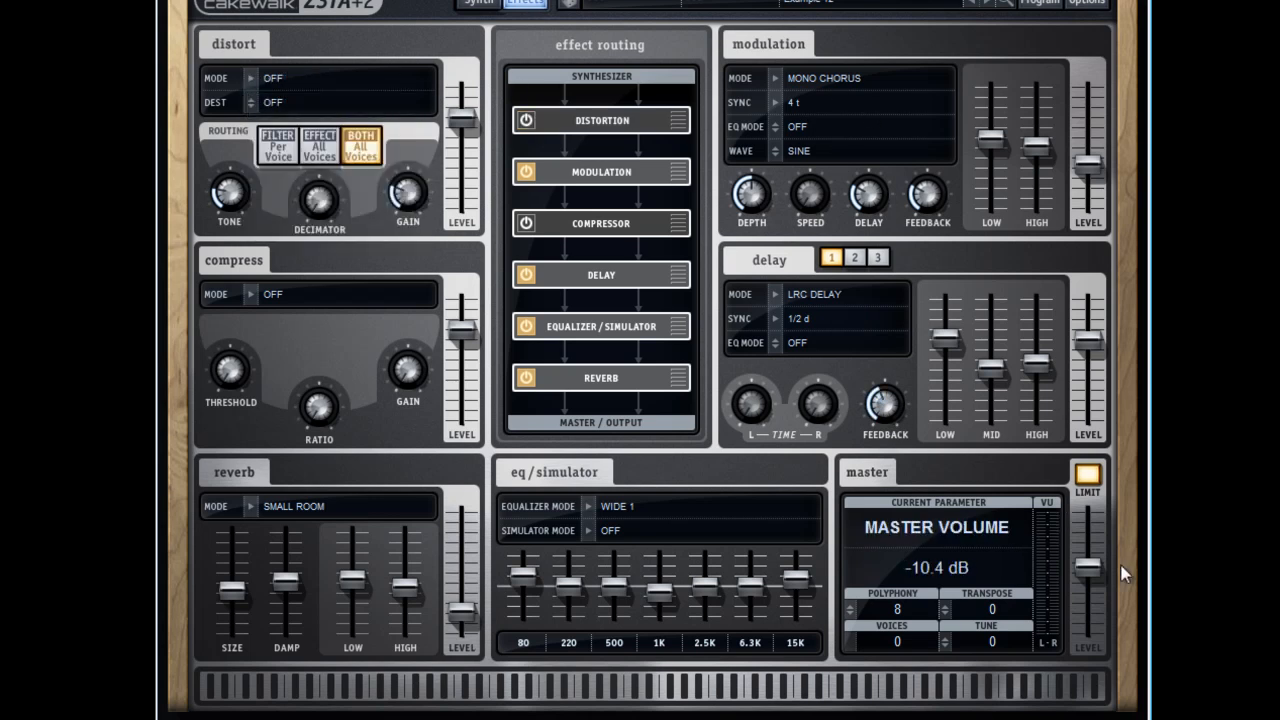
left_click_drag(1083, 569, 1085, 538)
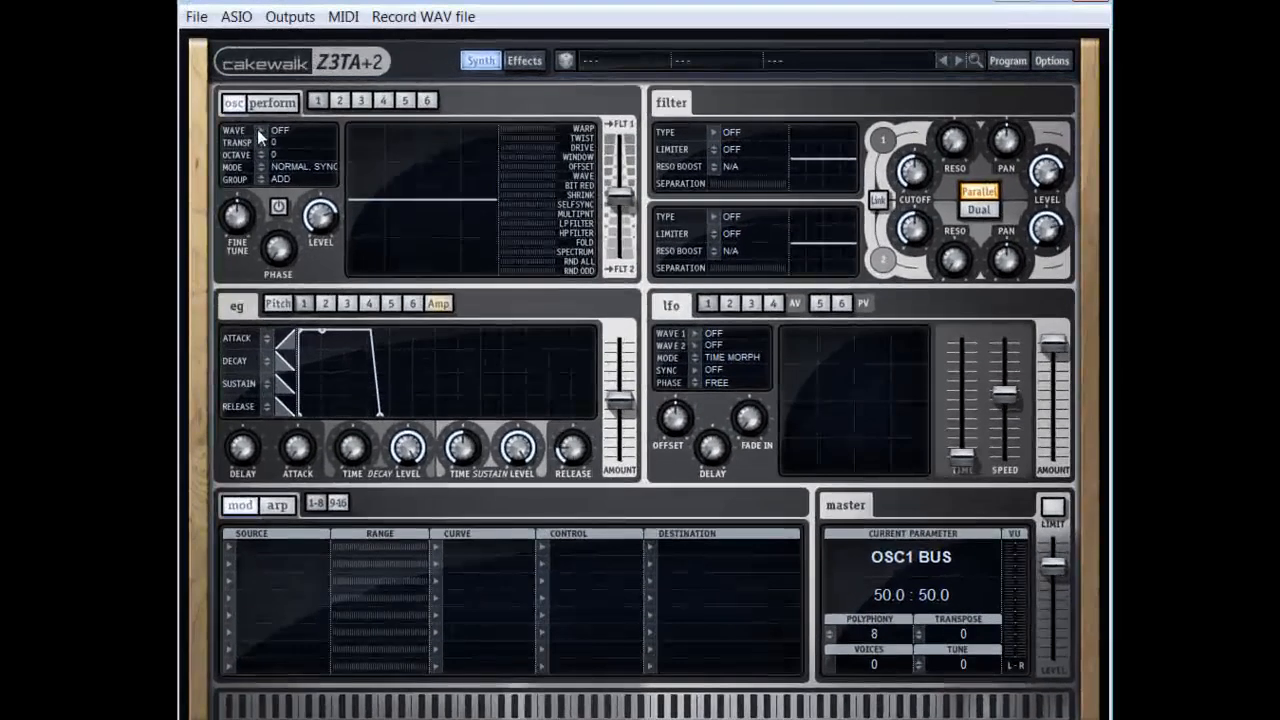
Step: On the blank patch, set oscillator 1 to Vintage Saw 1 and filter 1 to Formant, and adjust the filter's cutoff
left_click(363, 114)
mouse_move(302, 173)
left_click(572, 174)
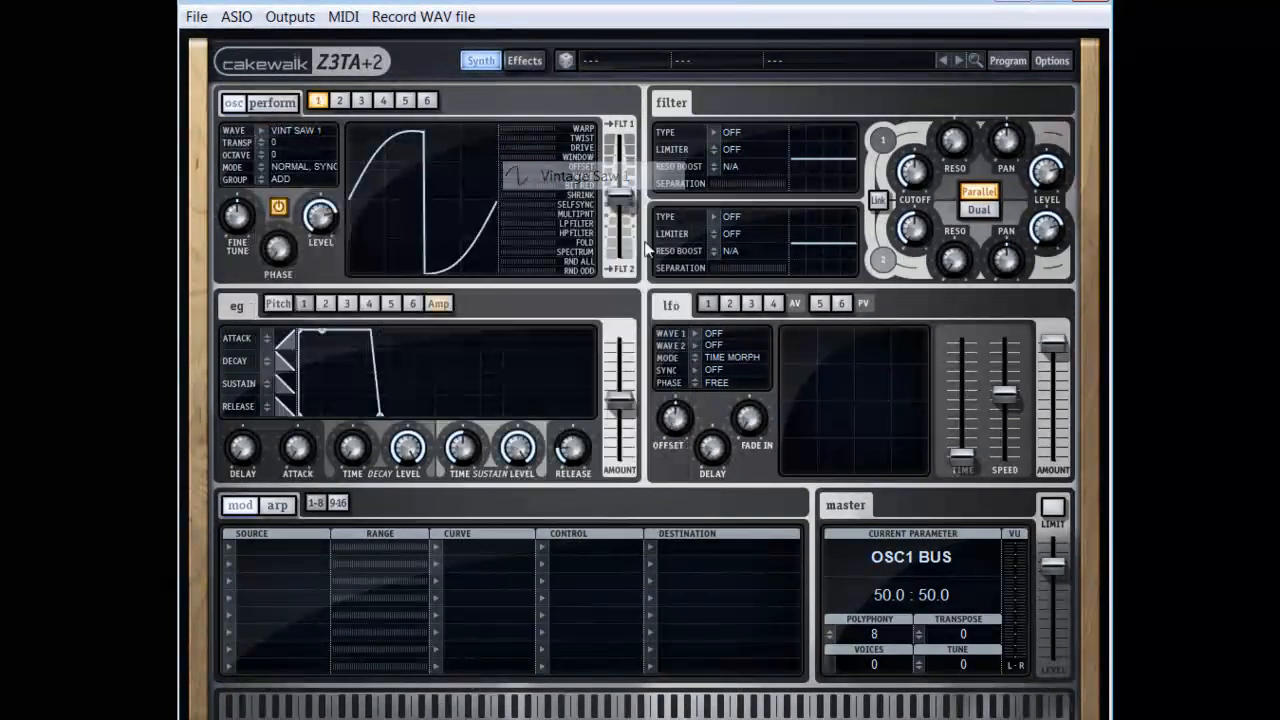
left_click(712, 132)
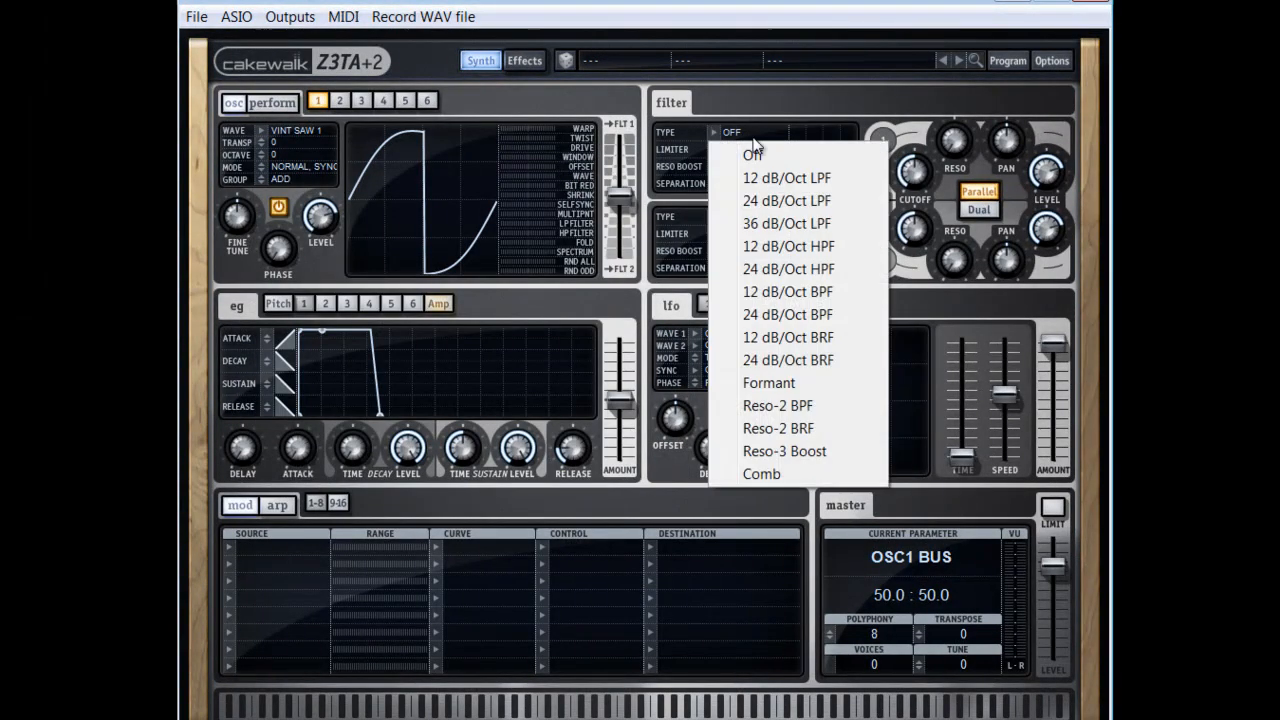
left_click(791, 386)
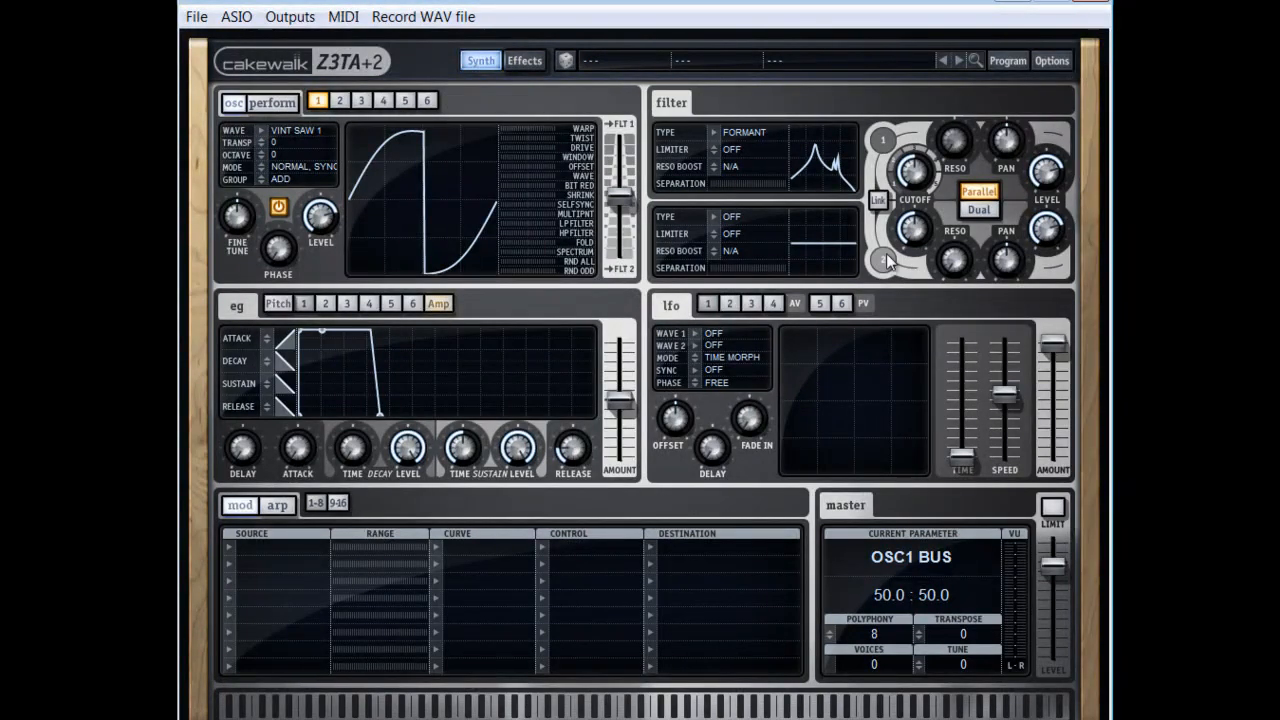
left_click_drag(913, 190, 939, 177)
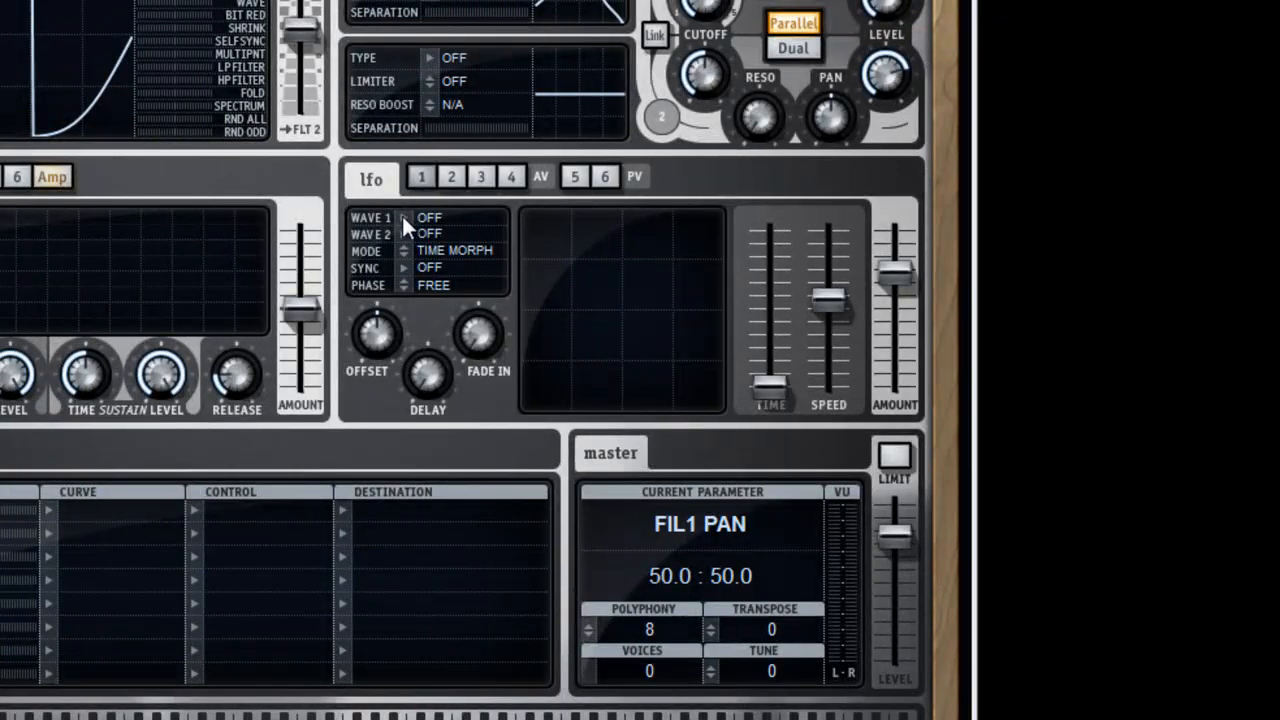
Step: Give LFO 1 a Sine as wave 1 and sync it to 2 t
left_click(406, 217)
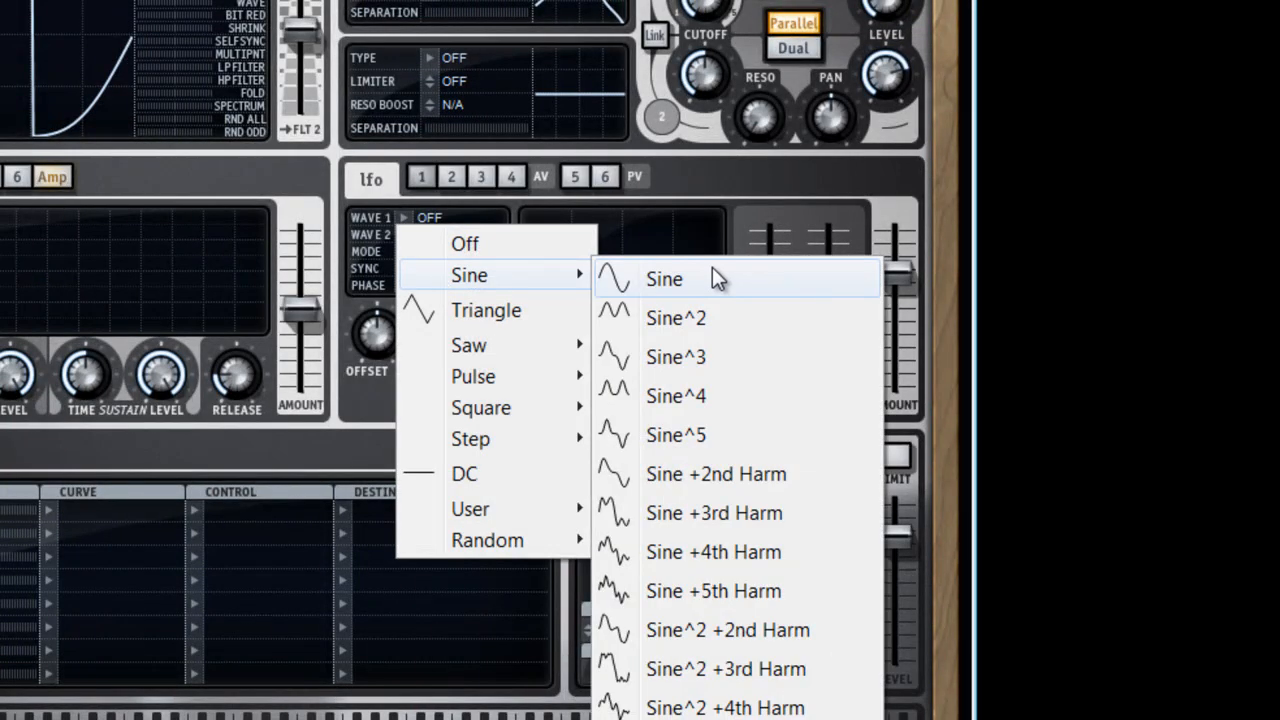
left_click(714, 277)
left_click(420, 268)
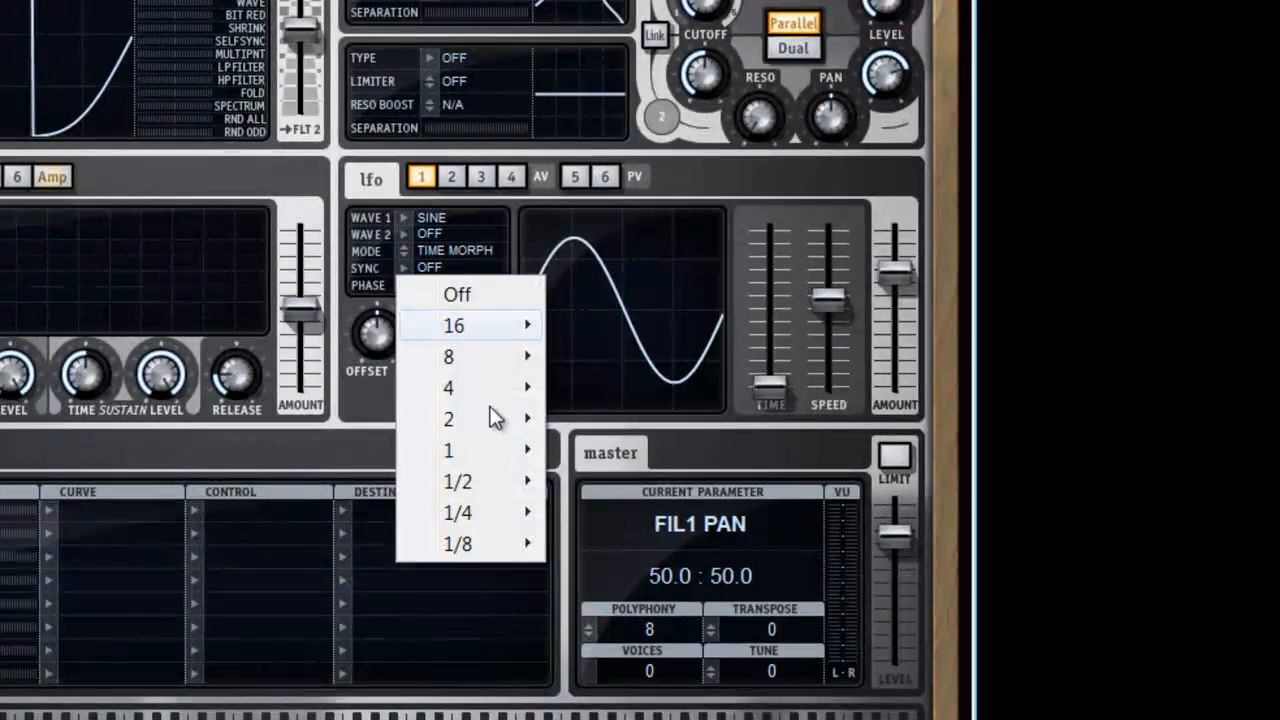
mouse_move(548, 425)
left_click(600, 482)
Step: Route LFO 1 to Function 1 in the first modulation row with an 83.2% range and a Unipolar-Linear - curve
left_click(108, 390)
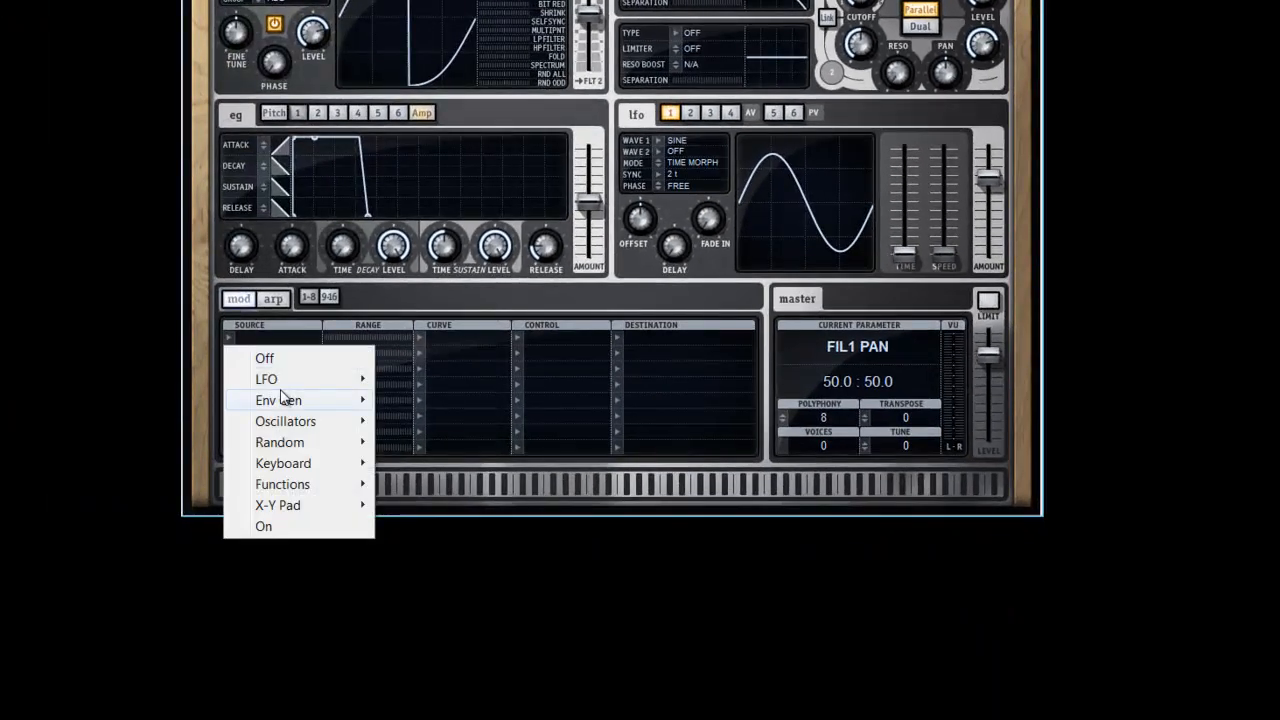
mouse_move(165, 434)
left_click(410, 376)
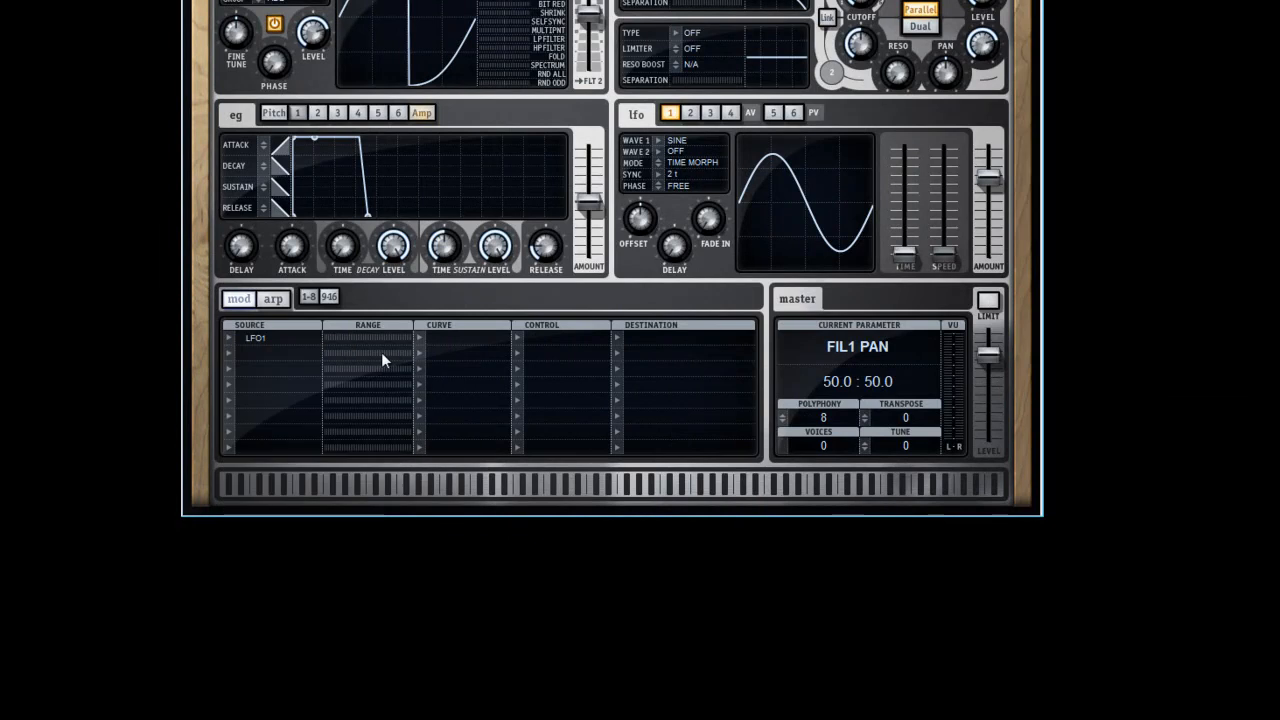
left_click_drag(353, 338, 432, 341)
left_click(419, 338)
mouse_move(450, 385)
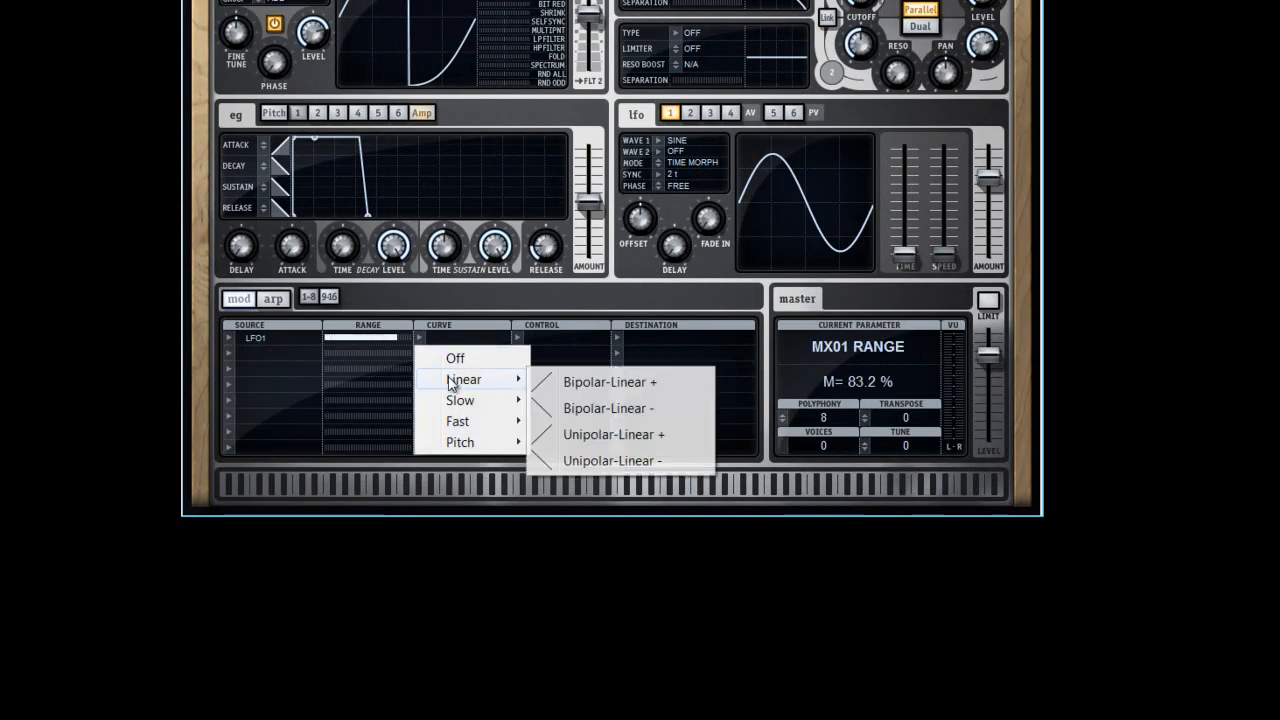
left_click(640, 462)
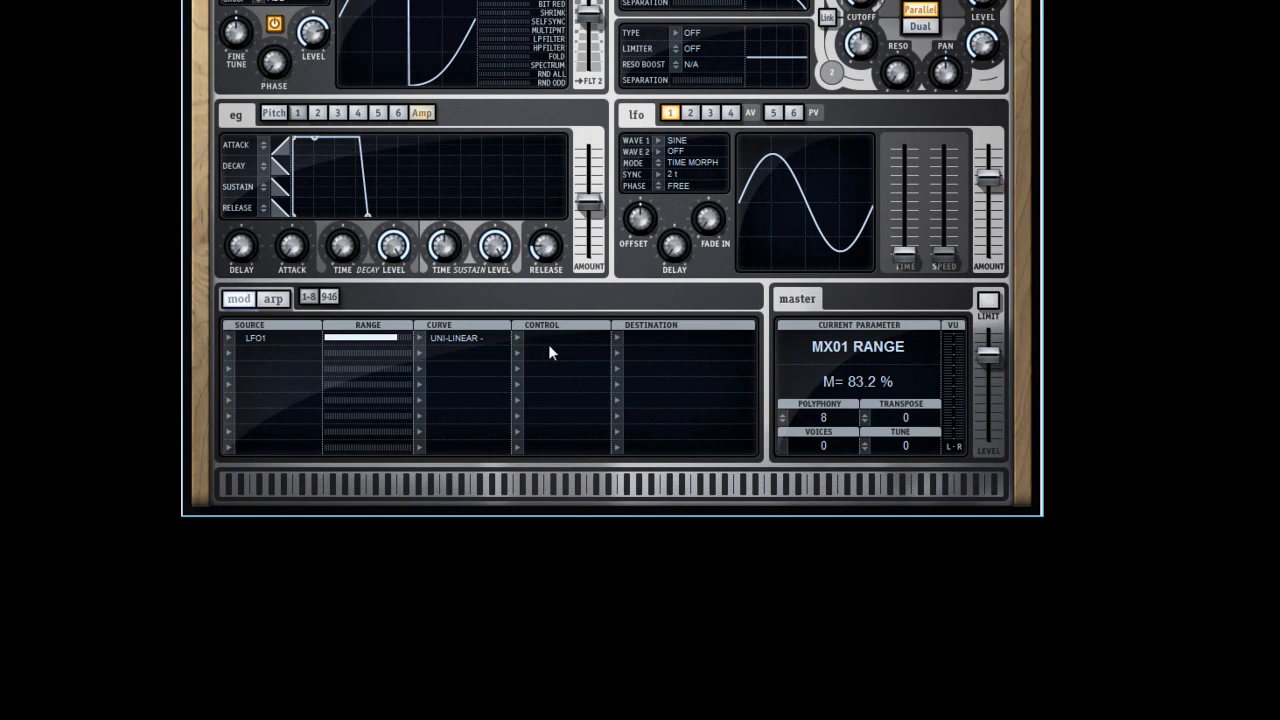
left_click(618, 344)
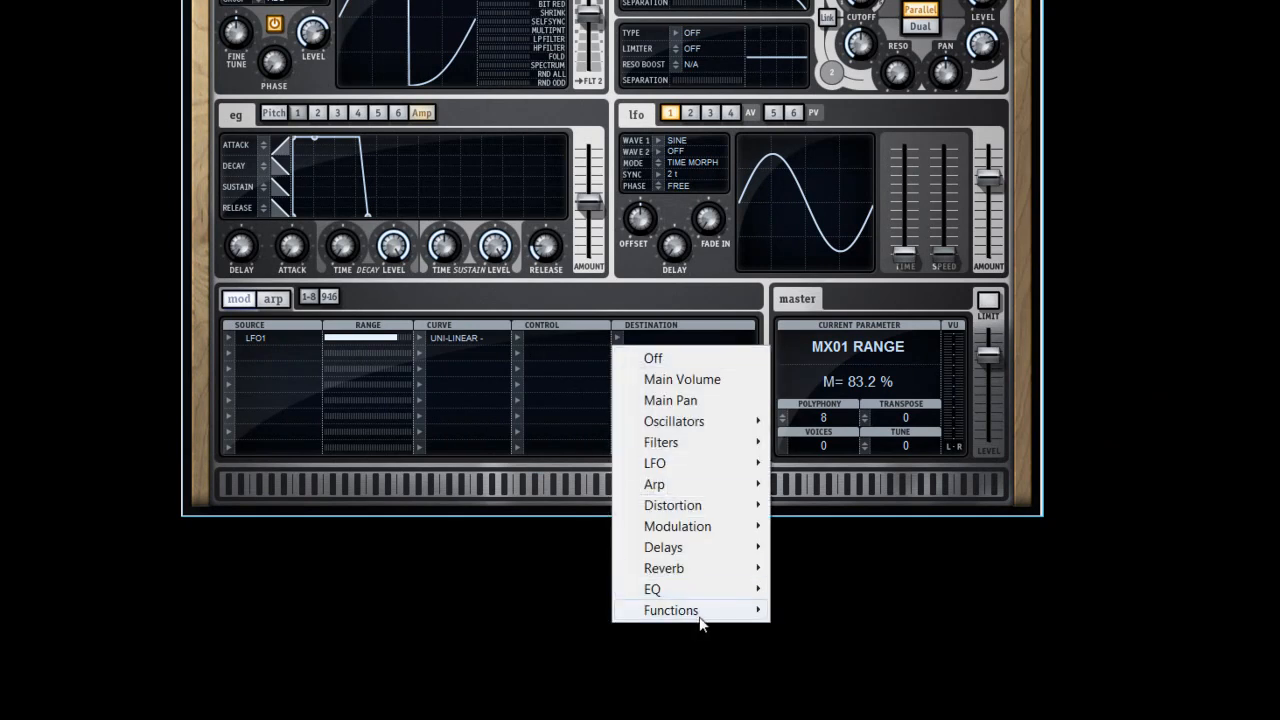
mouse_move(700, 610)
left_click(805, 612)
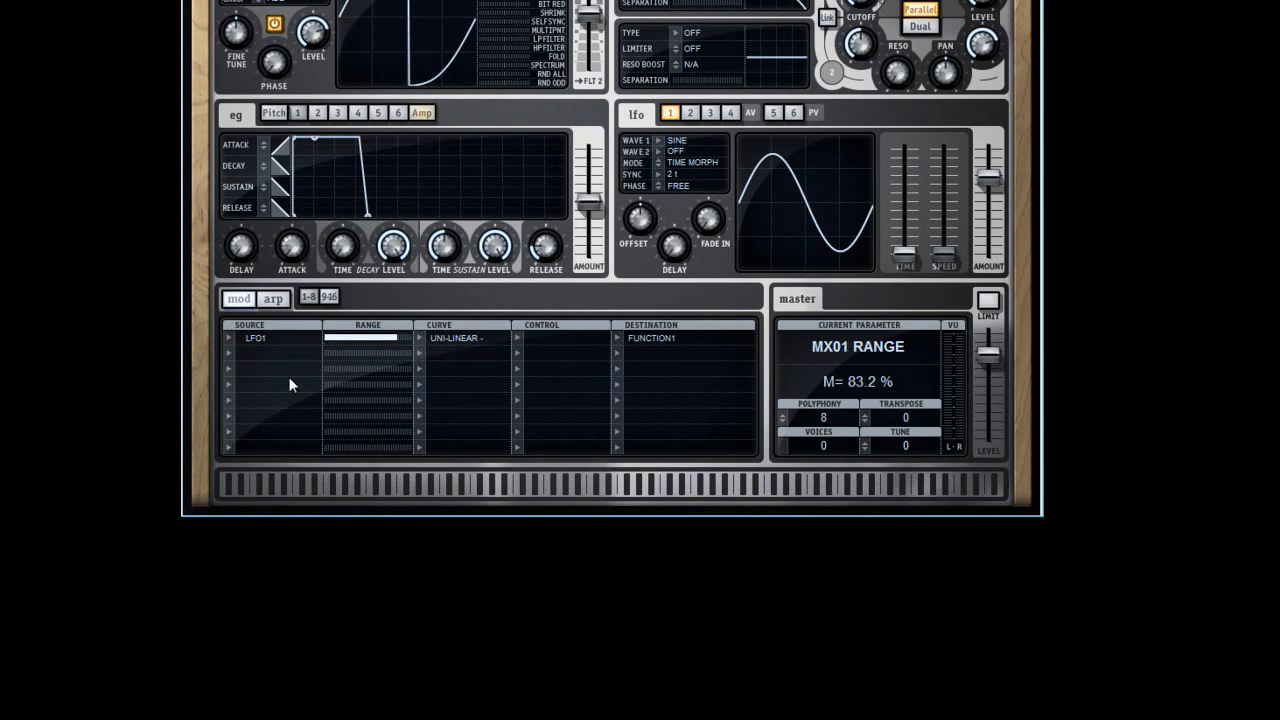
Step: Route Function 1 to all oscillators' multipoint waveshaper in the second modulation row with a high range
left_click(227, 354)
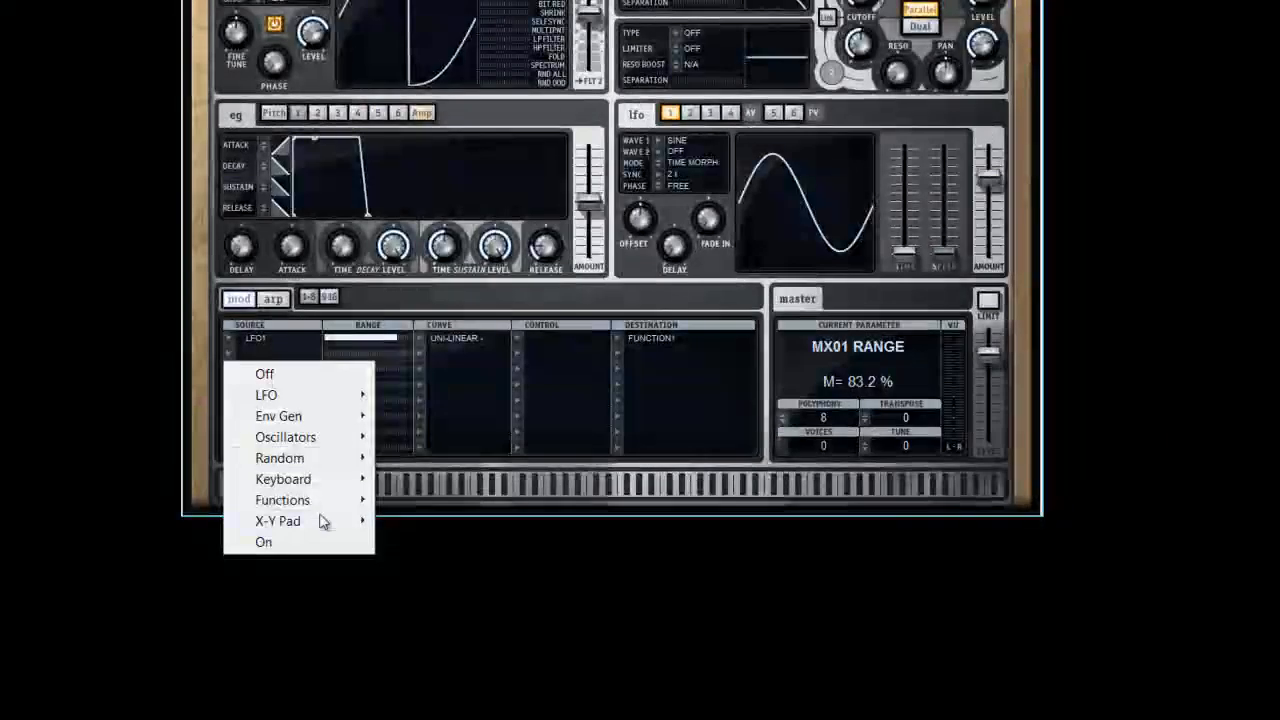
mouse_move(322, 510)
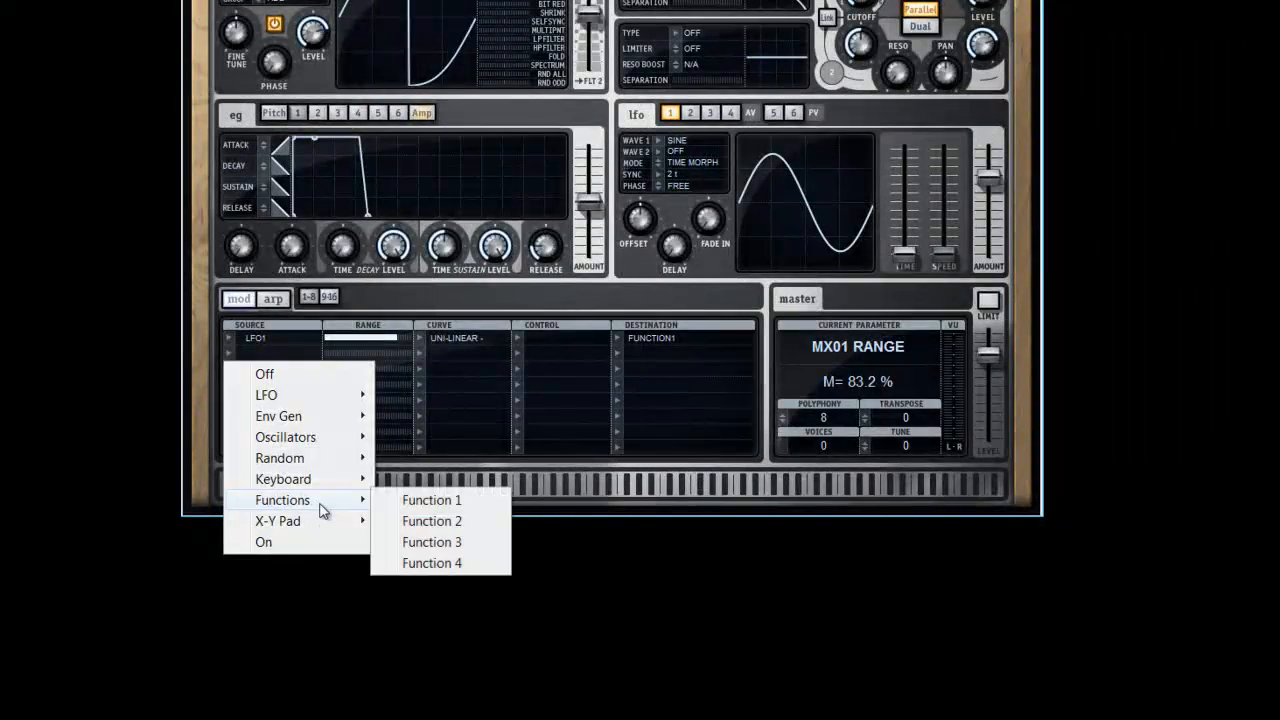
left_click(430, 501)
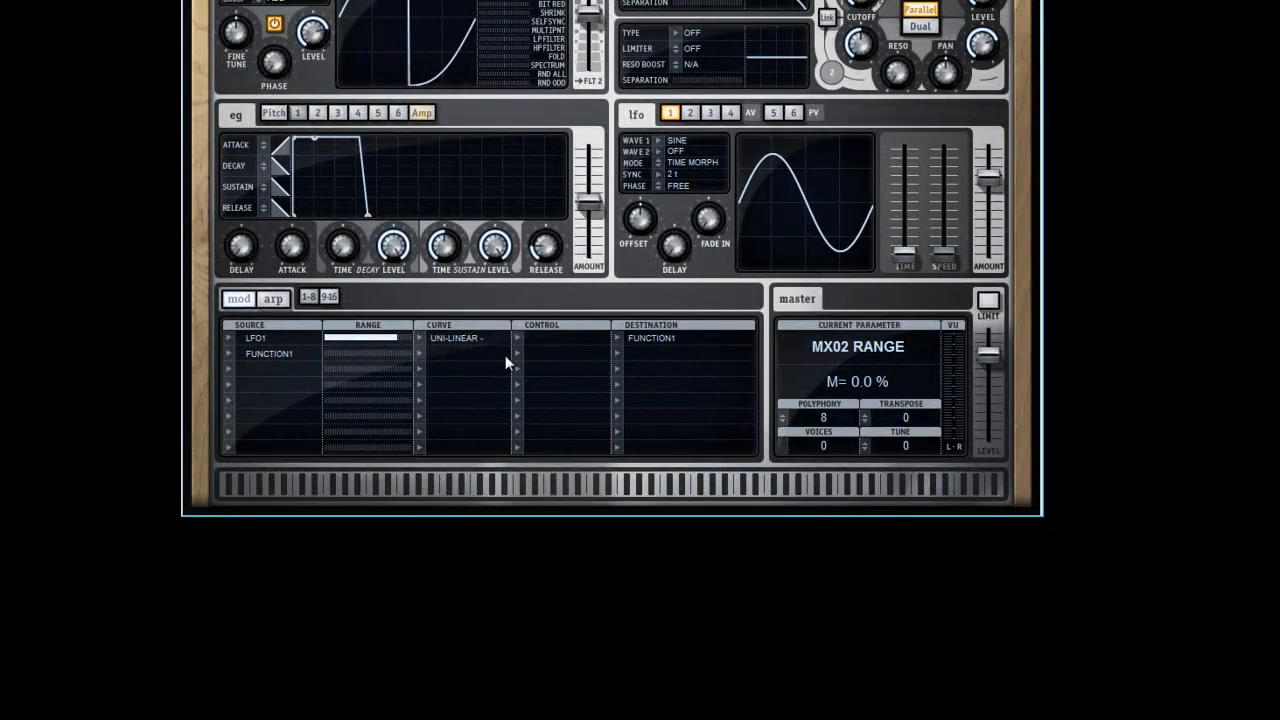
left_click(623, 357)
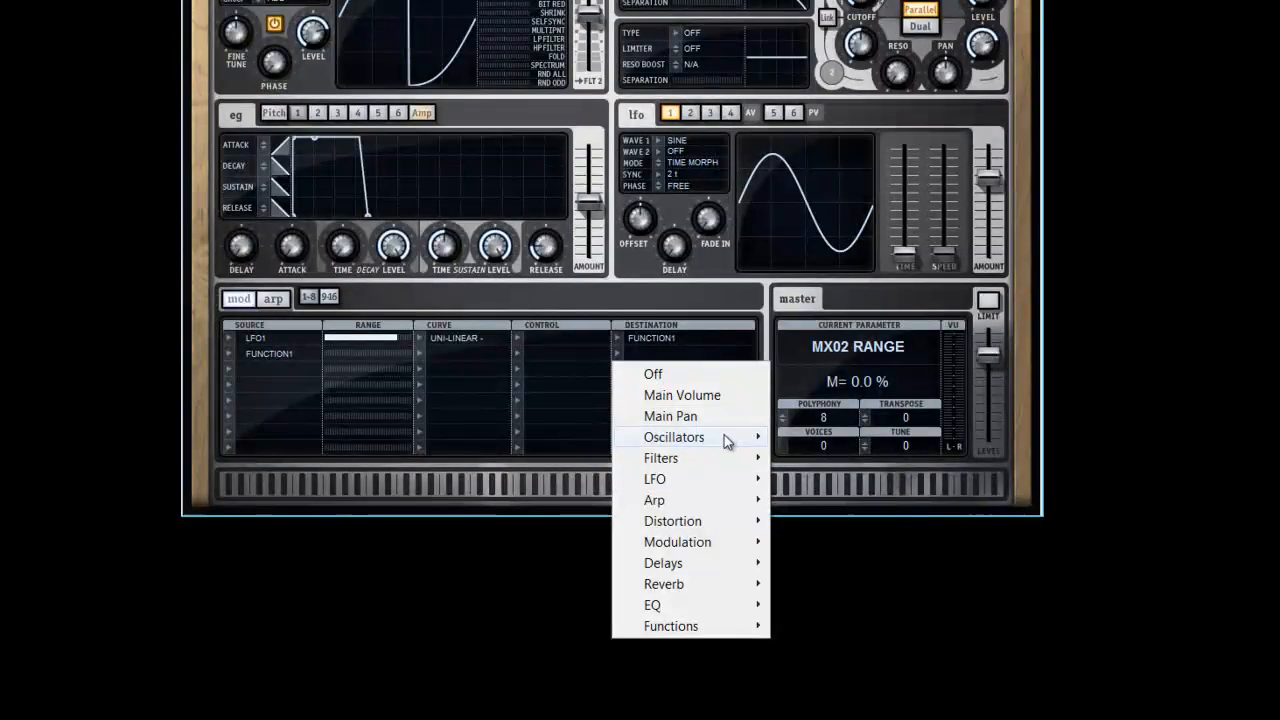
mouse_move(723, 437)
mouse_move(894, 563)
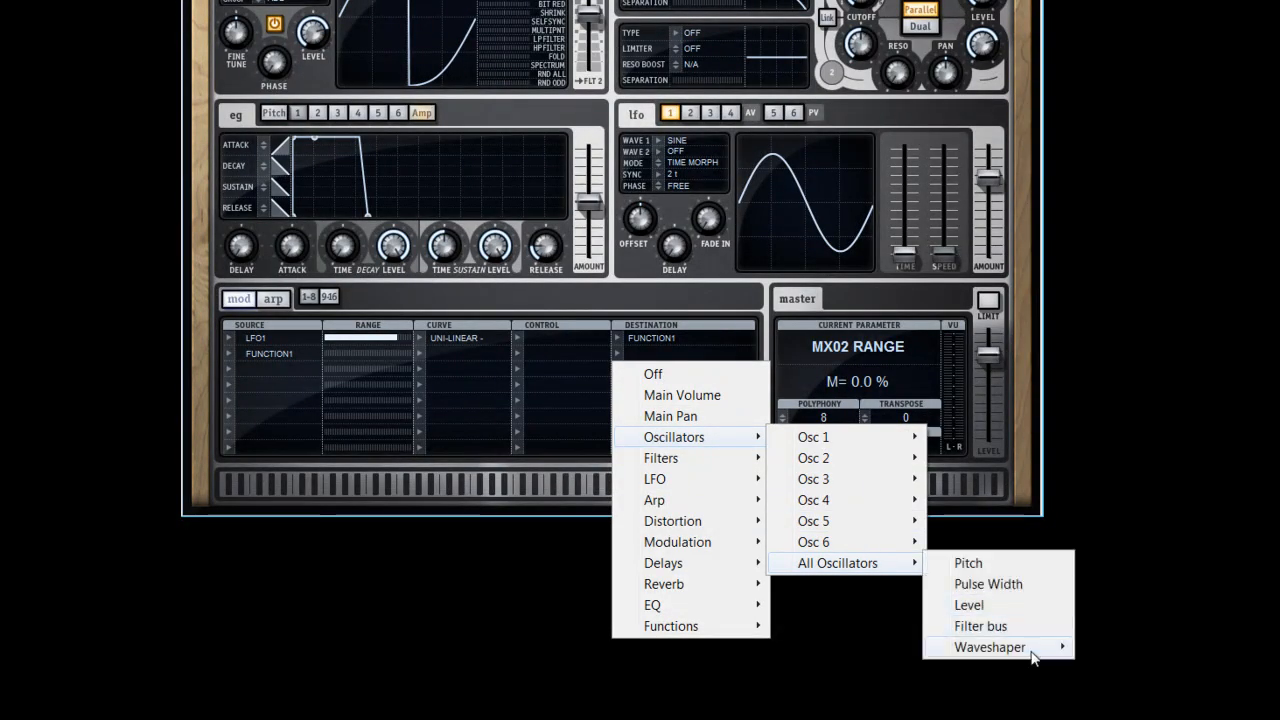
mouse_move(1034, 647)
left_click(1136, 522)
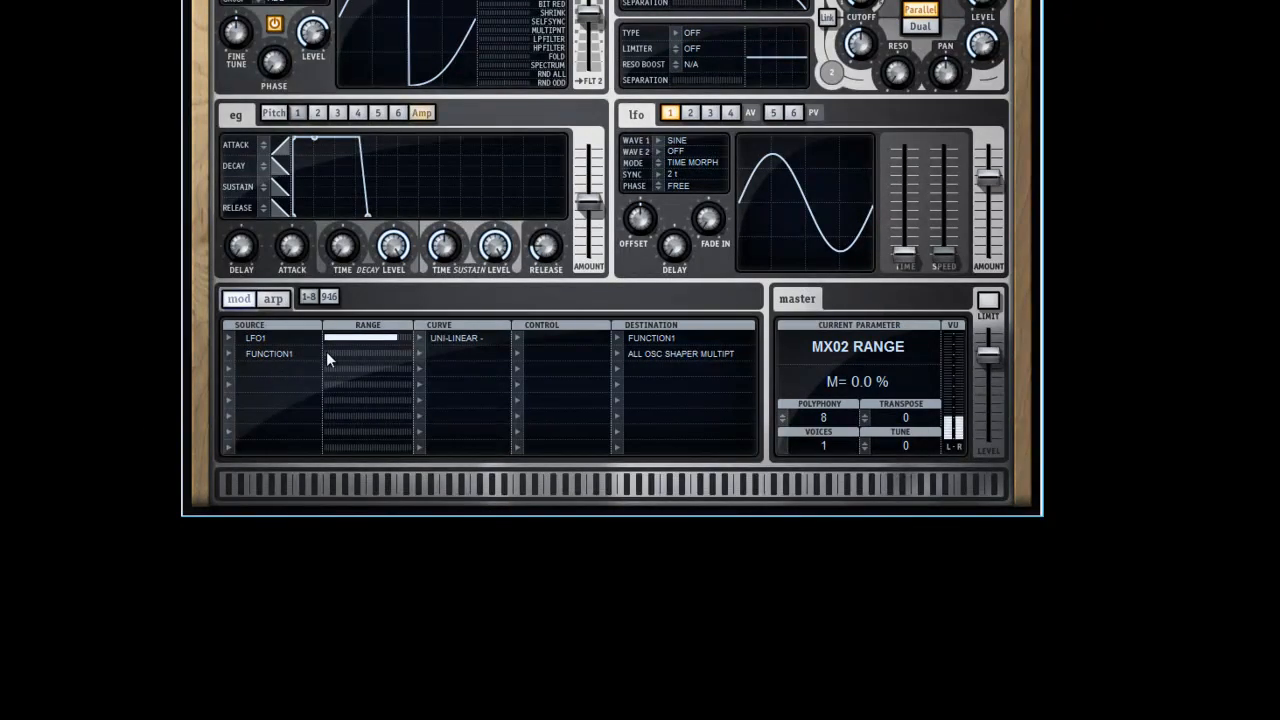
left_click_drag(330, 354, 411, 360)
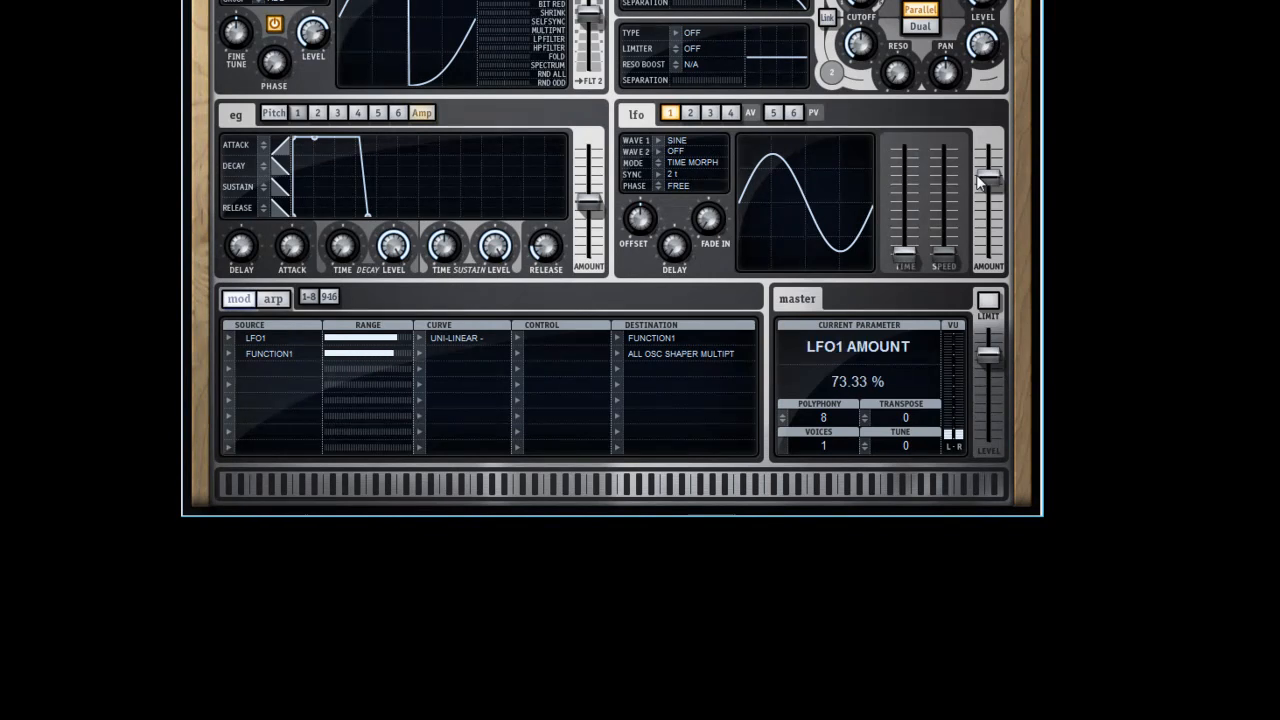
Step: Lower LFO 1's amount with its sync at 1/2 d, and set the second modulation row's range to 41.6%
left_click_drag(990, 190, 1001, 225)
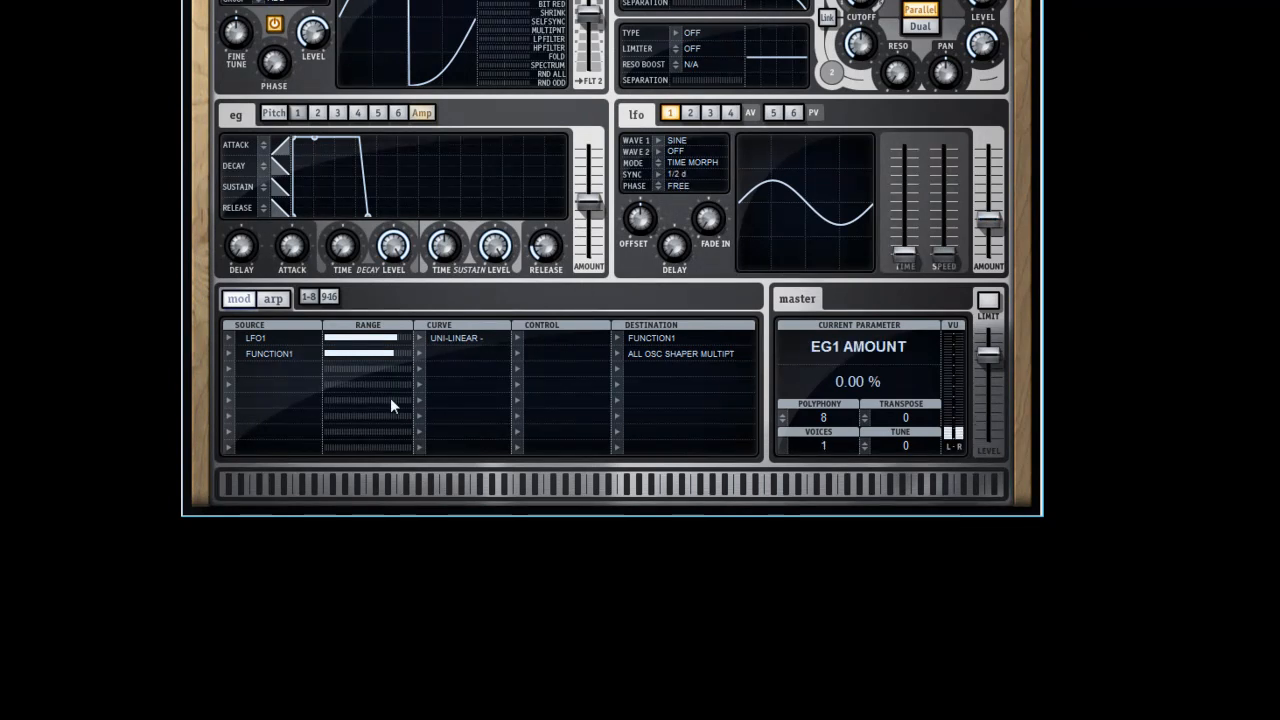
left_click_drag(364, 354, 353, 354)
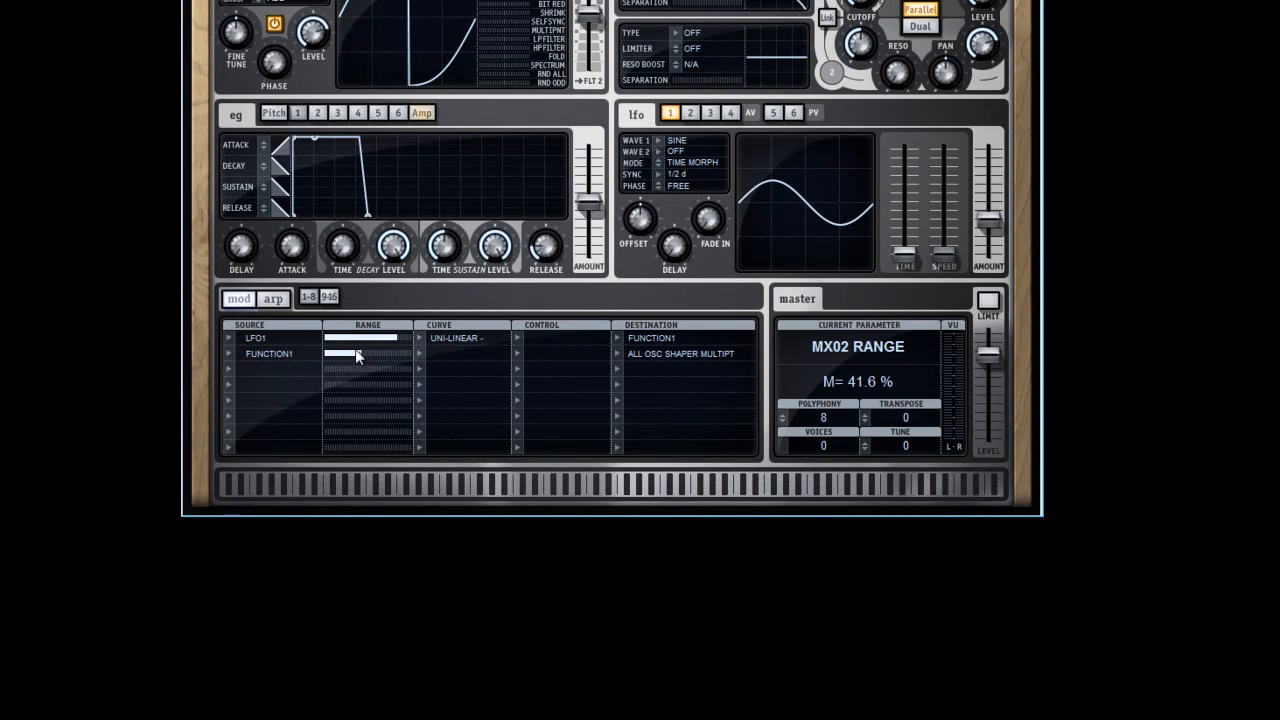
Step: Route Function 1 to filter 1's cutoff in the third modulation row with a Unipolar-Linear - curve and a 29.6% range
left_click(228, 369)
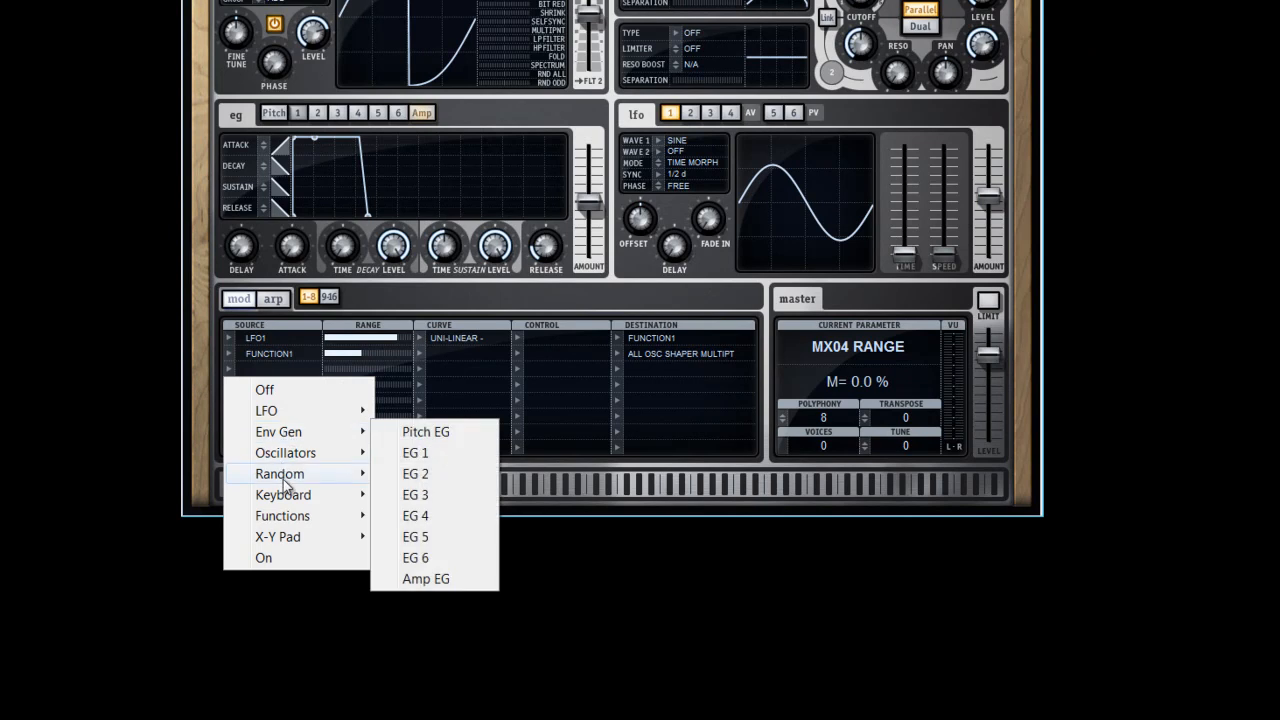
mouse_move(340, 516)
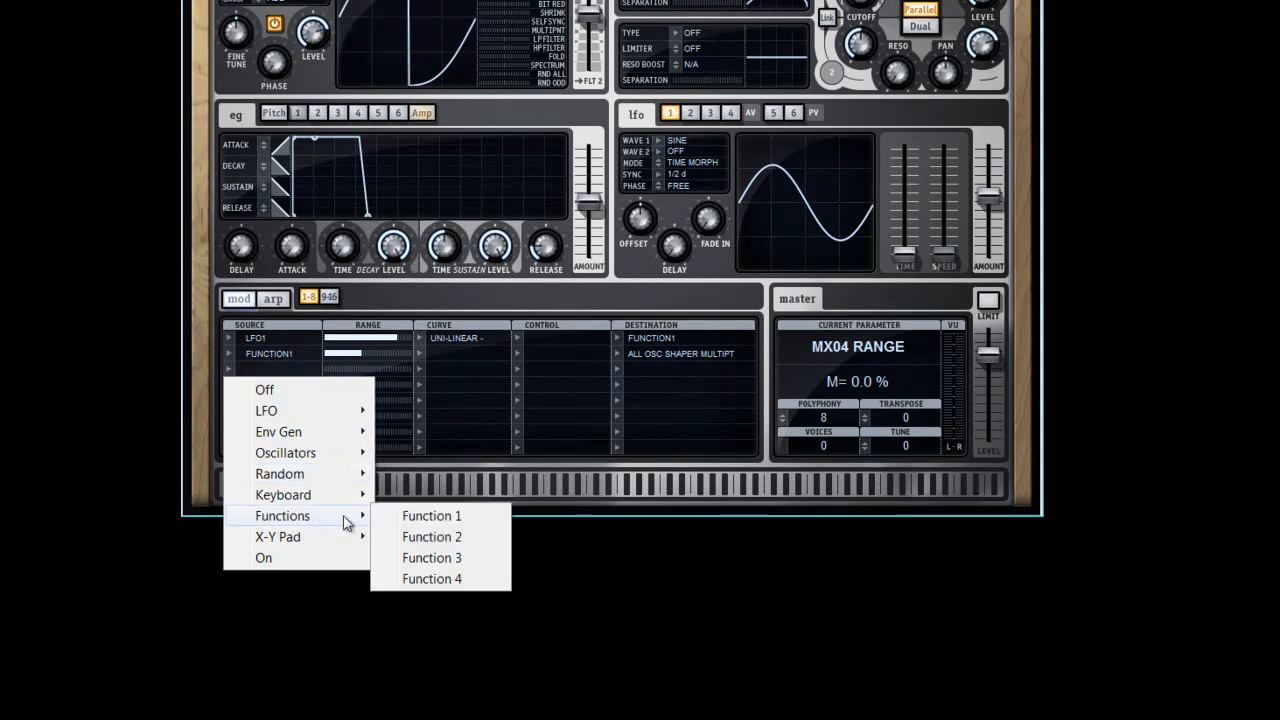
left_click(418, 515)
left_click_drag(334, 372, 419, 373)
left_click(418, 368)
mouse_move(494, 414)
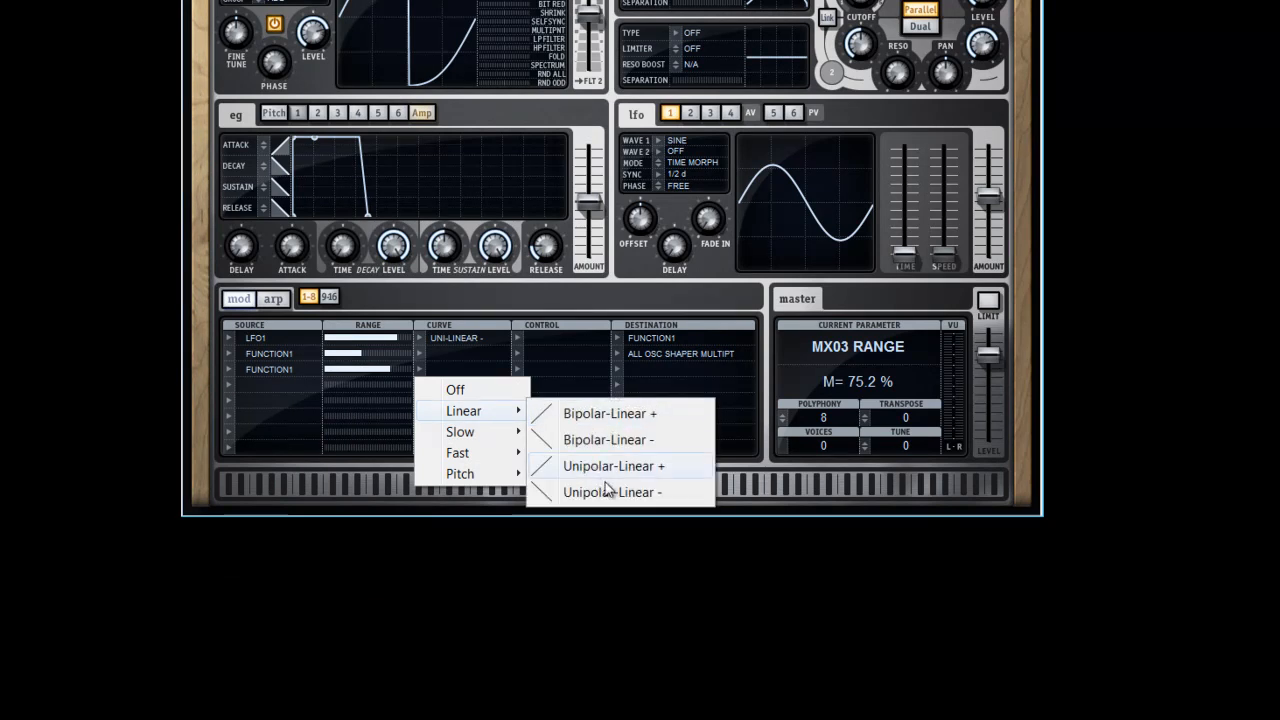
left_click(612, 490)
left_click(616, 369)
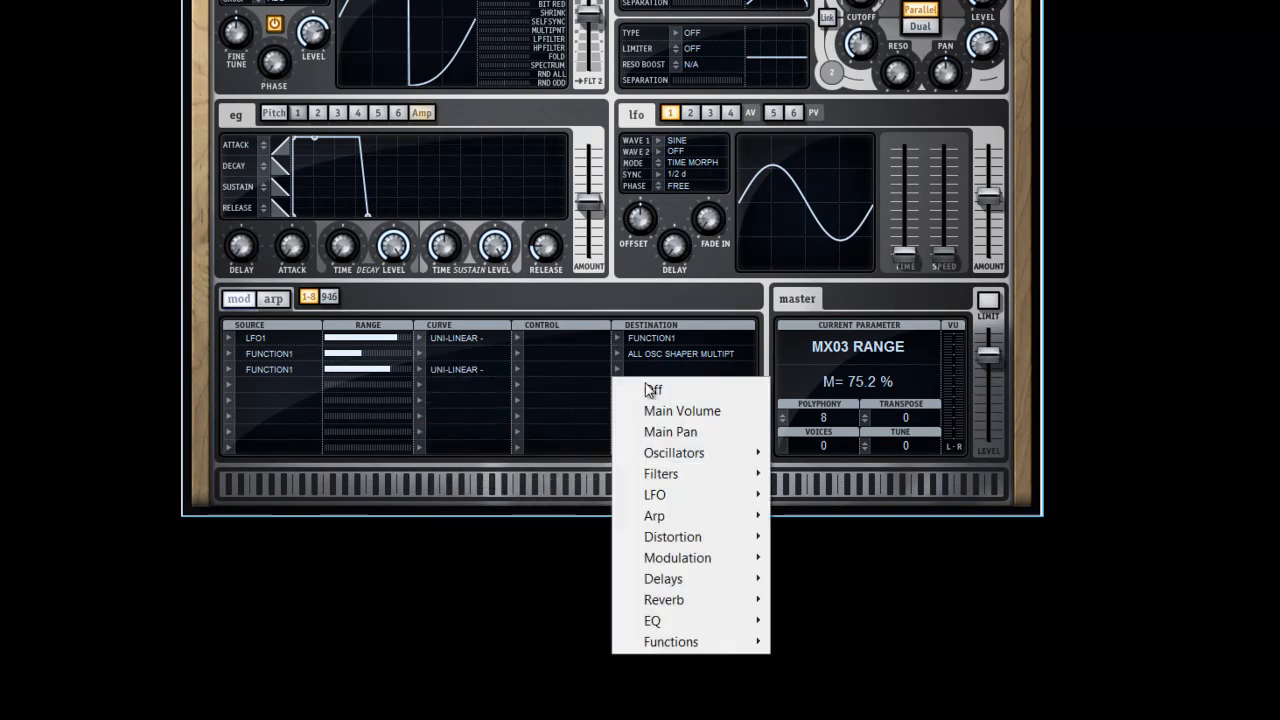
mouse_move(710, 476)
mouse_move(820, 474)
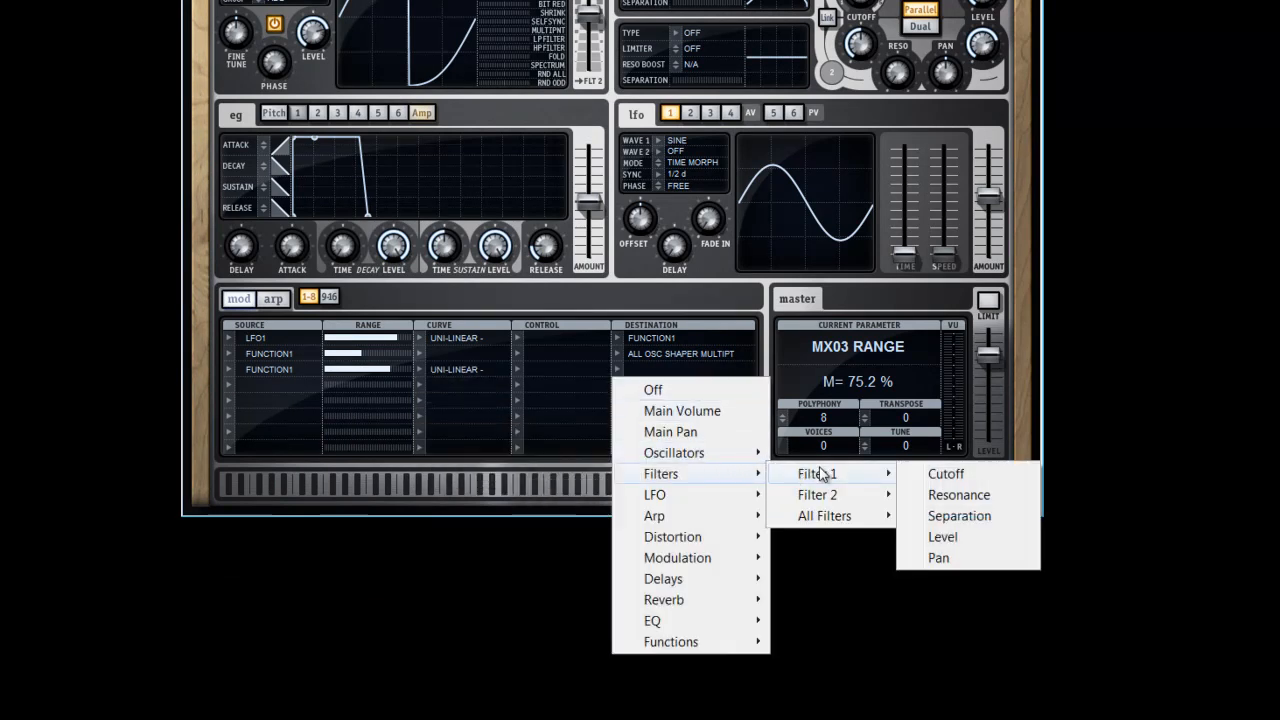
left_click(978, 473)
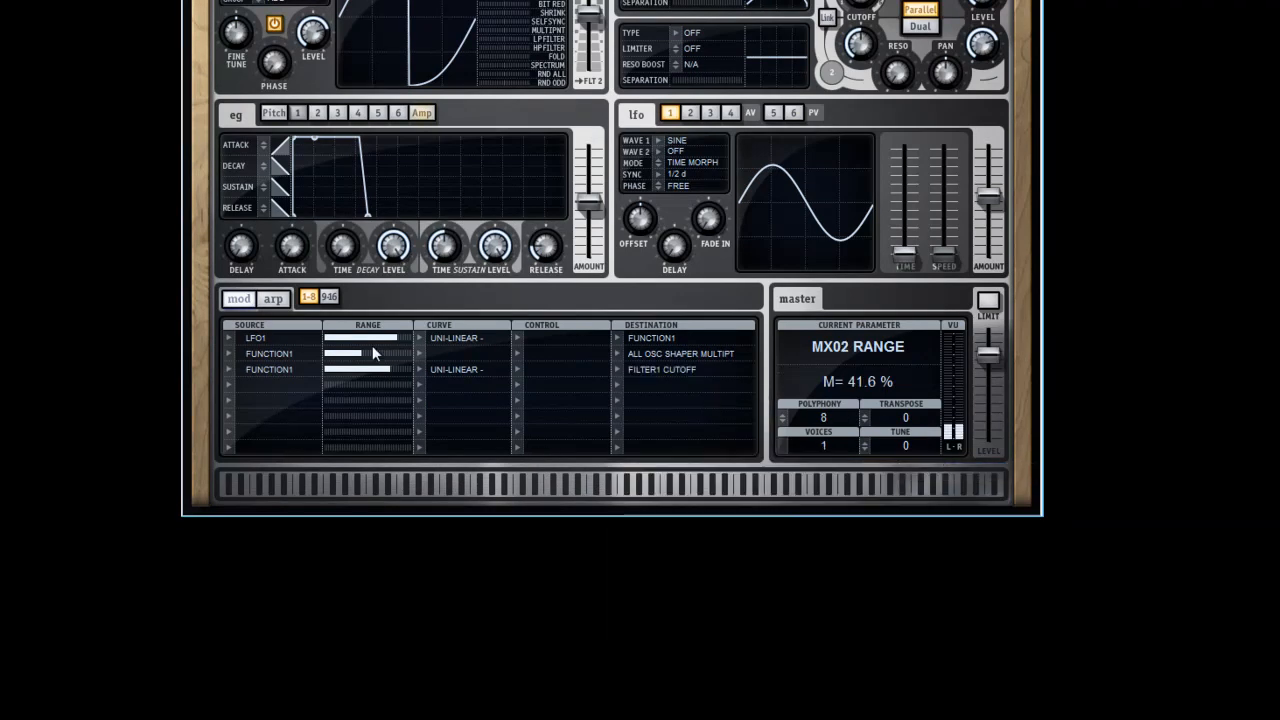
left_click_drag(411, 368, 350, 367)
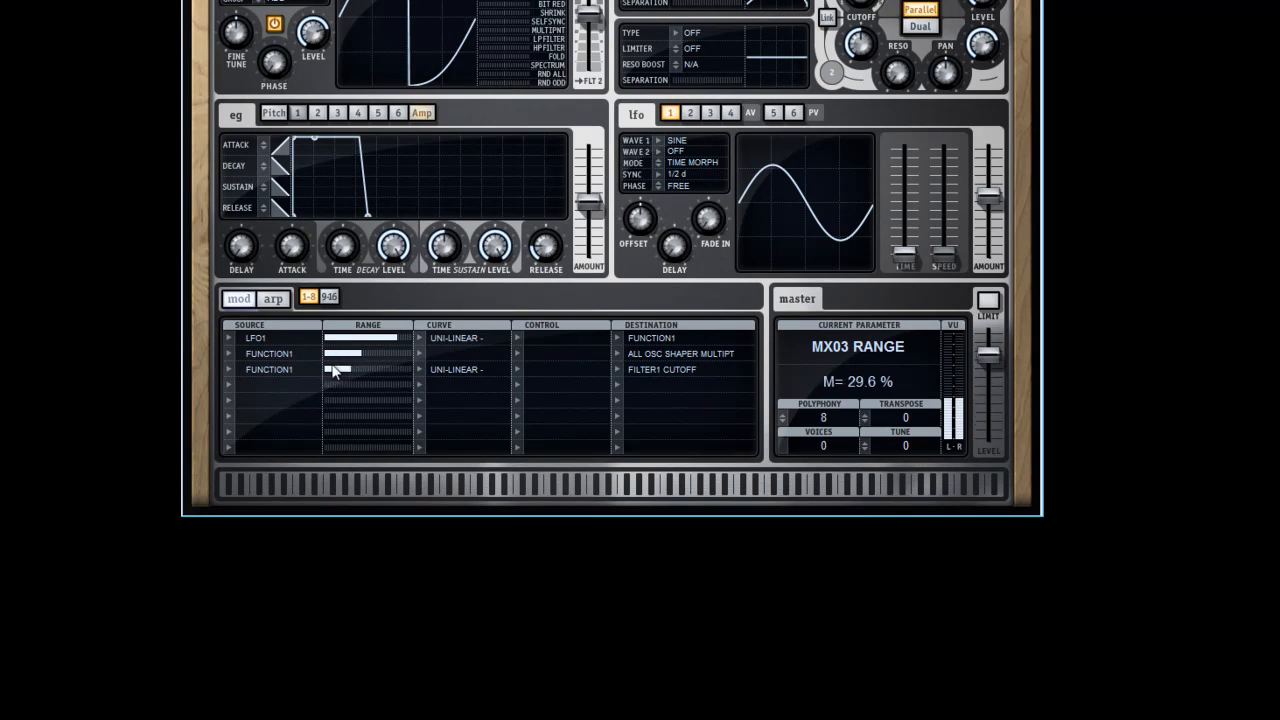
left_click(200, 222)
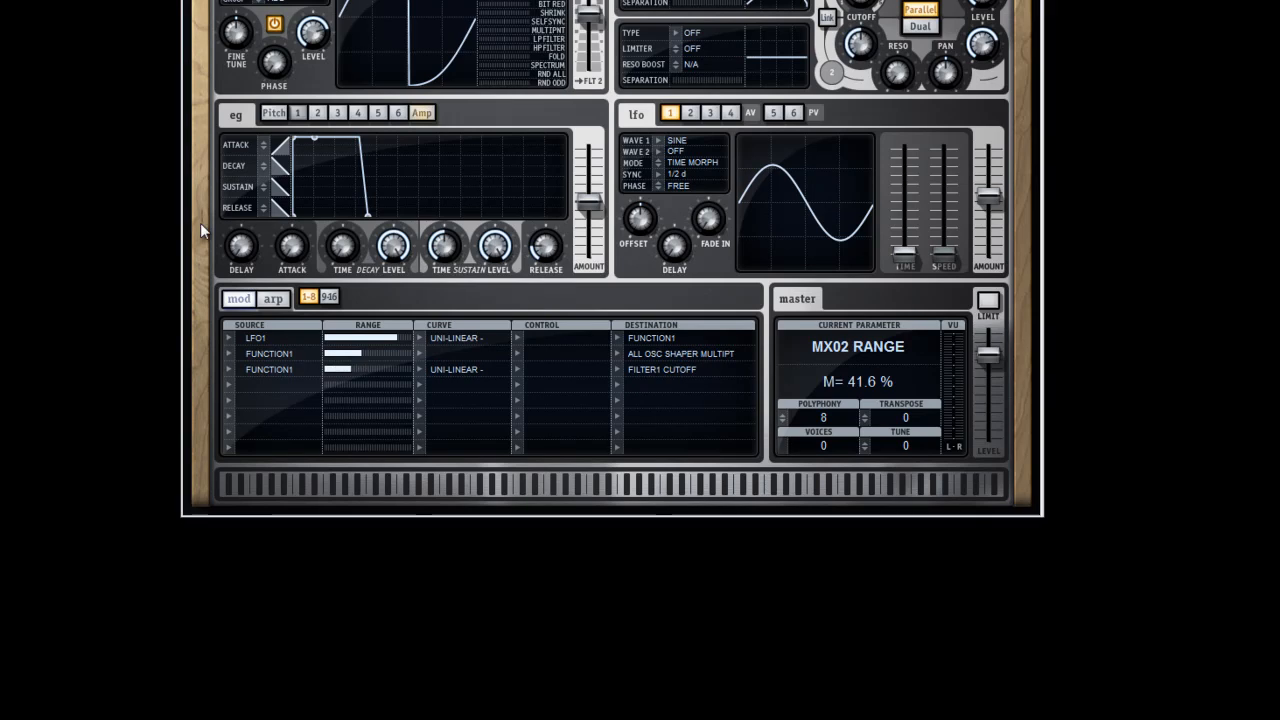
Step: Route EG 1 to oscillator 1's level in the fourth modulation row with a 100% range
left_click(228, 384)
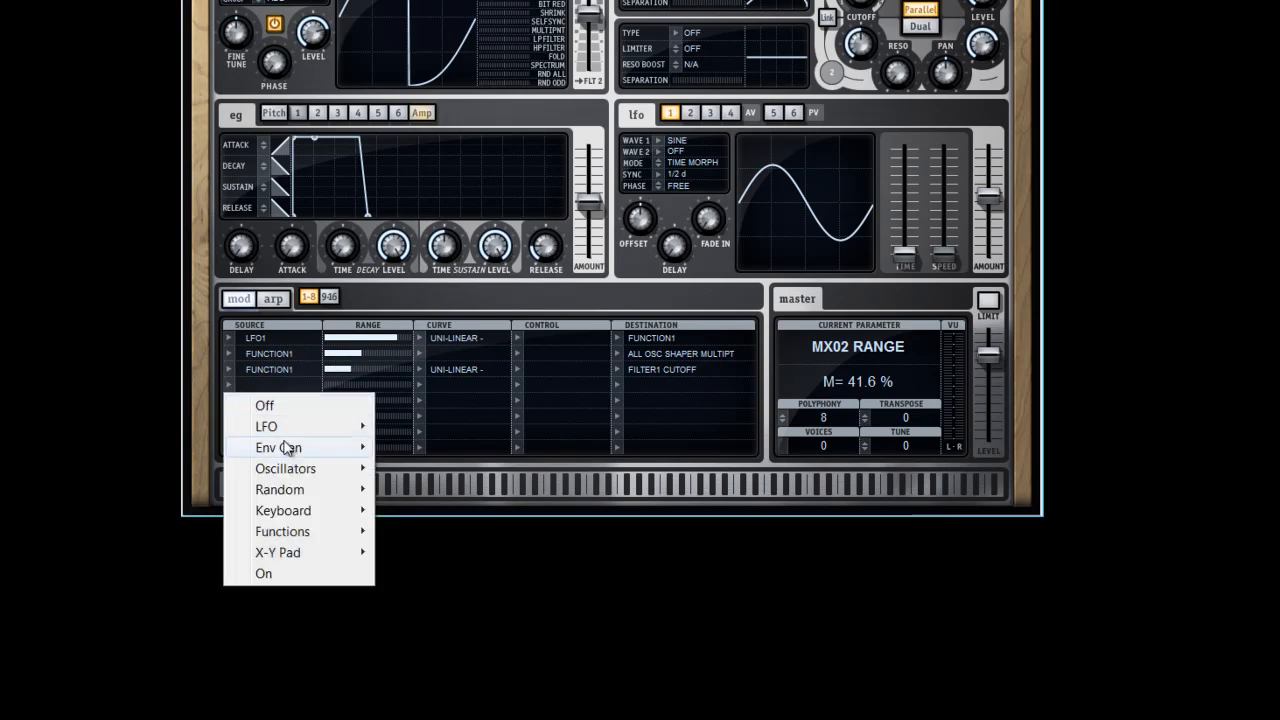
mouse_move(286, 469)
mouse_move(337, 451)
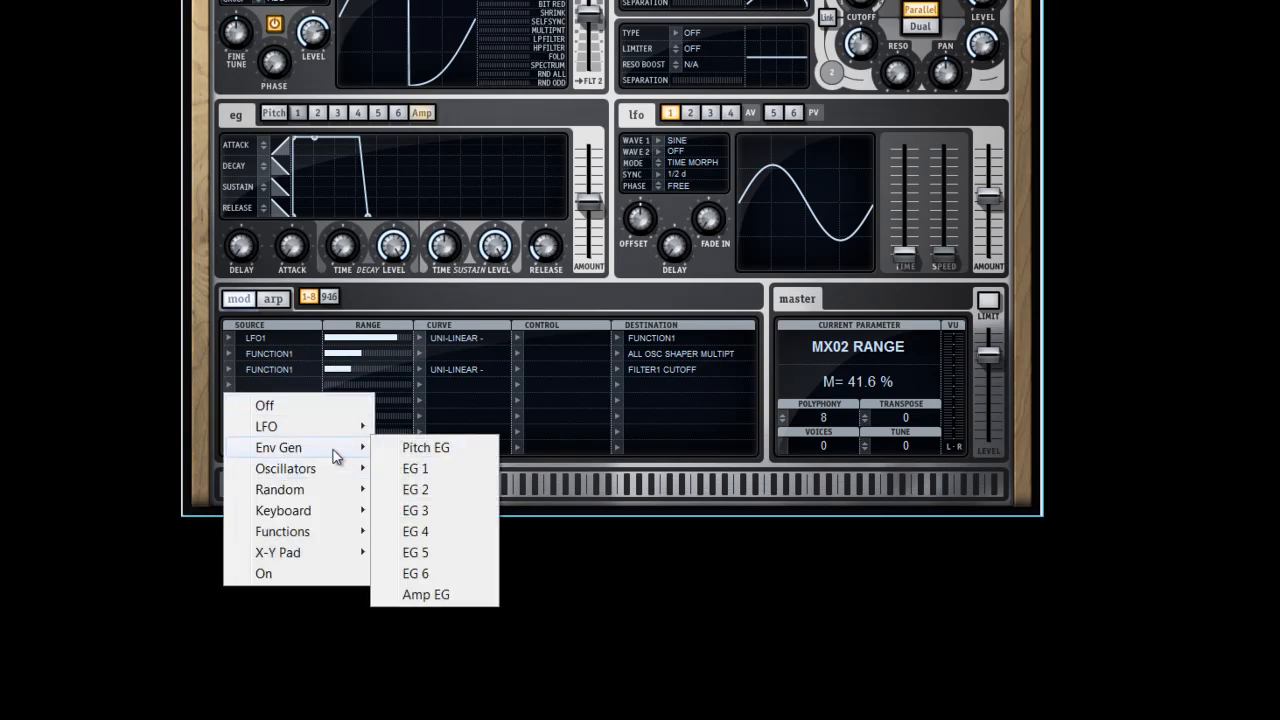
left_click(410, 468)
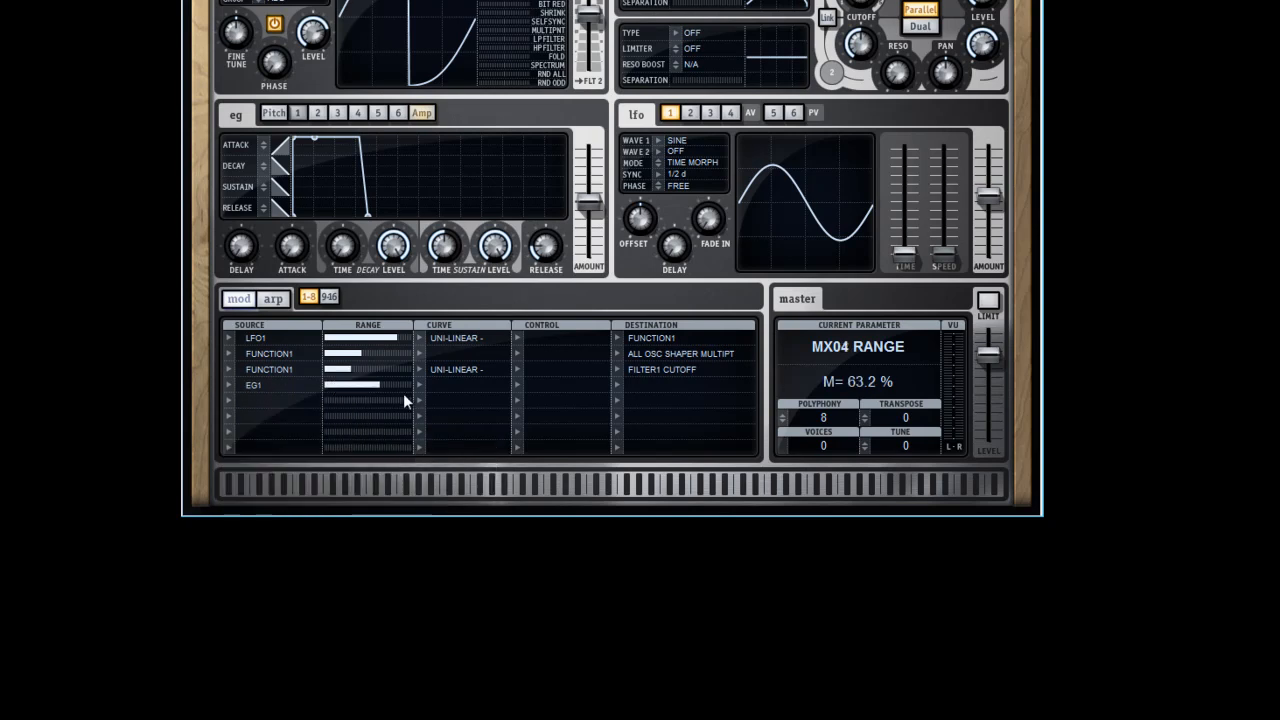
left_click(616, 385)
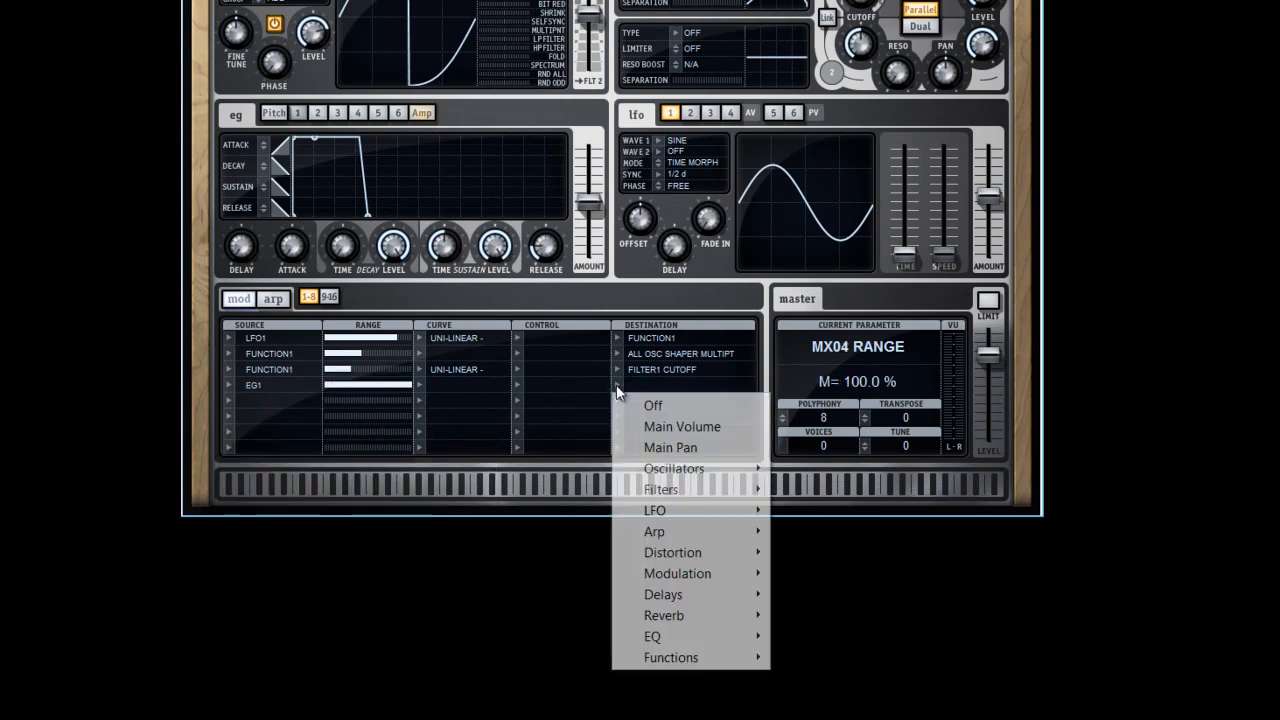
mouse_move(699, 478)
mouse_move(812, 477)
left_click(984, 511)
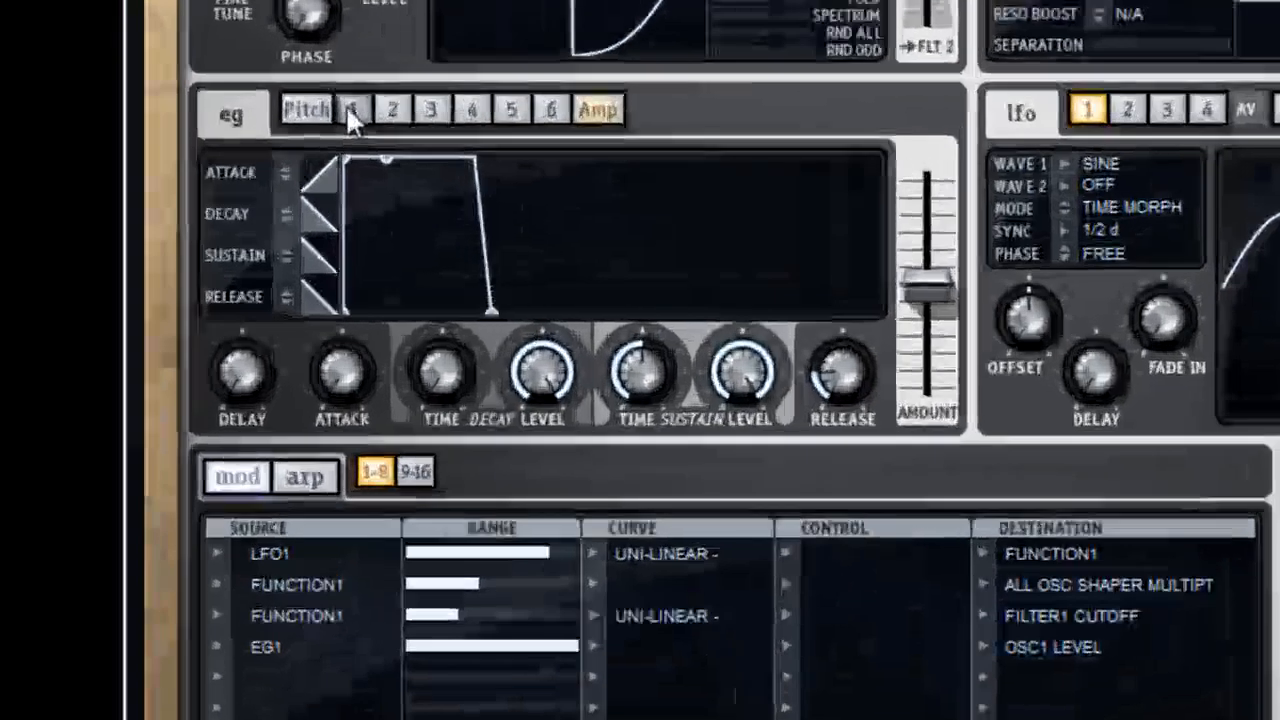
Step: Raise EG 1's amount to maximum, lengthen its decay time, and bring its decay level, sustain time and sustain level down to near zero
left_click(352, 112)
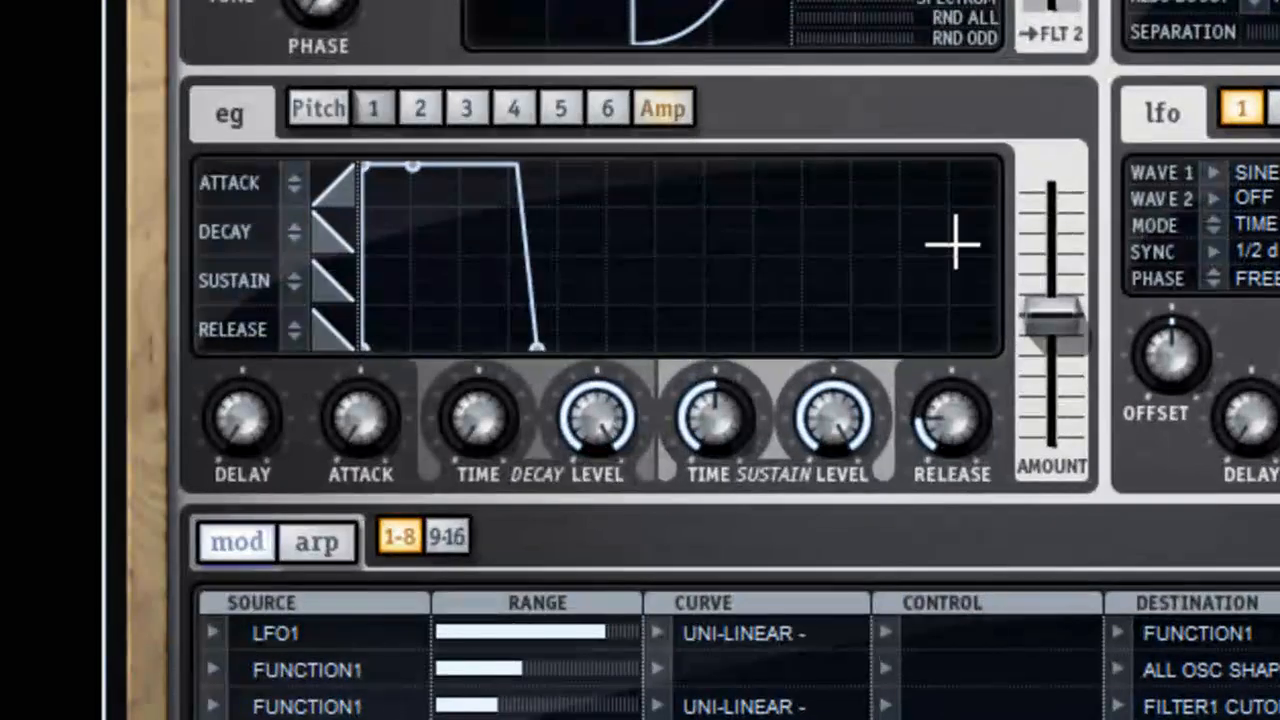
left_click_drag(932, 291, 920, 179)
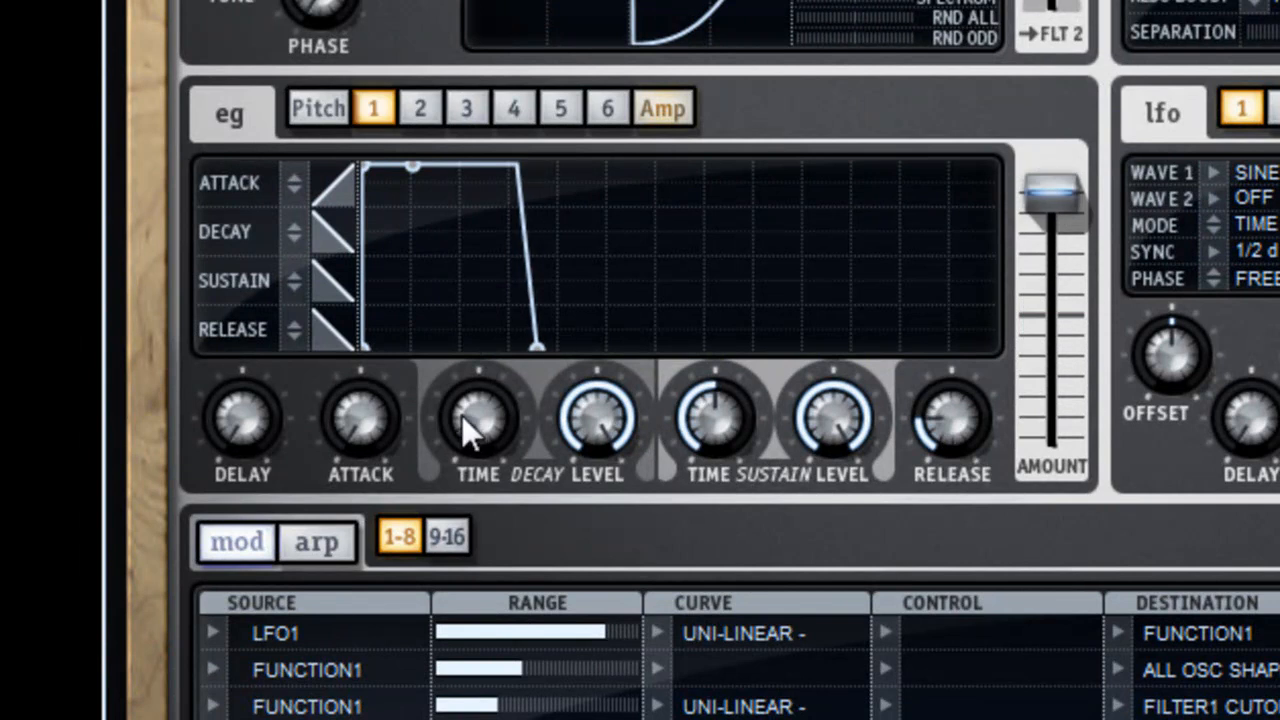
left_click_drag(482, 427, 576, 99)
left_click_drag(596, 431, 598, 530)
left_click_drag(722, 410, 857, 700)
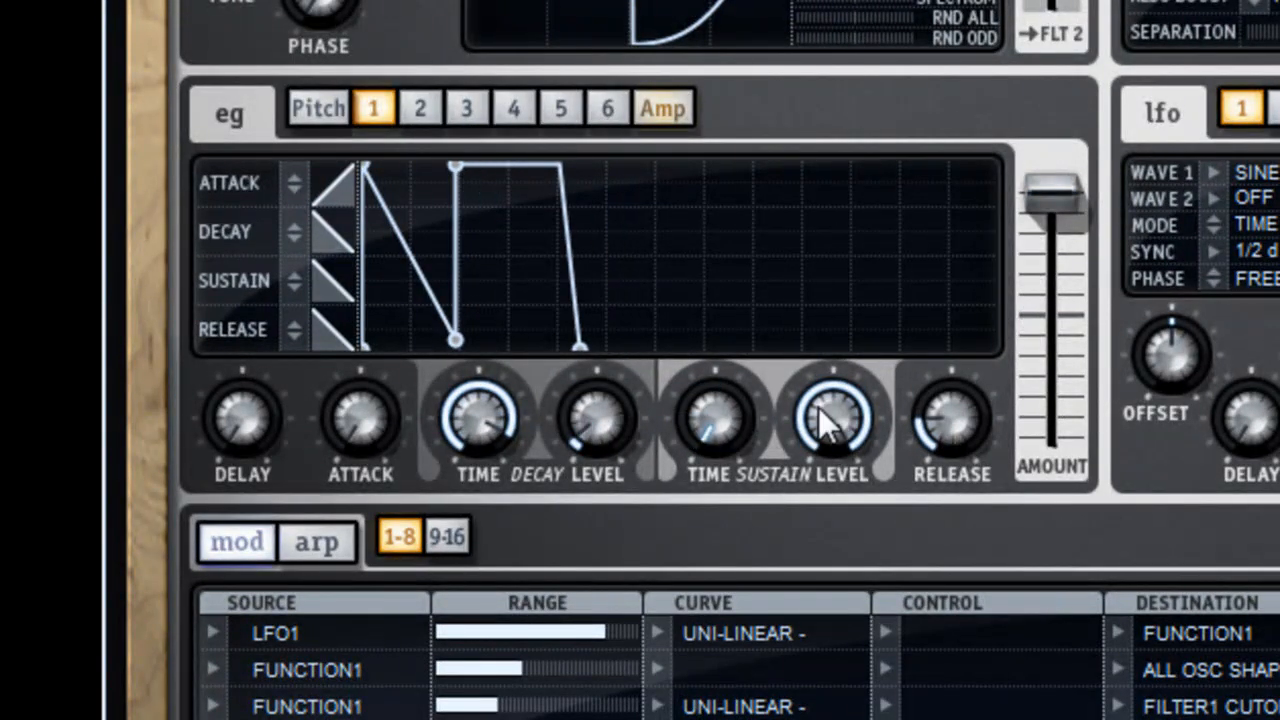
left_click_drag(820, 408, 824, 715)
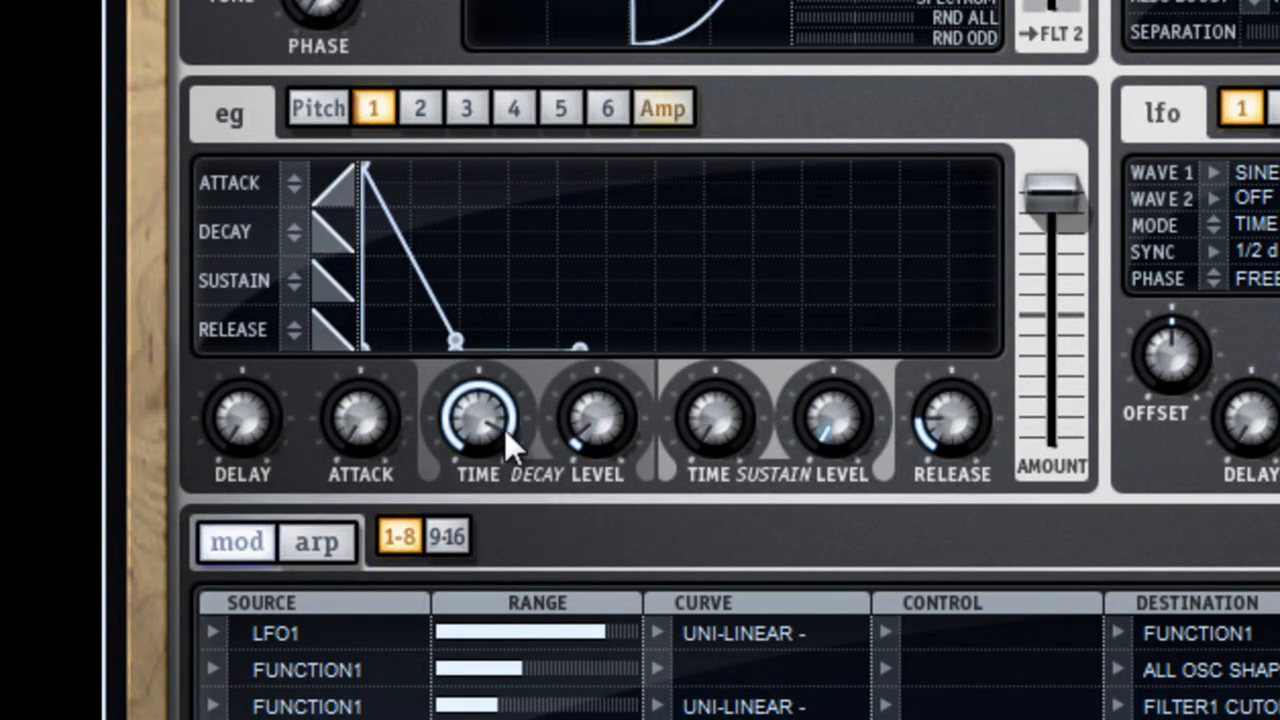
Step: Give EG 1's decay a steep concave curve and shorten its decay time to a moderate setting
left_click(426, 280)
left_click_drag(466, 442, 517, 570)
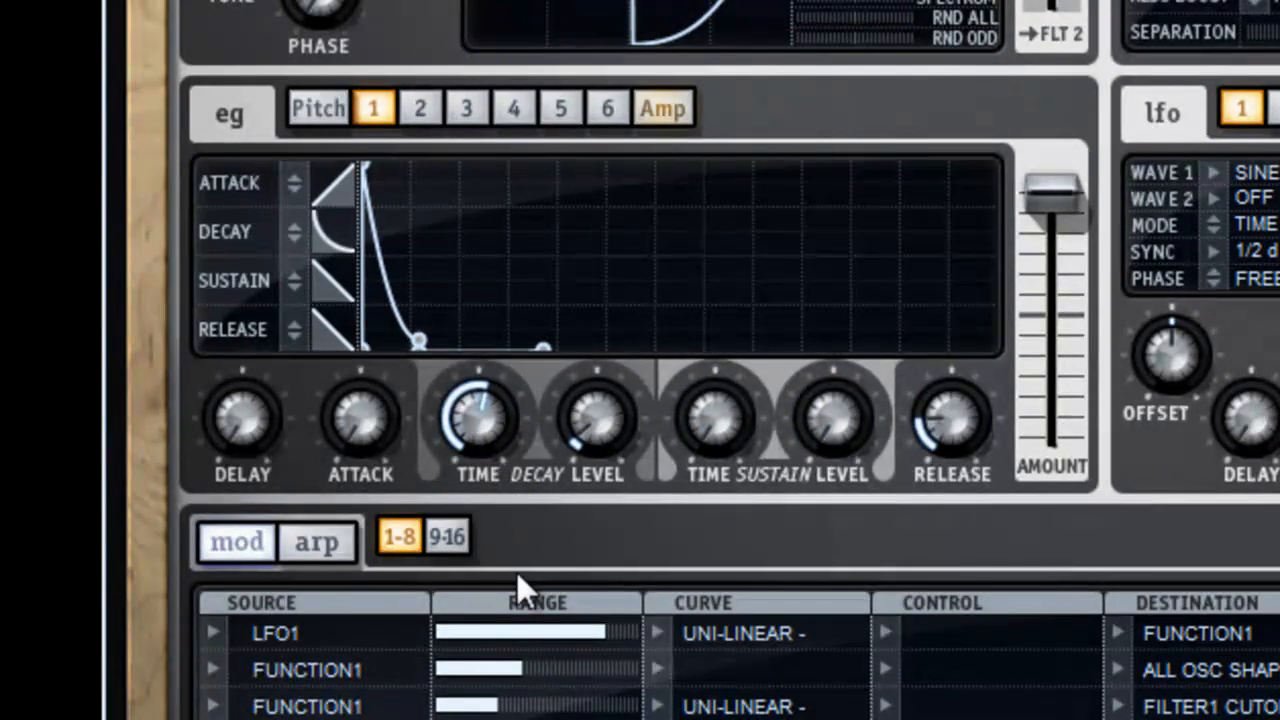
left_click_drag(465, 422, 468, 372)
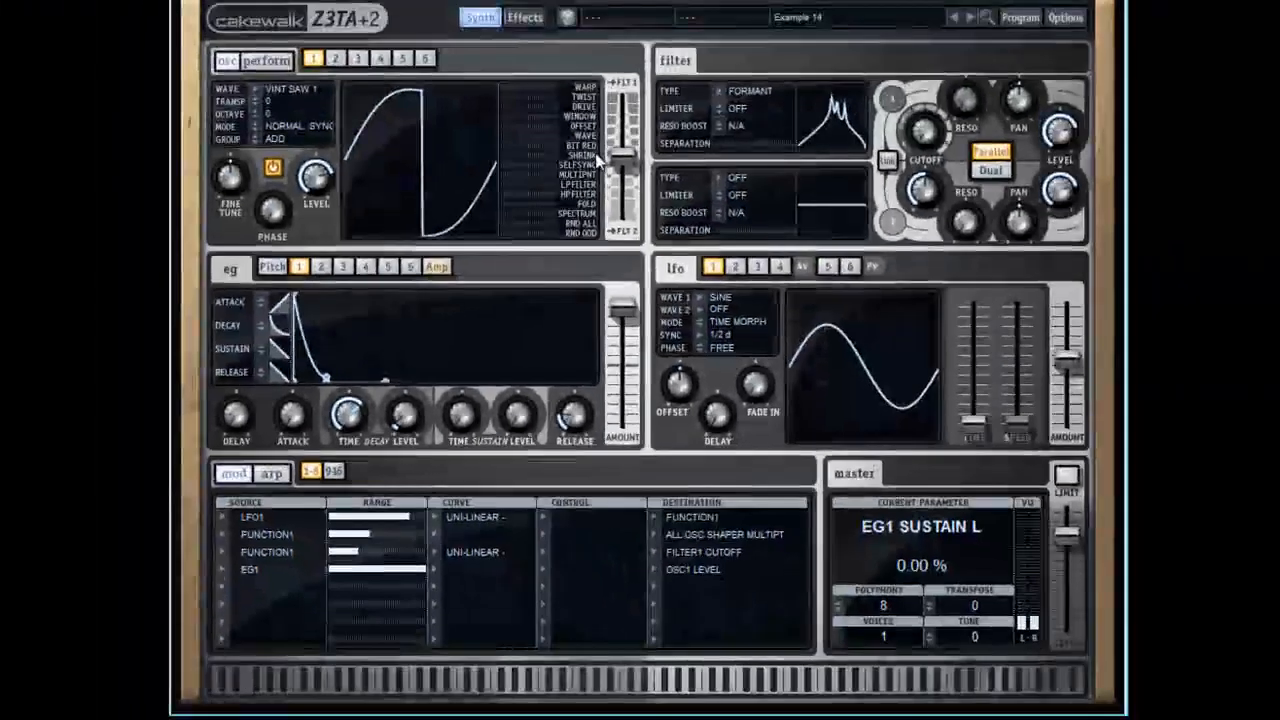
Step: Send oscillator 1 fully to filter 1 and oscillator 2, with a Multi Triangle wave, fully to filter 2, both at octave +1
left_click_drag(622, 155, 622, 97)
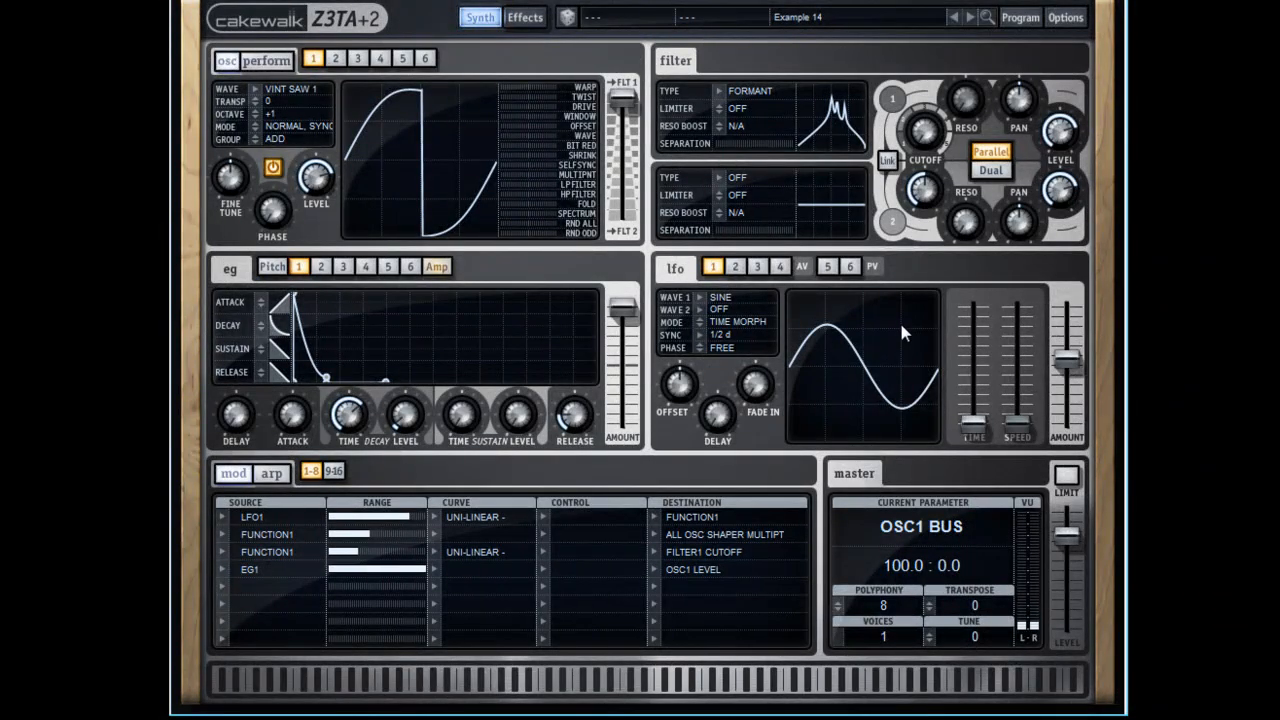
left_click(335, 60)
left_click(257, 89)
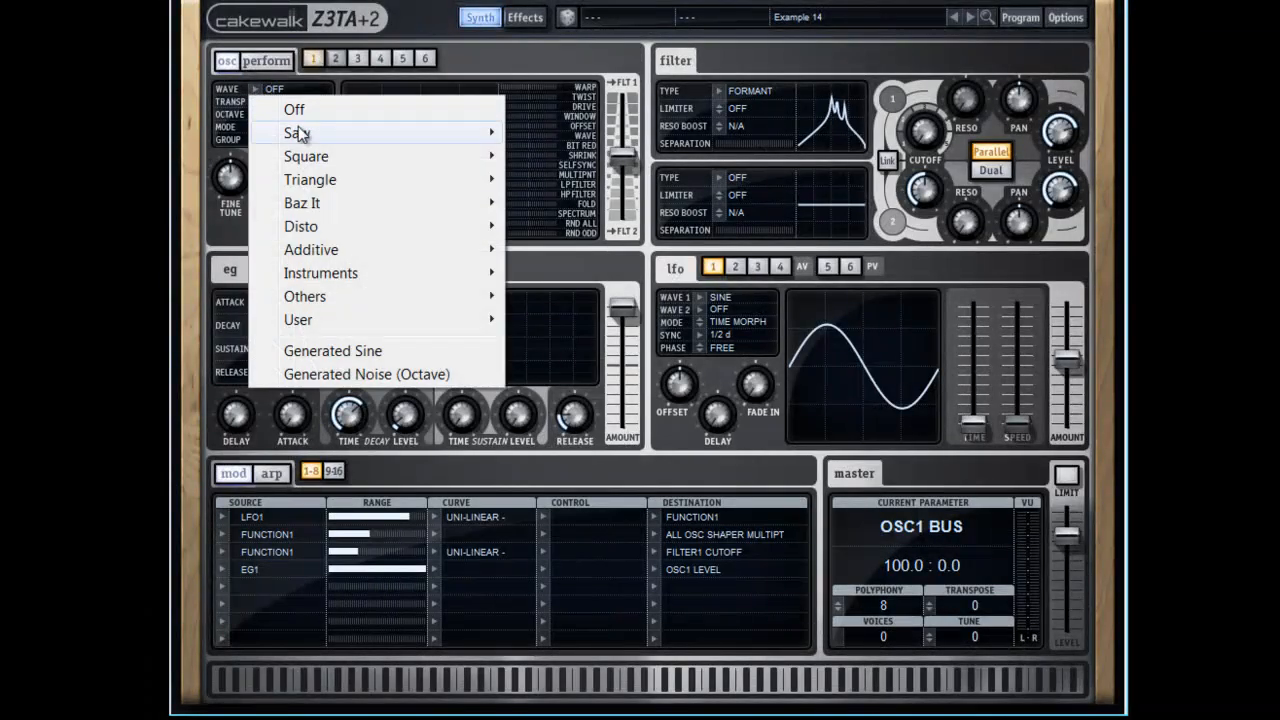
mouse_move(318, 175)
left_click(567, 242)
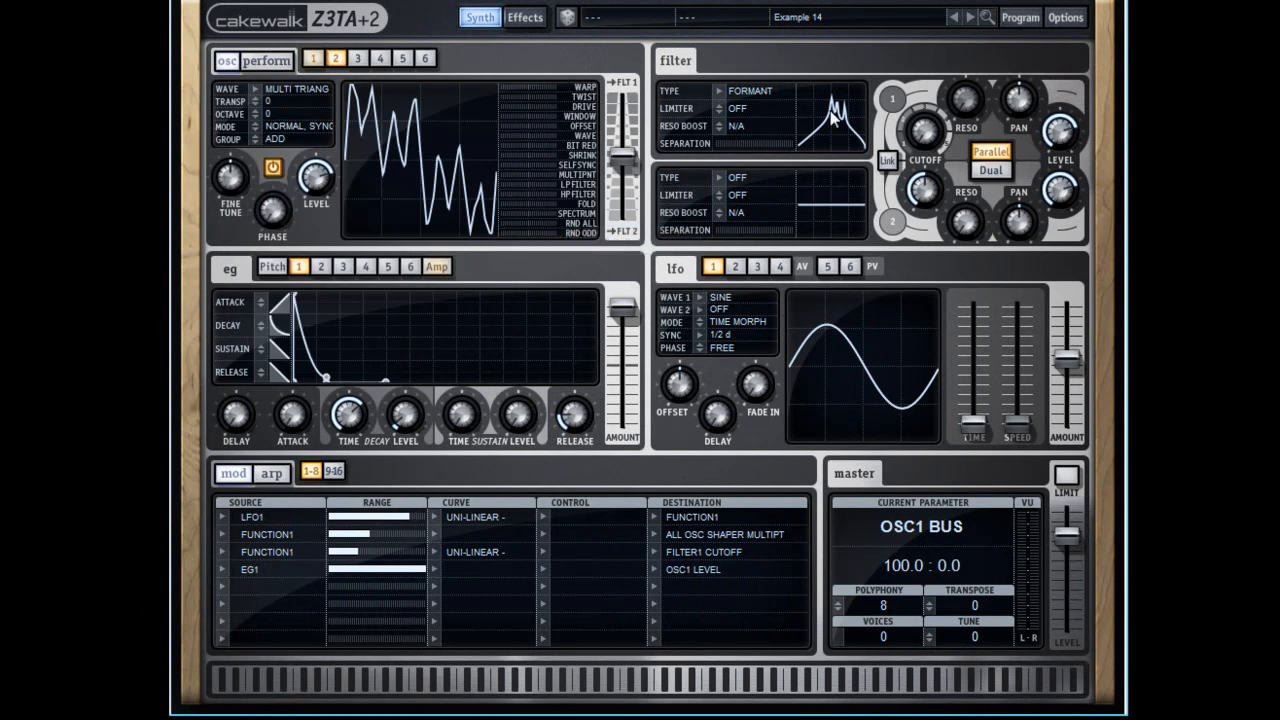
left_click_drag(620, 156, 621, 214)
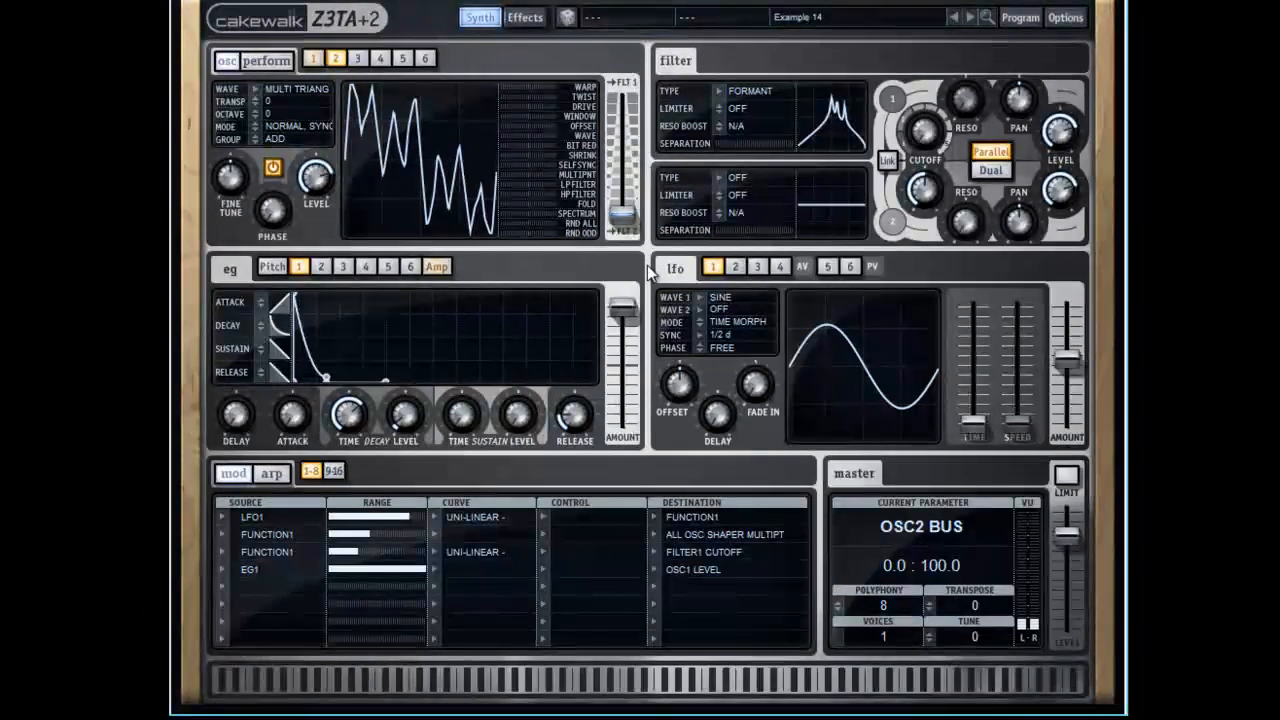
left_click_drag(924, 131, 924, 131)
left_click(272, 113)
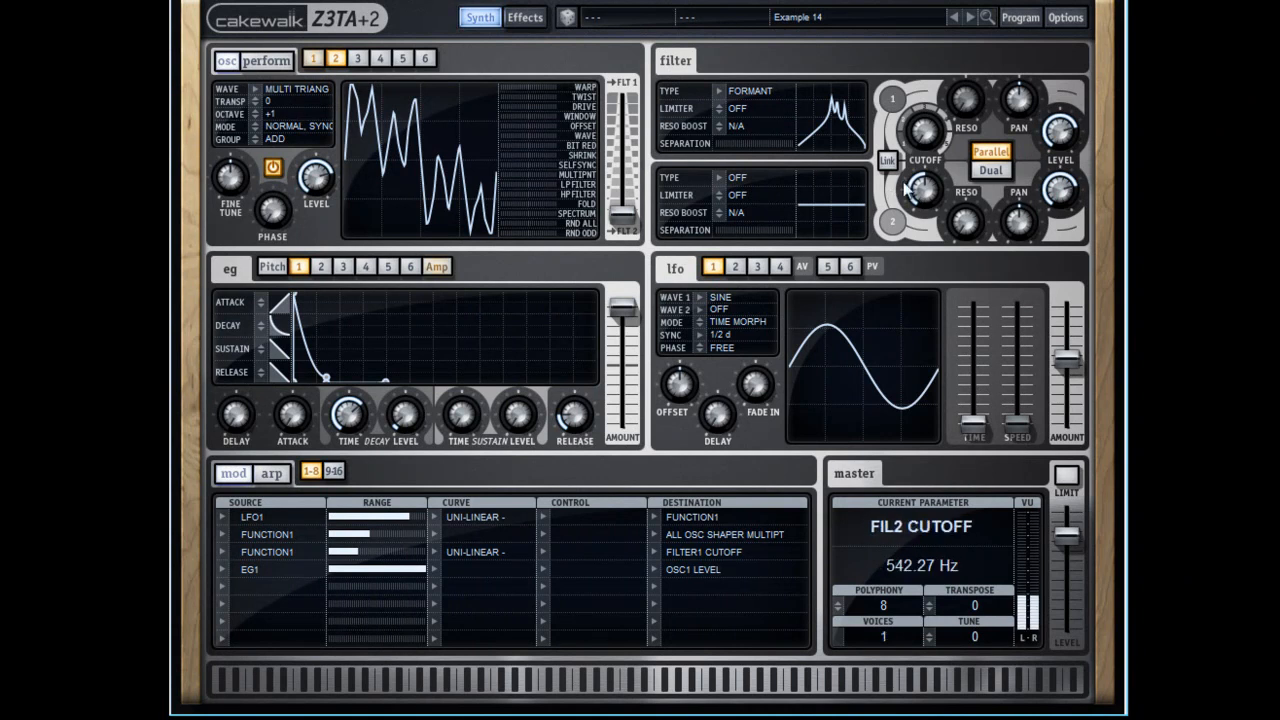
Step: Set filter 2 to 36 dB/Oct LPF and adjust its cutoff
left_click_drag(895, 192, 928, 235)
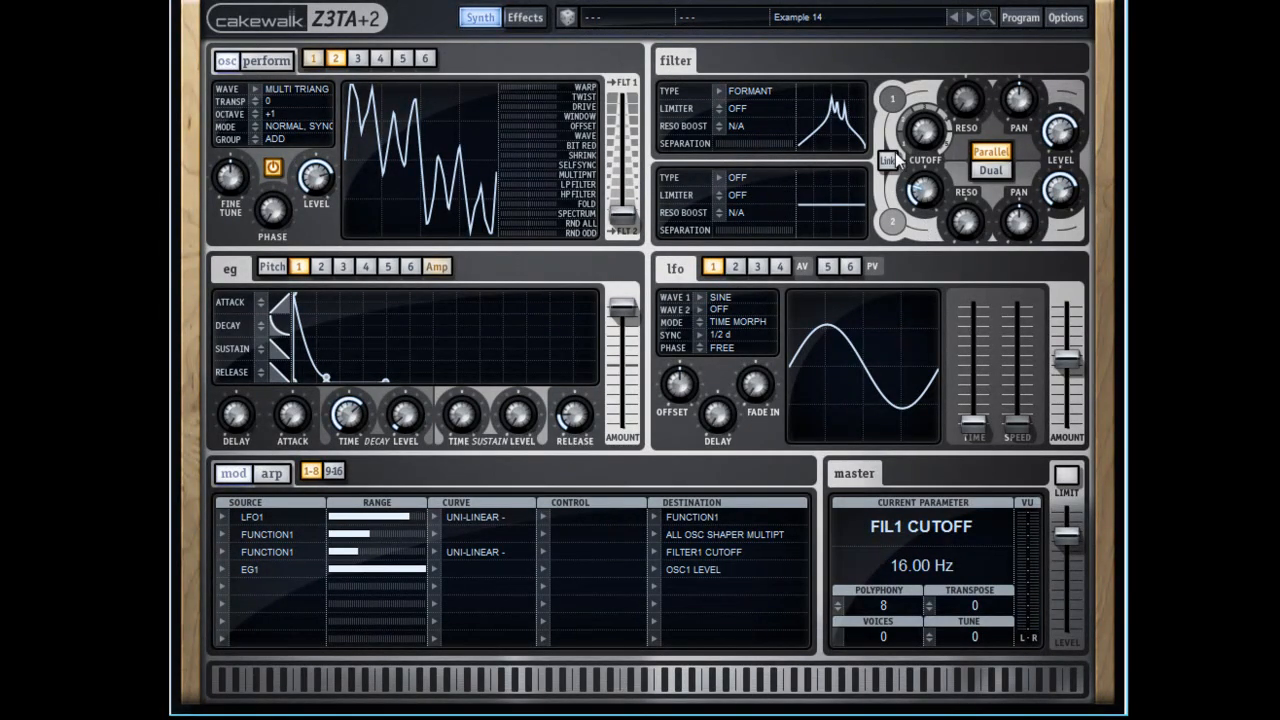
left_click(726, 183)
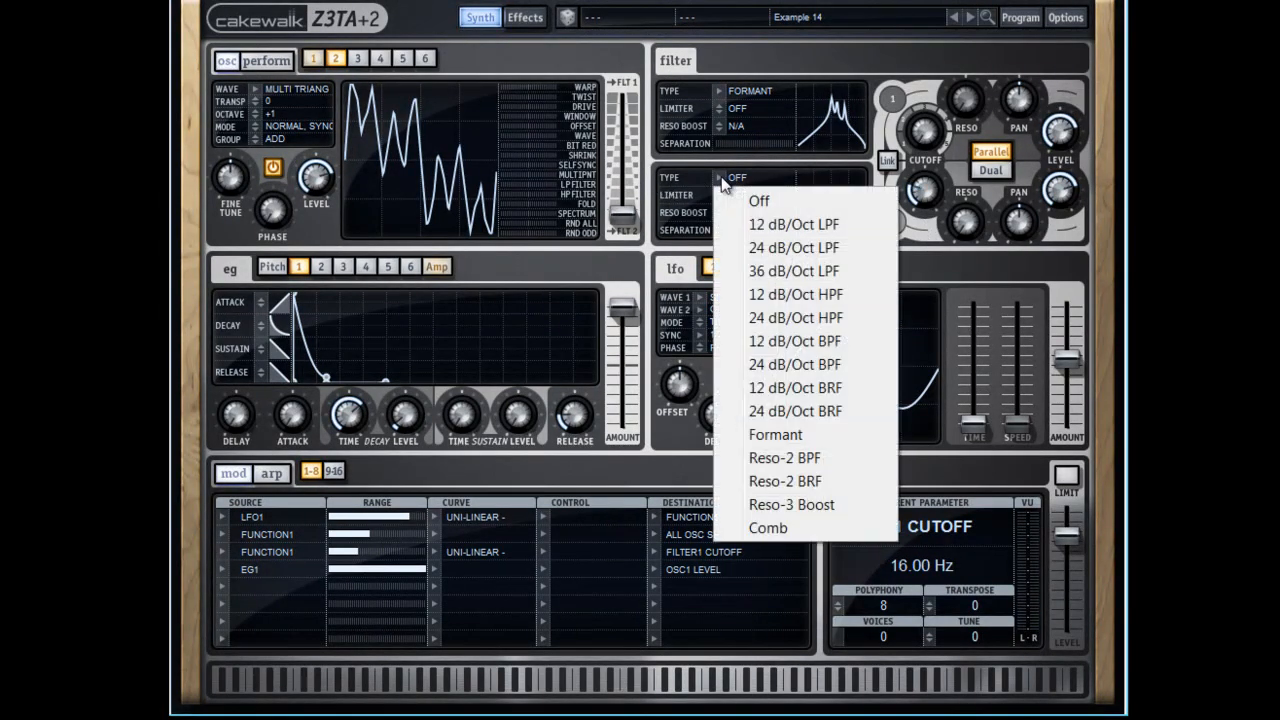
left_click(790, 271)
left_click_drag(888, 195, 955, 172)
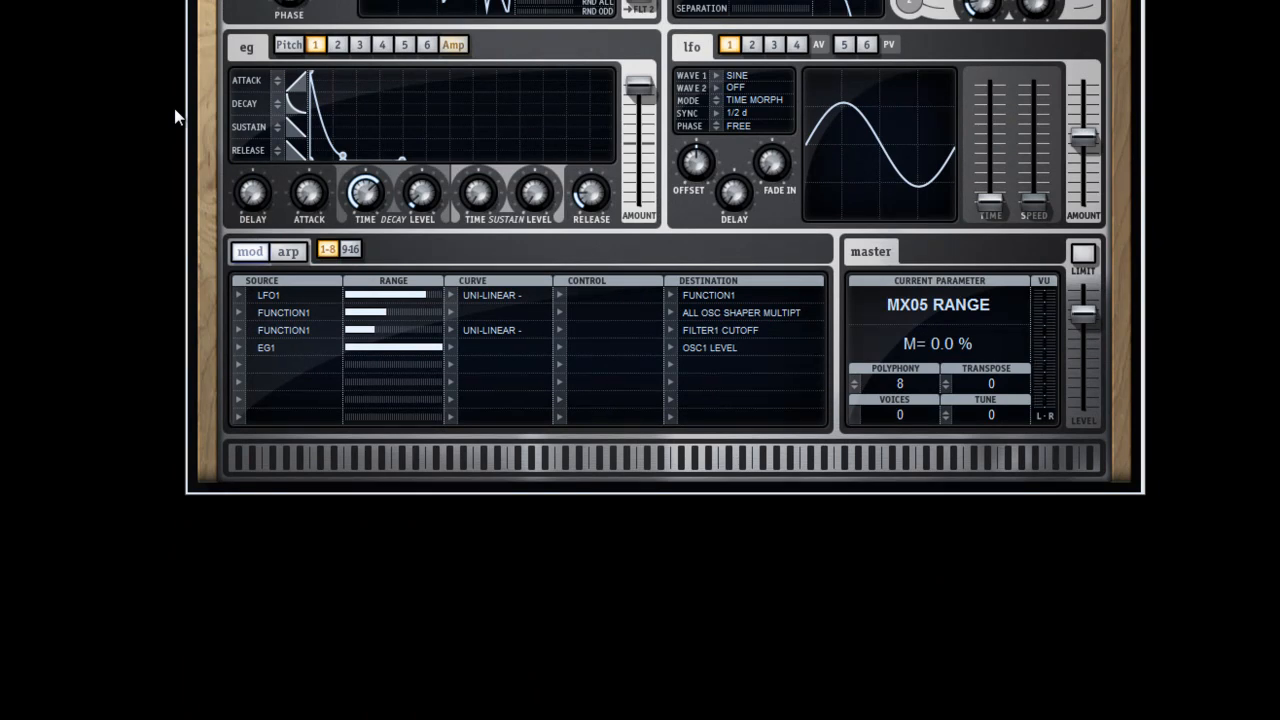
Step: Route U-Note # to filter 2's cutoff in the fifth modulation row with a Unipolar-Linear + curve and a range of about half
left_click(239, 364)
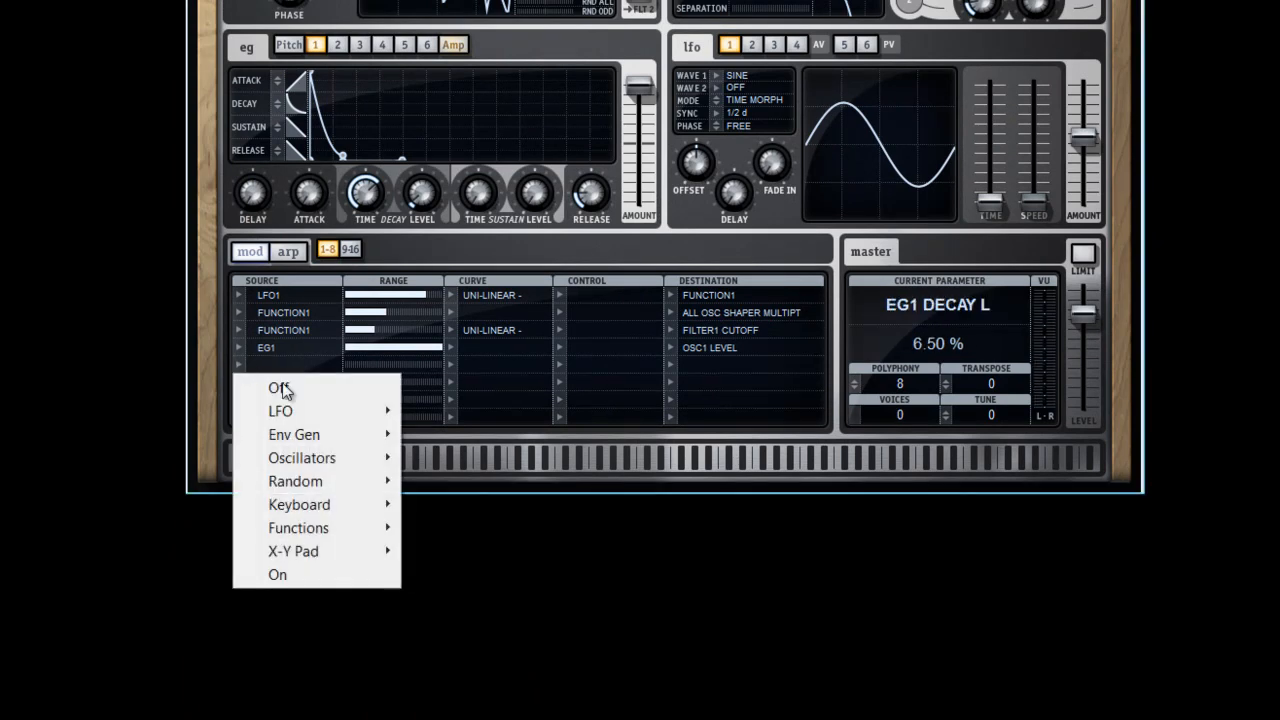
mouse_move(349, 504)
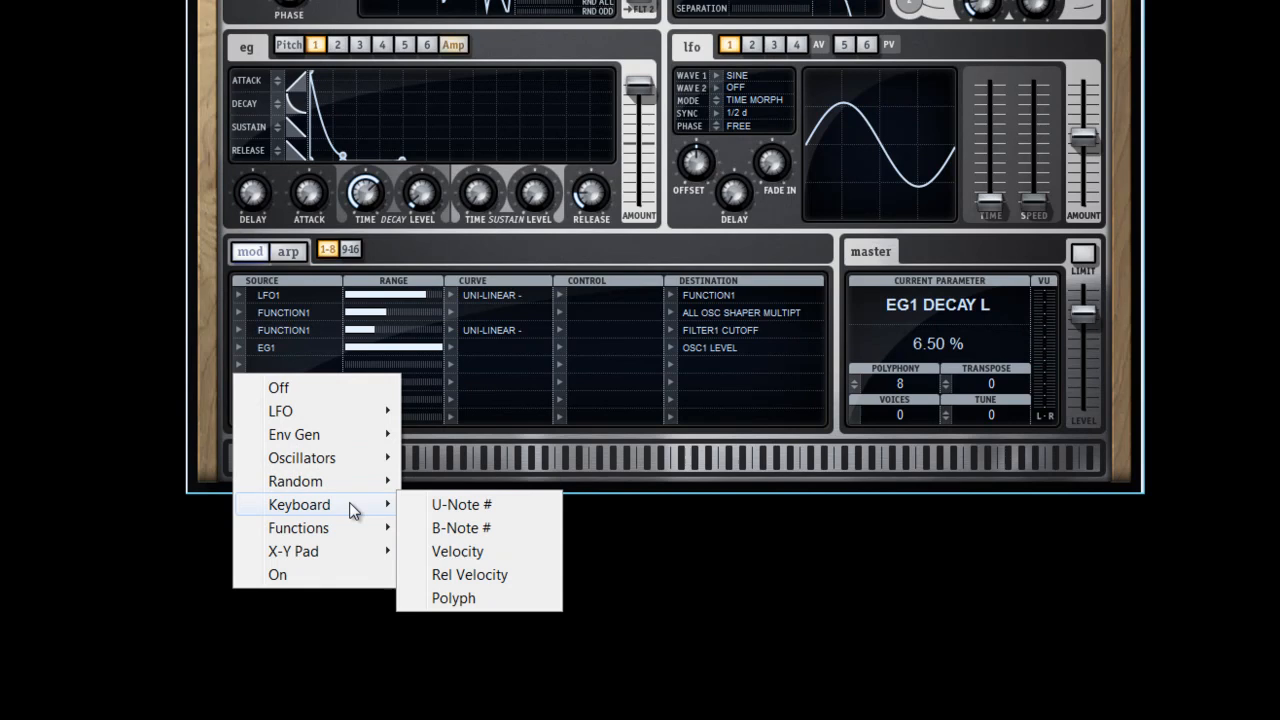
left_click(468, 505)
left_click_drag(372, 360, 415, 381)
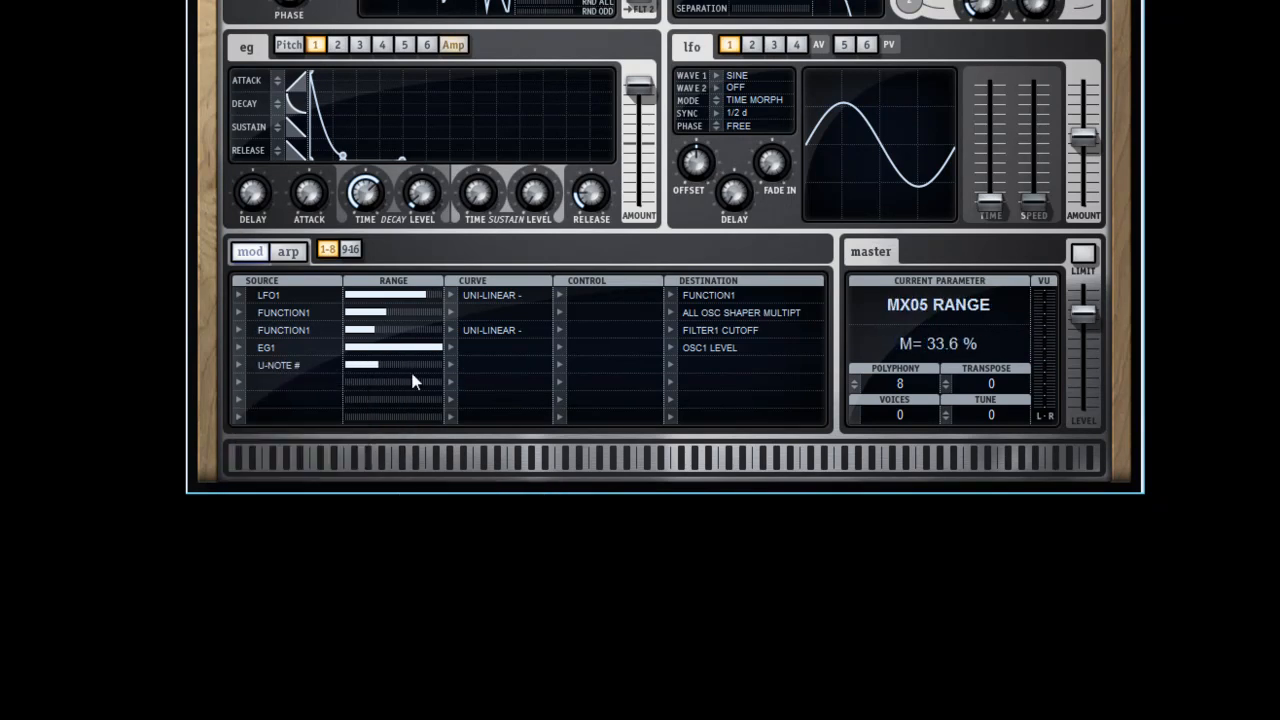
left_click(448, 369)
mouse_move(497, 412)
left_click(687, 470)
left_click(670, 365)
mouse_move(775, 488)
mouse_move(898, 508)
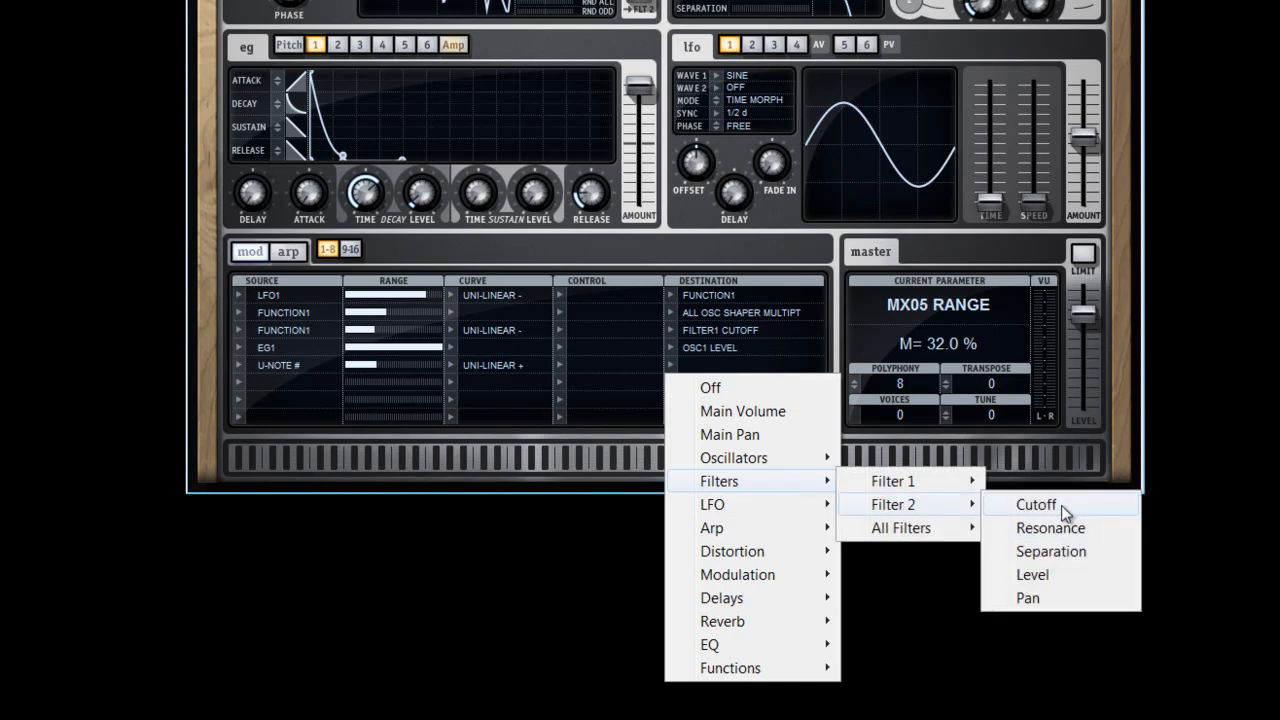
left_click(1060, 505)
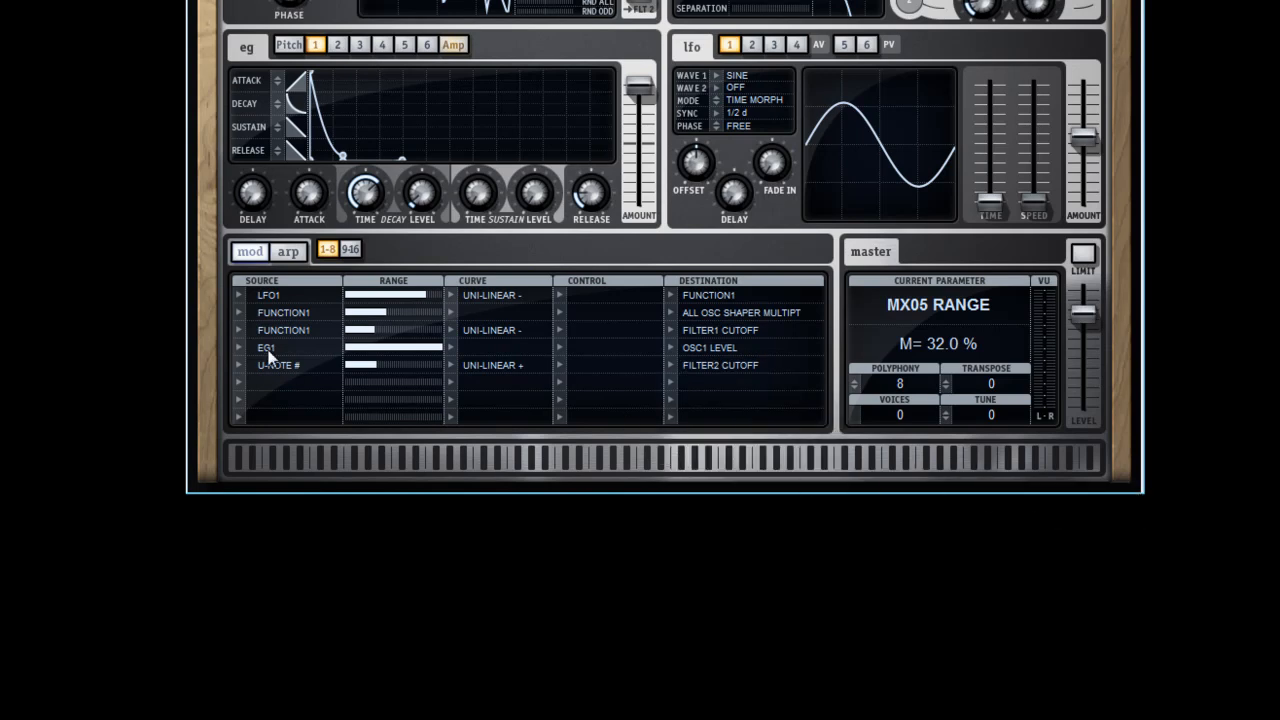
mouse_move(379, 363)
left_mouse_down()
mouse_move(350, 363)
mouse_move(413, 363)
mouse_move(401, 364)
left_mouse_up()
left_click(365, 293)
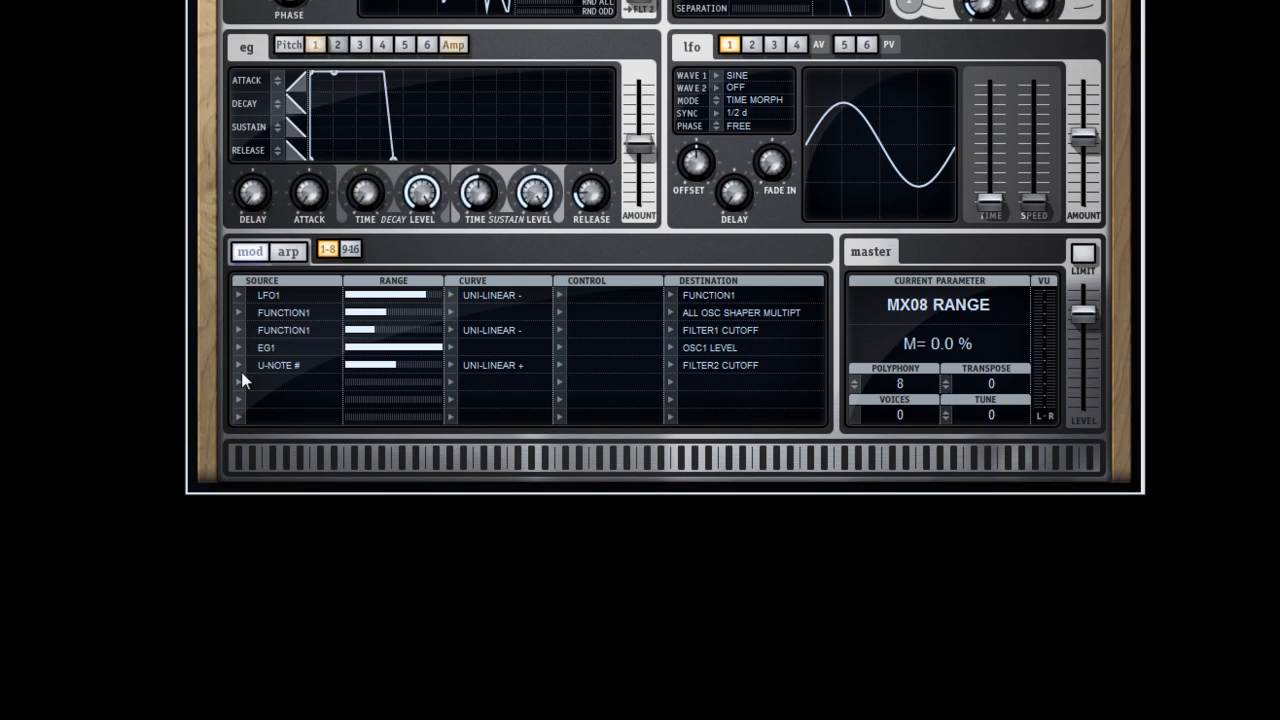
Step: Route EG 2 to oscillator 2's pitch in the sixth modulation row with a Unipolar-Linear + curve and a range of 93.6 %
left_click(241, 381)
mouse_move(295, 458)
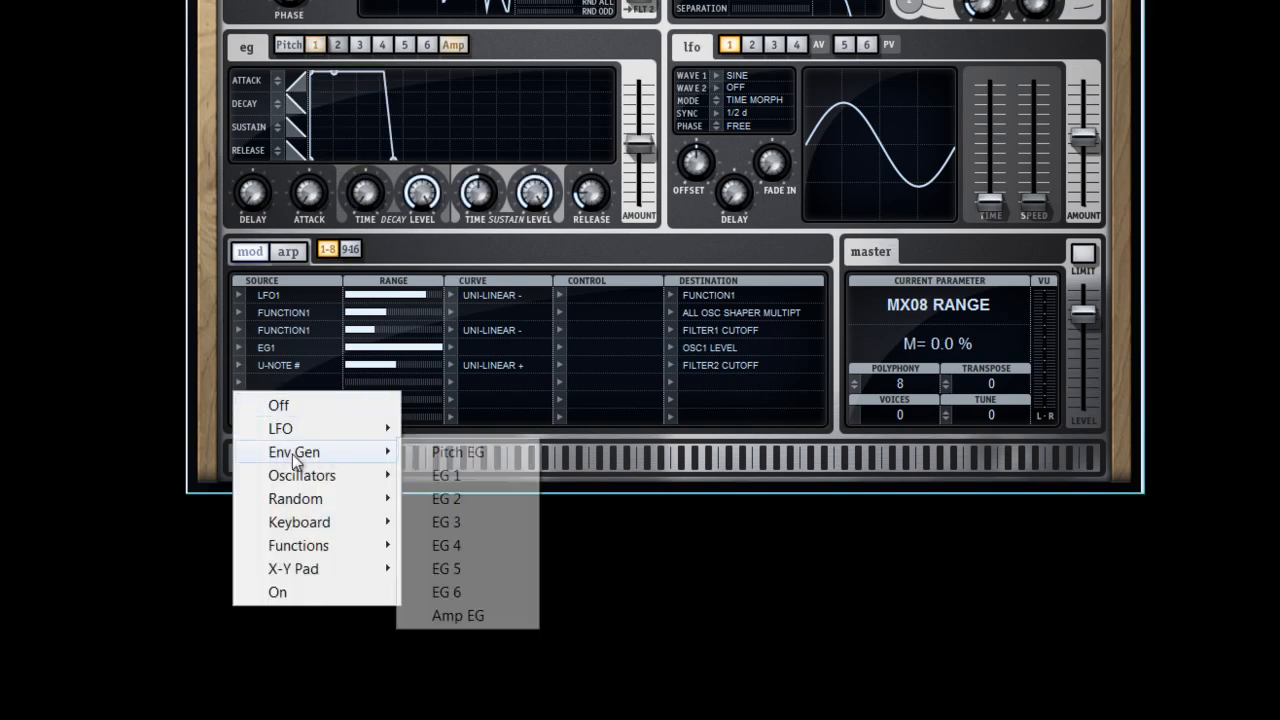
left_click(472, 498)
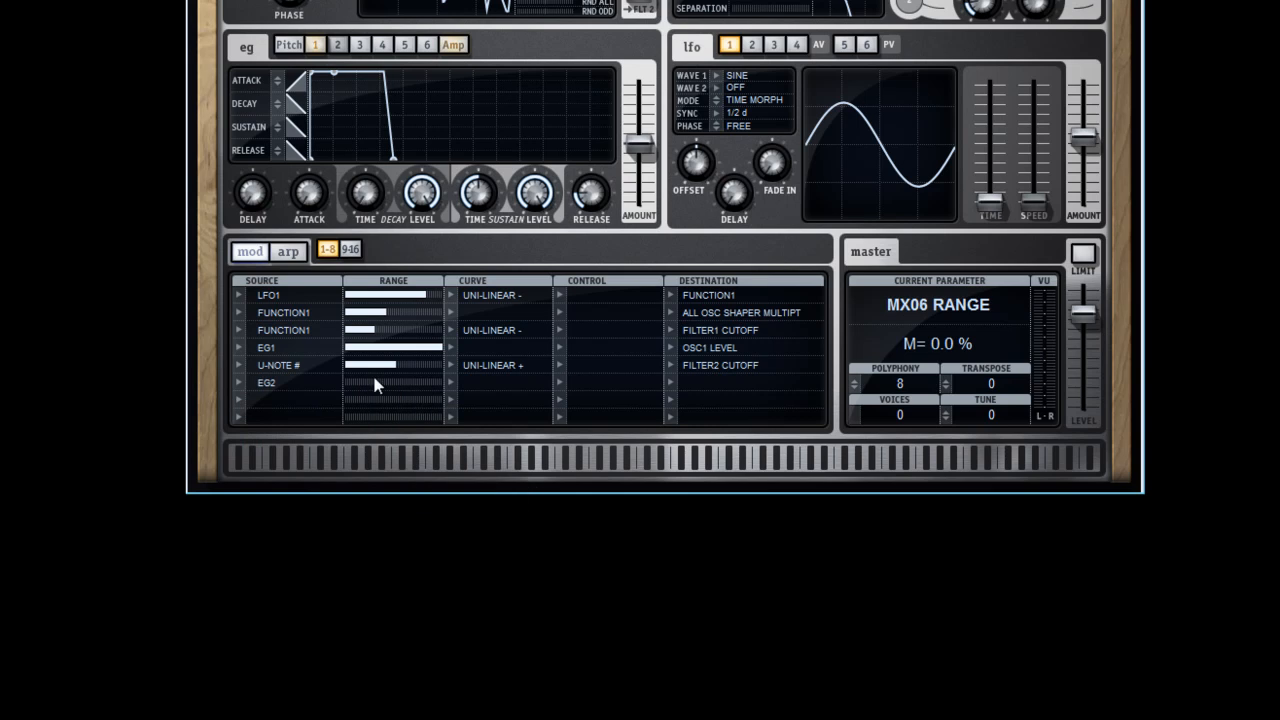
left_click_drag(406, 383, 520, 393)
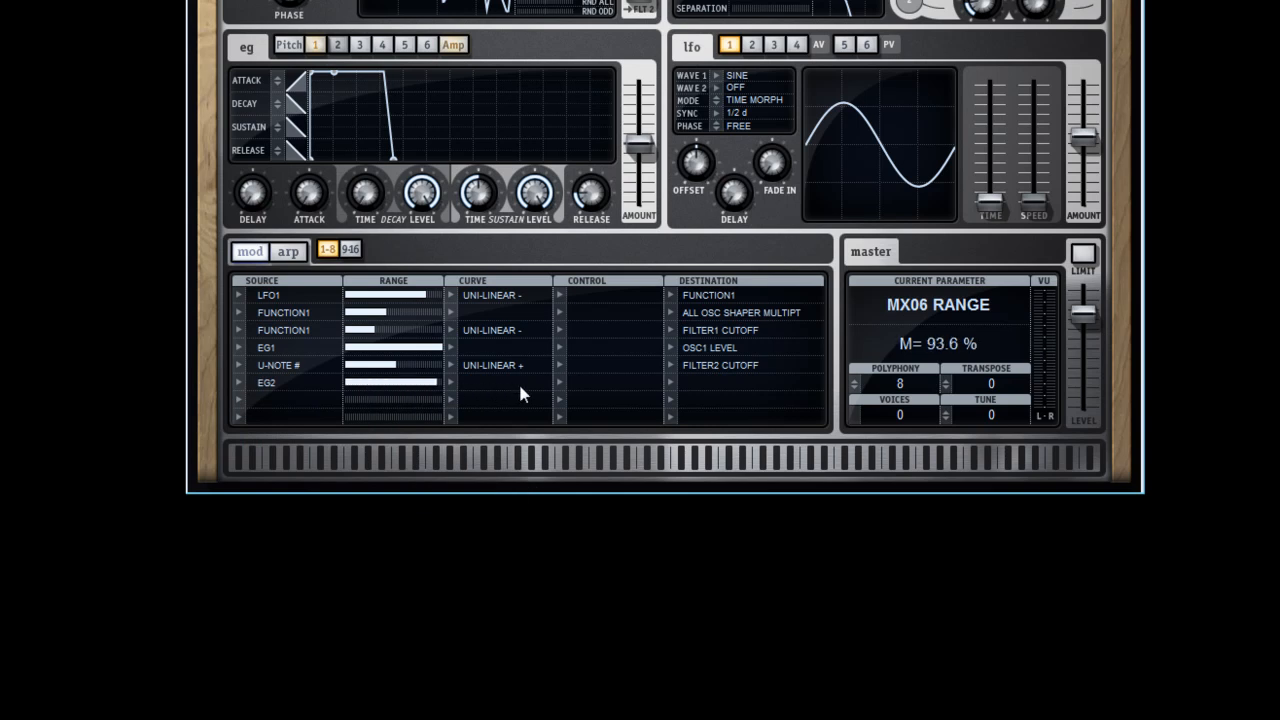
left_click(459, 383)
mouse_move(513, 433)
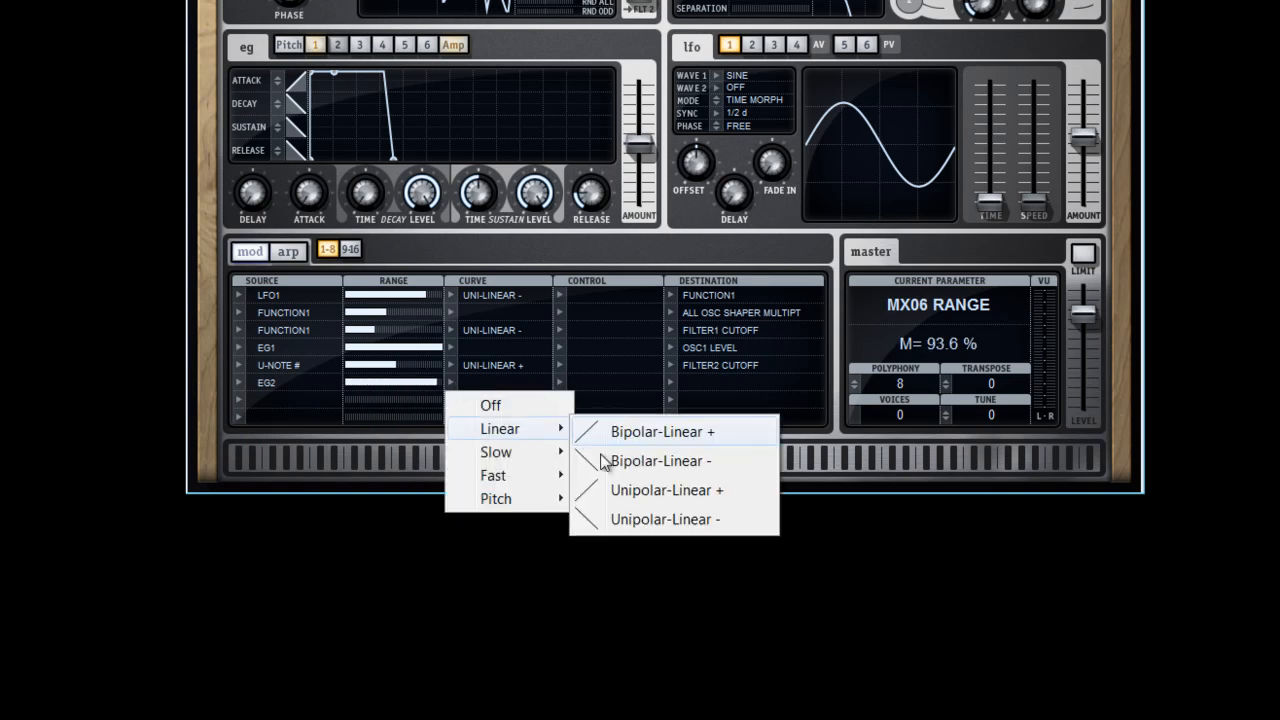
left_click(642, 494)
left_click(674, 385)
mouse_move(740, 476)
mouse_move(950, 500)
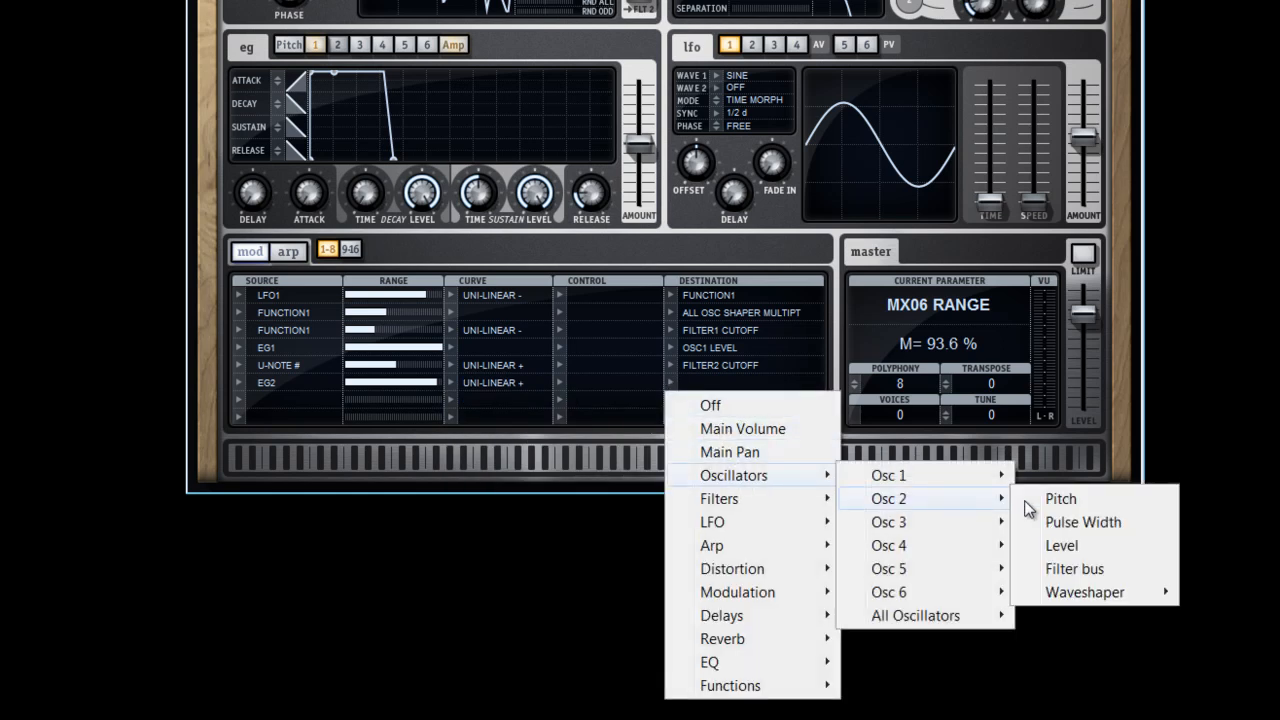
left_click(1075, 501)
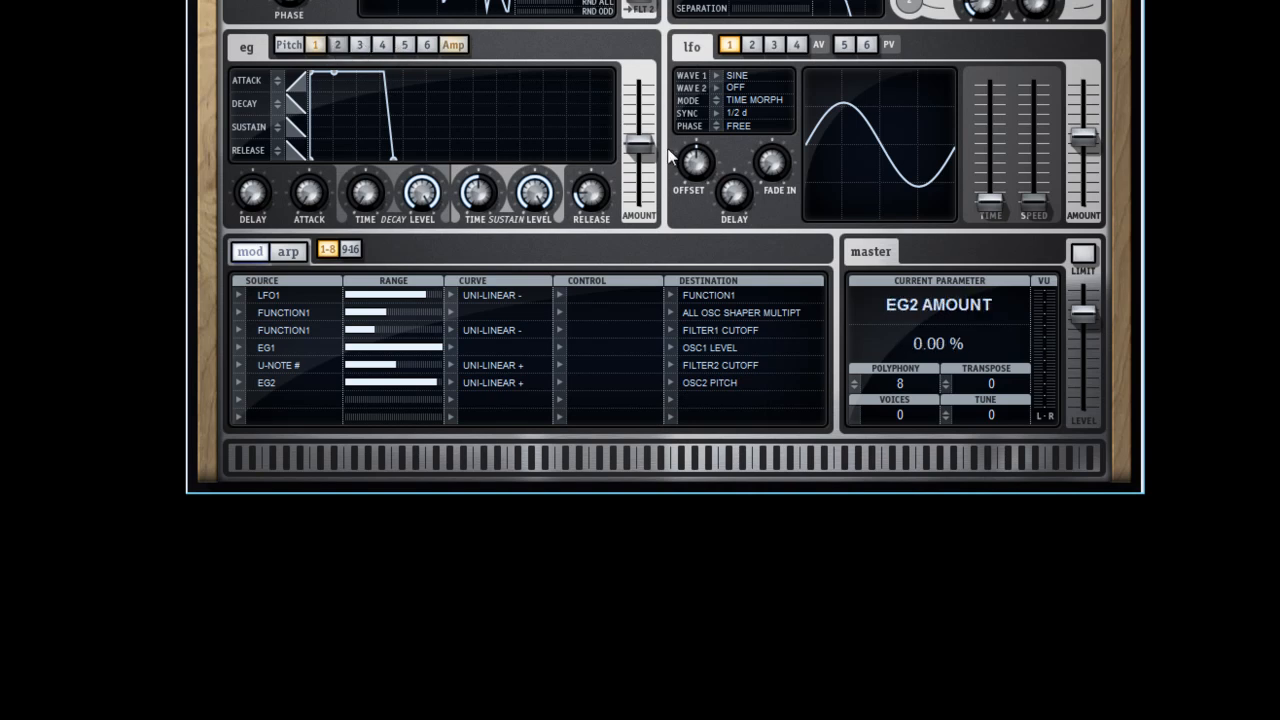
Step: Raise EG 2's amount and reduce its sustain time and sustain level to zero
left_click_drag(630, 150, 630, 88)
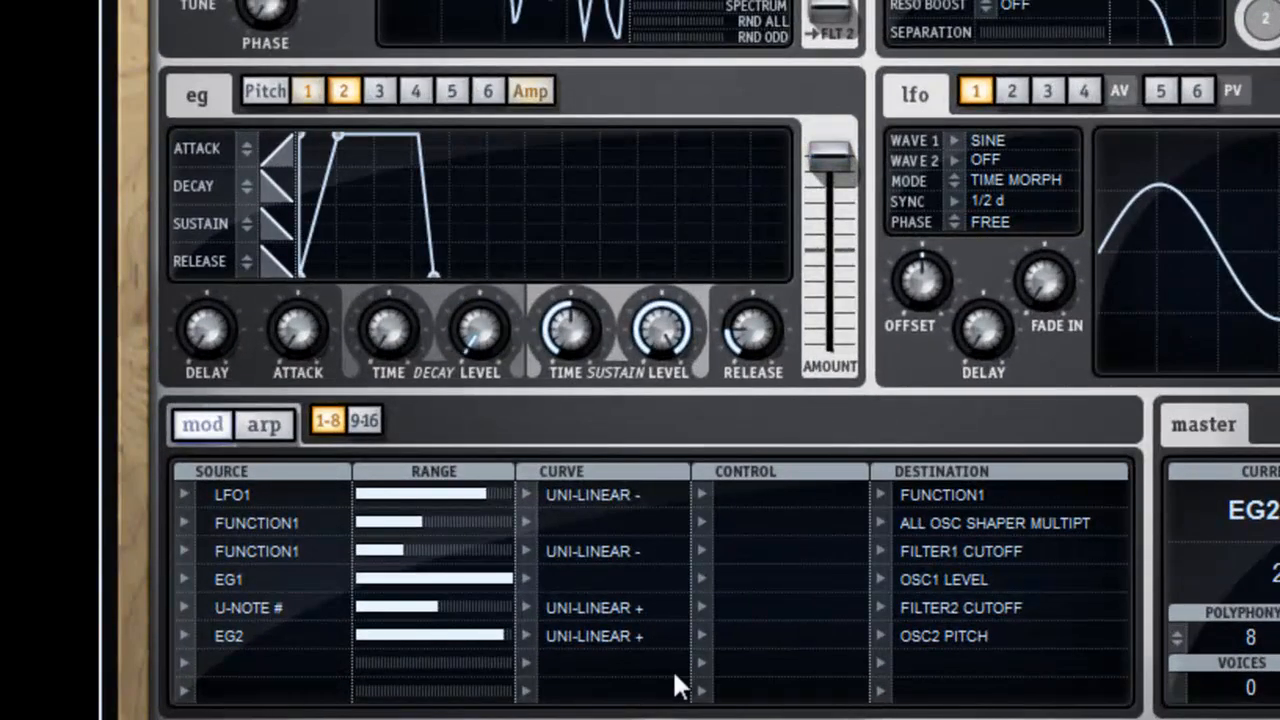
left_click_drag(592, 333, 722, 646)
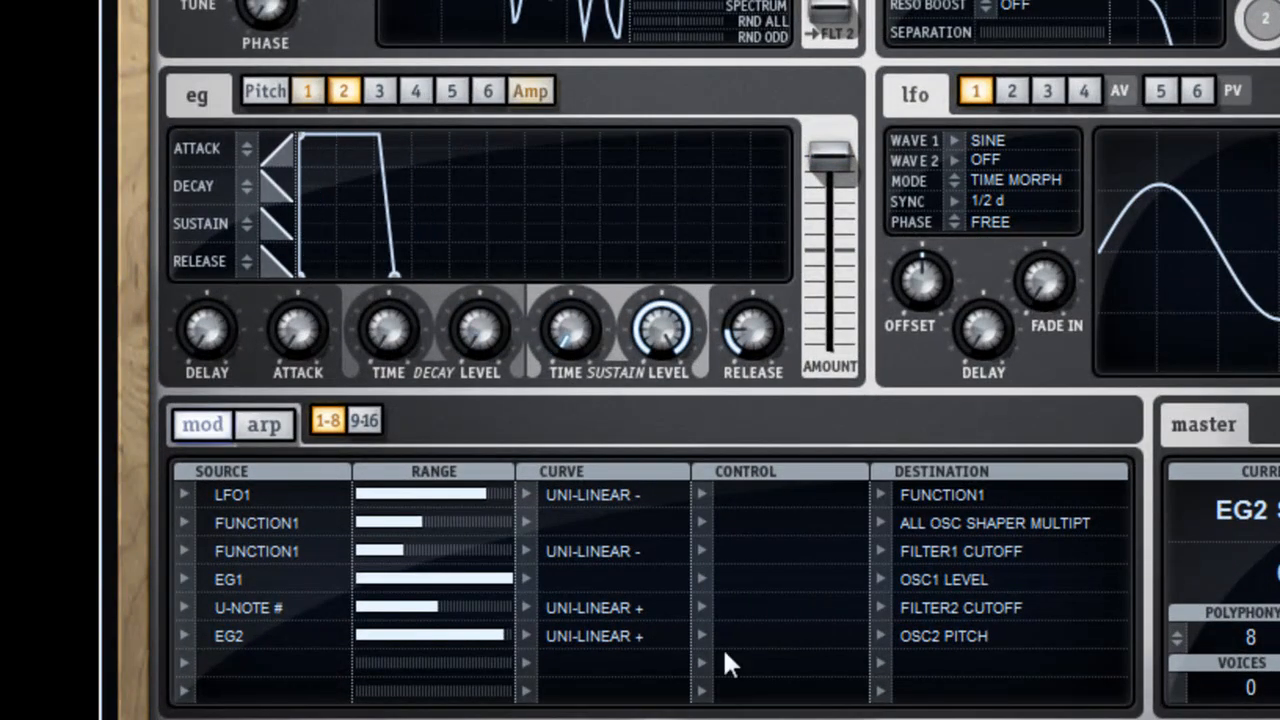
double_click(643, 337)
Step: Shape EG 2's decay with a moderate decay time and lower the envelope's amount to its minimum
left_click_drag(375, 316, 323, 228)
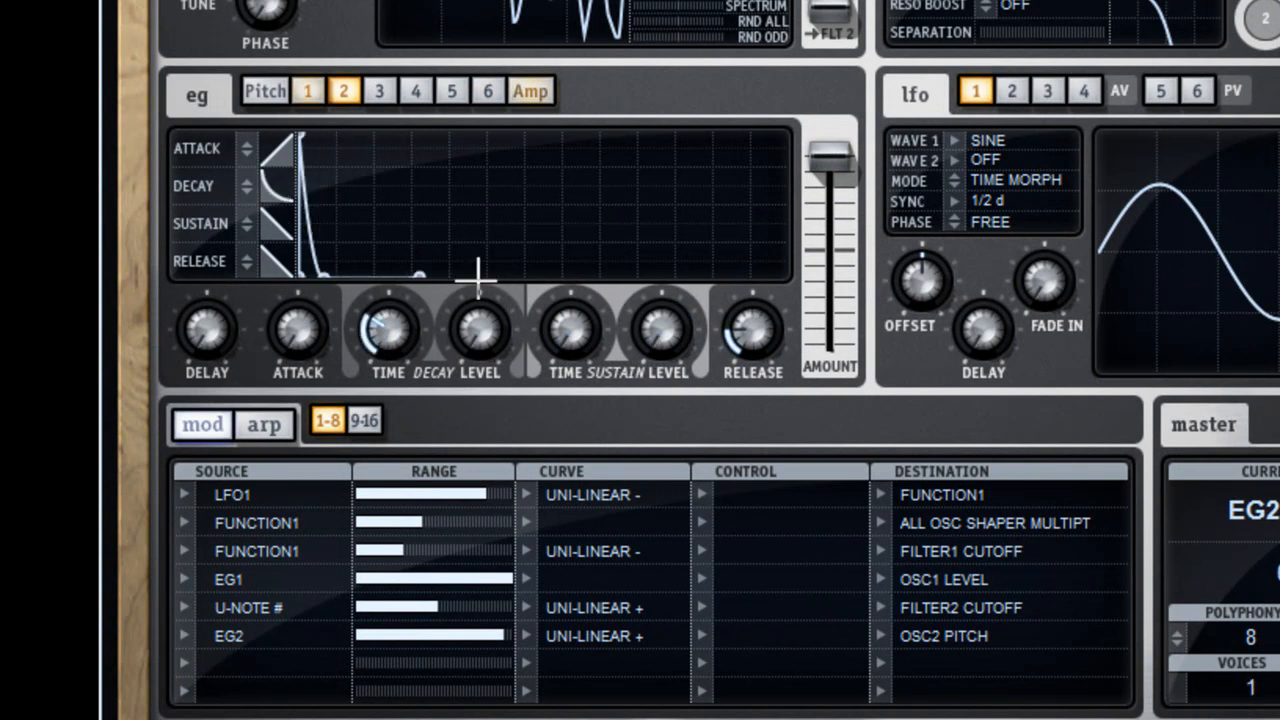
left_click_drag(388, 353, 386, 266)
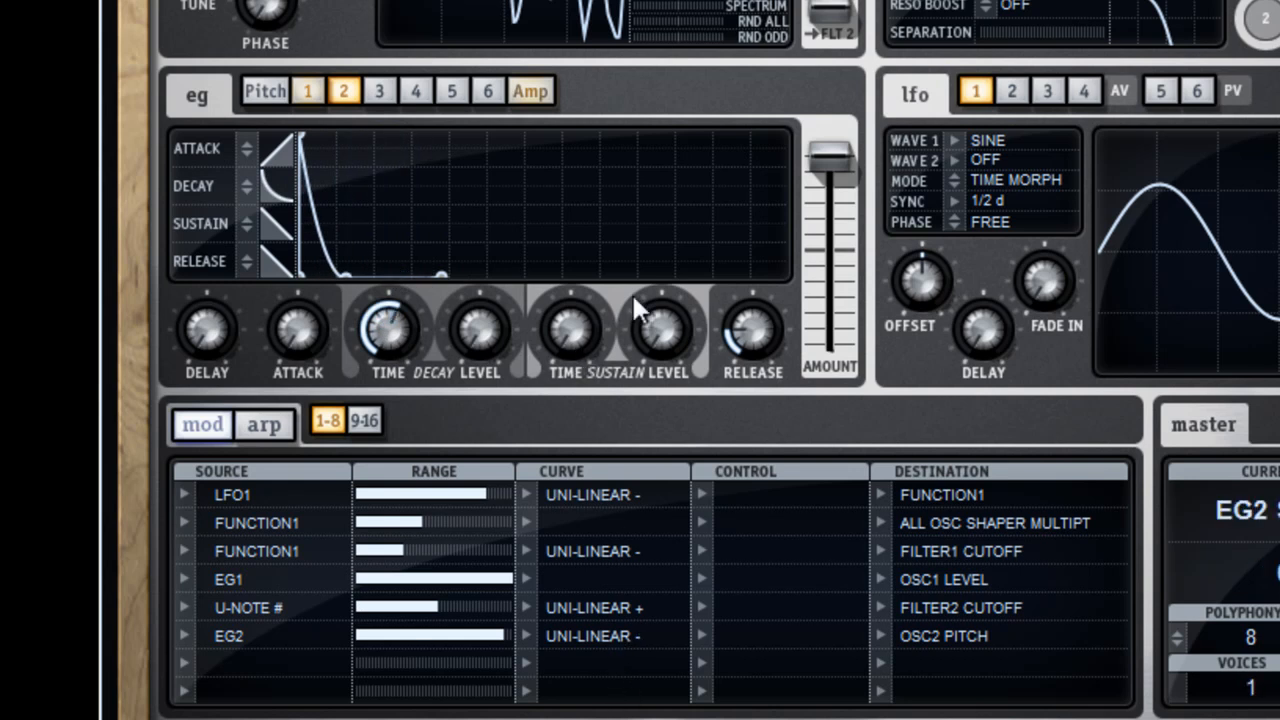
left_click_drag(390, 328, 394, 374)
left_click_drag(830, 160, 826, 432)
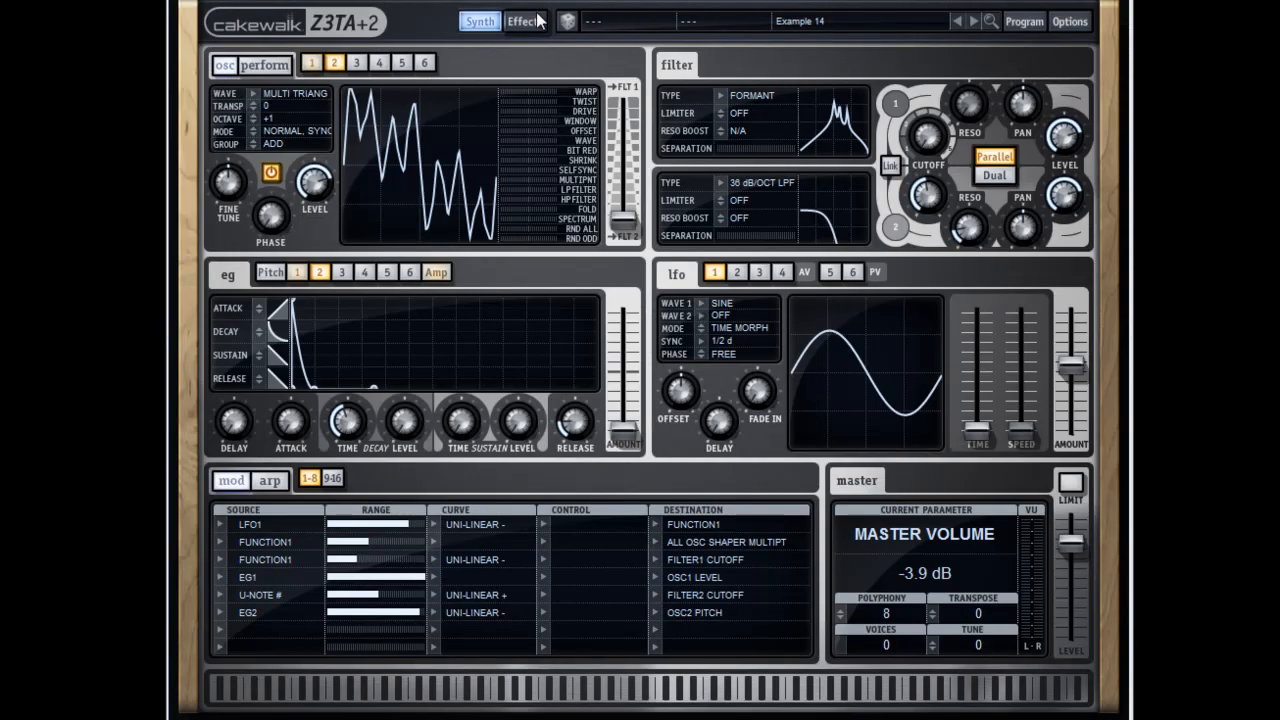
Step: Open the effects page, switch on the master limiter and lower the master level slightly
left_click(525, 21)
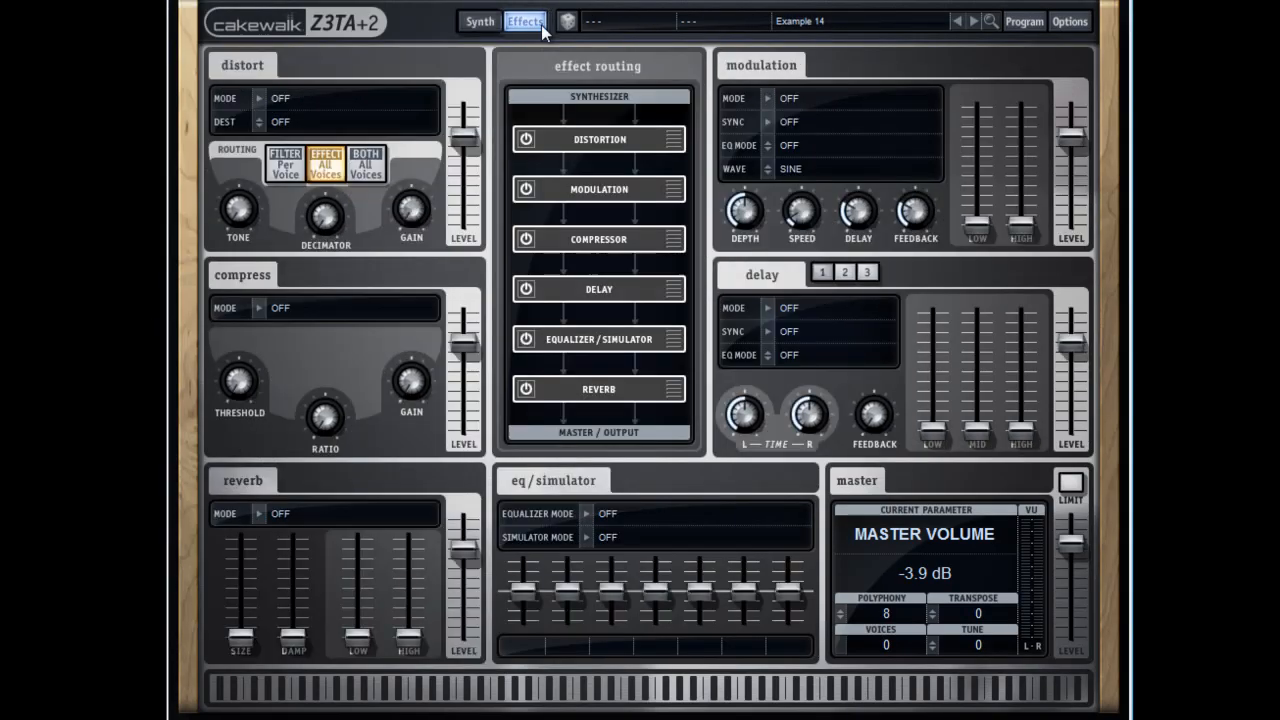
left_click(1068, 486)
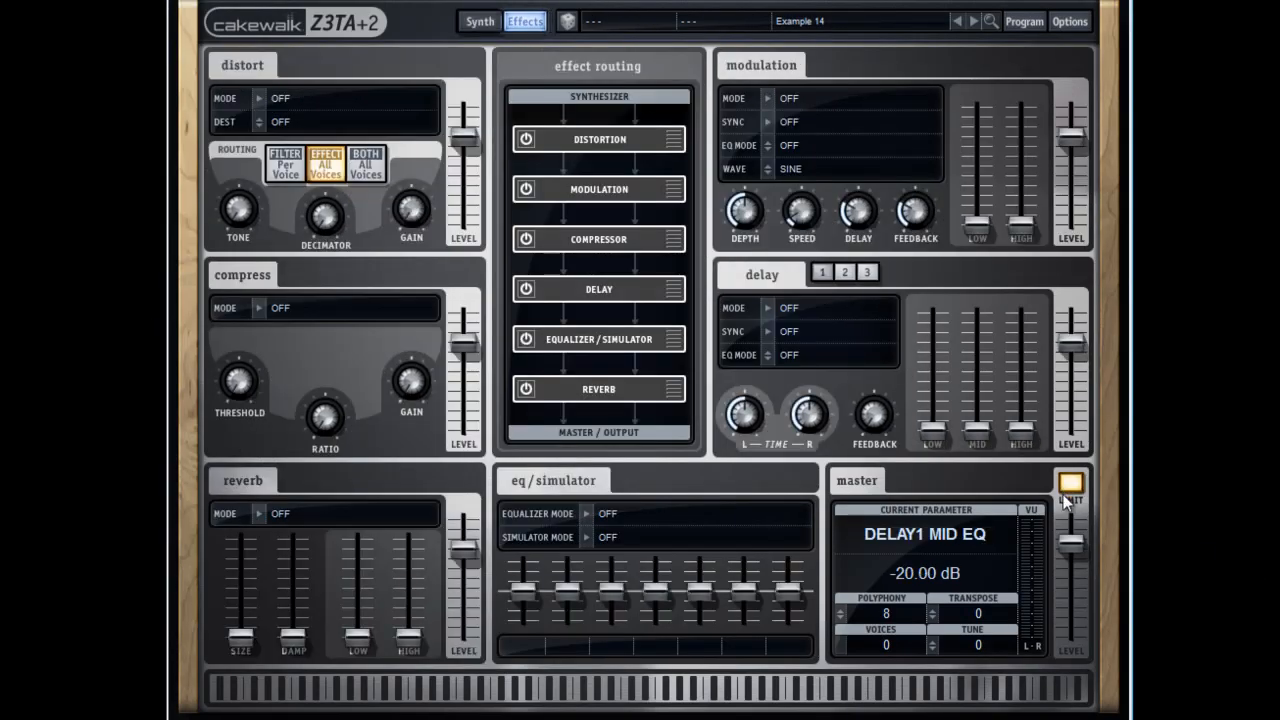
scroll(1072, 517, "down", 4)
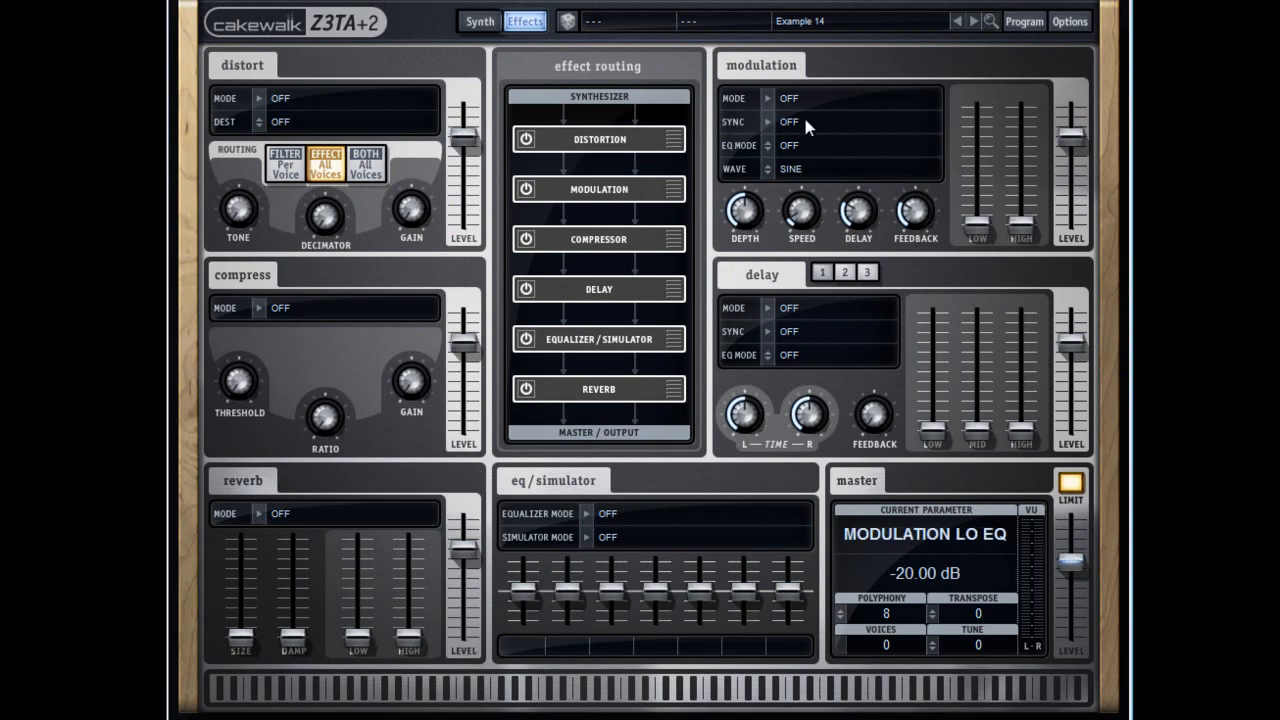
Step: Set the modulation effect to 6-Voice Chorus and raise its low EQ to -3.40 dB and its high EQ to a similar level
left_click(767, 100)
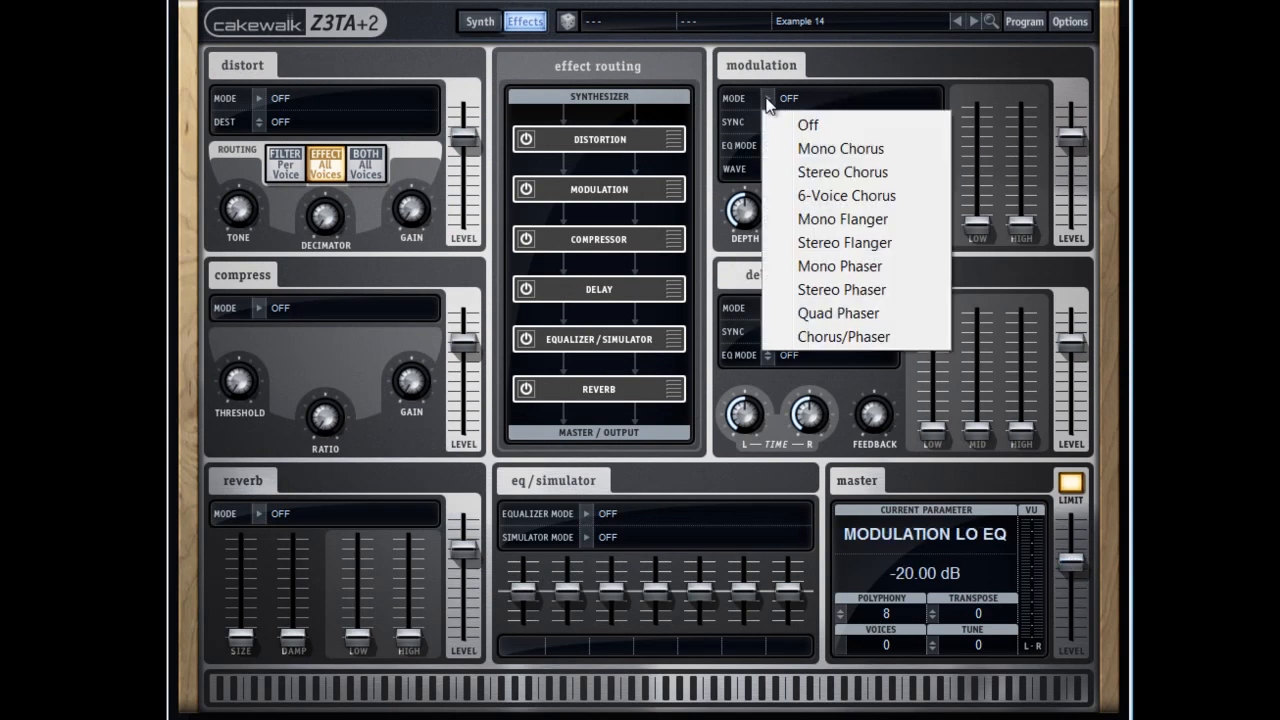
left_click(857, 196)
left_click_drag(1021, 222, 1021, 147)
left_click_drag(977, 228, 985, 143)
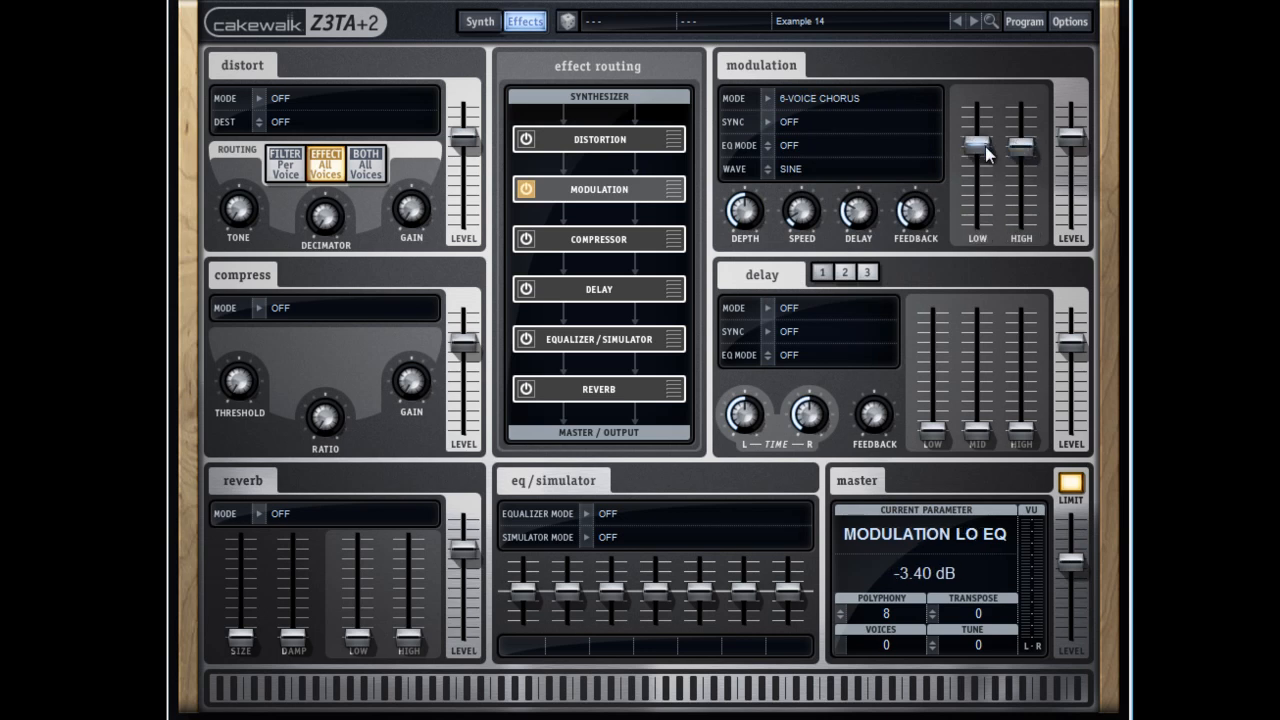
Step: Set the chorus feedback to 50.0 % and its delay to 10.95 ms
left_click_drag(916, 213, 922, 170)
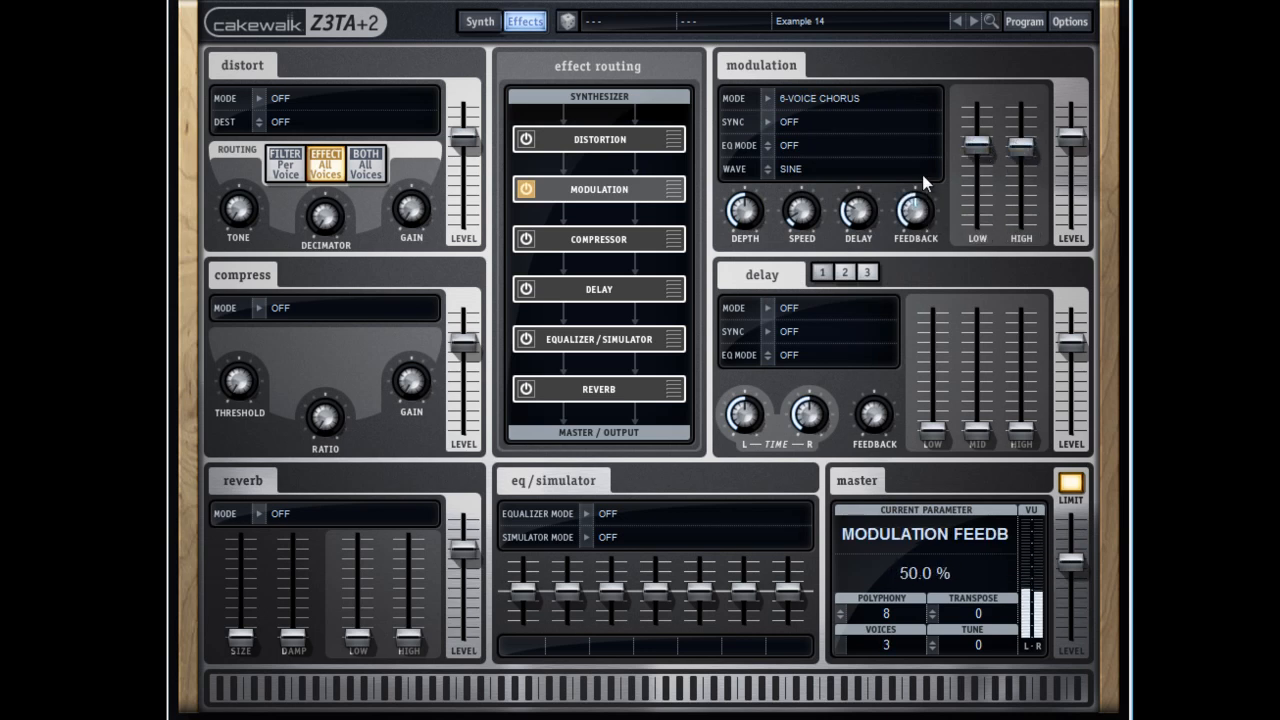
left_click(856, 225)
left_click_drag(856, 225, 851, 201)
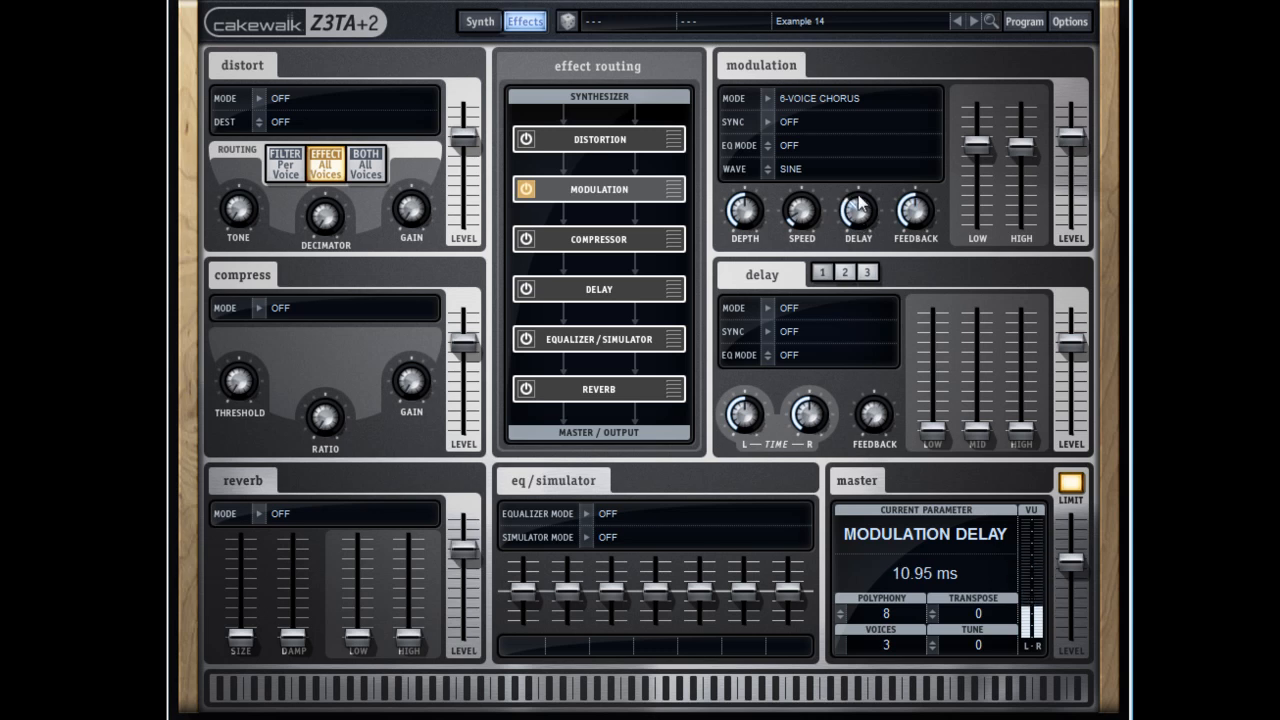
Step: Set delay 1 to Stereo Delay, raising its low and mid EQ, its high EQ to -9.67 dB, and its feedback
left_click(770, 309)
left_click(858, 356)
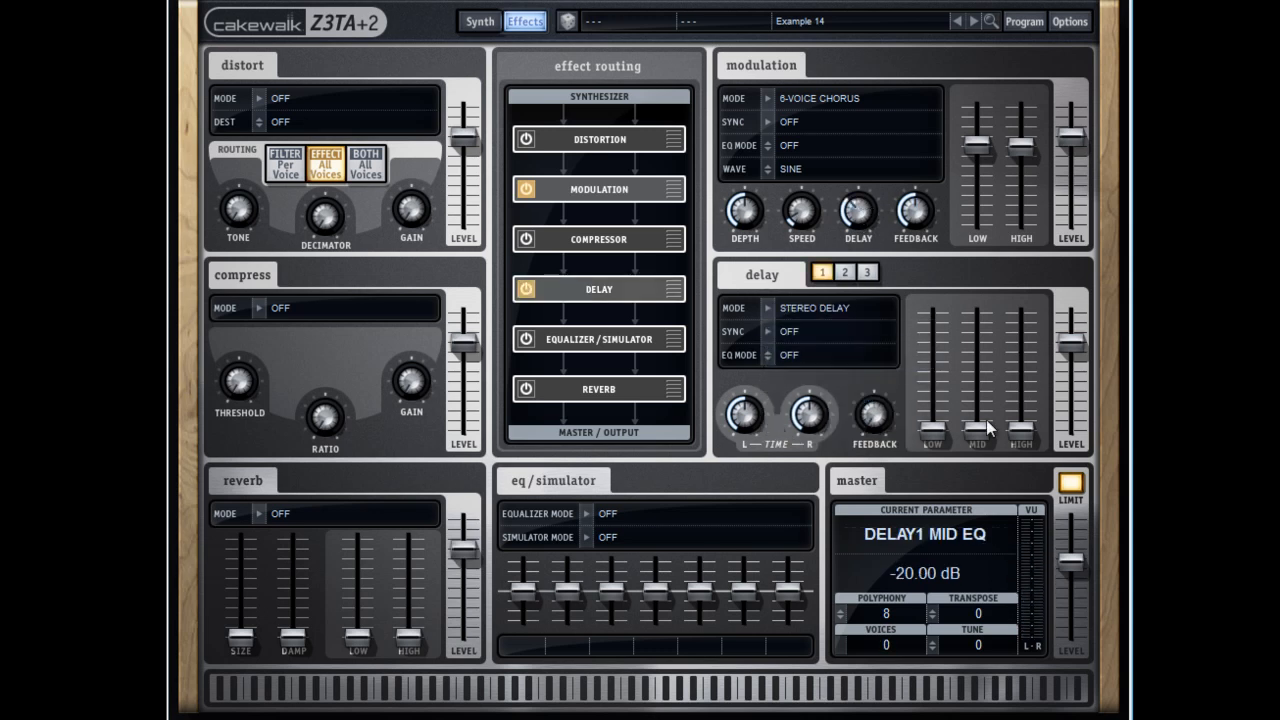
left_click_drag(973, 440, 976, 378)
left_click_drag(1020, 432, 1020, 372)
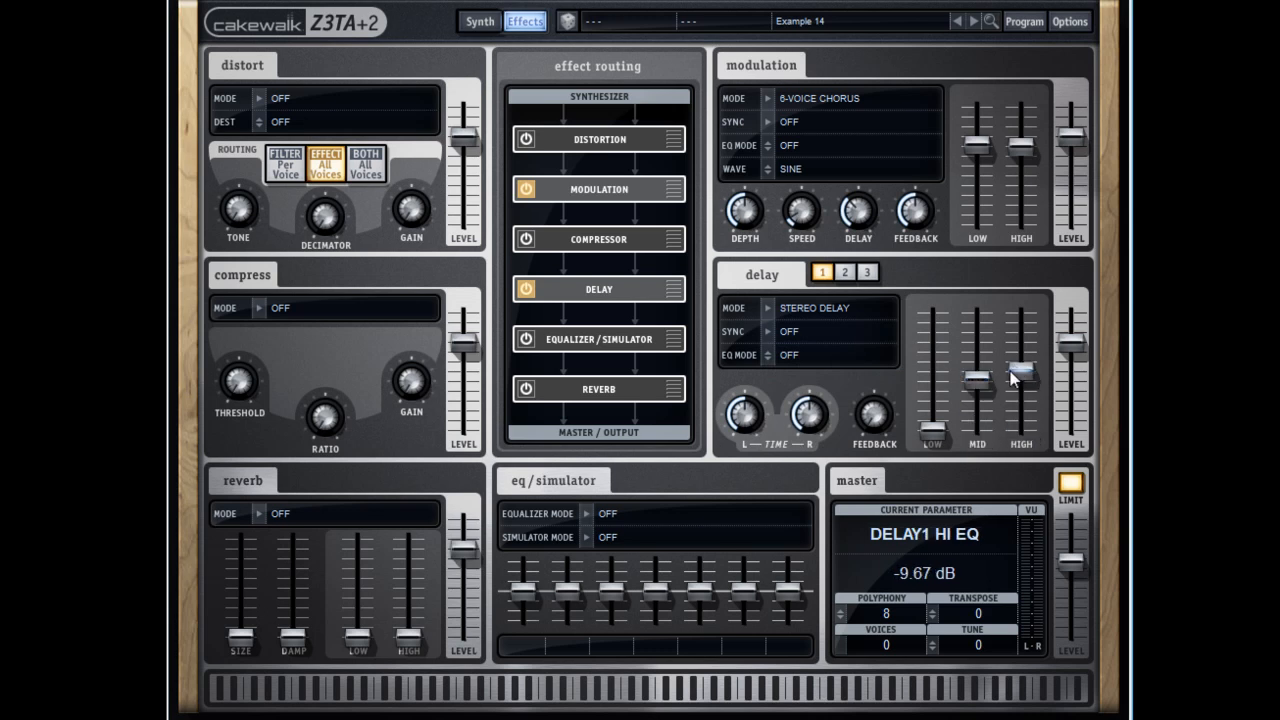
left_click_drag(930, 446, 930, 357)
left_click_drag(872, 413, 896, 344)
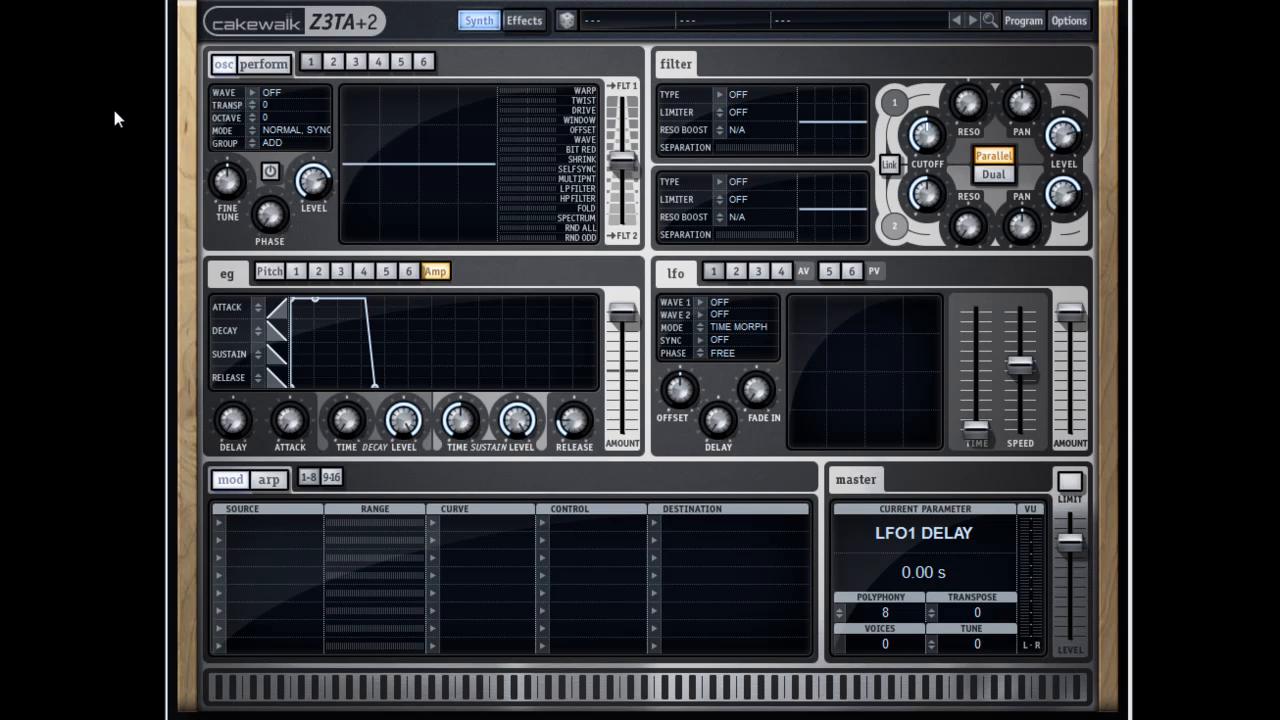
Step: In the blank patch, set oscillator 1's waveform to Vintage Square 1
left_click(252, 92)
mouse_move(297, 162)
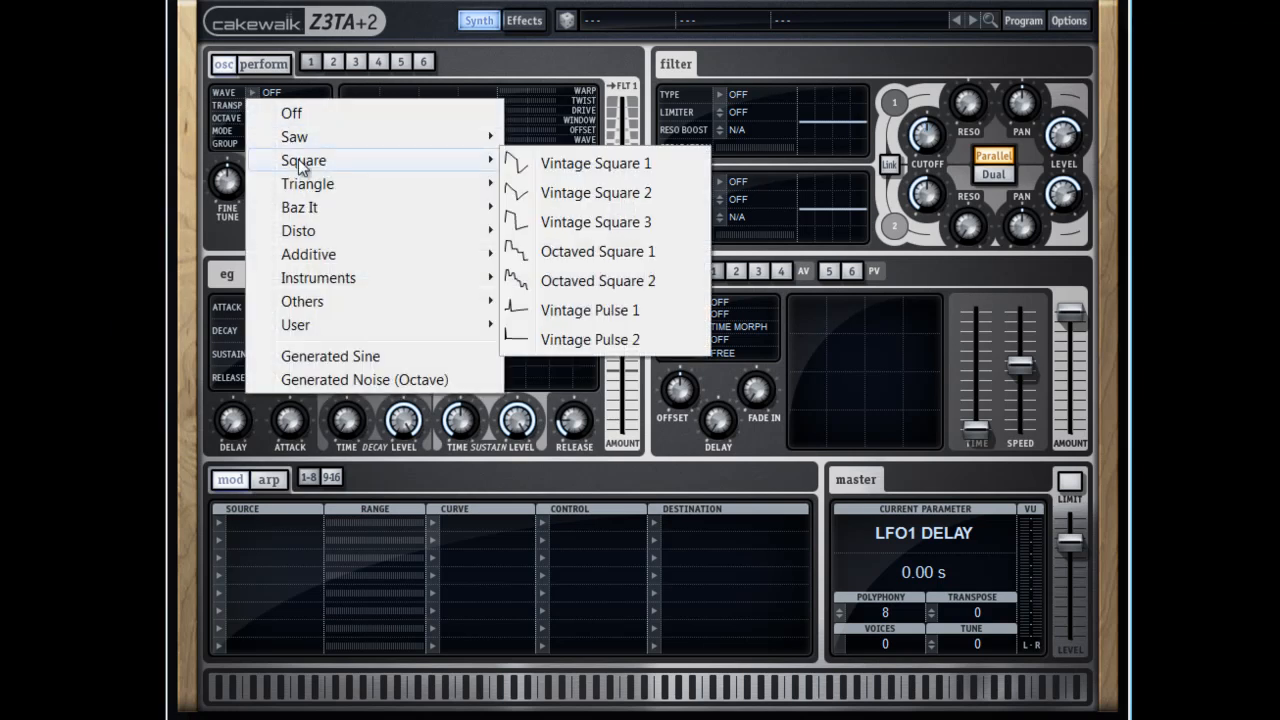
left_click(549, 172)
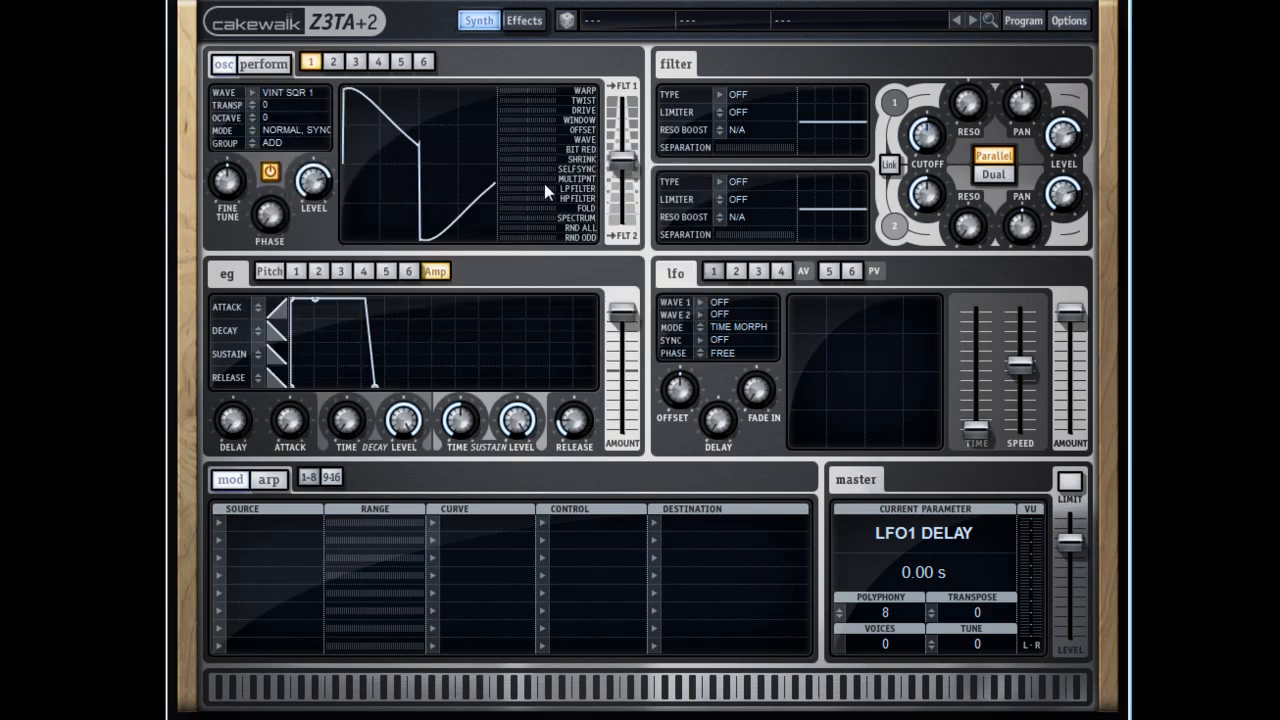
Step: Set filter 1 to 36 dB/Oct LPF and filter 2 to 12 dB/Oct BPF
left_click(722, 98)
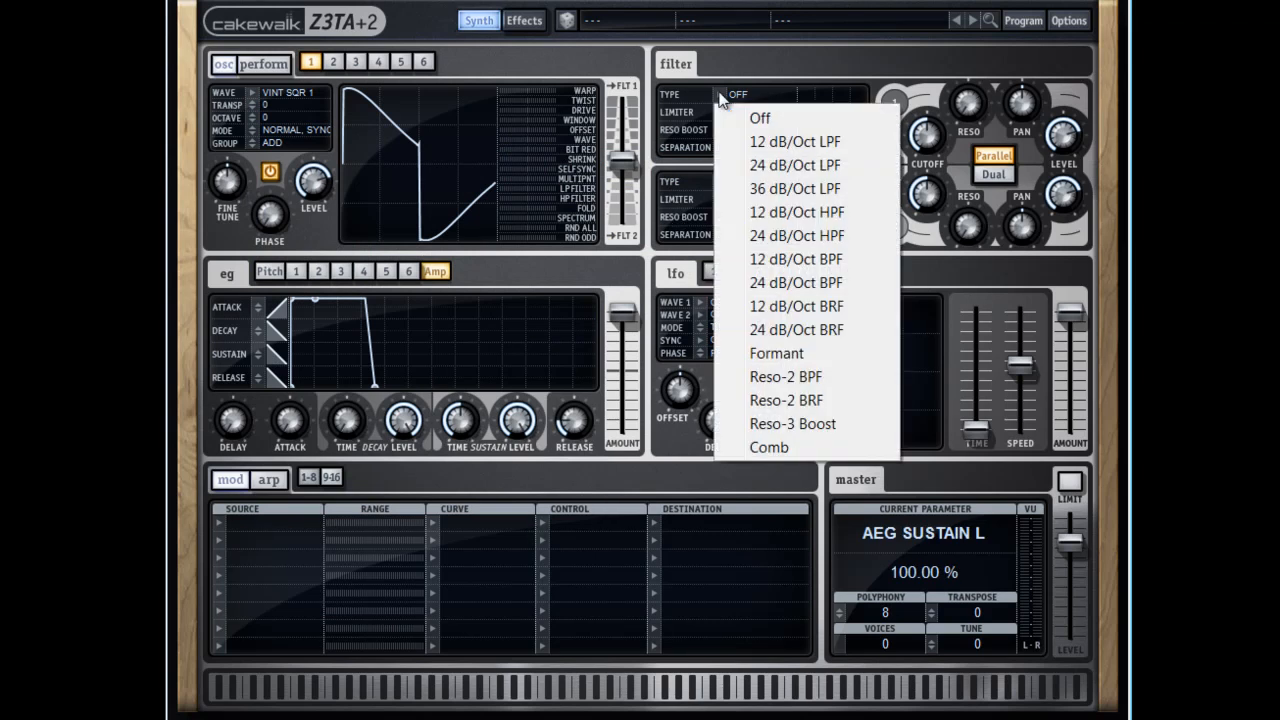
left_click(770, 195)
left_click(716, 177)
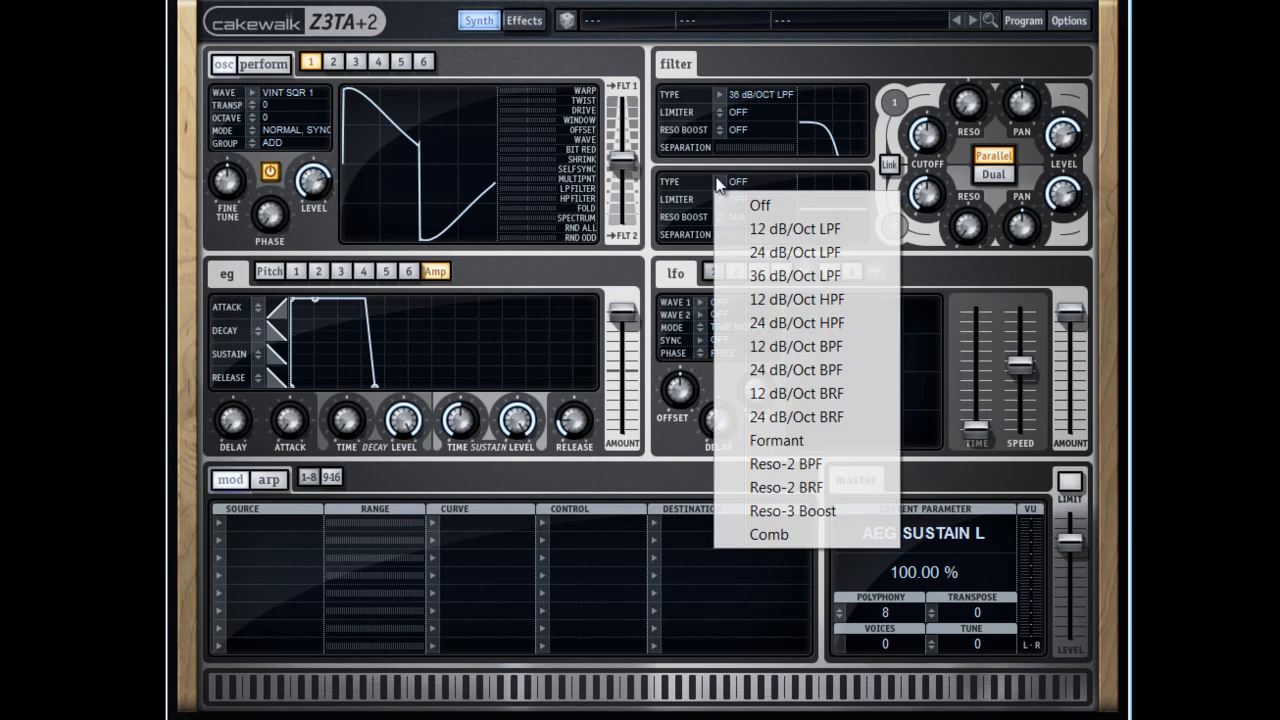
left_click(795, 345)
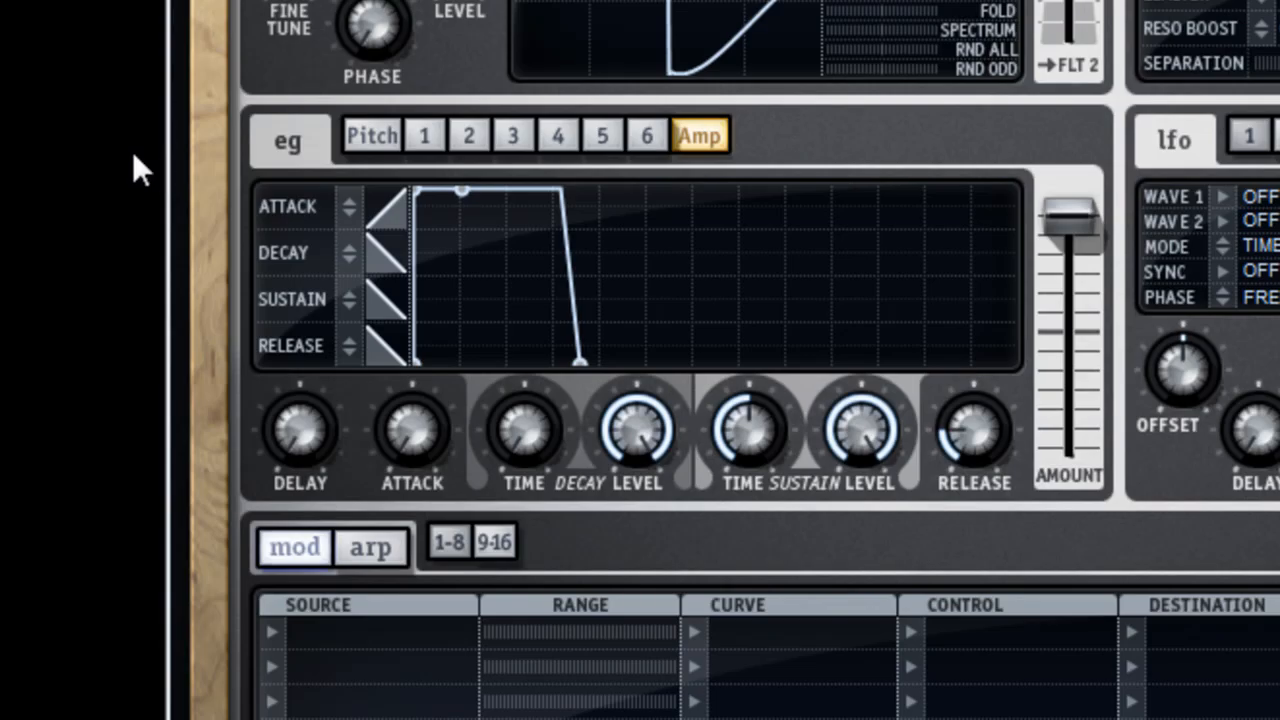
Step: Reduce the Amp EG's sustain level, sustain time and release to zero and raise its decay time to a moderate setting
left_click_drag(862, 432, 862, 520)
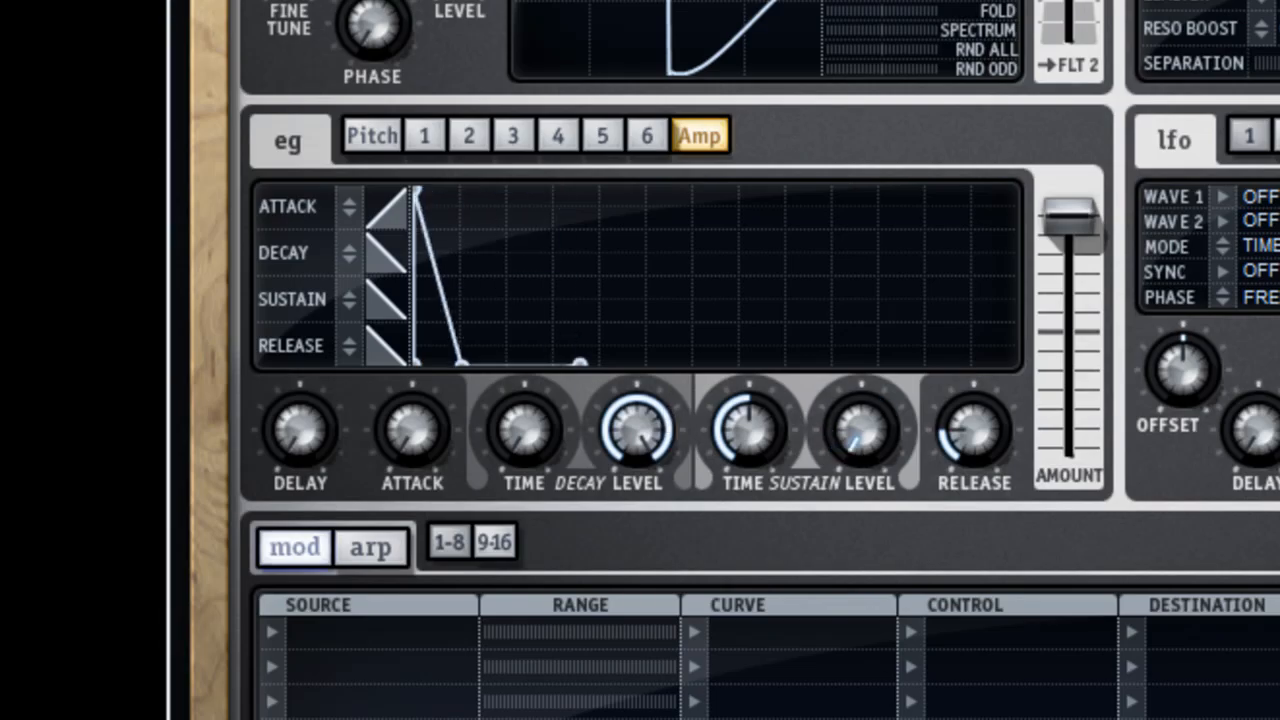
left_click_drag(979, 405, 1021, 643)
left_click_drag(756, 410, 765, 629)
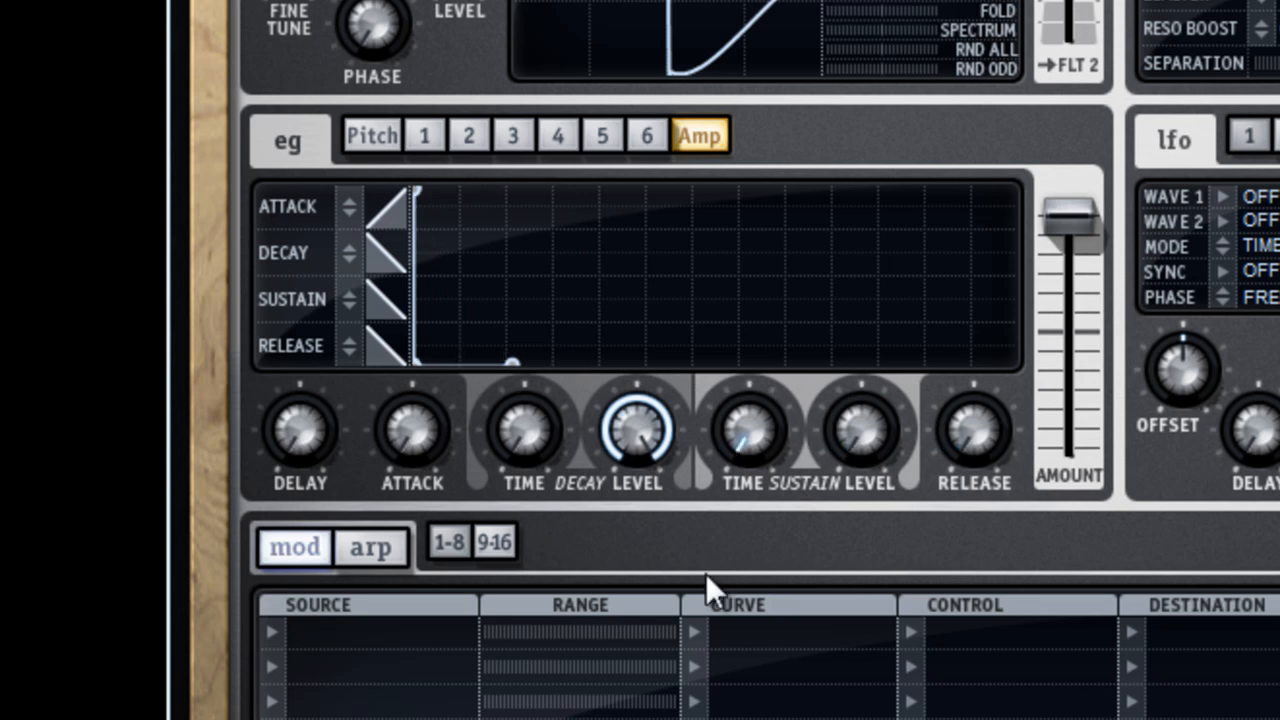
left_click_drag(512, 440, 550, 294)
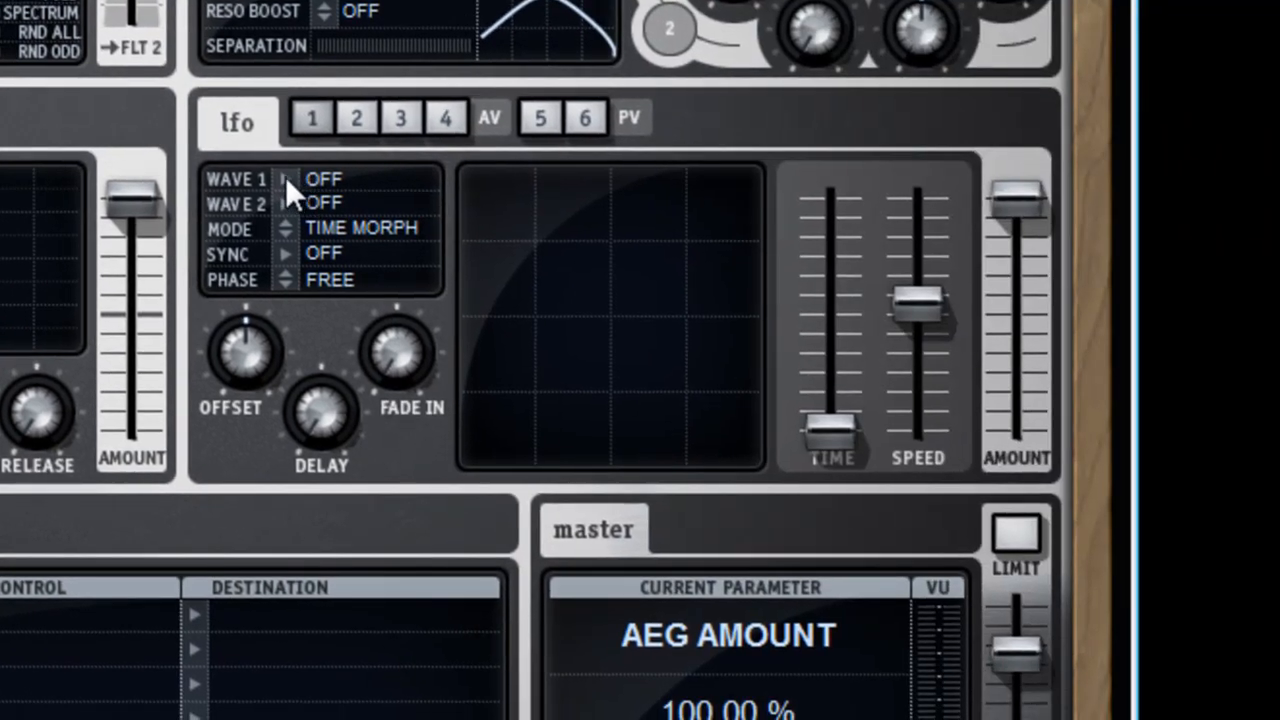
Step: Give LFO 1 a Square wave and sync it to 1 t
left_click(286, 181)
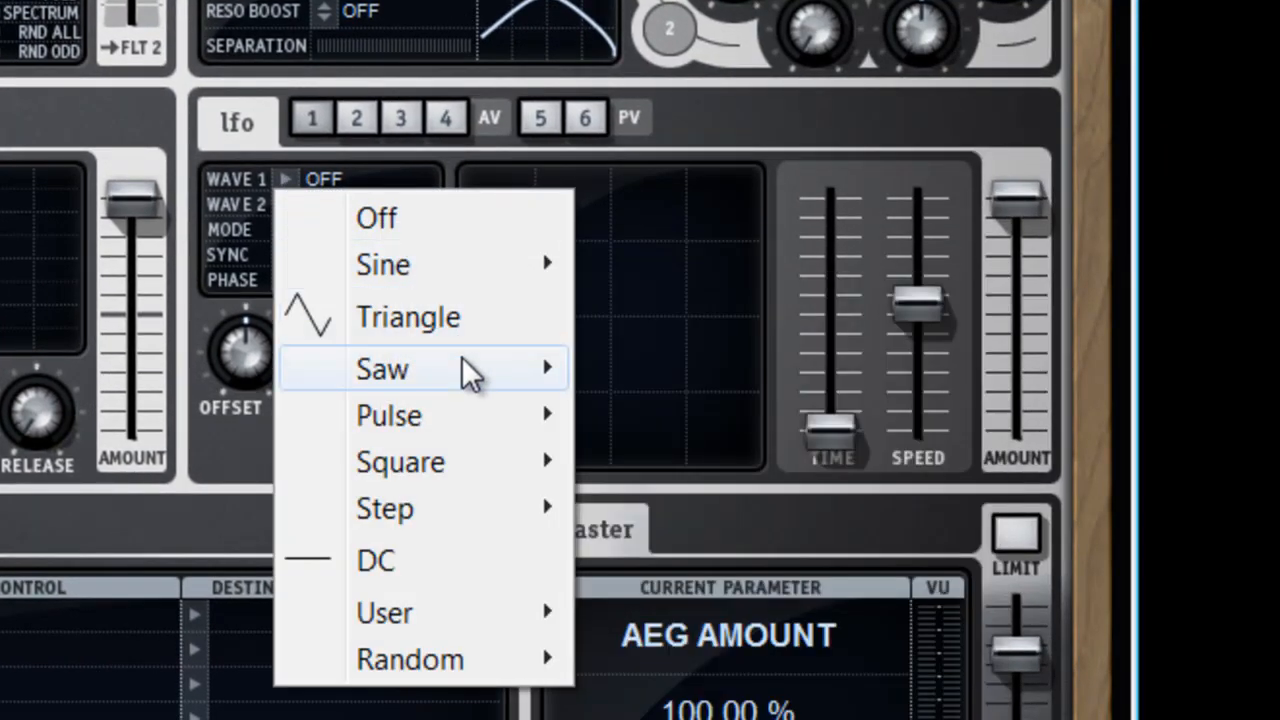
mouse_move(479, 438)
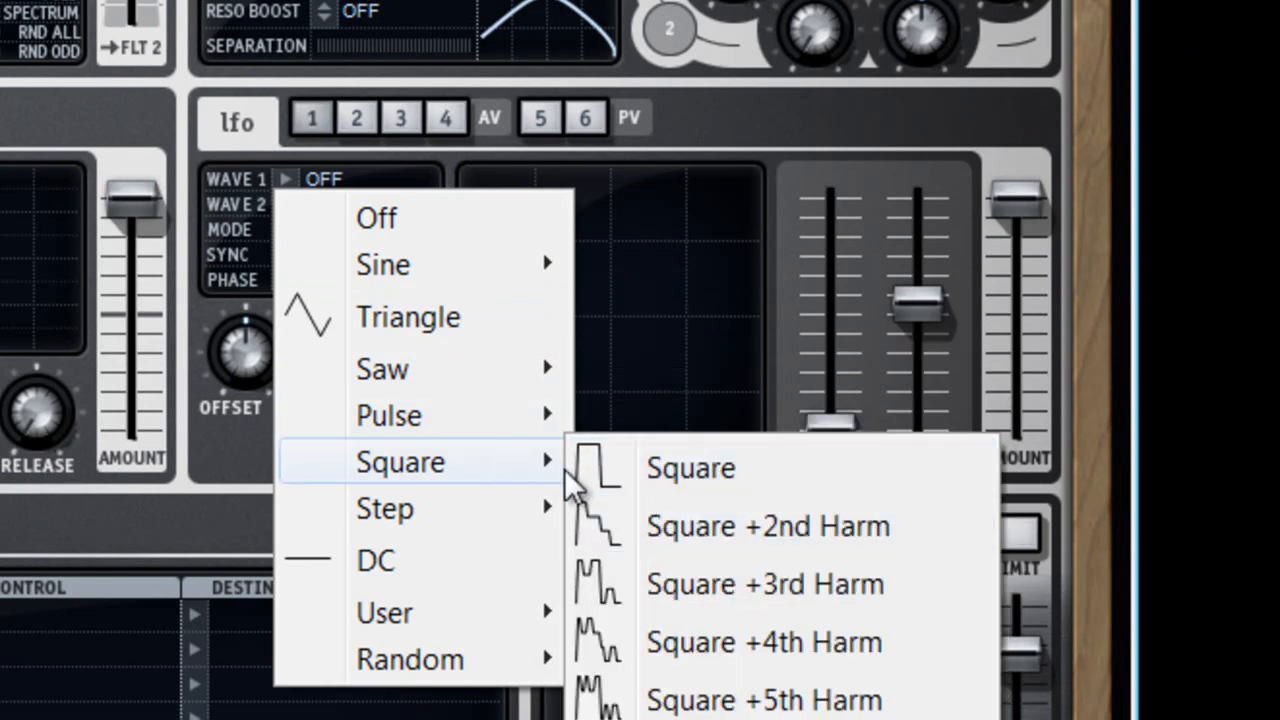
left_click(674, 472)
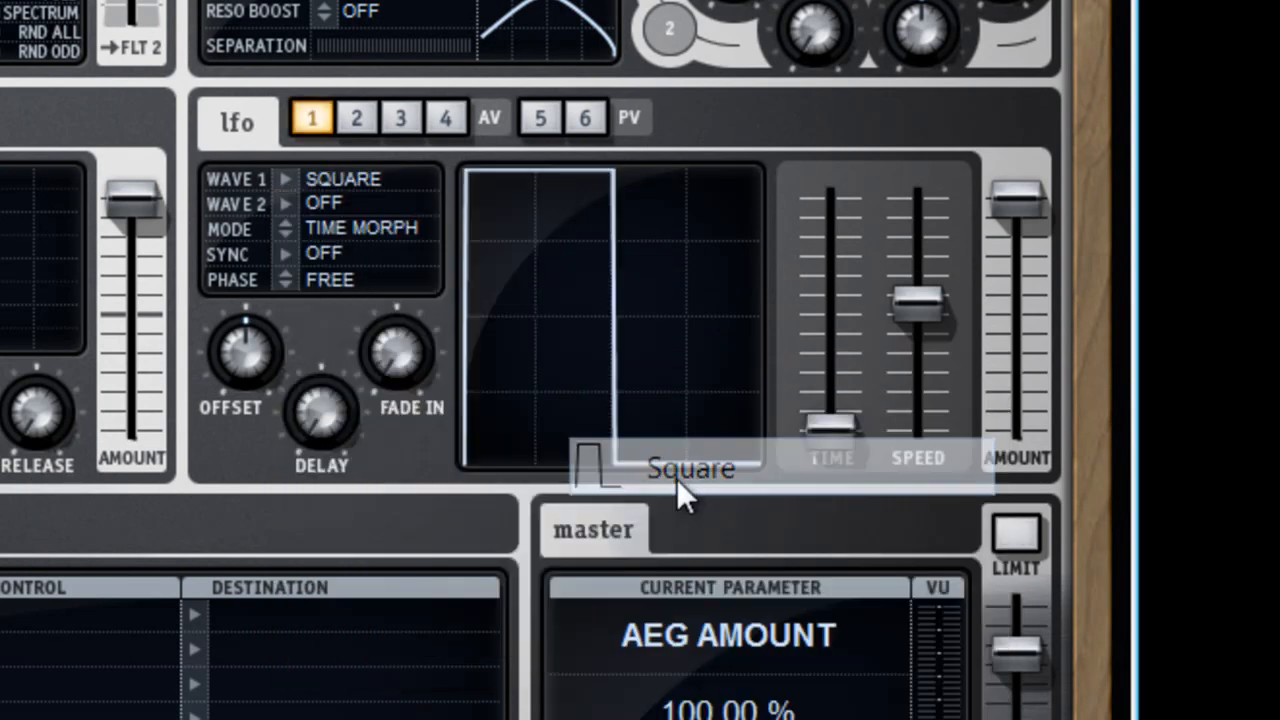
left_click(295, 248)
mouse_move(426, 530)
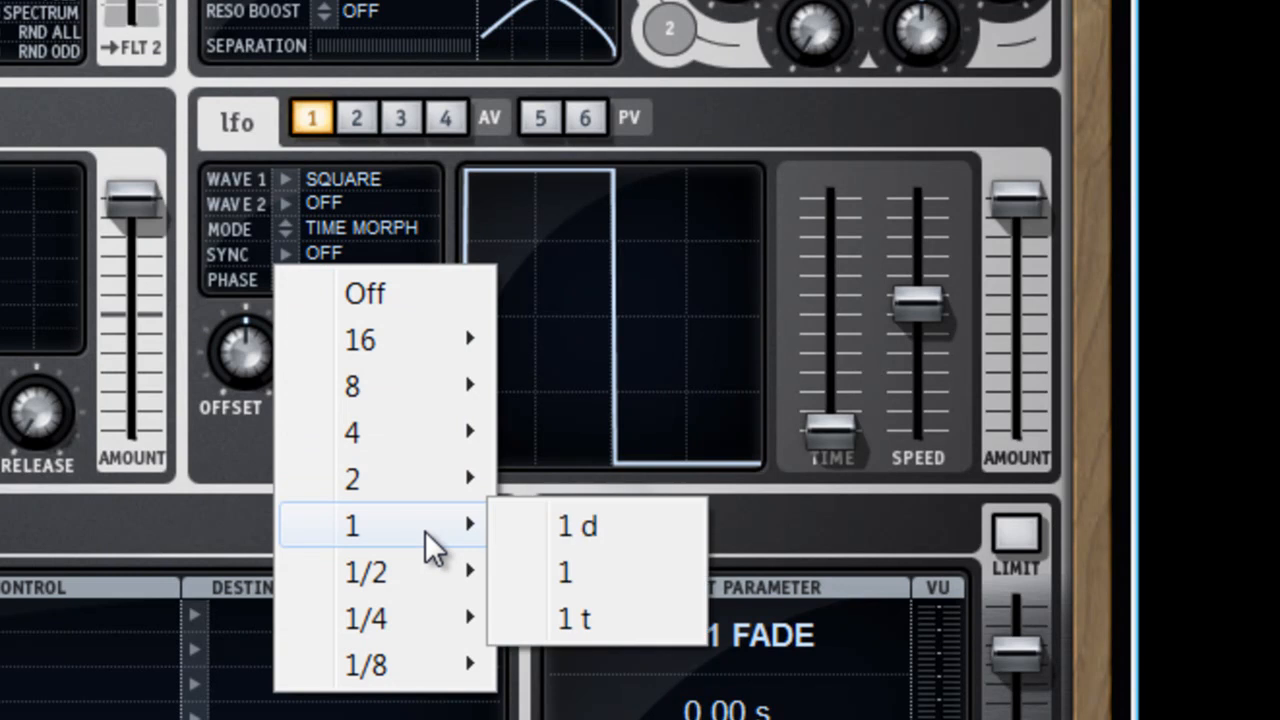
left_click(587, 618)
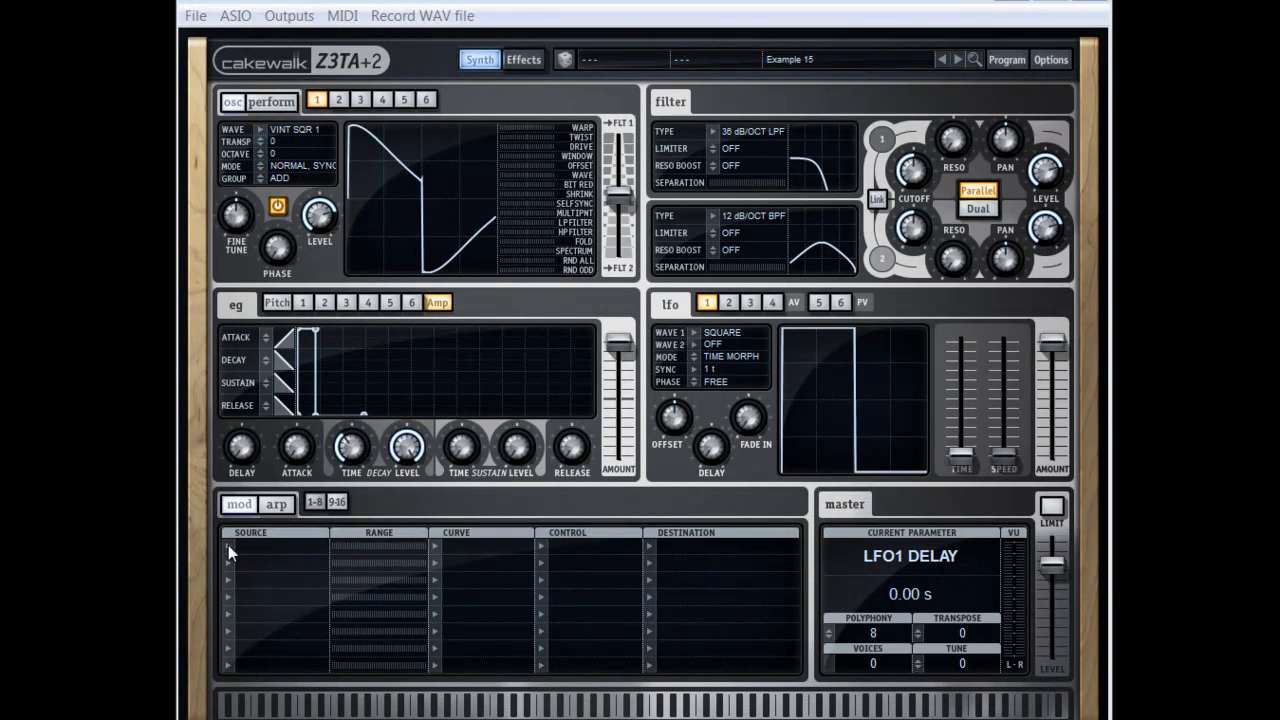
Step: In the first modulation row, route LFO1 to Main Pan at 100% range with a Bi-Linear - curve
left_click(228, 545)
mouse_move(300, 591)
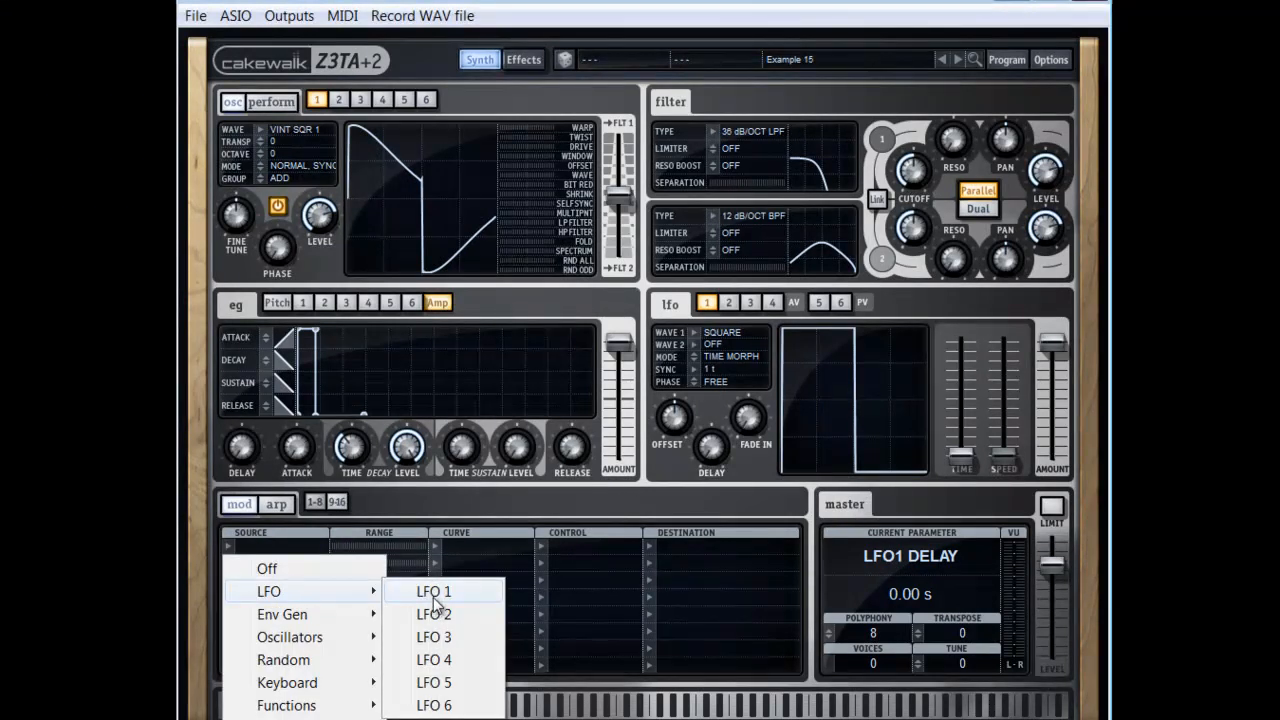
left_click(430, 592)
left_click_drag(354, 548, 572, 575)
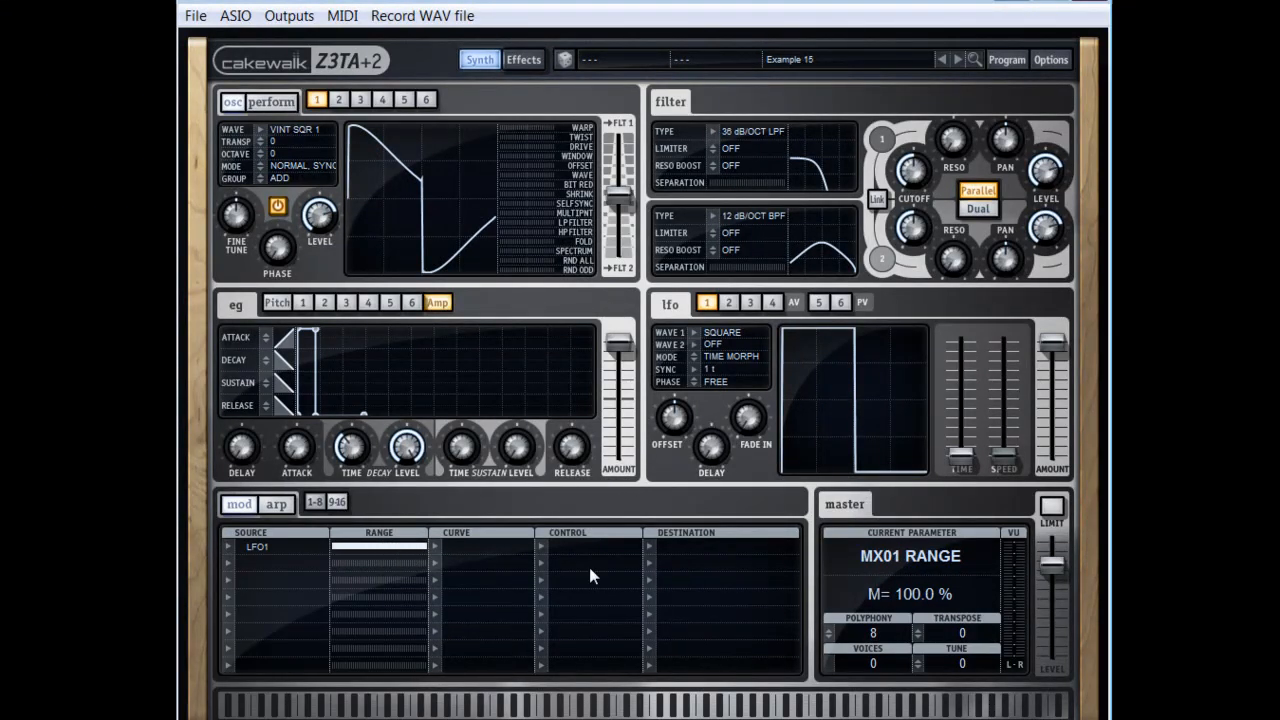
left_click(648, 546)
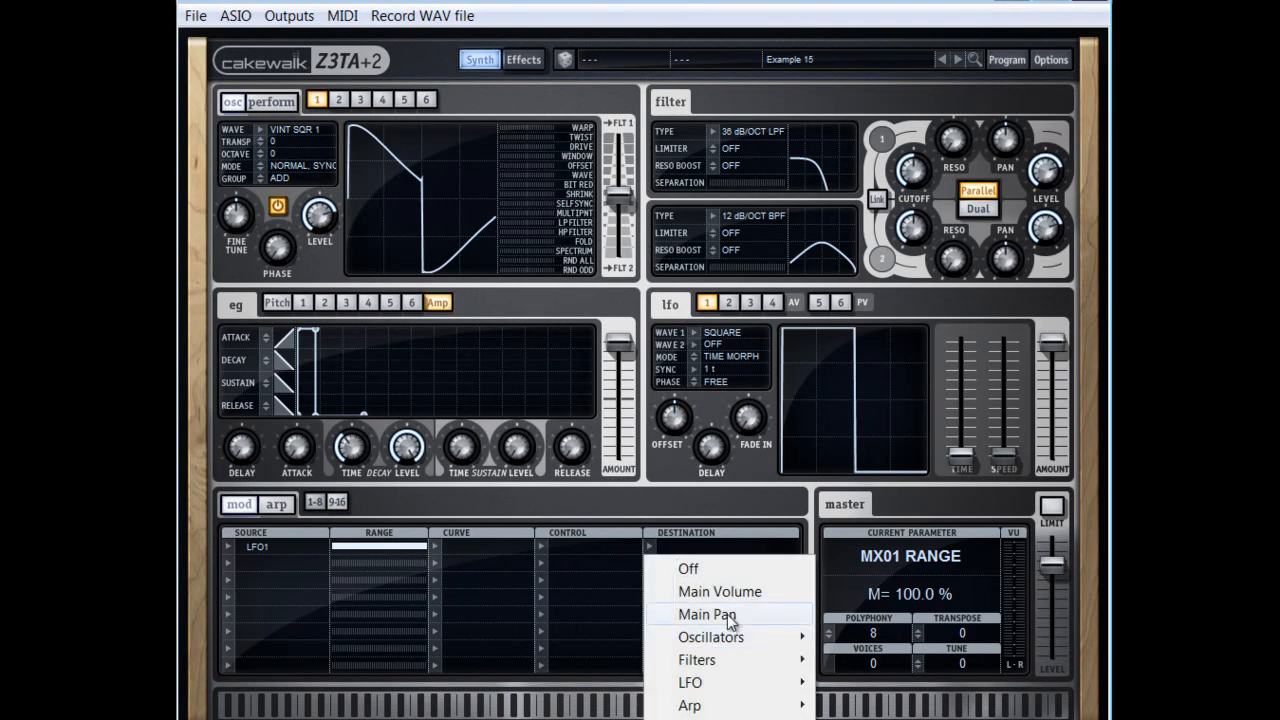
left_click(665, 613)
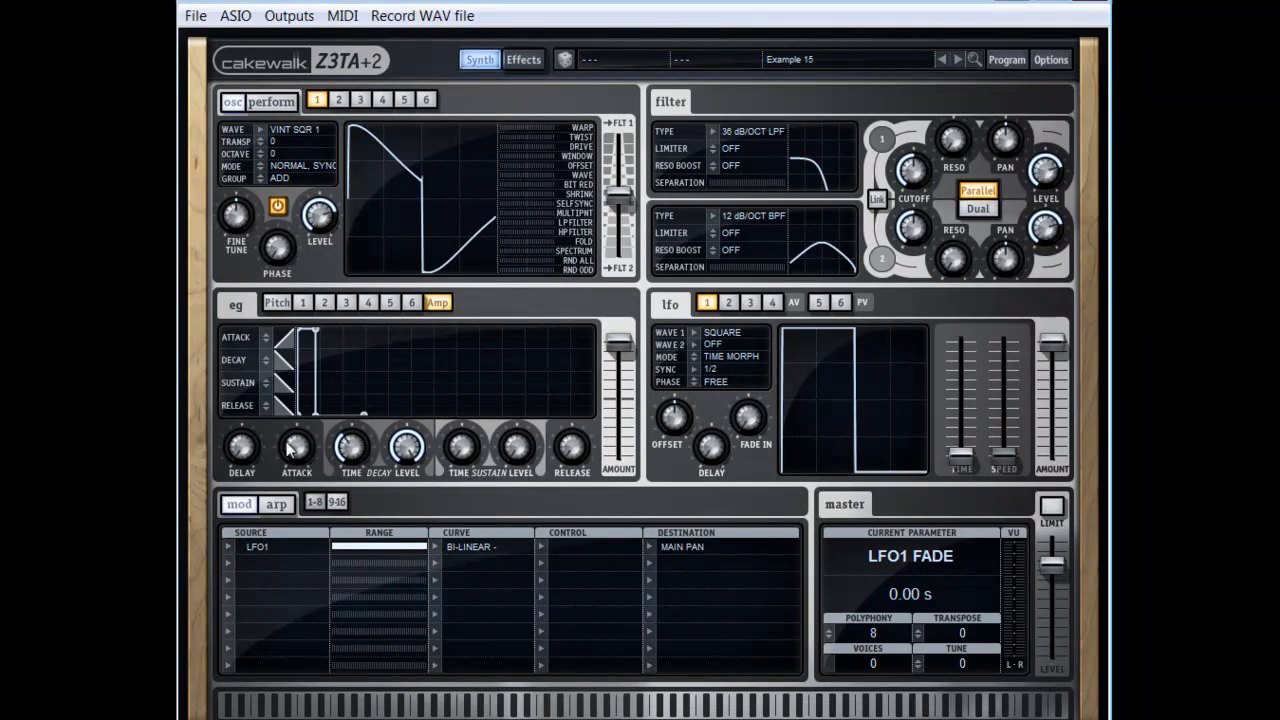
Step: Lengthen the Amp EG's decay time slightly
left_click_drag(357, 458, 363, 430)
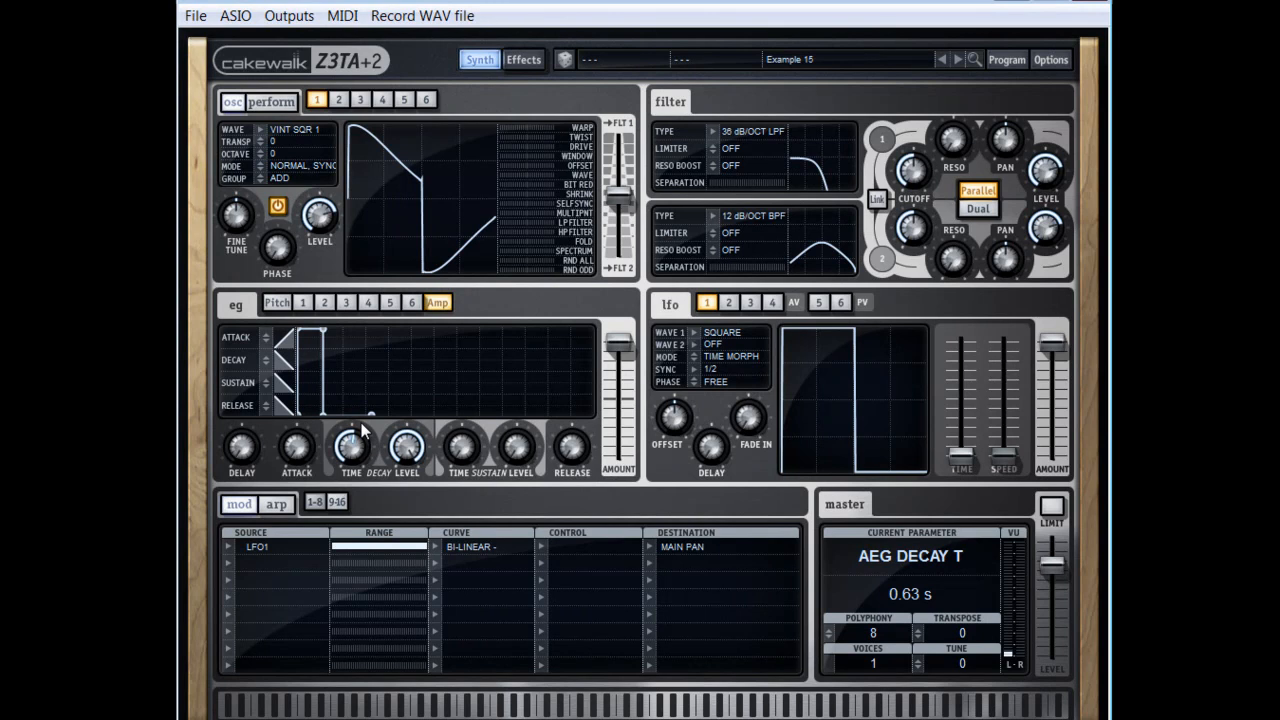
left_click_drag(363, 430, 355, 440)
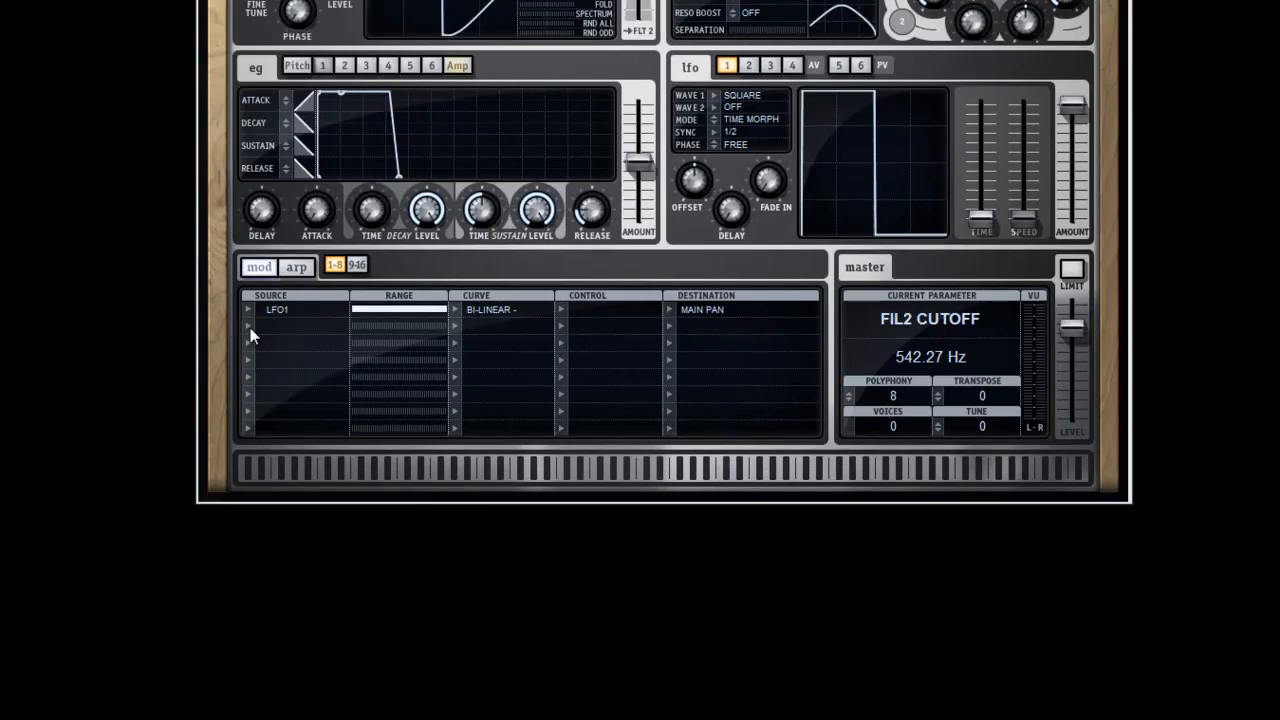
Step: In the second modulation row, route EG1 to All Filters Cutoff at 100% range
left_click(230, 566)
mouse_move(340, 393)
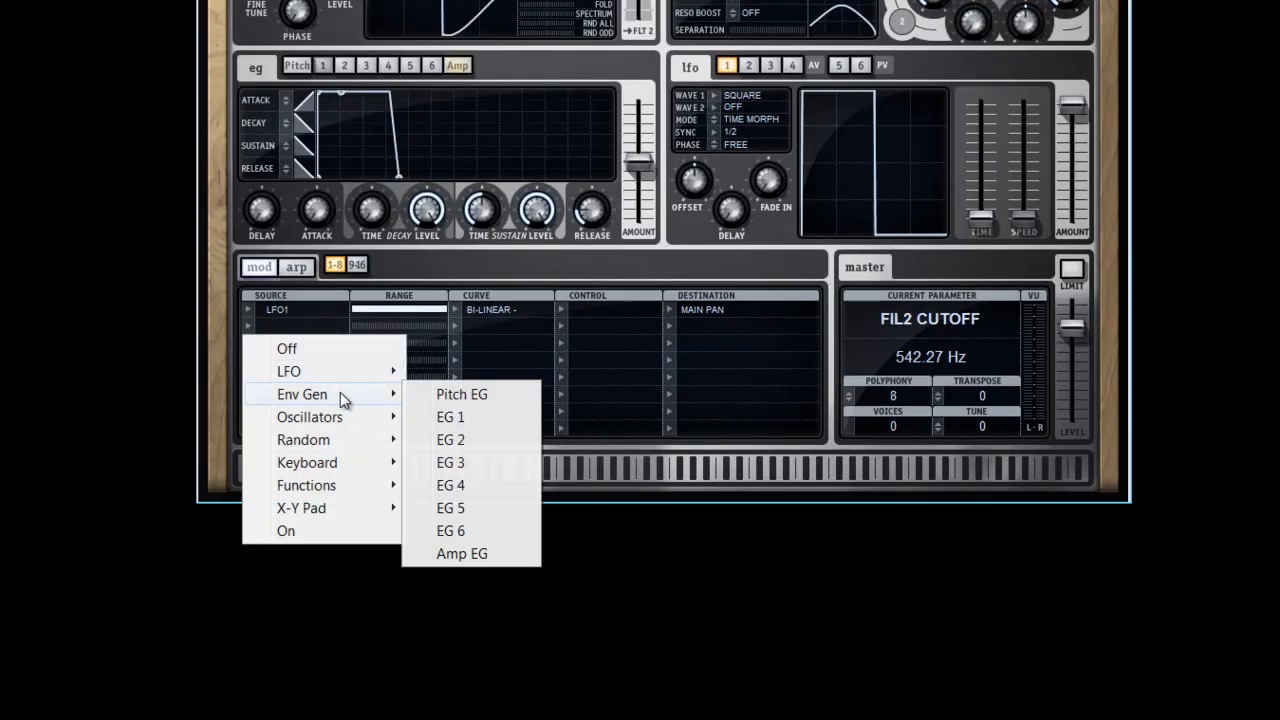
left_click(486, 420)
left_click_drag(403, 328, 532, 345)
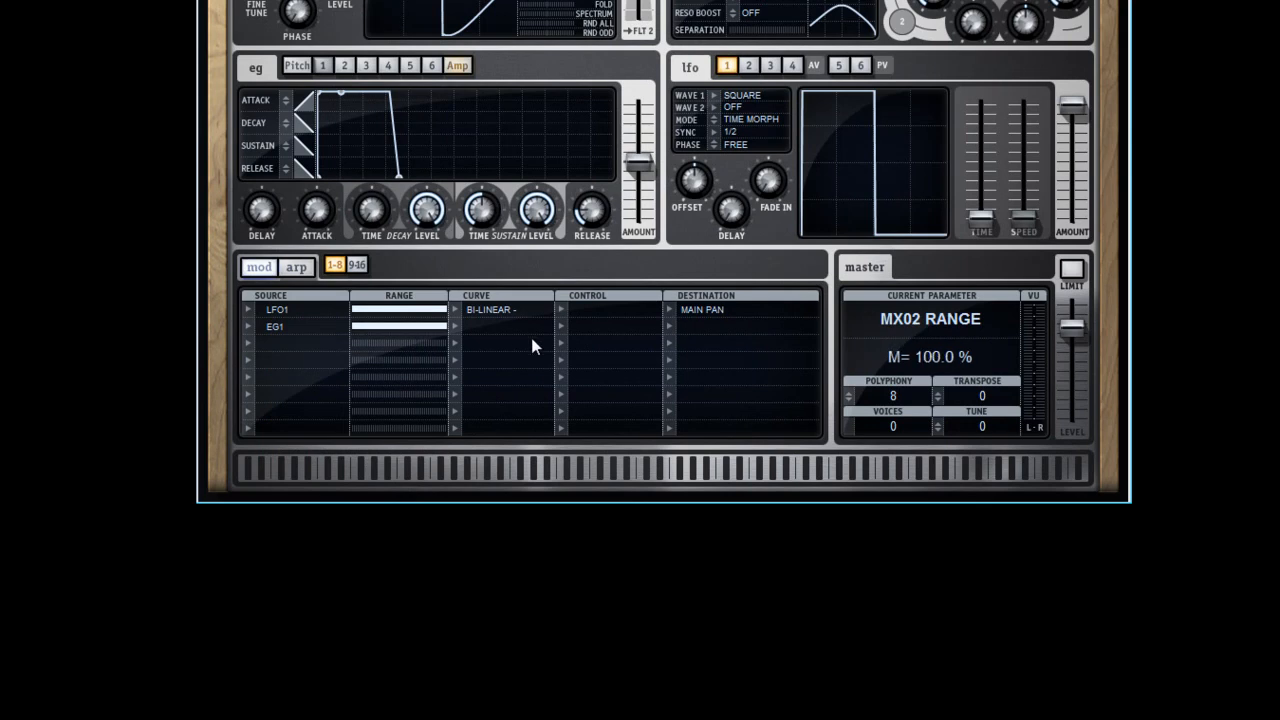
left_click(673, 328)
mouse_move(760, 443)
mouse_move(915, 485)
left_click(1063, 485)
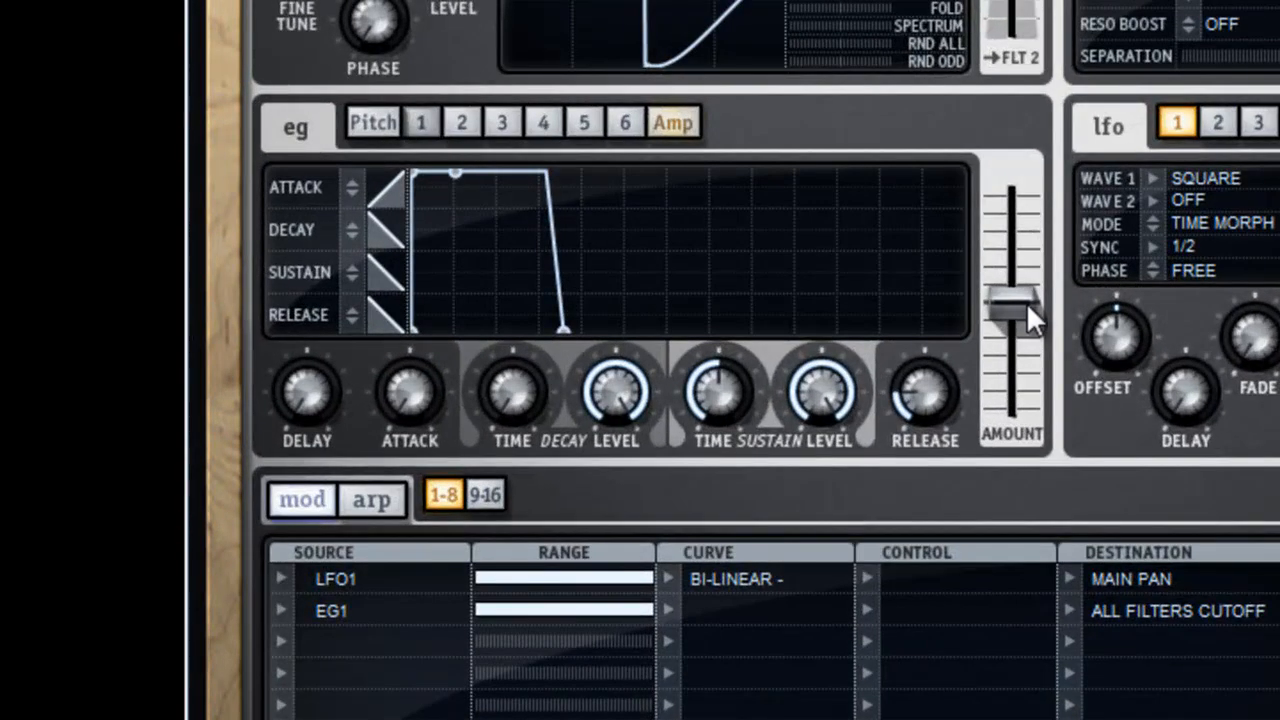
Step: Shape EG1 with full amount, zero decay and sustain levels, zero sustain time, a longer decay time and a curved decay slope
left_click_drag(1026, 302, 1032, 146)
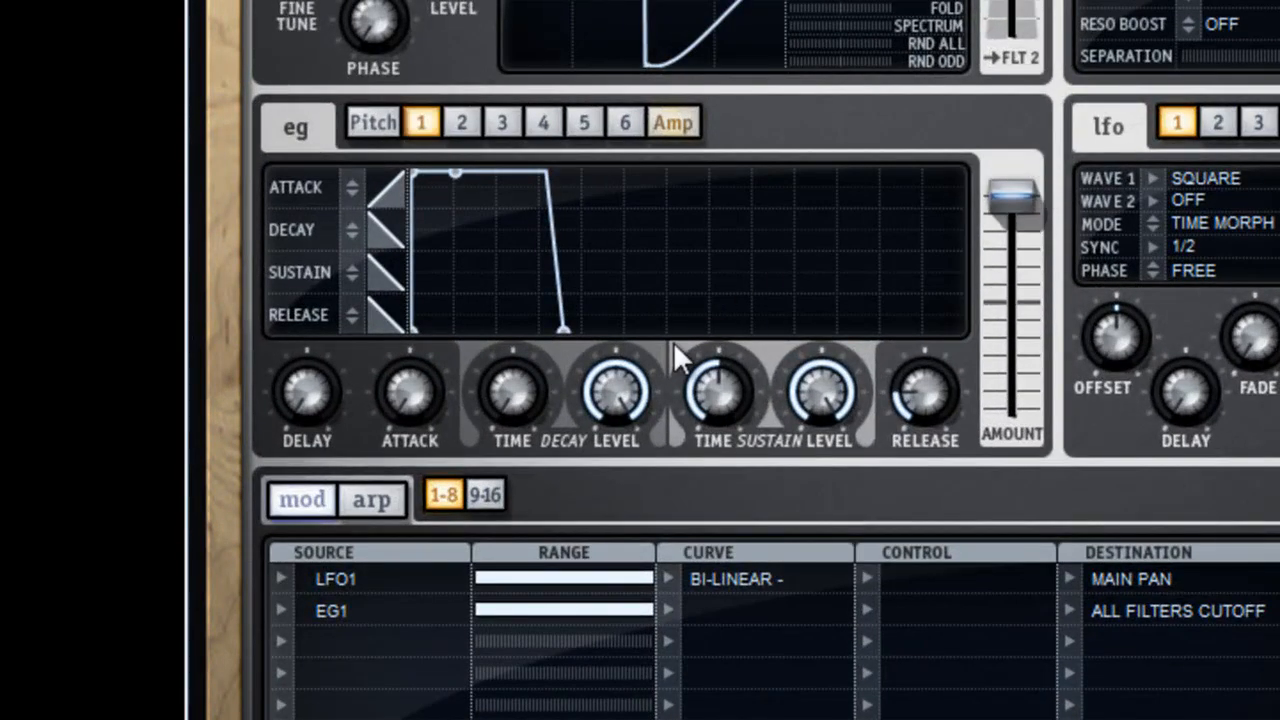
left_click_drag(621, 385, 811, 473)
left_click_drag(857, 357, 823, 400)
left_click_drag(507, 412, 493, 180)
left_click(426, 236)
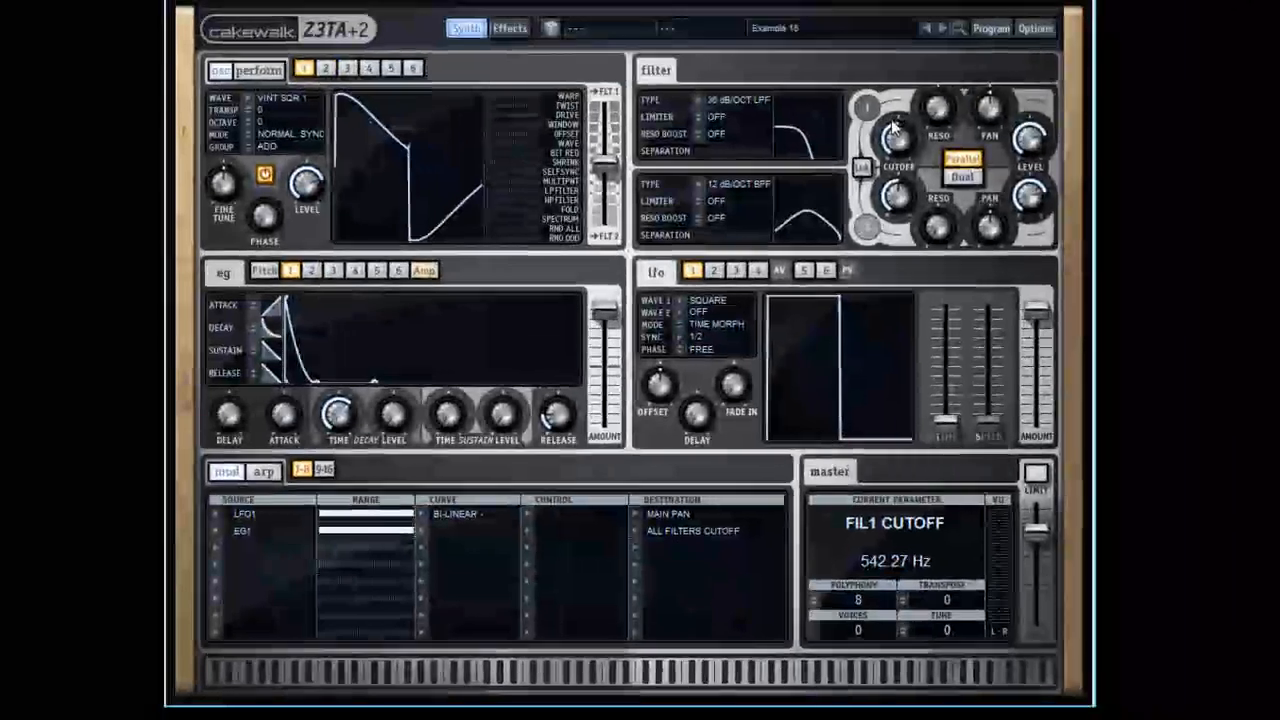
Step: Lower filter 1's cutoff to minimum, raise its resonance to 12.31 dB and shorten EG1's decay time to 0.71 s
left_click_drag(897, 140, 927, 224)
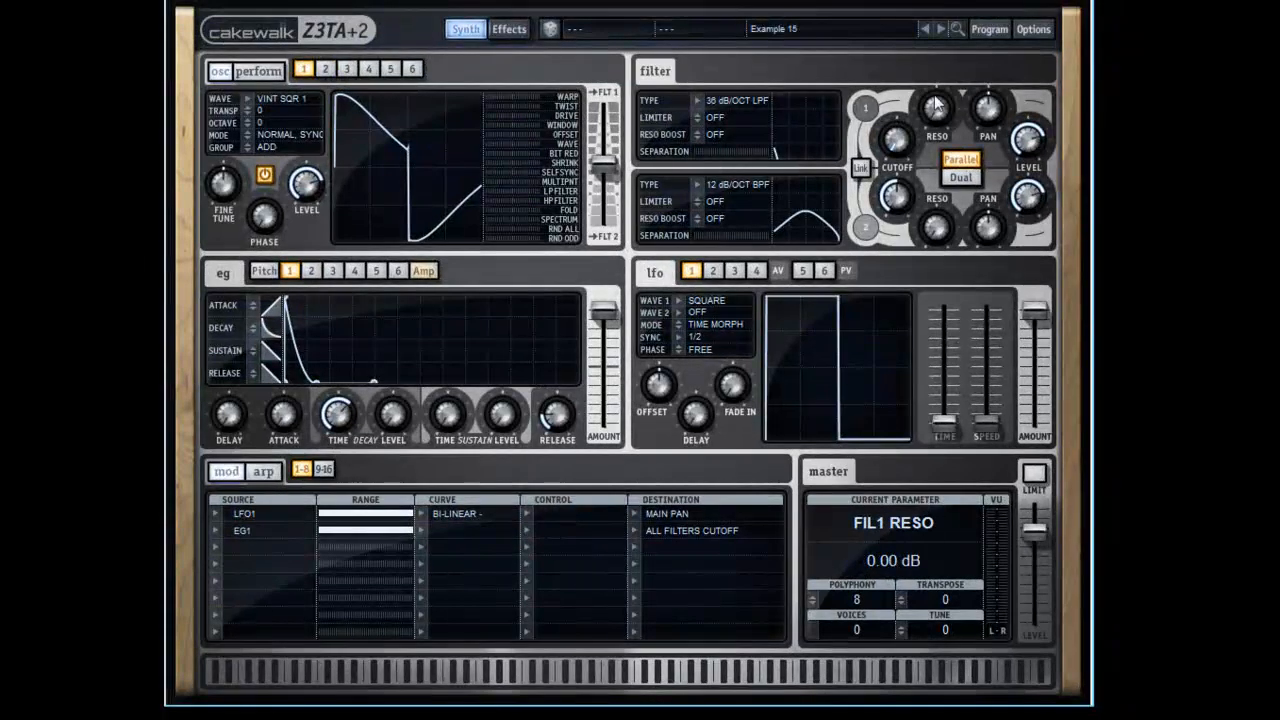
left_click_drag(938, 107, 938, 75)
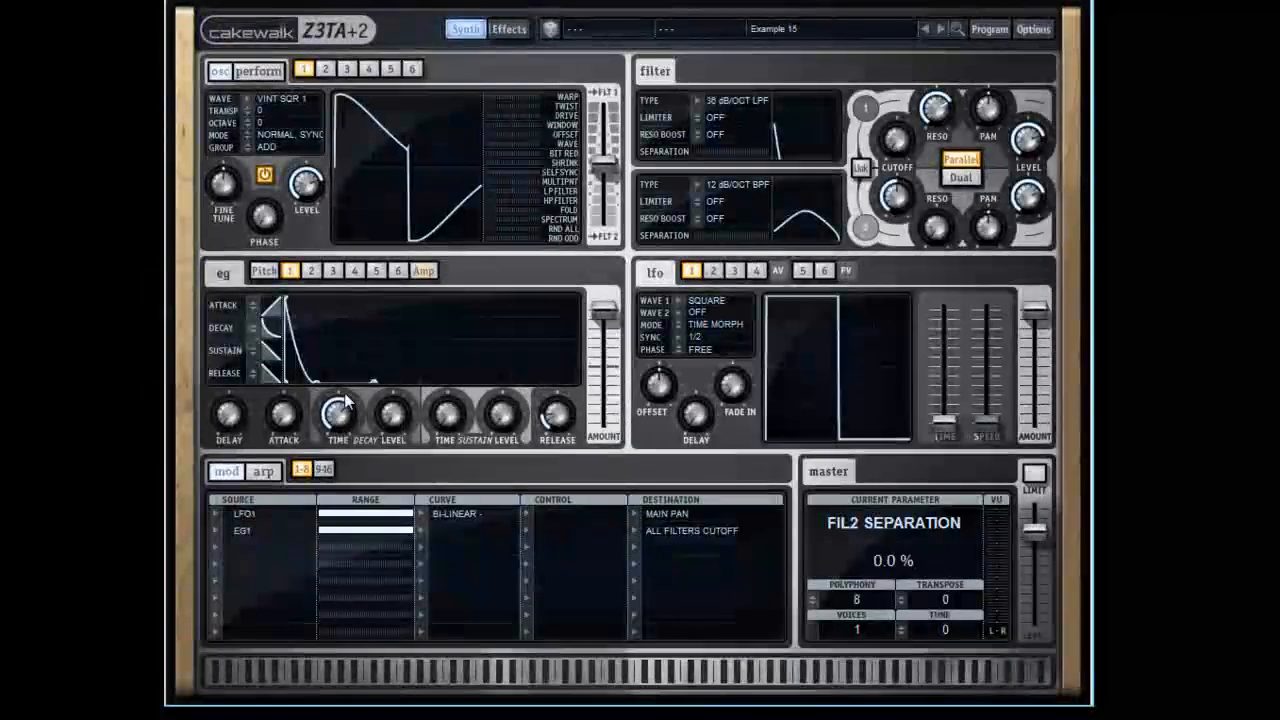
left_click_drag(925, 128, 925, 112)
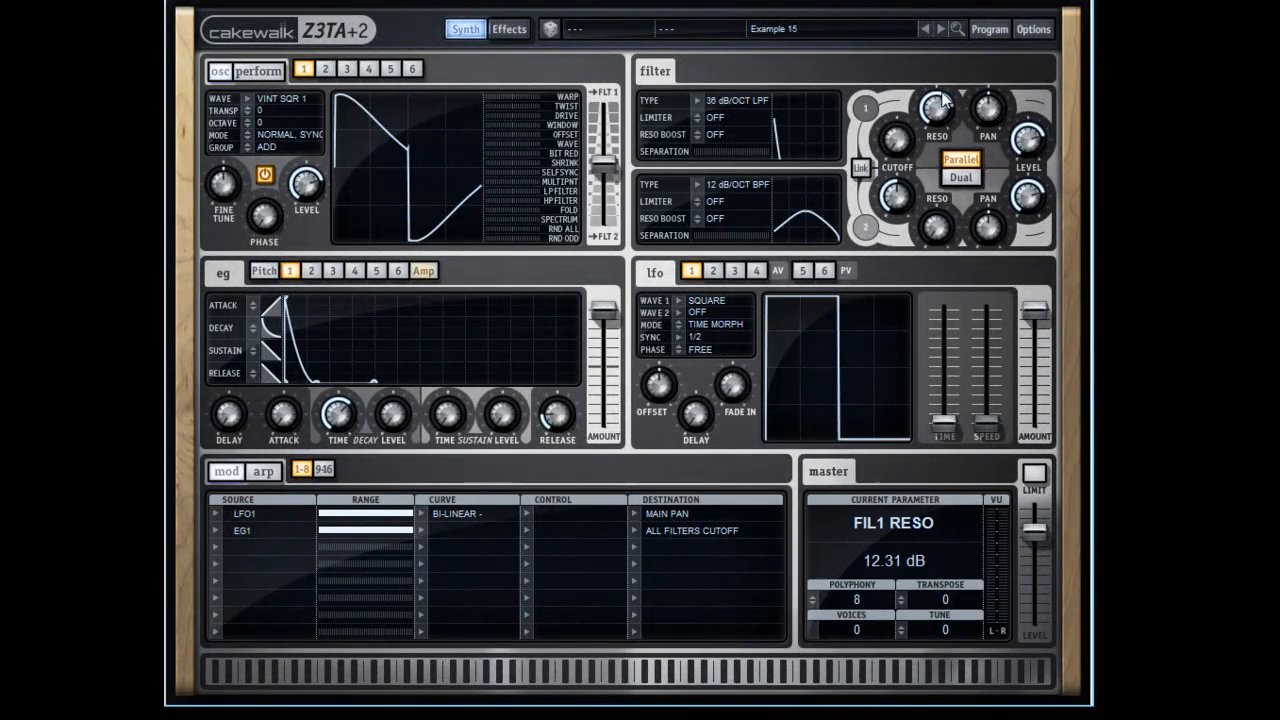
left_click_drag(338, 410, 346, 446)
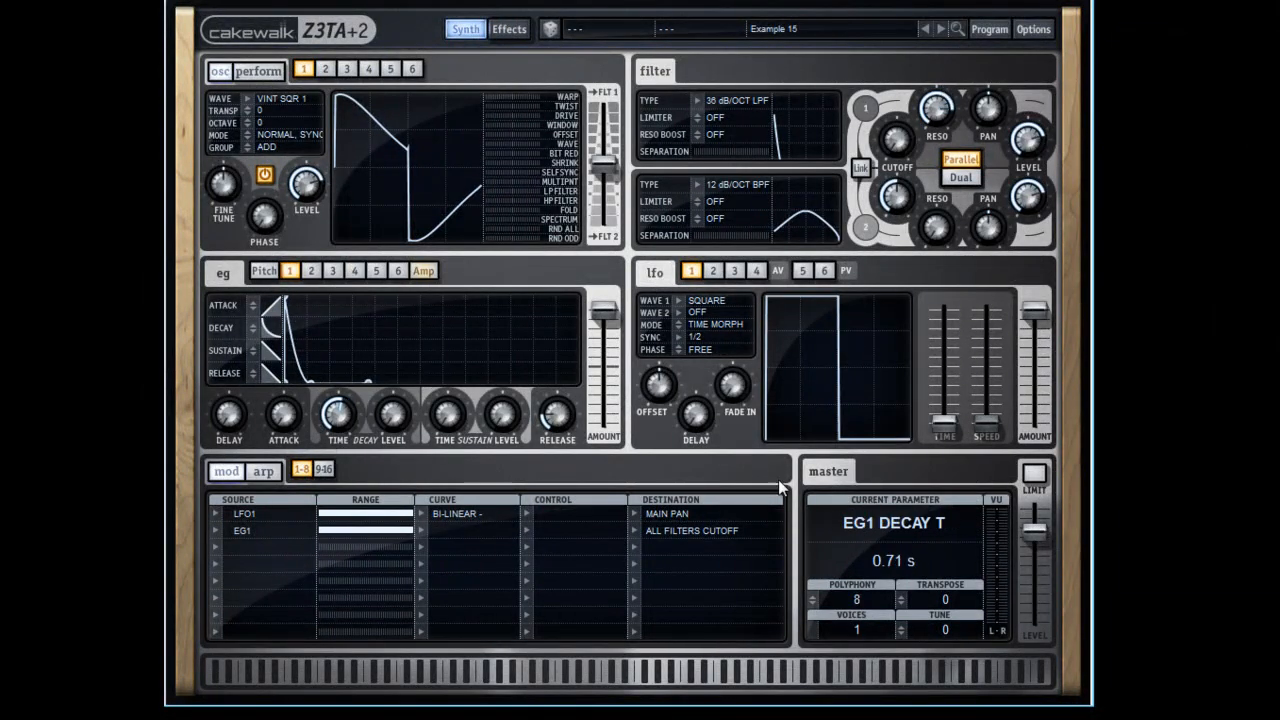
Step: Enable the master limiter and lower the master volume to -7.9 dB
left_click(1034, 474)
left_click_drag(1021, 526, 1031, 544)
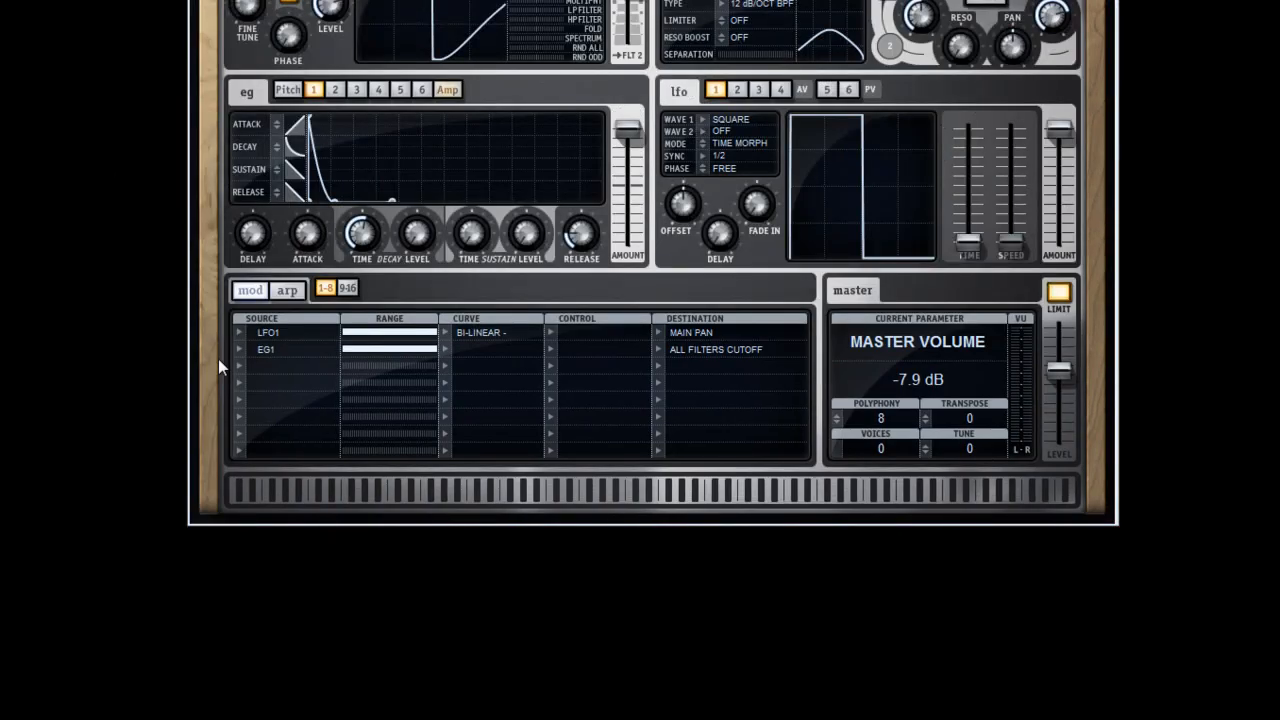
Step: In the third modulation row, set the source to On with an 83.2% range and a Unipolar-Linear + curve
left_click(235, 361)
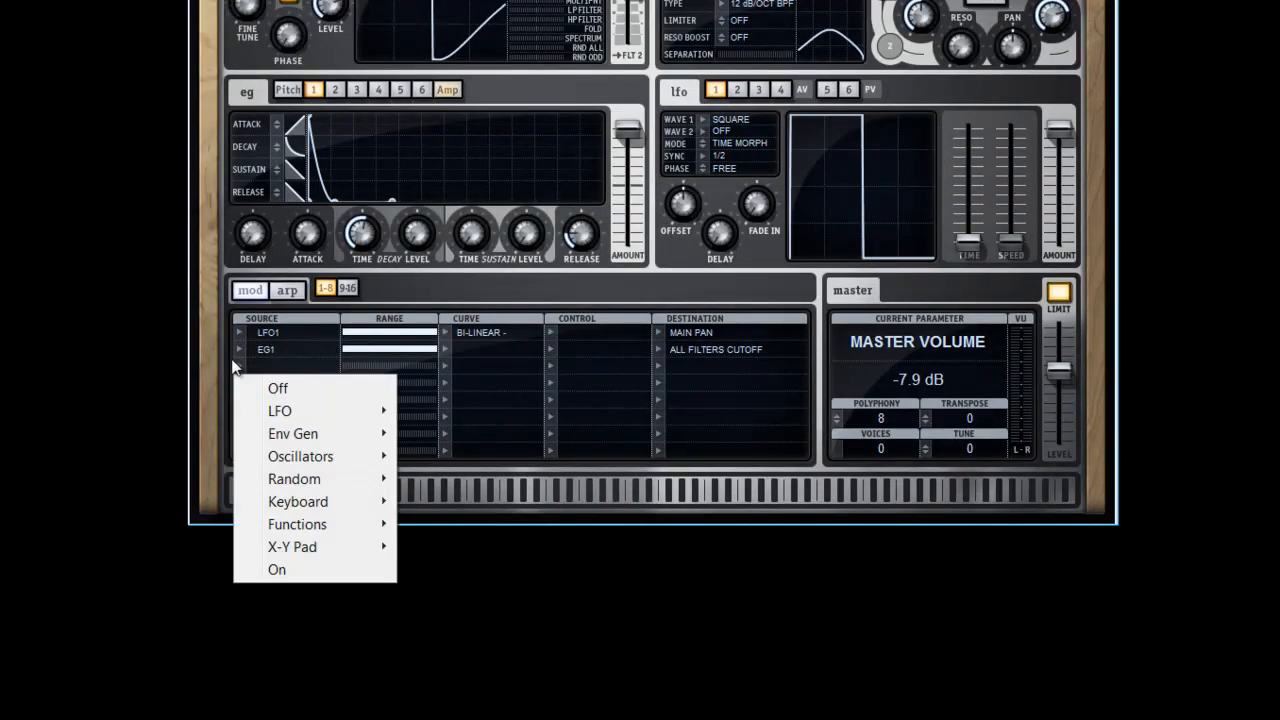
left_click(277, 570)
left_click_drag(364, 366, 466, 366)
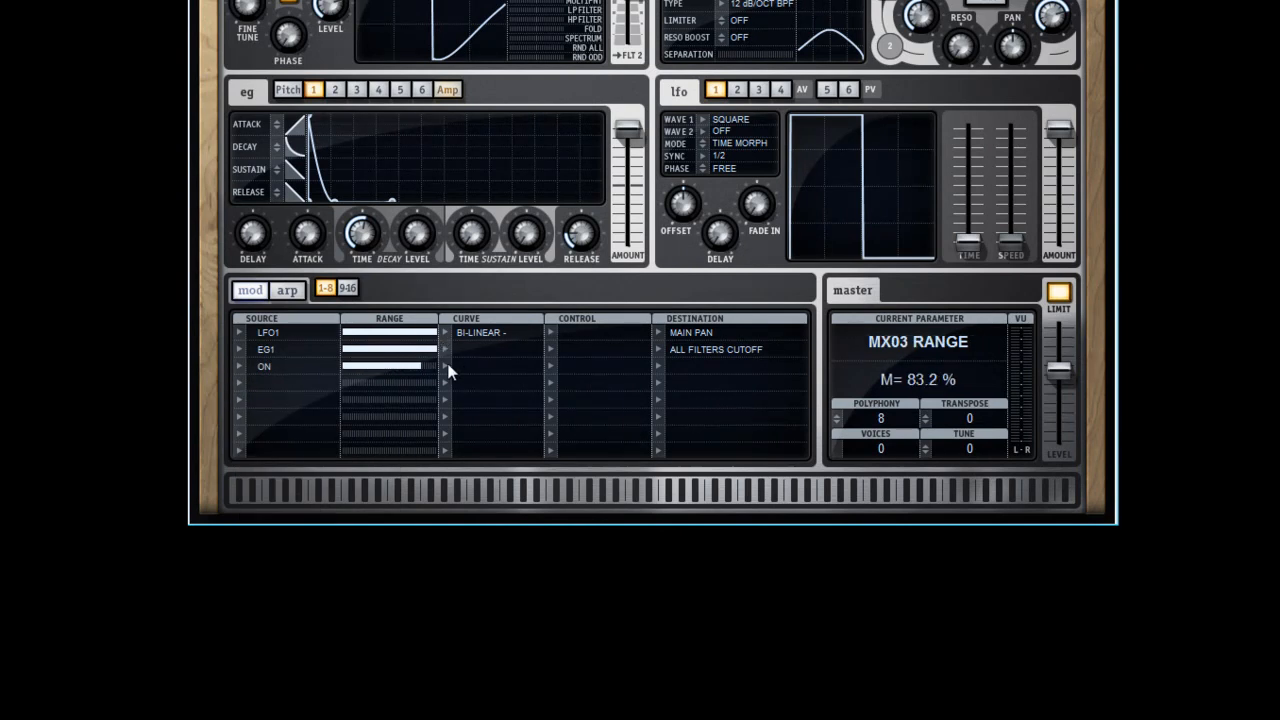
left_click(446, 366)
mouse_move(549, 413)
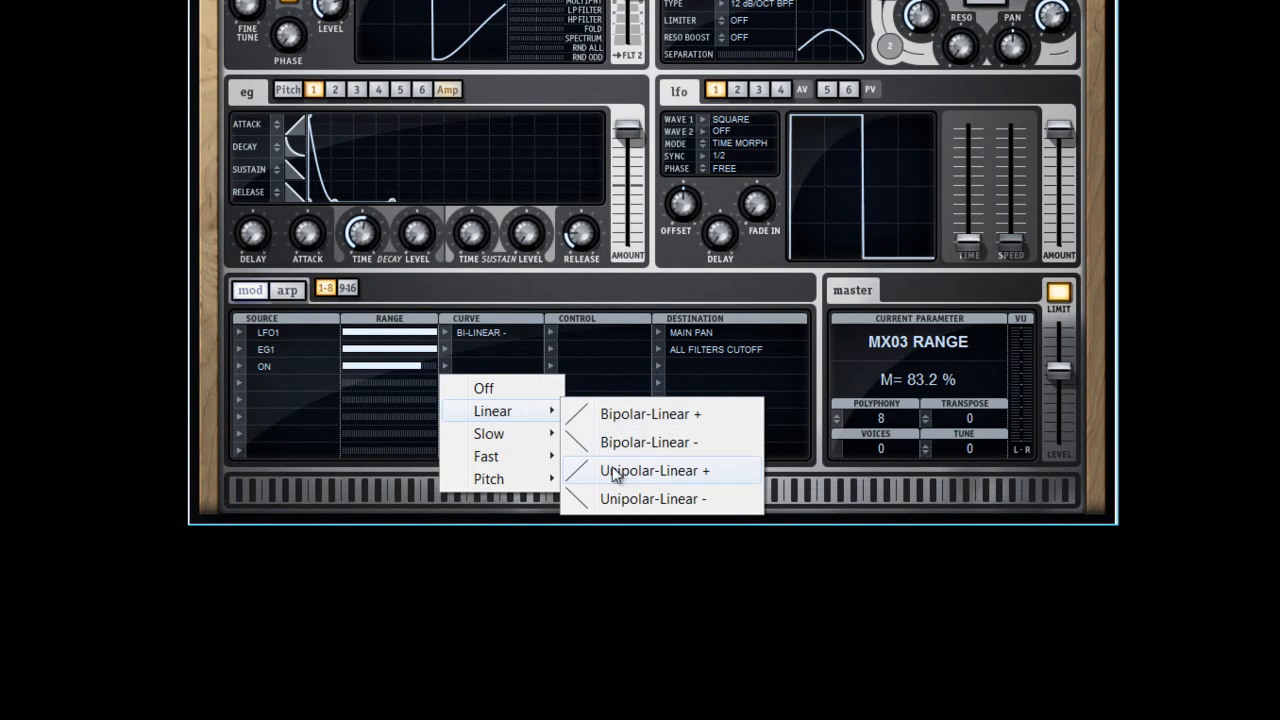
left_click(674, 476)
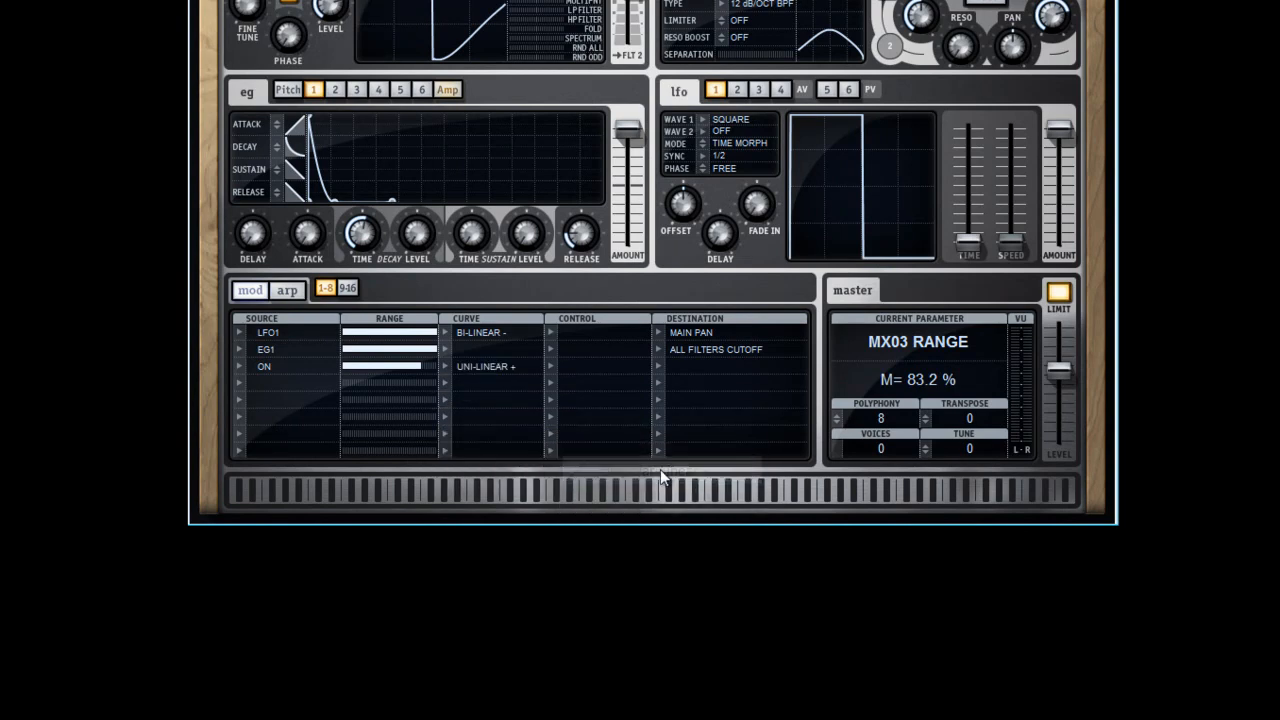
Step: Give the third modulation row Mod Wheel control, the Delay 1 Level destination and a 100% range
left_click(549, 372)
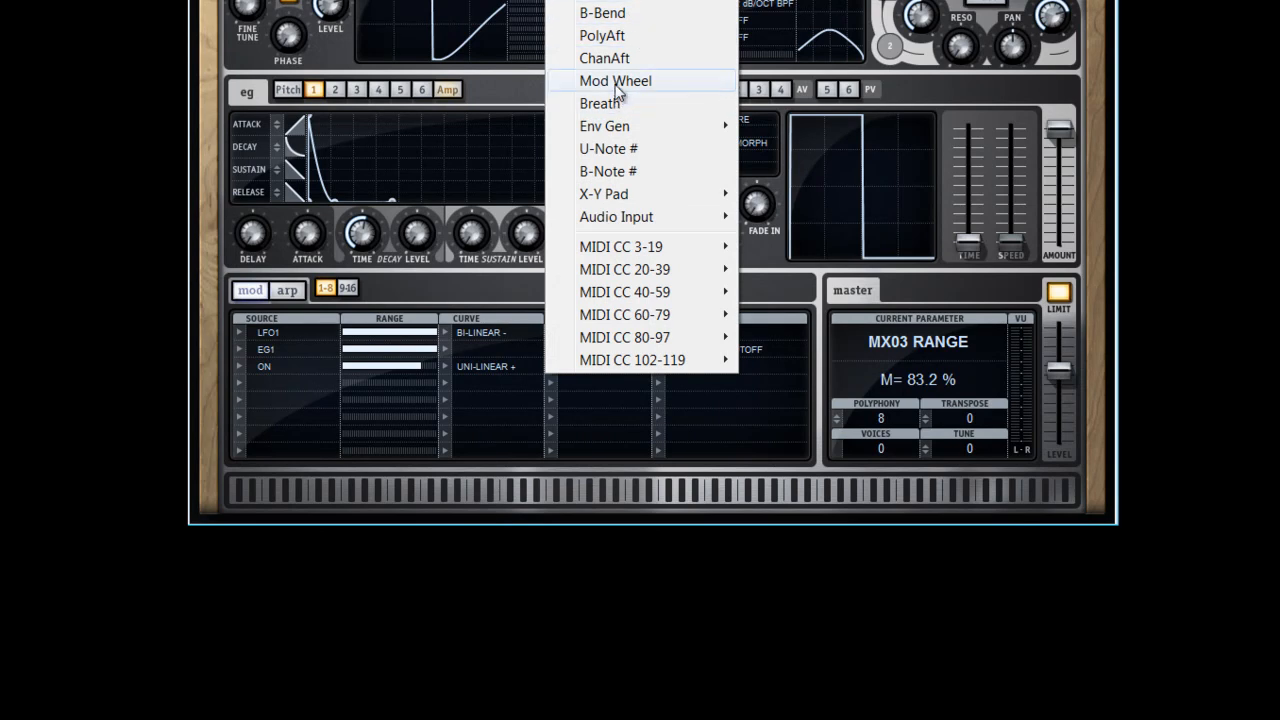
left_click(617, 82)
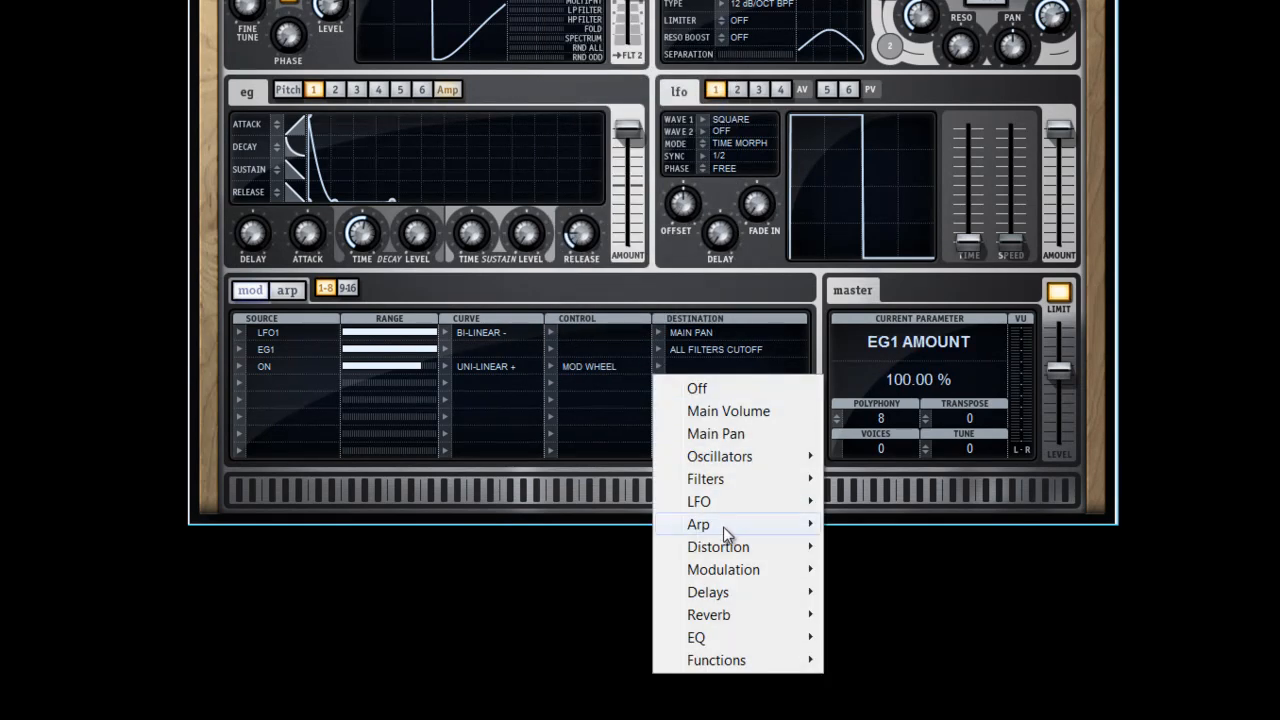
mouse_move(726, 597)
mouse_move(873, 594)
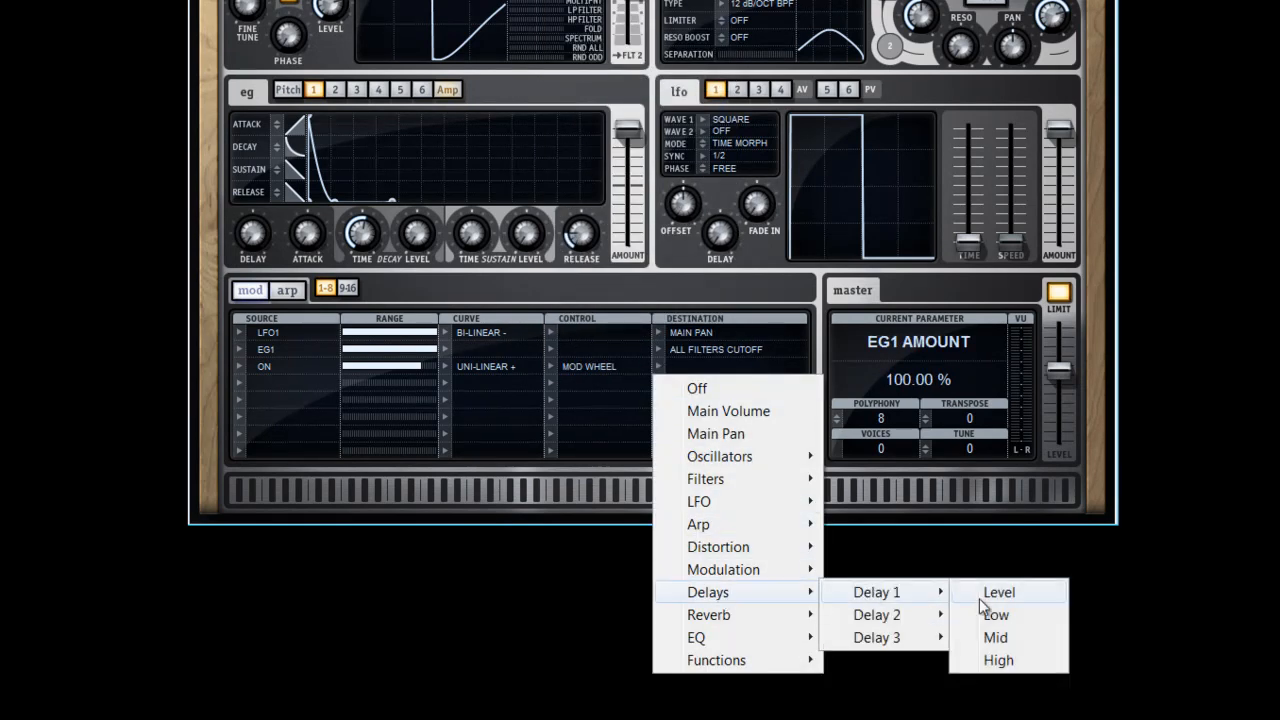
left_click(1040, 594)
left_click_drag(430, 408, 440, 408)
Step: On the effects page, set delay 1 to LRC Delay mode synced to 1/2
left_click(540, 30)
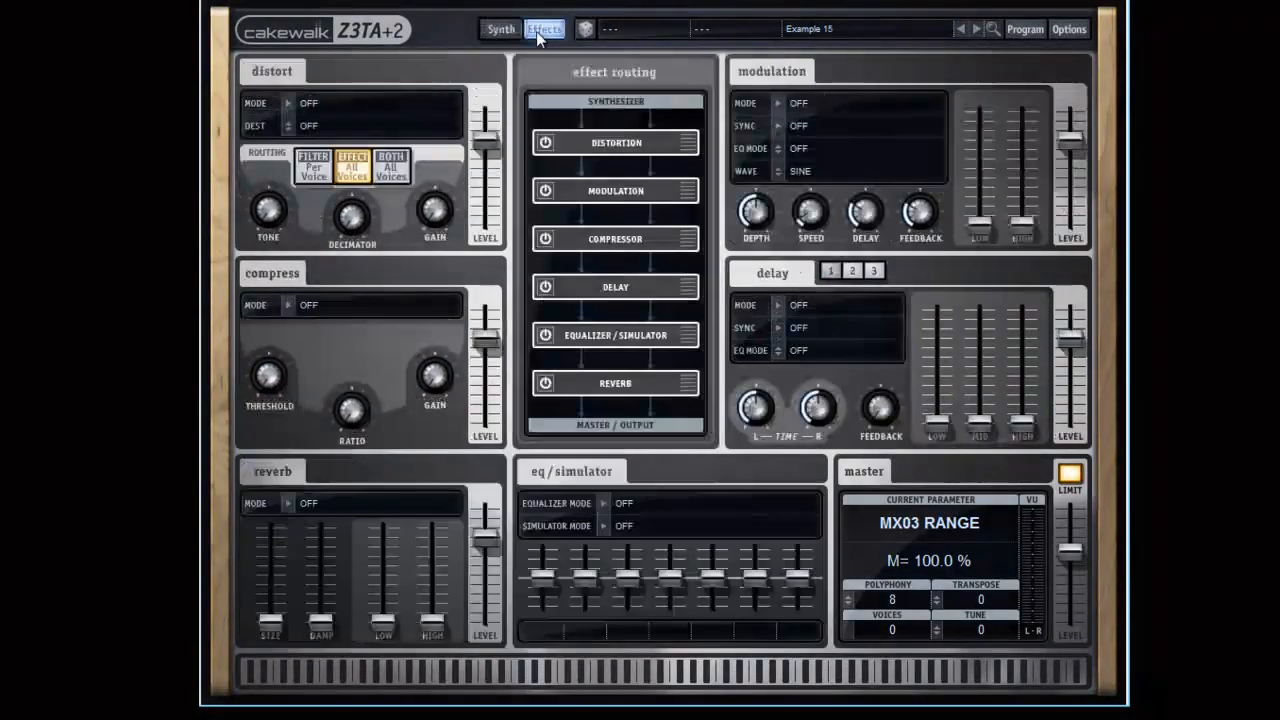
left_click(779, 306)
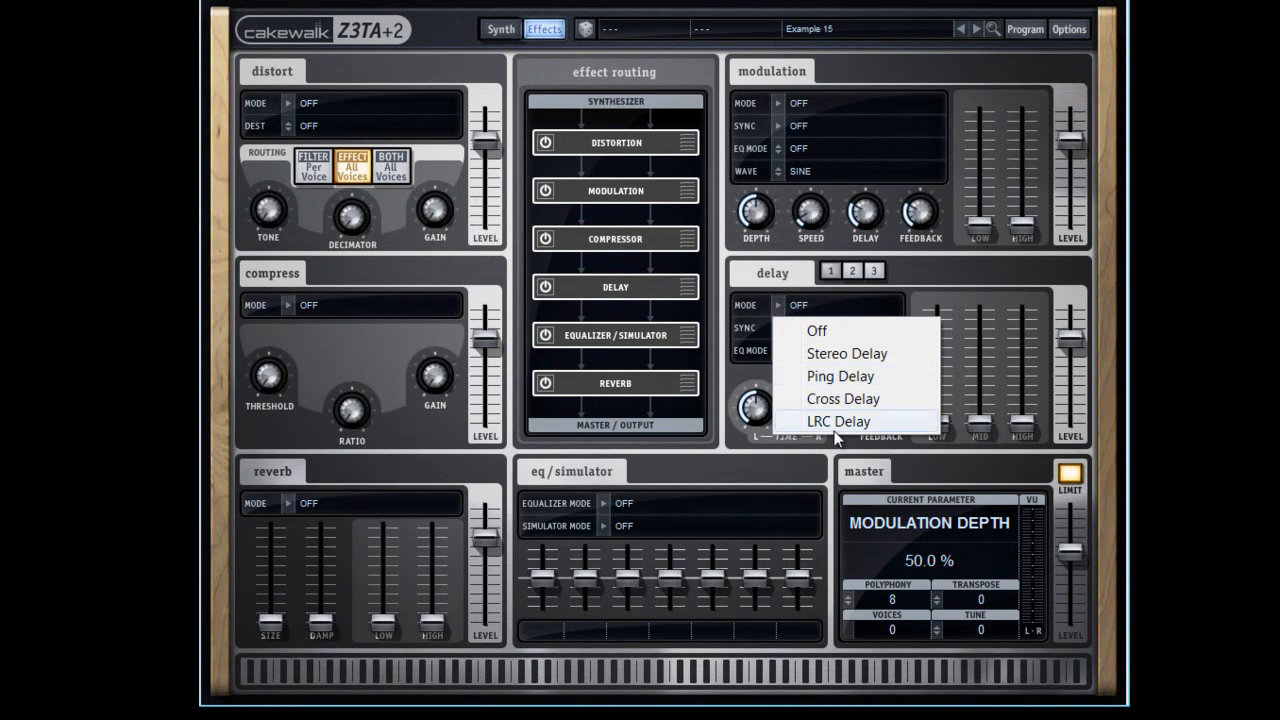
left_click(835, 421)
left_click(777, 326)
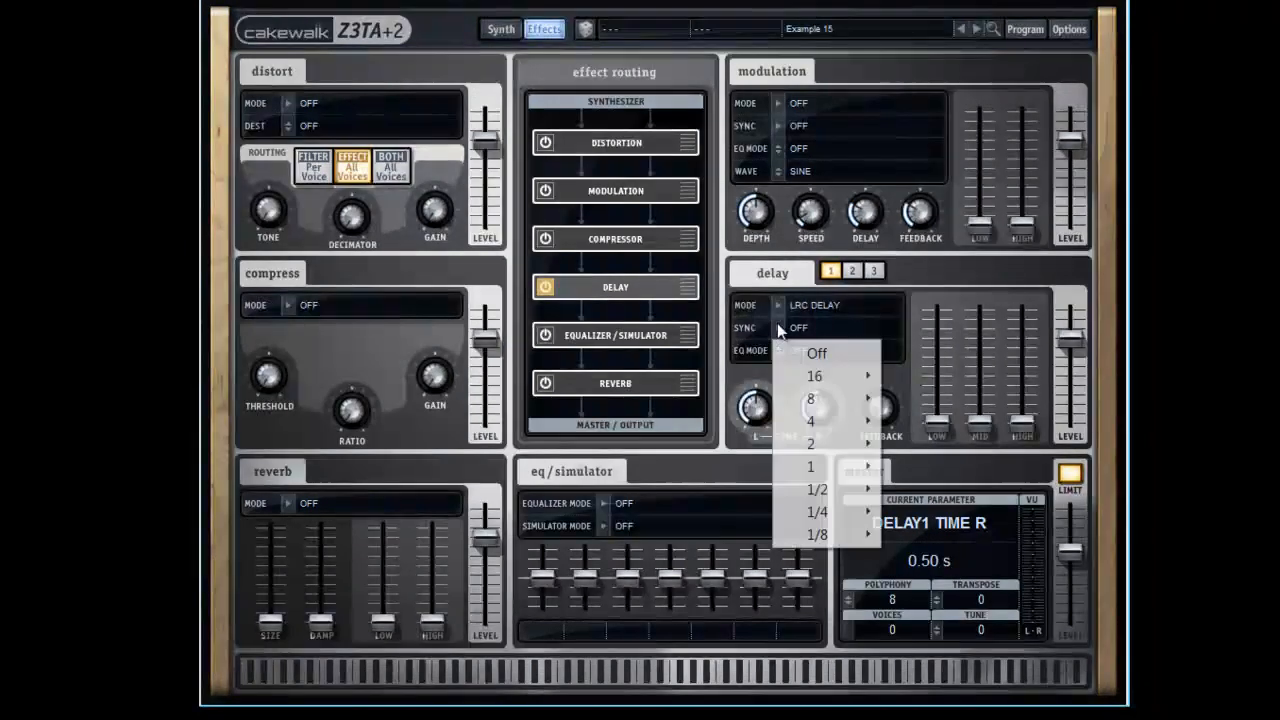
mouse_move(826, 513)
mouse_move(860, 489)
left_click(918, 510)
Step: Raise delay 1's low, mid and high EQ levels to about -8 dB and its feedback to 43%
left_click_drag(980, 424, 980, 352)
left_click_drag(1030, 432, 1041, 357)
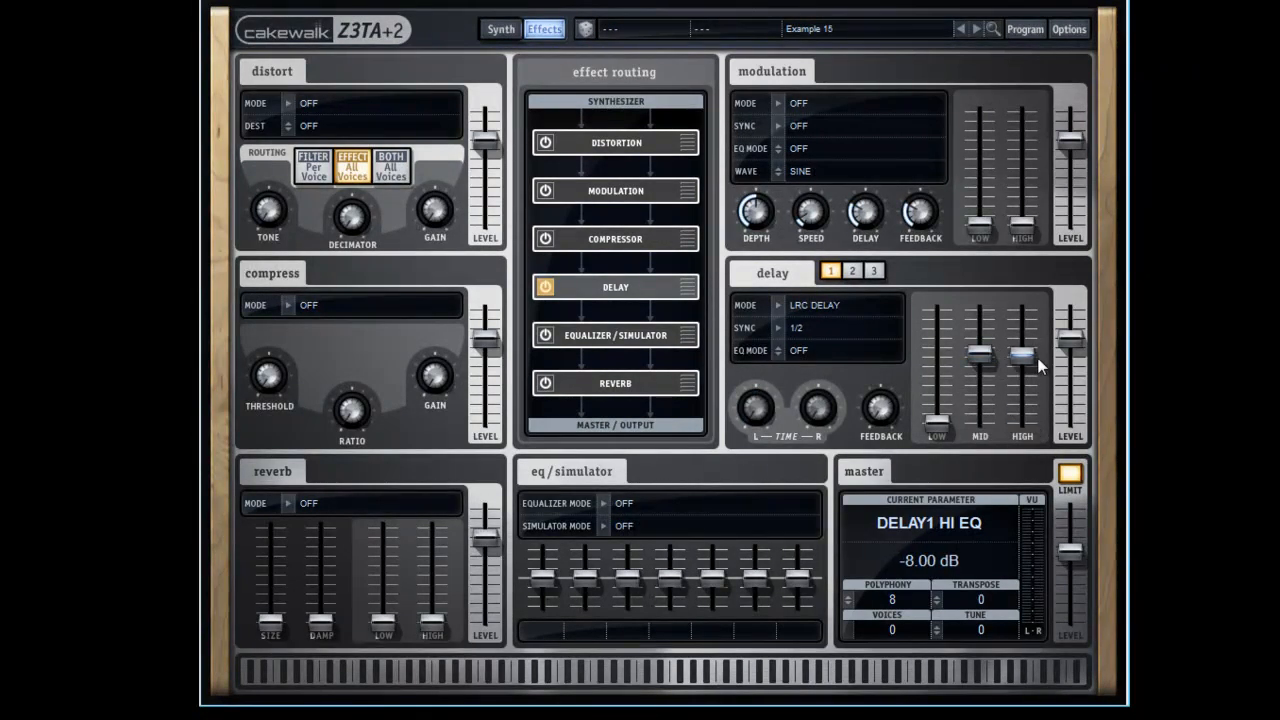
left_click_drag(937, 424, 950, 352)
left_click_drag(885, 424, 898, 339)
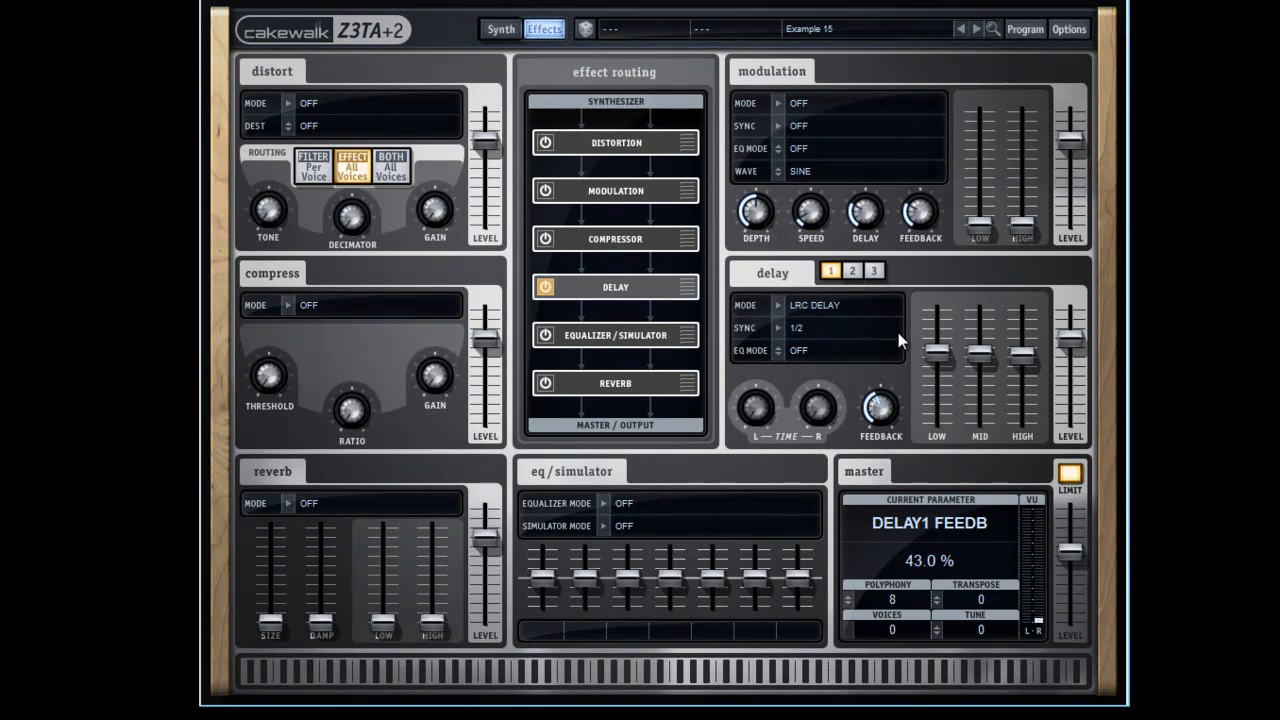
Step: On the synth page, raise the minimum of the third modulation row's range slightly
left_click(500, 30)
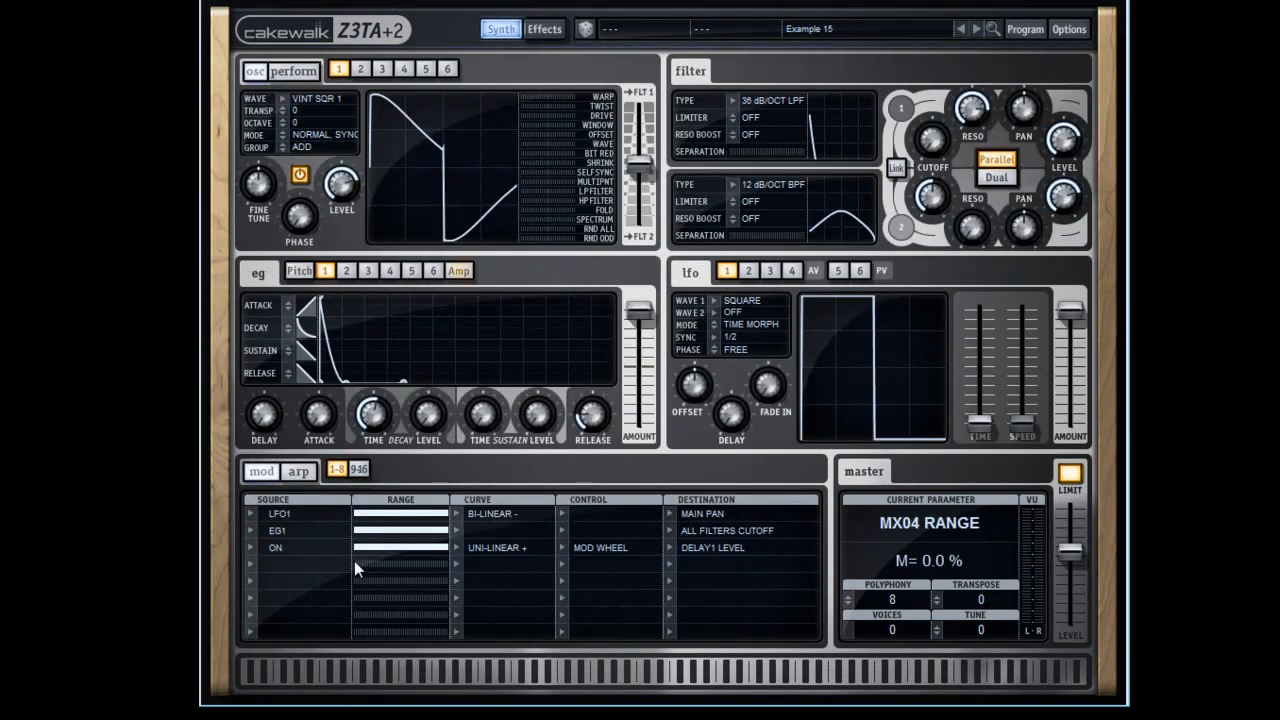
mouse_move(357, 552)
left_mouse_down()
mouse_move(379, 551)
mouse_move(367, 549)
left_mouse_up()
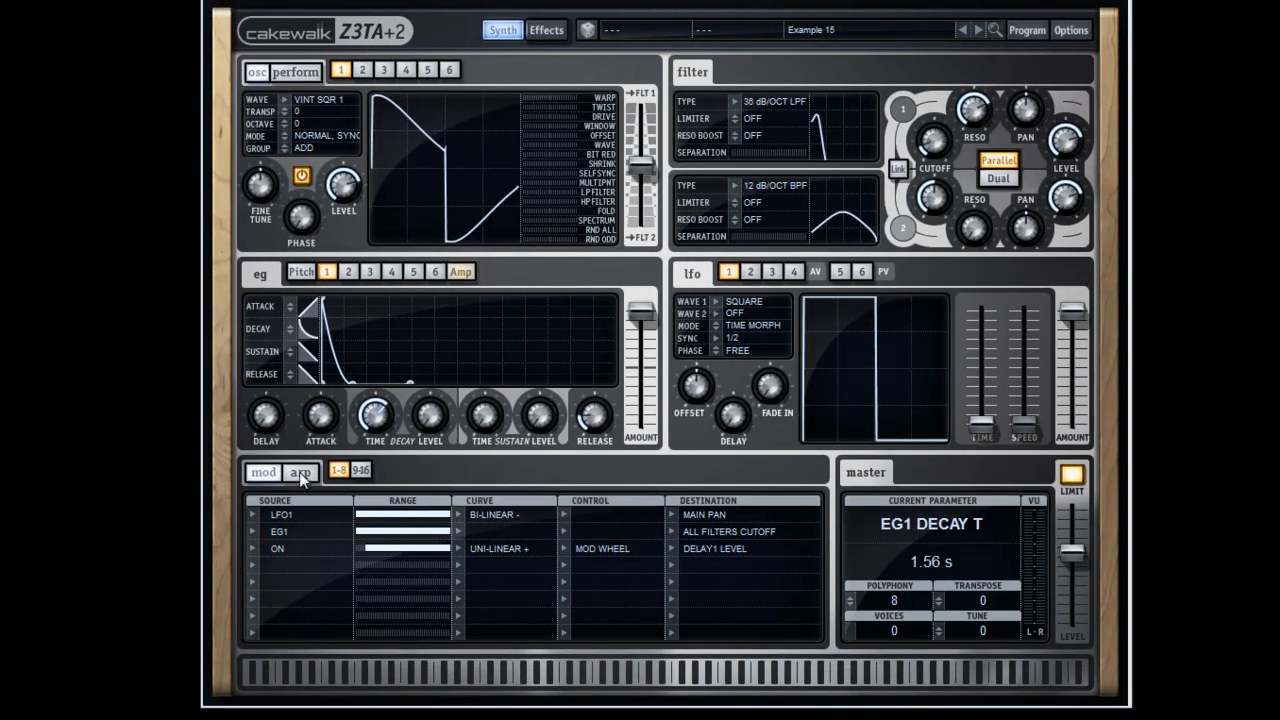
Step: Load MIDI arpeggio pattern Arp129 in the arpeggiator
left_click(302, 474)
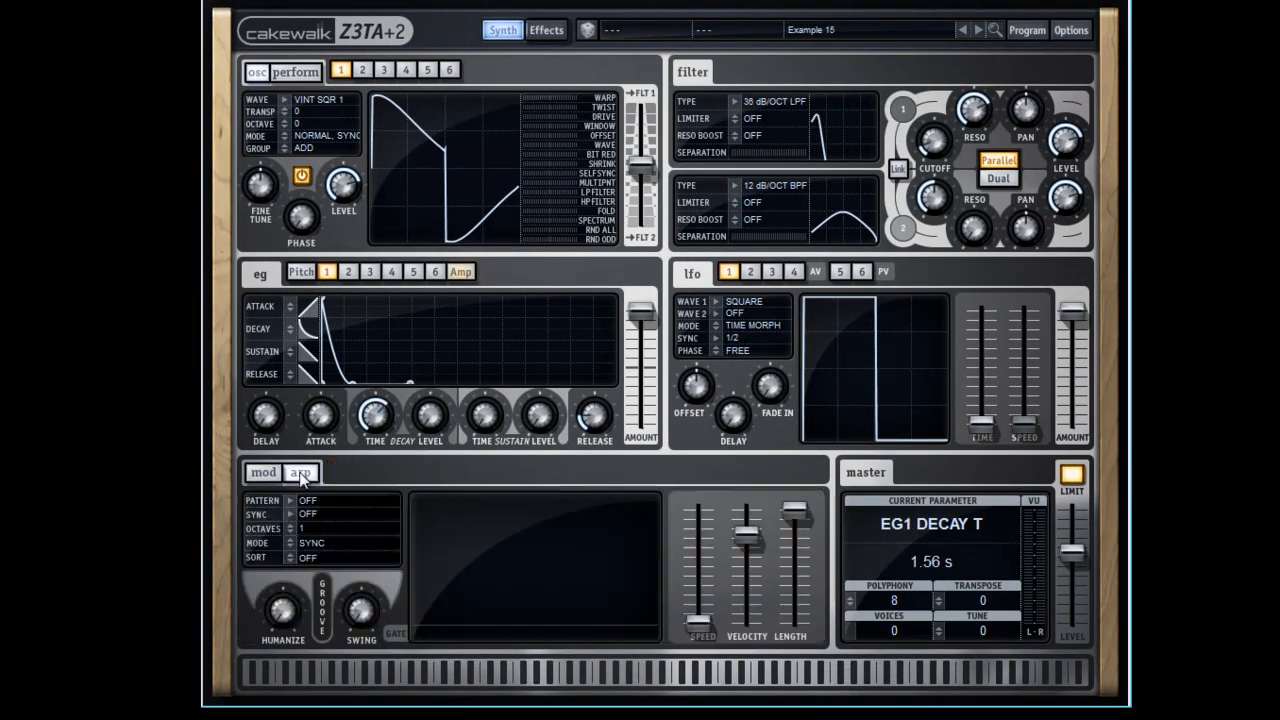
left_click(291, 500)
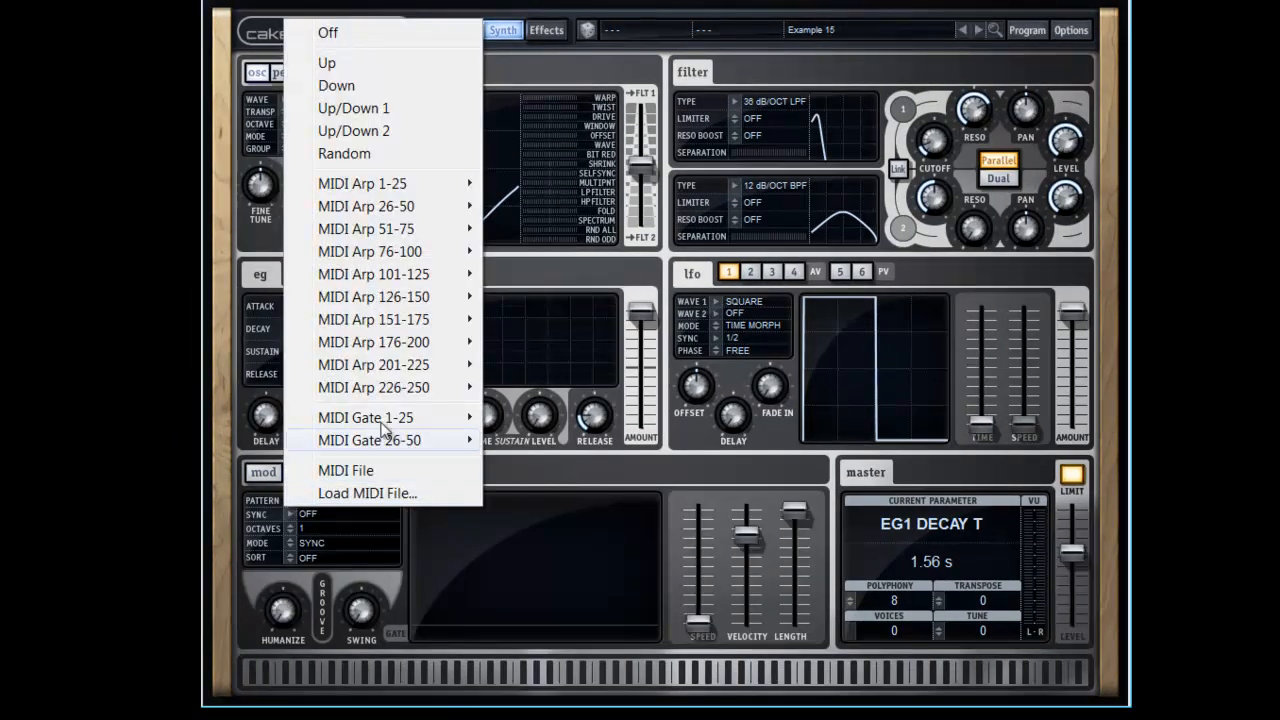
mouse_move(400, 298)
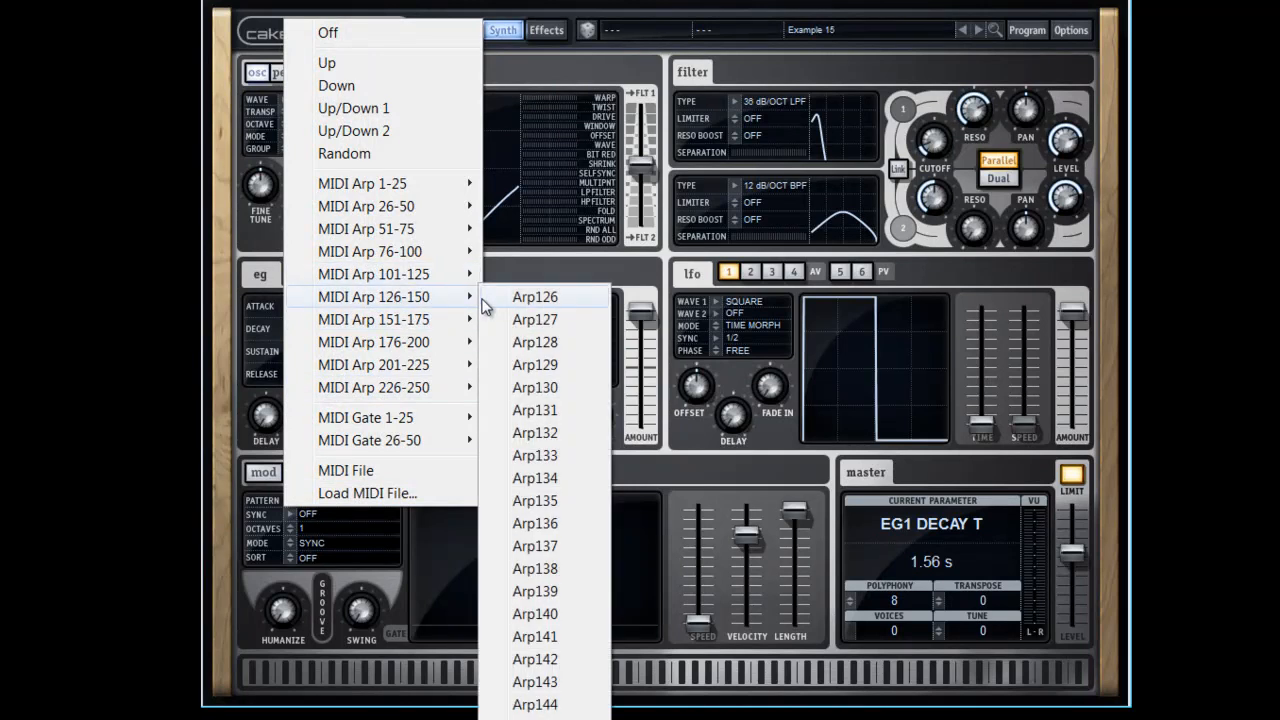
left_click(548, 368)
Step: Sync the arpeggiator to 8, with its velocity at maximum and its note length at minimum
left_click(289, 515)
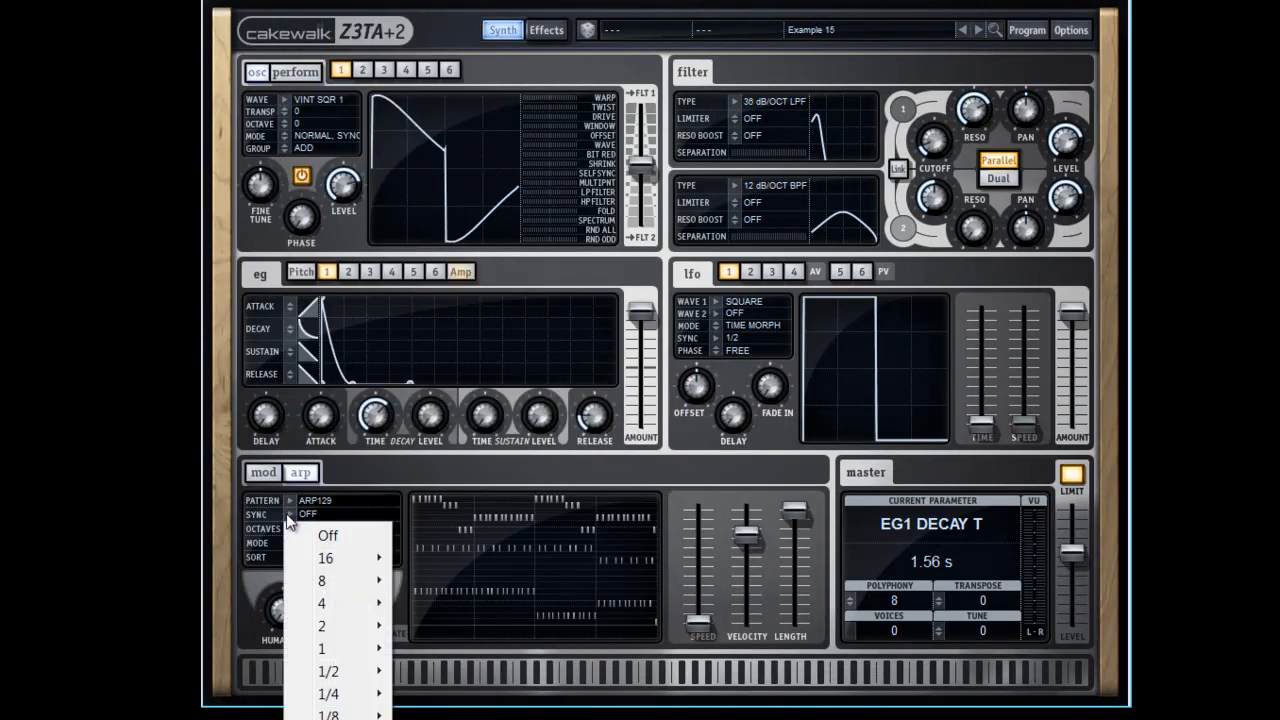
mouse_move(365, 583)
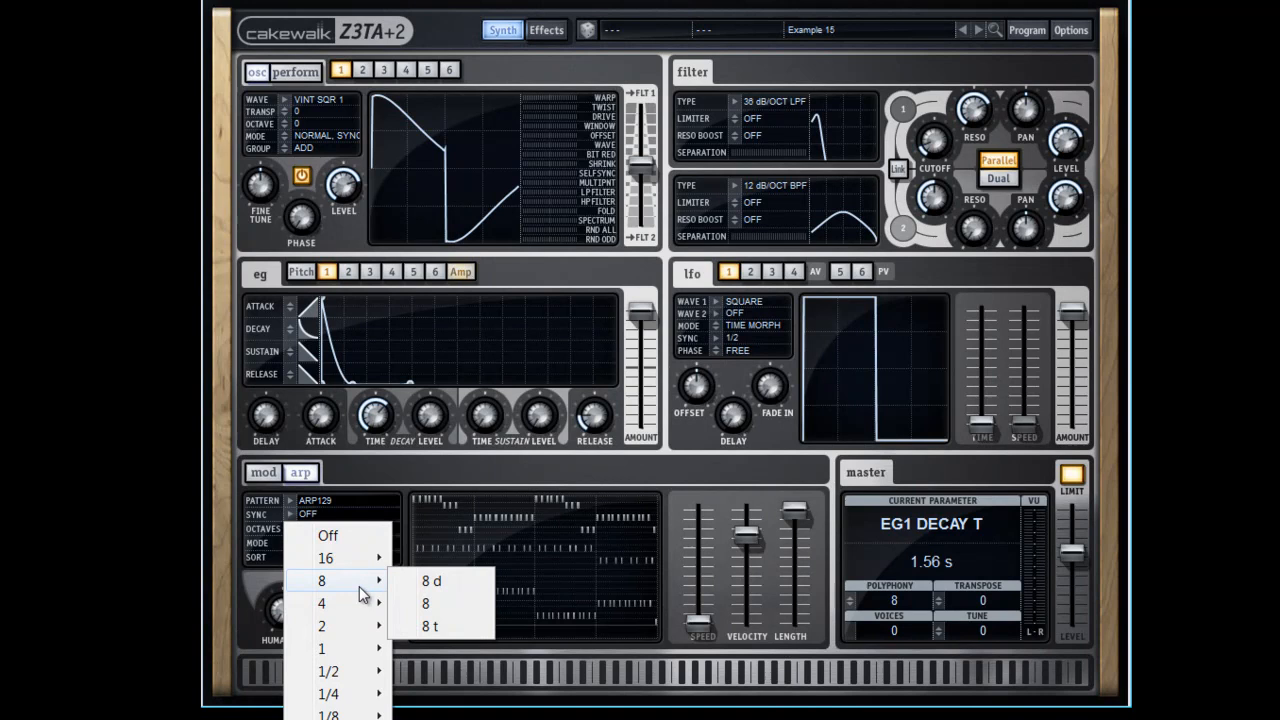
left_click(452, 606)
left_click_drag(743, 532, 800, 638)
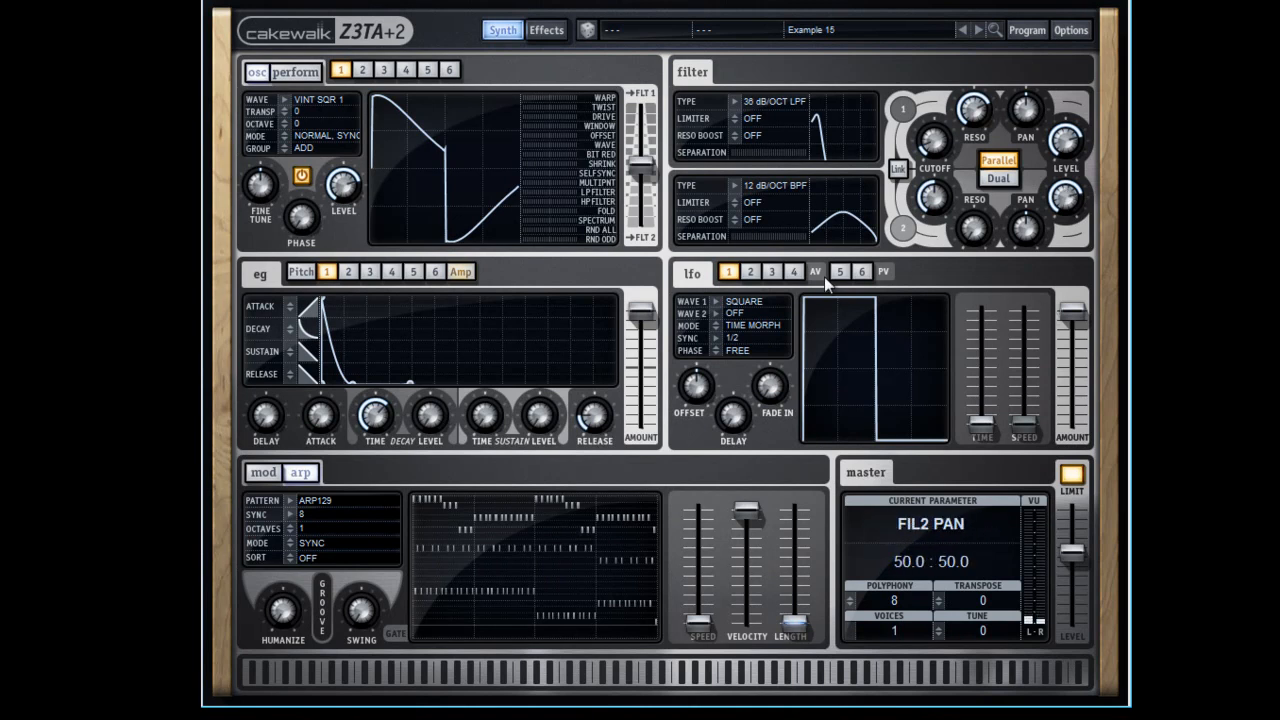
Step: Reshape oscillator 1's waveform with Window at about 58%, Spectrum 44%, Wave 51%, and small amounts of Self Sync and HP Filter
left_click(546, 30)
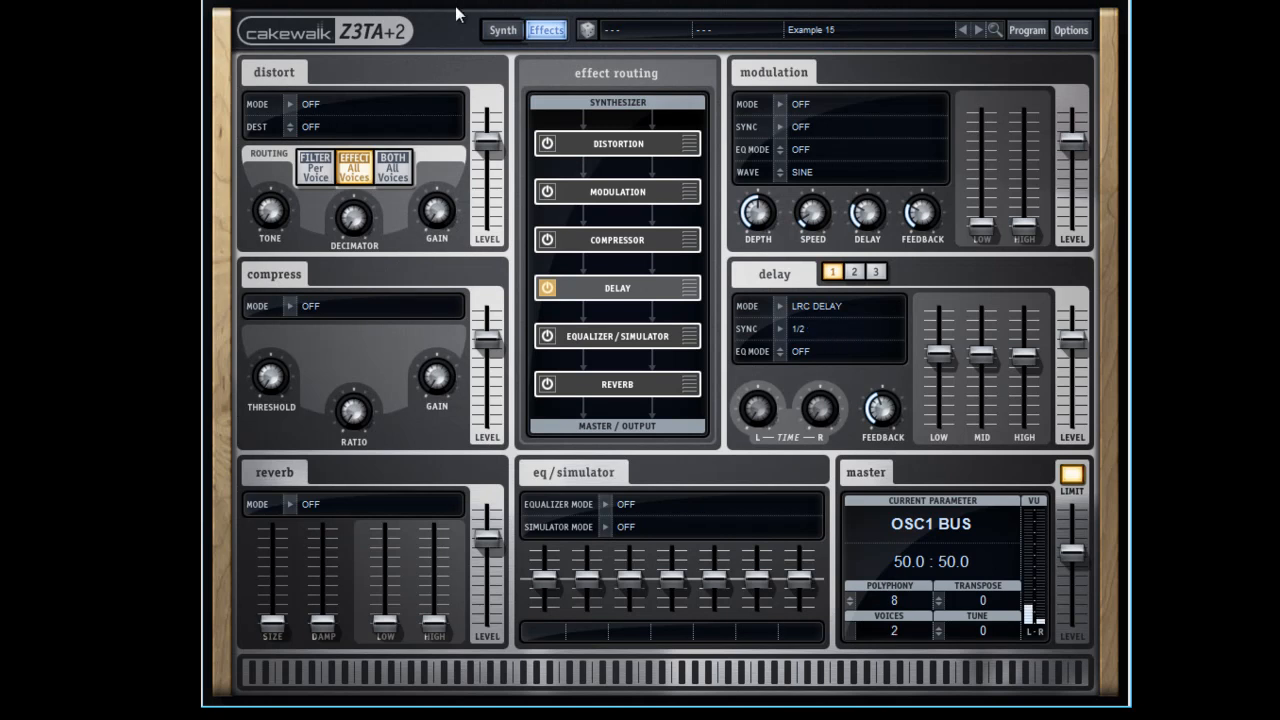
left_click(503, 30)
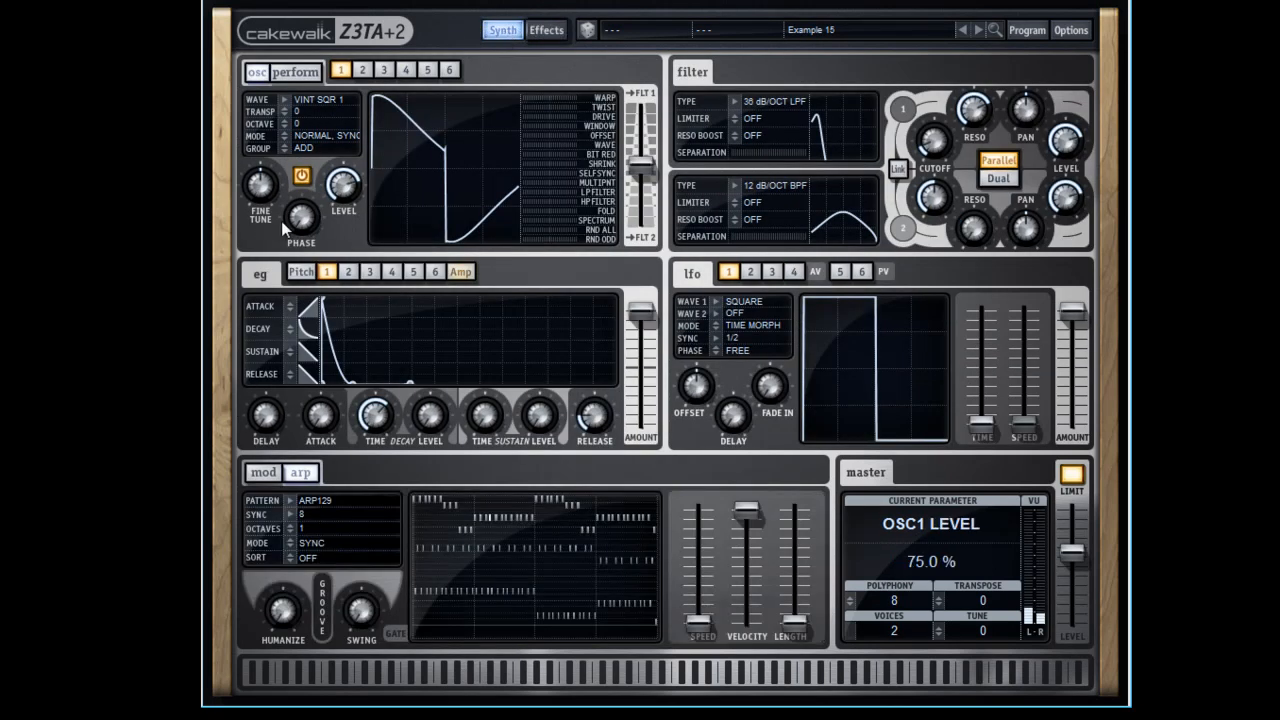
left_click_drag(529, 126, 588, 135)
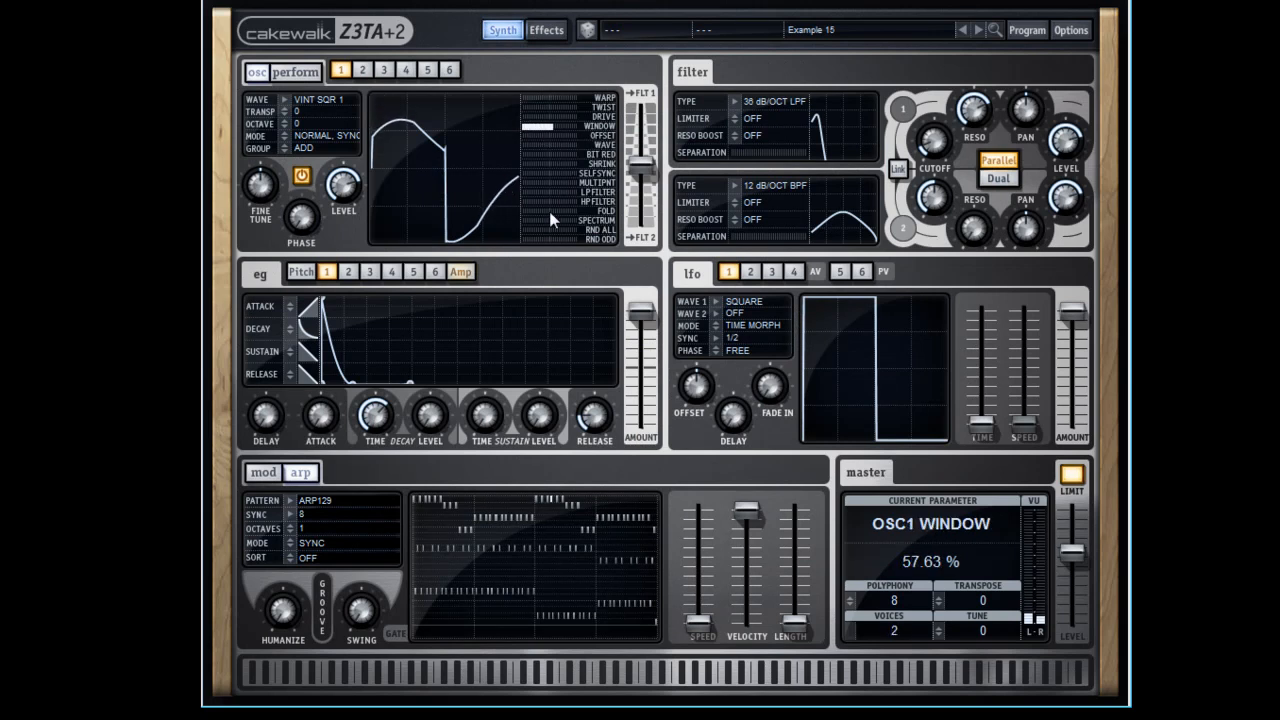
left_click_drag(538, 200, 603, 225)
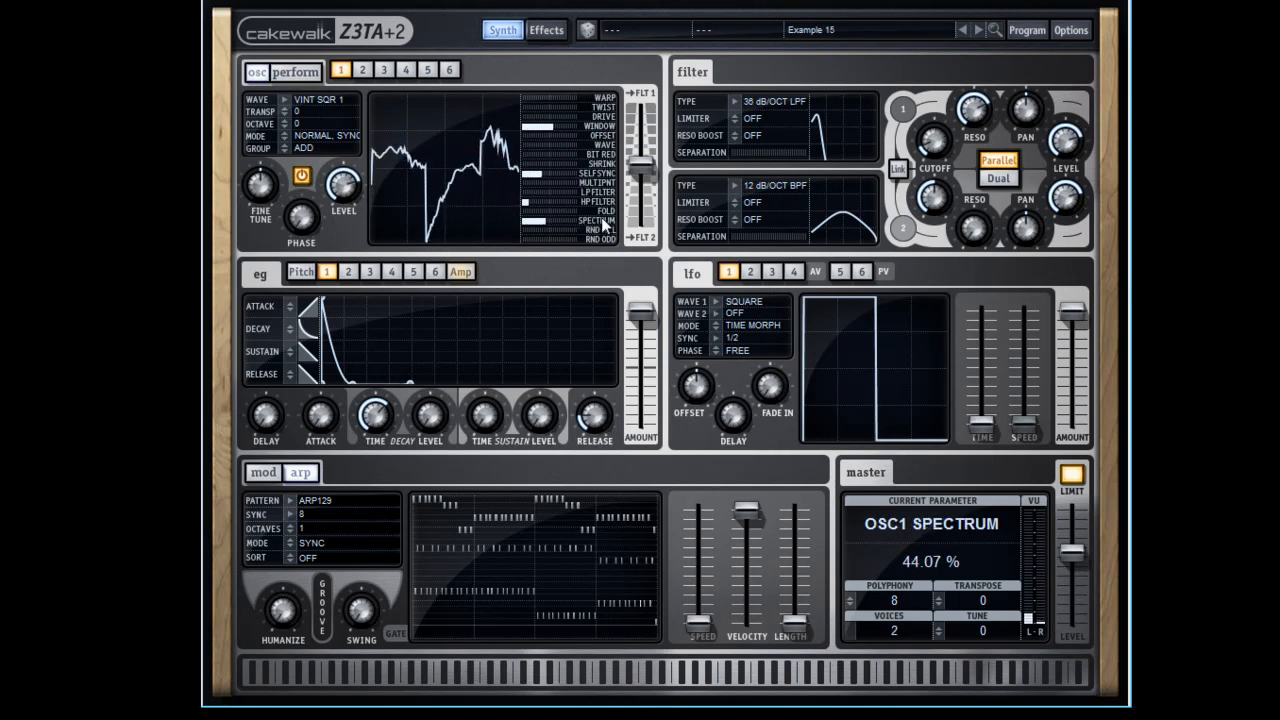
left_click_drag(541, 145, 600, 152)
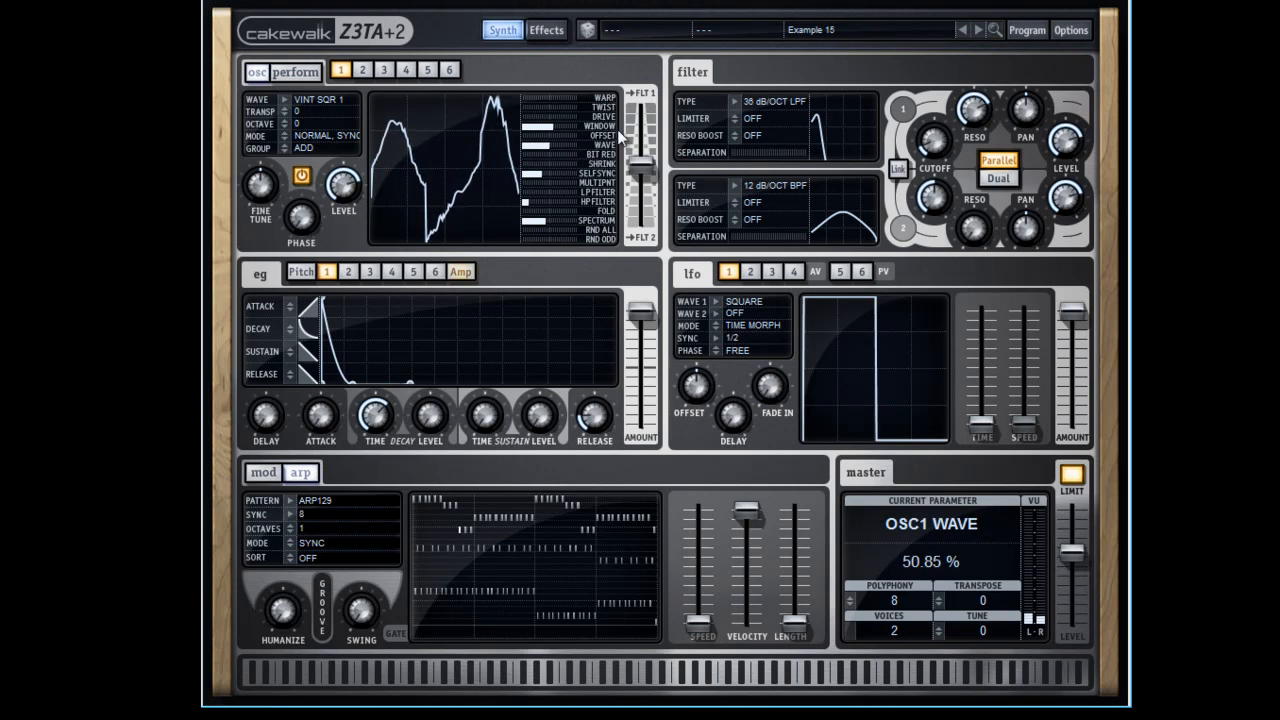